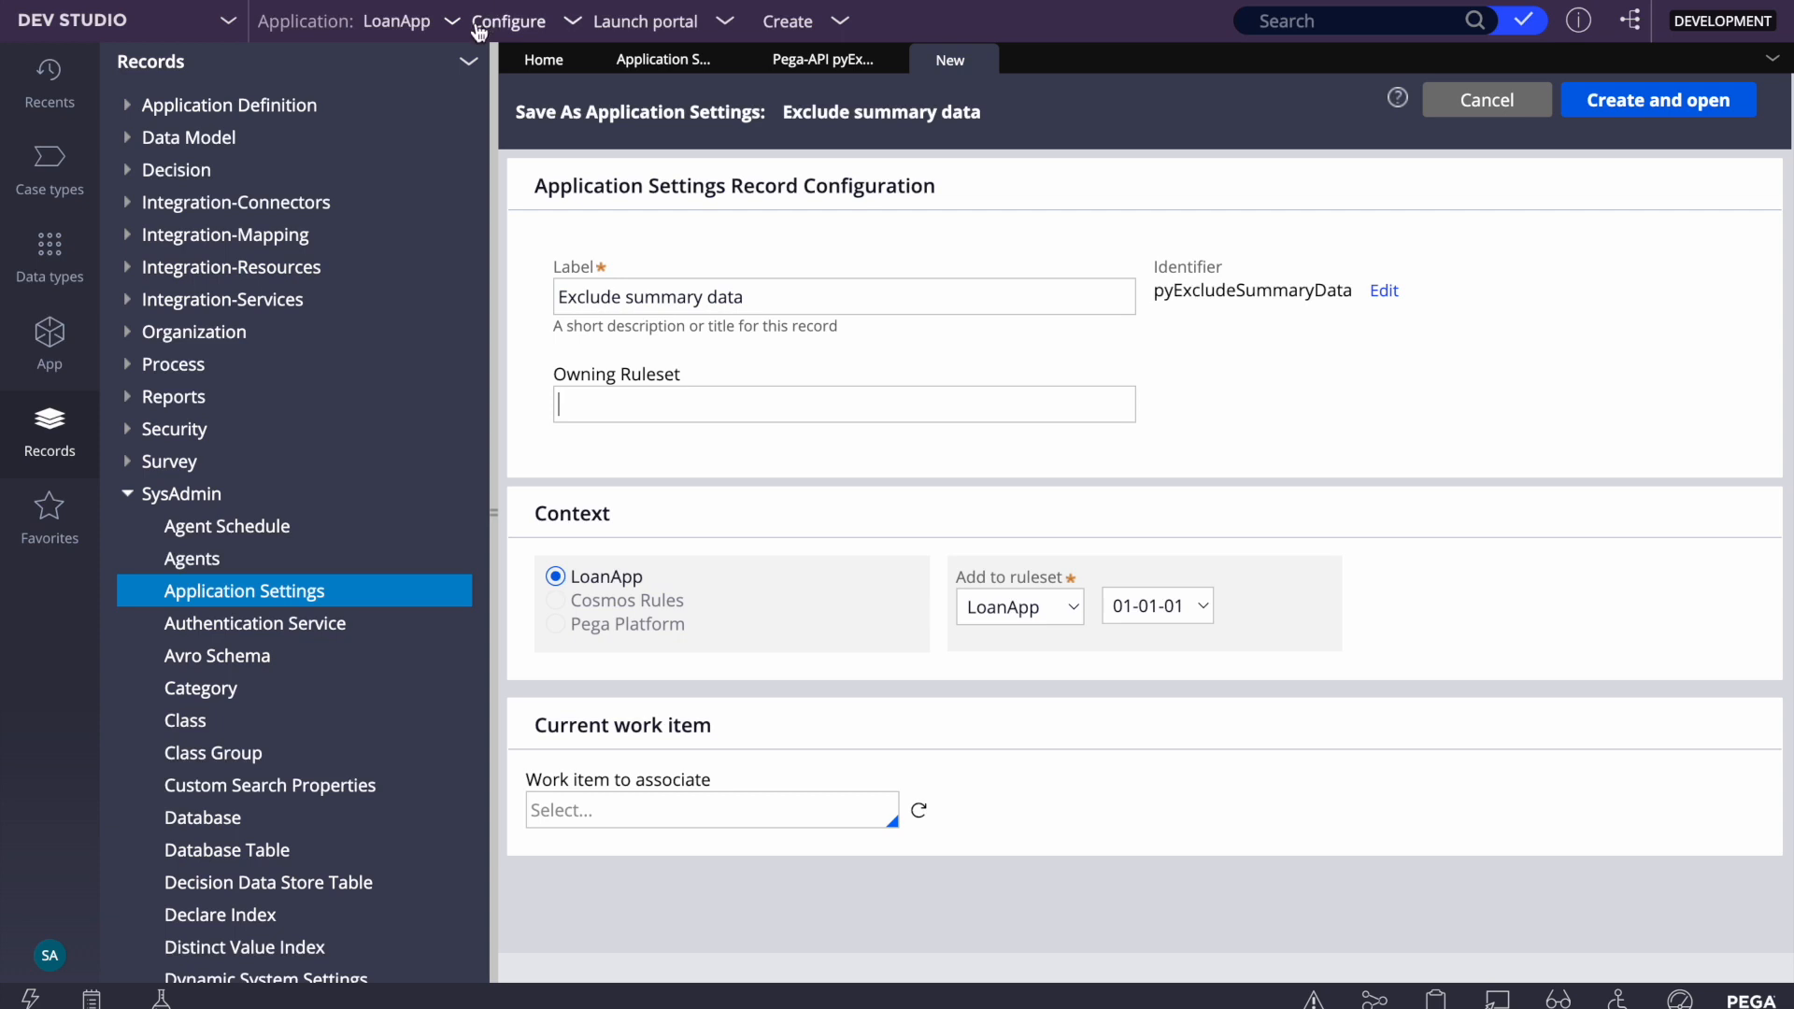
Look up the LoanApp ruleset in the application definition and use LoanApp as the new setting's owning ruleset
left_click(398, 21)
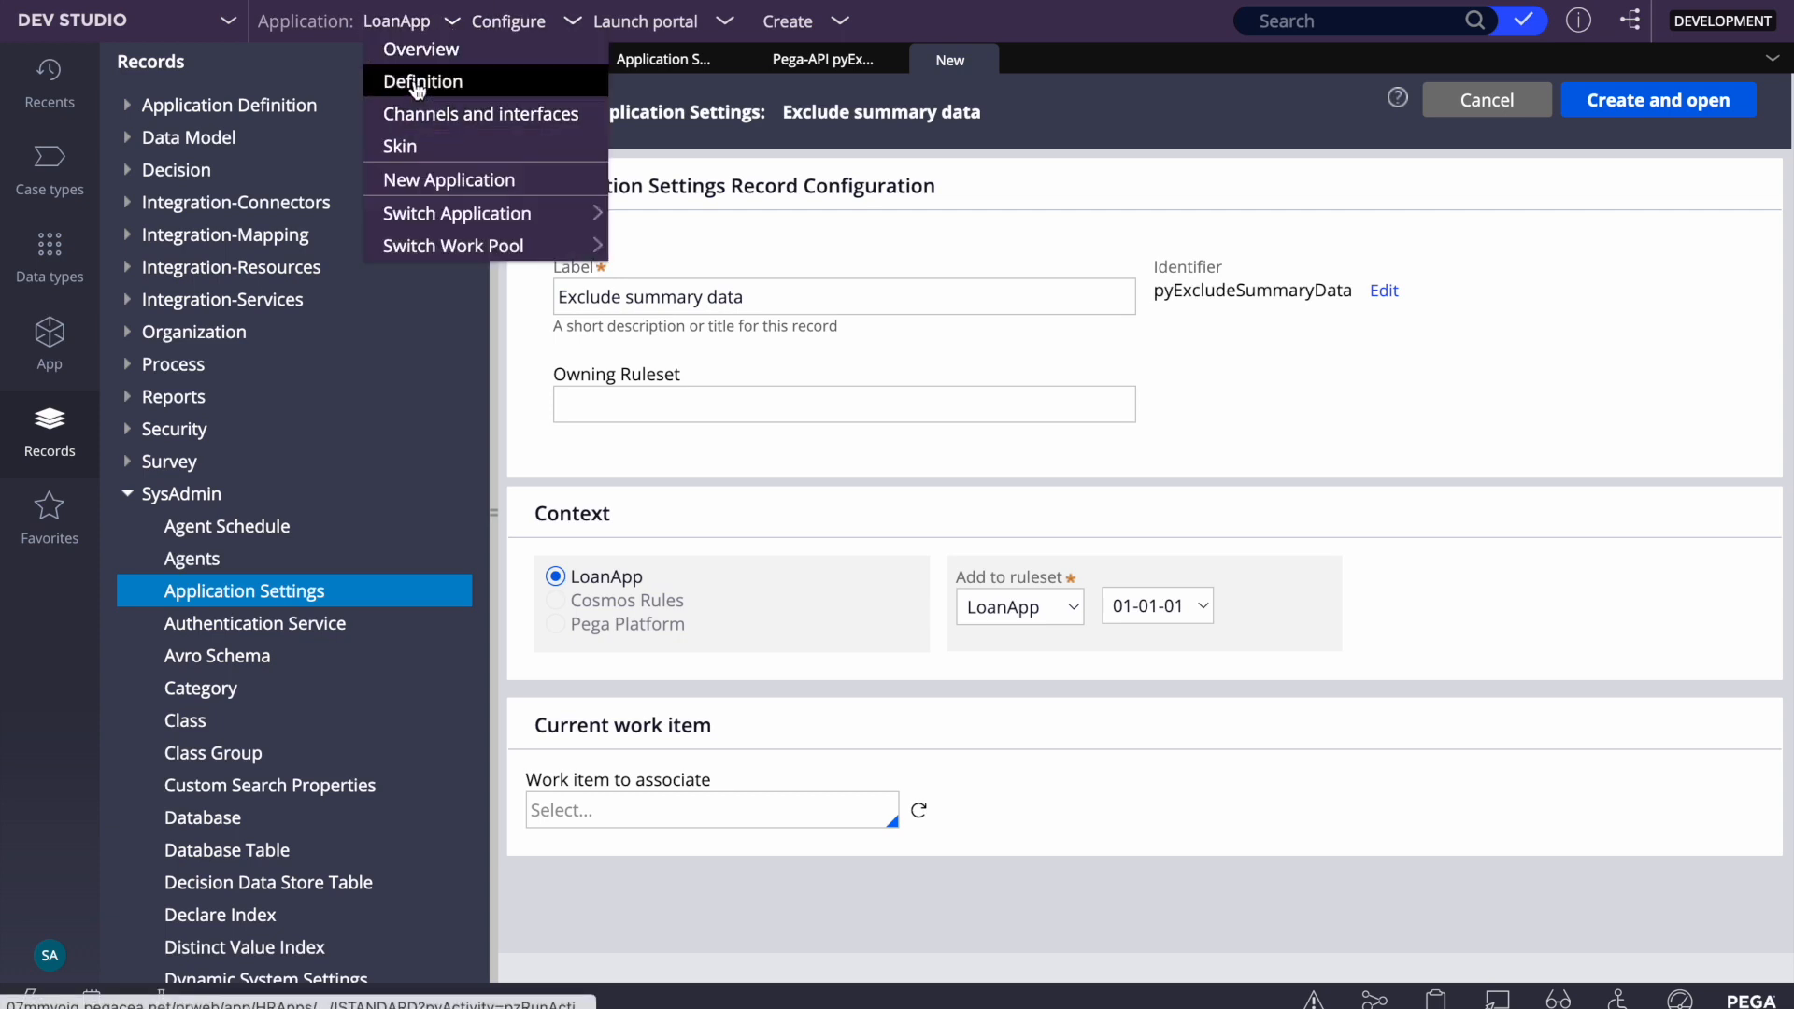
left_click(418, 84)
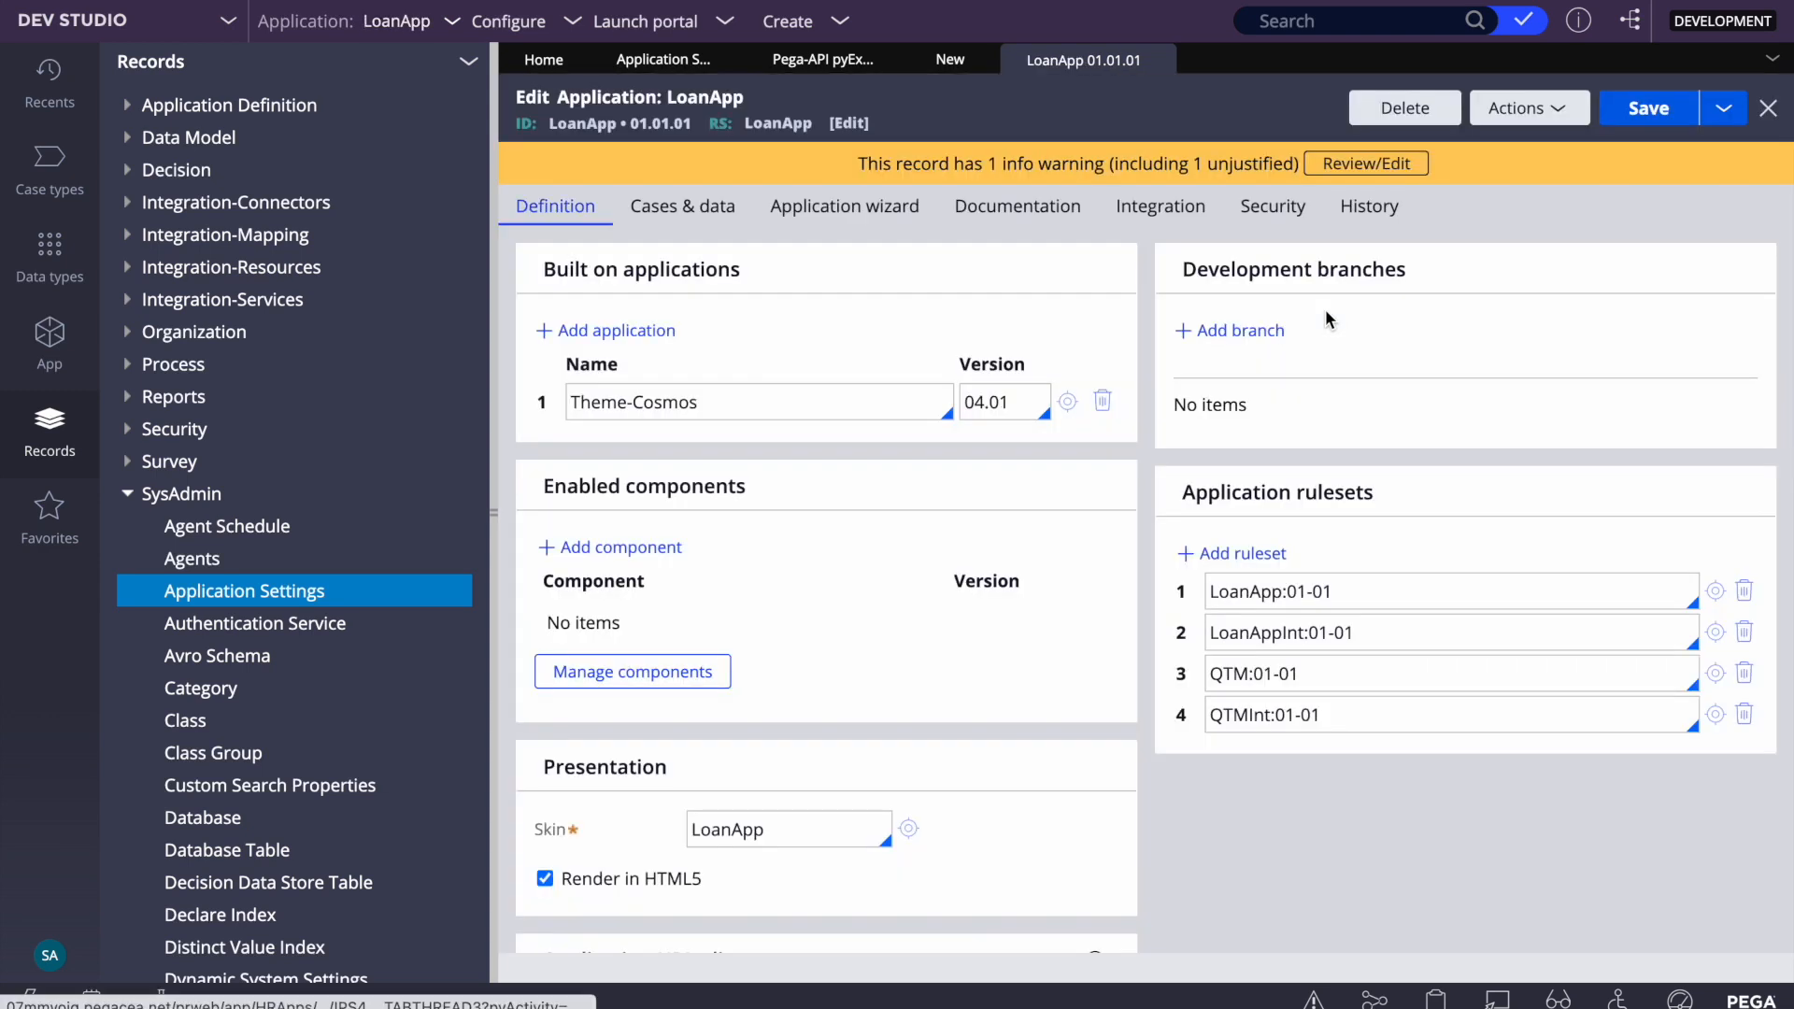
left_click_drag(1323, 591, 1222, 606)
double_click(1235, 601)
left_click(1161, 61)
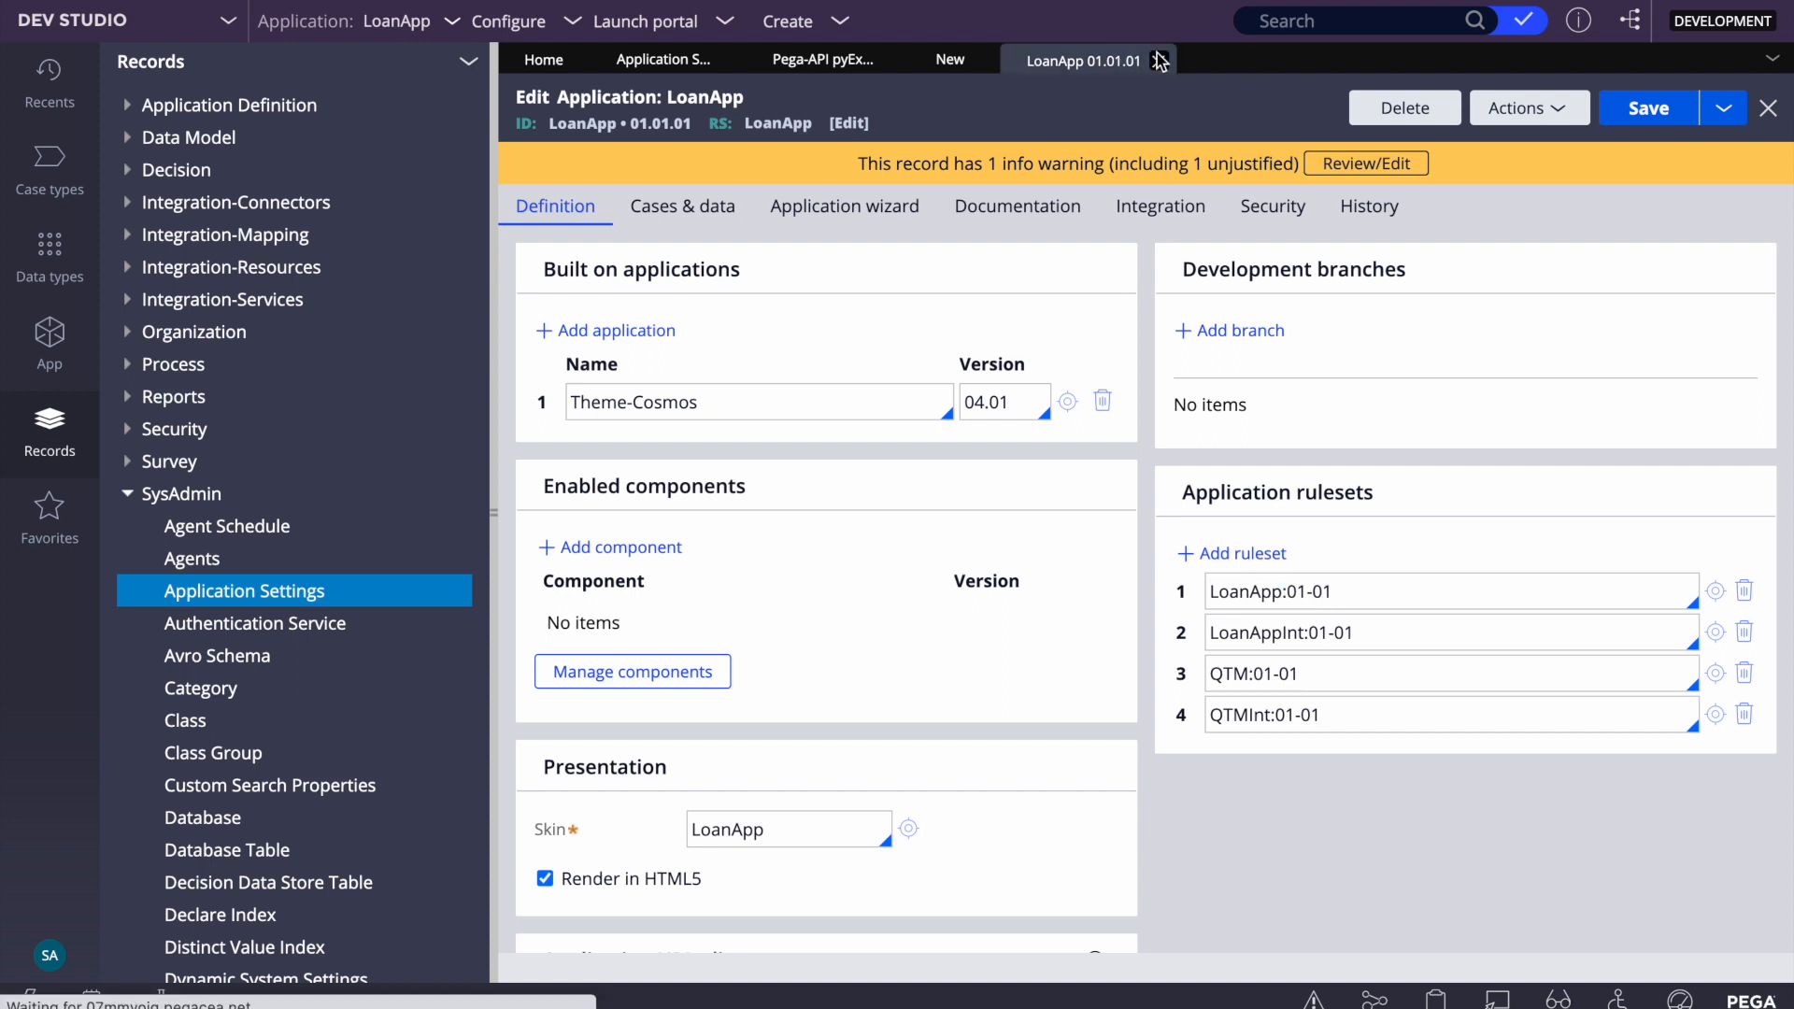
Label the new application setting WeatherEndPoint, then create and open the record
left_click(697, 289)
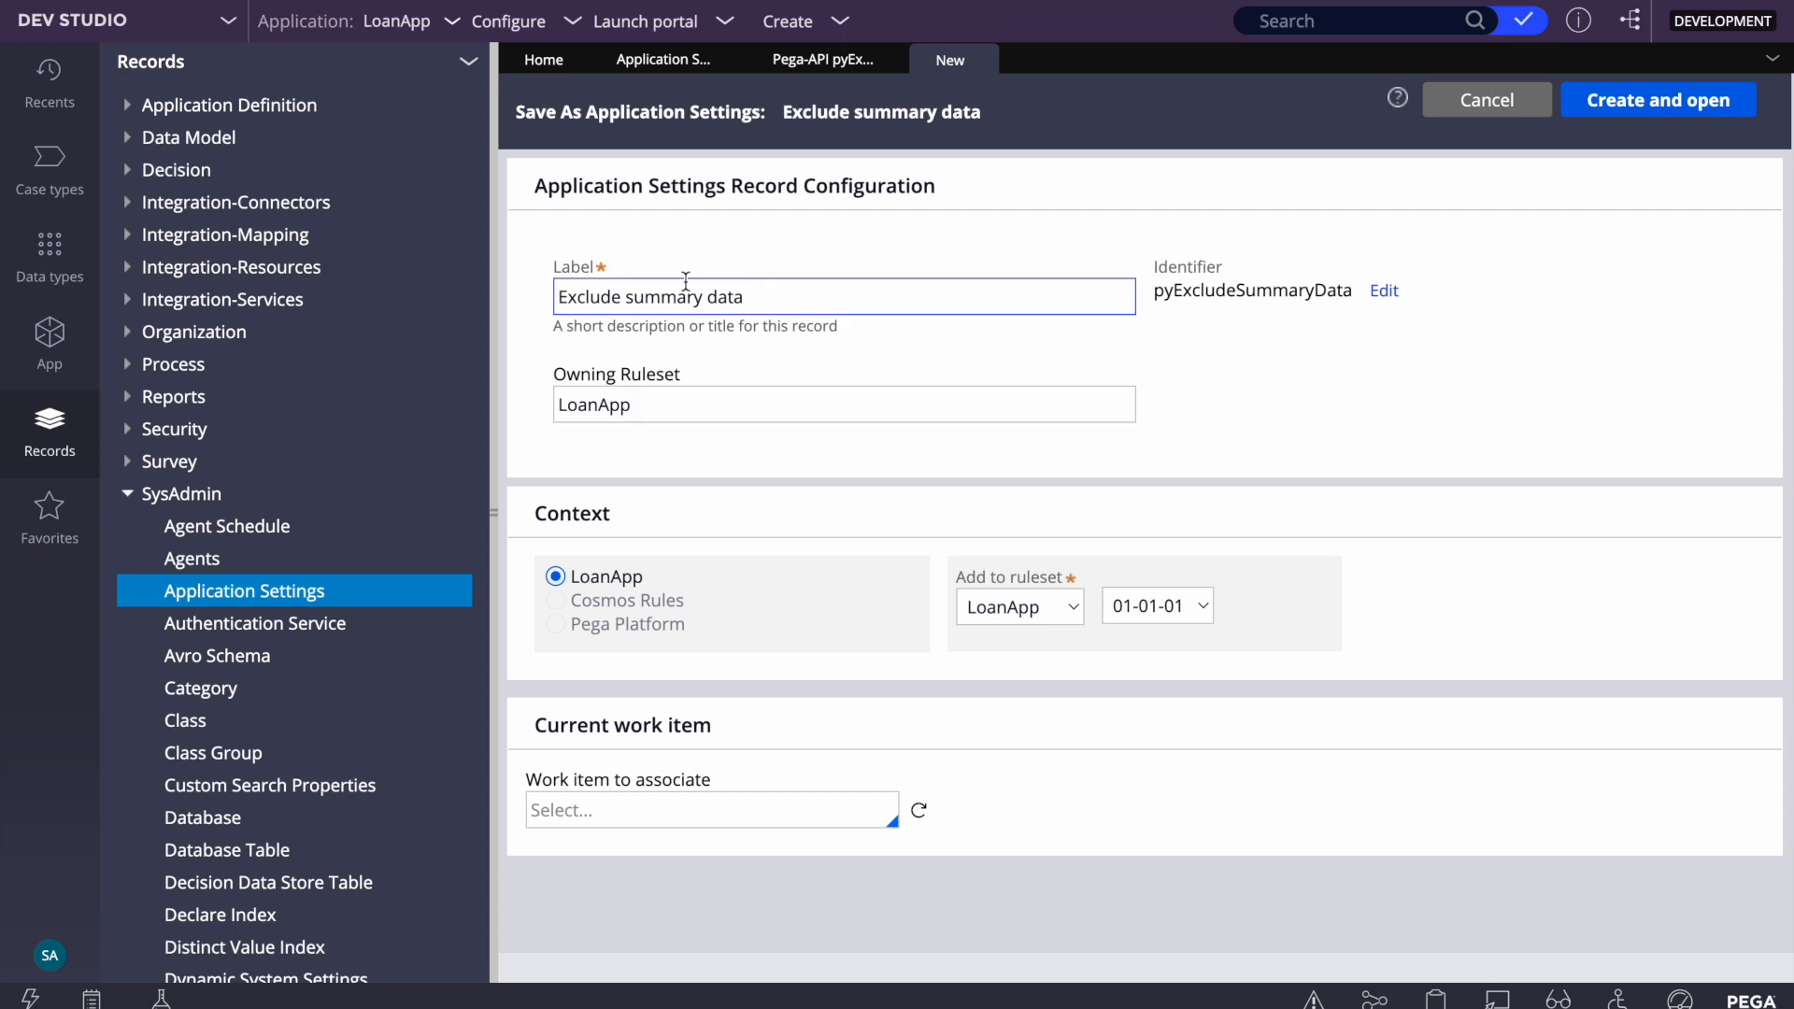
triple_click(683, 283)
type("WeatherEndpopi")
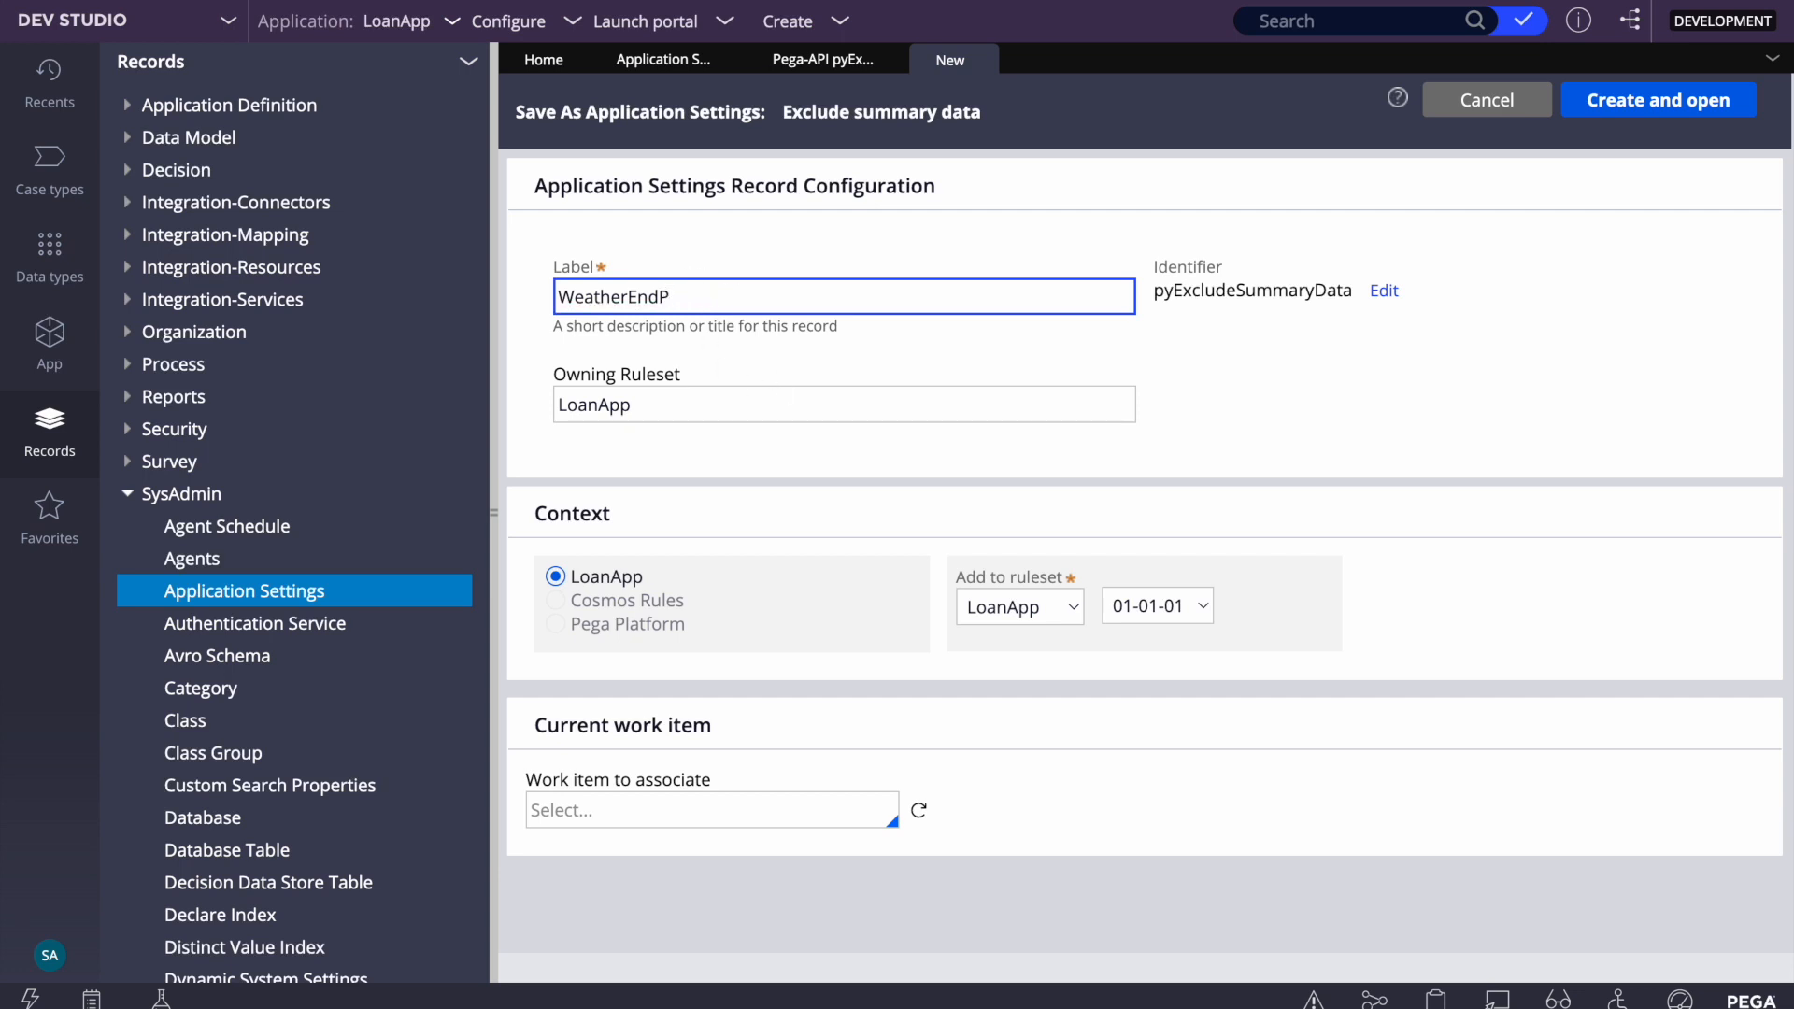
left_click(1206, 456)
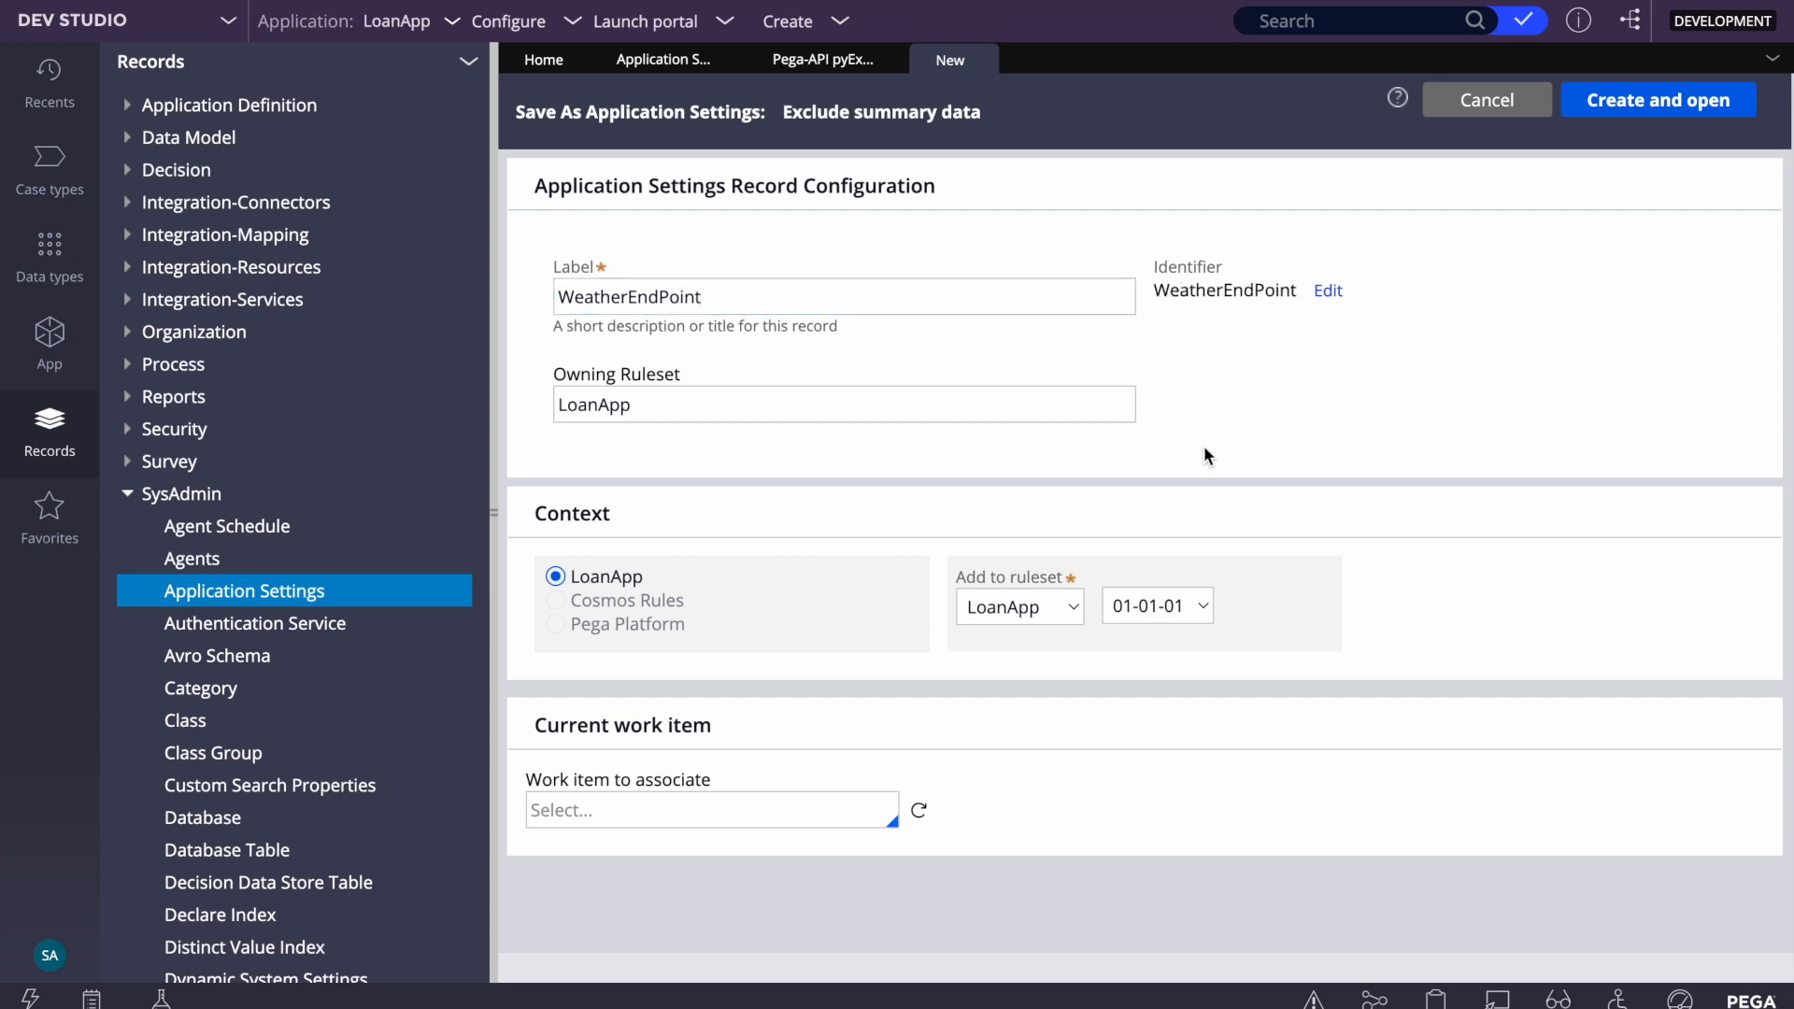
left_click(1623, 104)
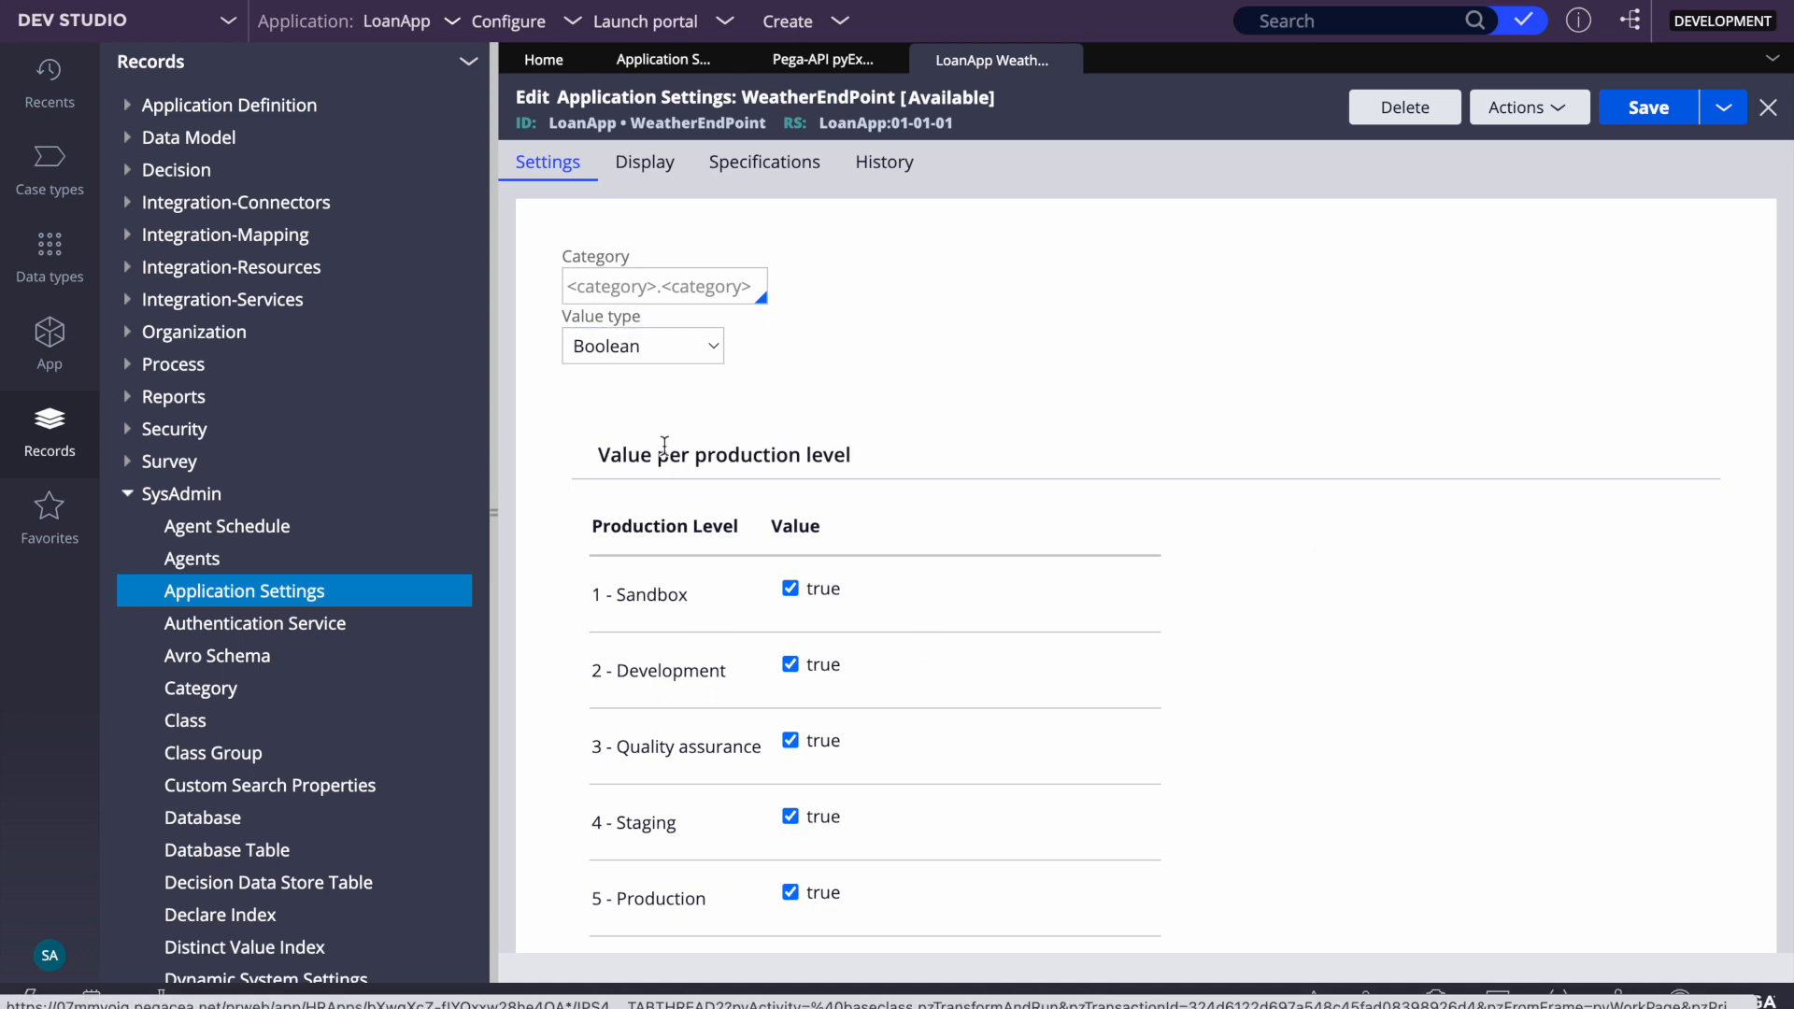
Change the WeatherEndPoint setting's value type to String/text and check the available category suggestions
left_click(673, 353)
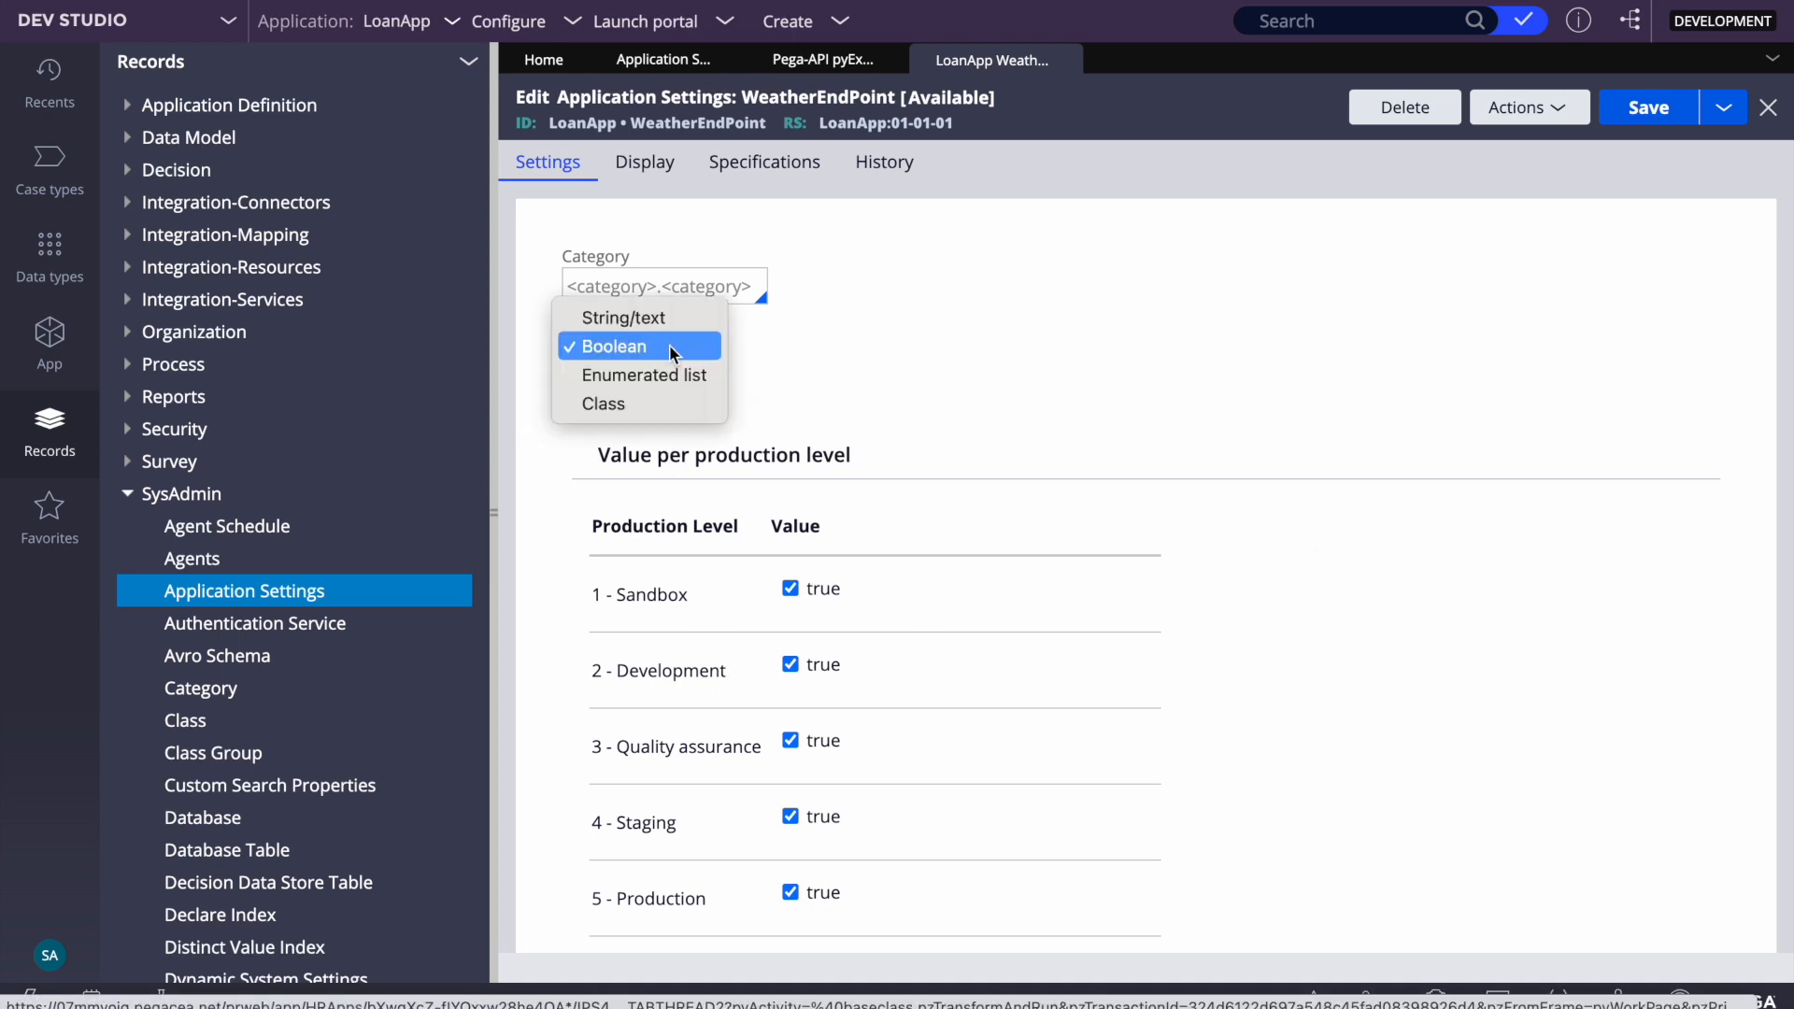
left_click(860, 353)
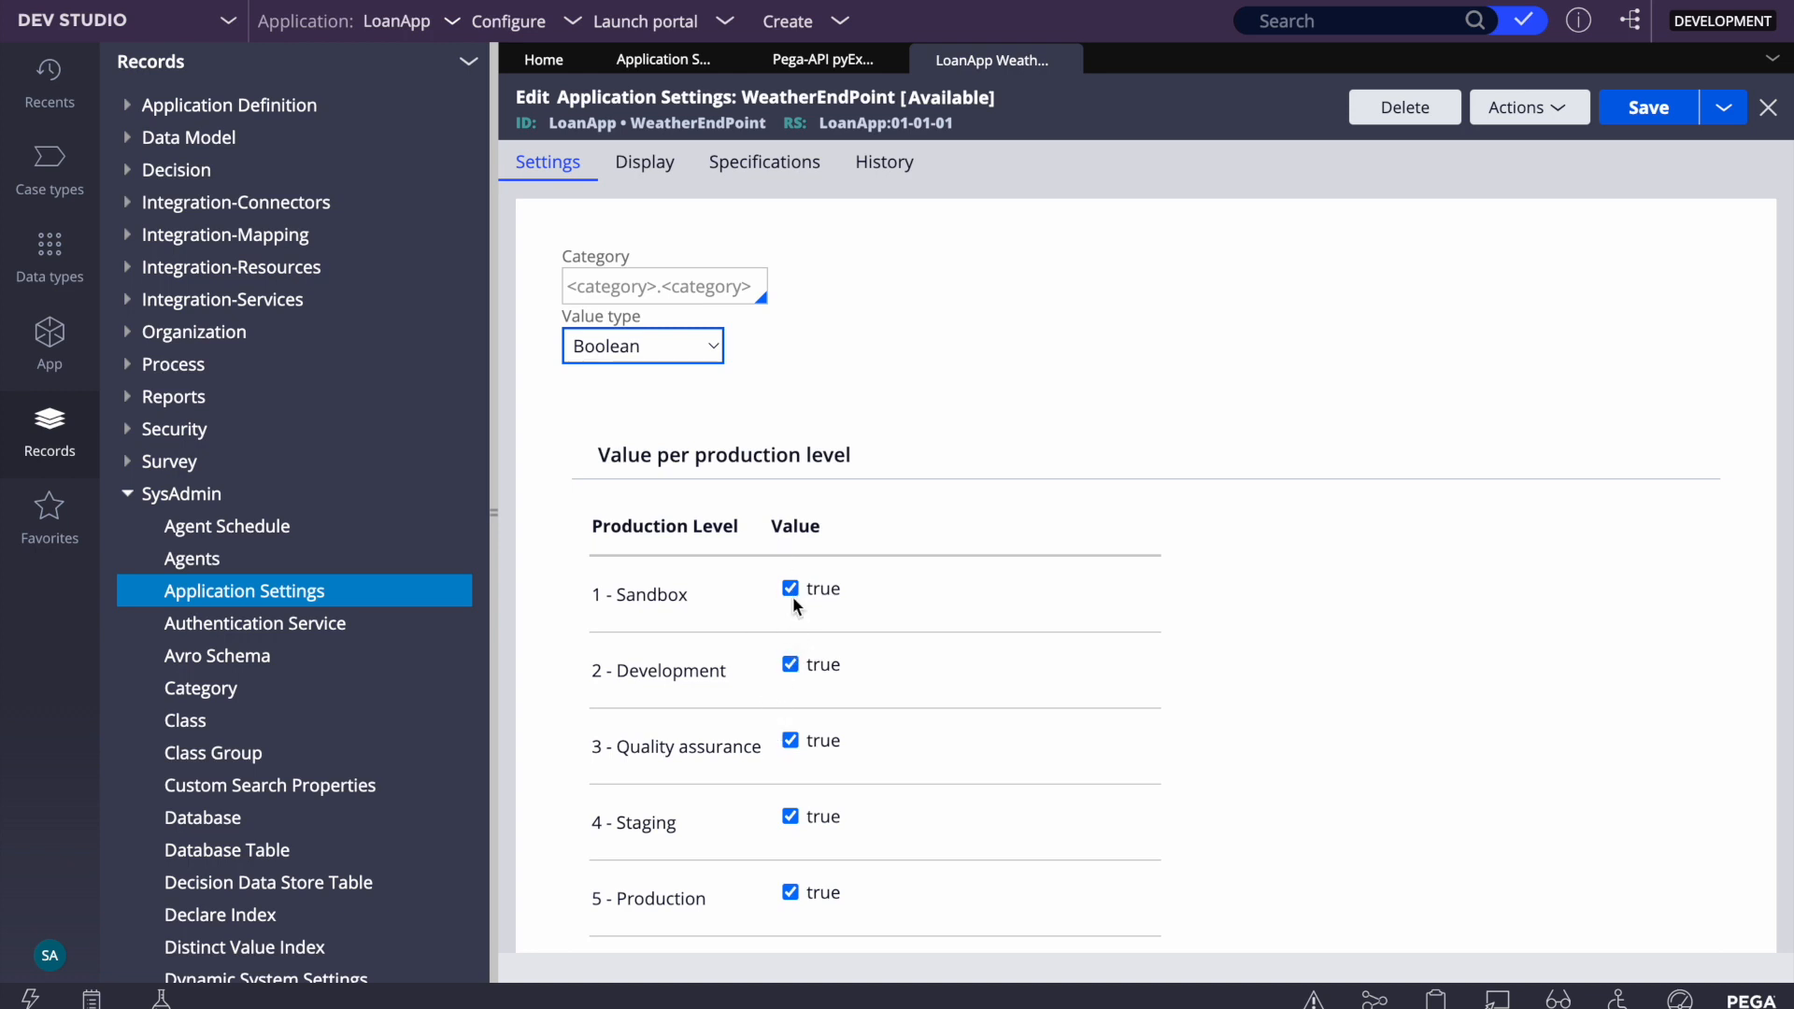
left_click(664, 353)
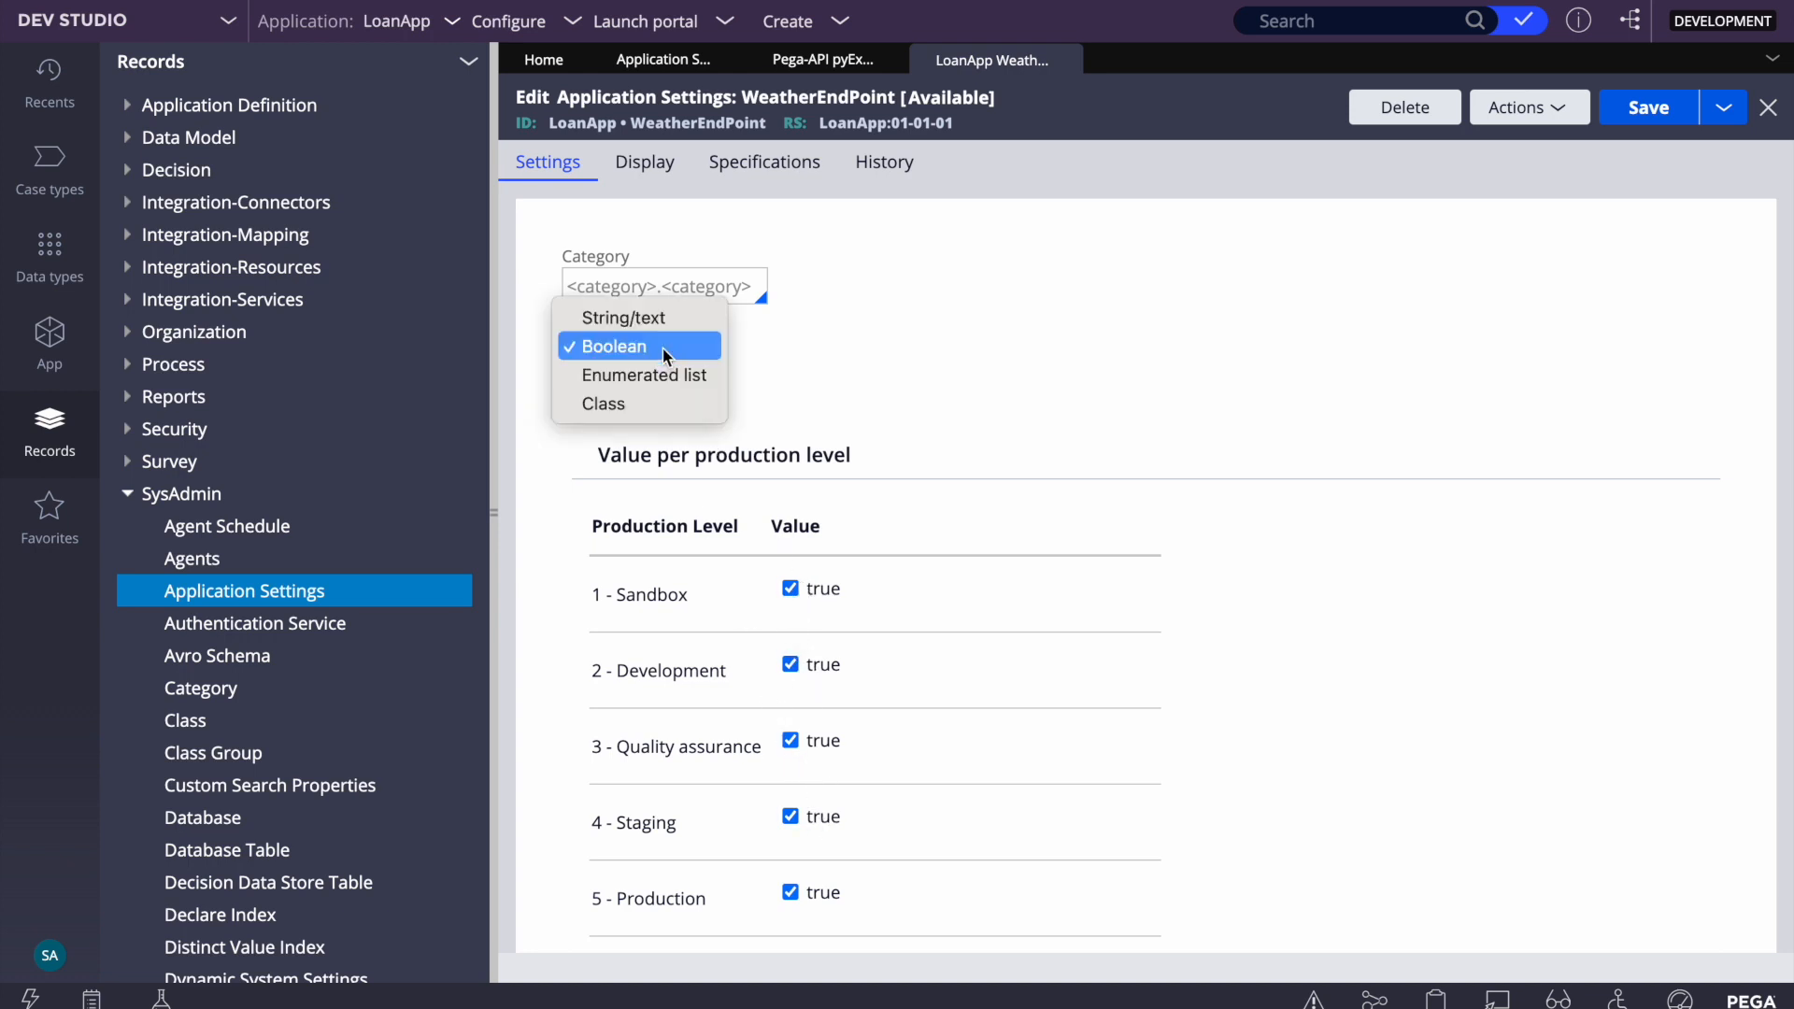
left_click(614, 317)
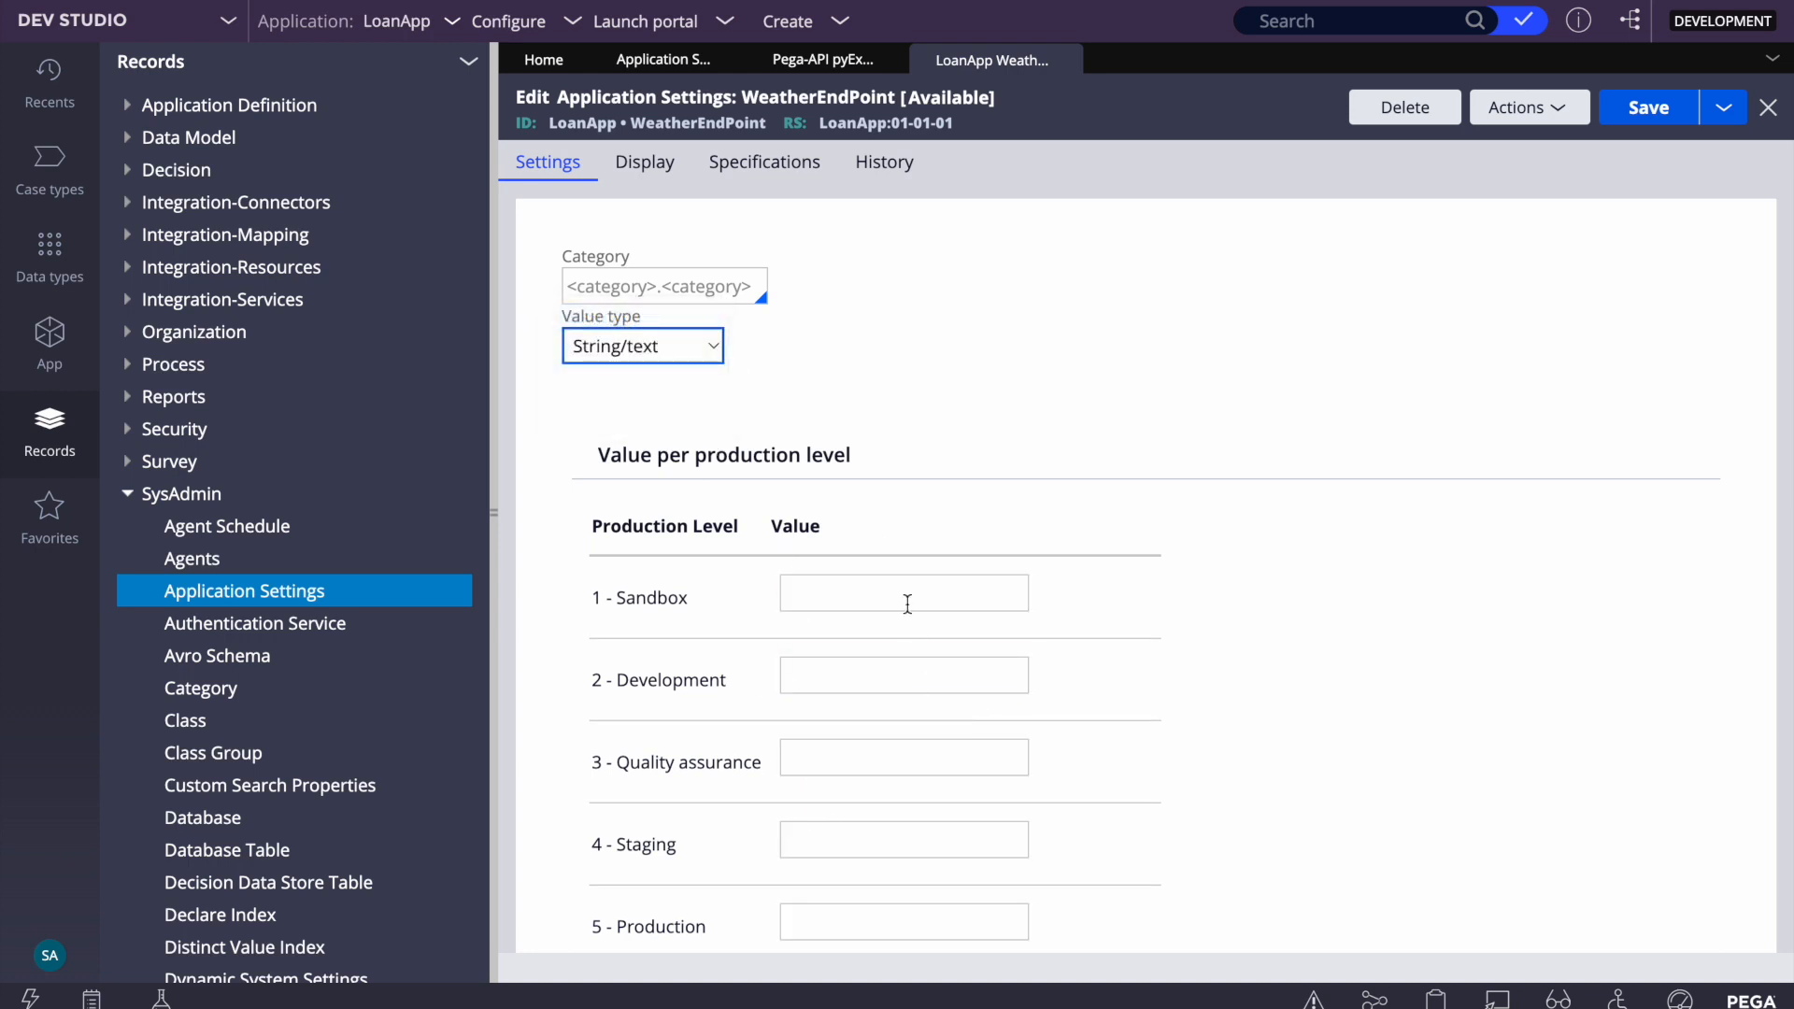
left_click(853, 590)
left_click(1619, 112)
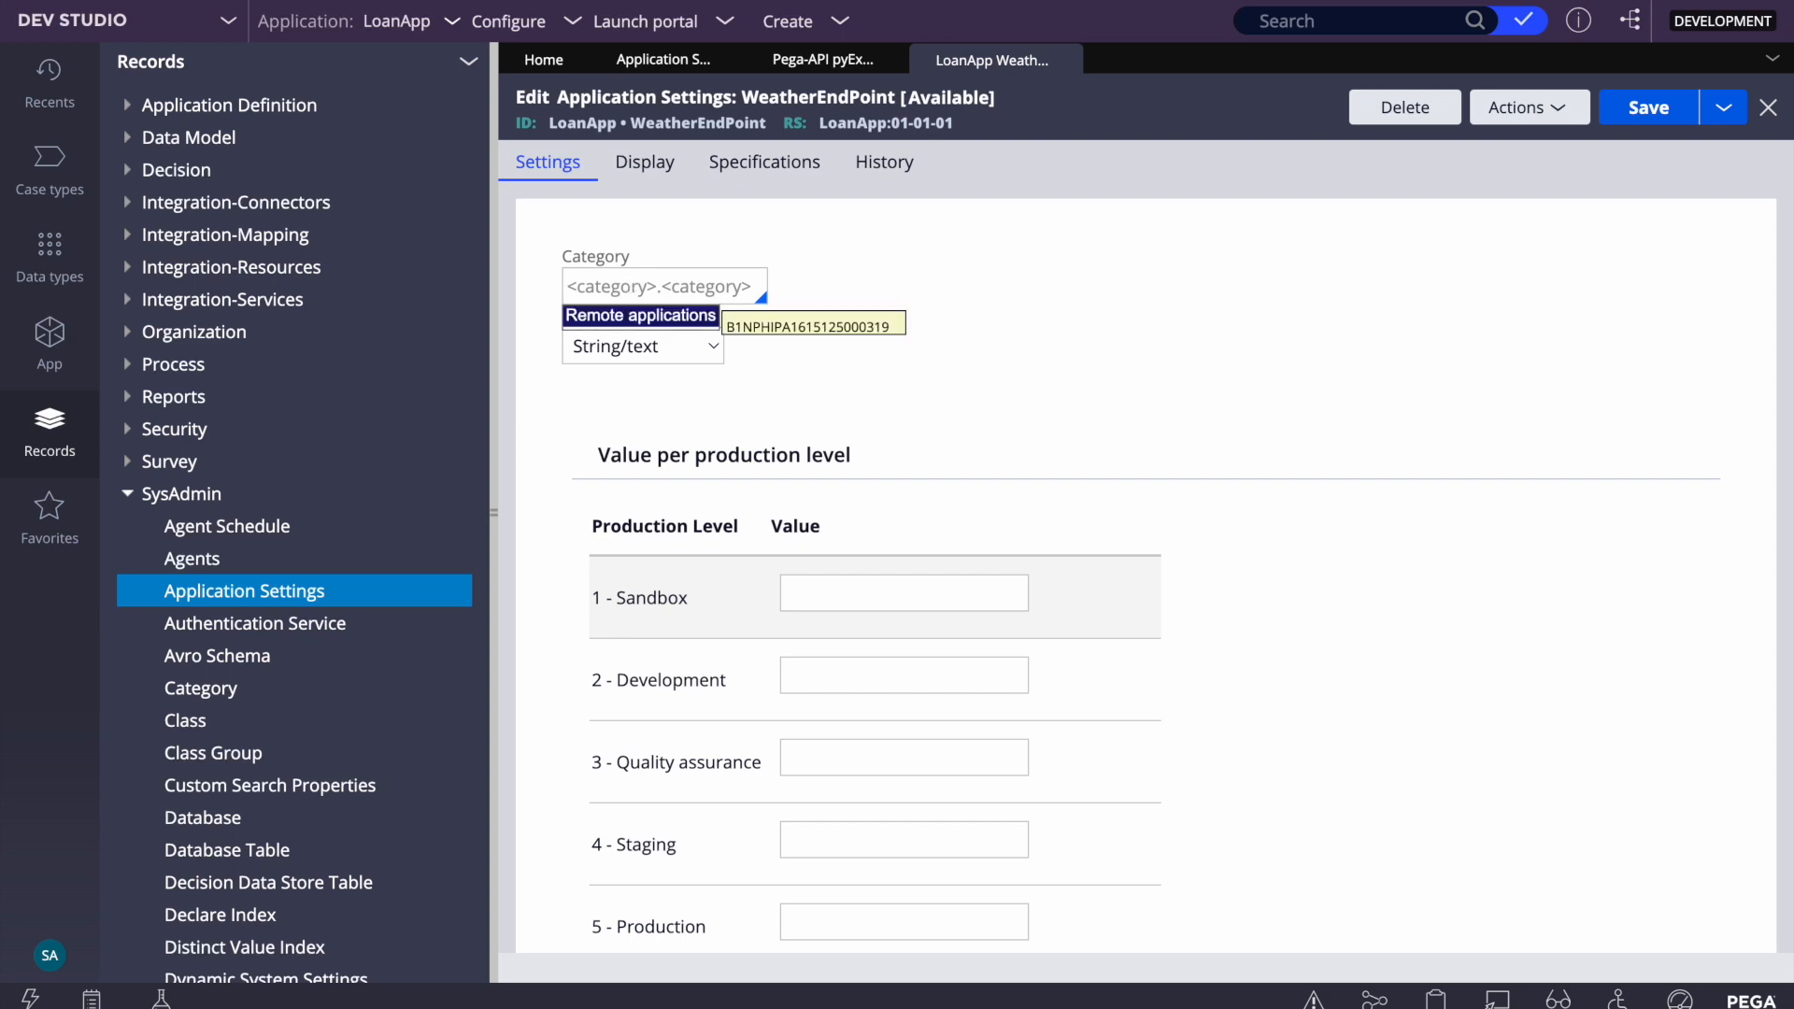
left_click(1286, 348)
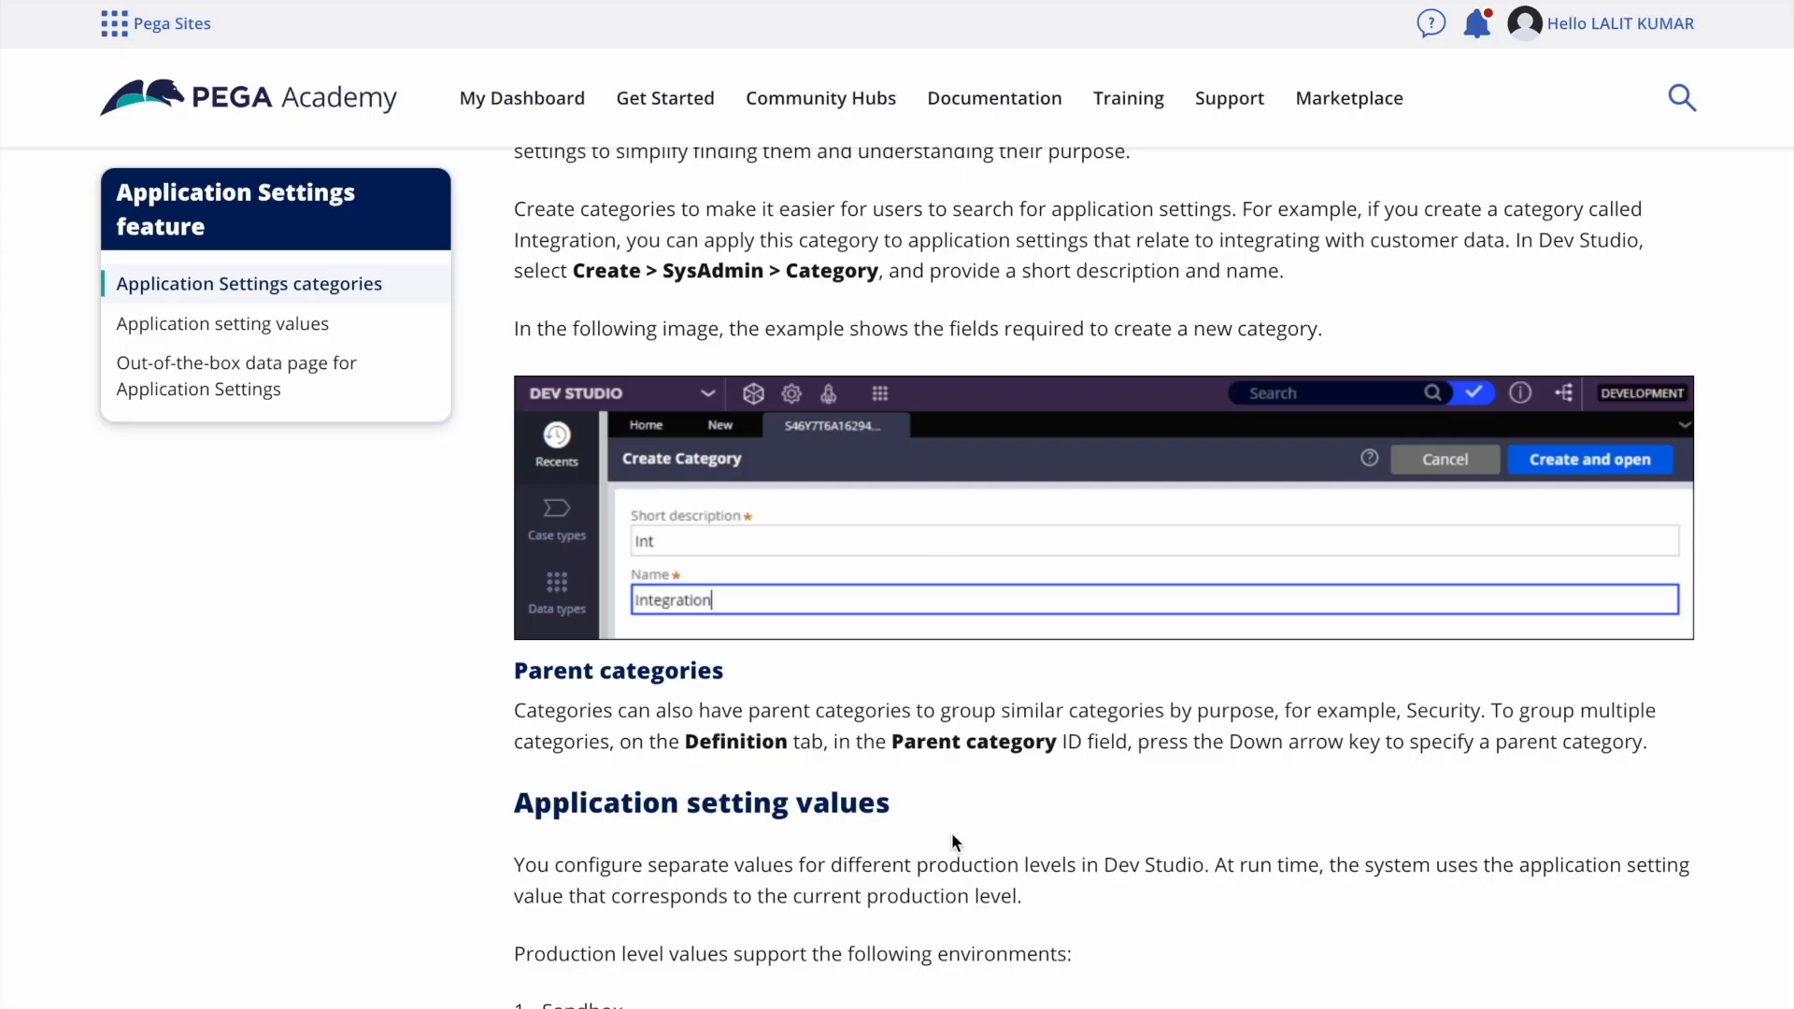
Review the Pega Academy page's explanation of Application Settings categories and setting values
scroll(952, 833, "down", 5)
scroll(951, 833, "up", 4)
scroll(951, 831, "up", 3)
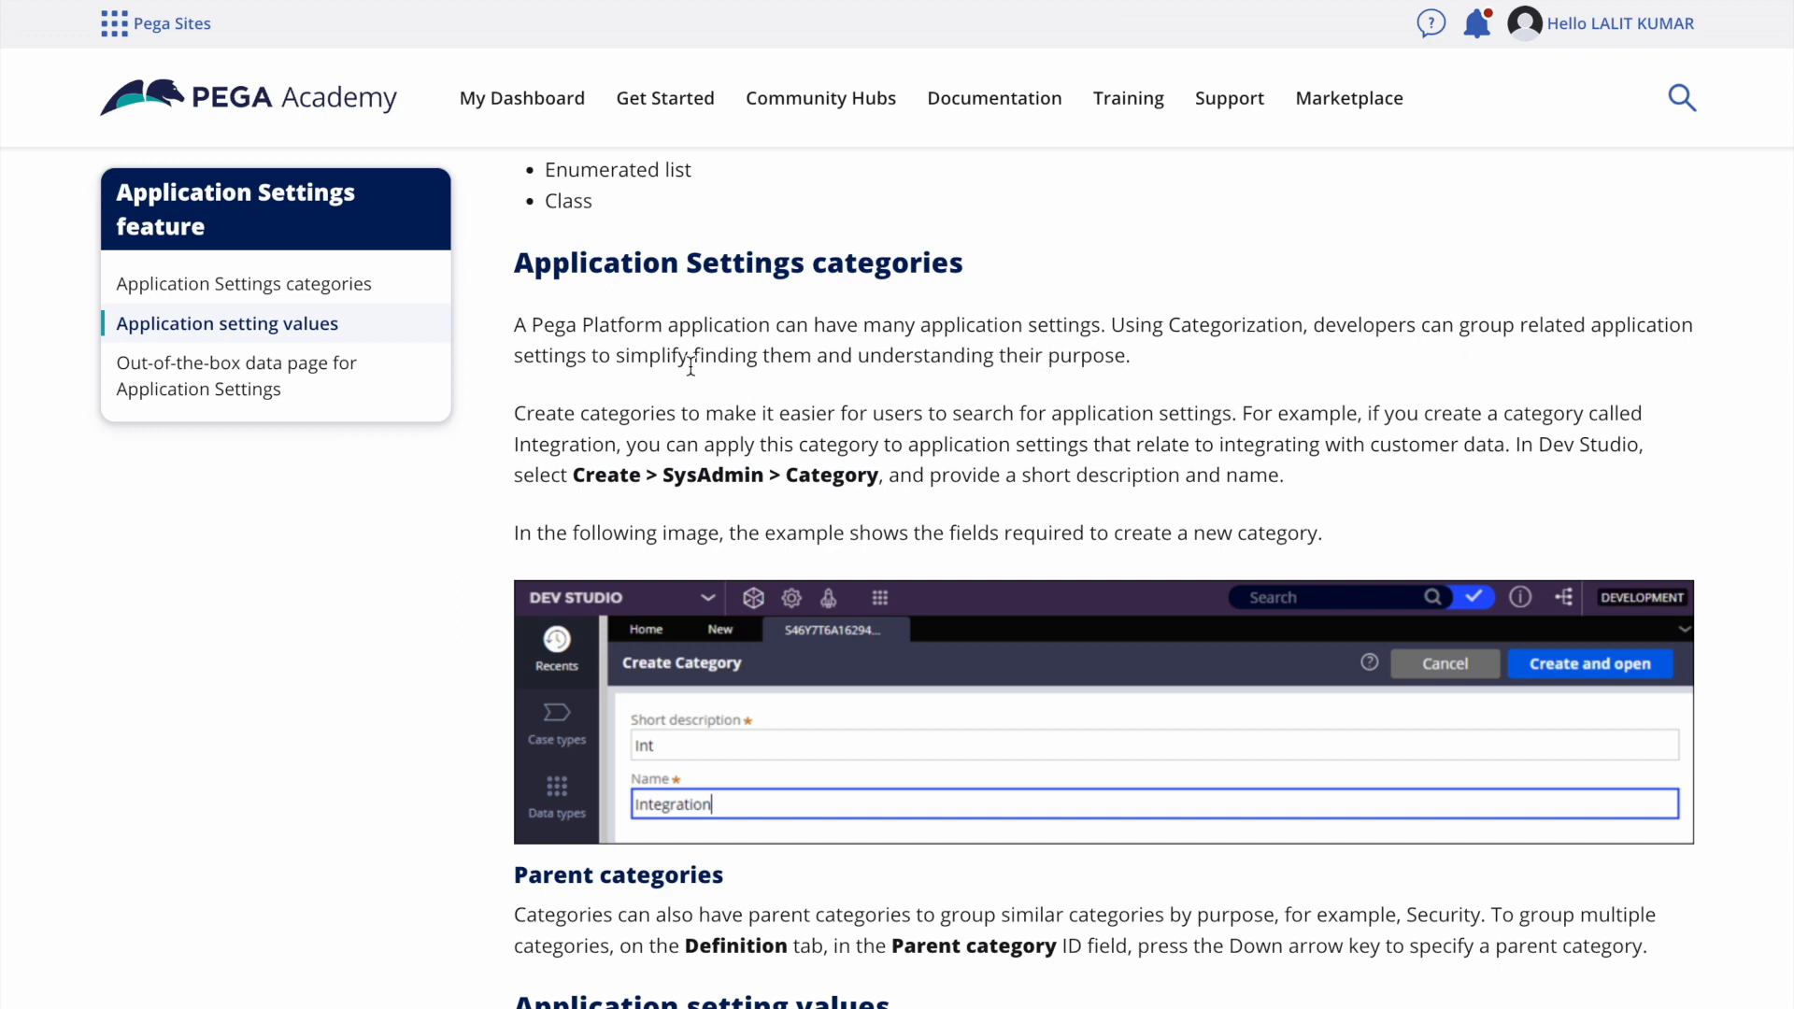
left_click_drag(515, 355, 1148, 363)
left_click(1148, 365)
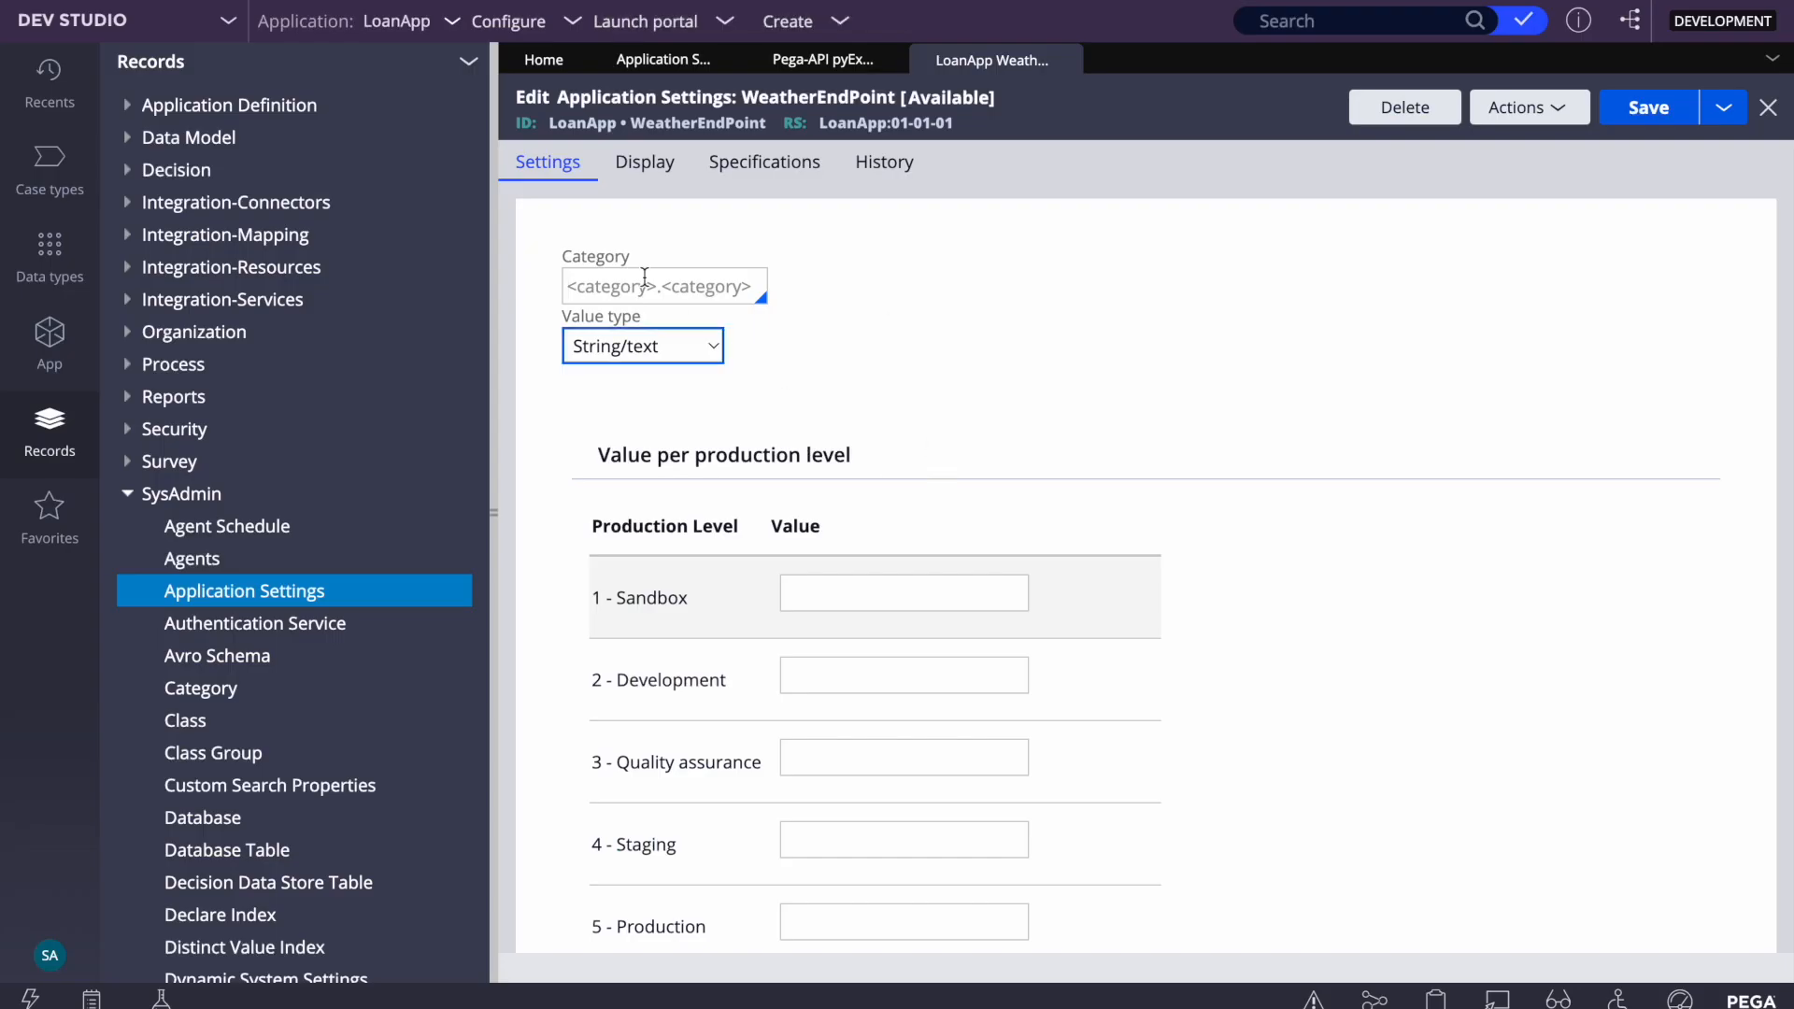
Set the WeatherEndPoint setting's category to Integration, correcting its spelling
left_click(611, 295)
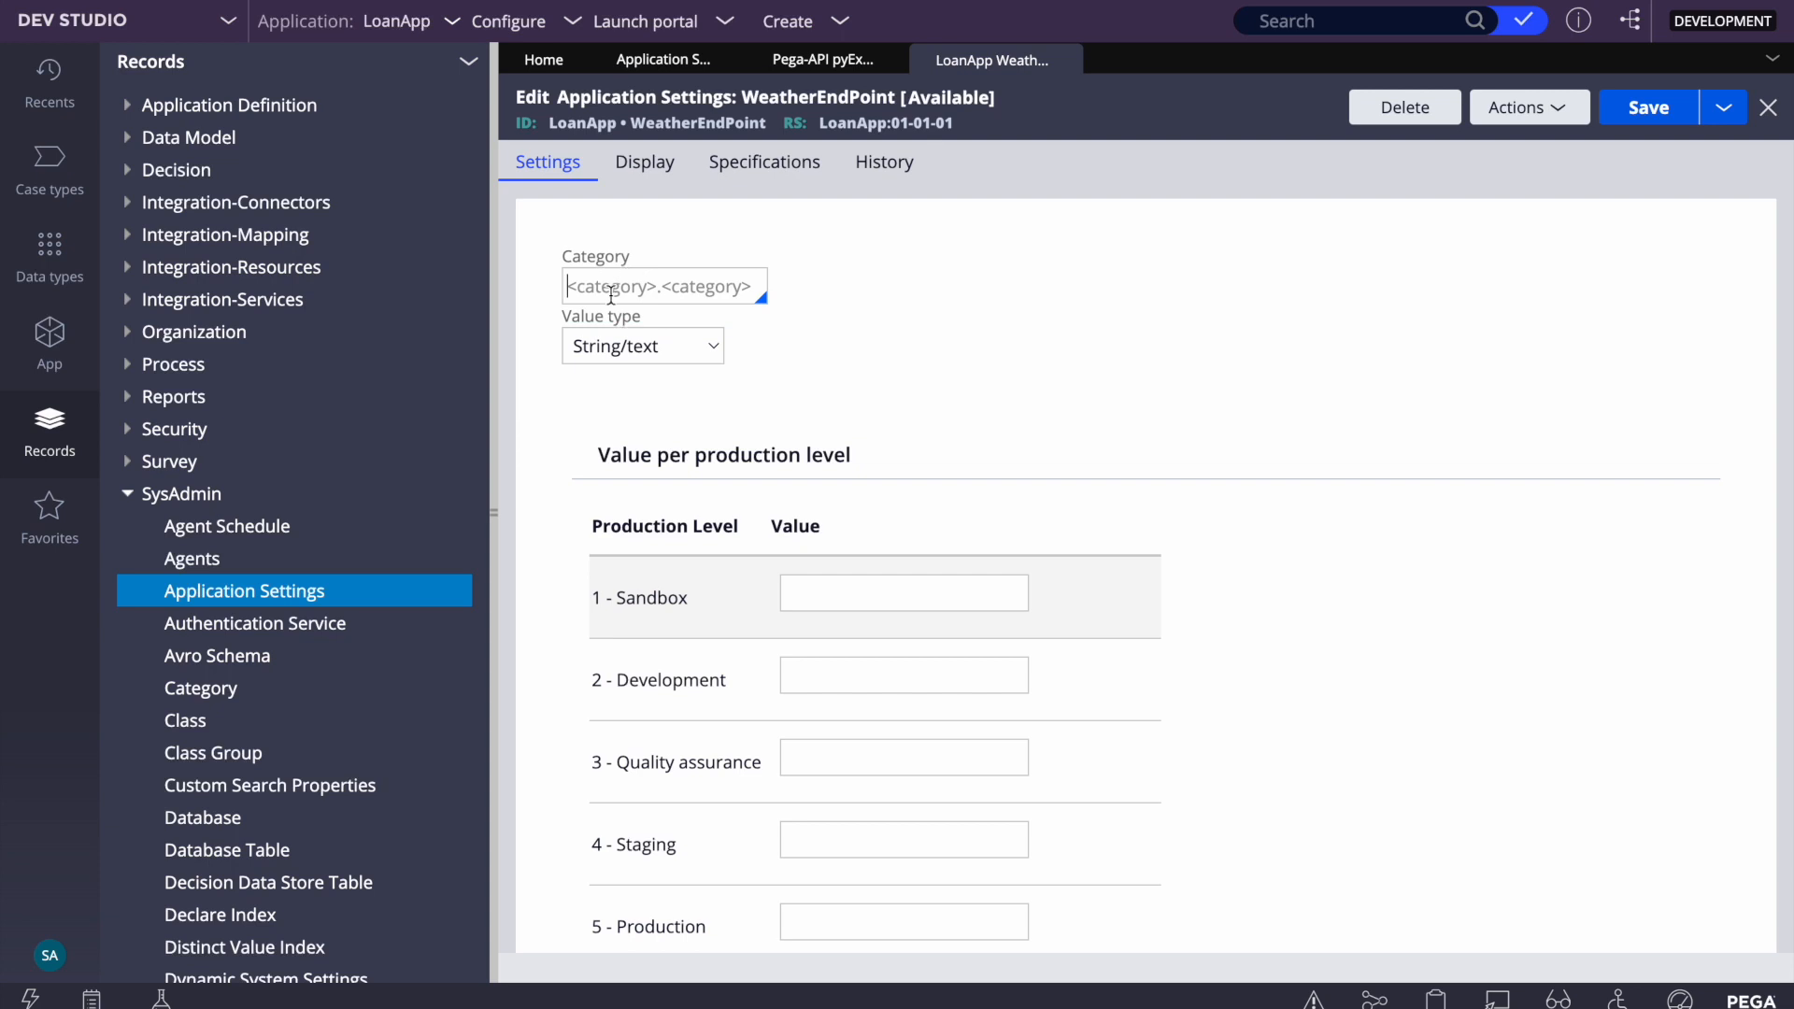
type("Integartion")
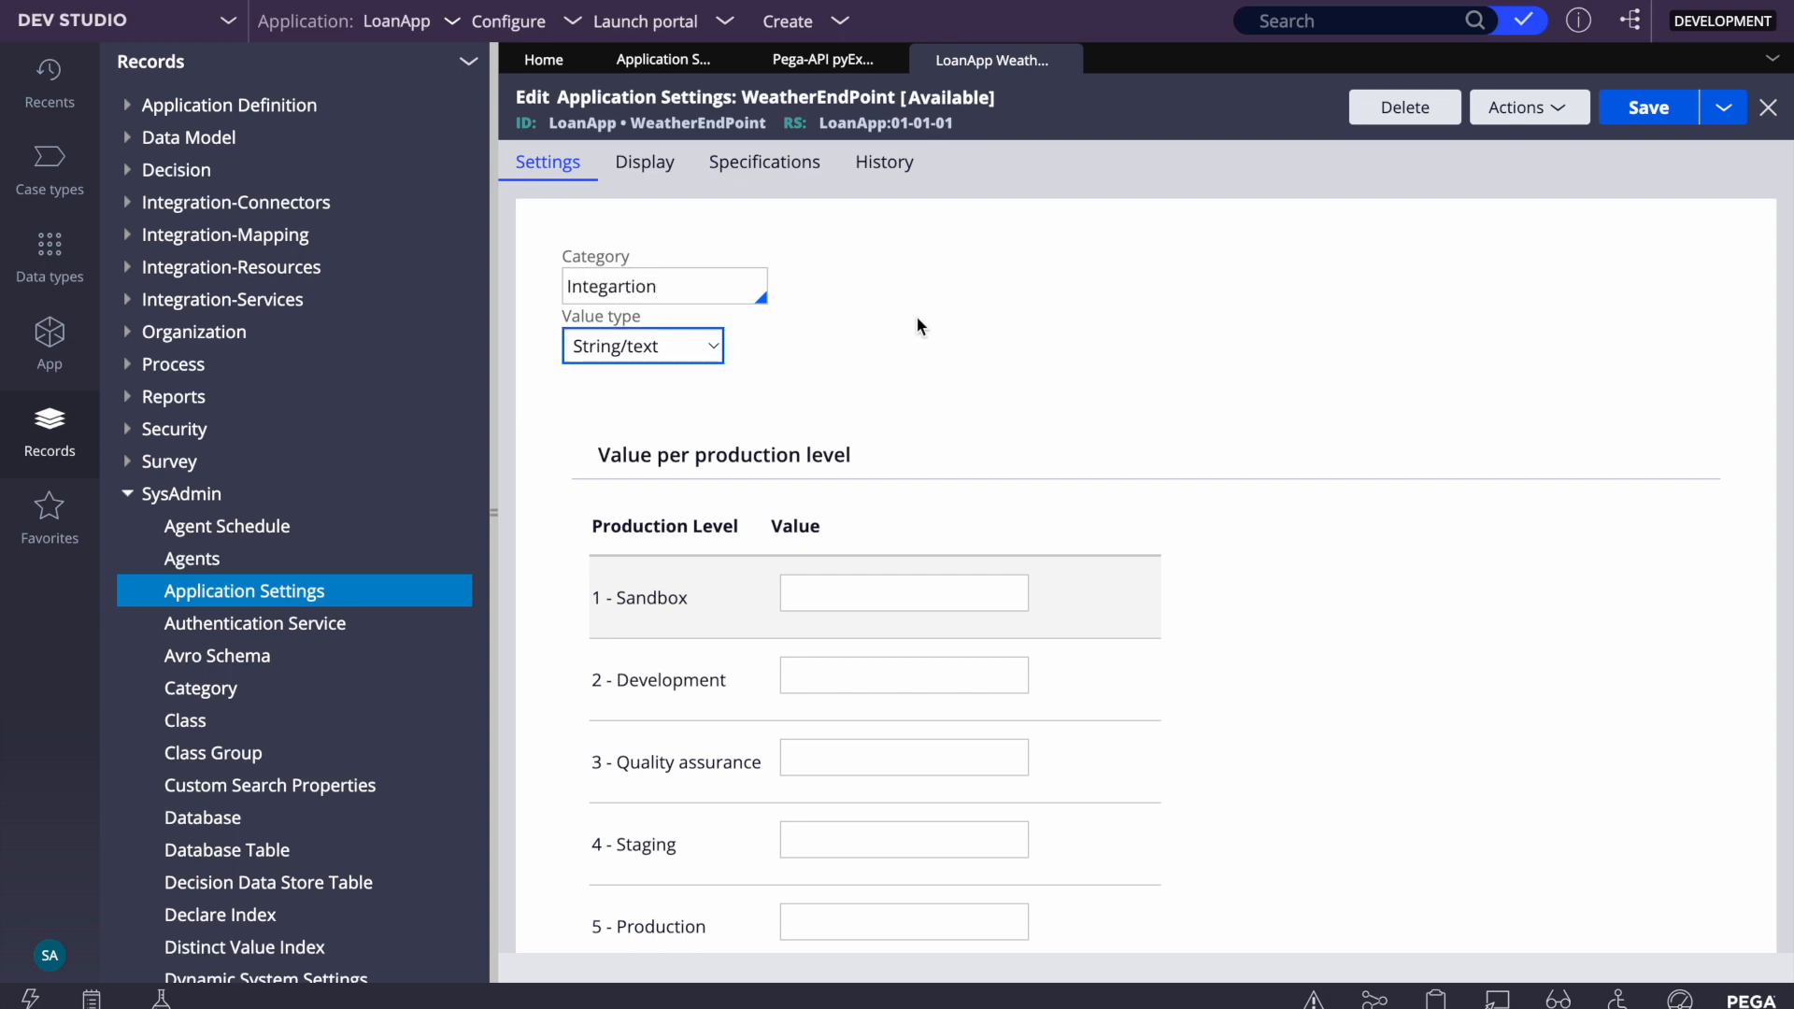
double_click(609, 285)
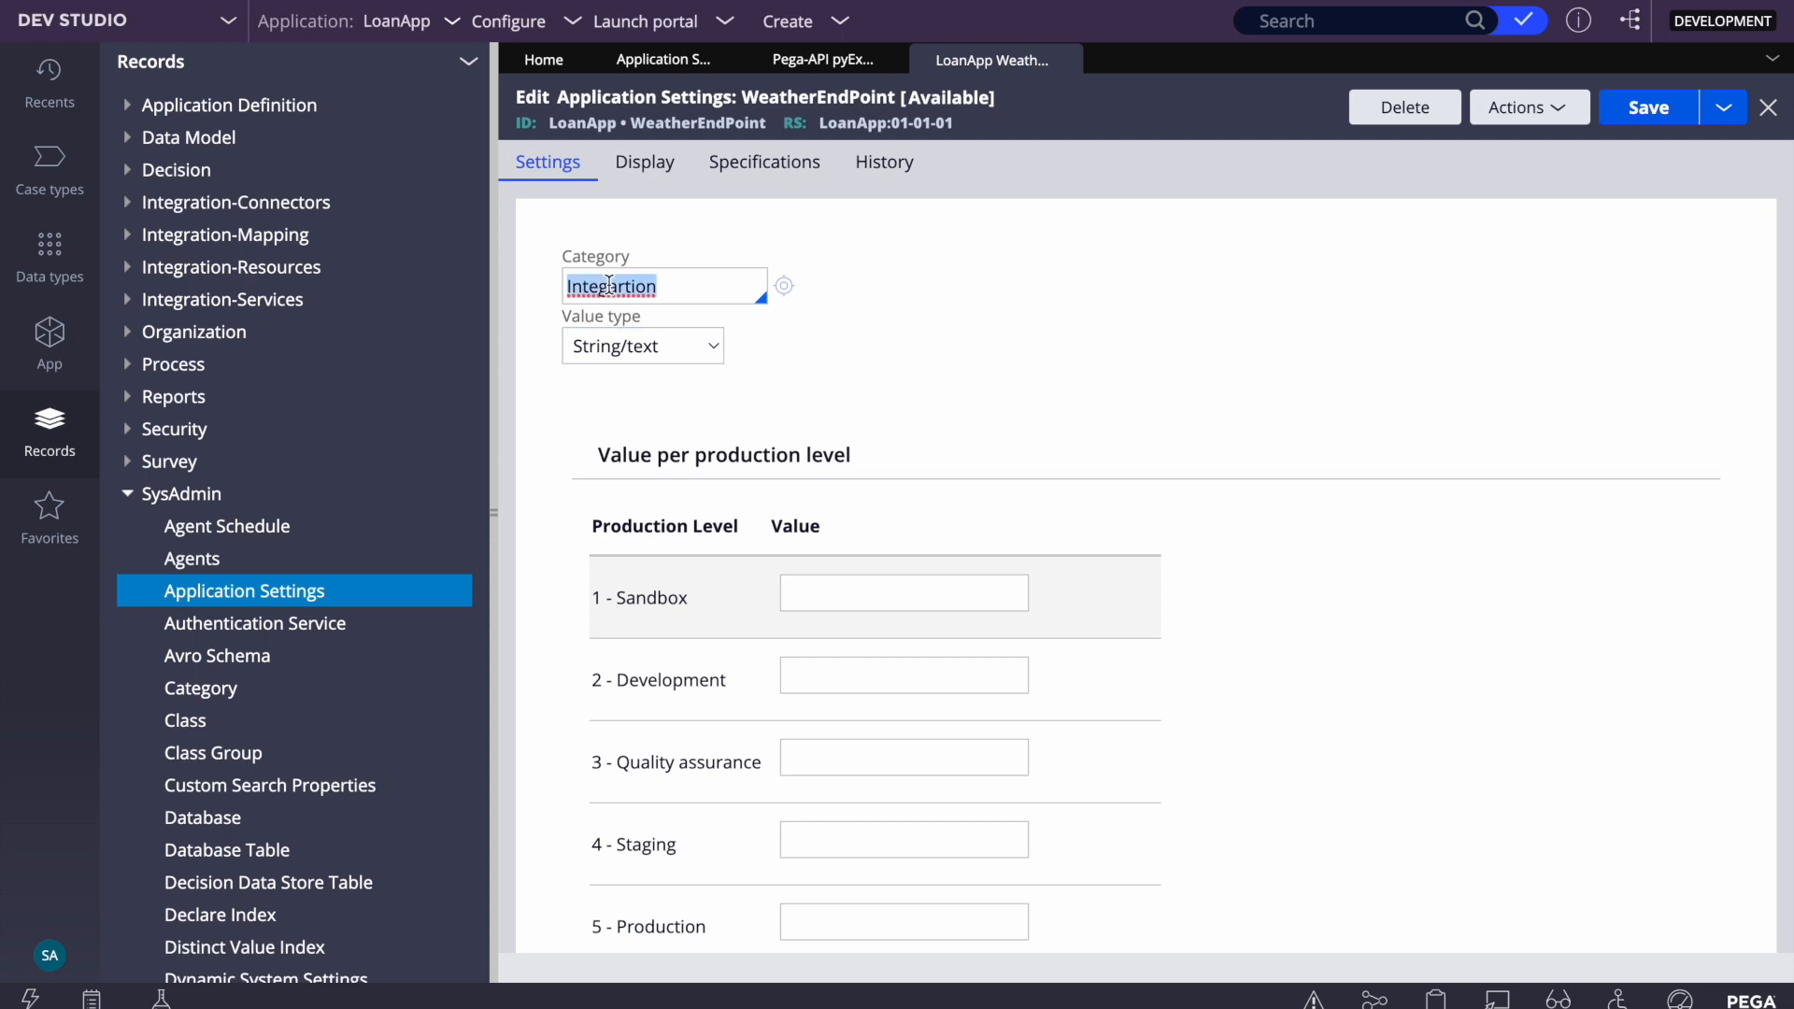
right_click(609, 285)
left_click(641, 288)
left_click(878, 589)
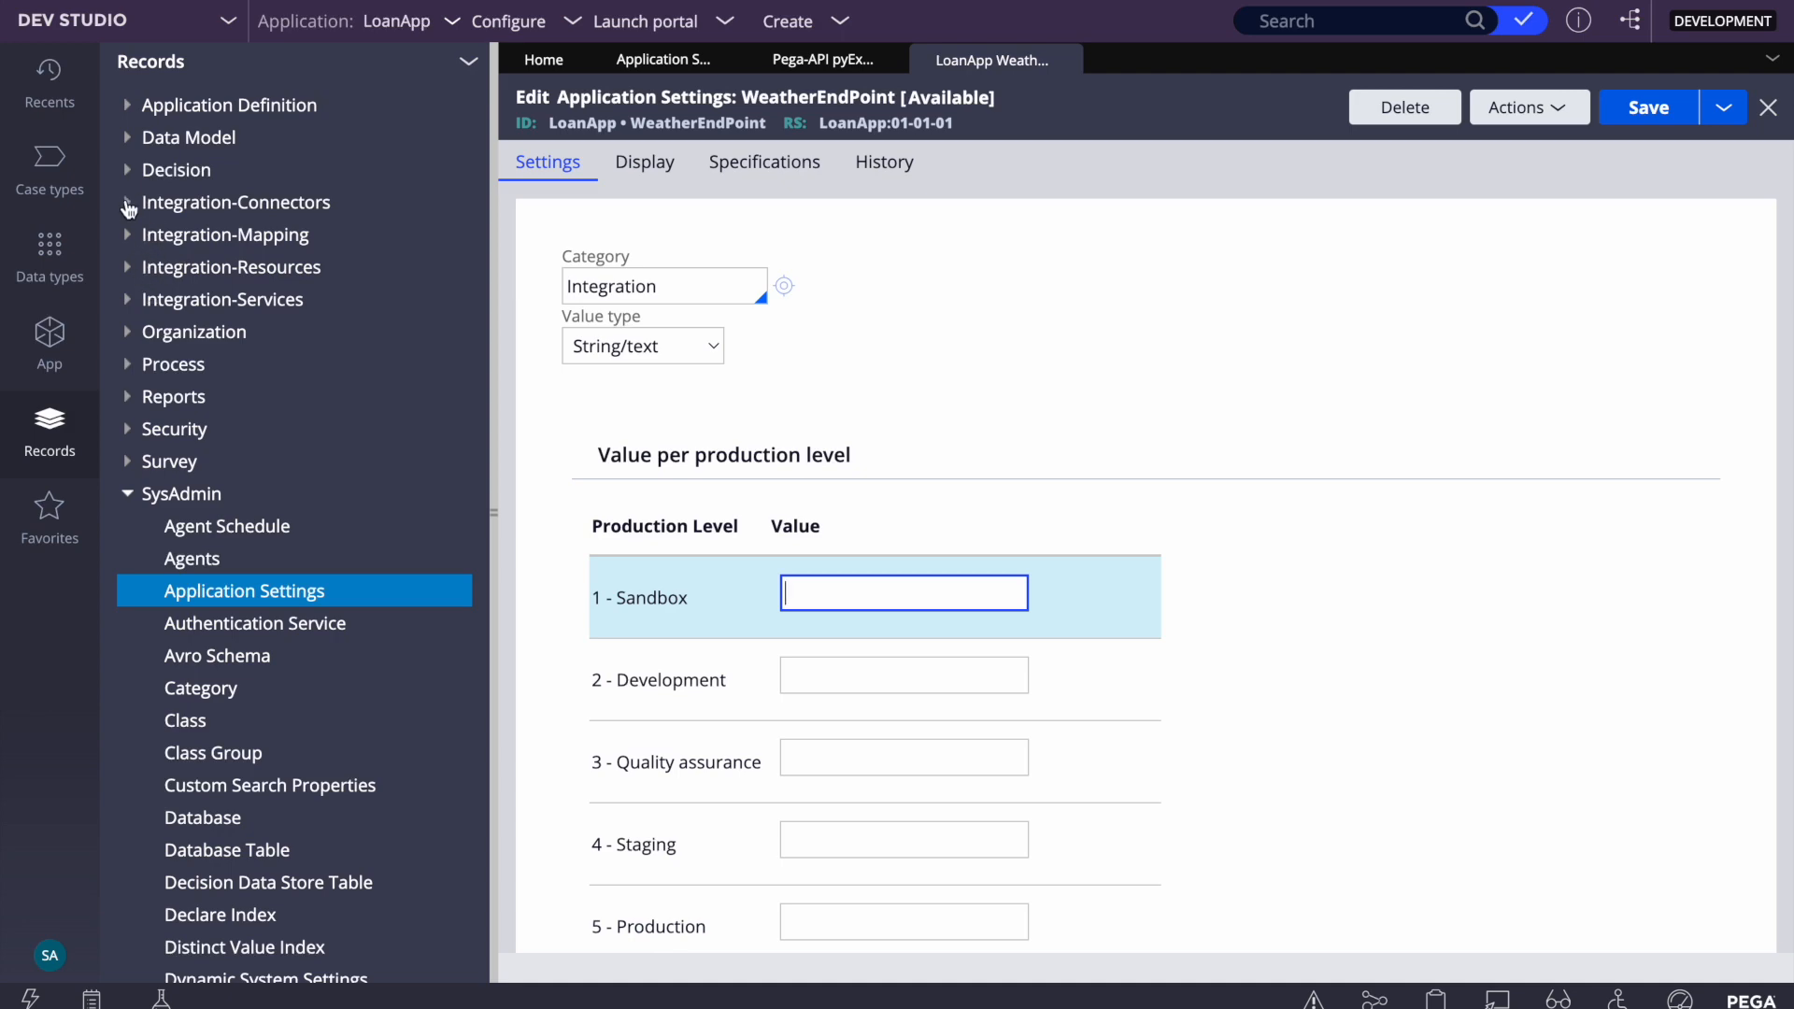
Open the WeatherUndCities Connect REST rule from the Integration-Connectors records and collapse the records explorer
left_click(128, 203)
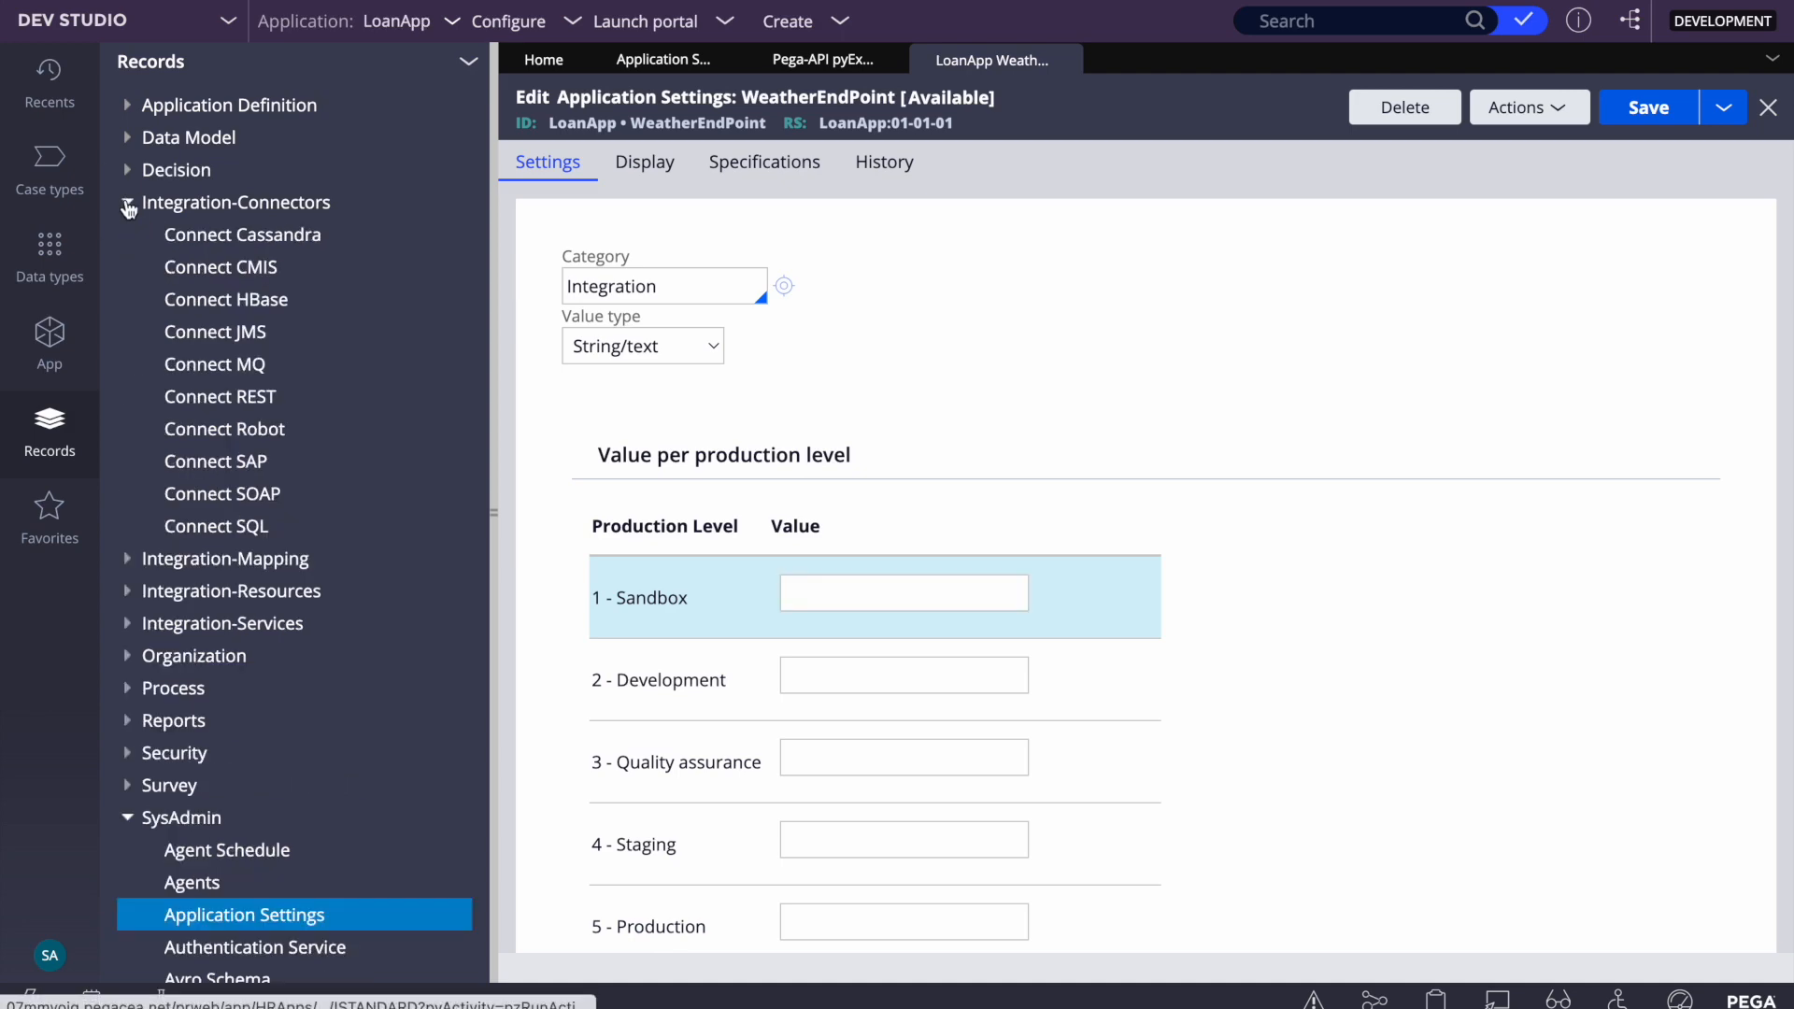
left_click(216, 400)
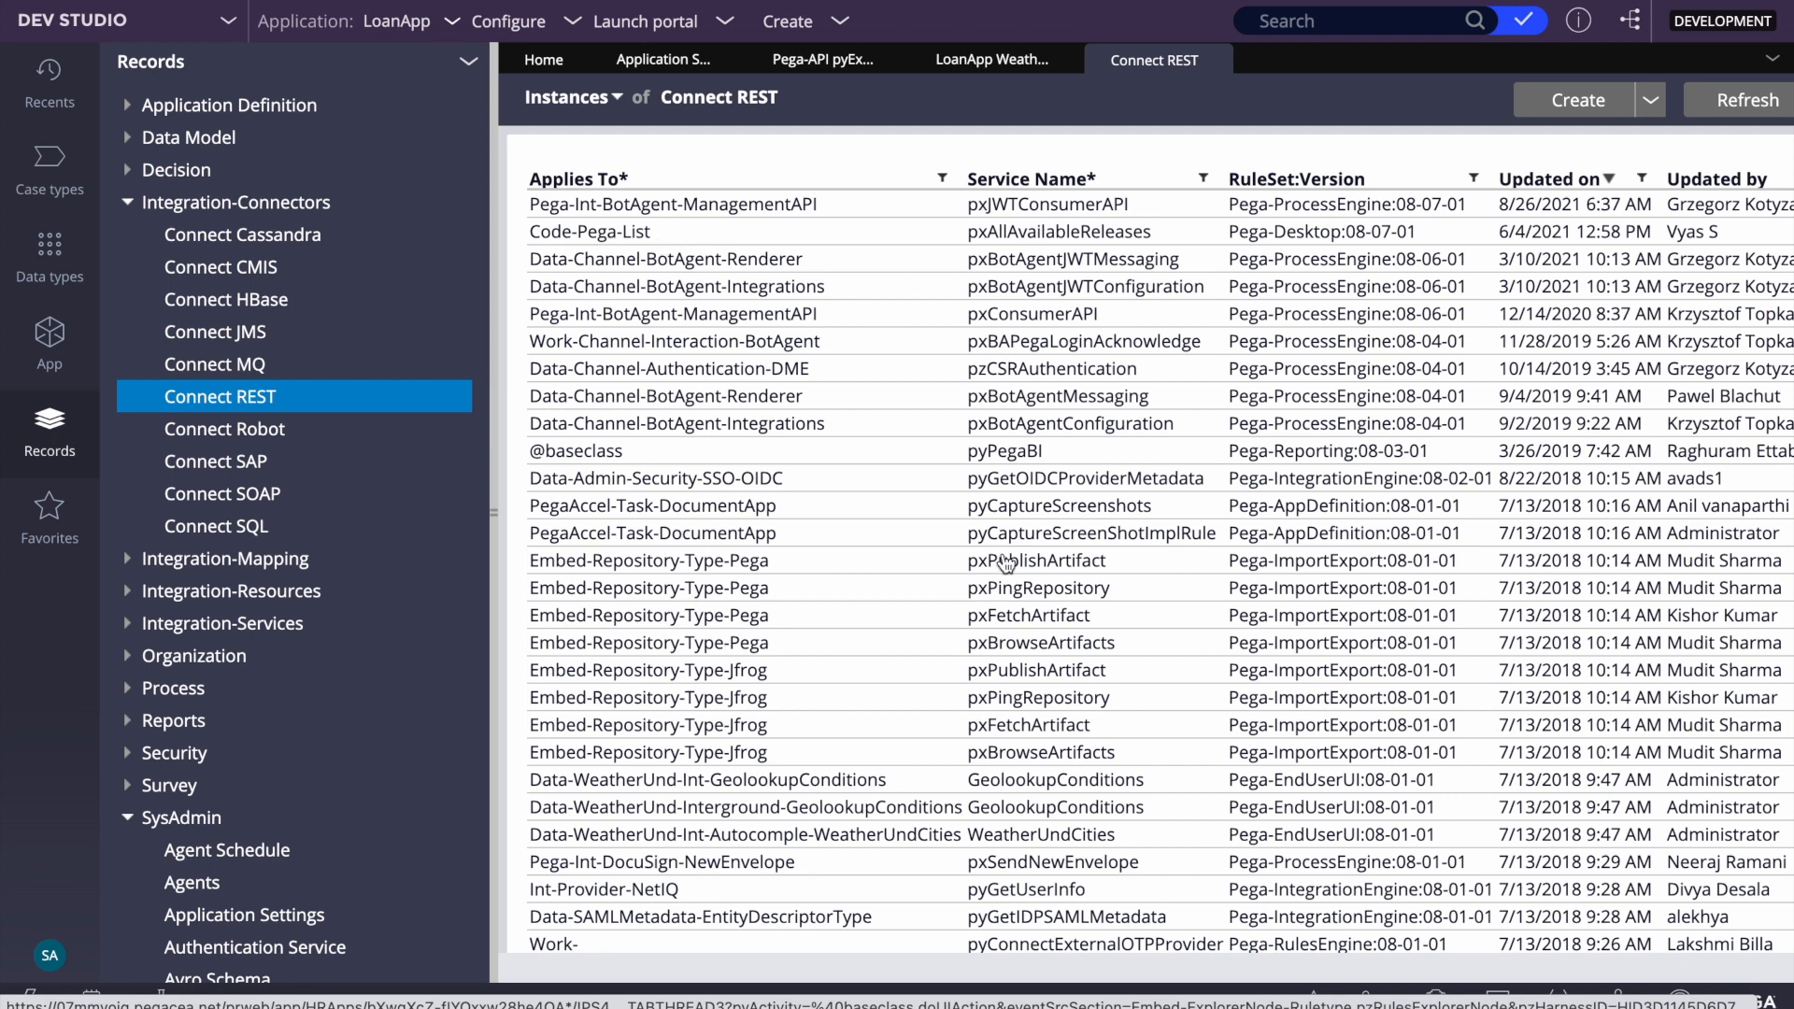
scroll(1075, 808, "down", 1)
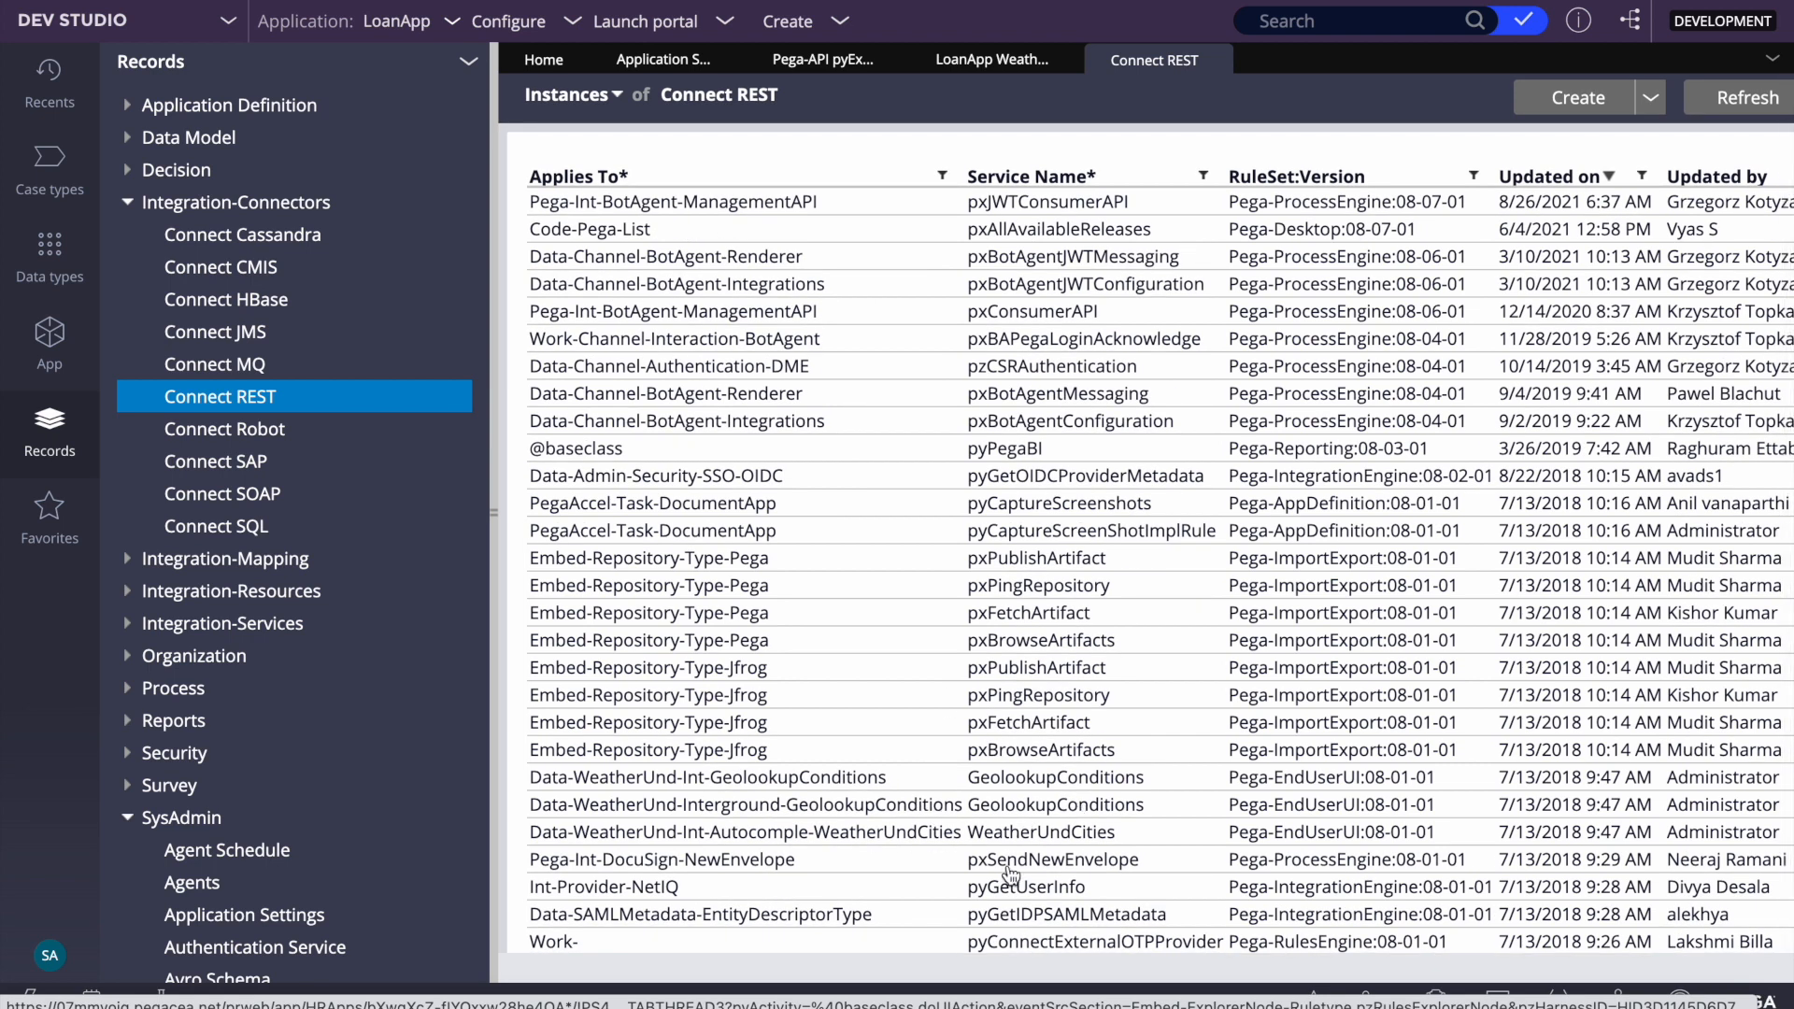
left_click(985, 832)
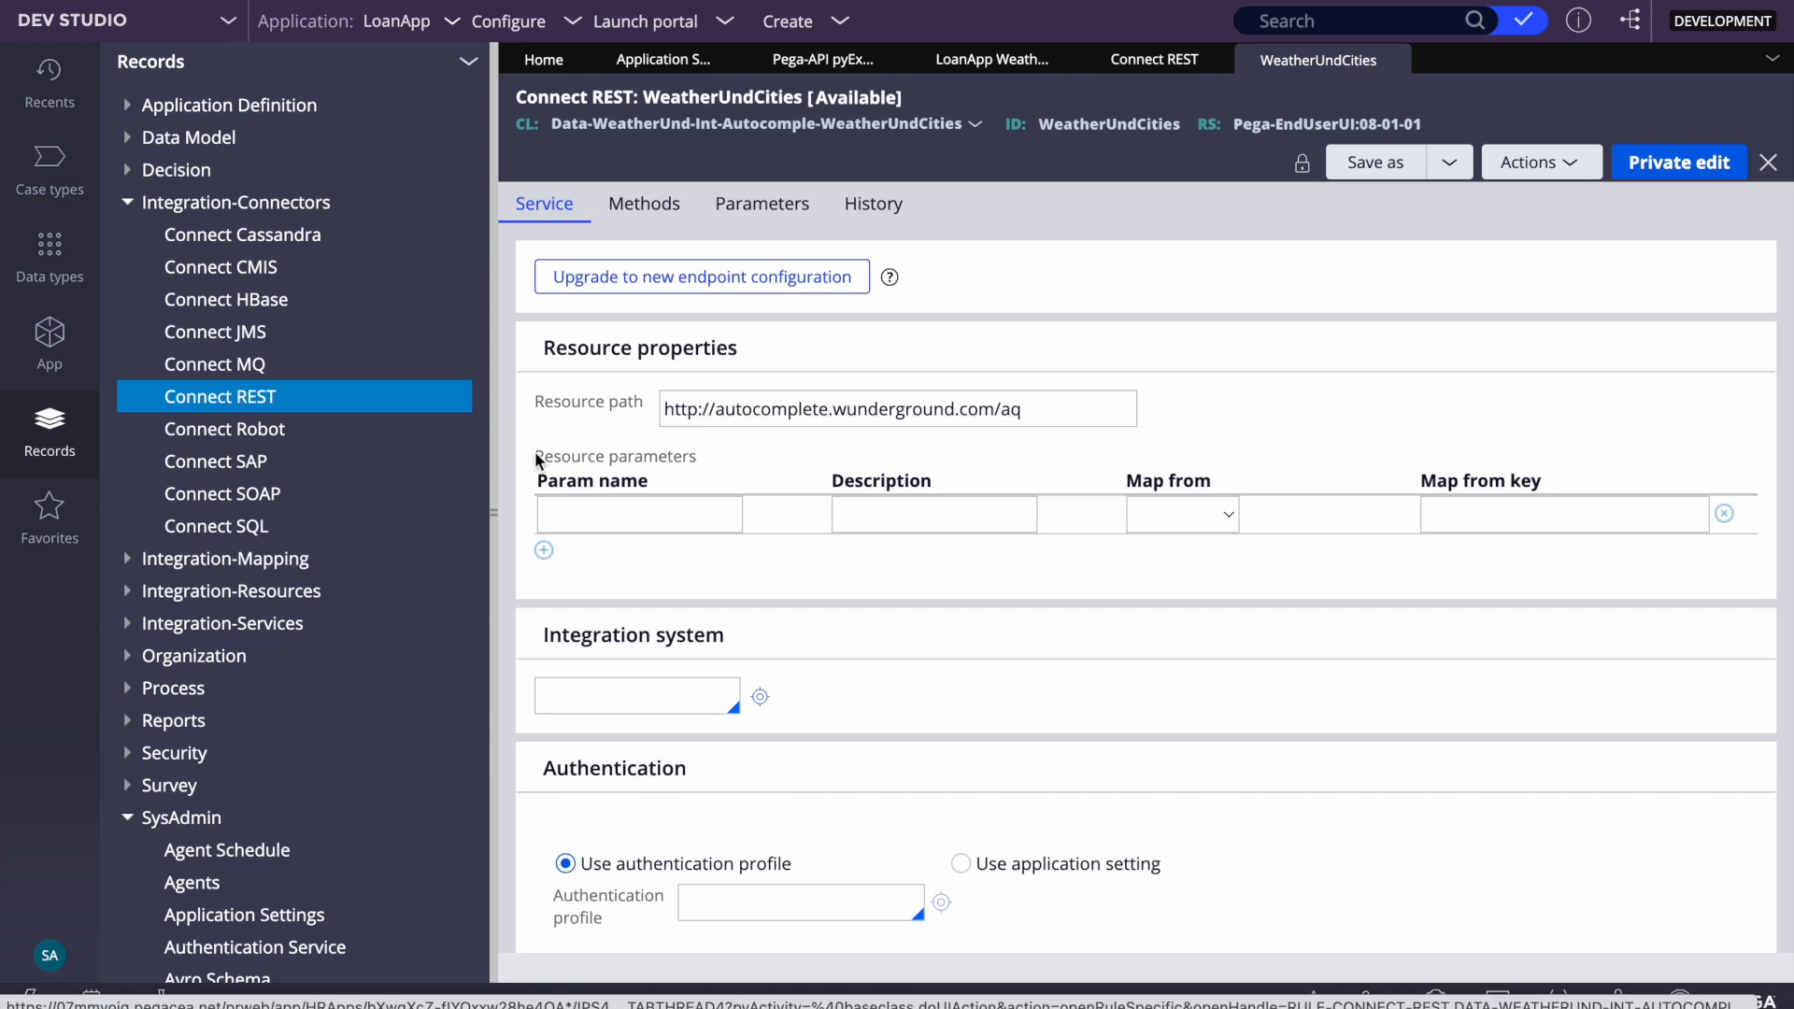
left_click(491, 457)
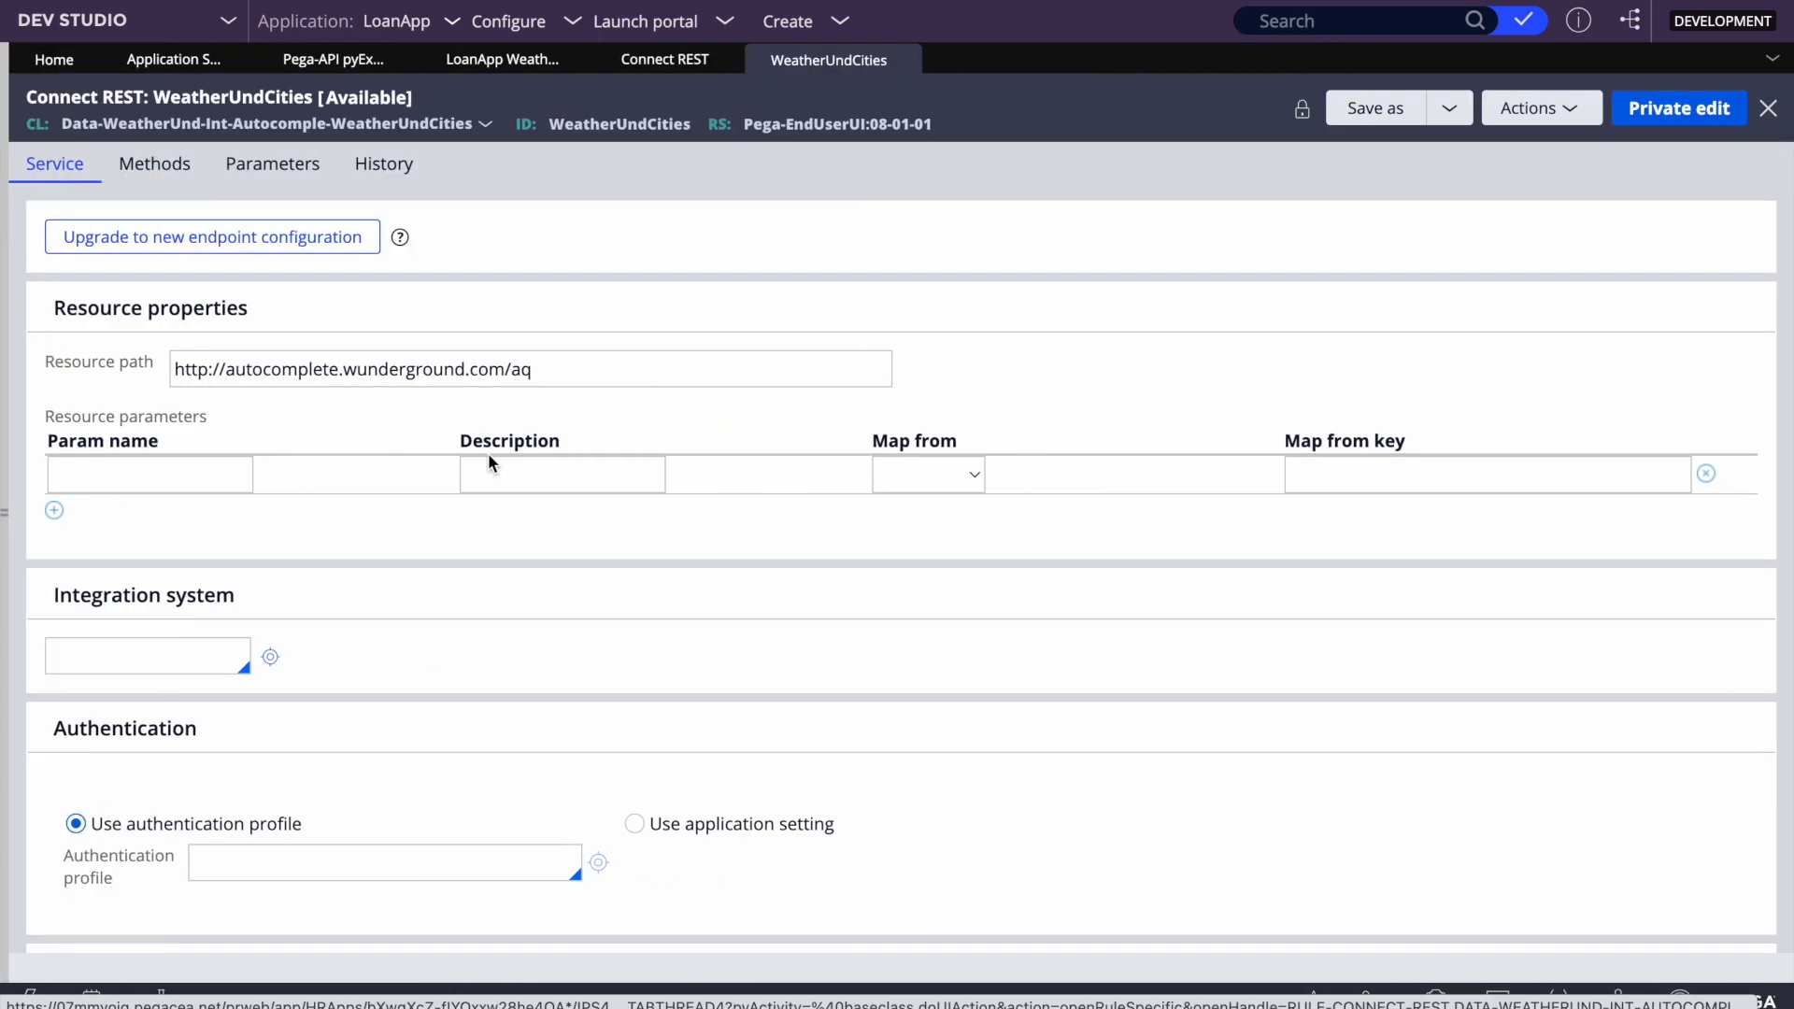
Upgrade the WeatherUndCities rule to the new endpoint configuration and have its base URL use an application setting
left_click(202, 261)
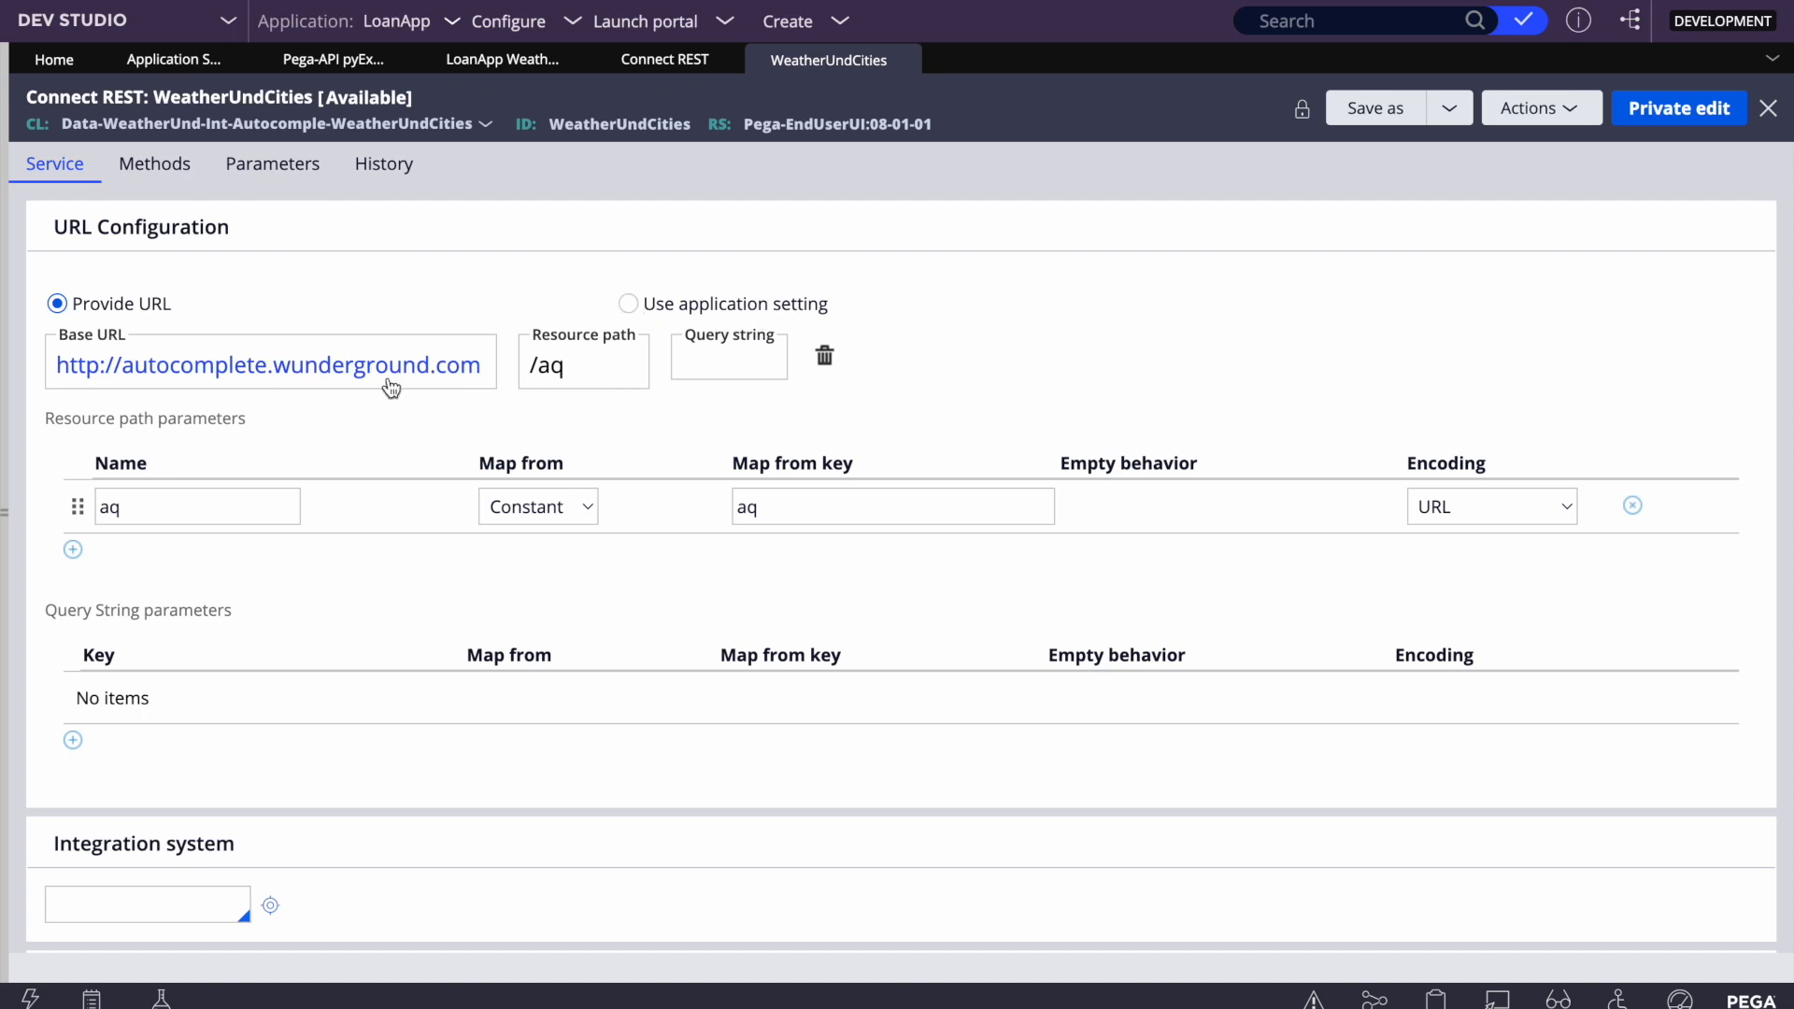
left_click_drag(576, 372, 520, 366)
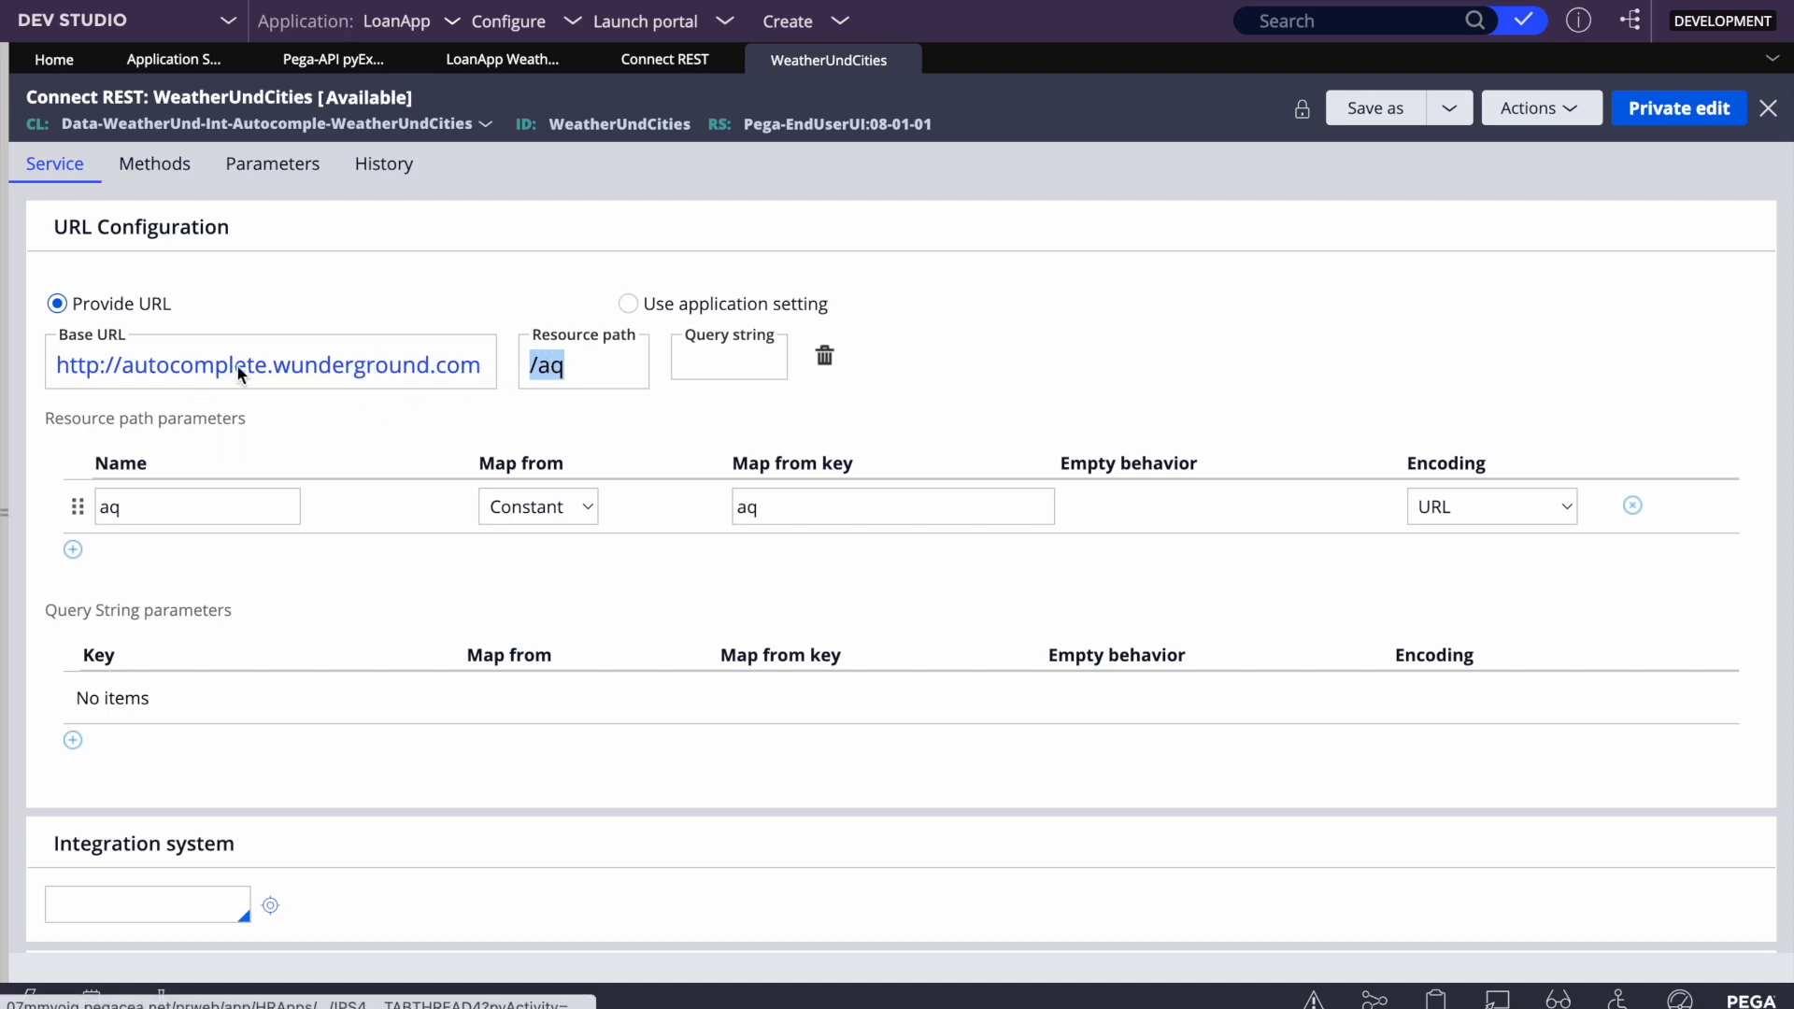
left_click(625, 305)
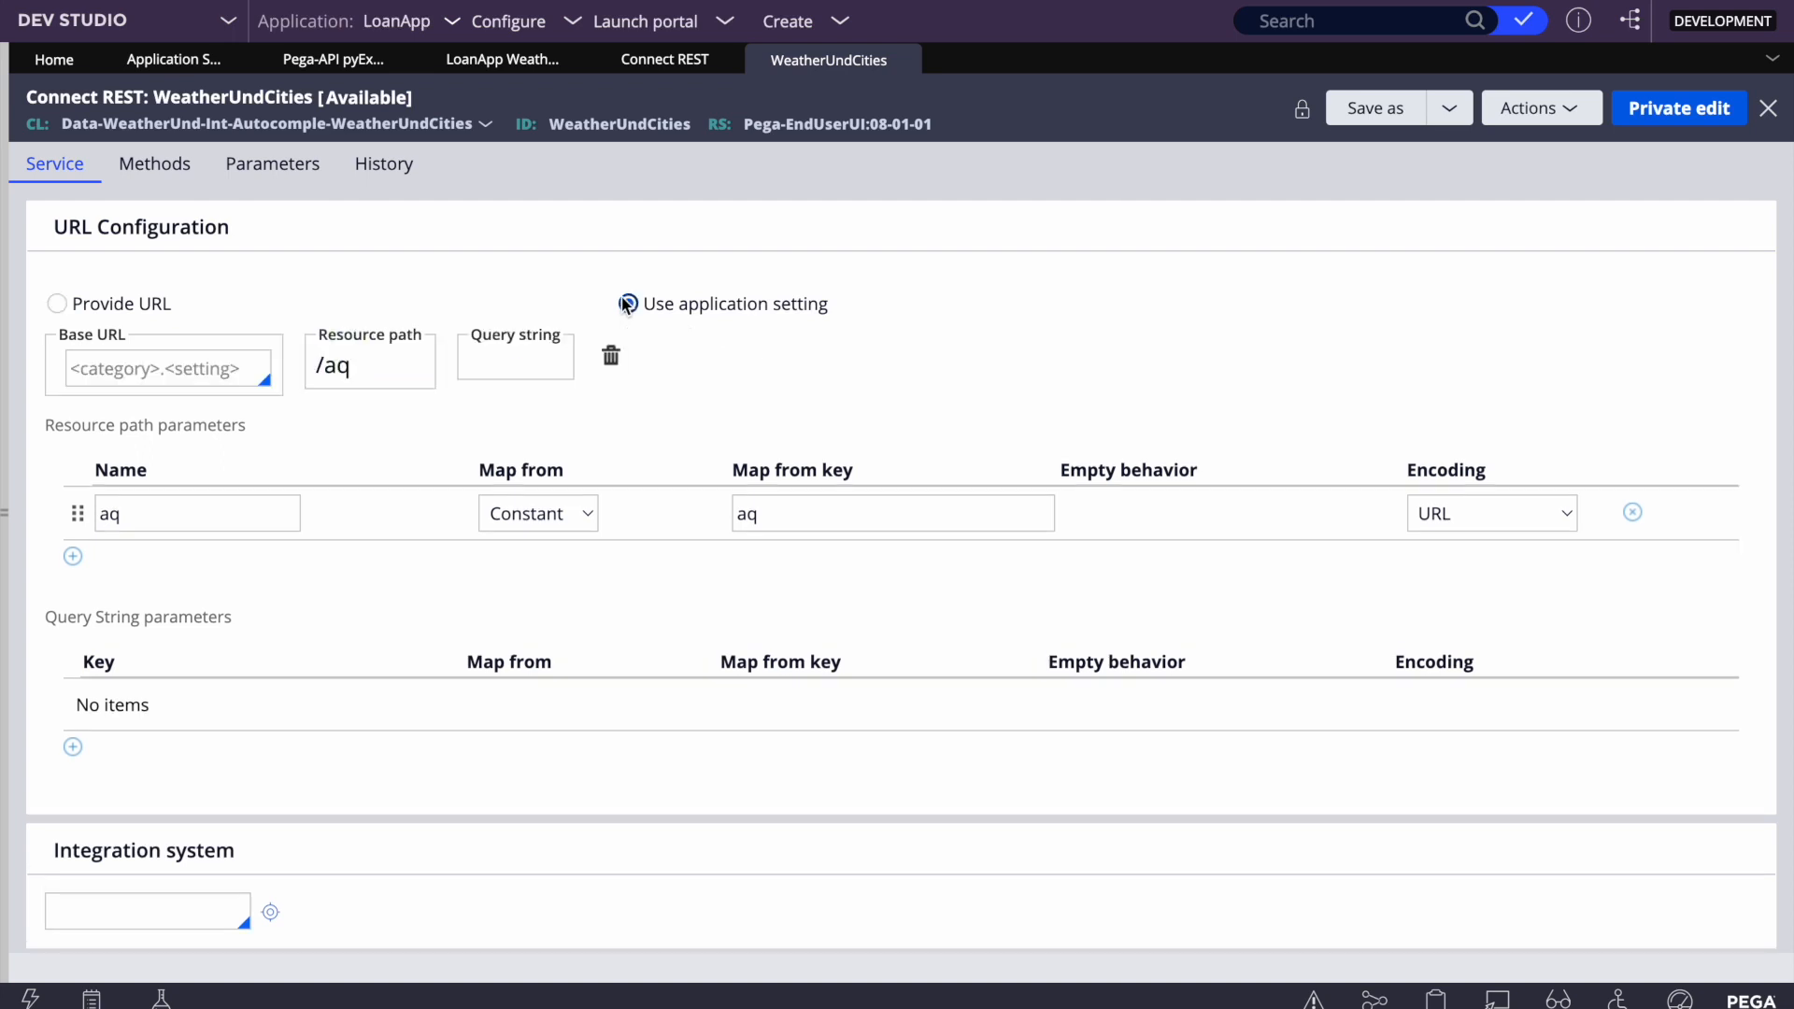
left_click(119, 367)
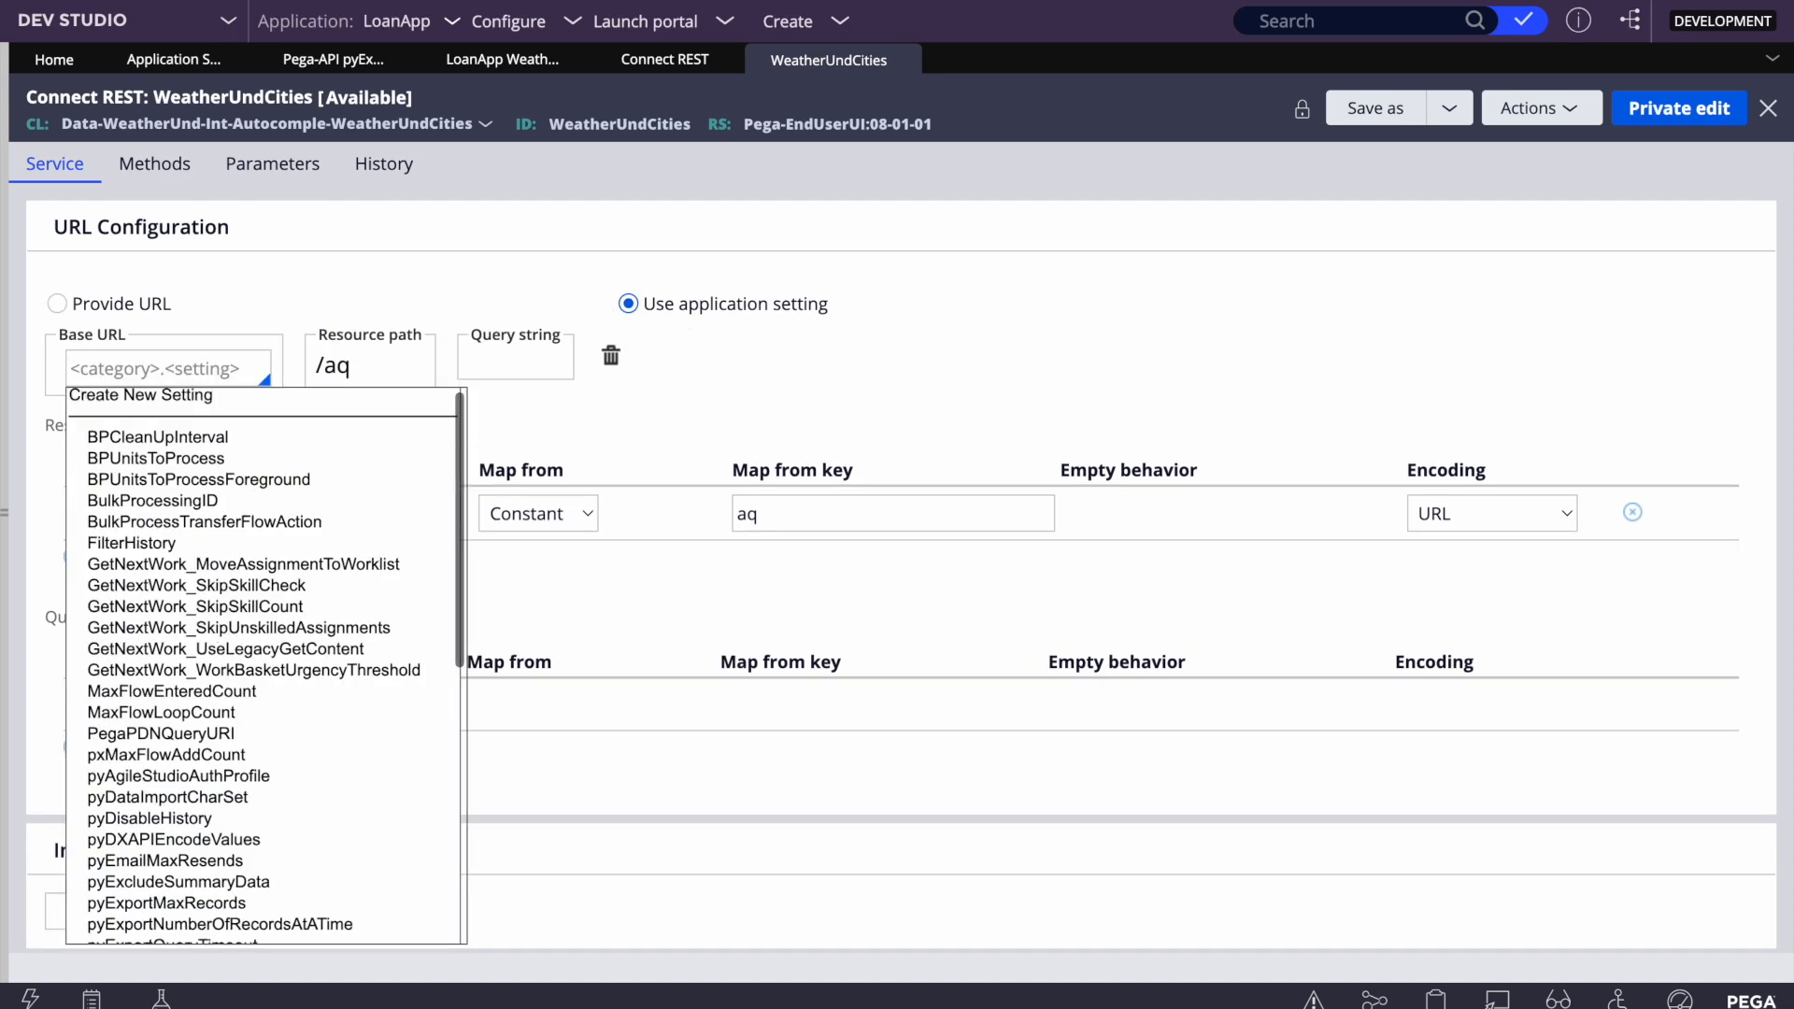
left_click(1241, 346)
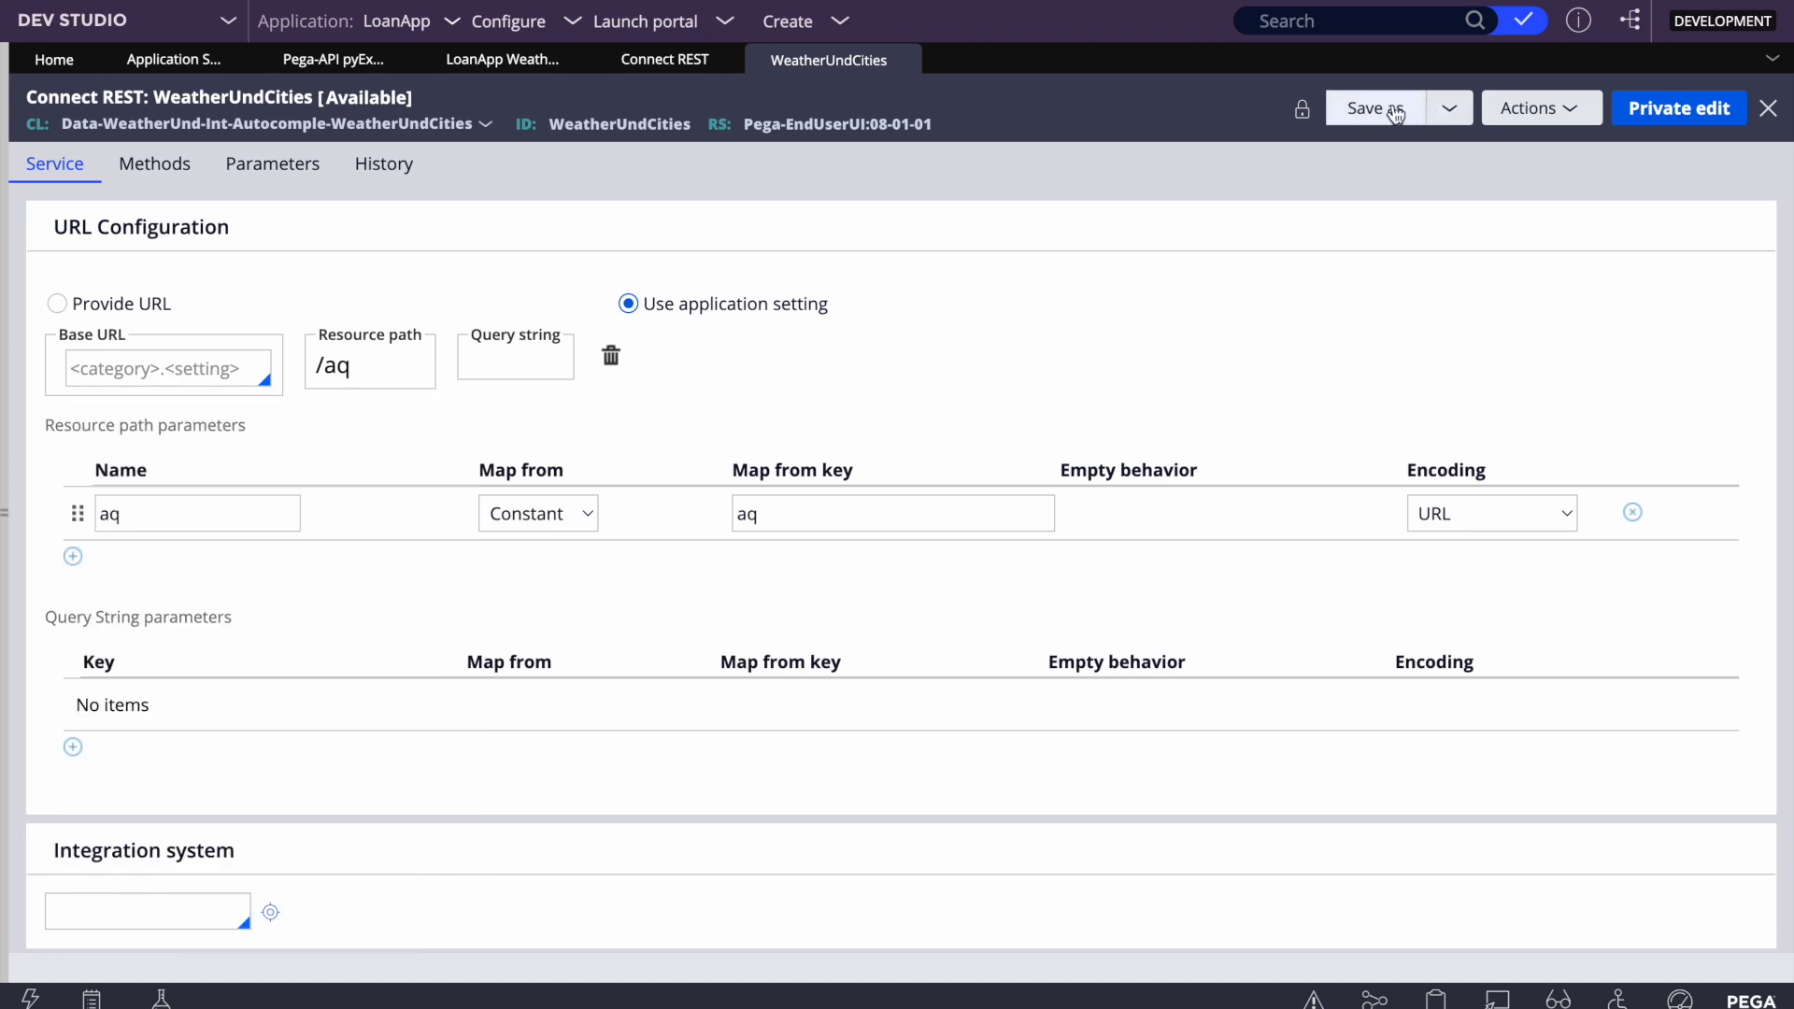
Save the WeatherUndCities connector as a copy in the LoanApp 01-01-01 ruleset and try saving it without a base URL setting
left_click(1402, 109)
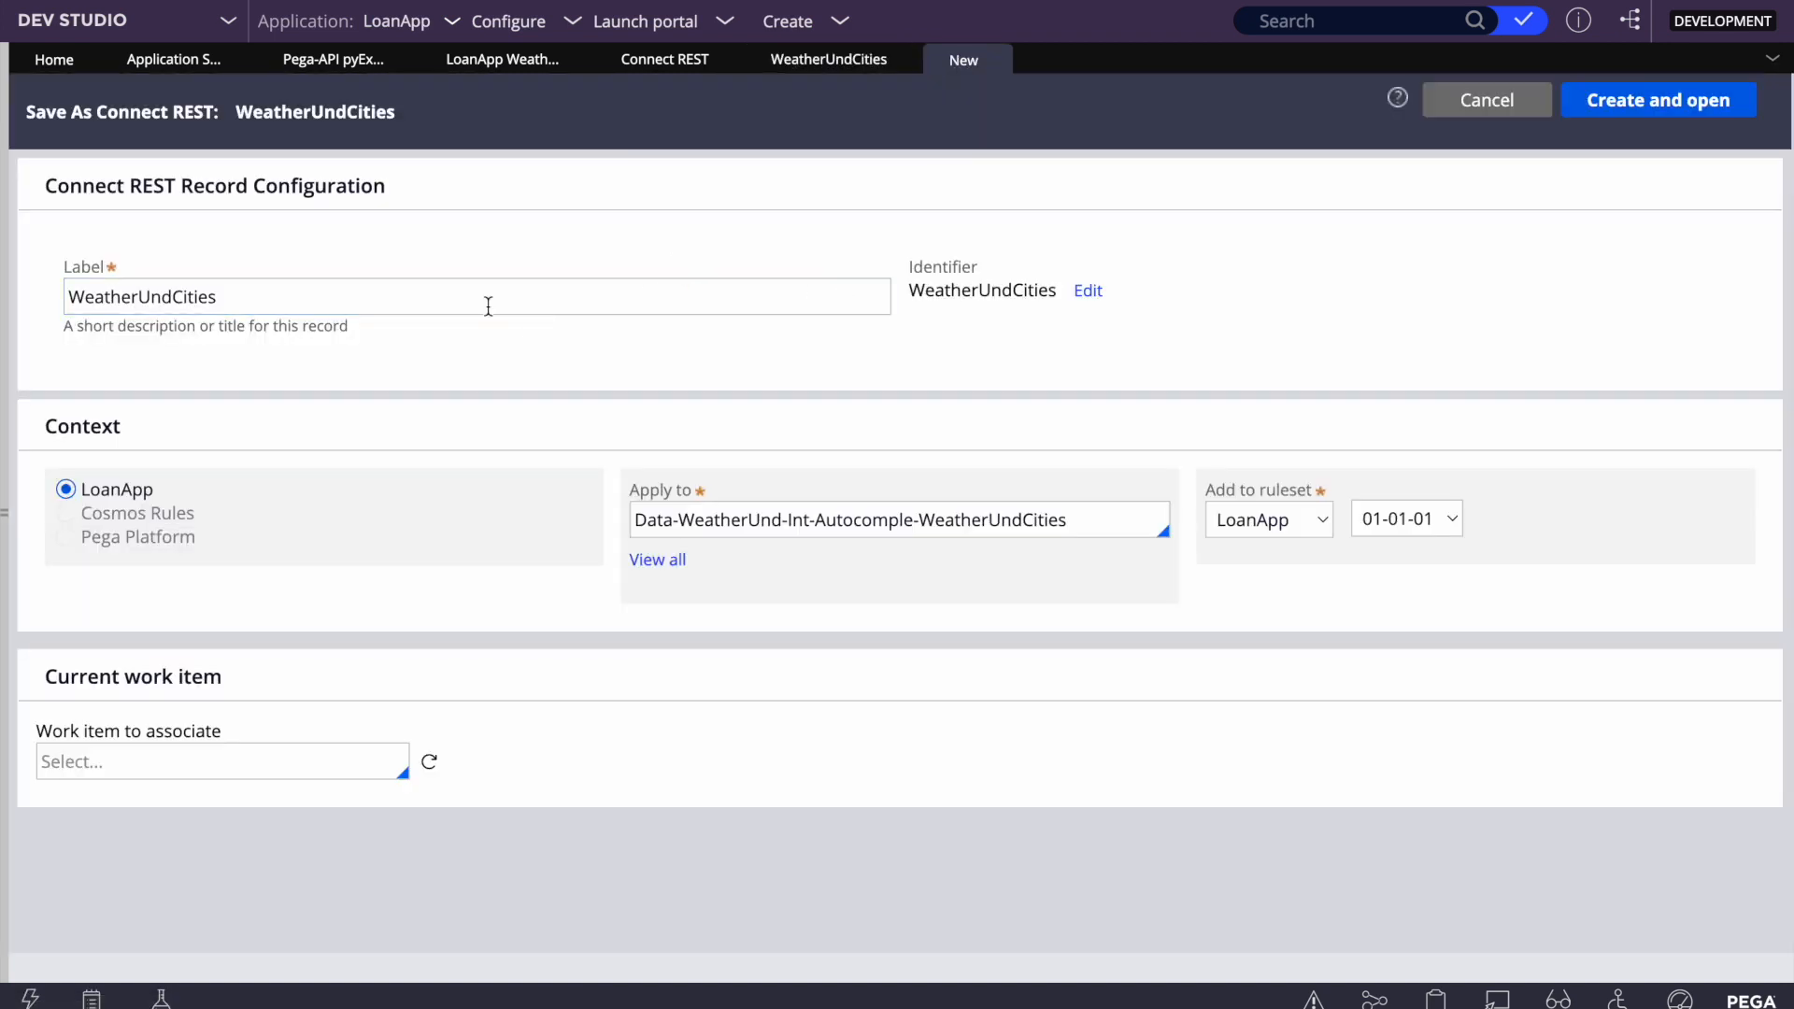
left_click(1651, 97)
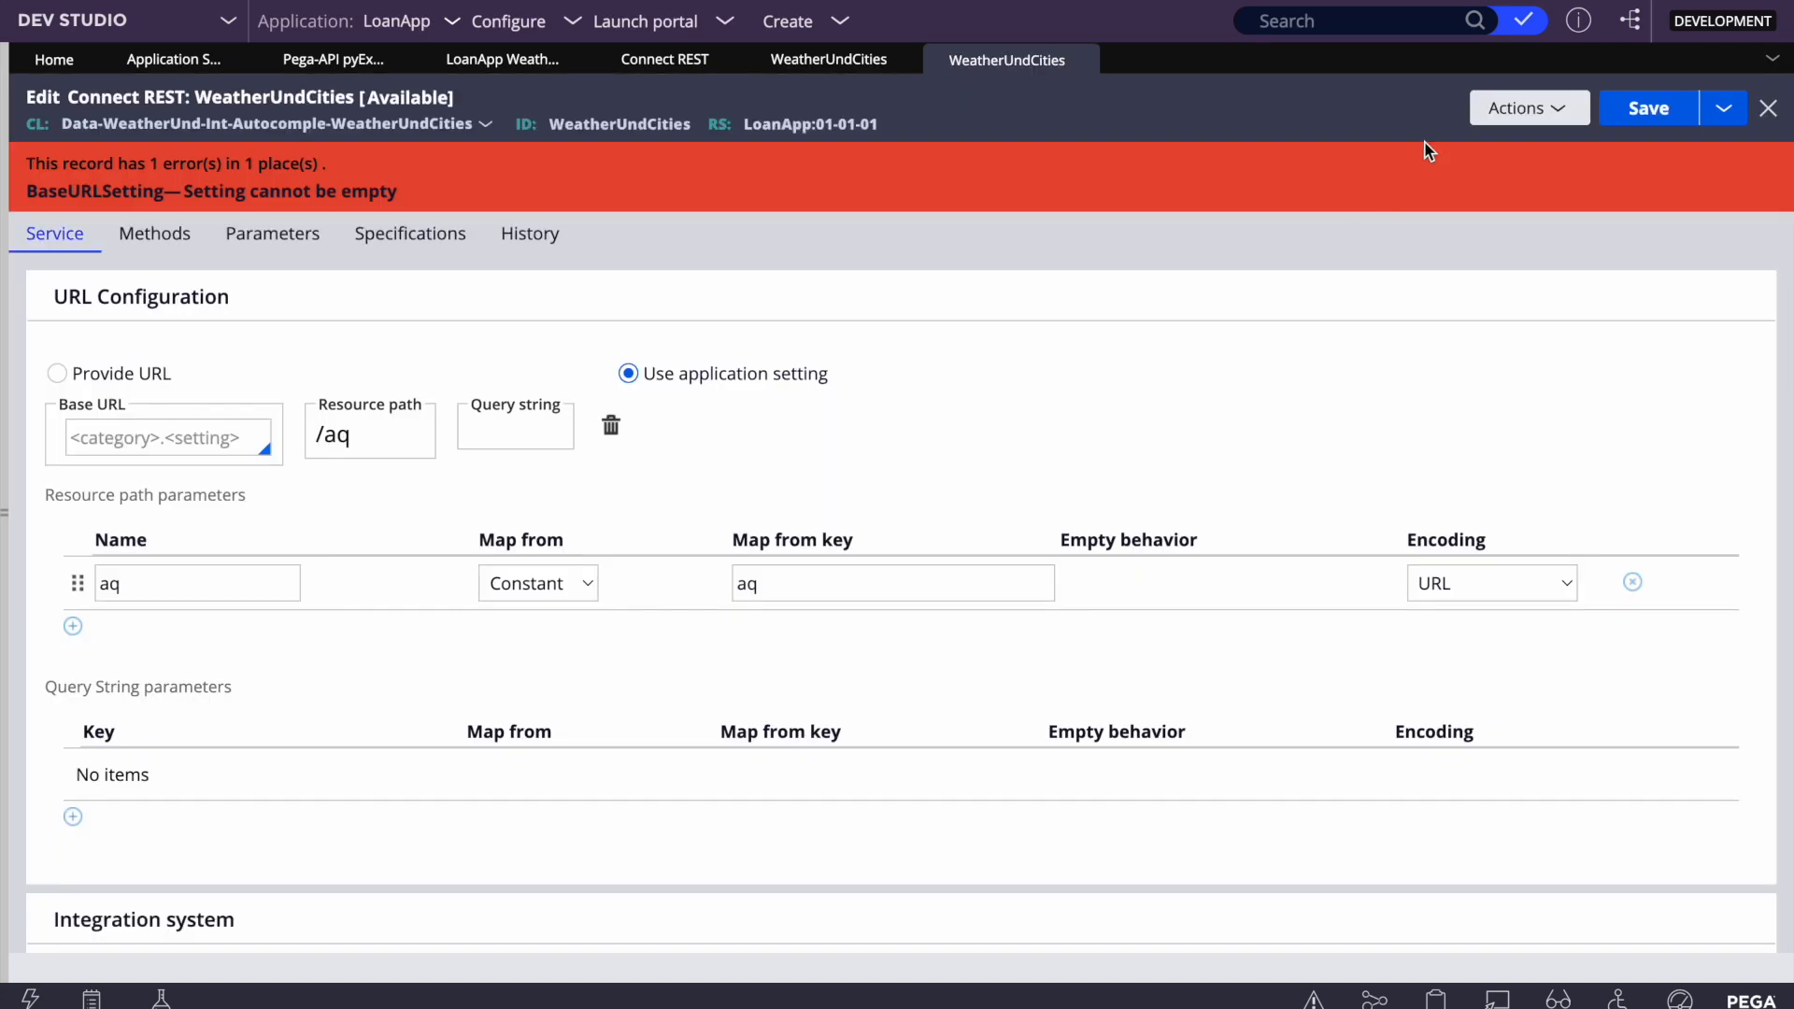
left_click(1649, 108)
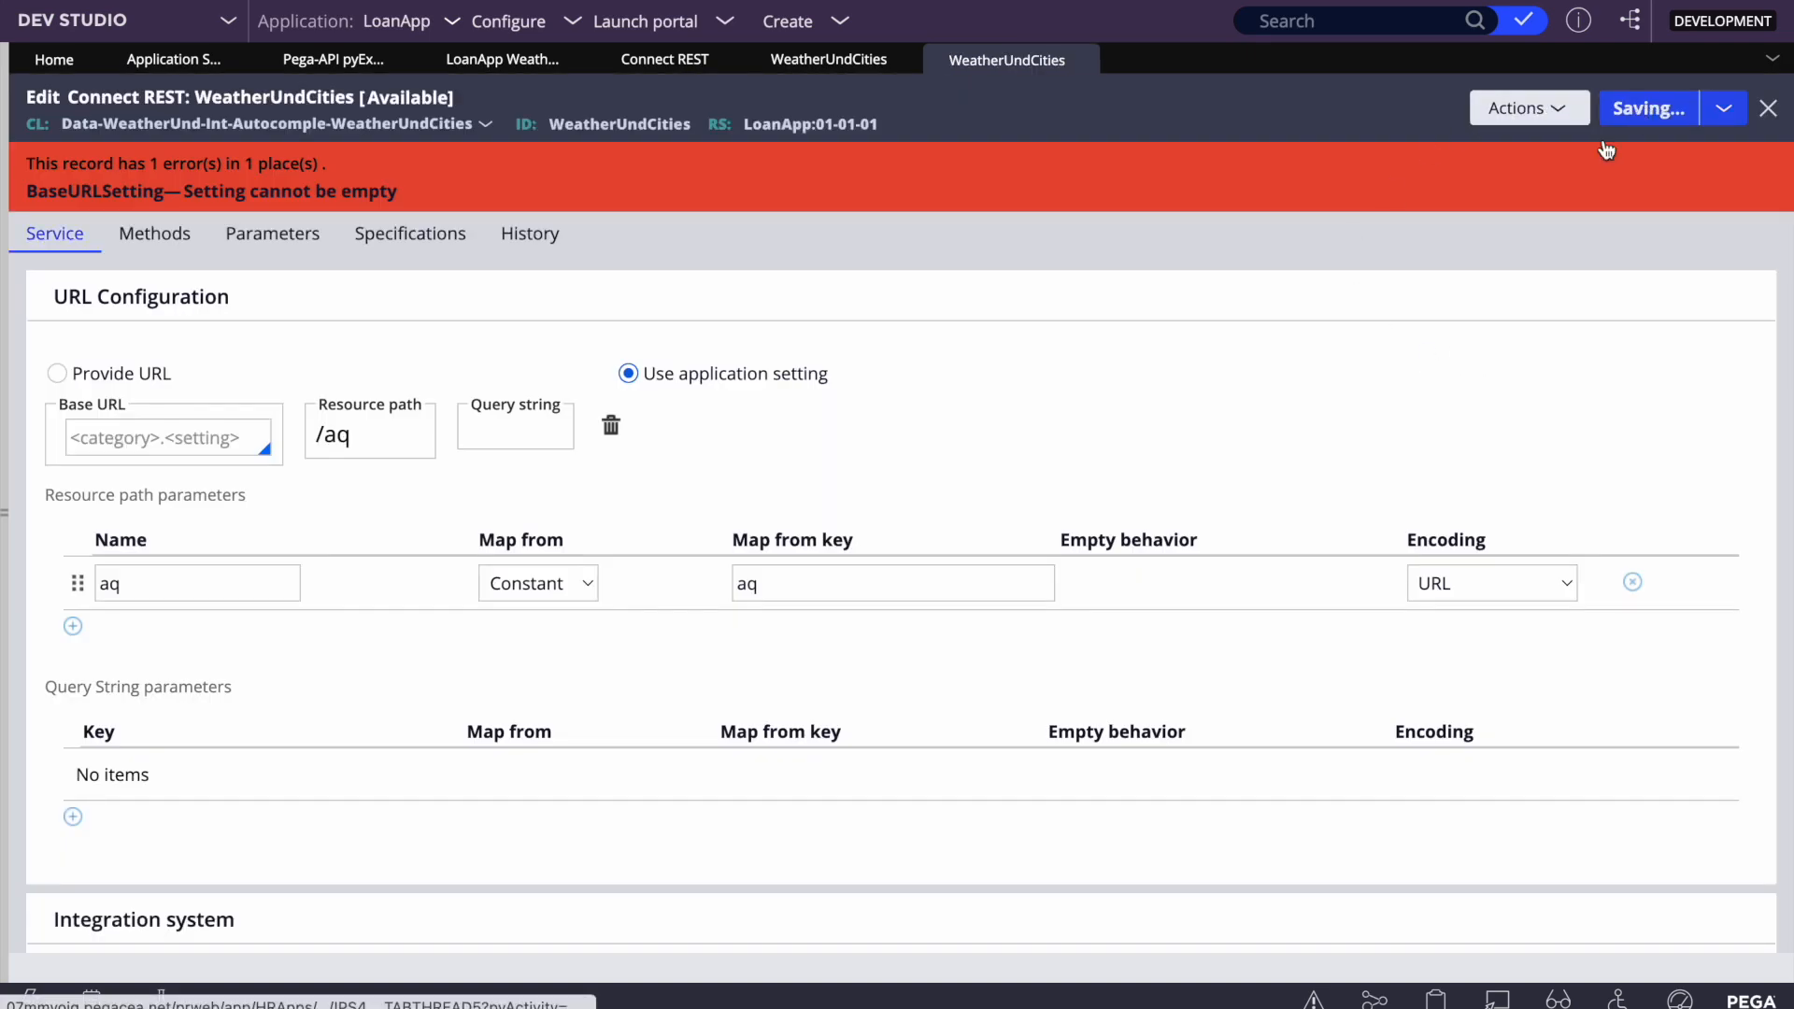
left_click(106, 495)
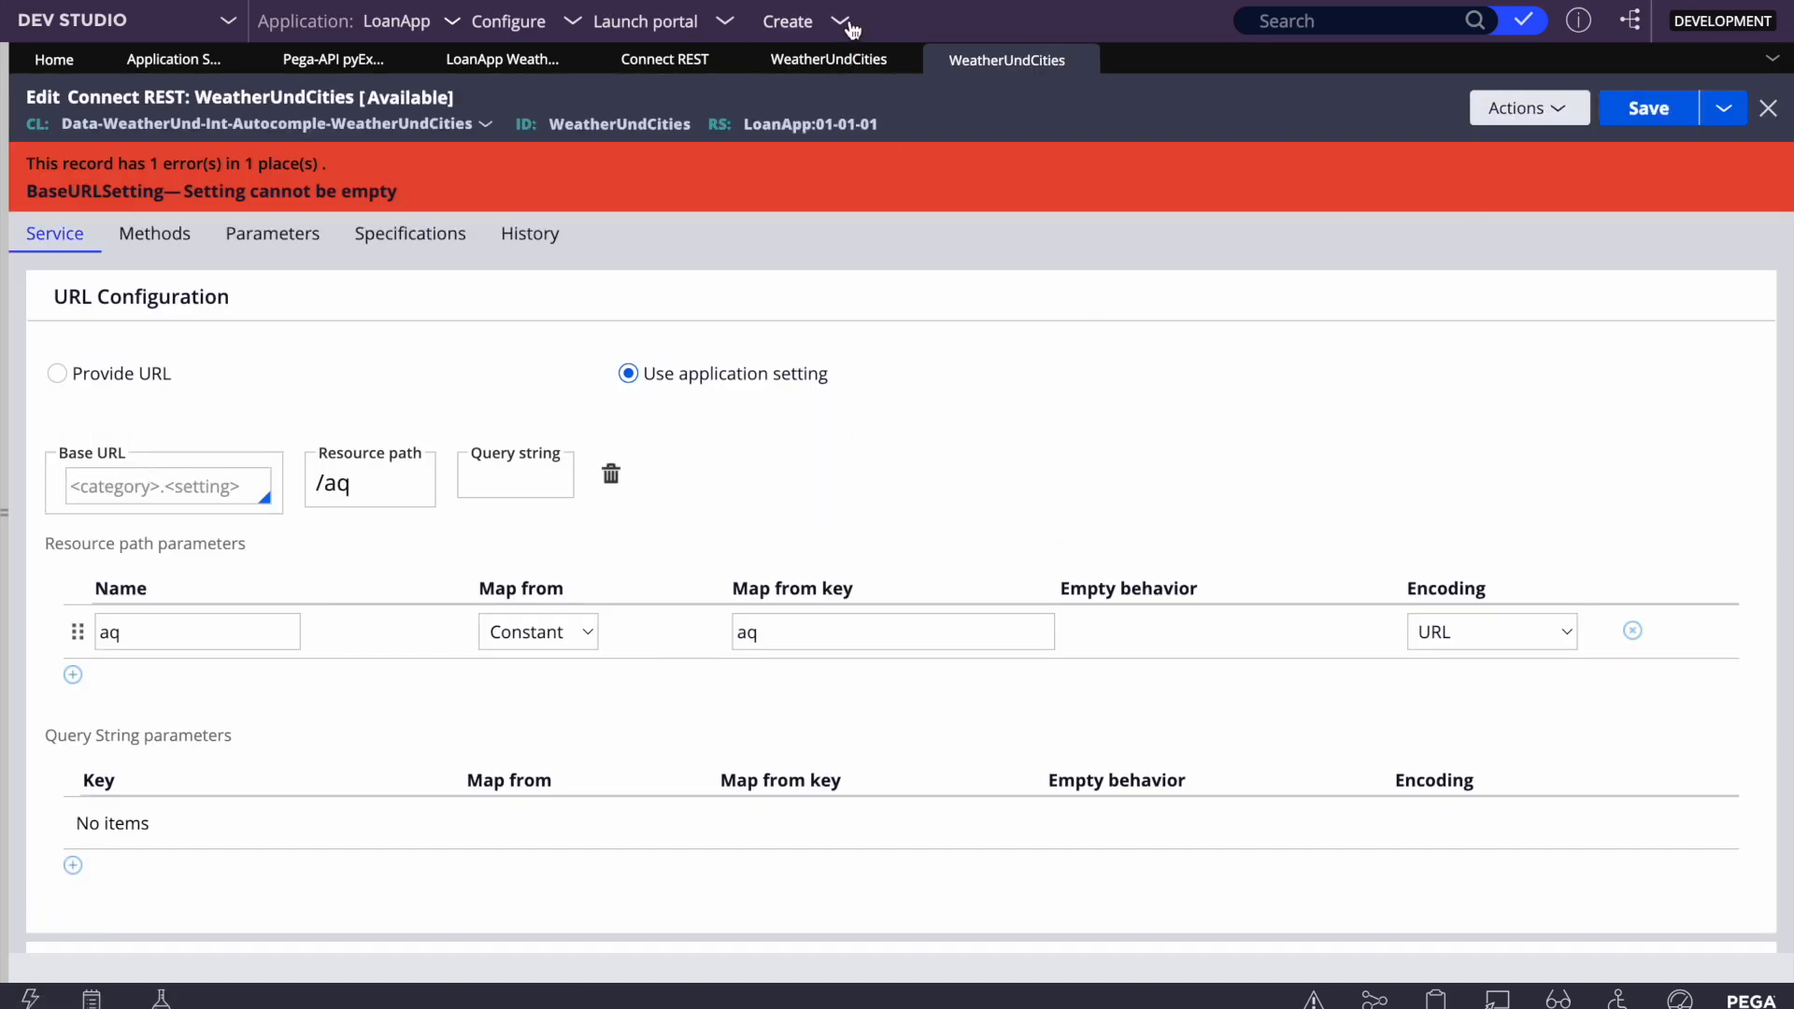
Go back through the open records to the list of Connect REST instances
double_click(824, 63)
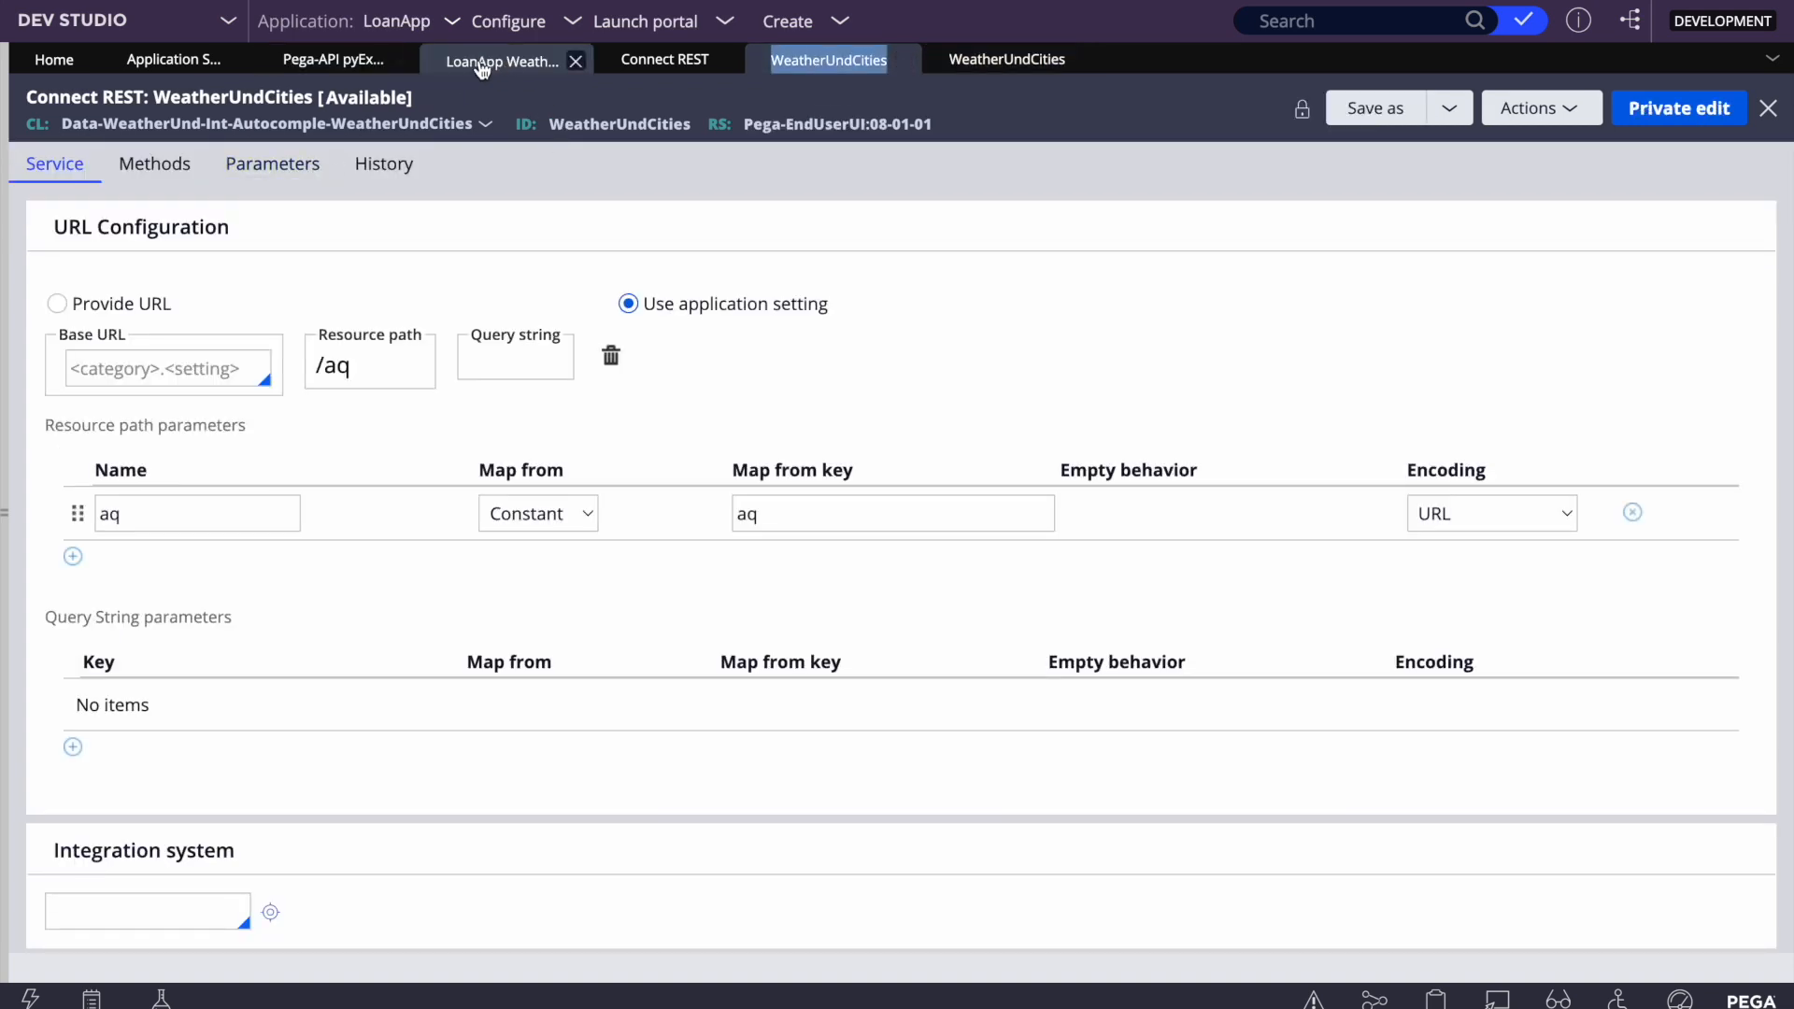
left_click(318, 62)
left_click(654, 61)
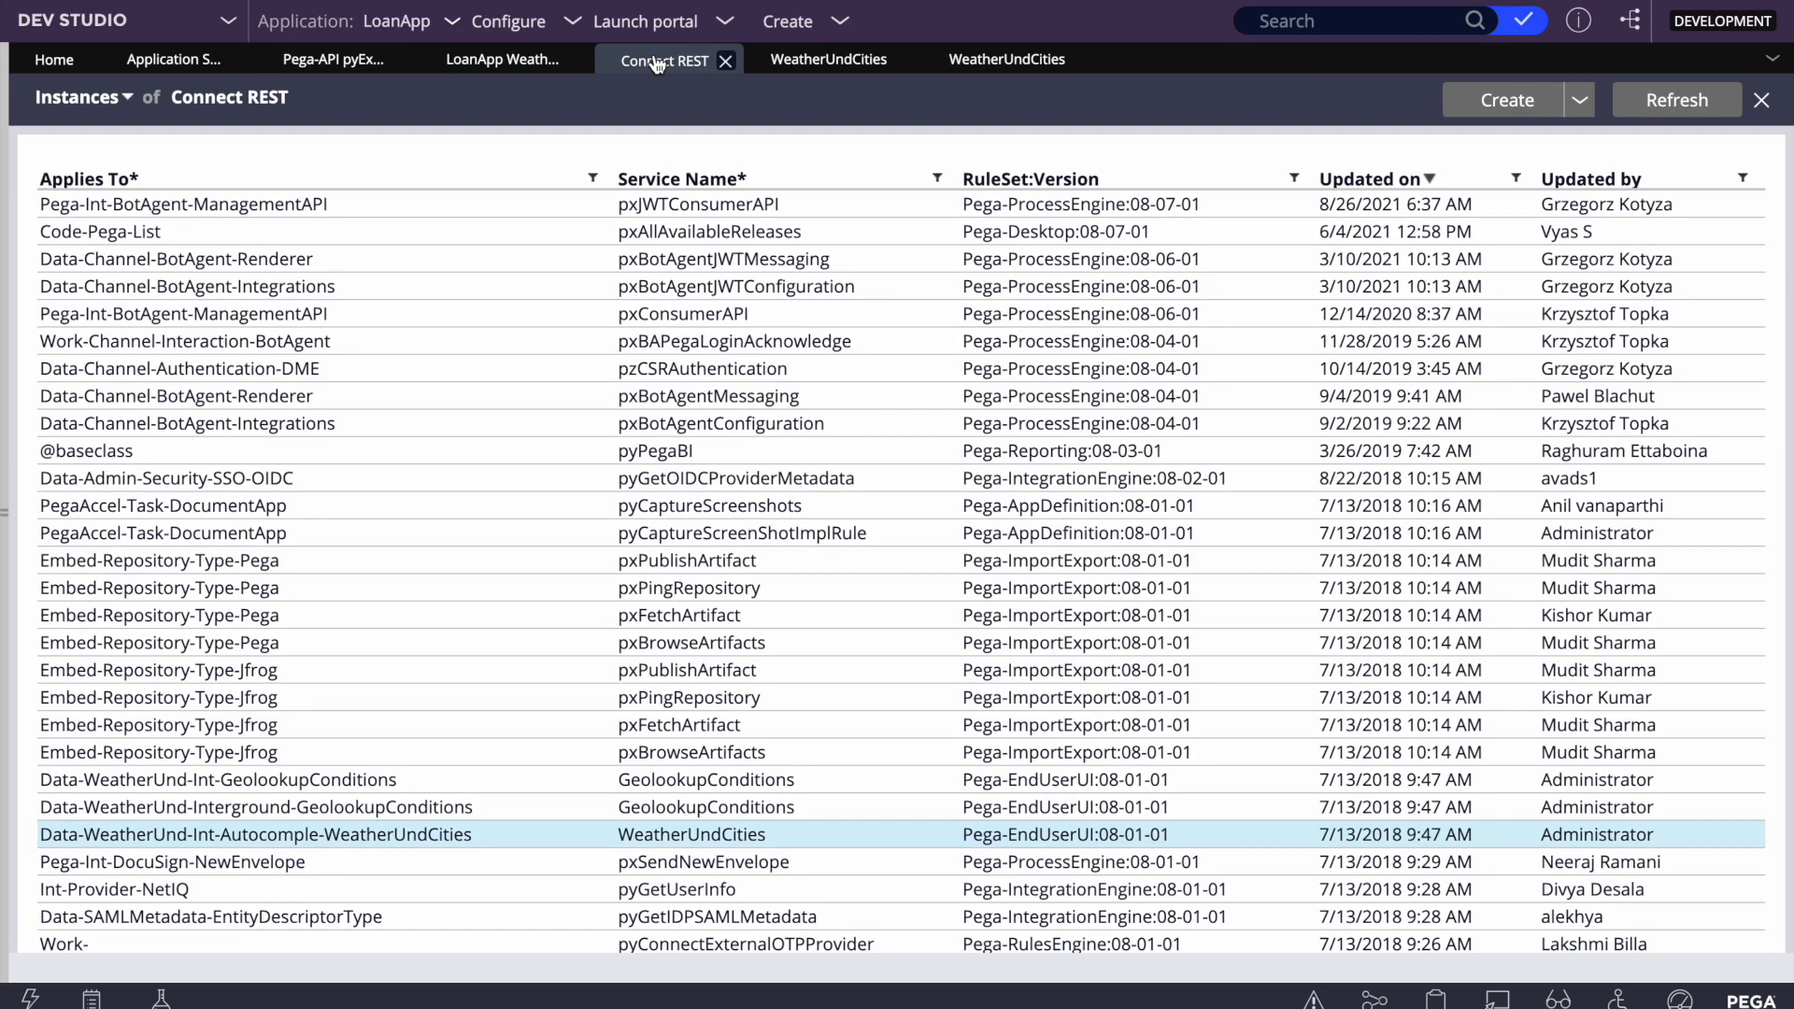
Copy the WeatherEndPoint setting's name into the base URL of the LoanApp WeatherUndCities connector and save the connector
left_click(501, 64)
double_click(203, 122)
key("ctrl+c")
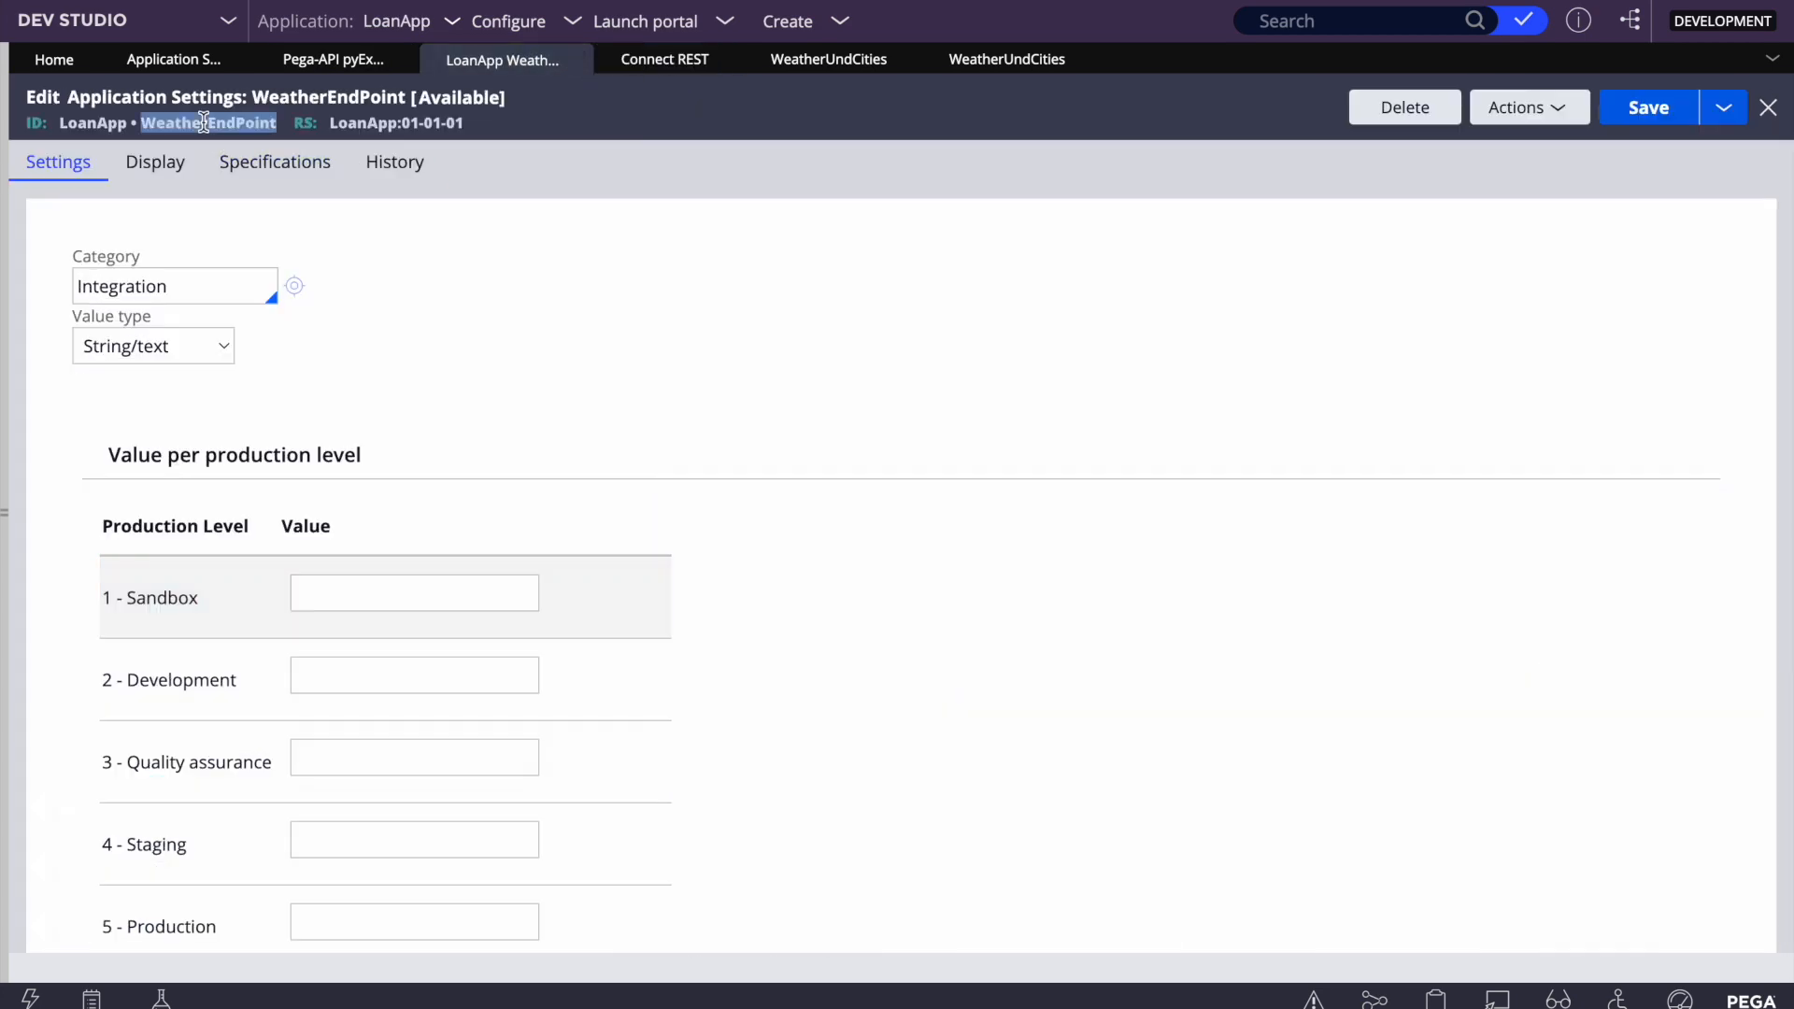
left_click(1016, 61)
left_click(166, 485)
key("ctrl+v")
left_click(1649, 109)
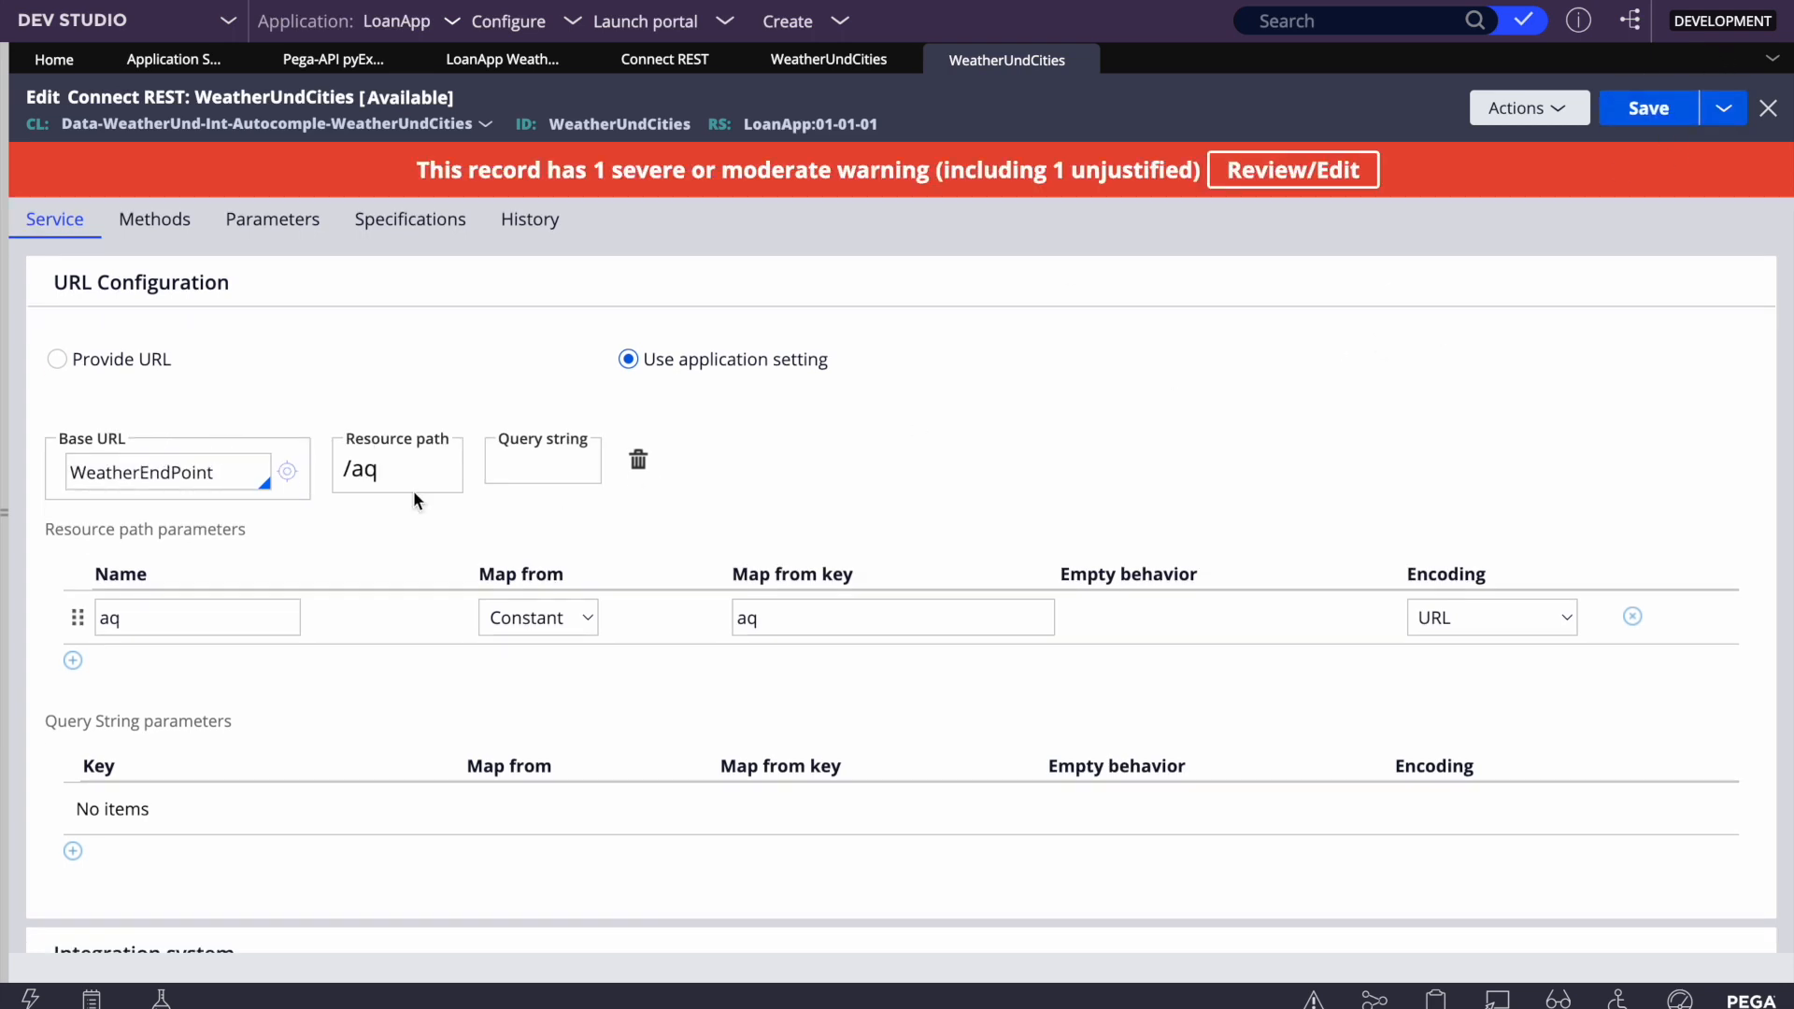
Review the connector's guardrail warning and cancel without adding a justification
left_click(1312, 167)
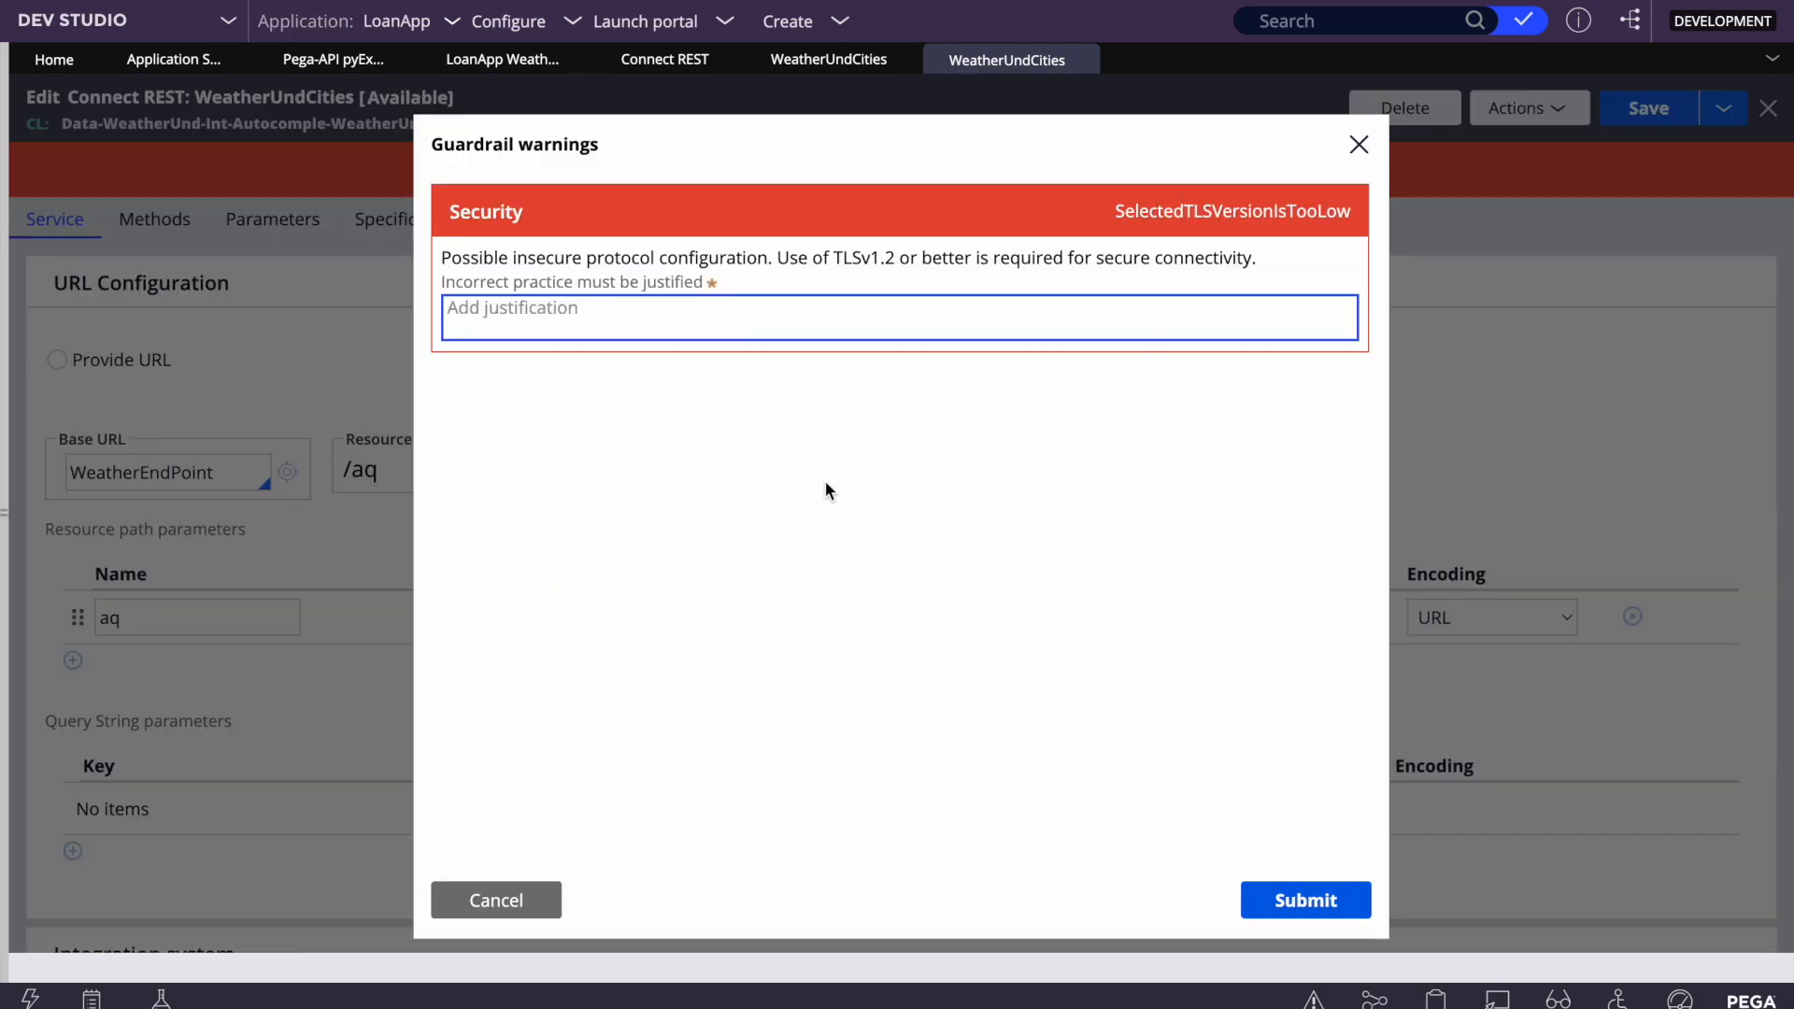
left_click(494, 899)
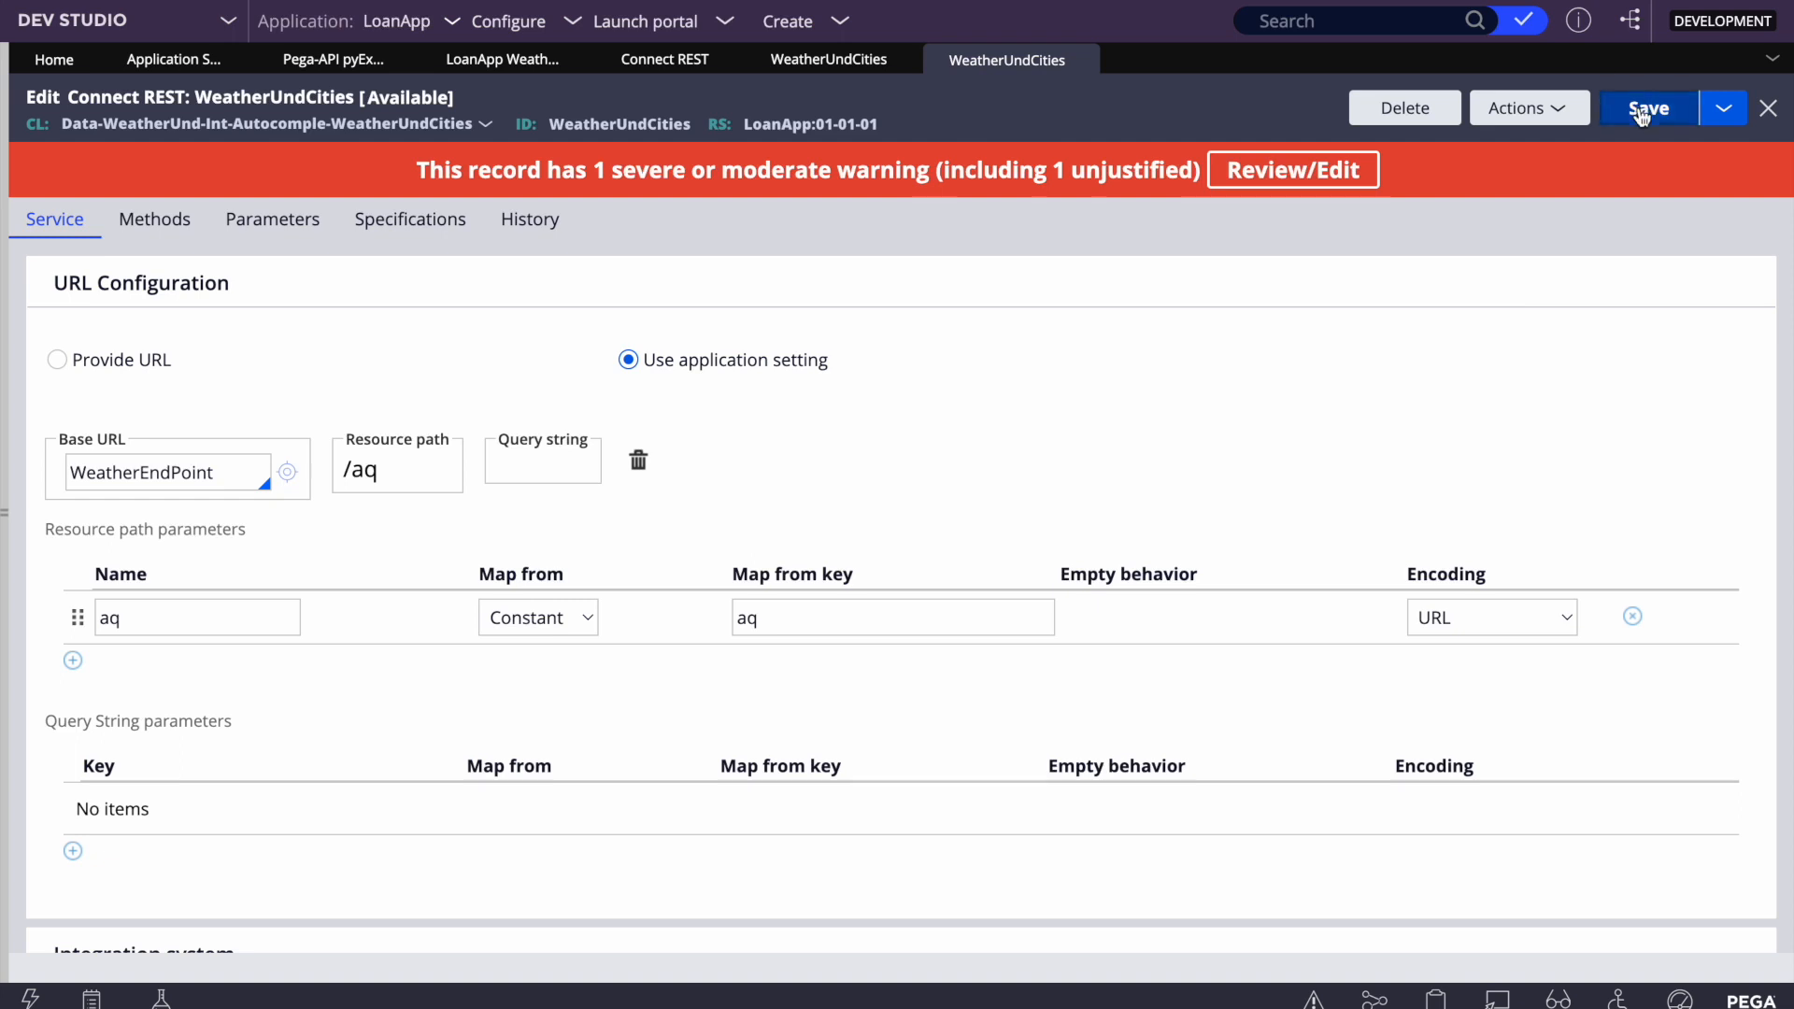
scroll(396, 521, "down", 1)
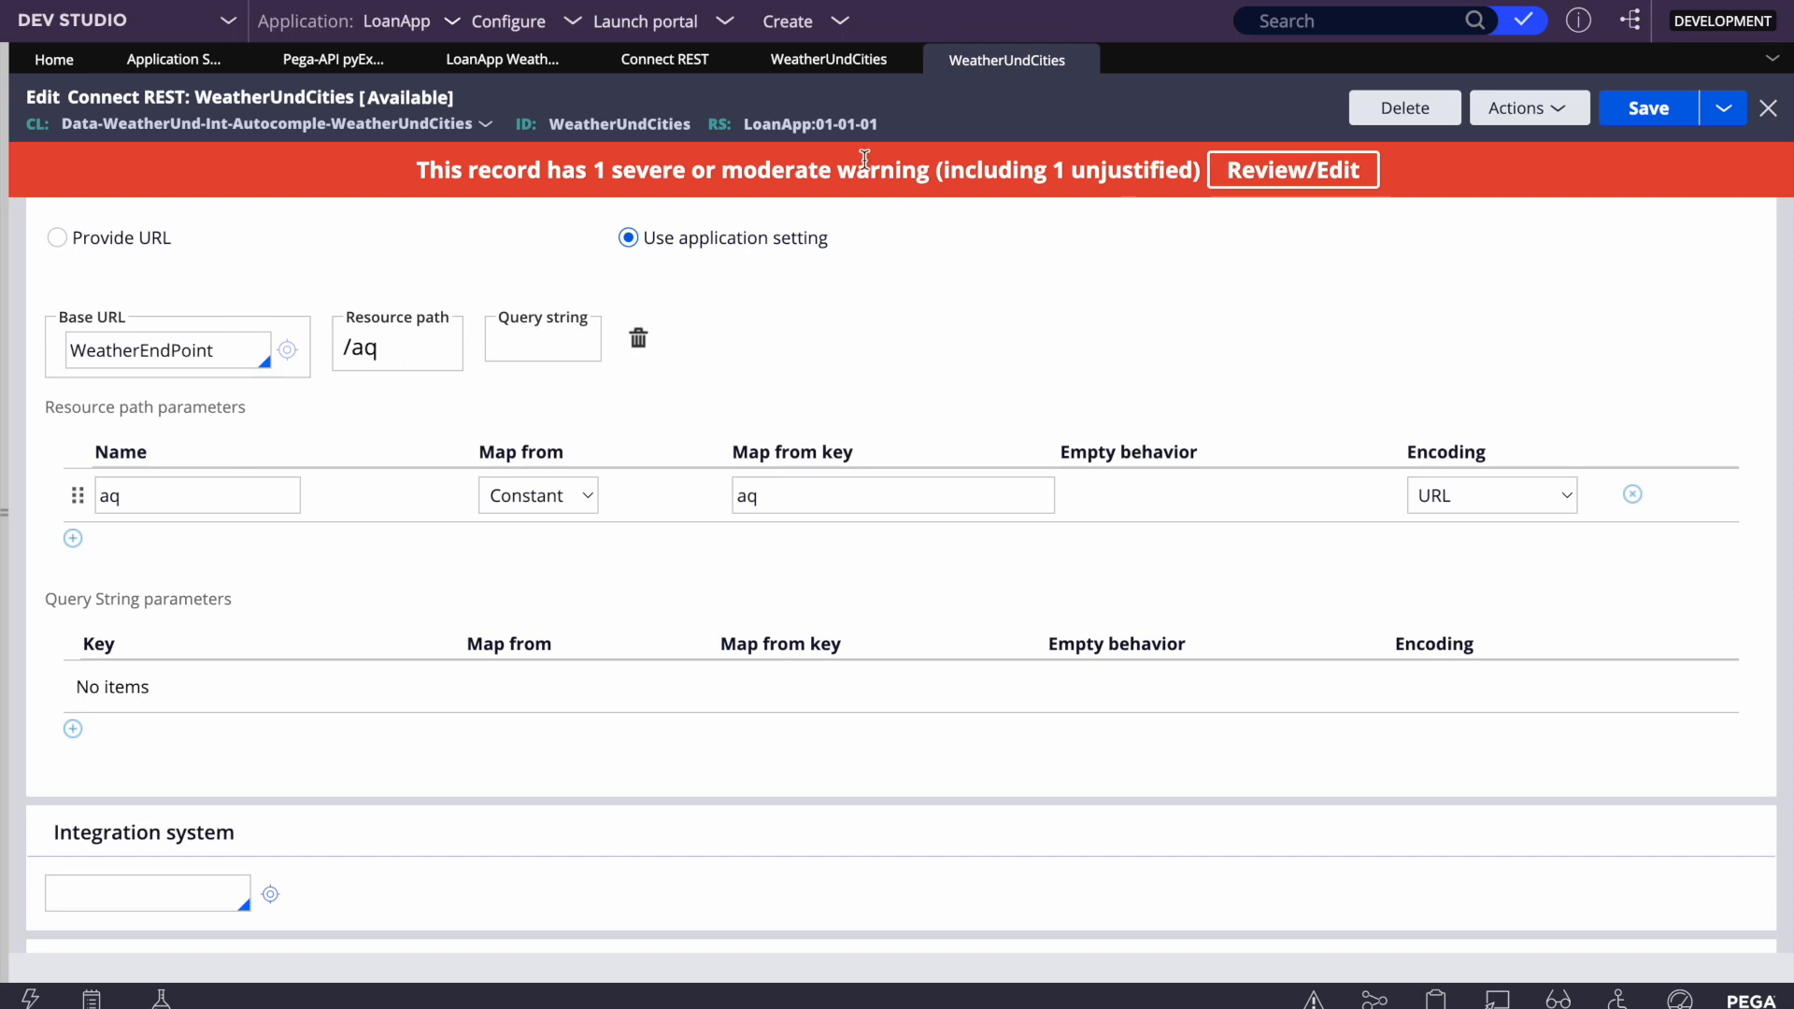
Refresh the original Pega-EndUserUI WeatherUndCities rule to drop its unsaved upgrade and copy its resource path
left_click(815, 66)
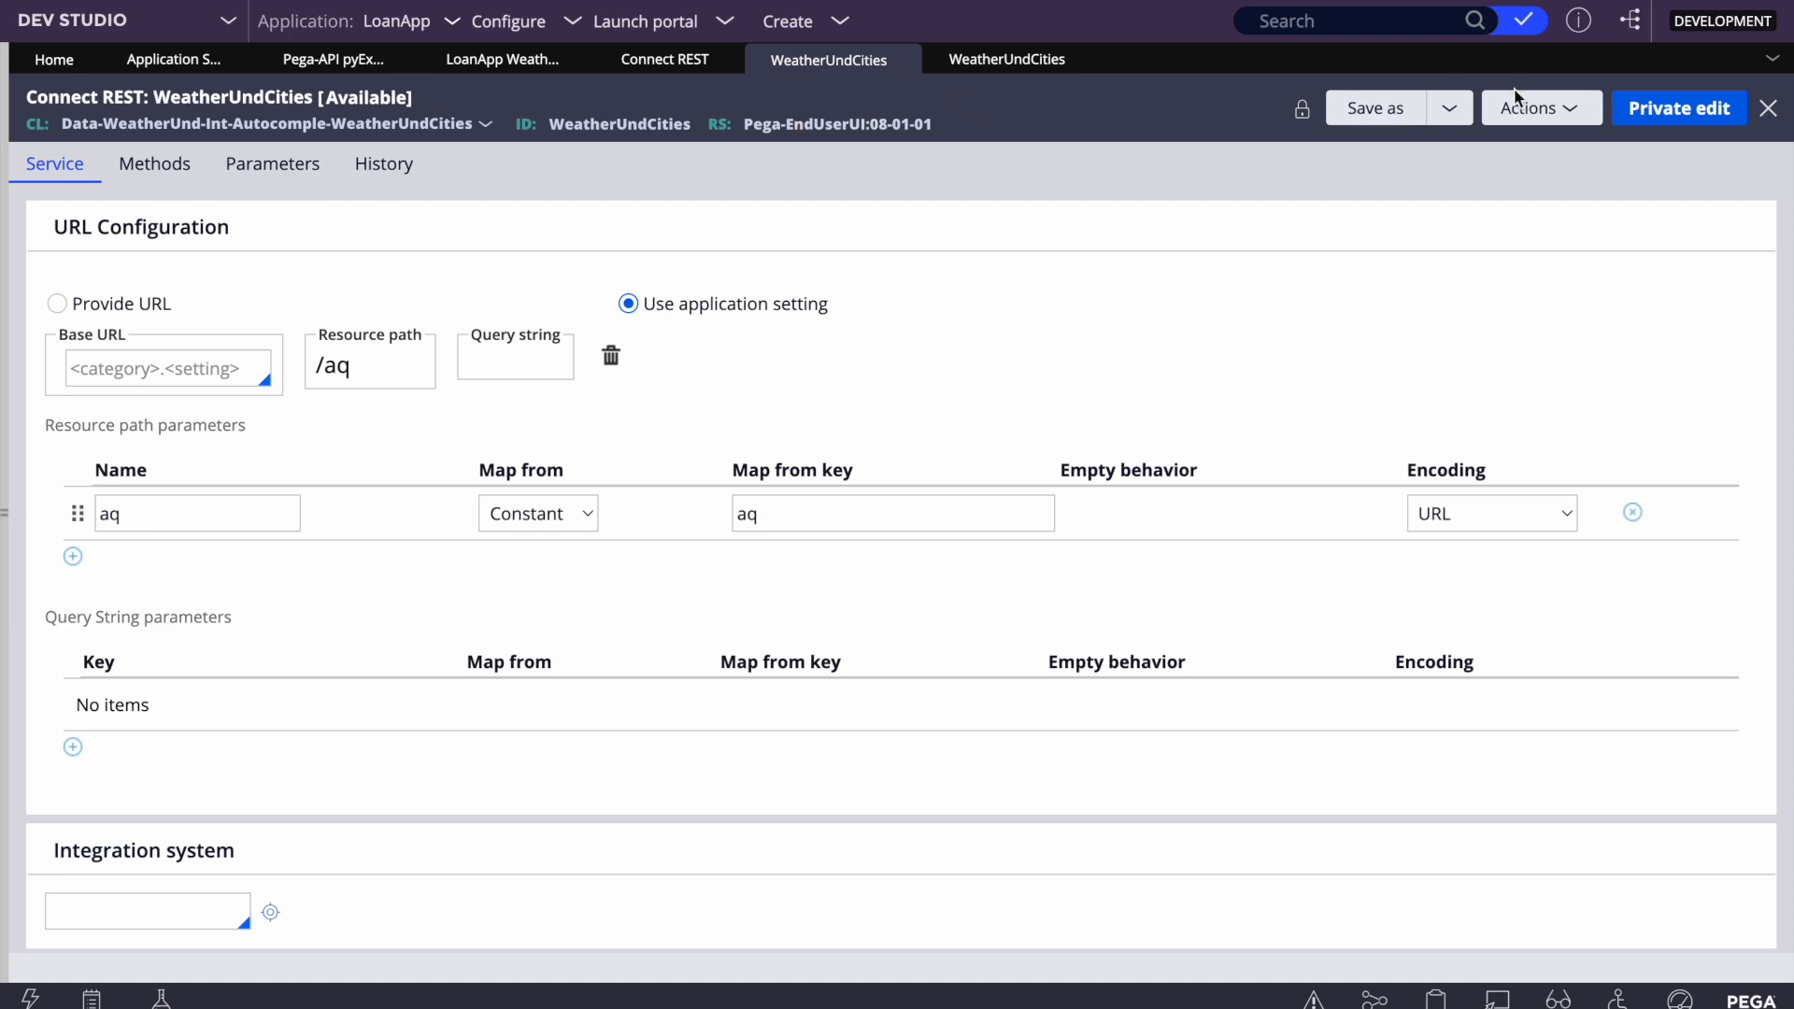
left_click(1532, 110)
left_click(1483, 152)
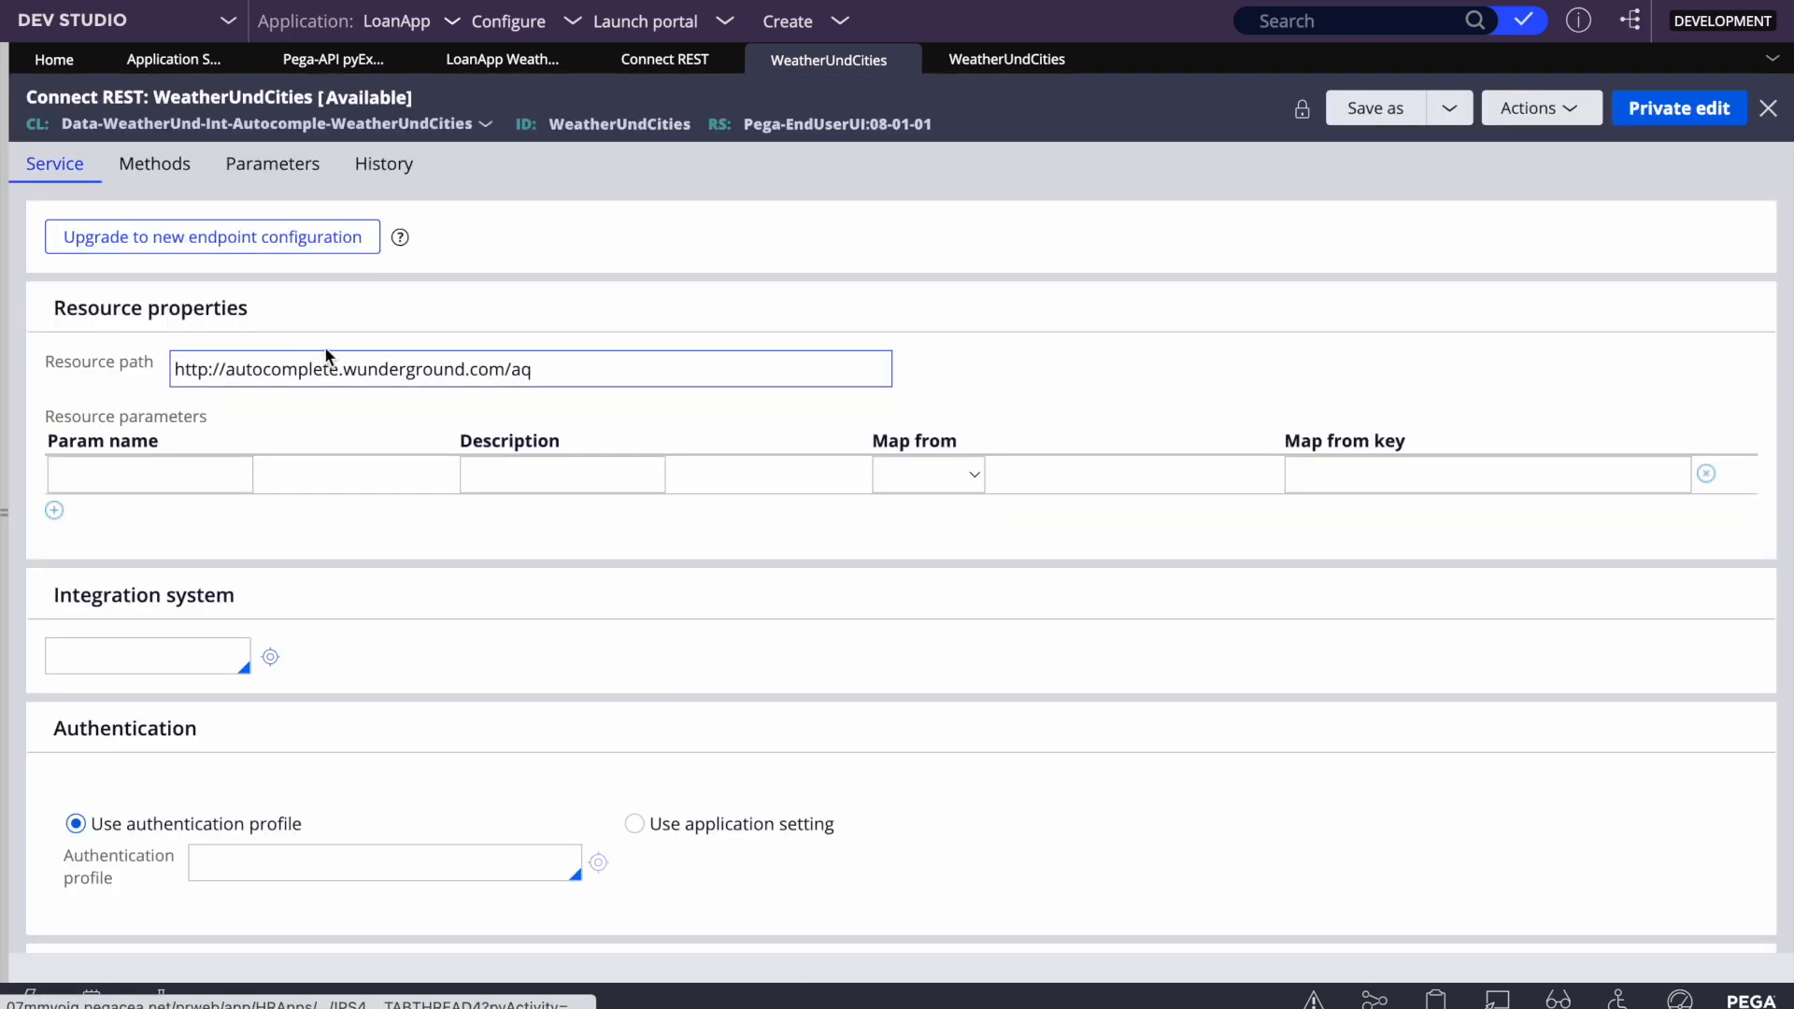
left_click(322, 359)
key("ctrl+a")
key("ctrl+c")
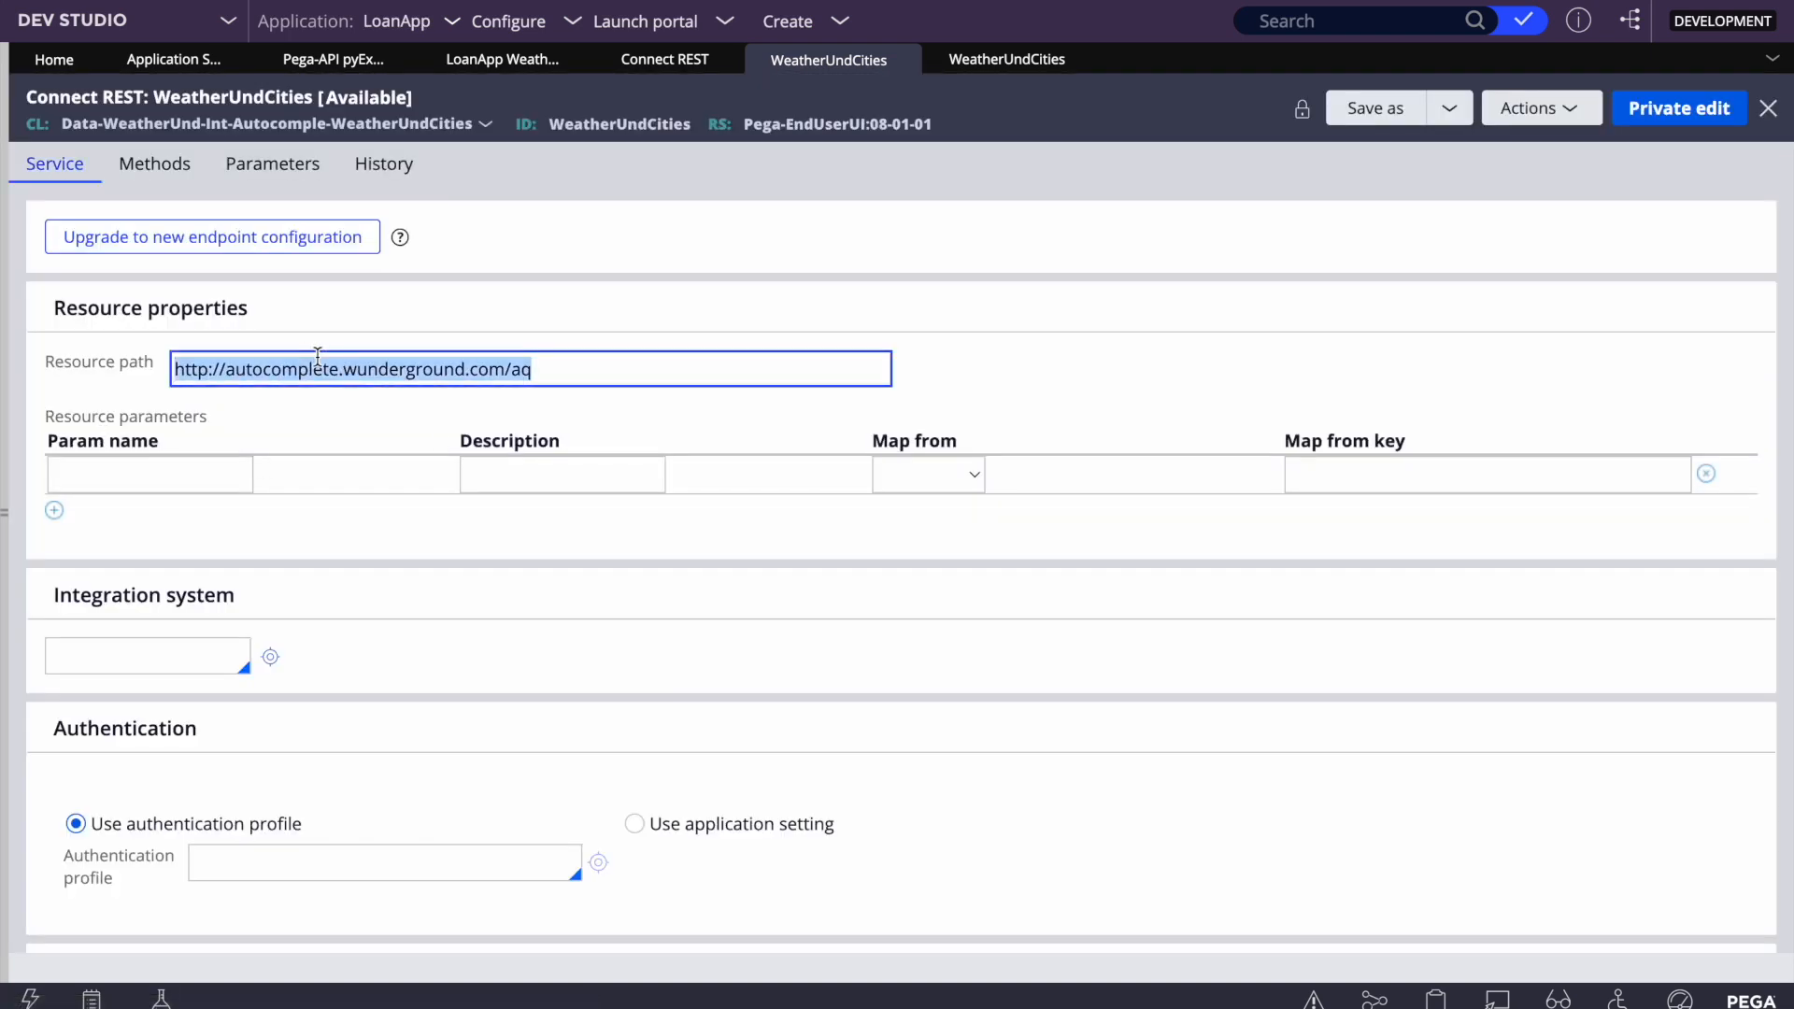
left_click(504, 59)
left_click(351, 595)
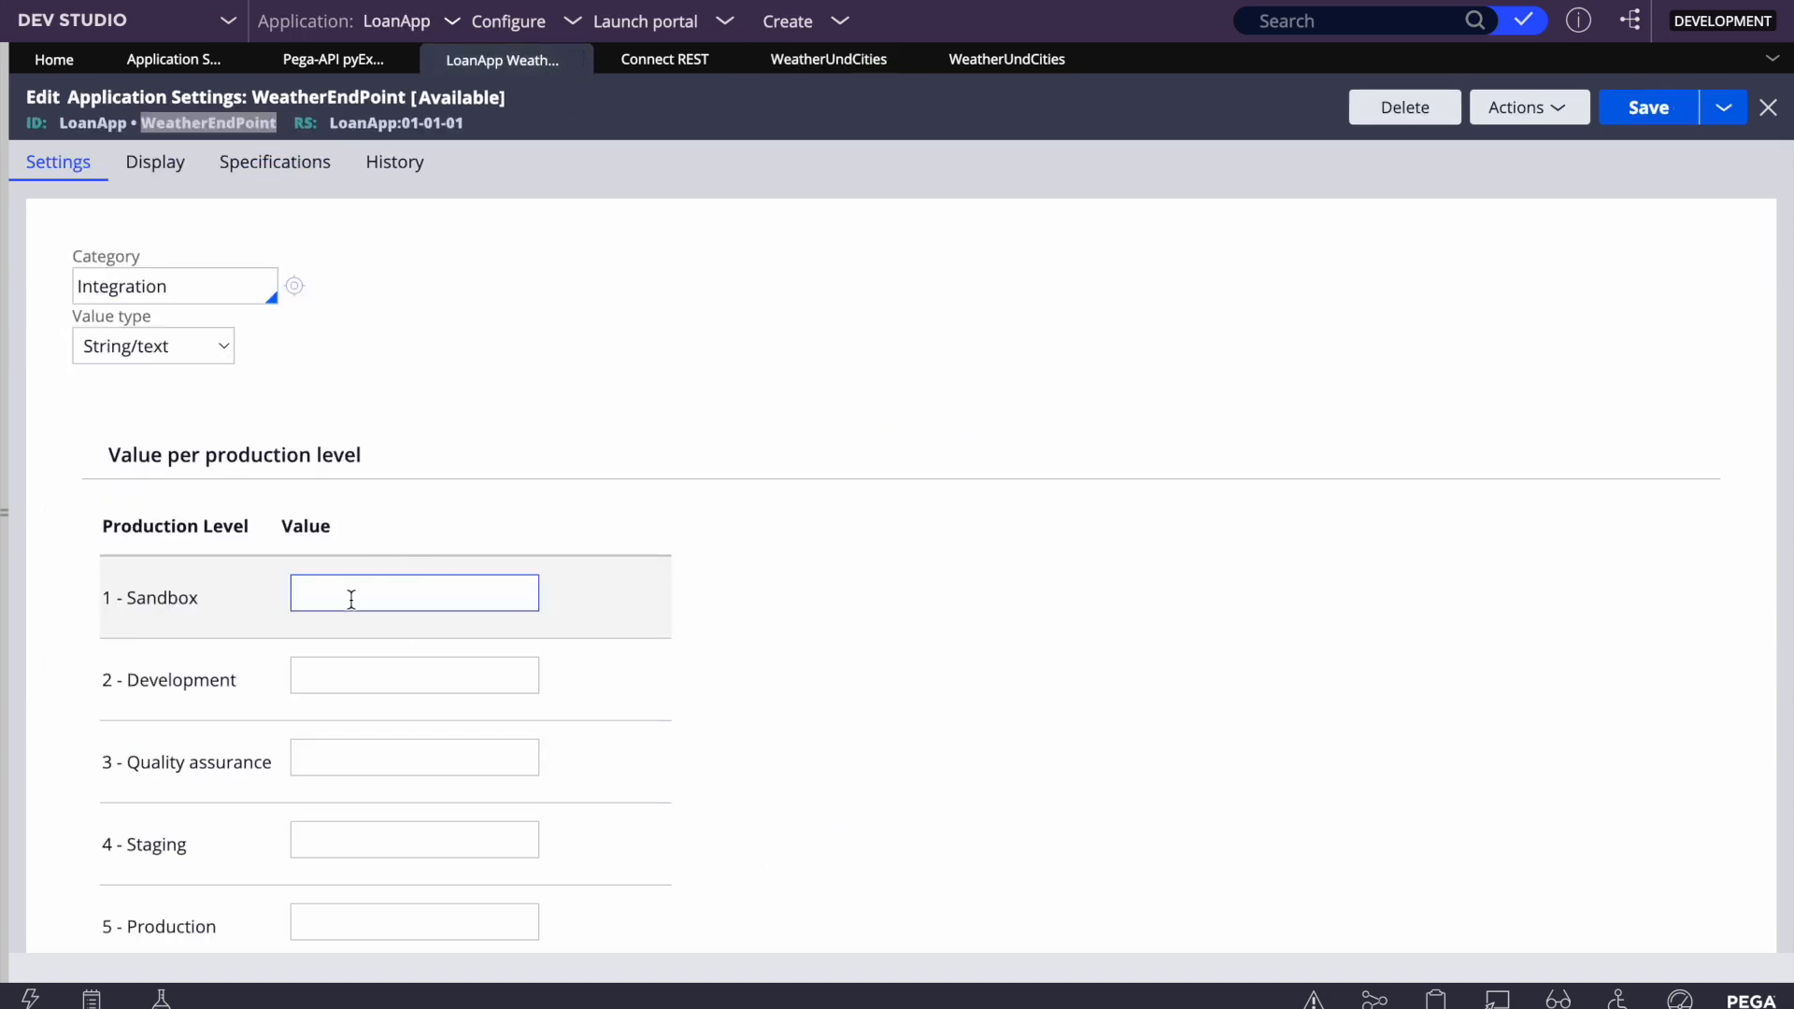
left_click(344, 587)
key("ctrl+v")
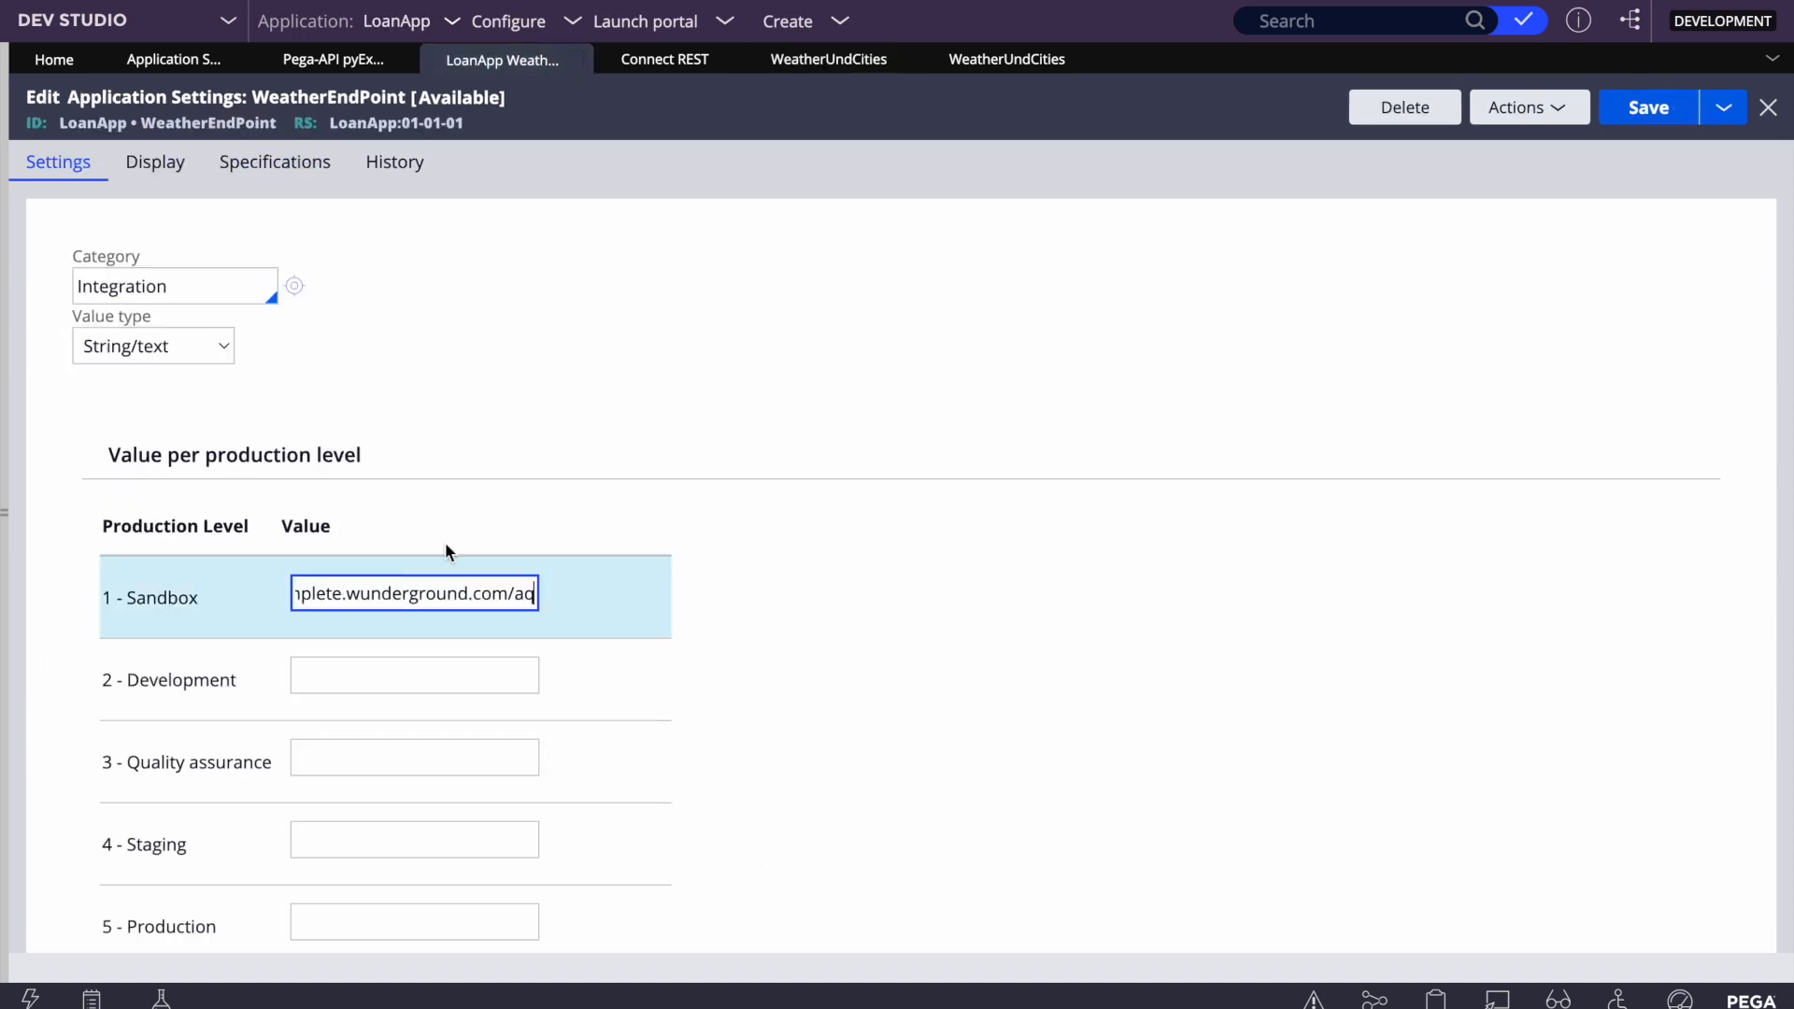
left_click(381, 687)
key("ctrl+v")
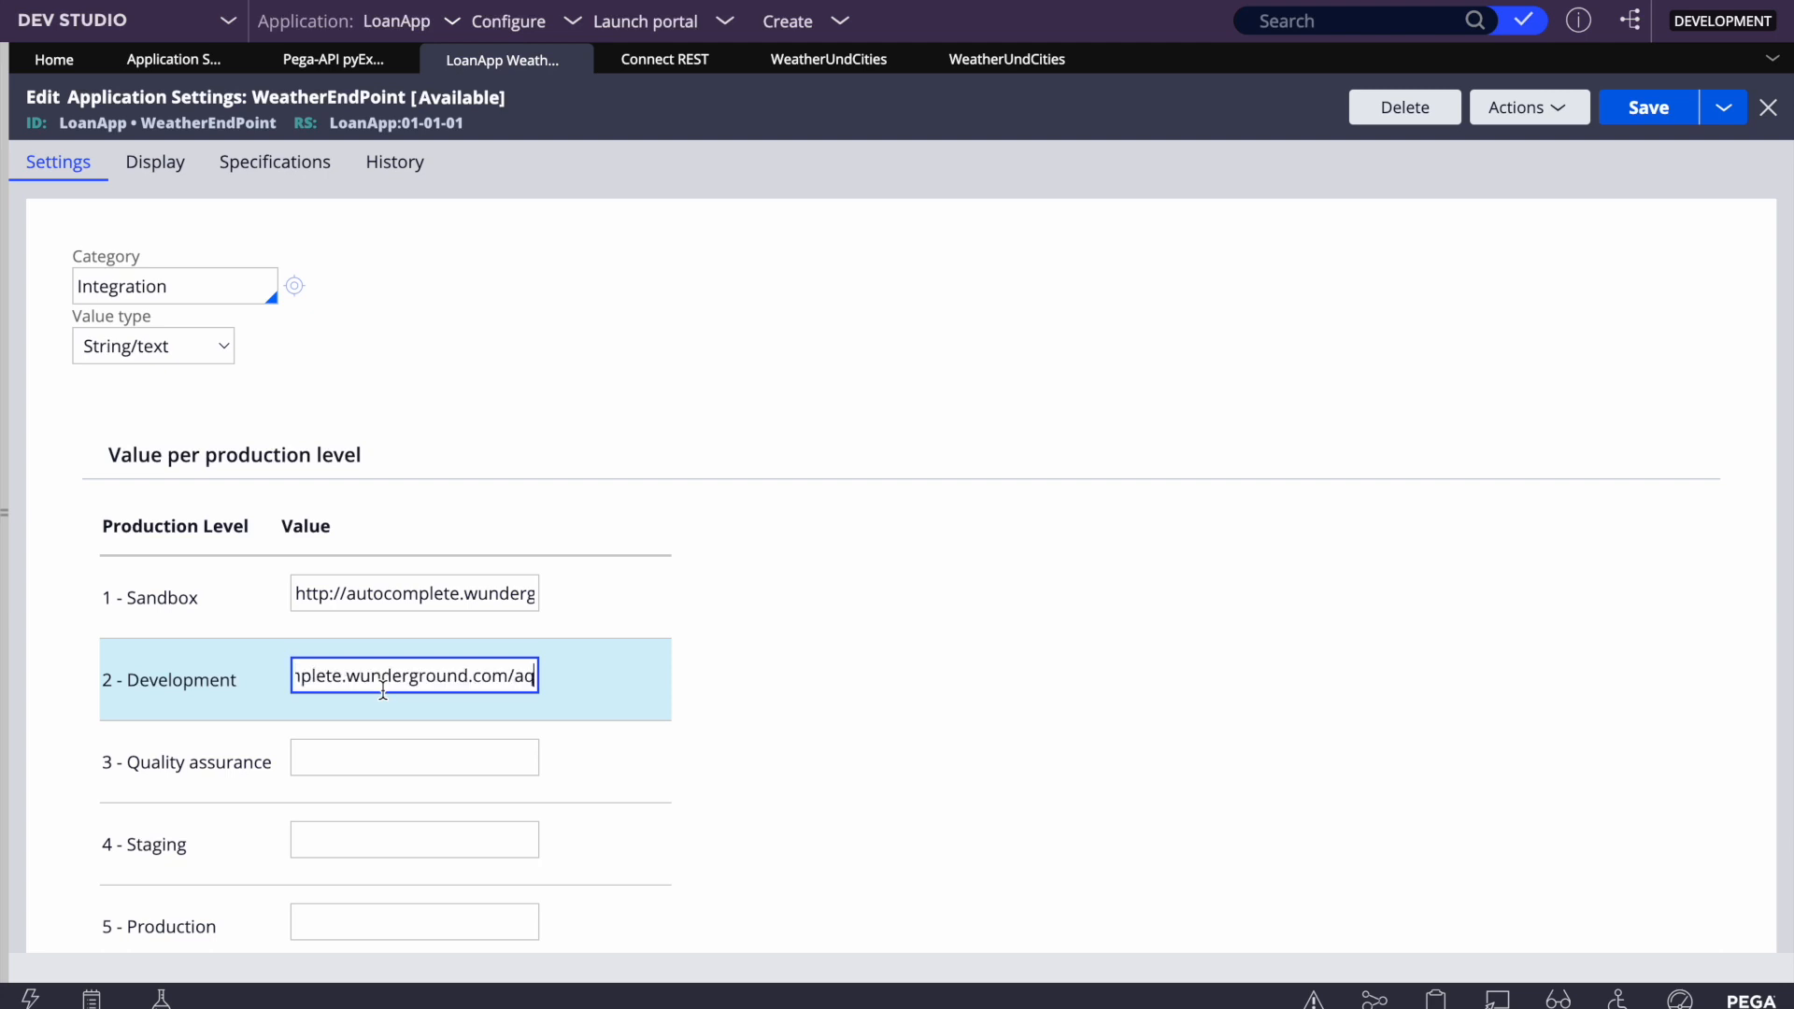
left_click(340, 753)
key("ctrl+v")
left_click(358, 759)
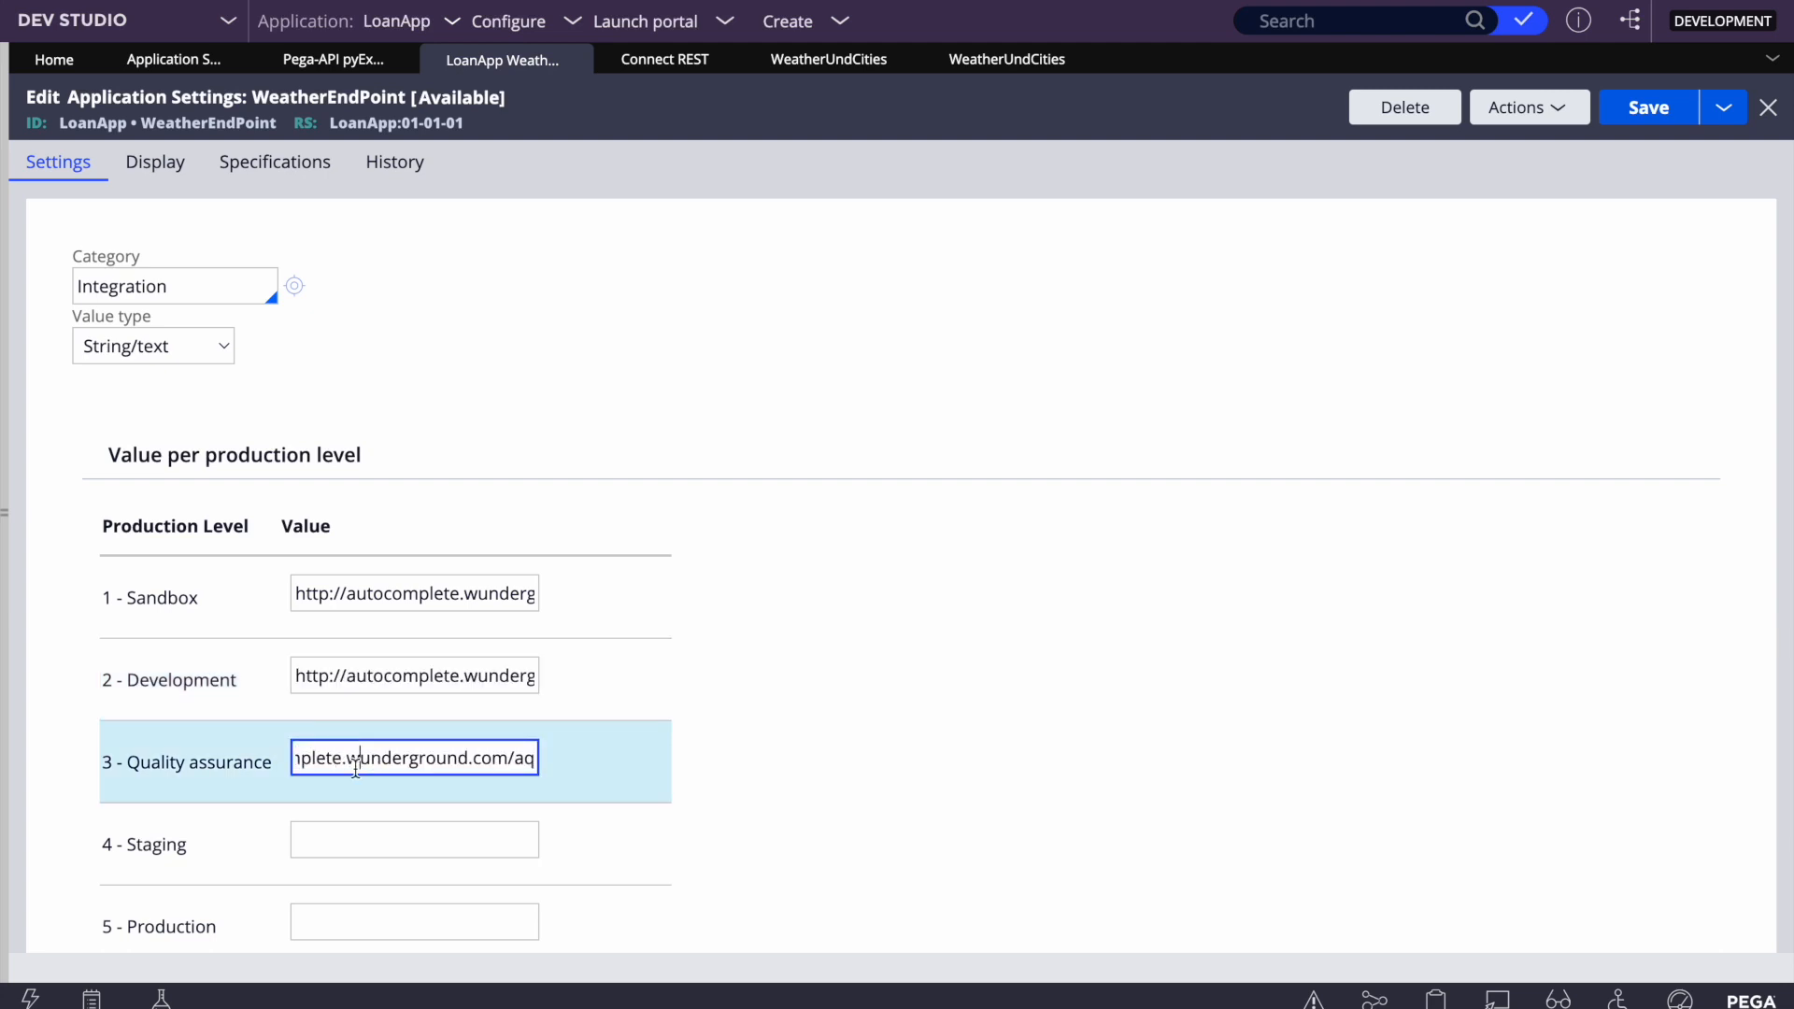
key("Left")
key("Left")
key("Left")
key("Left")
key("Left")
key("Left")
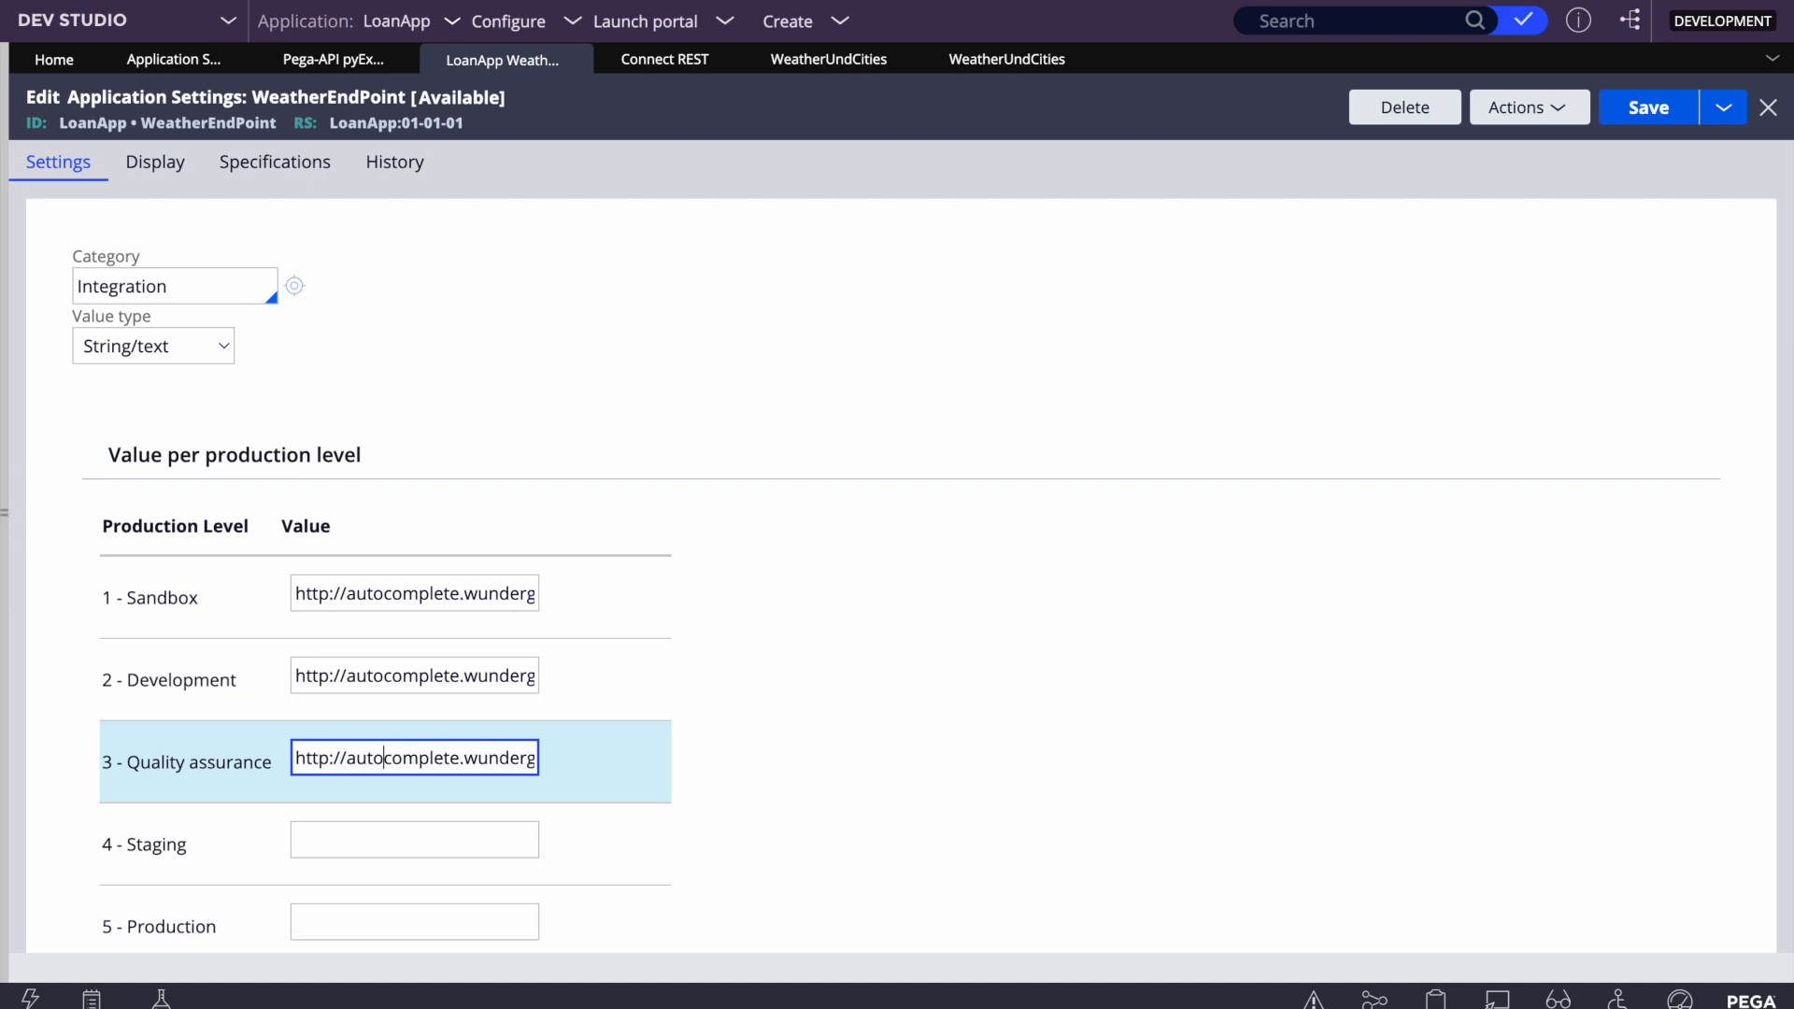
type("s")
left_click(381, 834)
key("ctrl+v")
left_click(409, 922)
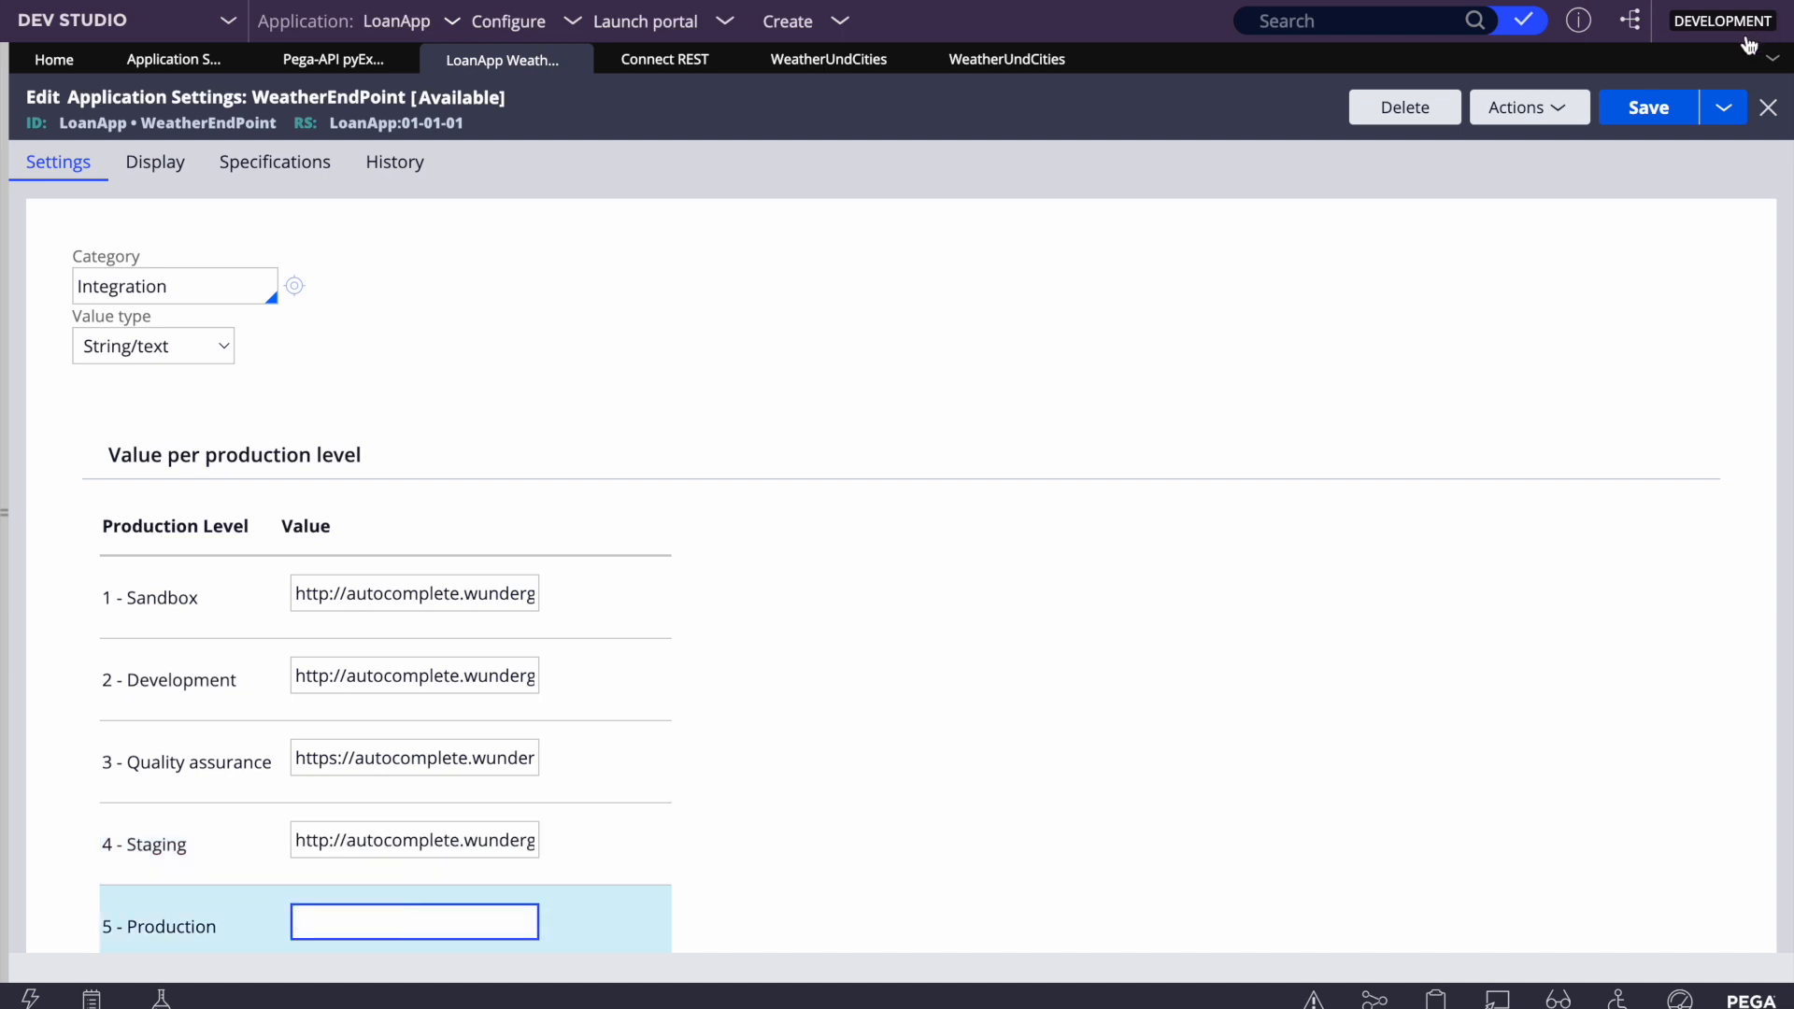
left_click(1642, 124)
left_click(1667, 109)
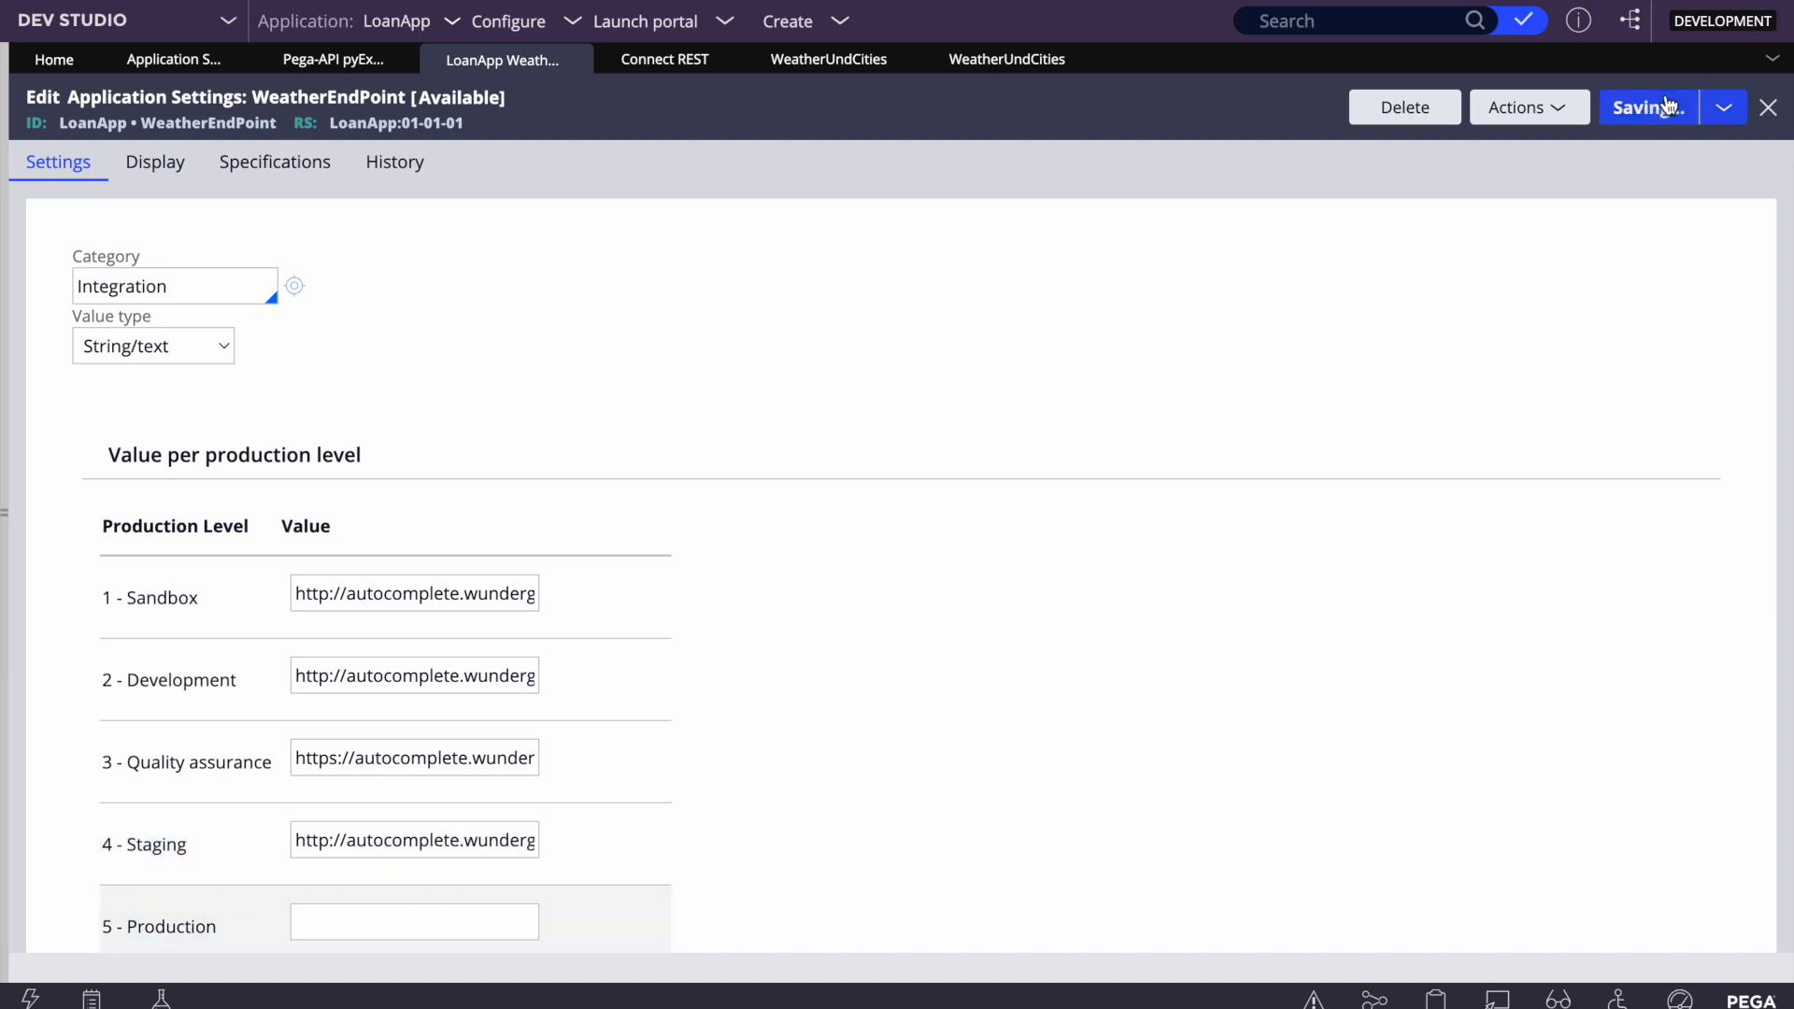
Enter Integration again as the WeatherEndPoint setting's category and try to save it
left_click(233, 340)
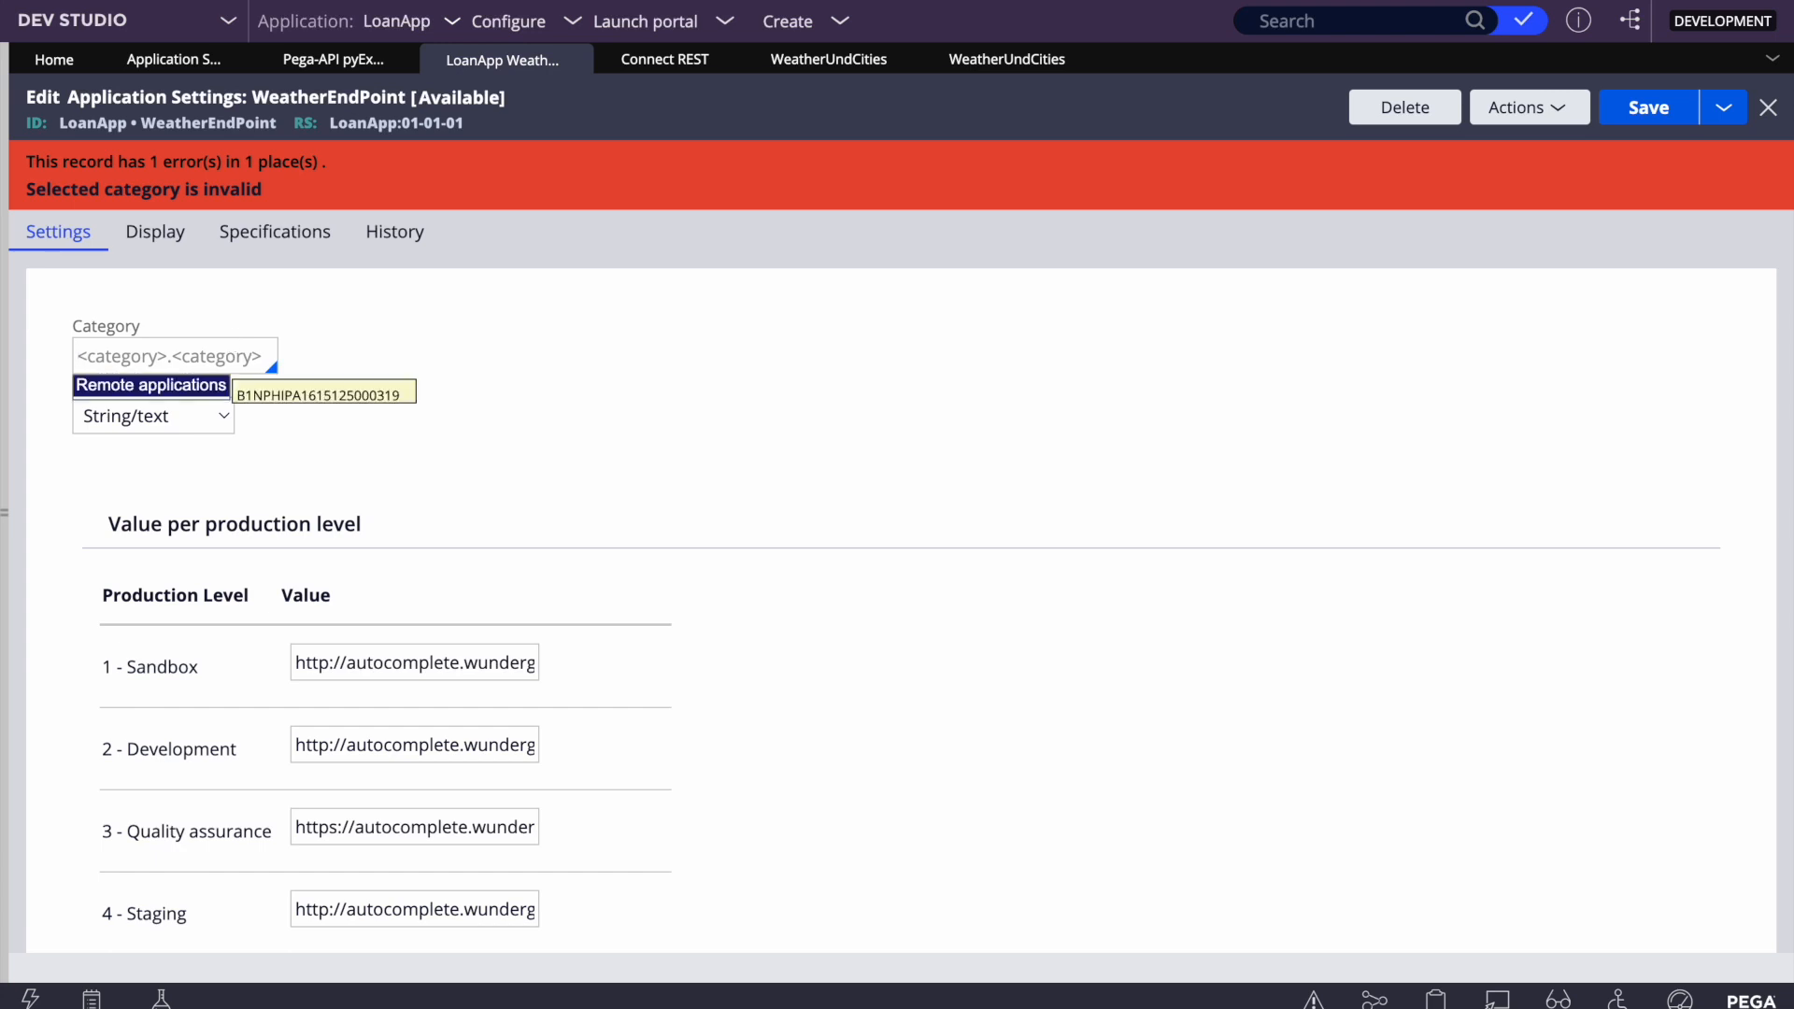
type("Integartioin")
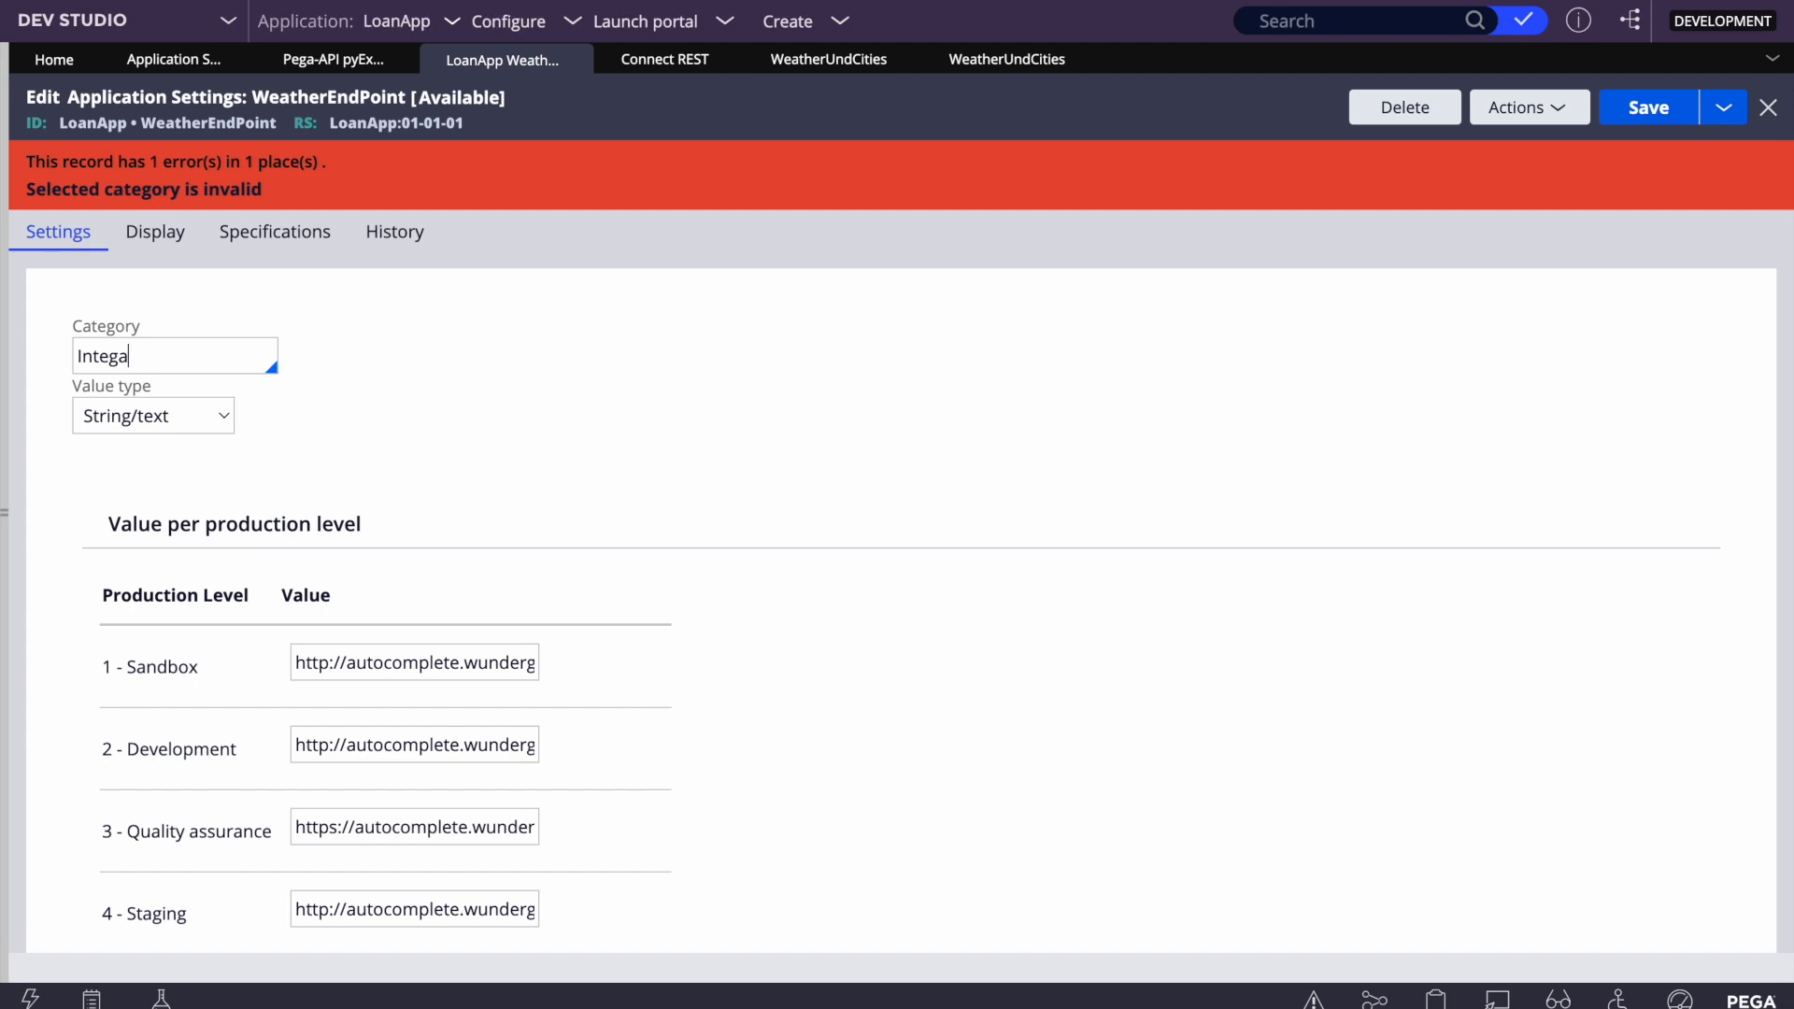
type("gration")
left_click(1646, 108)
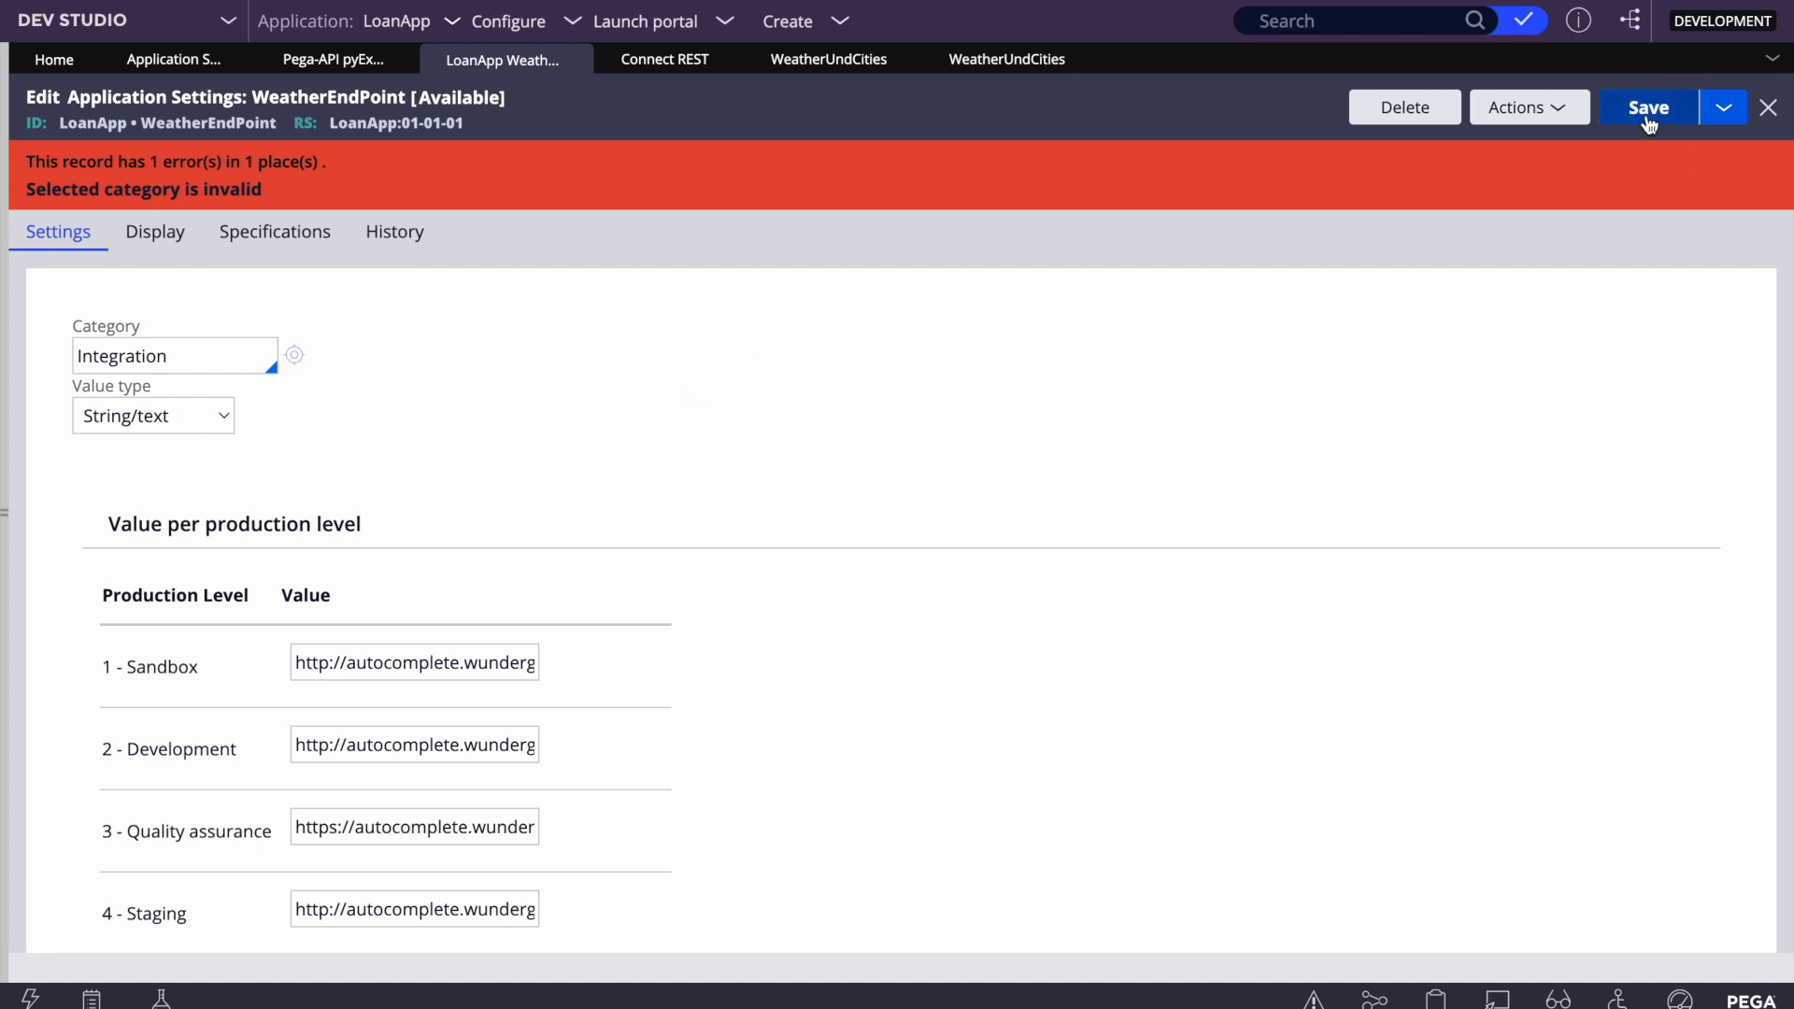
Look through the SysAdmin record types in the records explorer
left_click(5, 486)
scroll(262, 737, "down", 5)
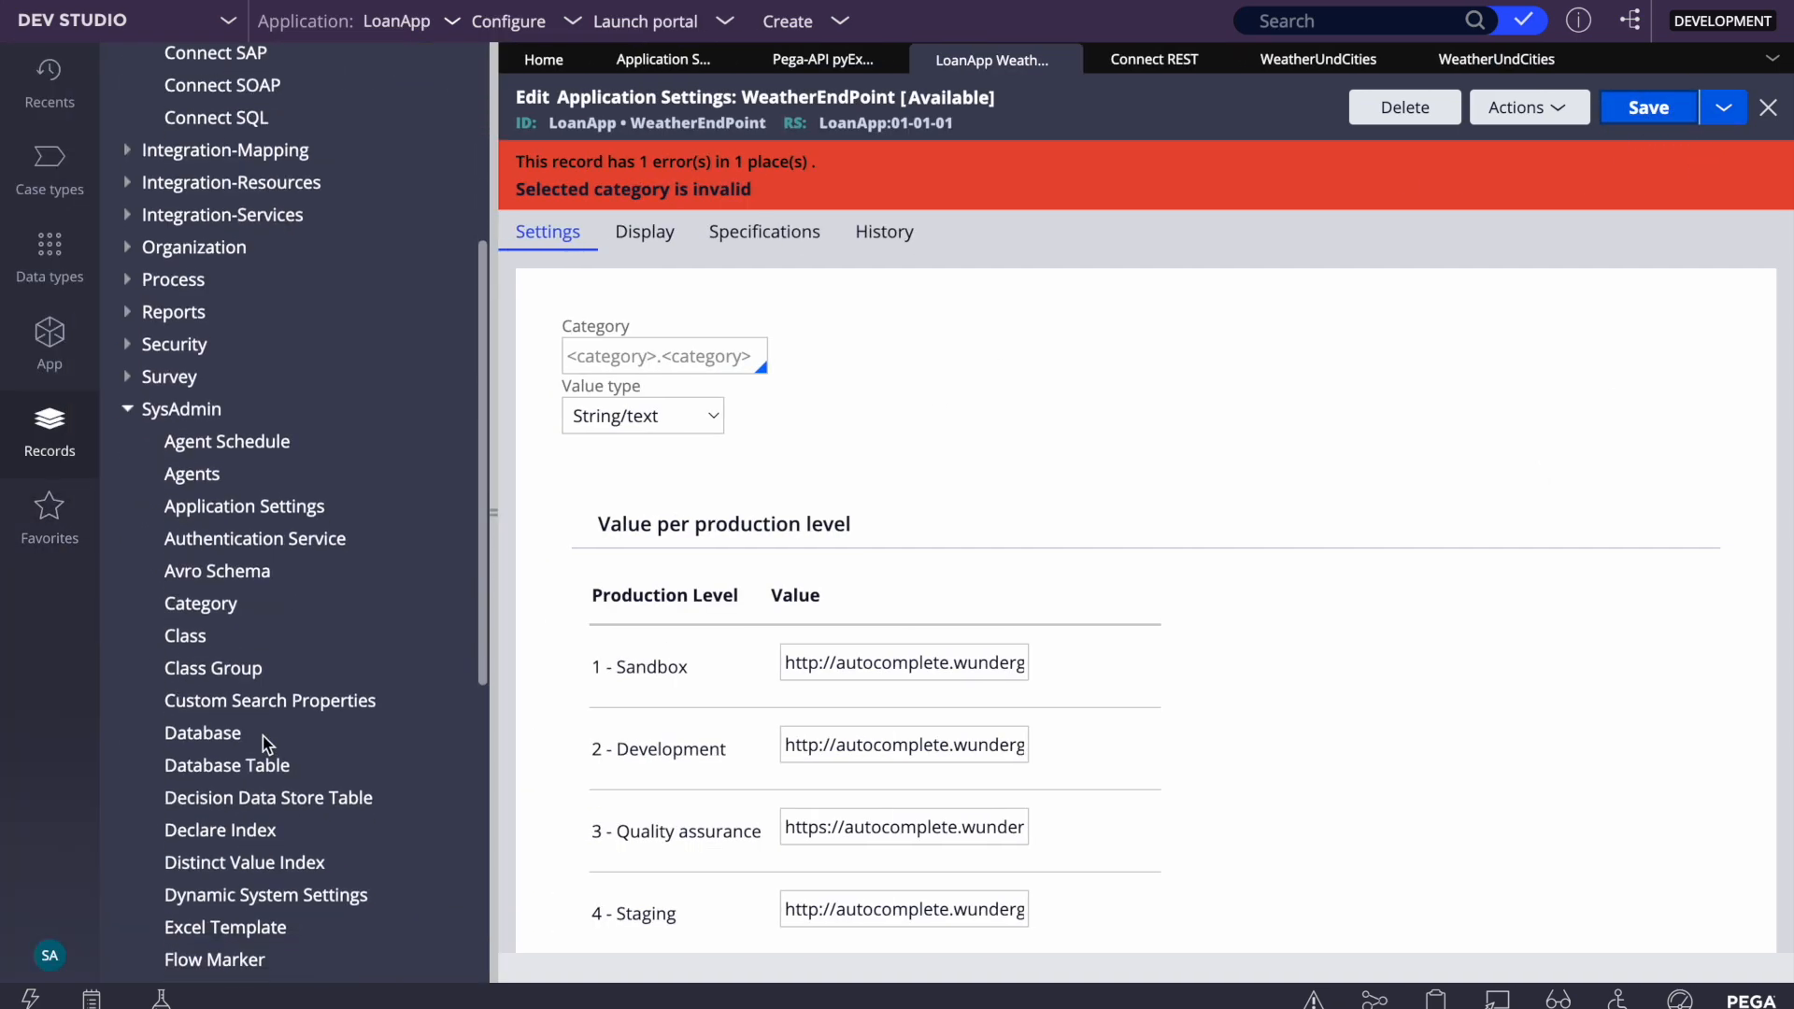
scroll(265, 743, "down", 5)
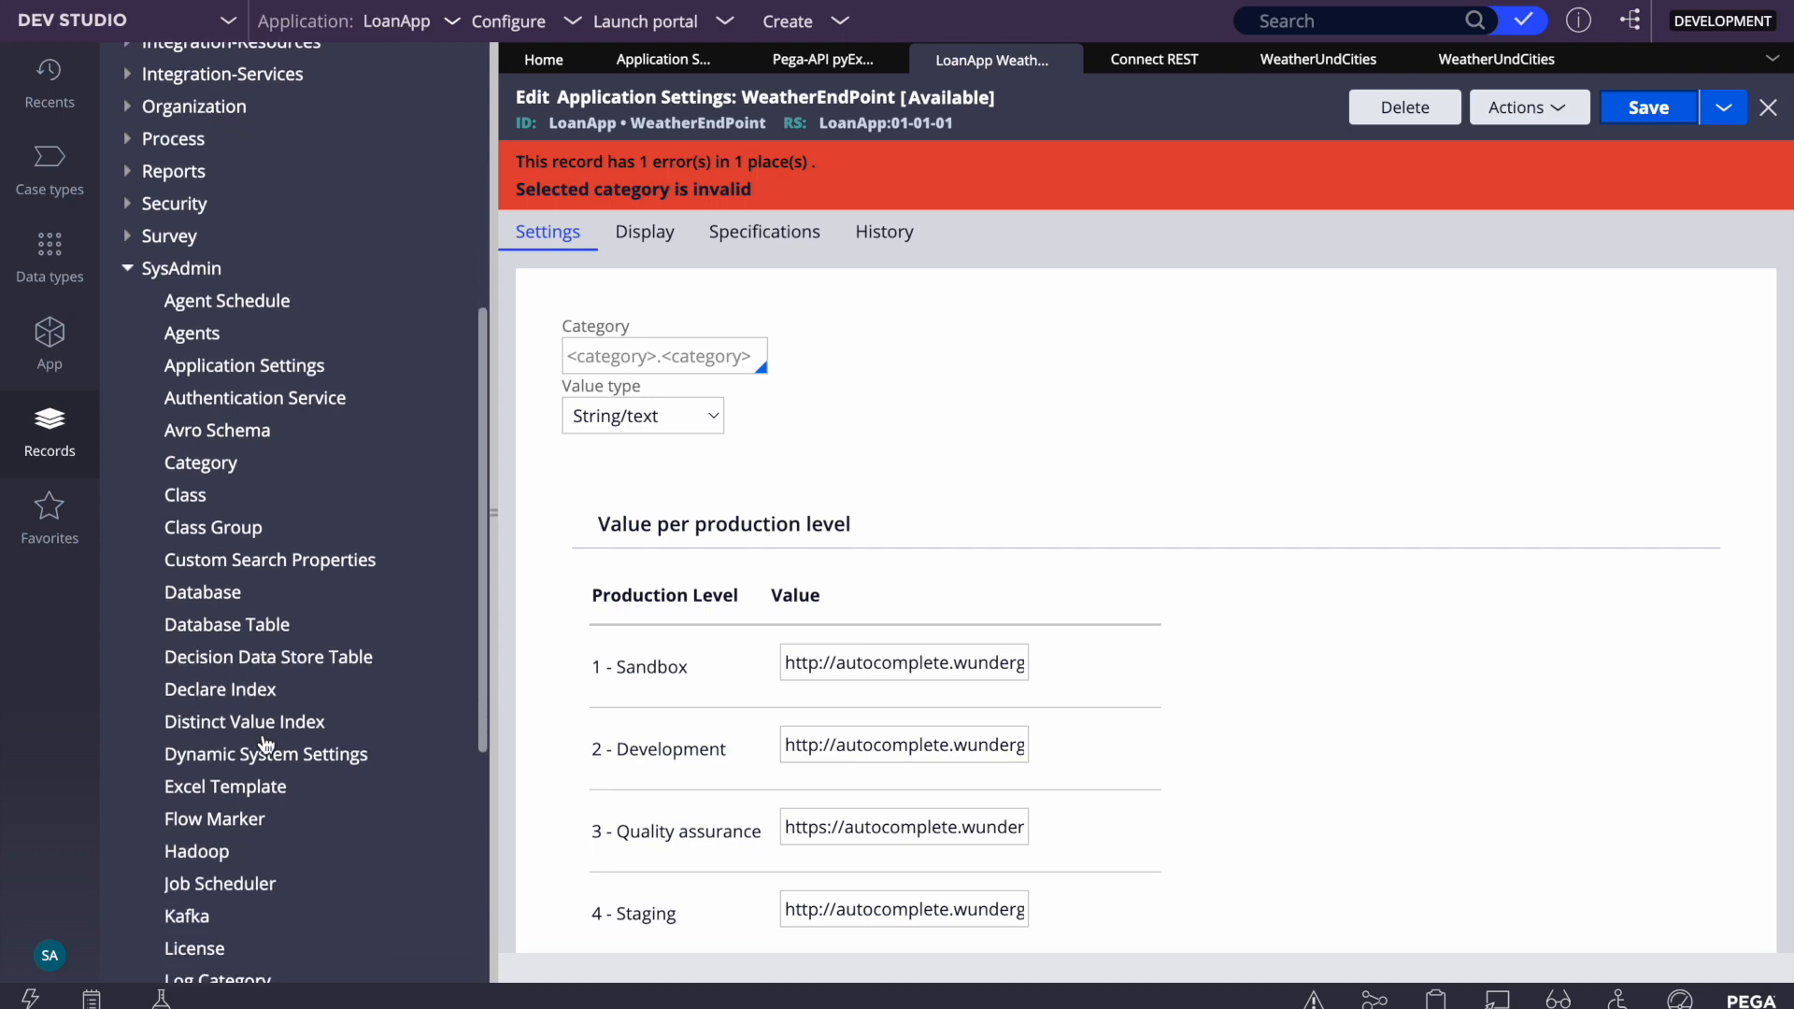
scroll(264, 744, "down", 2)
scroll(265, 744, "down", 5)
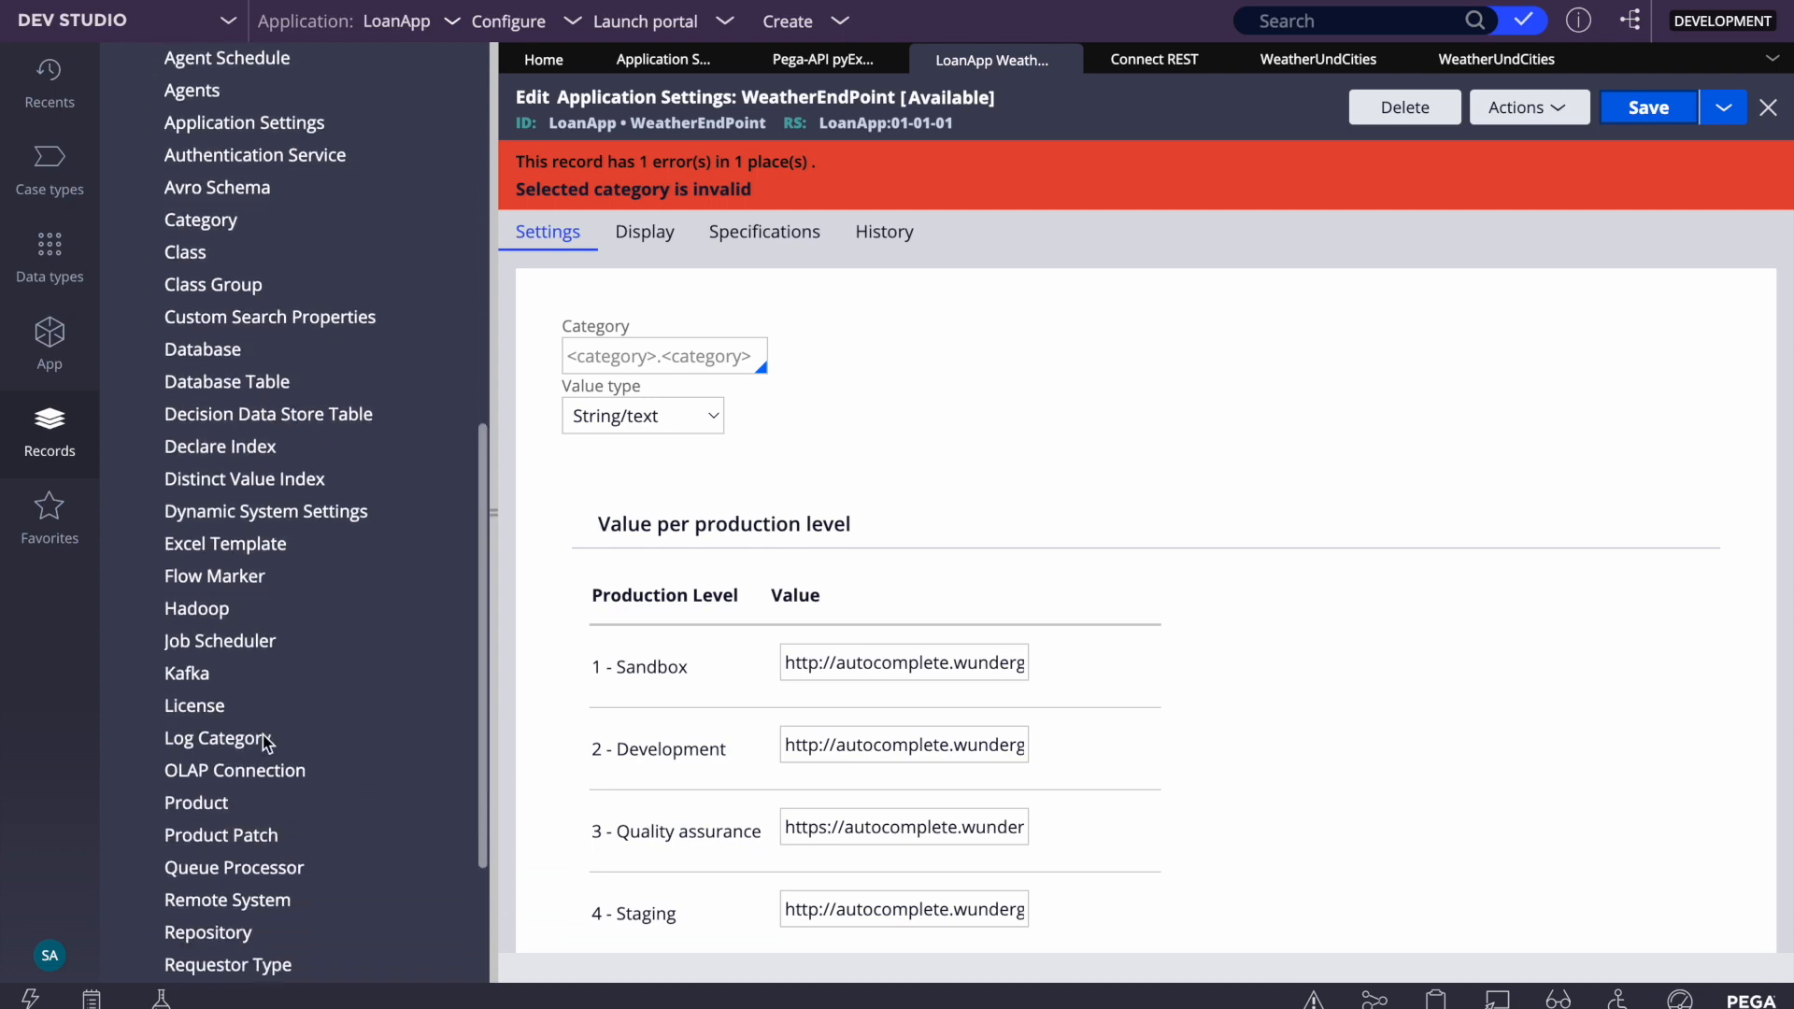
scroll(262, 734, "up", 20)
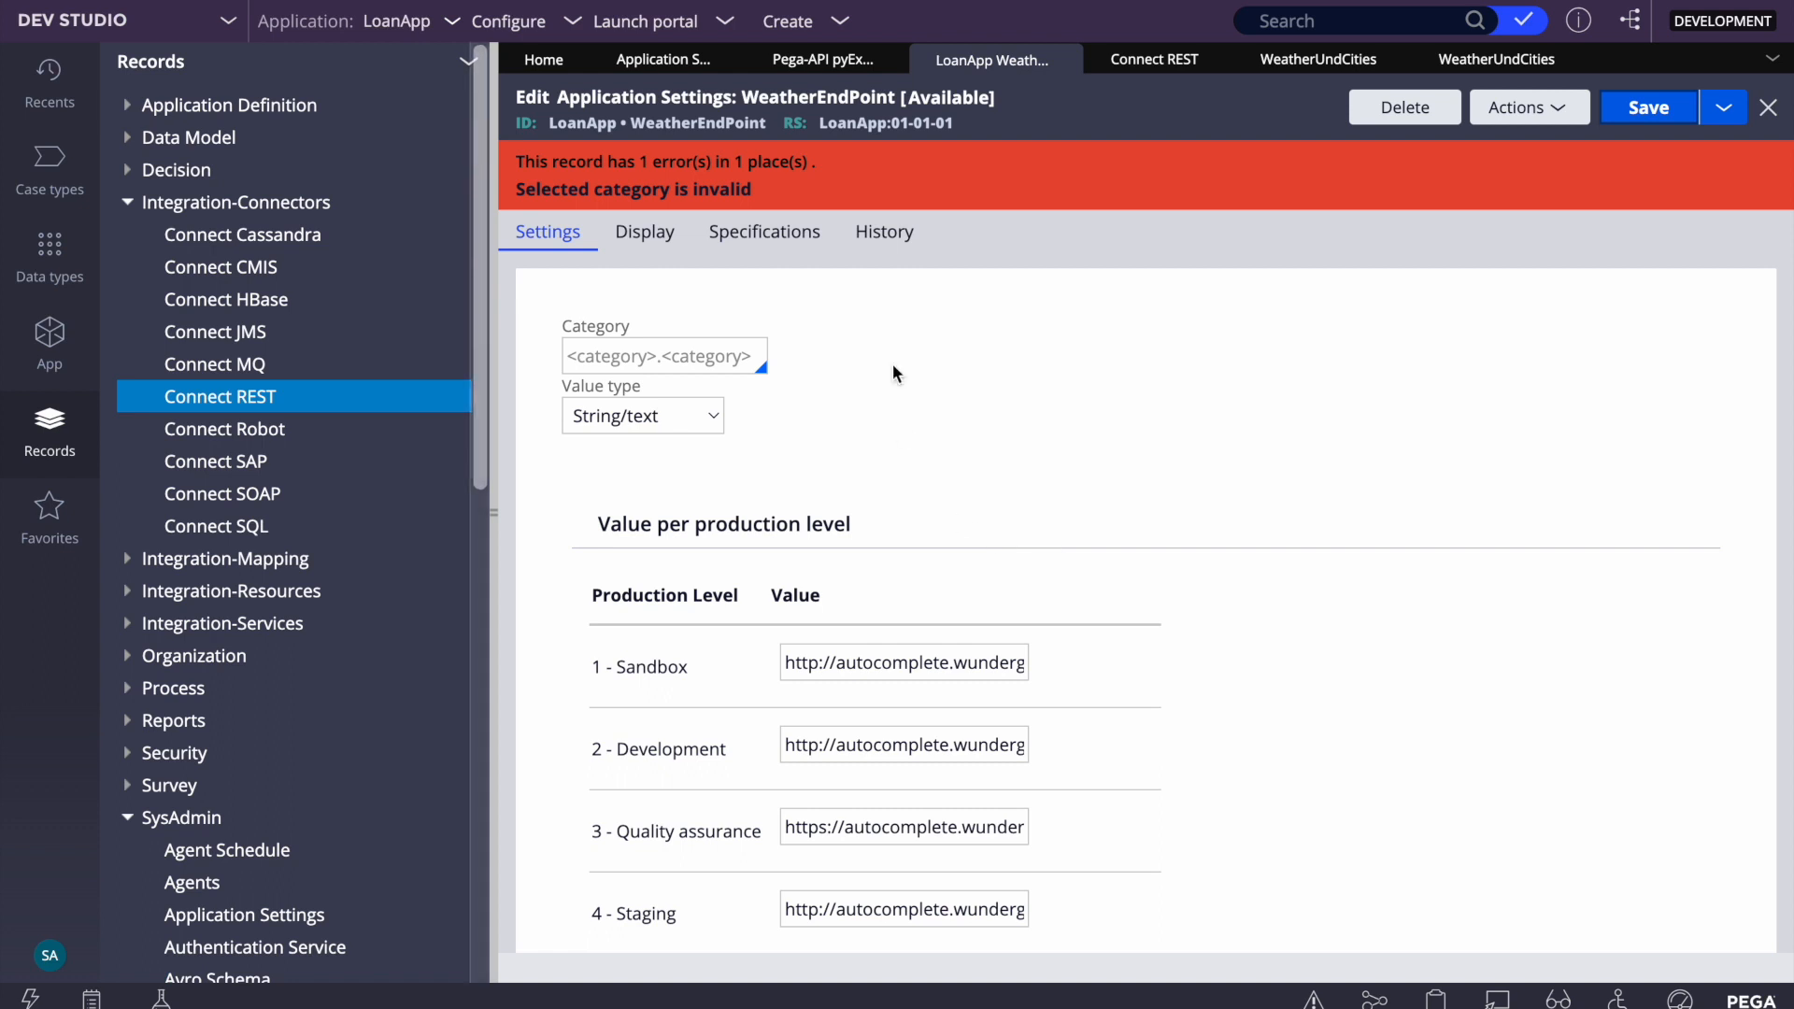
Choose Remote applications as the WeatherEndPoint setting's category, open that category record and collapse the records explorer
left_click(696, 361)
key("Down")
key("Down")
key("Return")
left_click(787, 357)
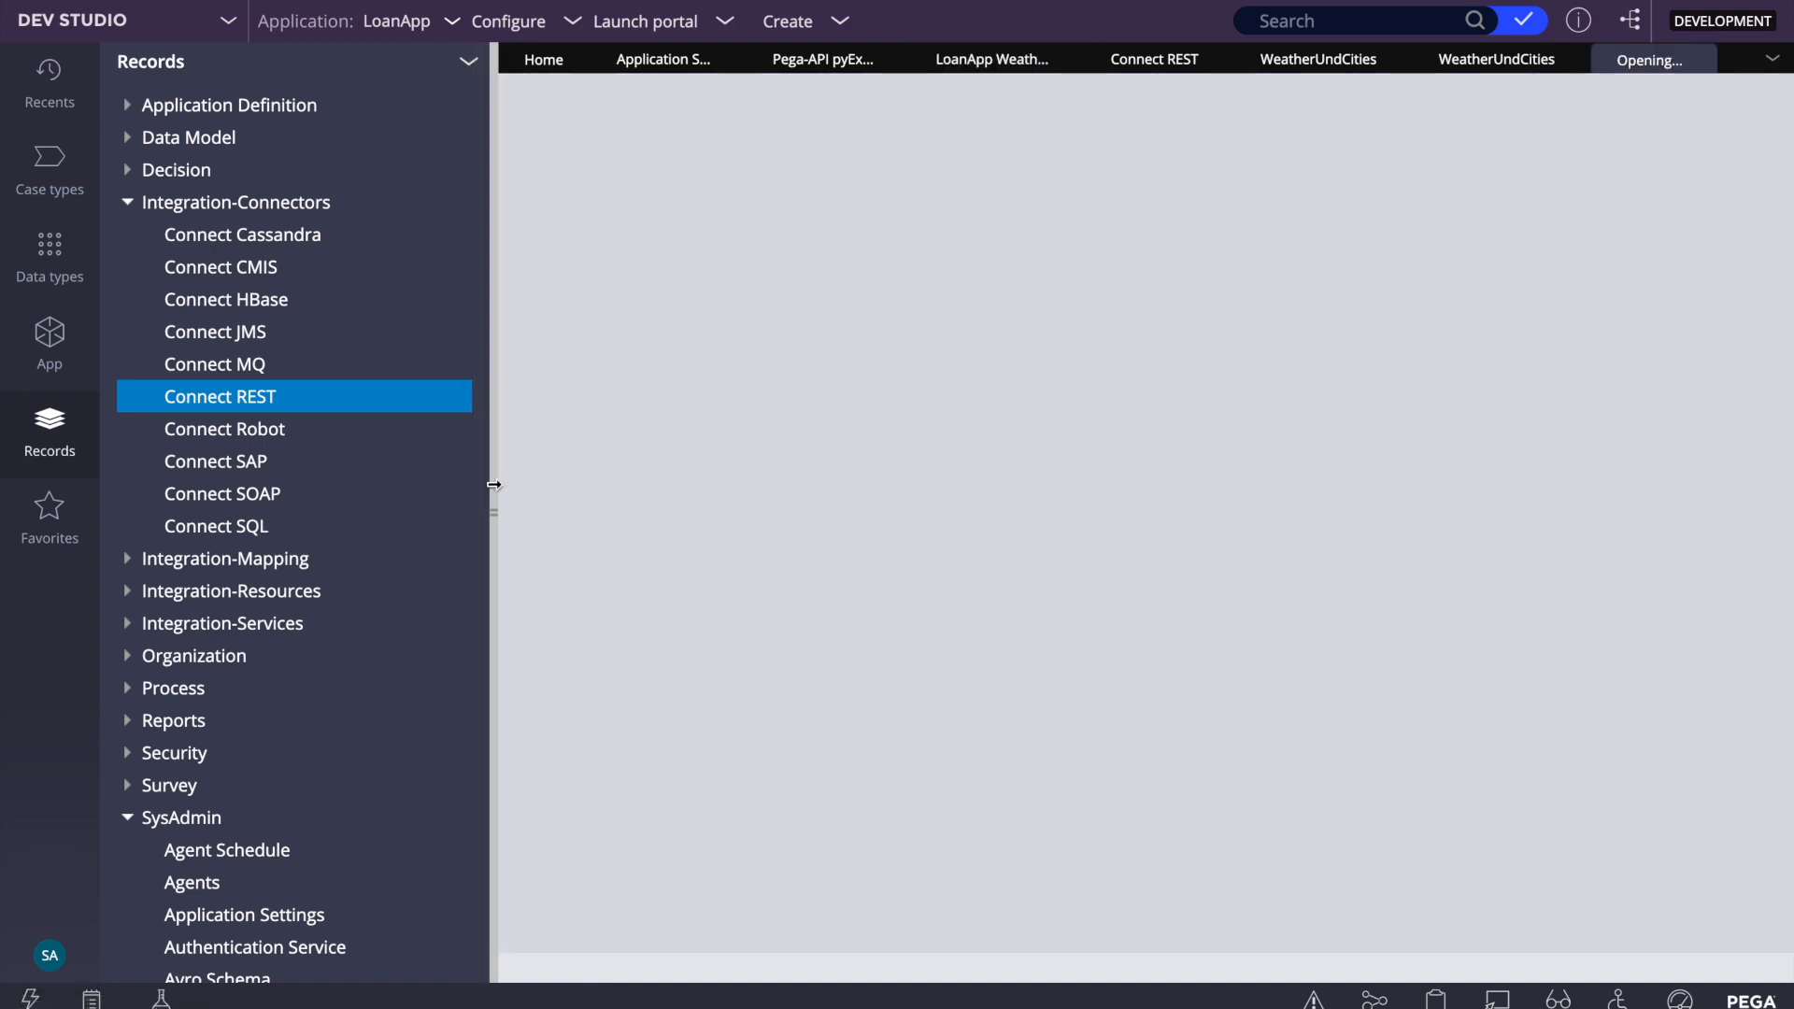
left_click(493, 486)
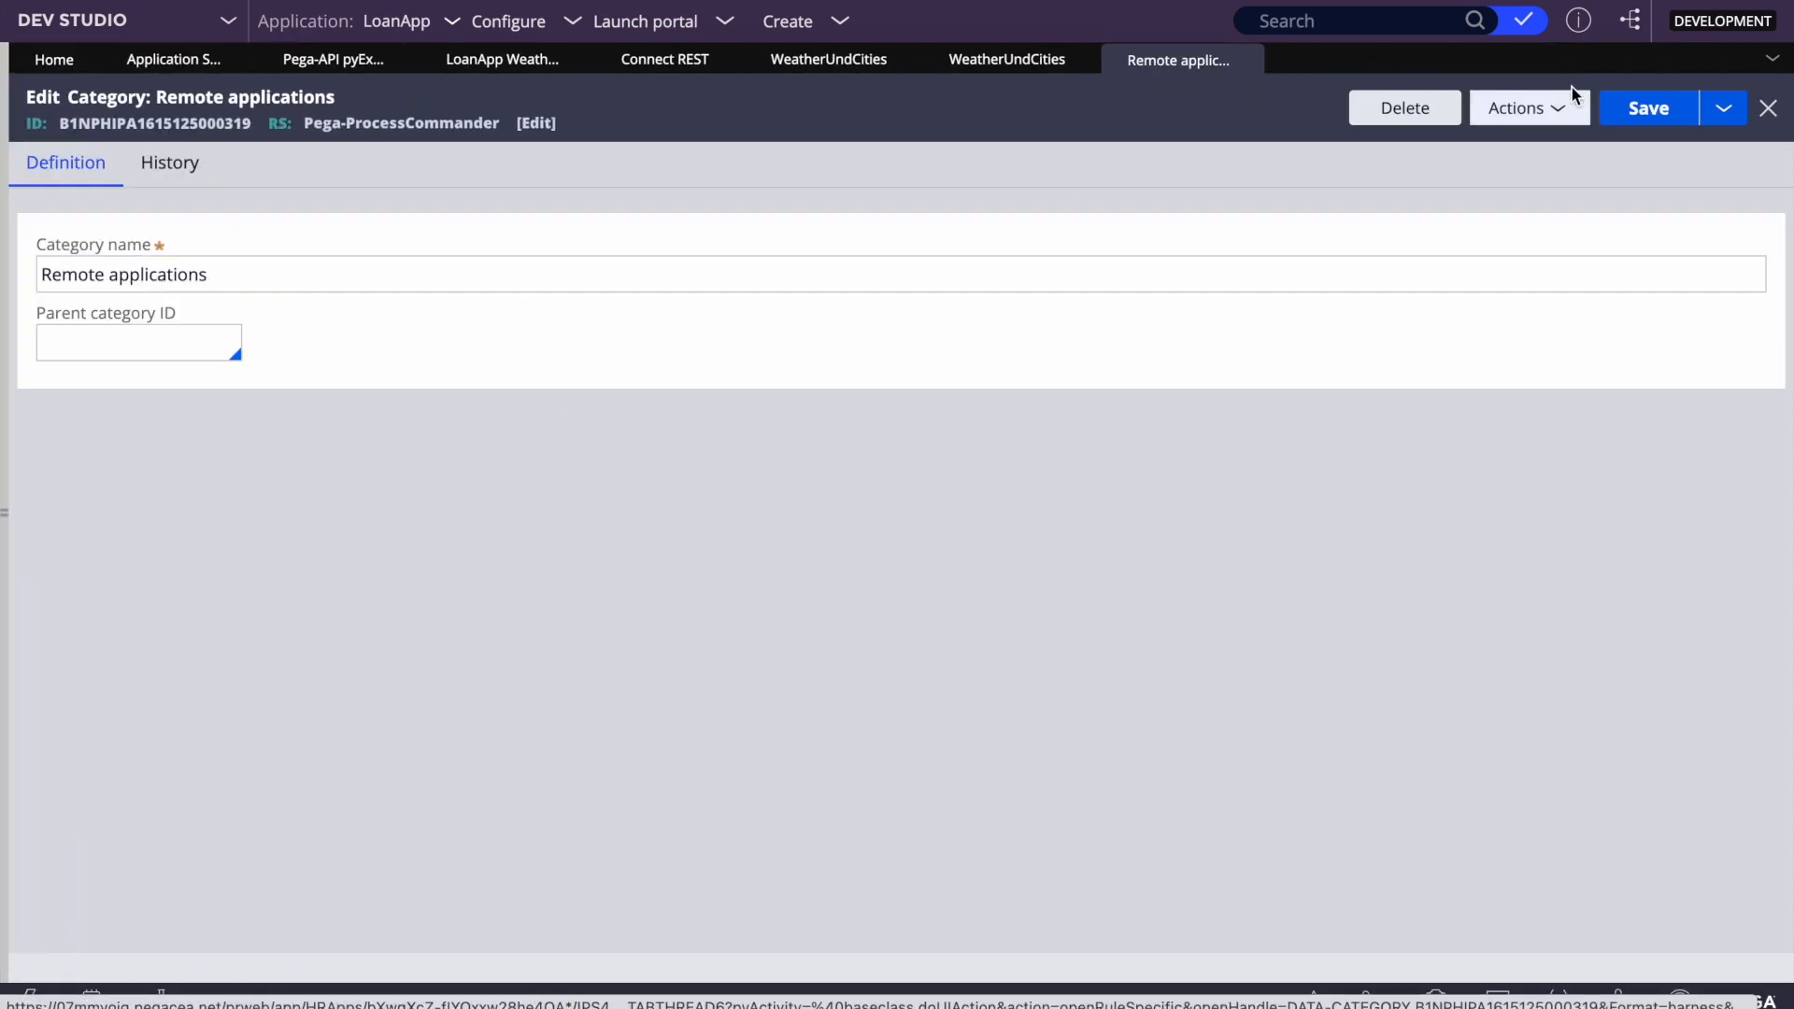
Start a copy of the Remote applications category with the short description "Integration applications"
left_click(1723, 107)
left_click(1682, 147)
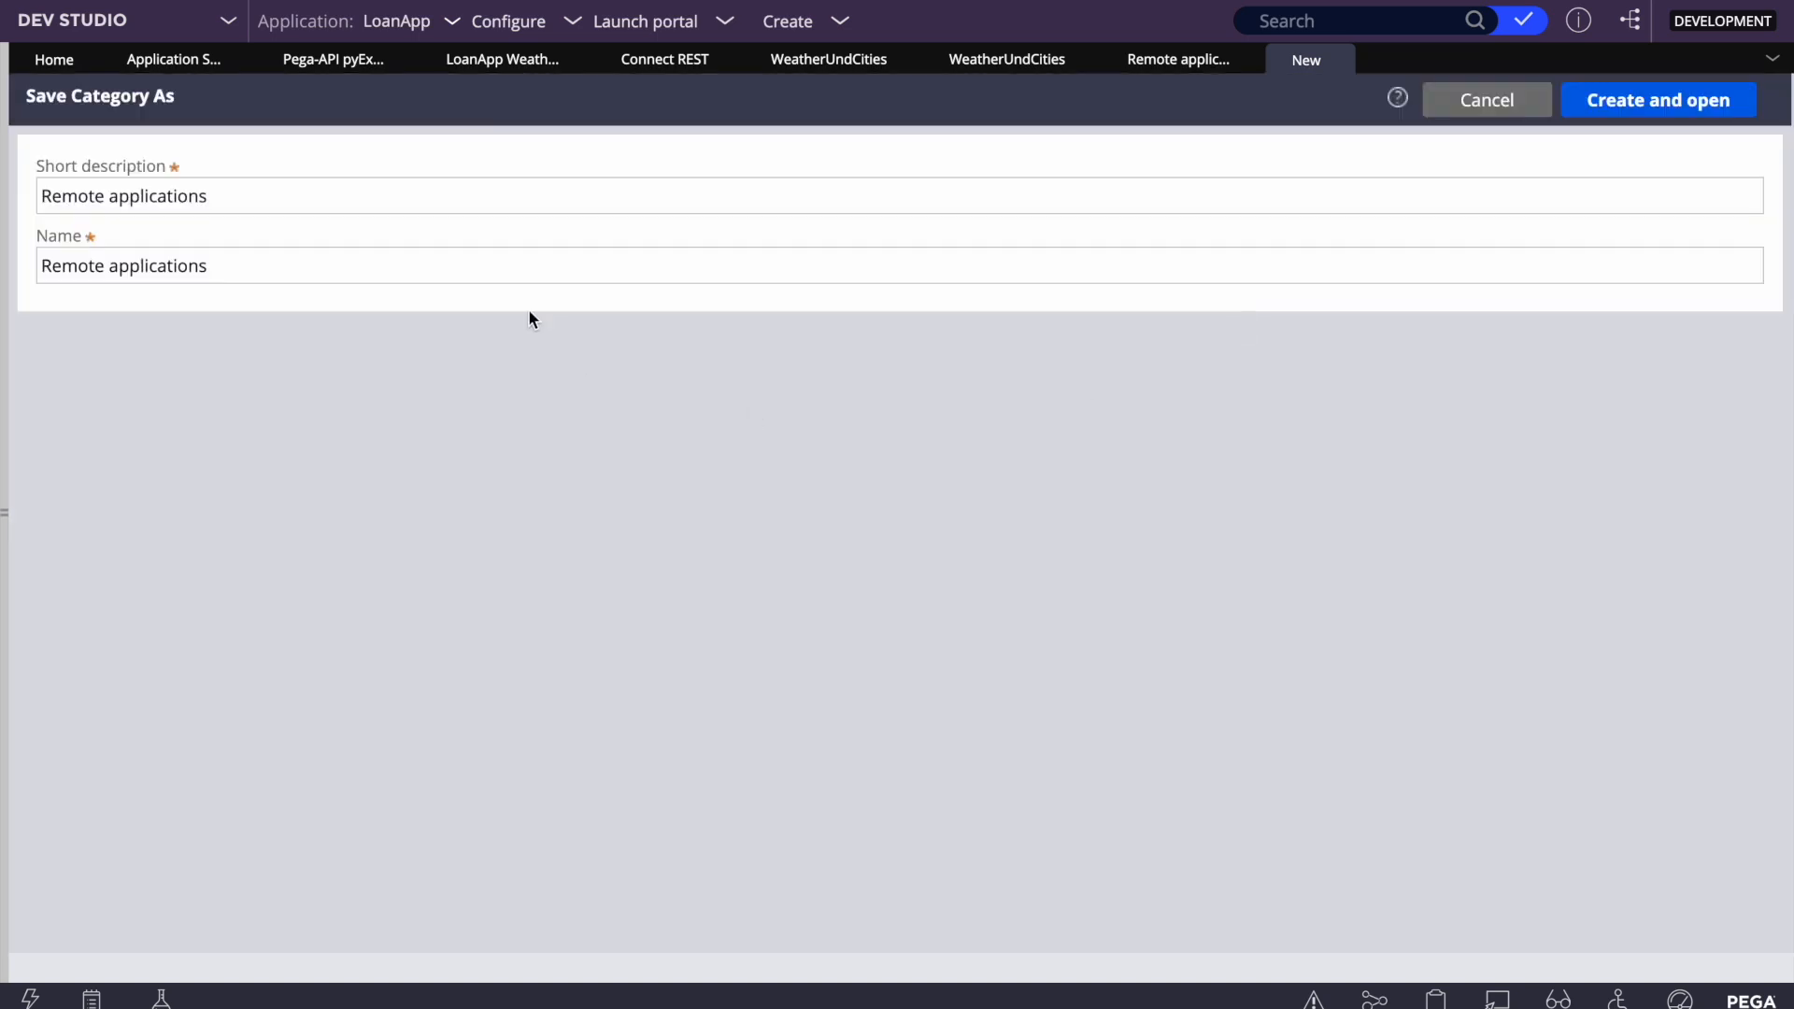
left_click(151, 199)
double_click(93, 196)
type("In")
type("tegartion applications")
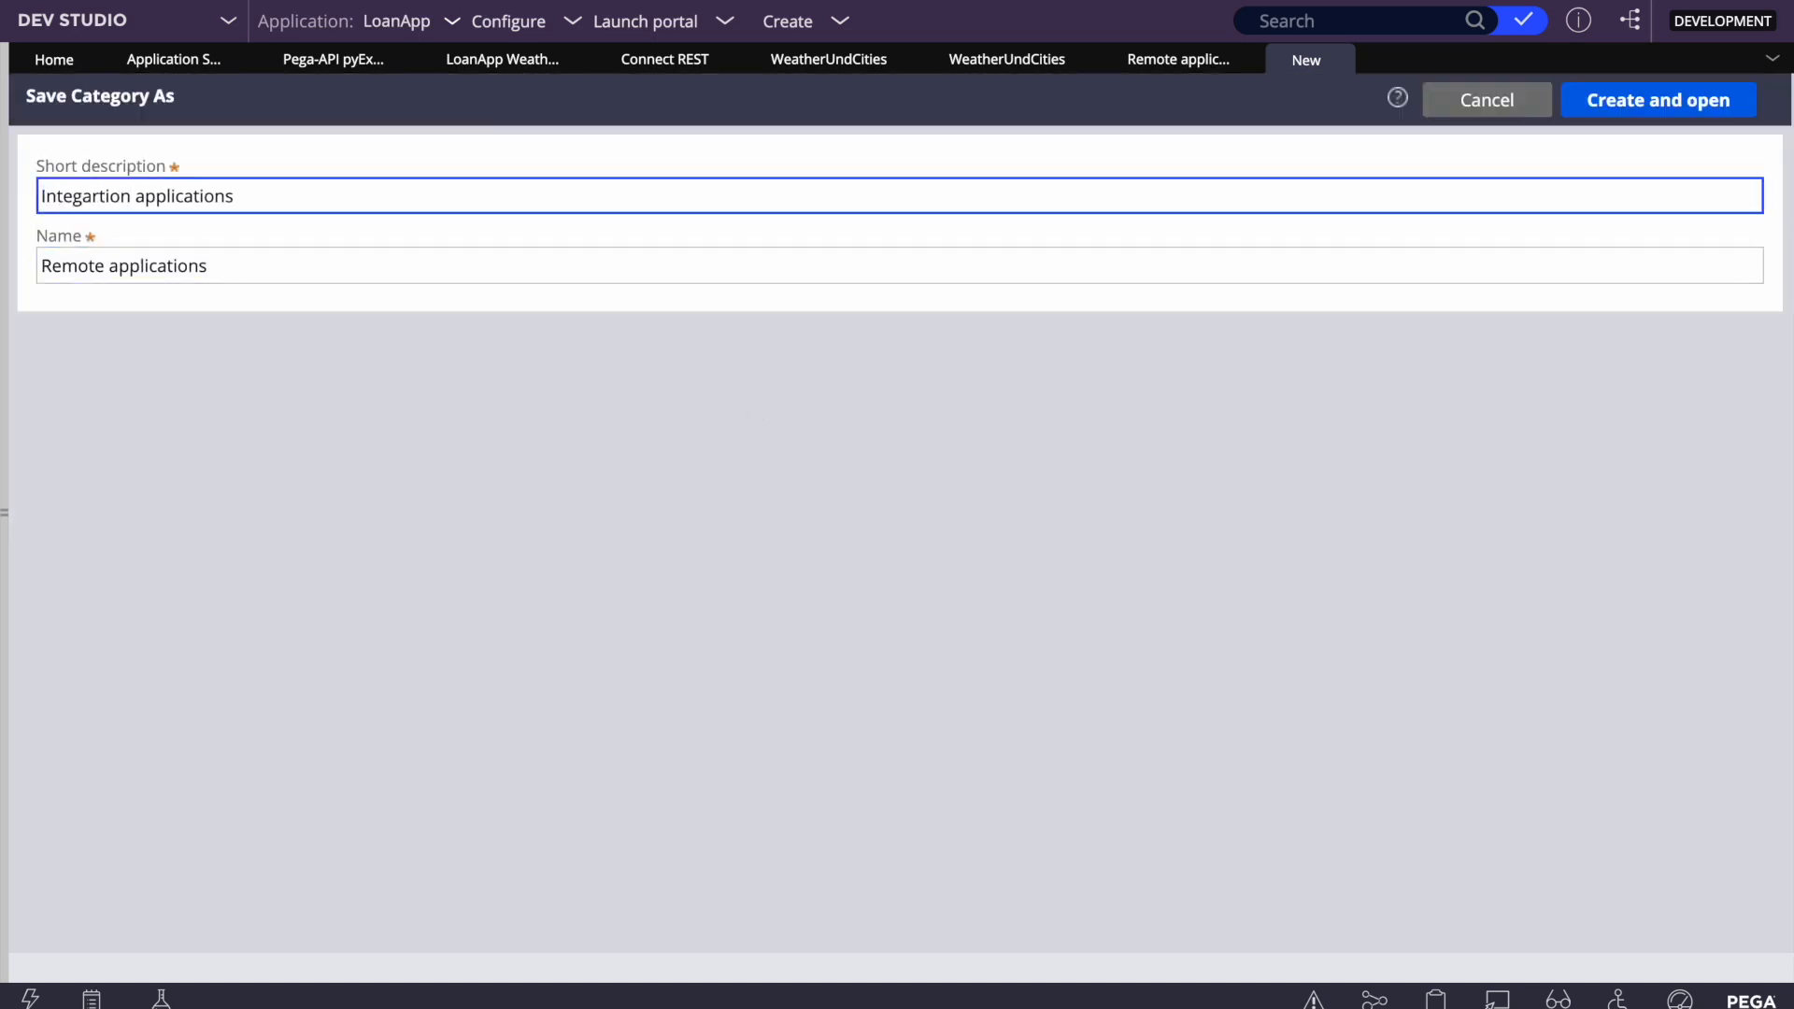
left_click(244, 366)
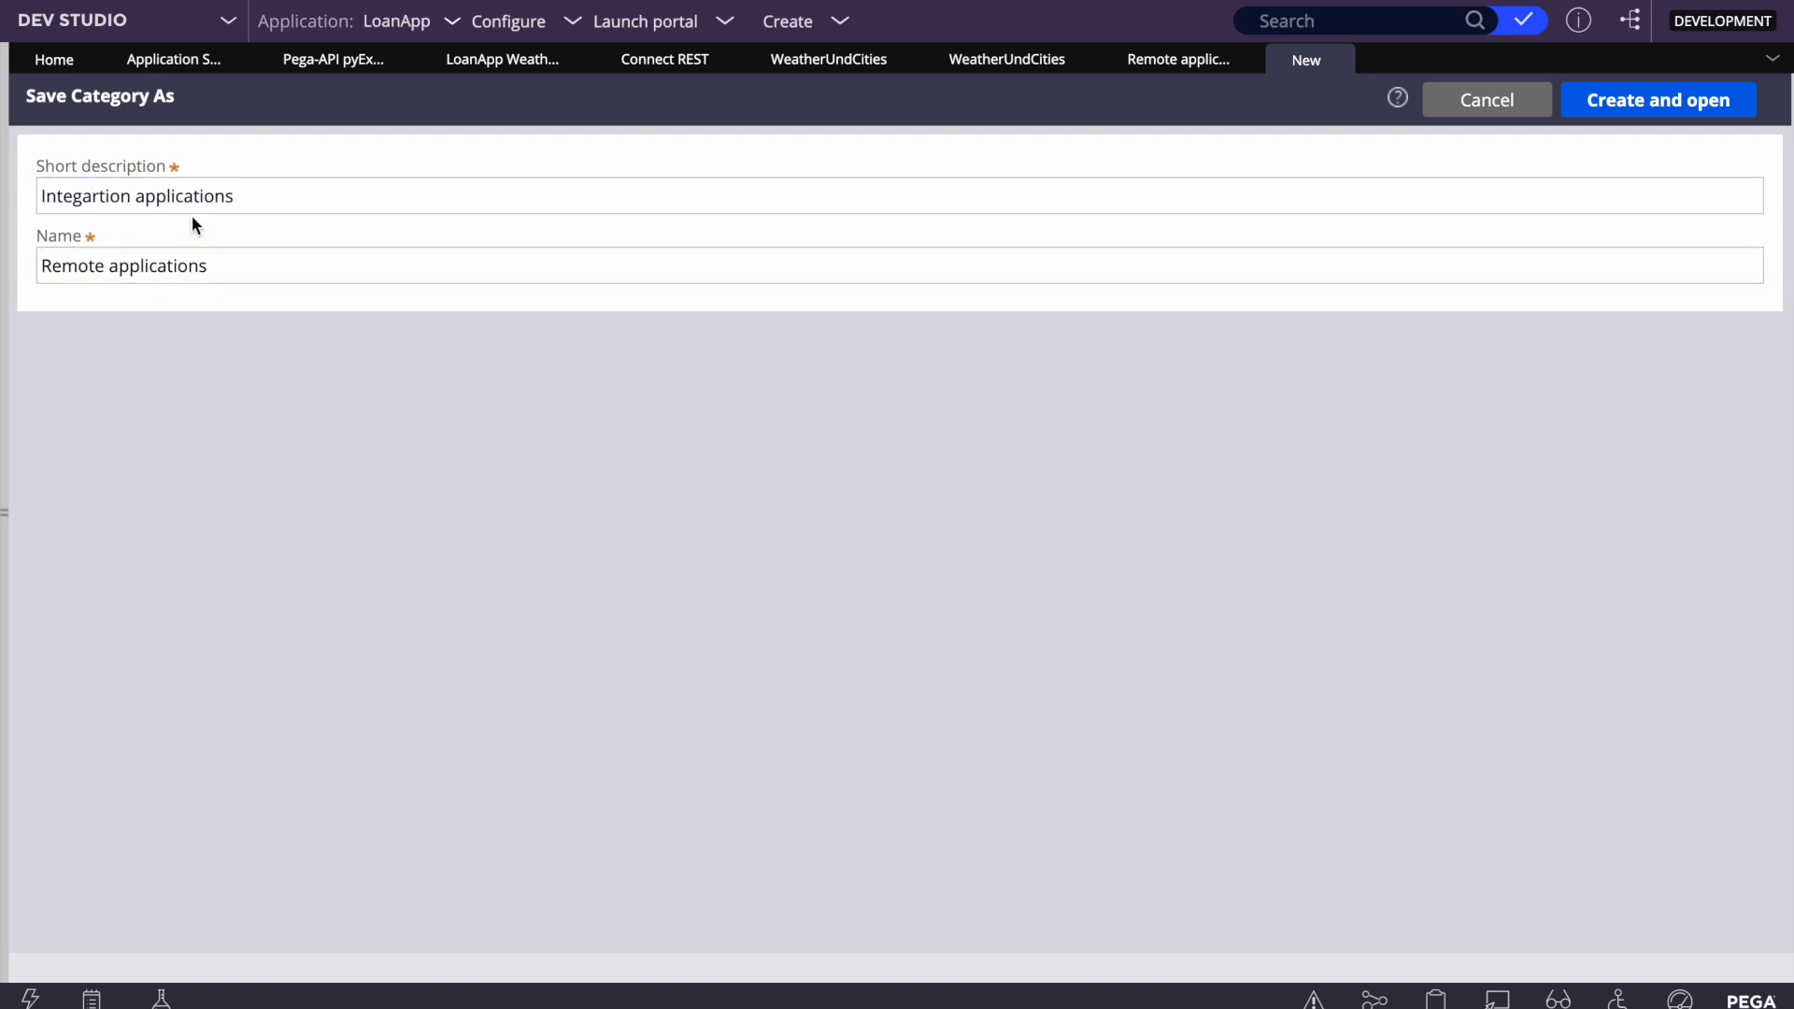
double_click(160, 196)
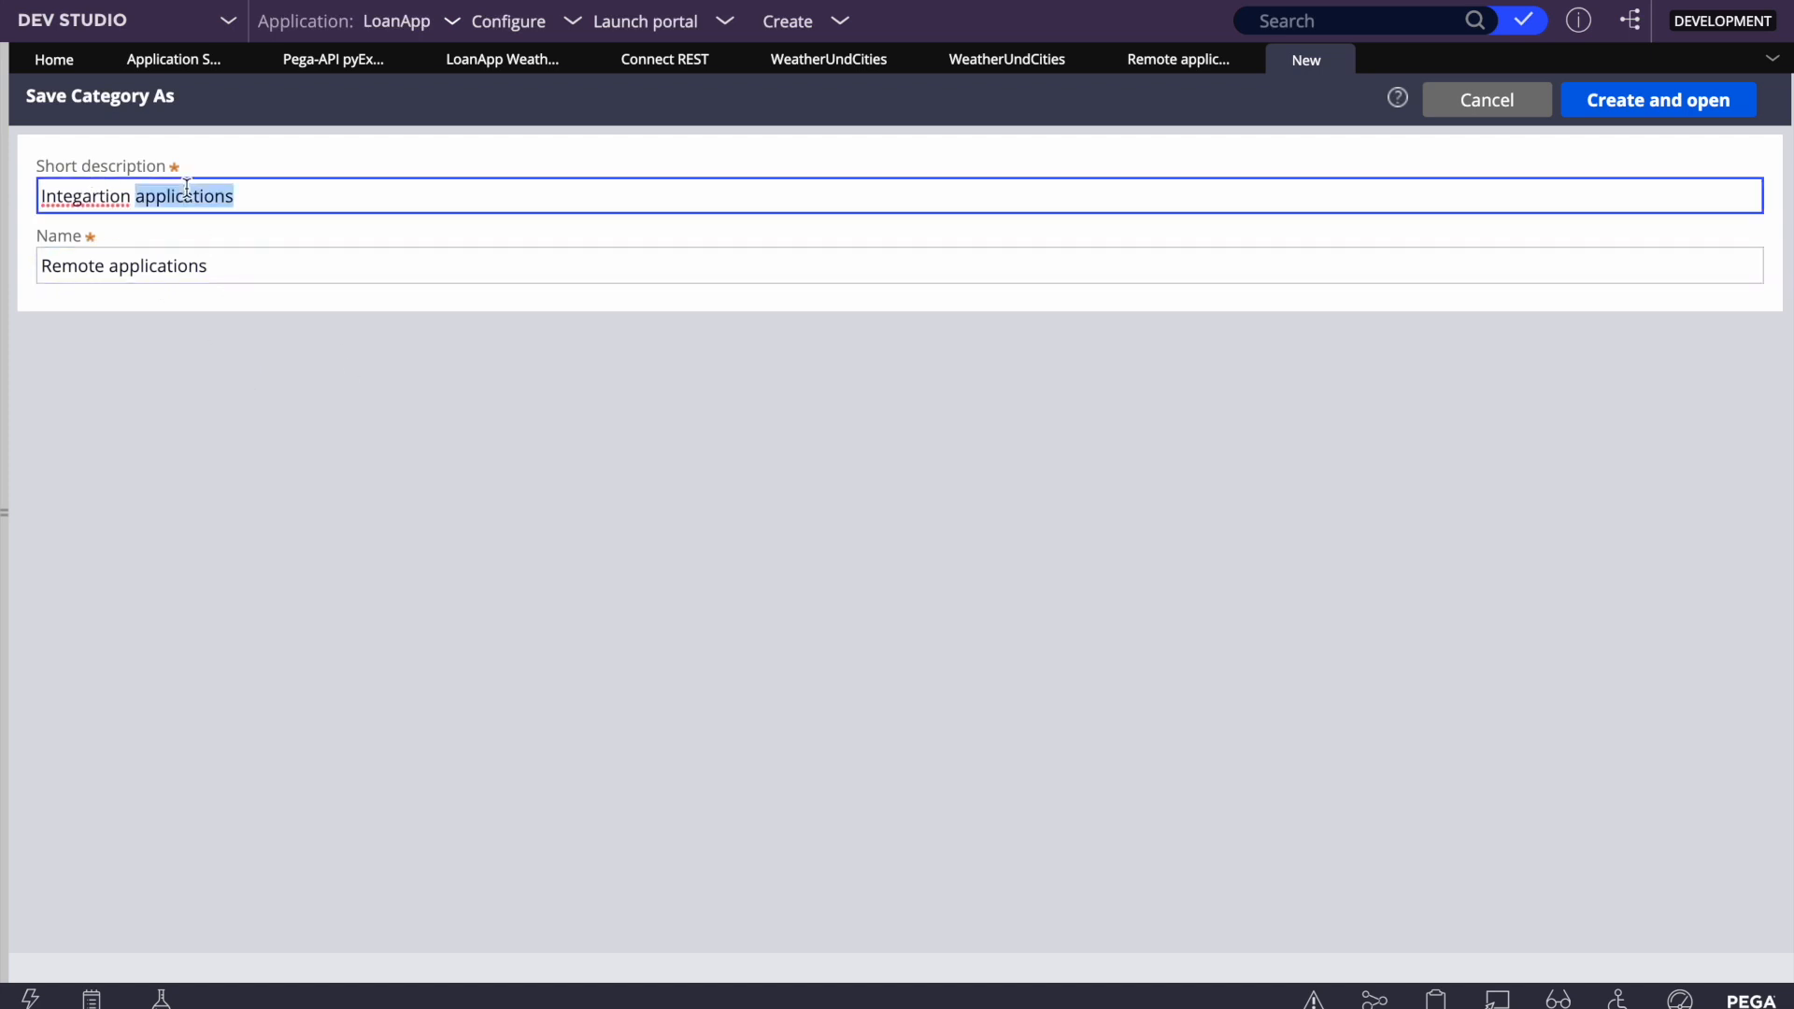
right_click(78, 198)
left_click(116, 214)
Set the copied category's name and short description both to Integration, and create and open it
double_click(103, 195)
key("ctrl+c")
double_click(68, 266)
key("ctrl+v")
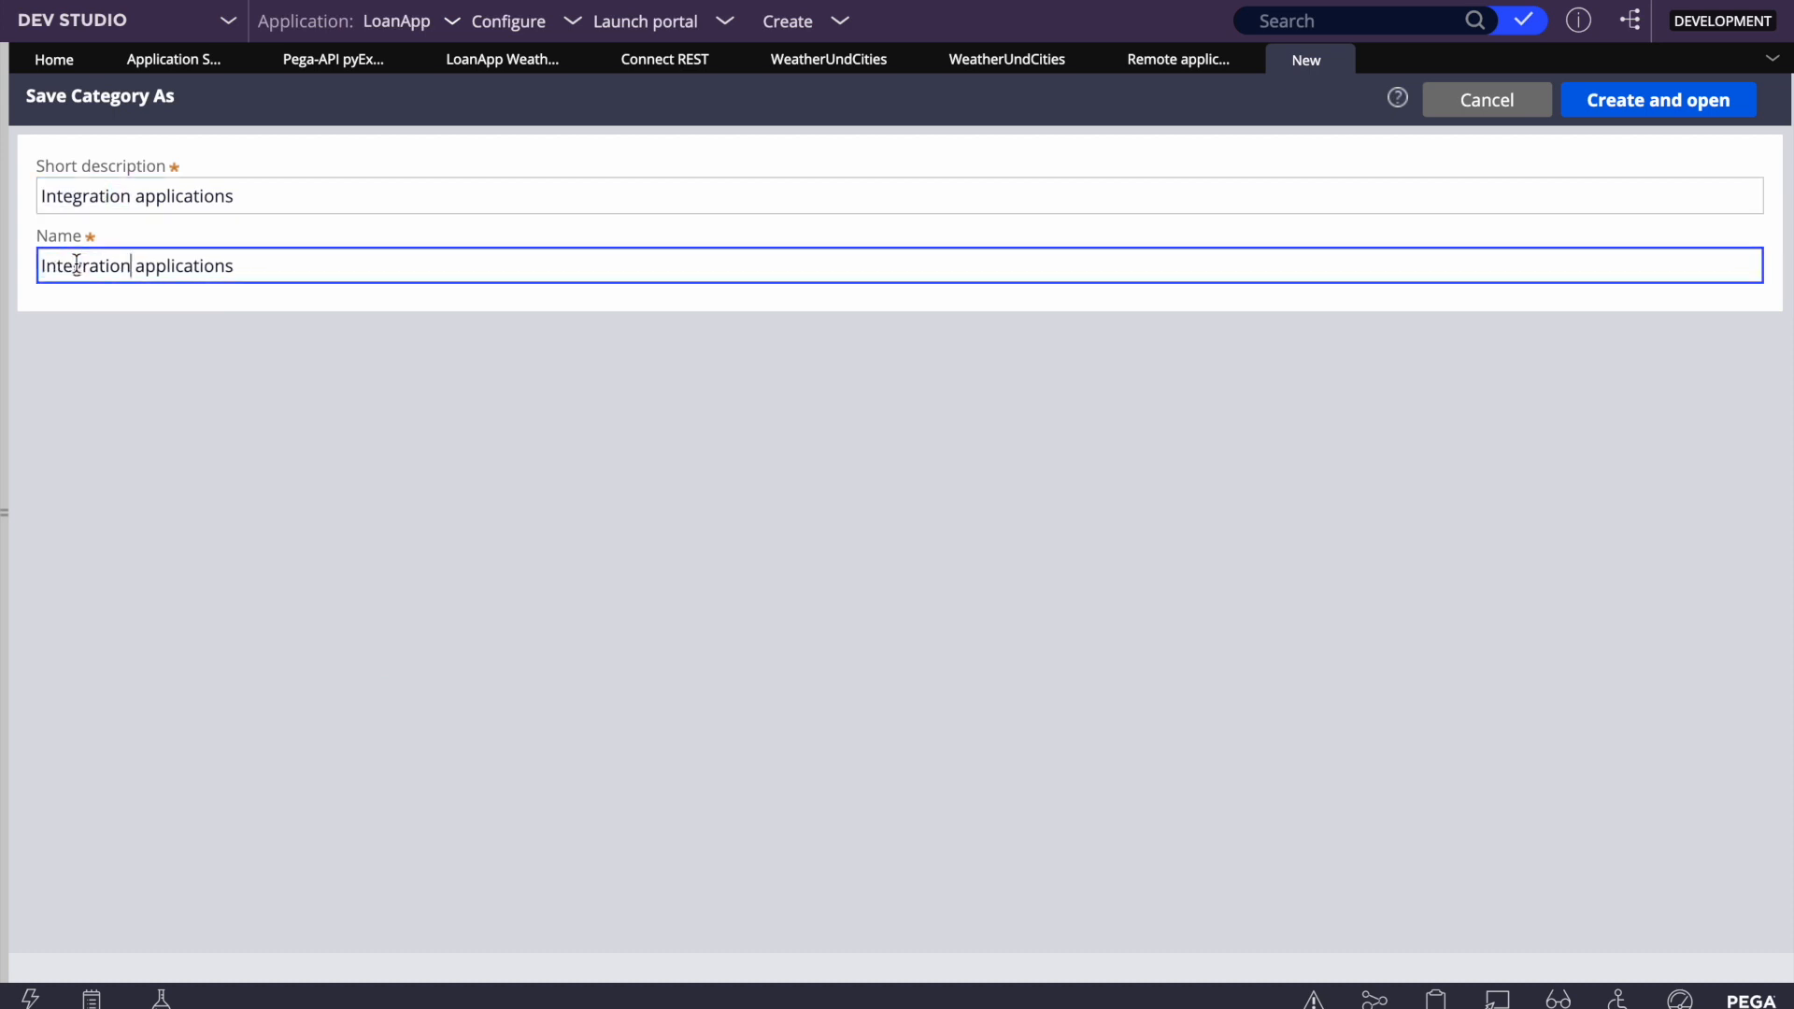
double_click(192, 269)
key("BackSpace")
double_click(197, 194)
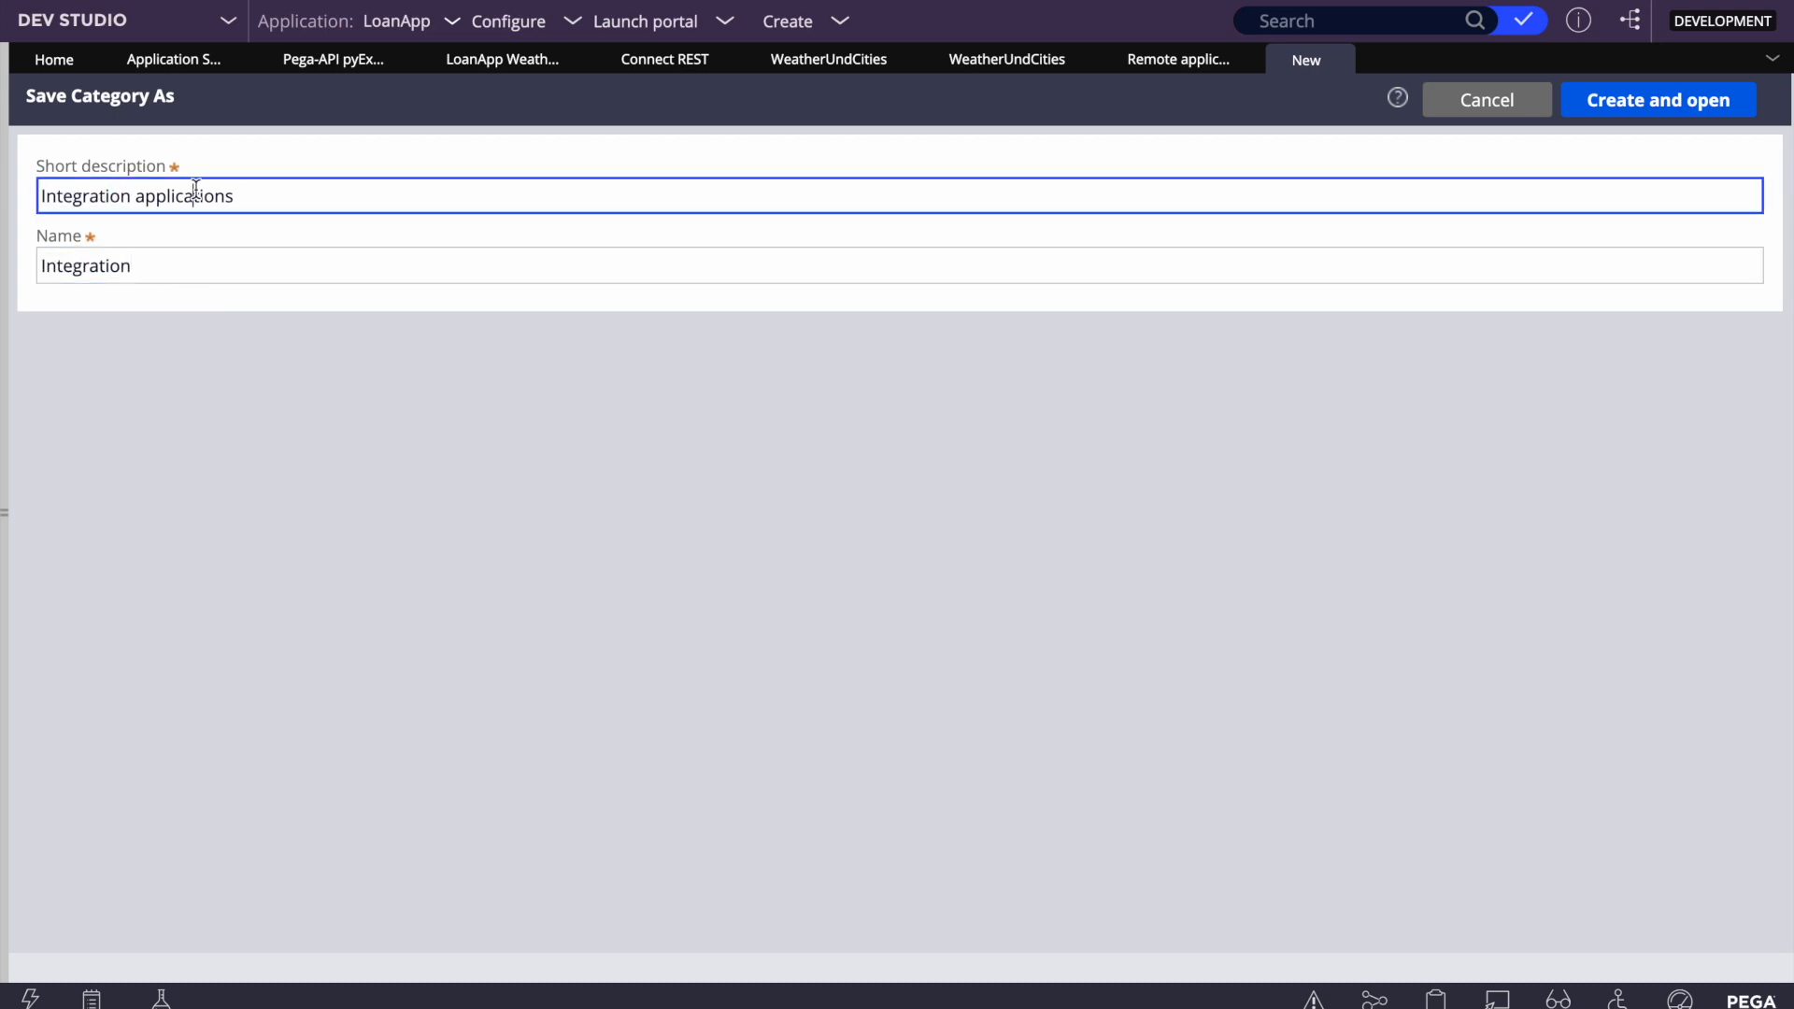
key("BackSpace")
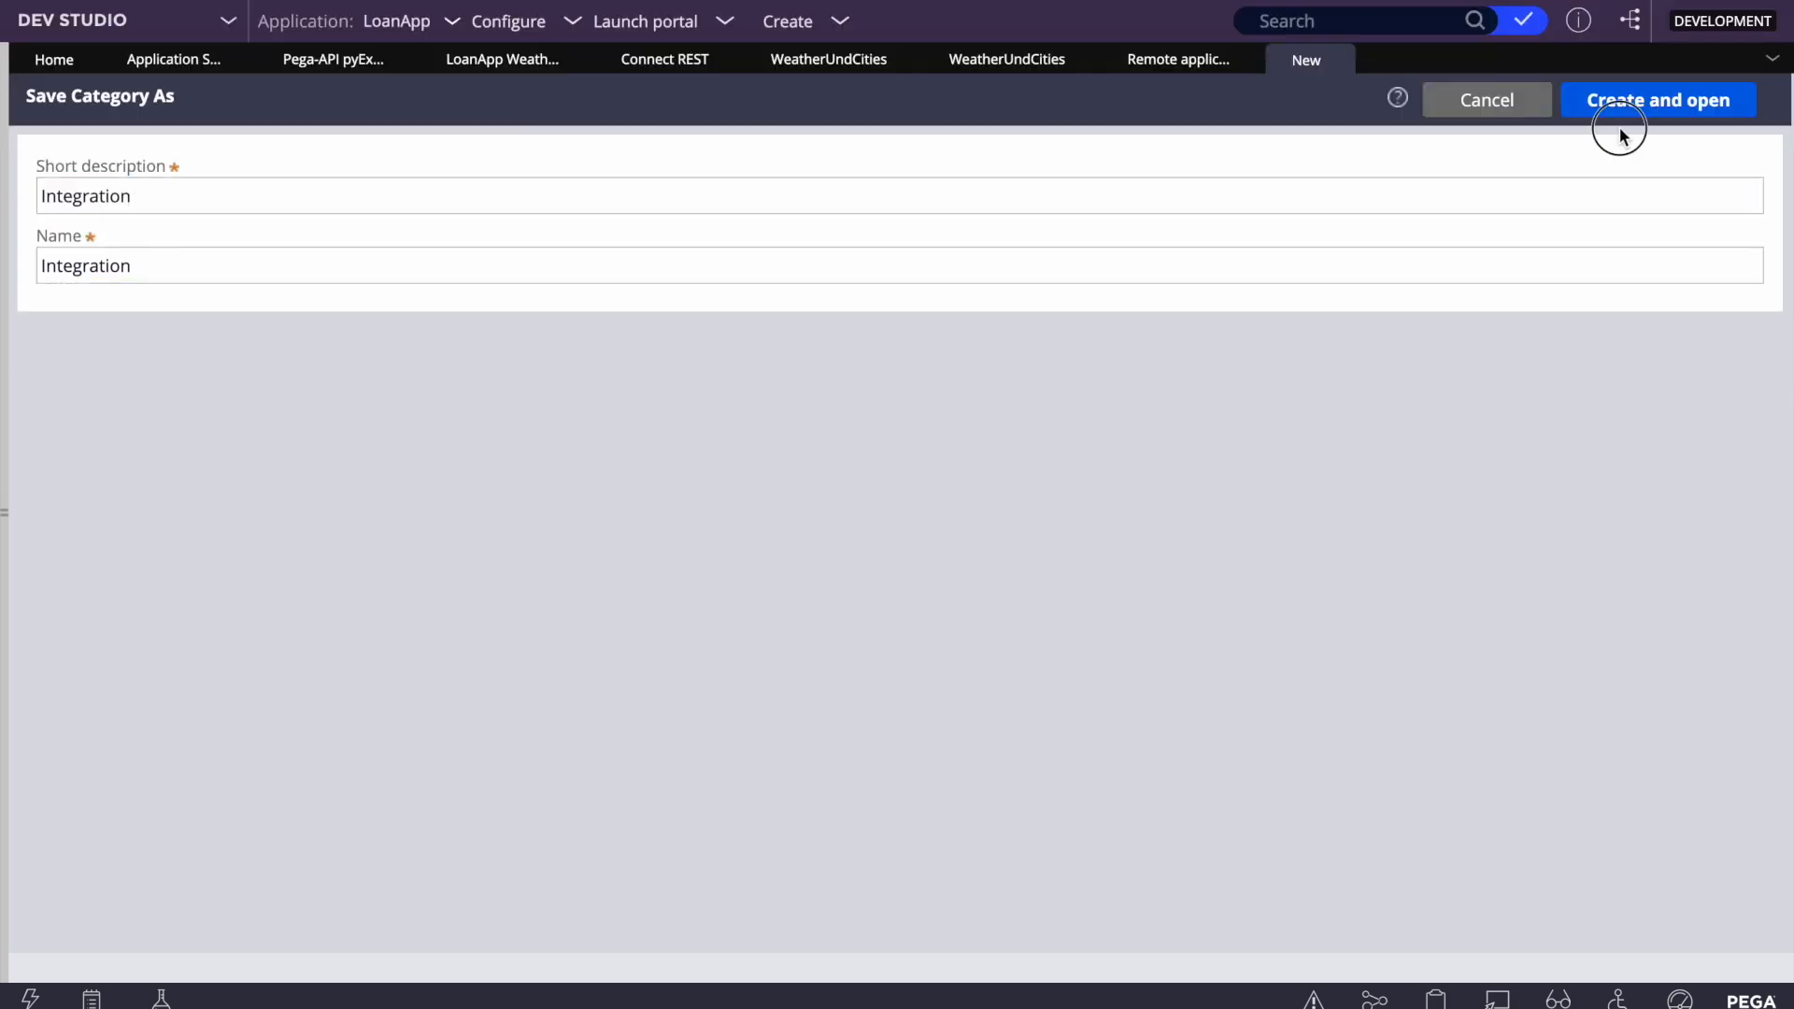
left_click(1624, 104)
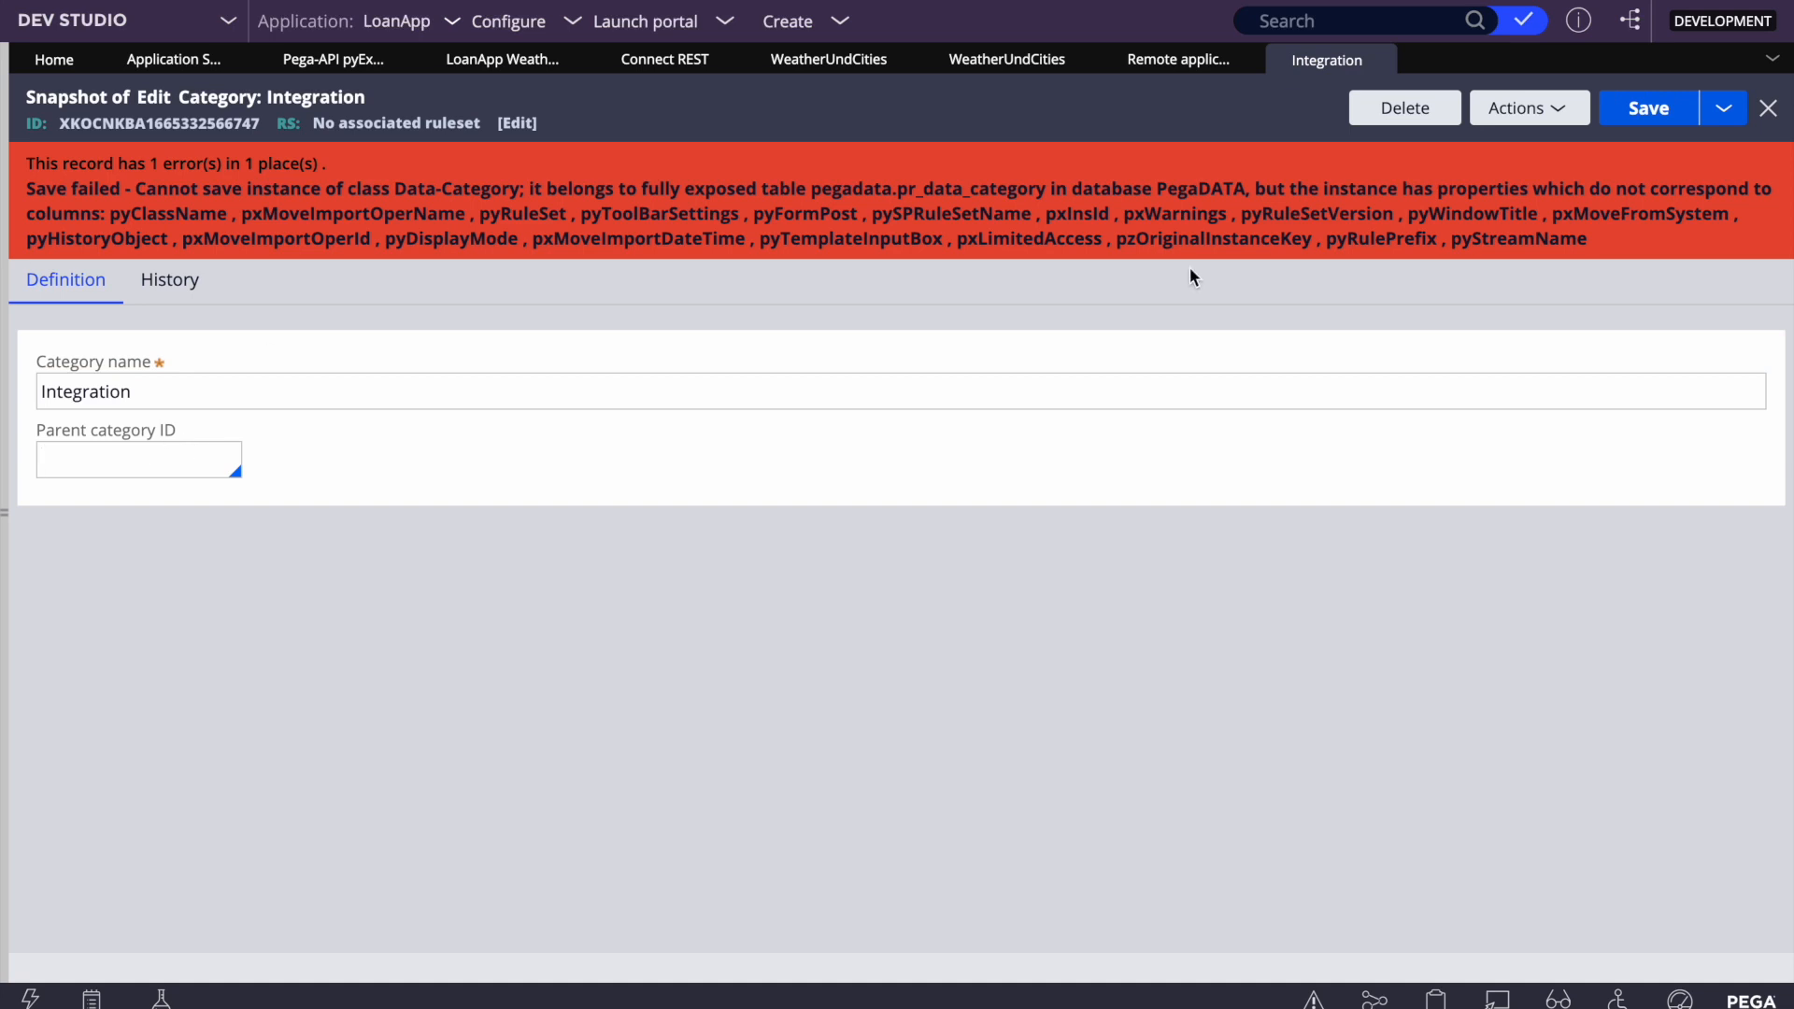
Save the Integration category and close both category records to return to the WeatherEndPoint setting
left_click(1648, 109)
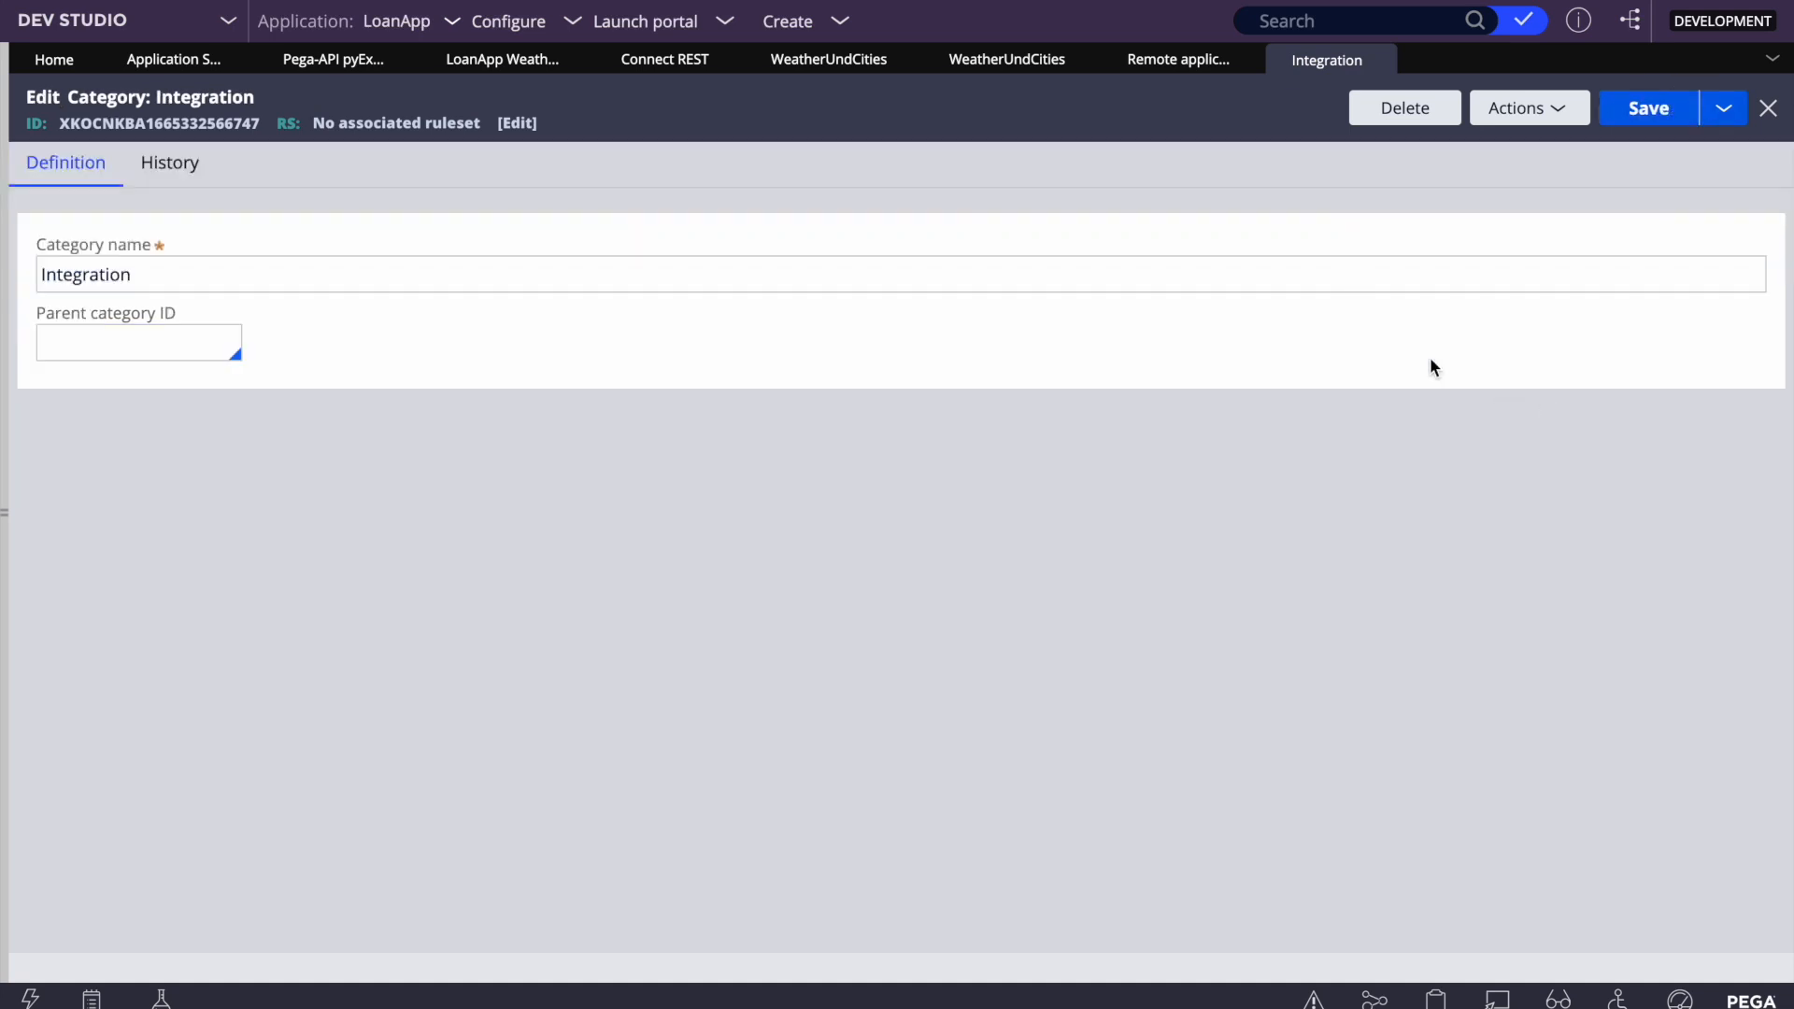
left_click(1380, 62)
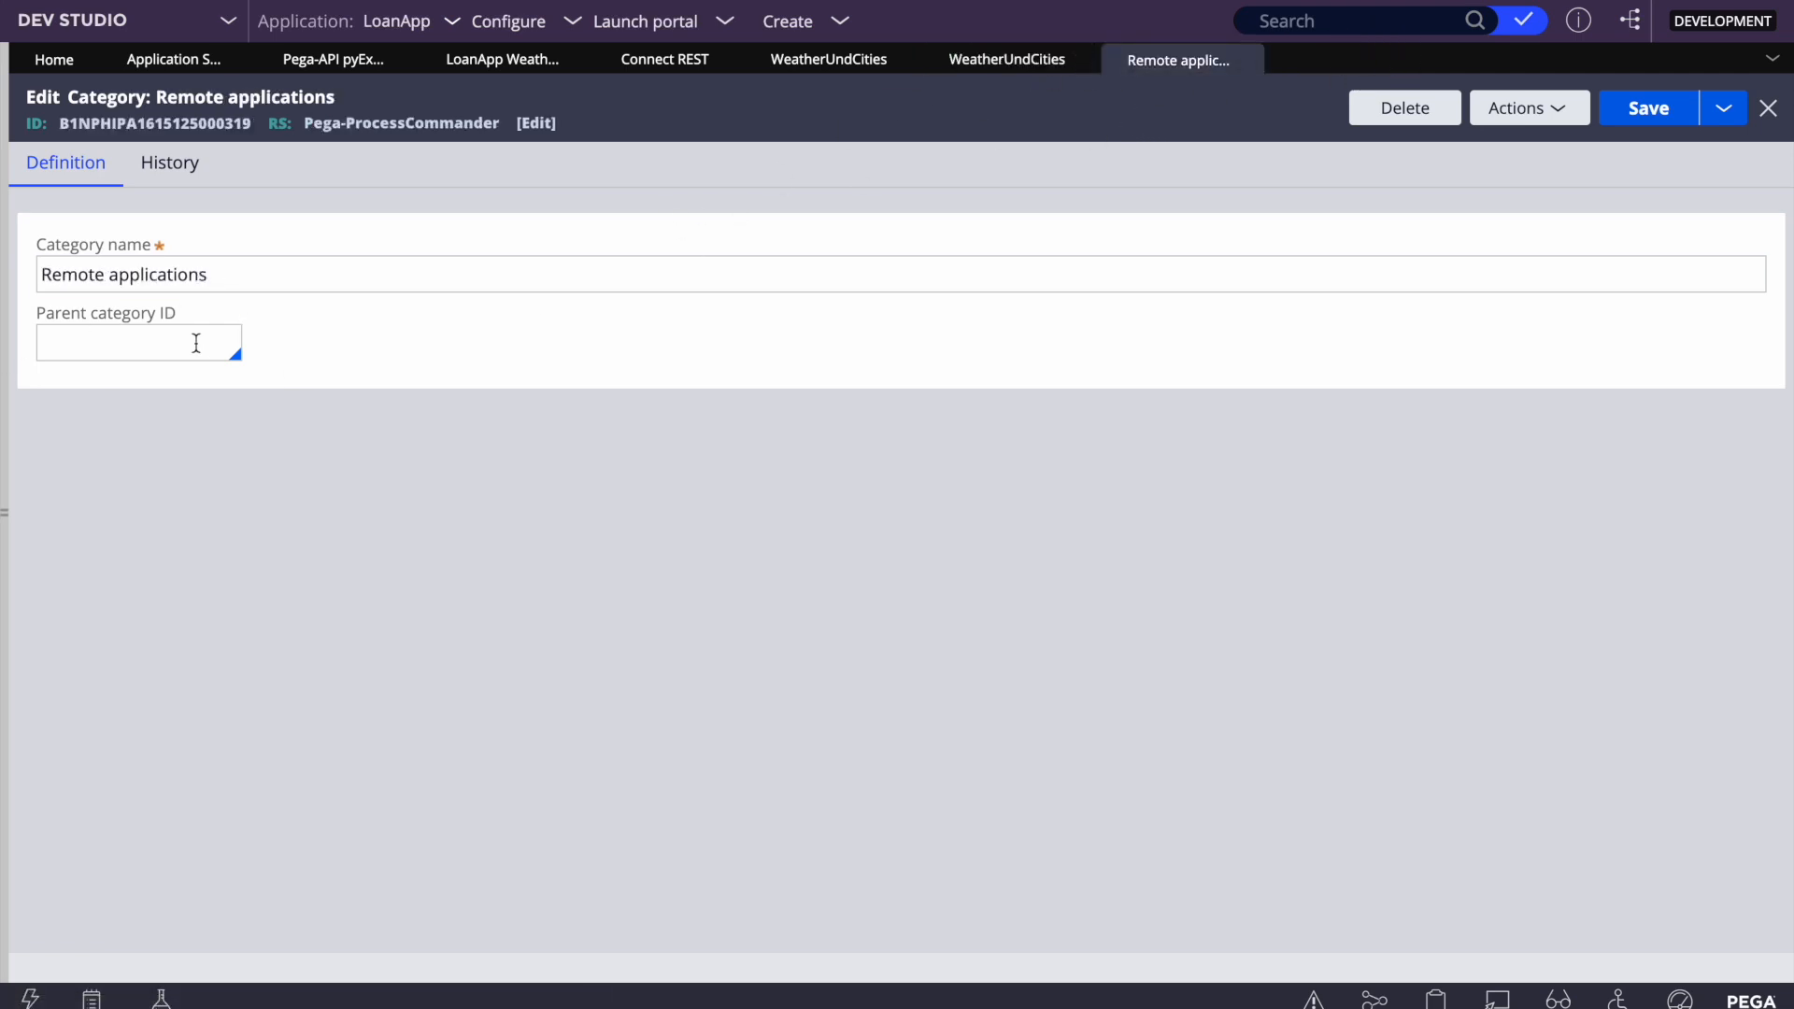
left_click(1246, 61)
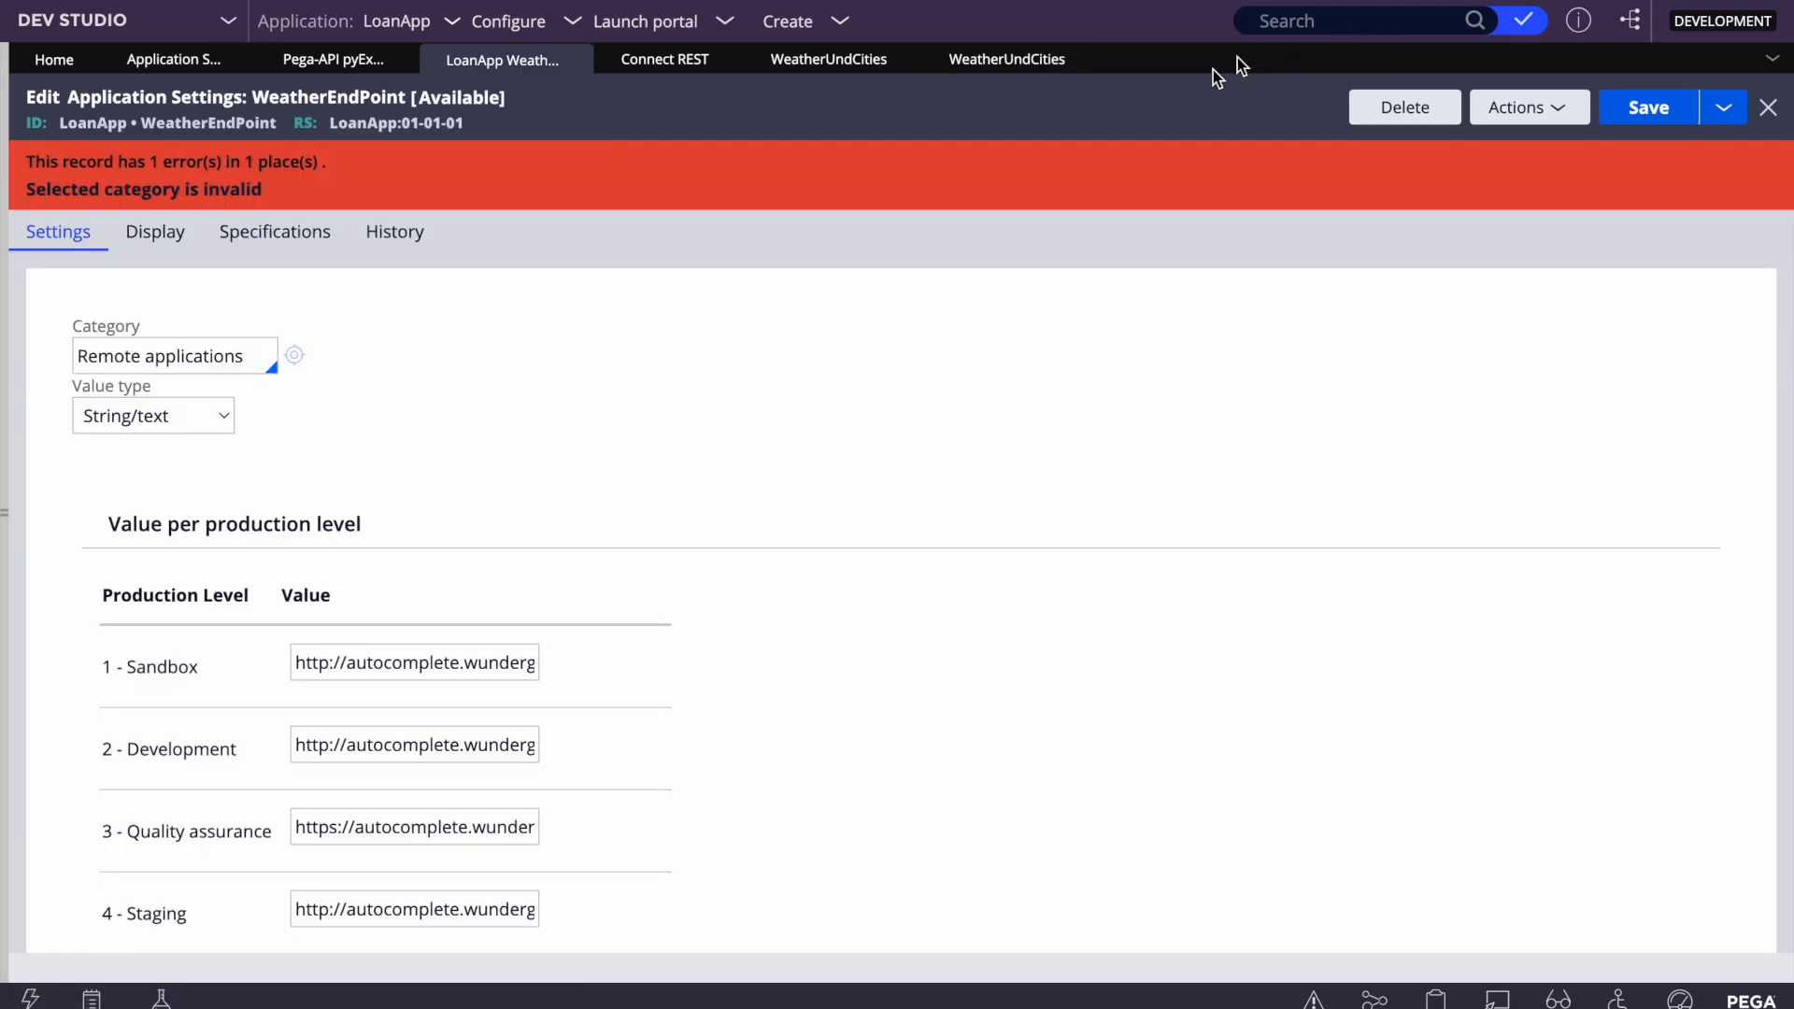
Set the WeatherEndPoint setting's category to Integration and save the record
triple_click(192, 353)
key("BackSpace")
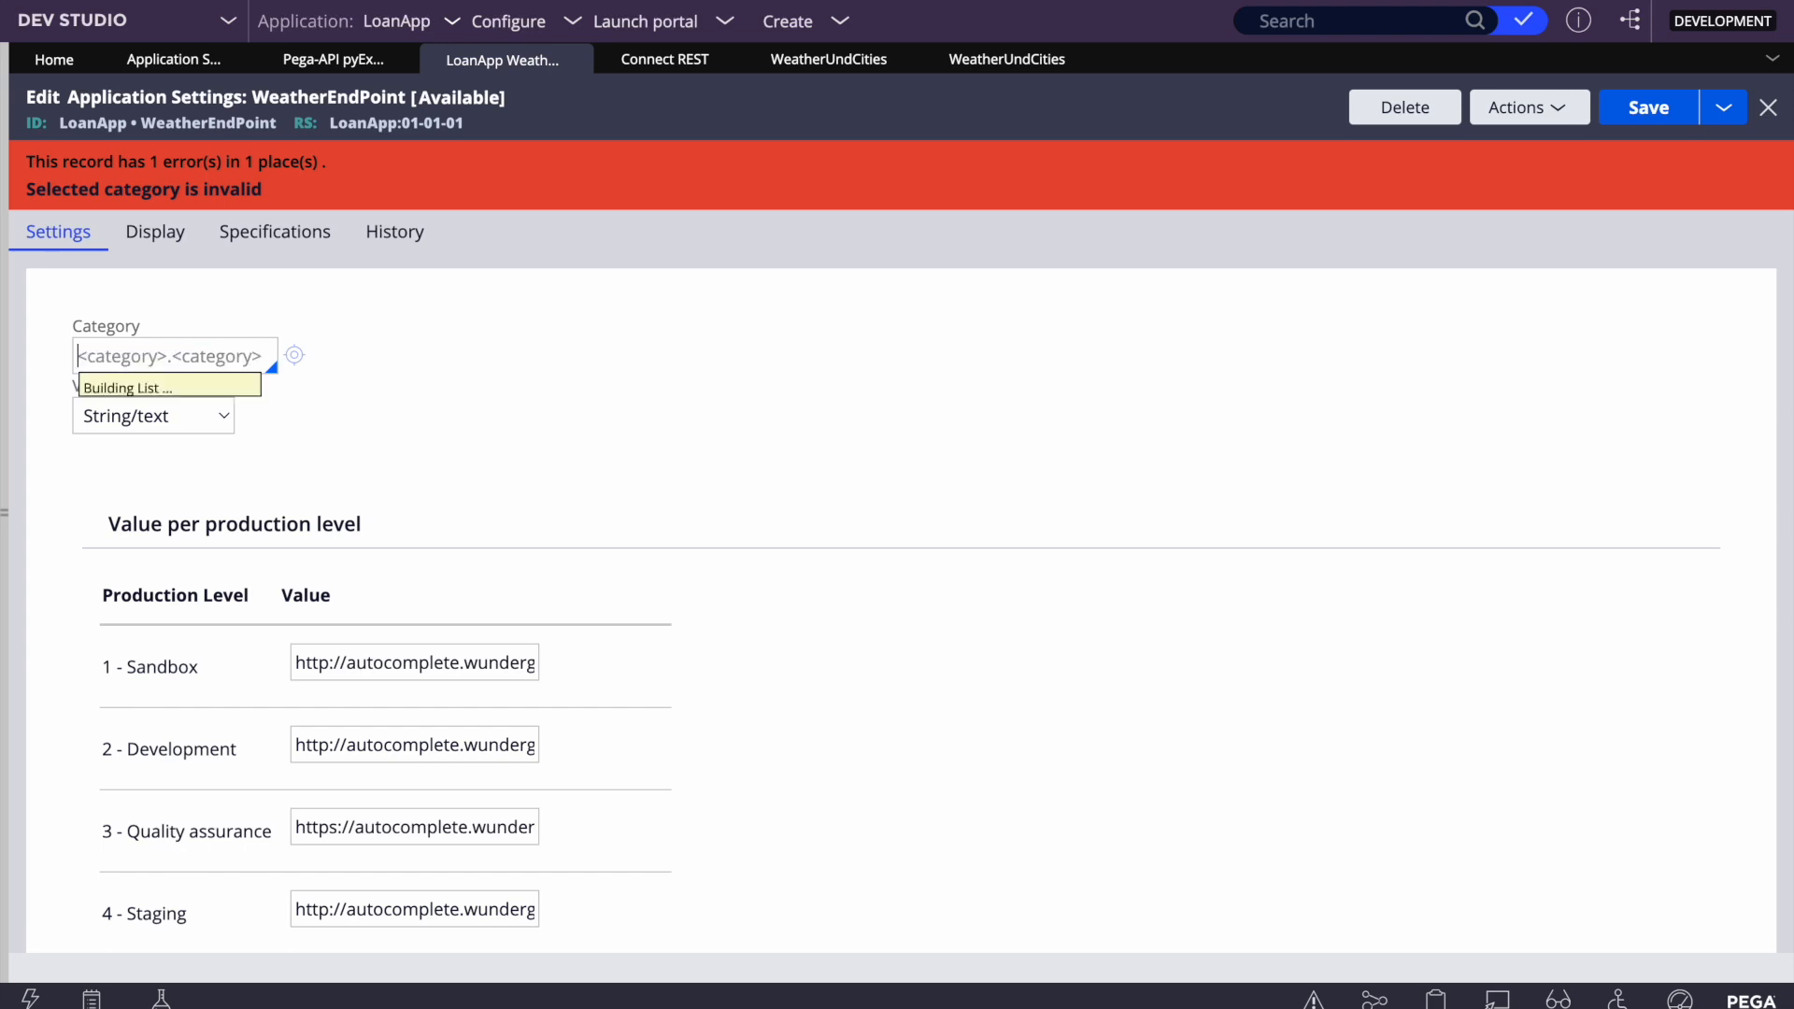
left_click(114, 382)
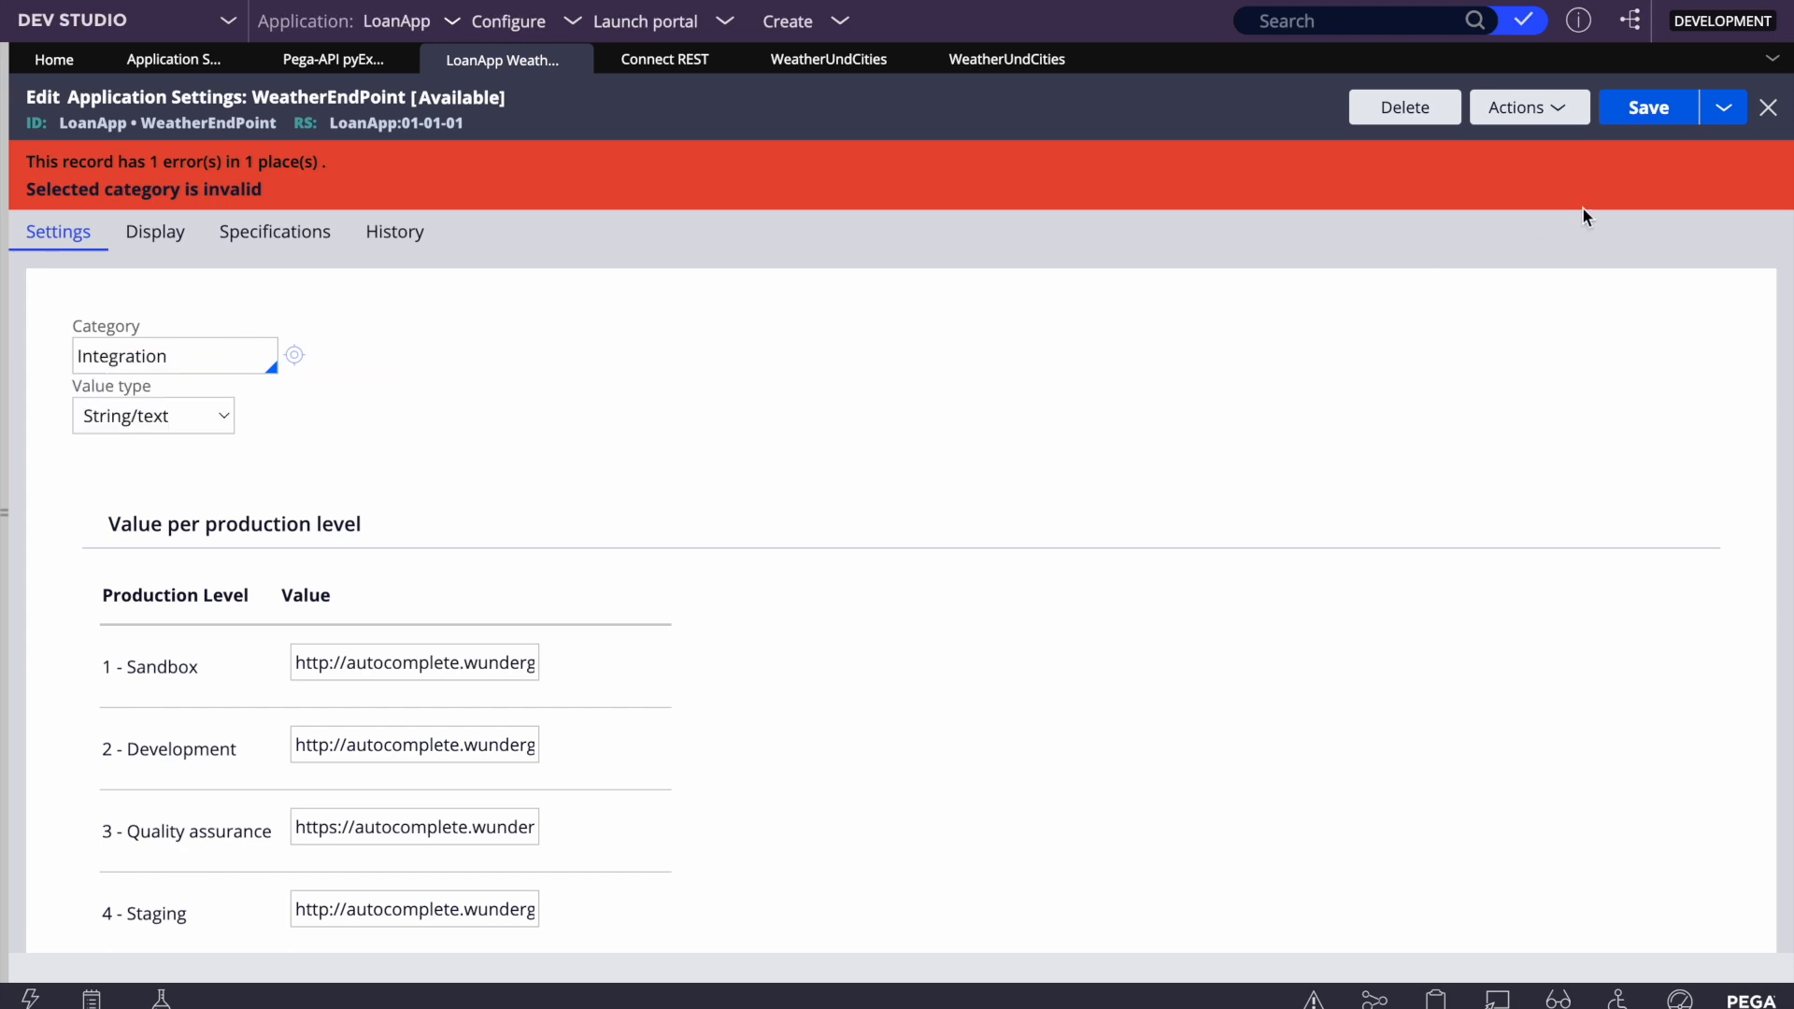
left_click(1644, 107)
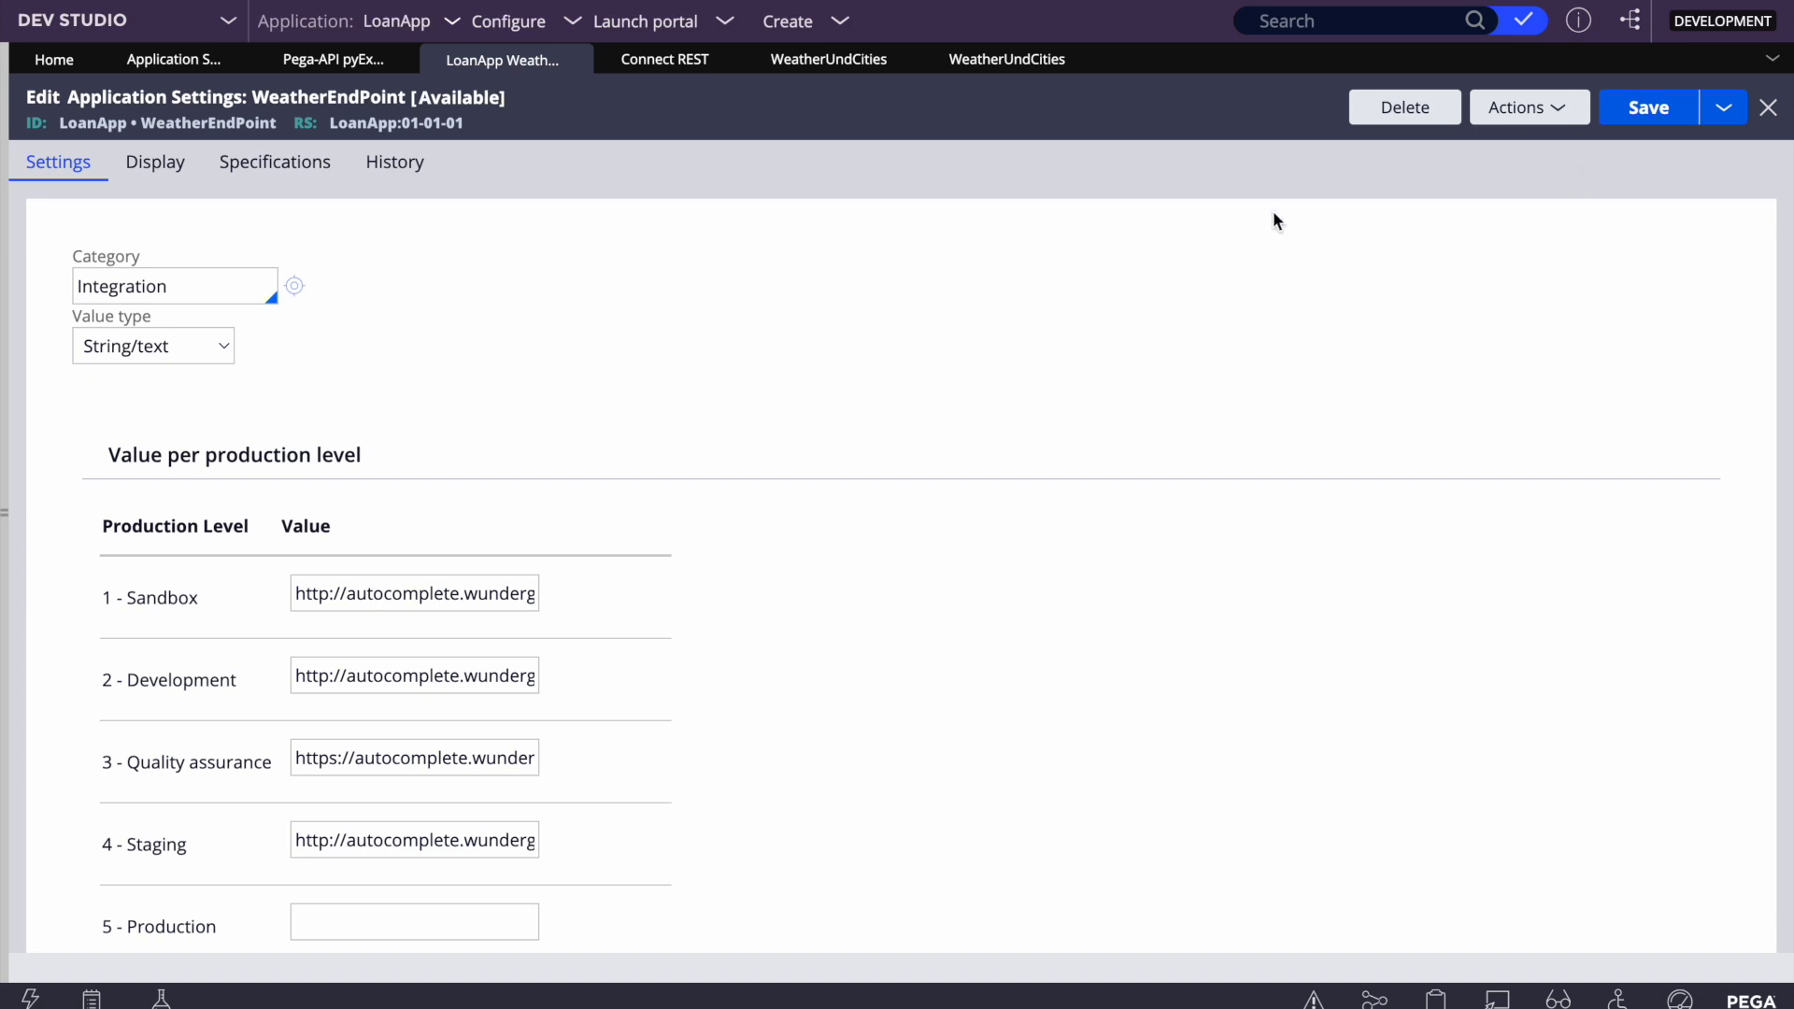
Check the application setting used as the WeatherUndCities connector's base URL and the system's current environment
left_click(981, 62)
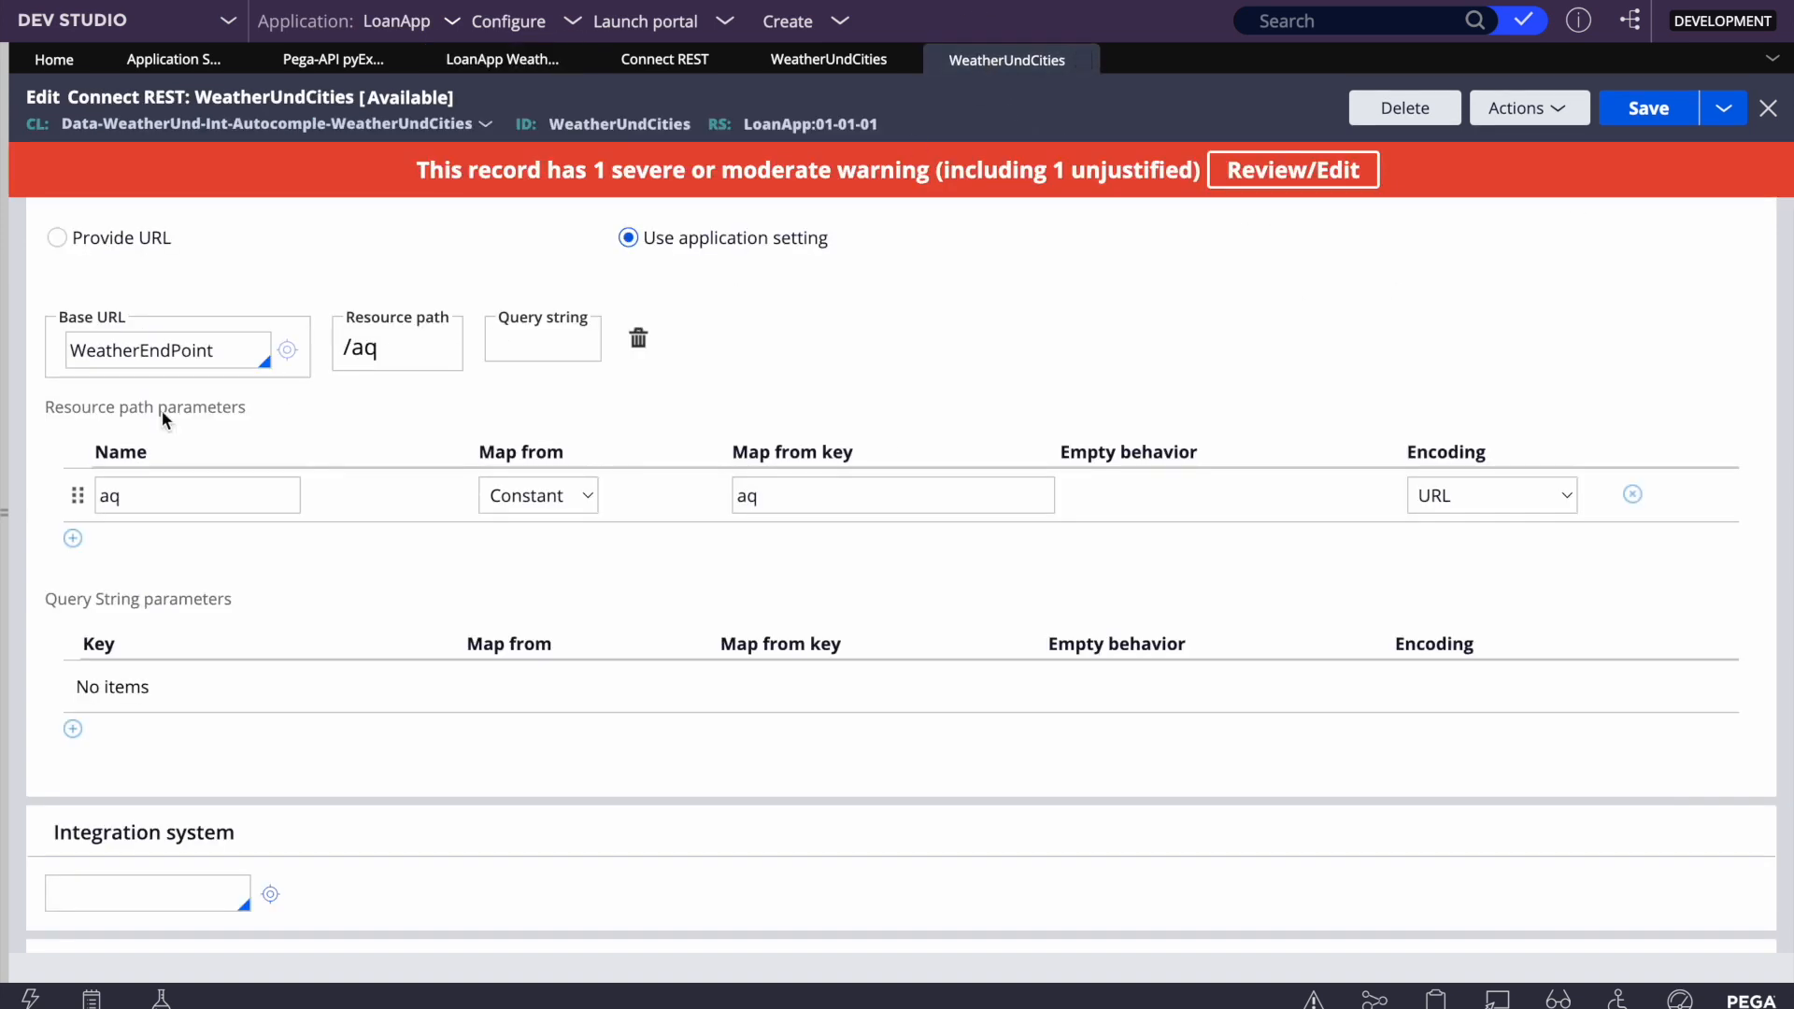
double_click(140, 353)
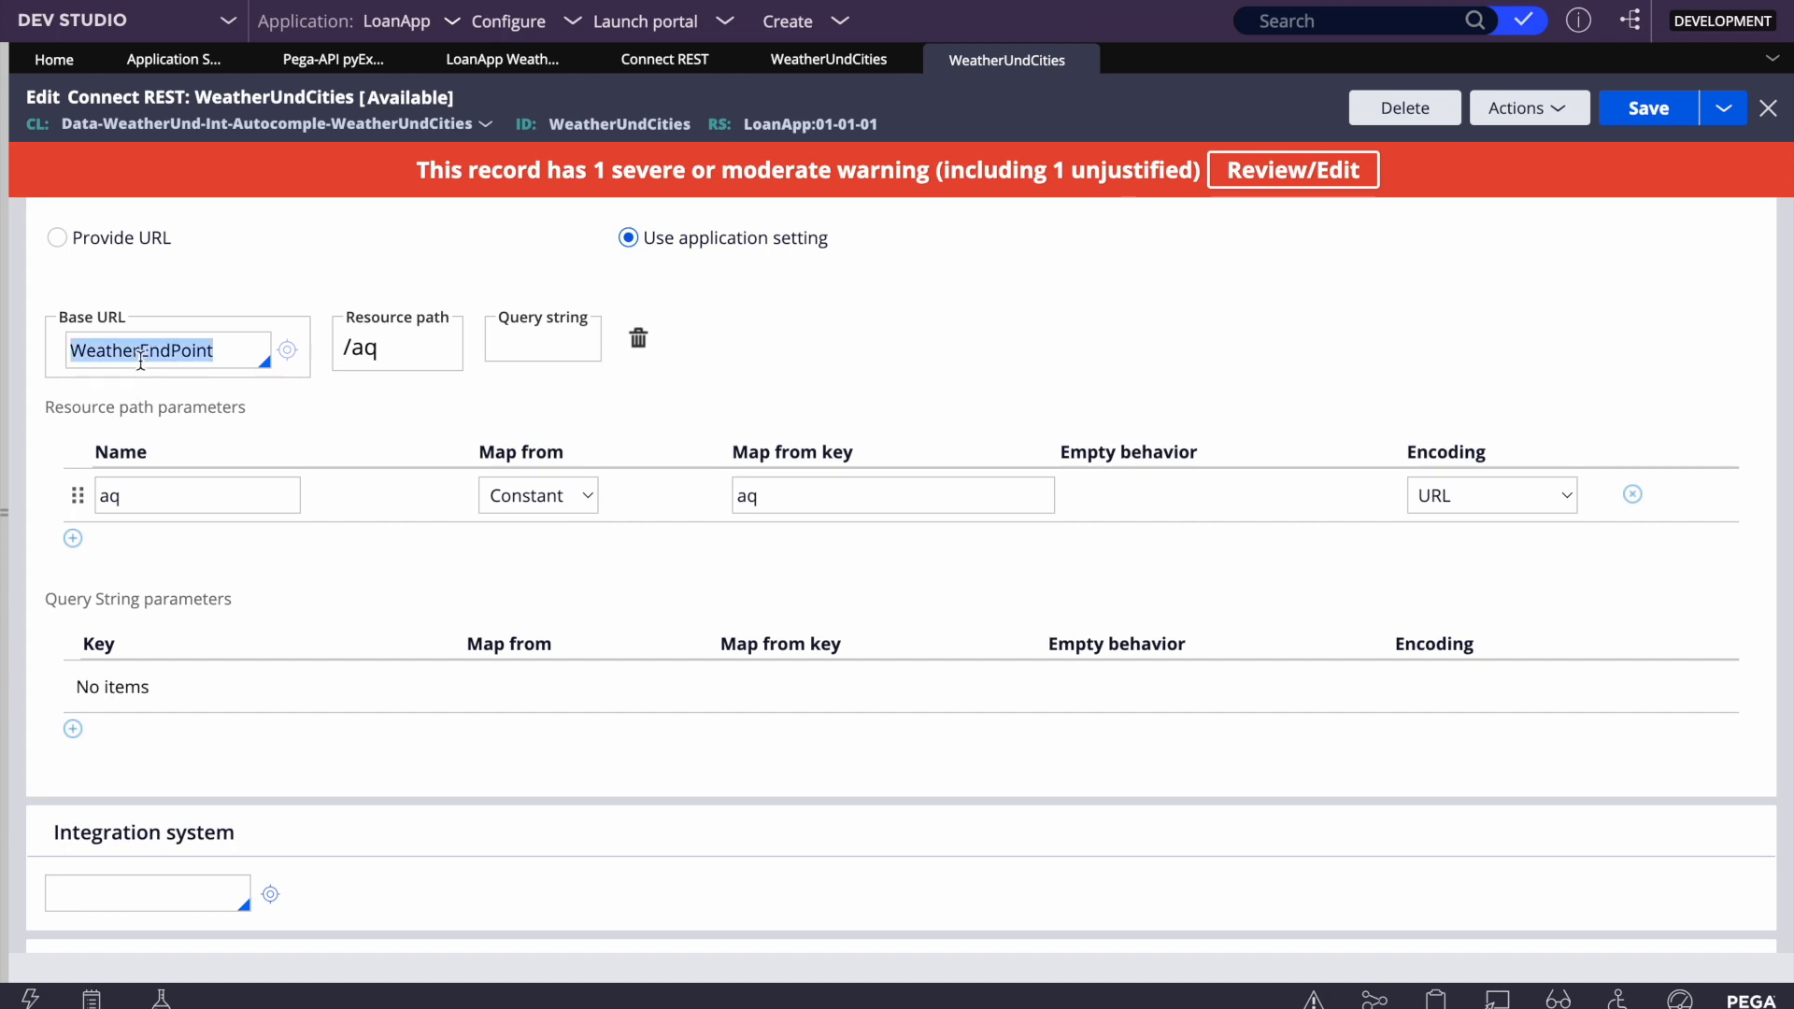
left_click(1722, 40)
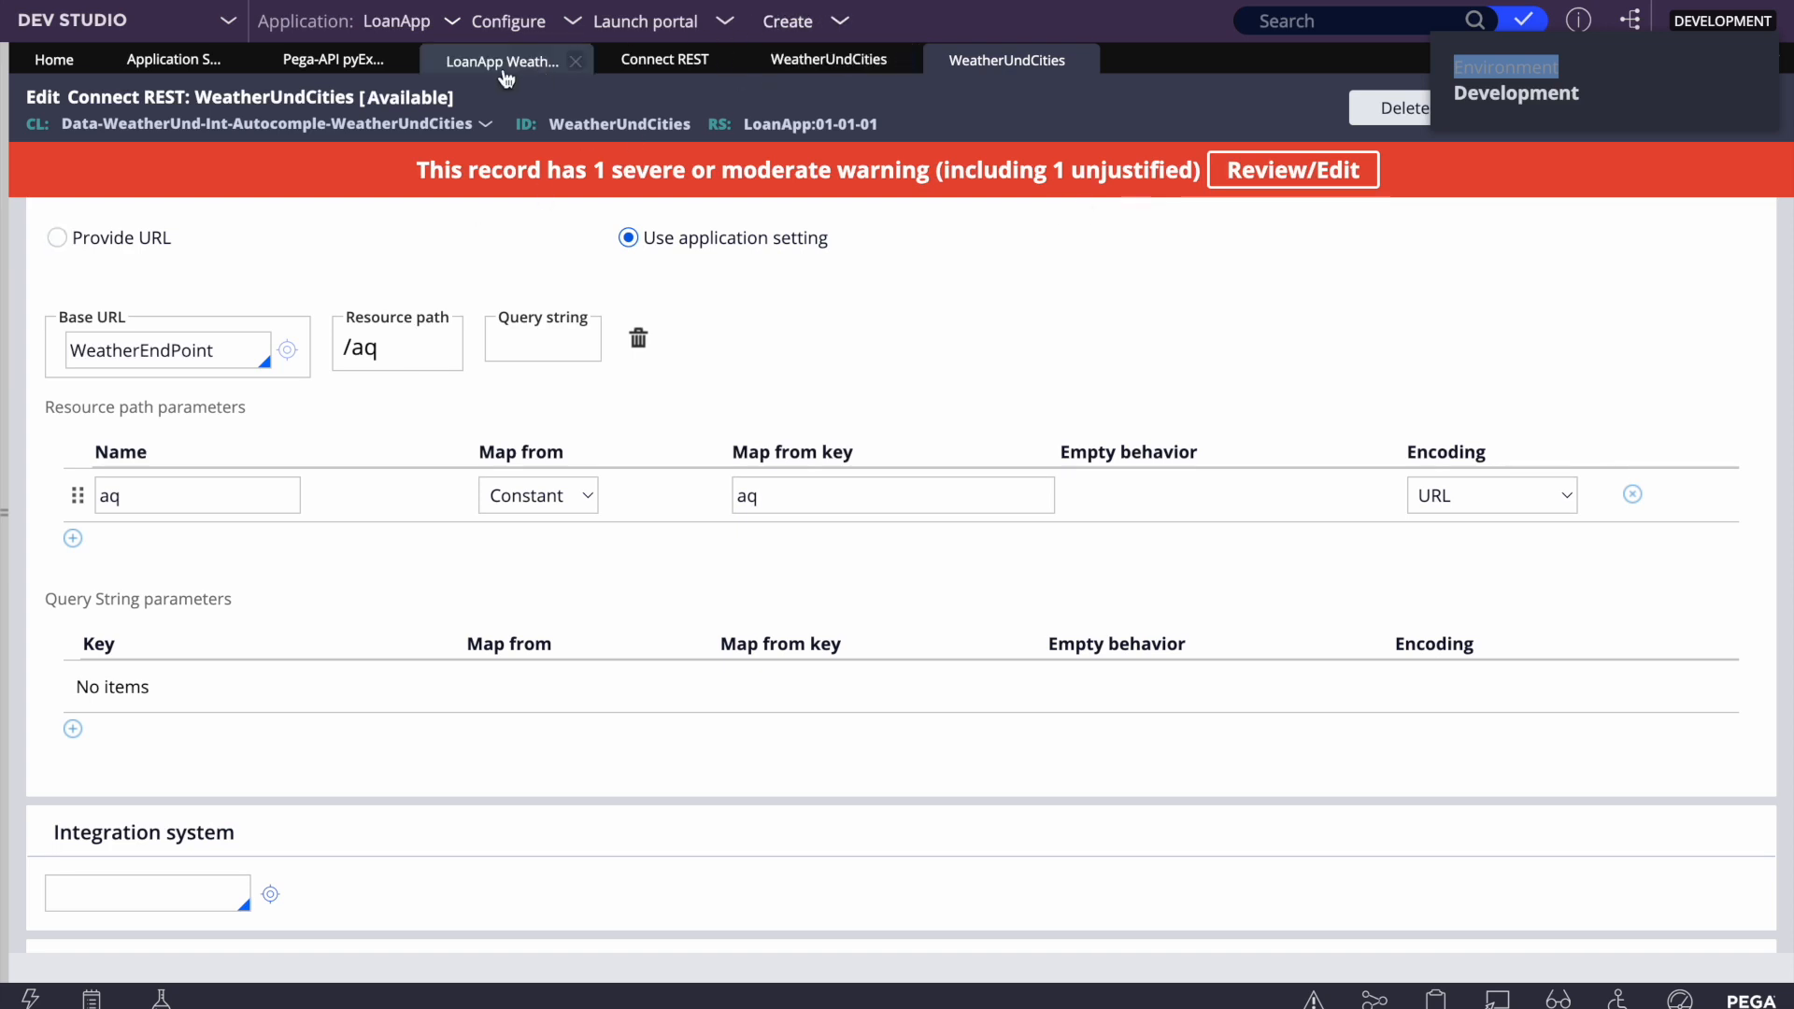
left_click(461, 70)
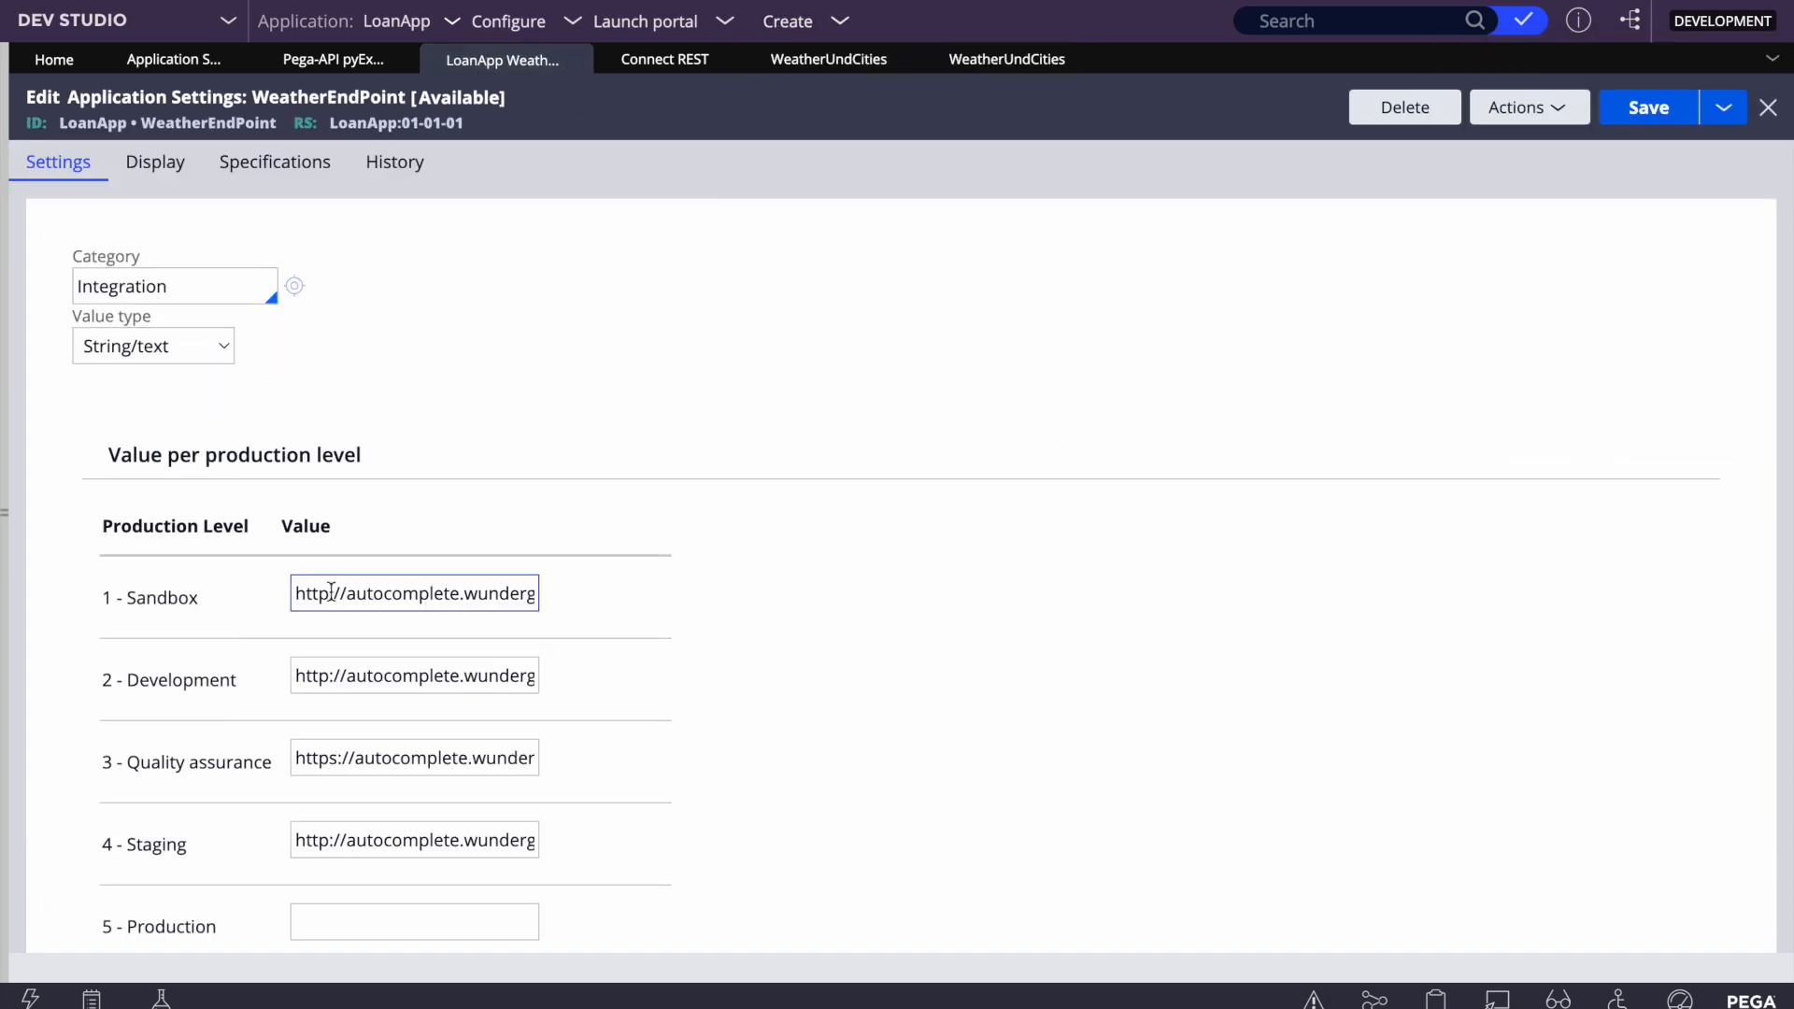
left_click(329, 674)
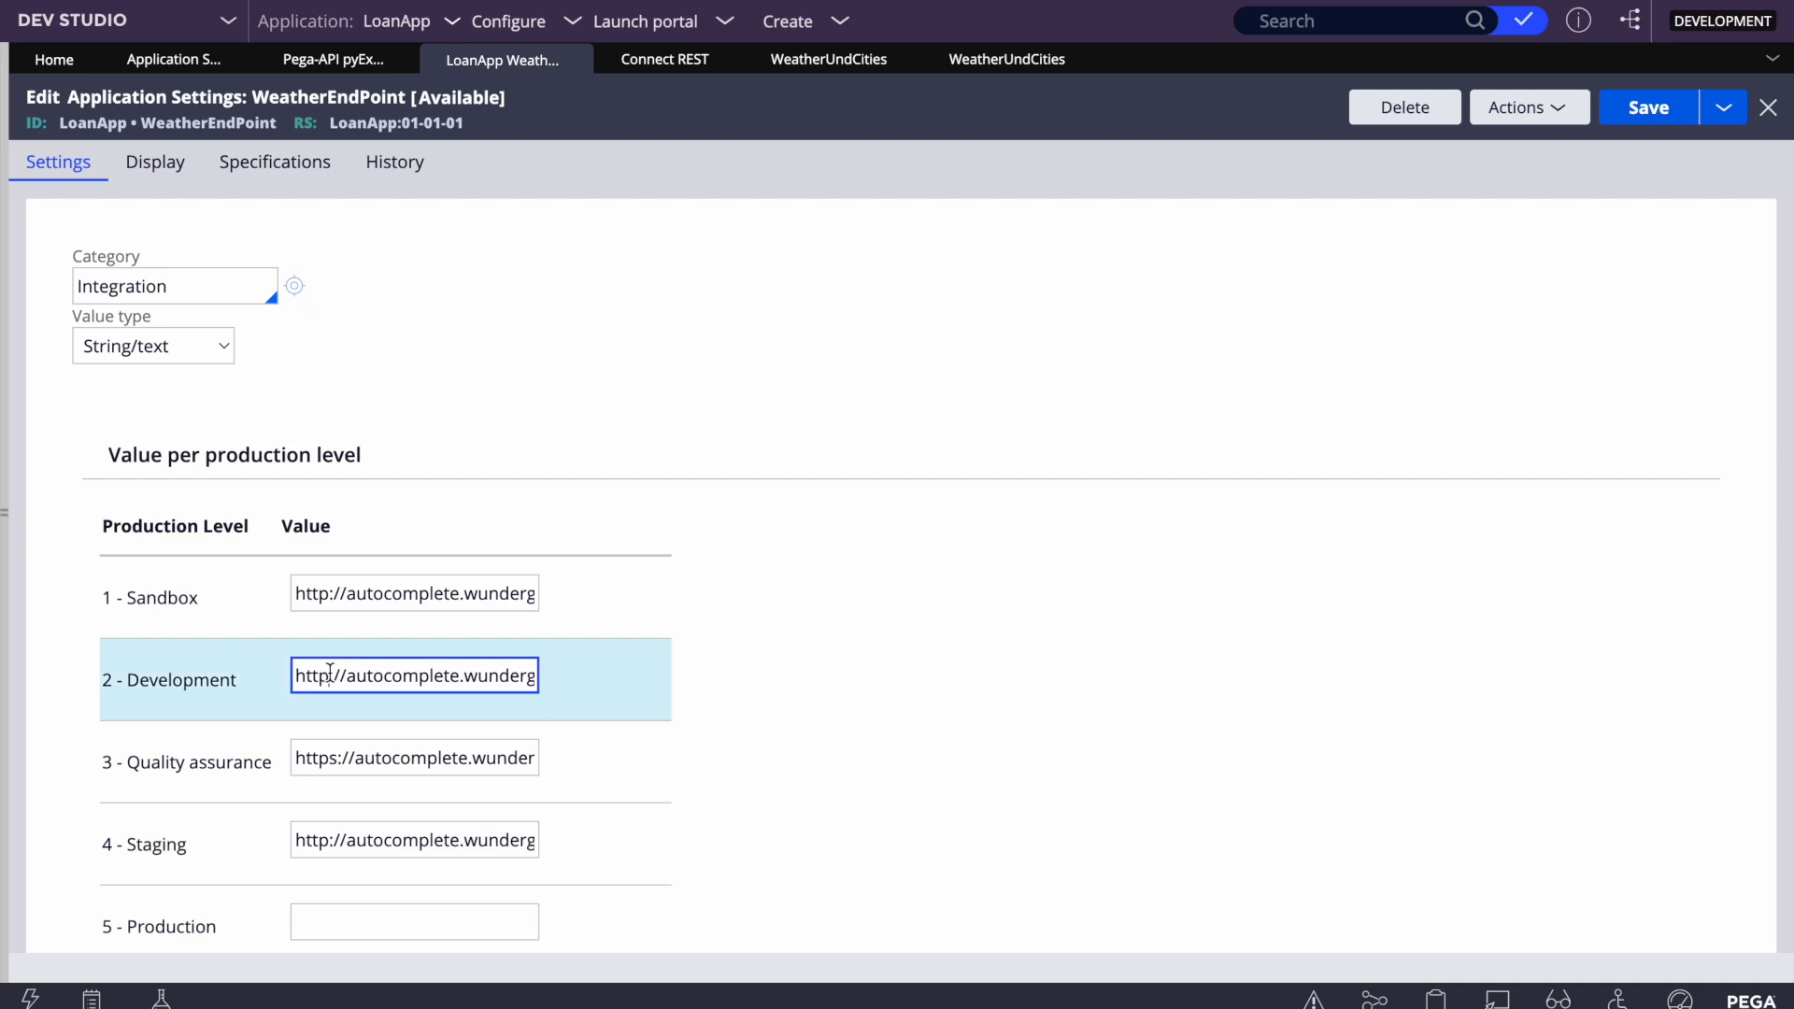
type("s://Dev")
left_click(1650, 120)
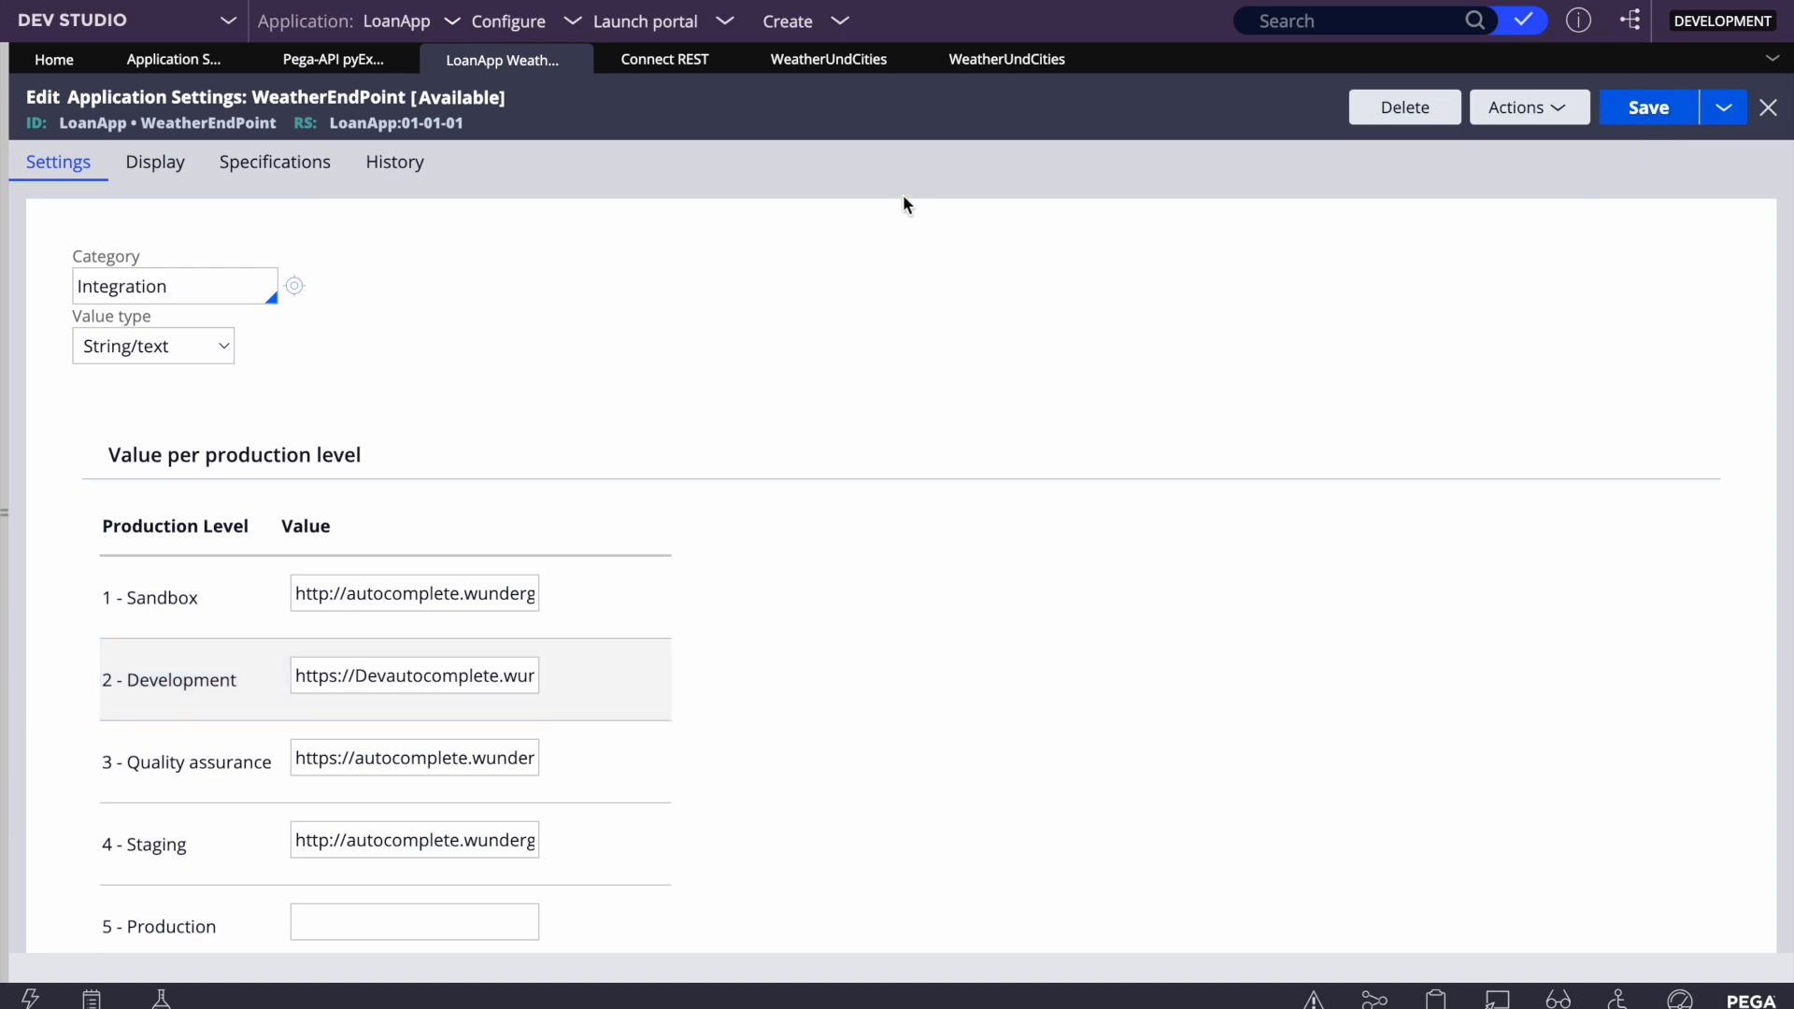
Run a connectivity test on the WeatherUndCities connector and examine the service URL tested
left_click(688, 61)
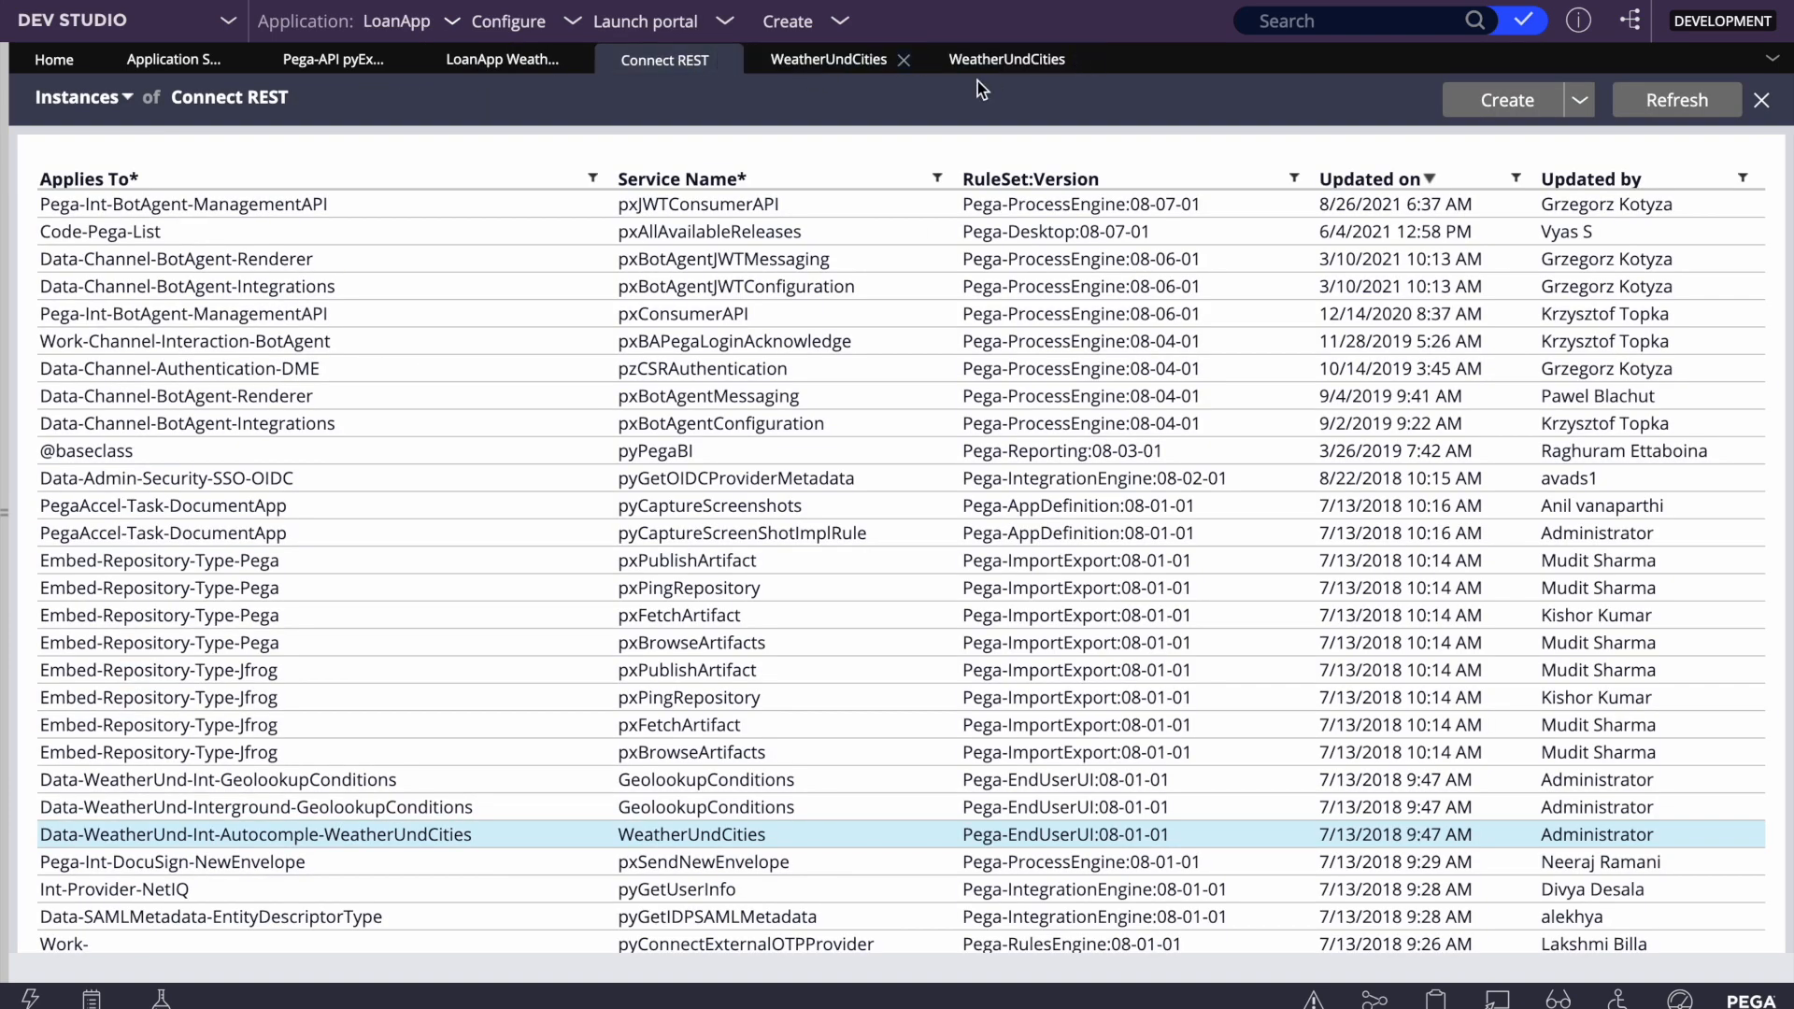
left_click(991, 60)
scroll(729, 617, "down", 10)
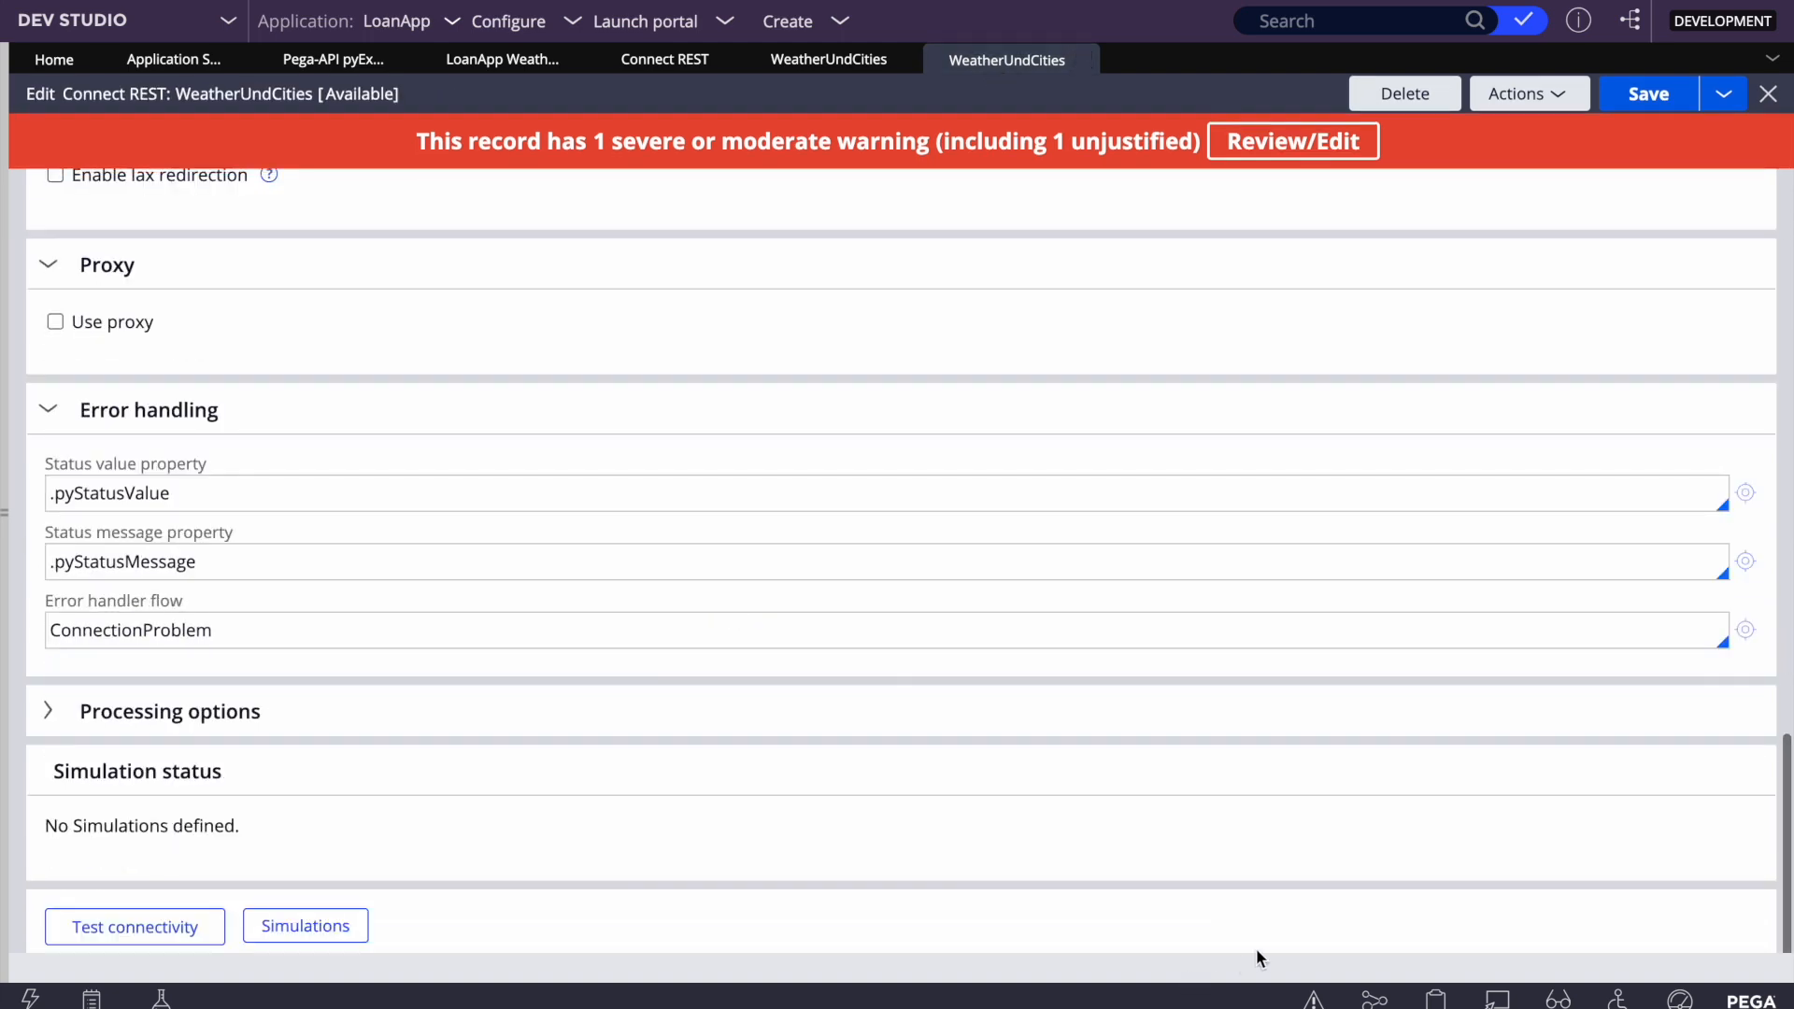
left_click(1375, 998)
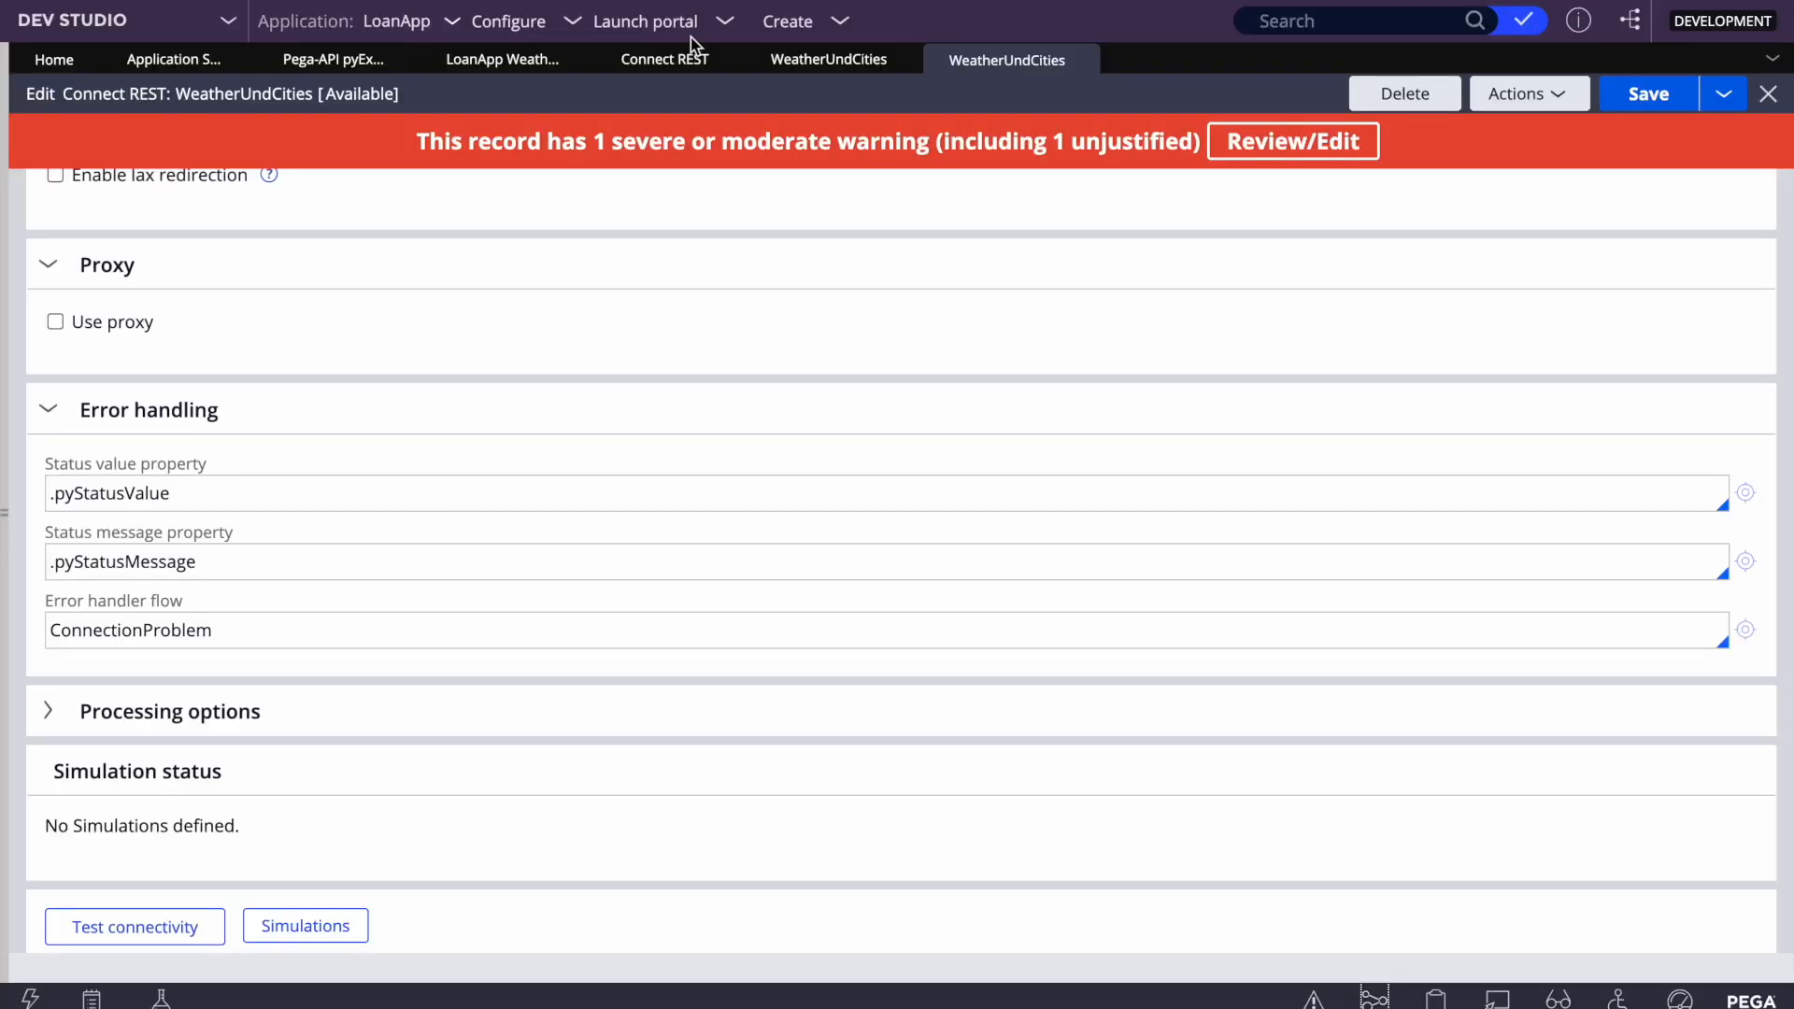
left_click(135, 930)
scroll(755, 589, "down", 2)
triple_click(564, 709)
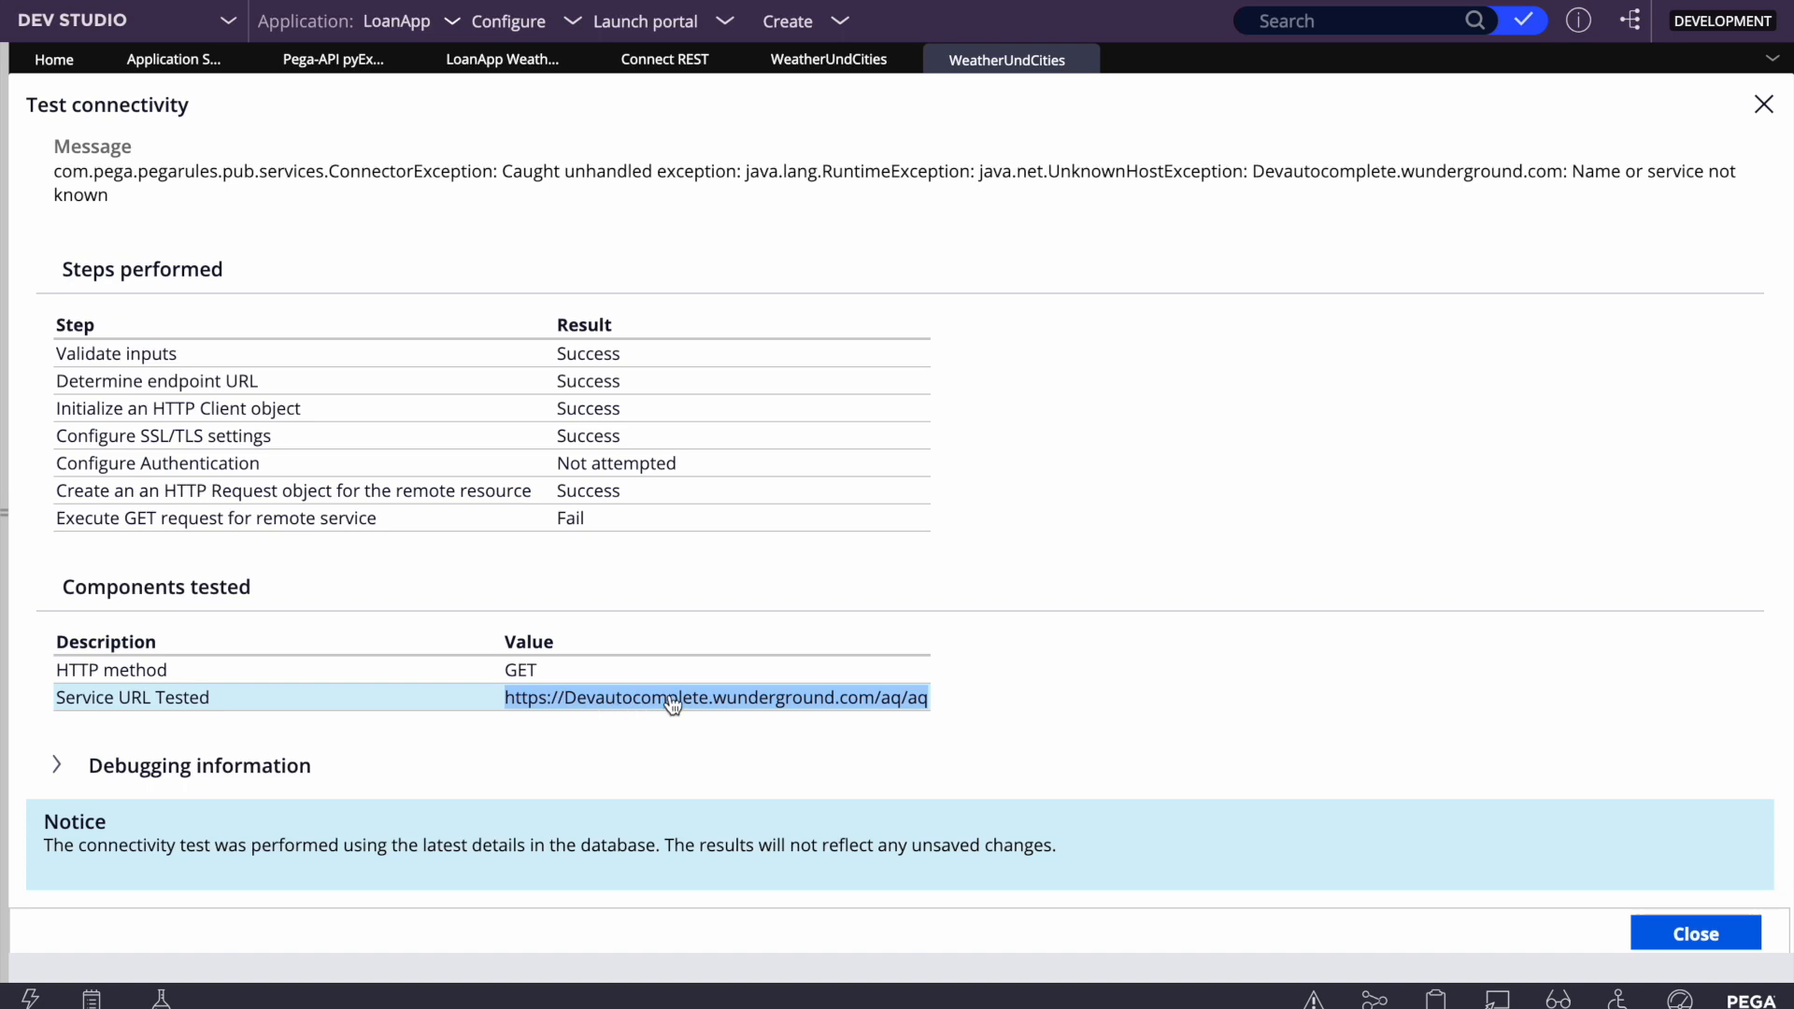
Review the WeatherEndPoint setting's values for each production level, from Sandbox to Production
left_click(496, 61)
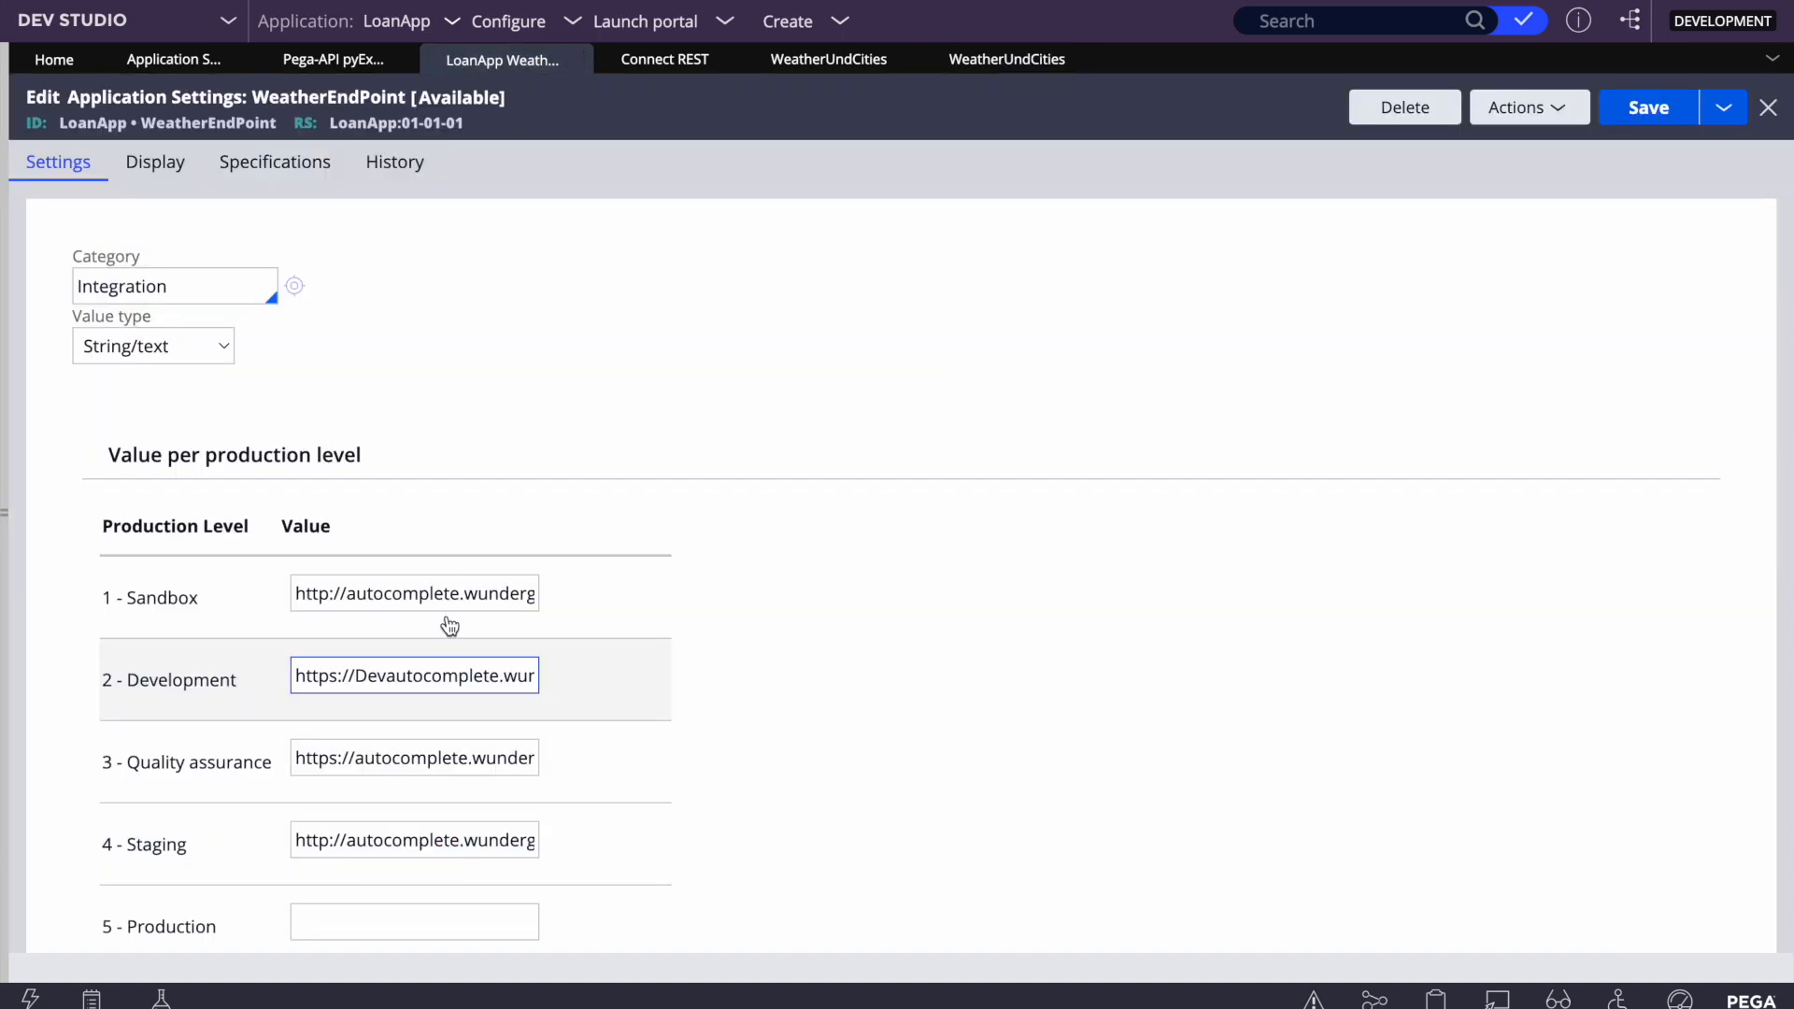
scroll(454, 820, "down", 2)
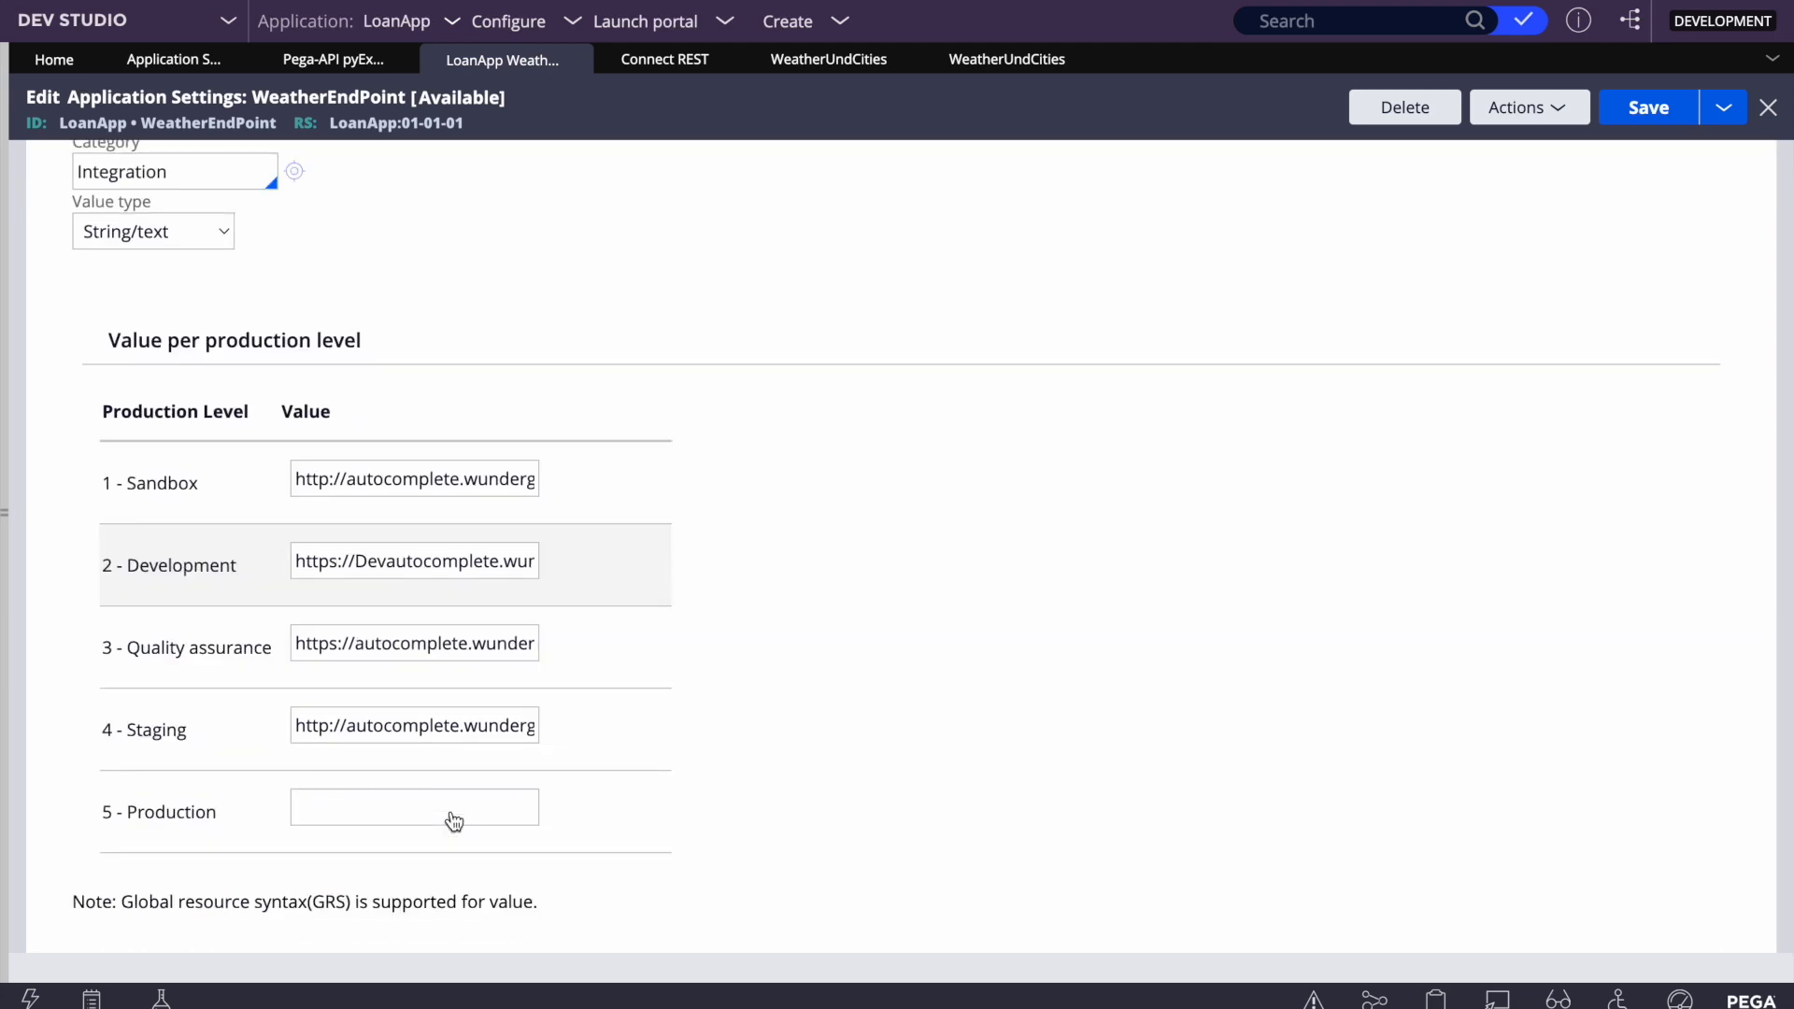
left_click(327, 799)
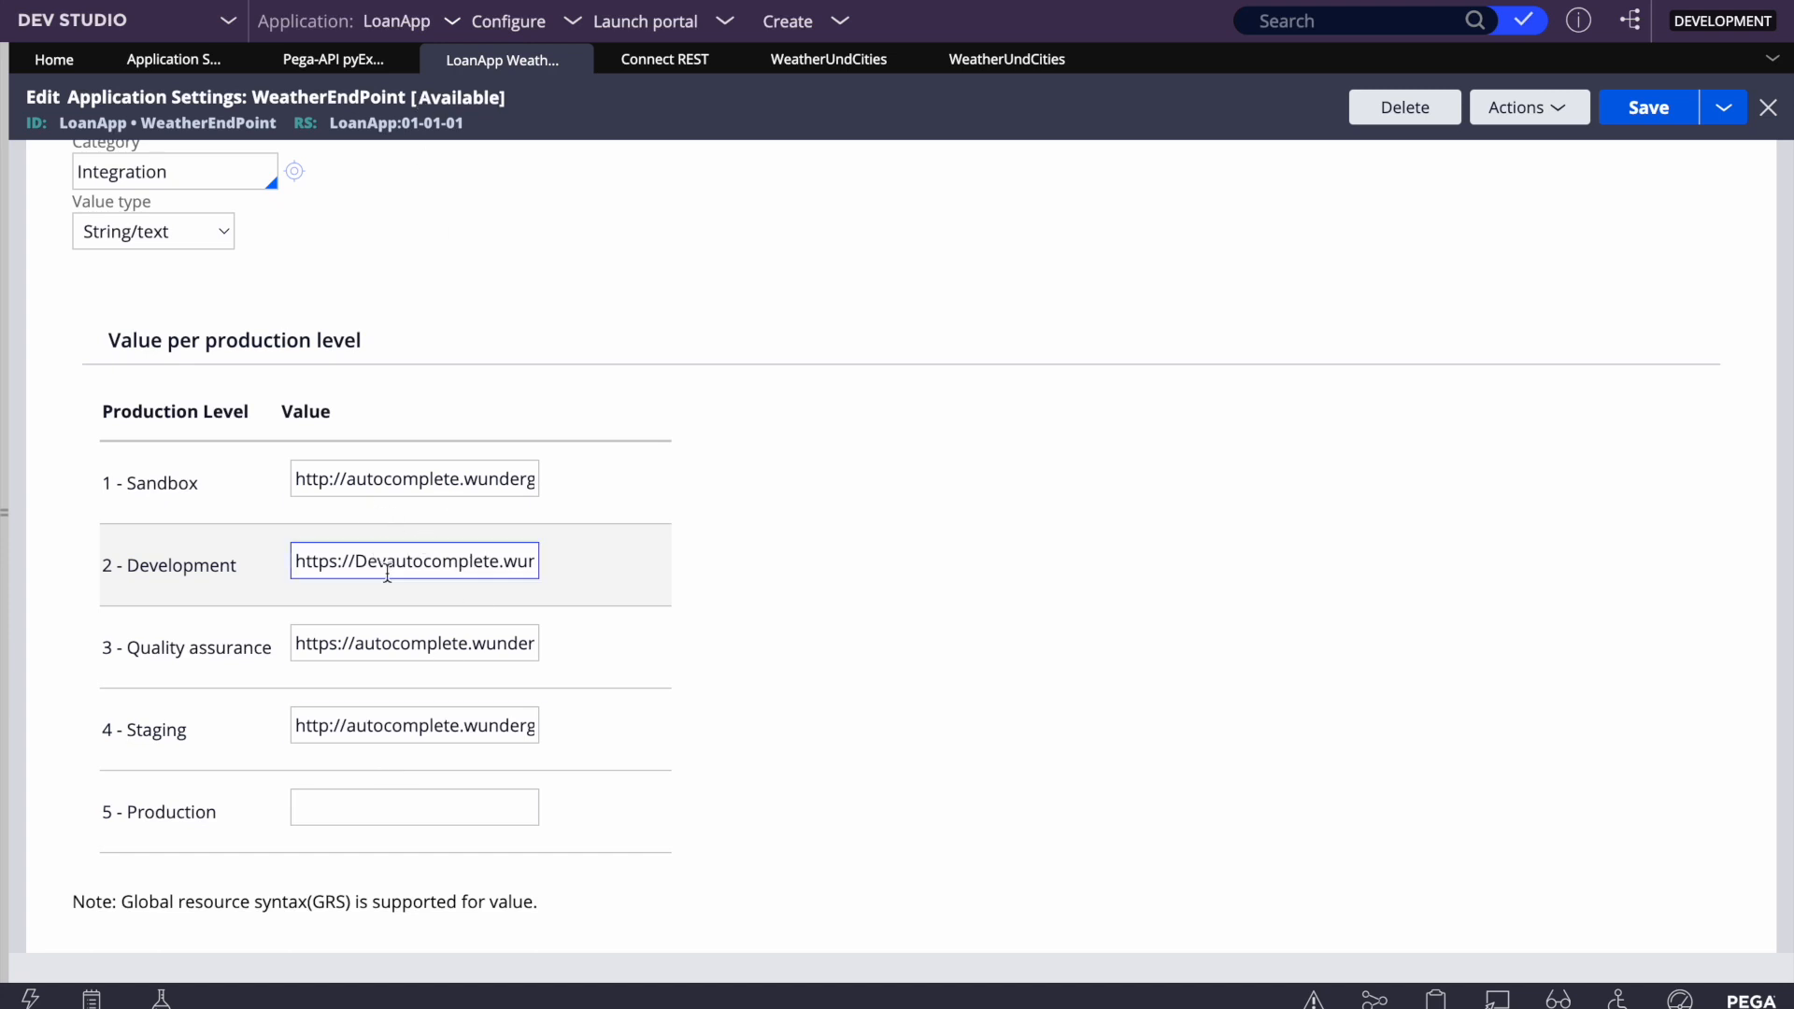
left_click(349, 645)
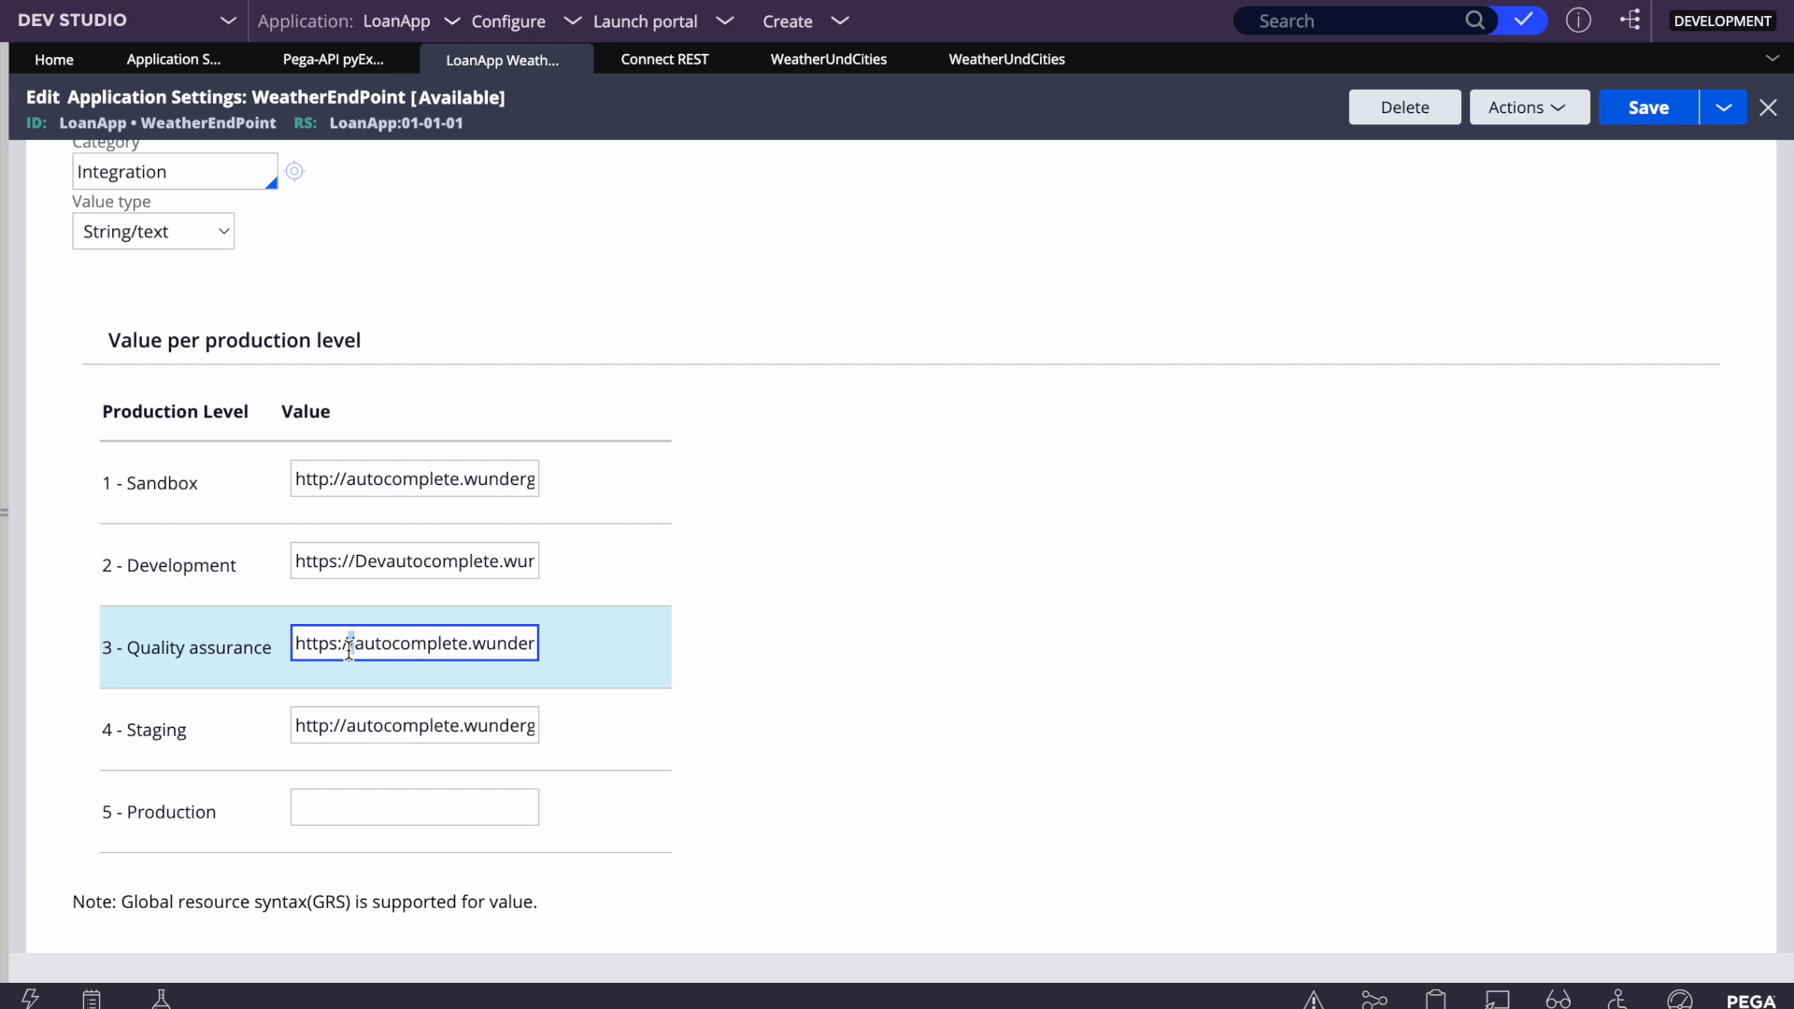
left_click(330, 803)
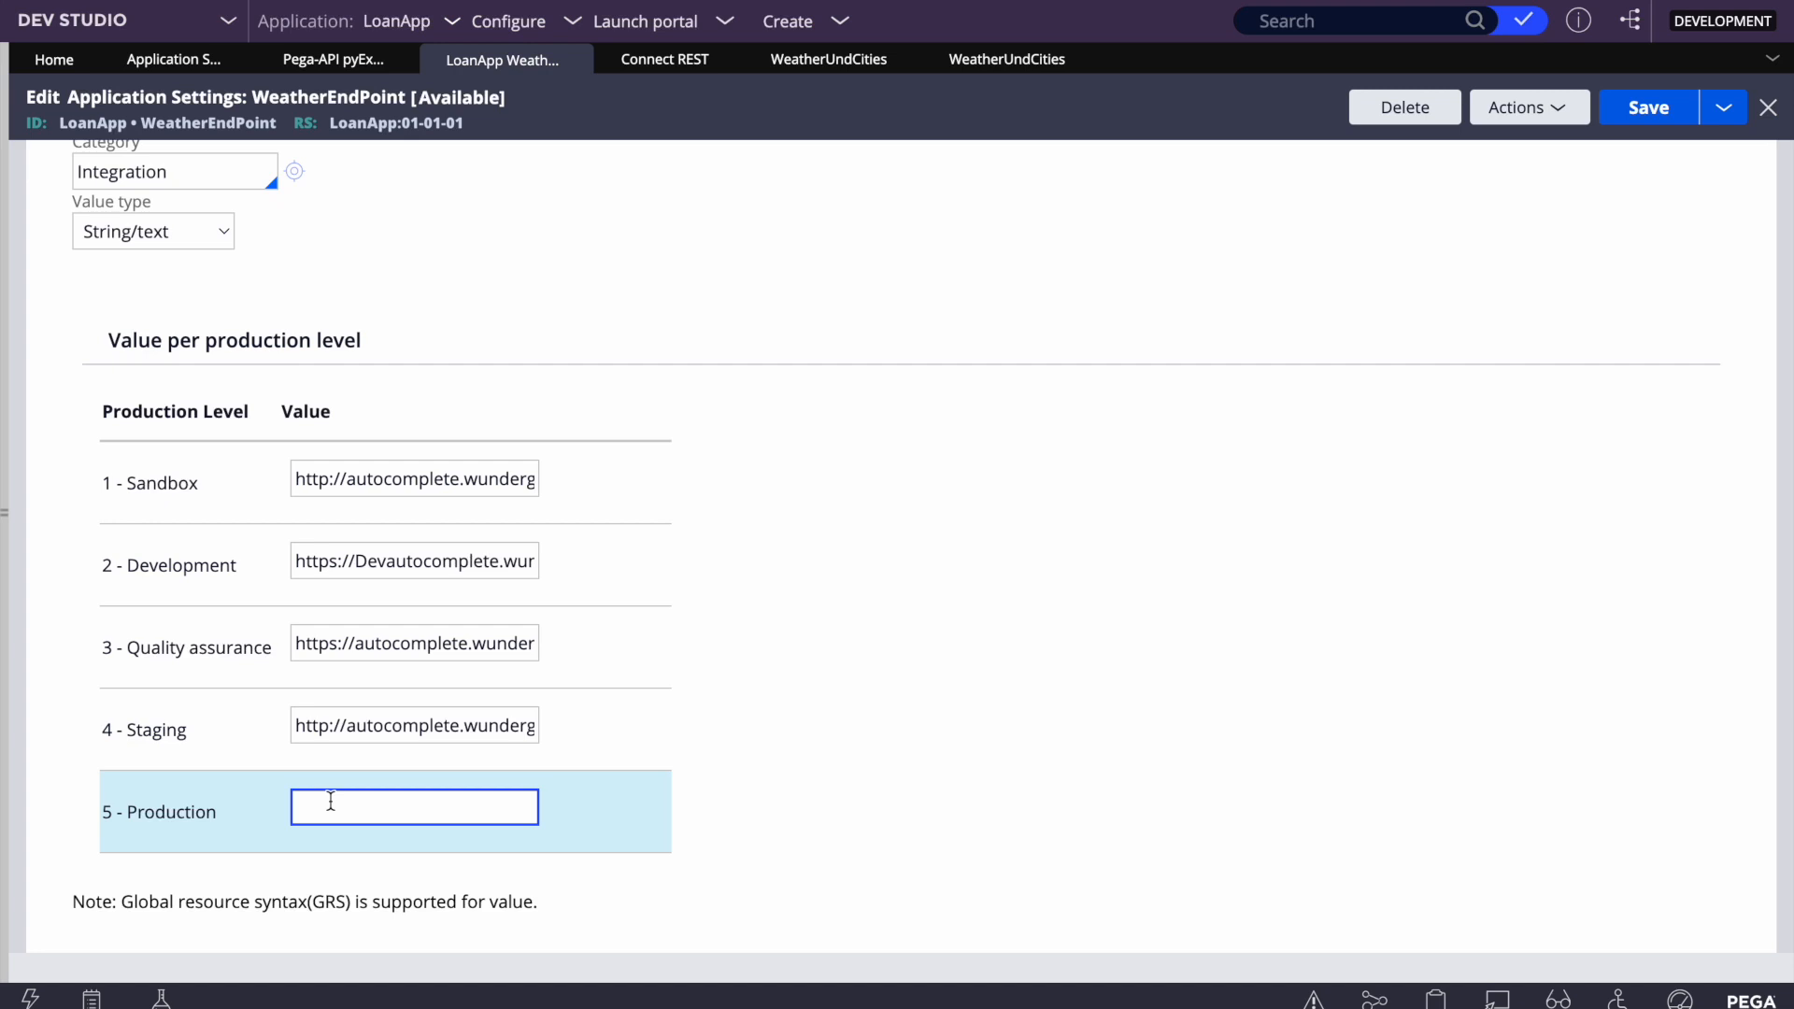
Switch to the Pega Academy page and read about application setting values and the out-of-the-box data page
left_click(9, 482)
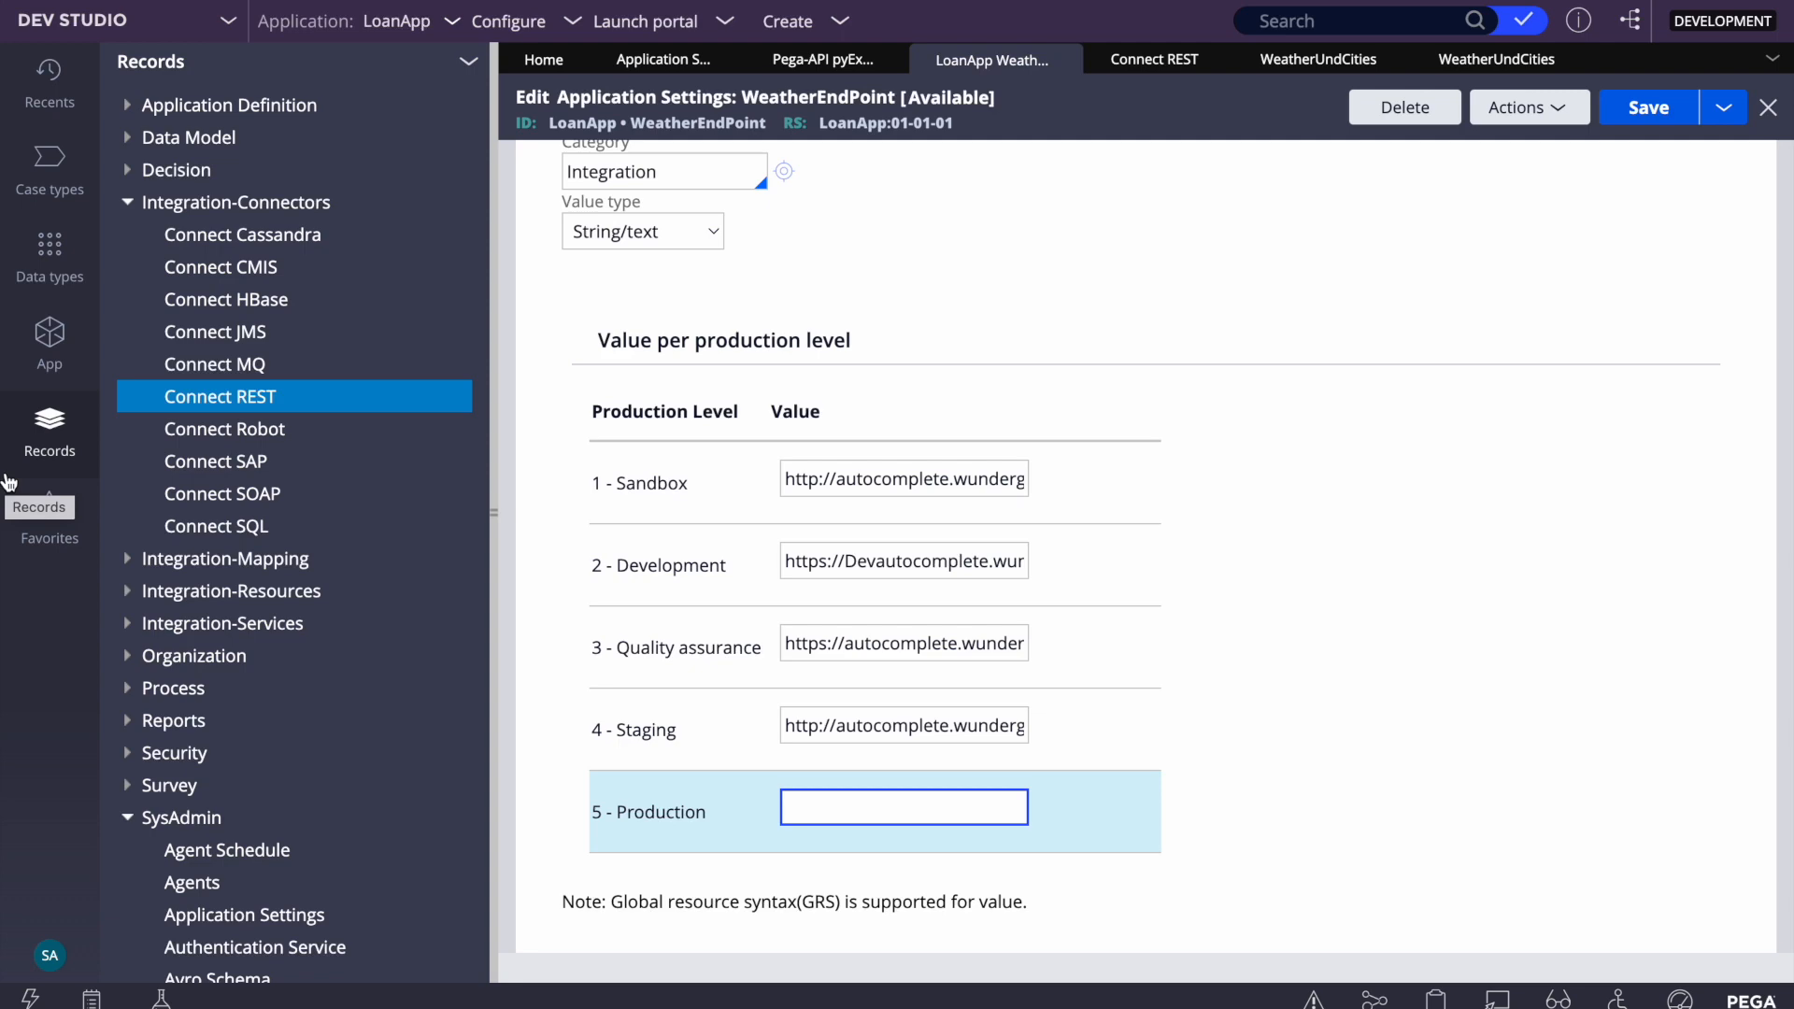
scroll(257, 733, "down", 4)
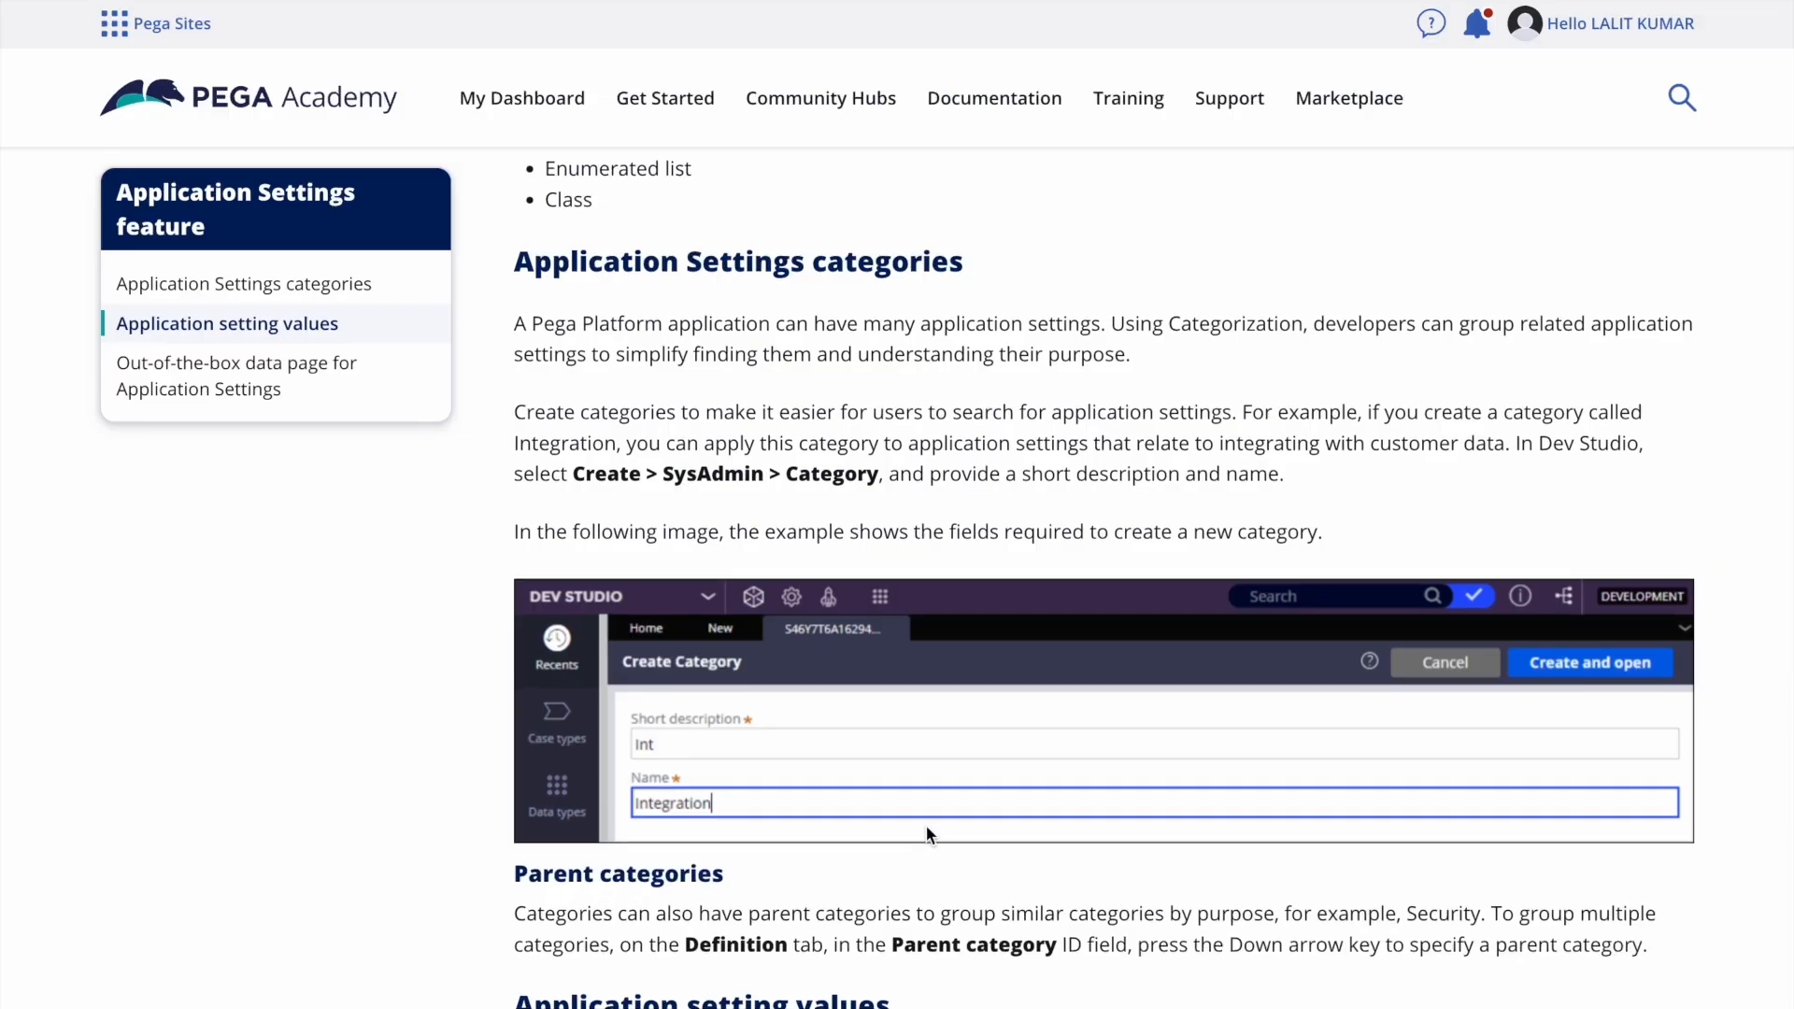
scroll(927, 826, "down", 10)
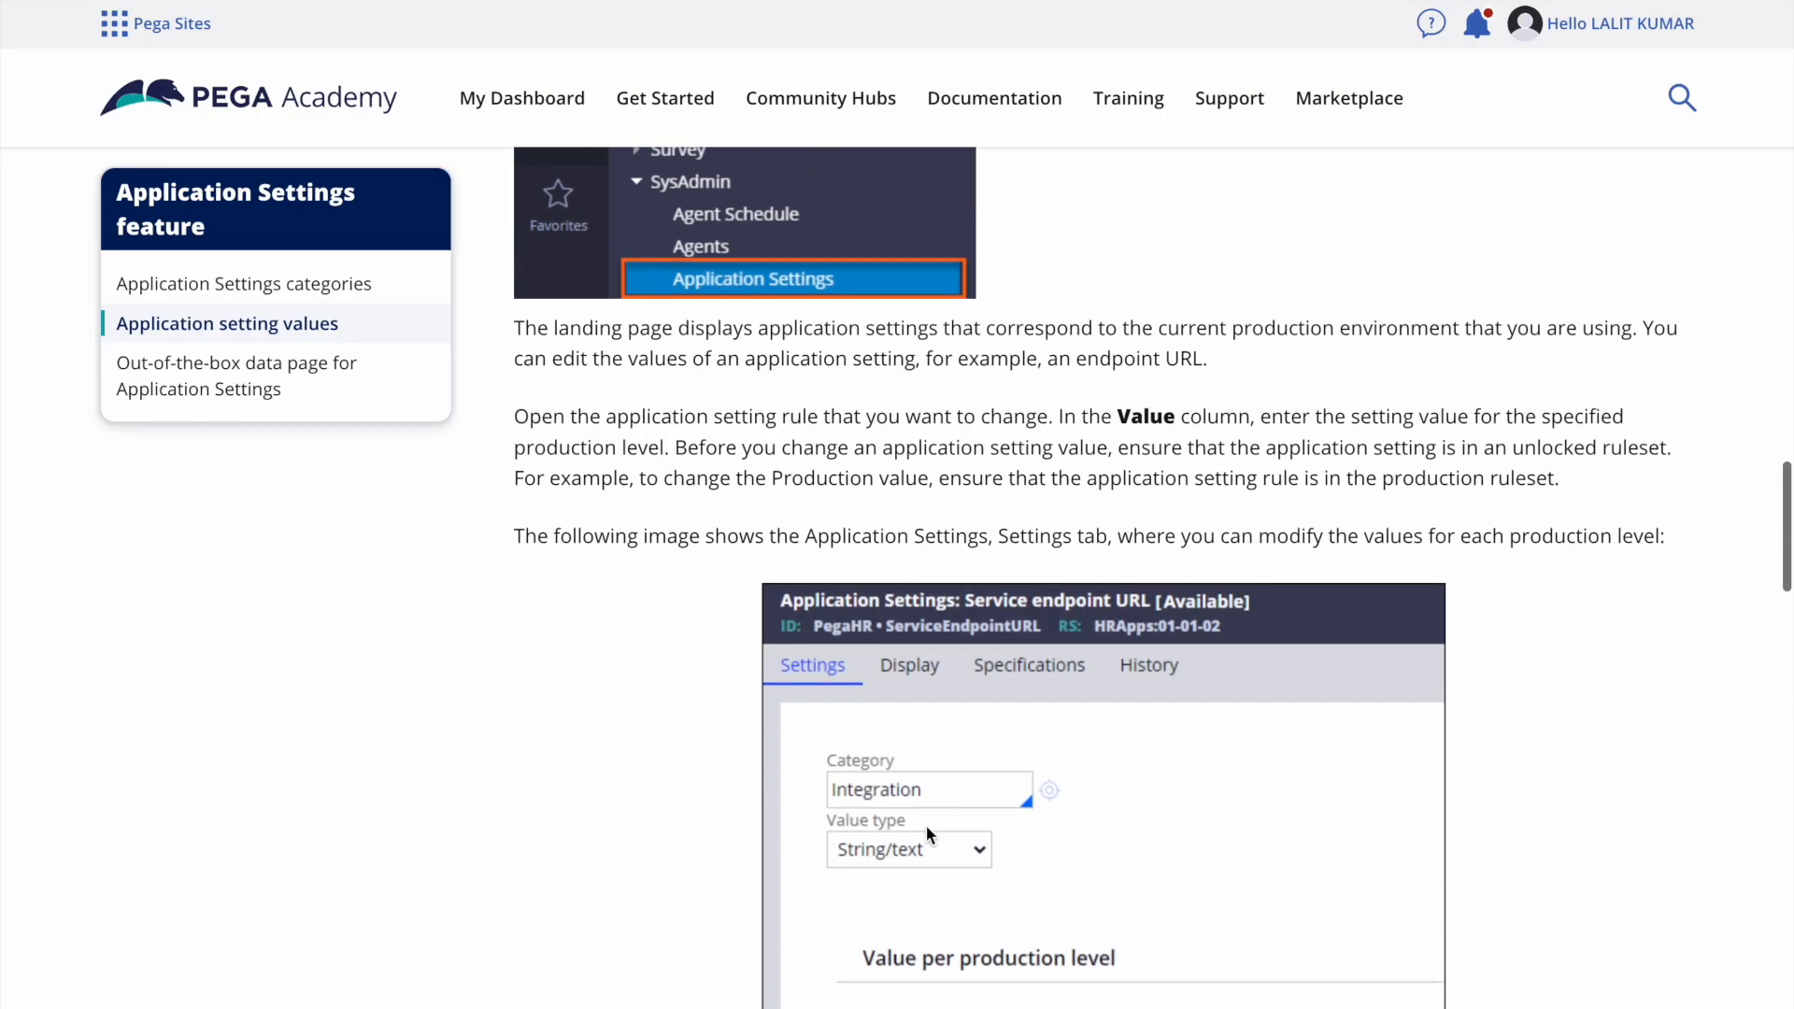
scroll(927, 826, "down", 10)
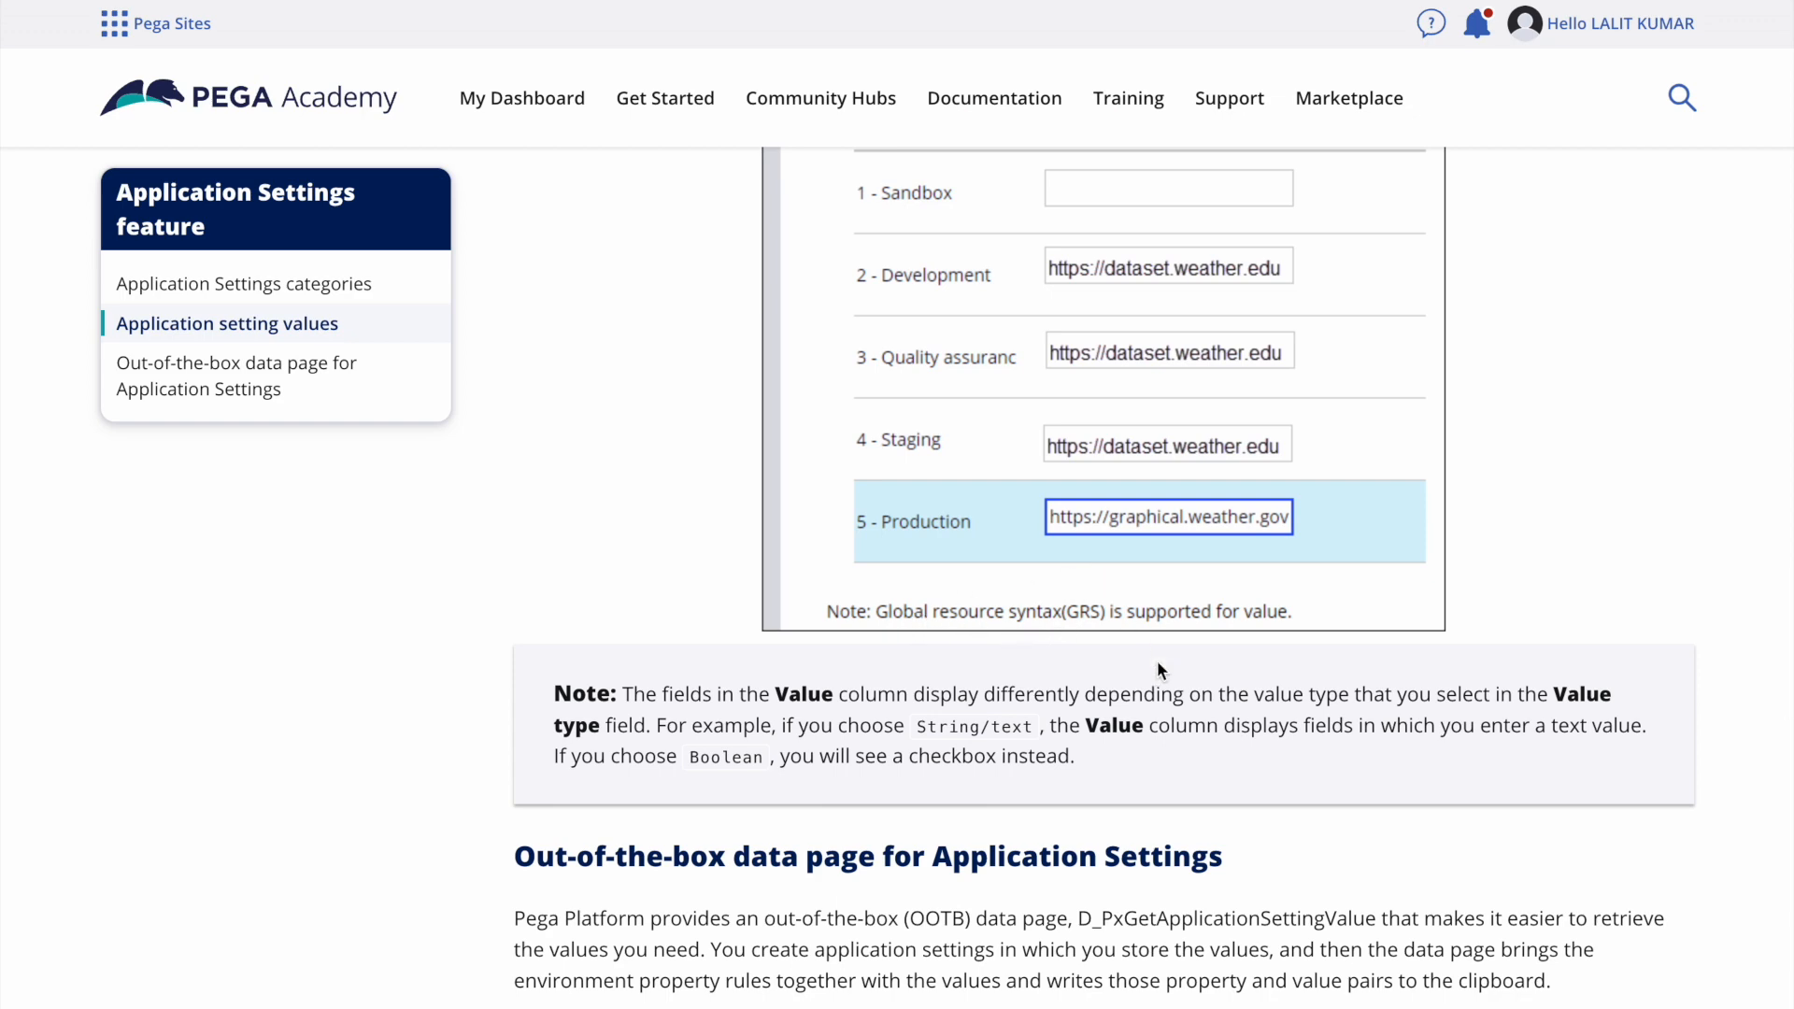
scroll(1236, 712, "down", 3)
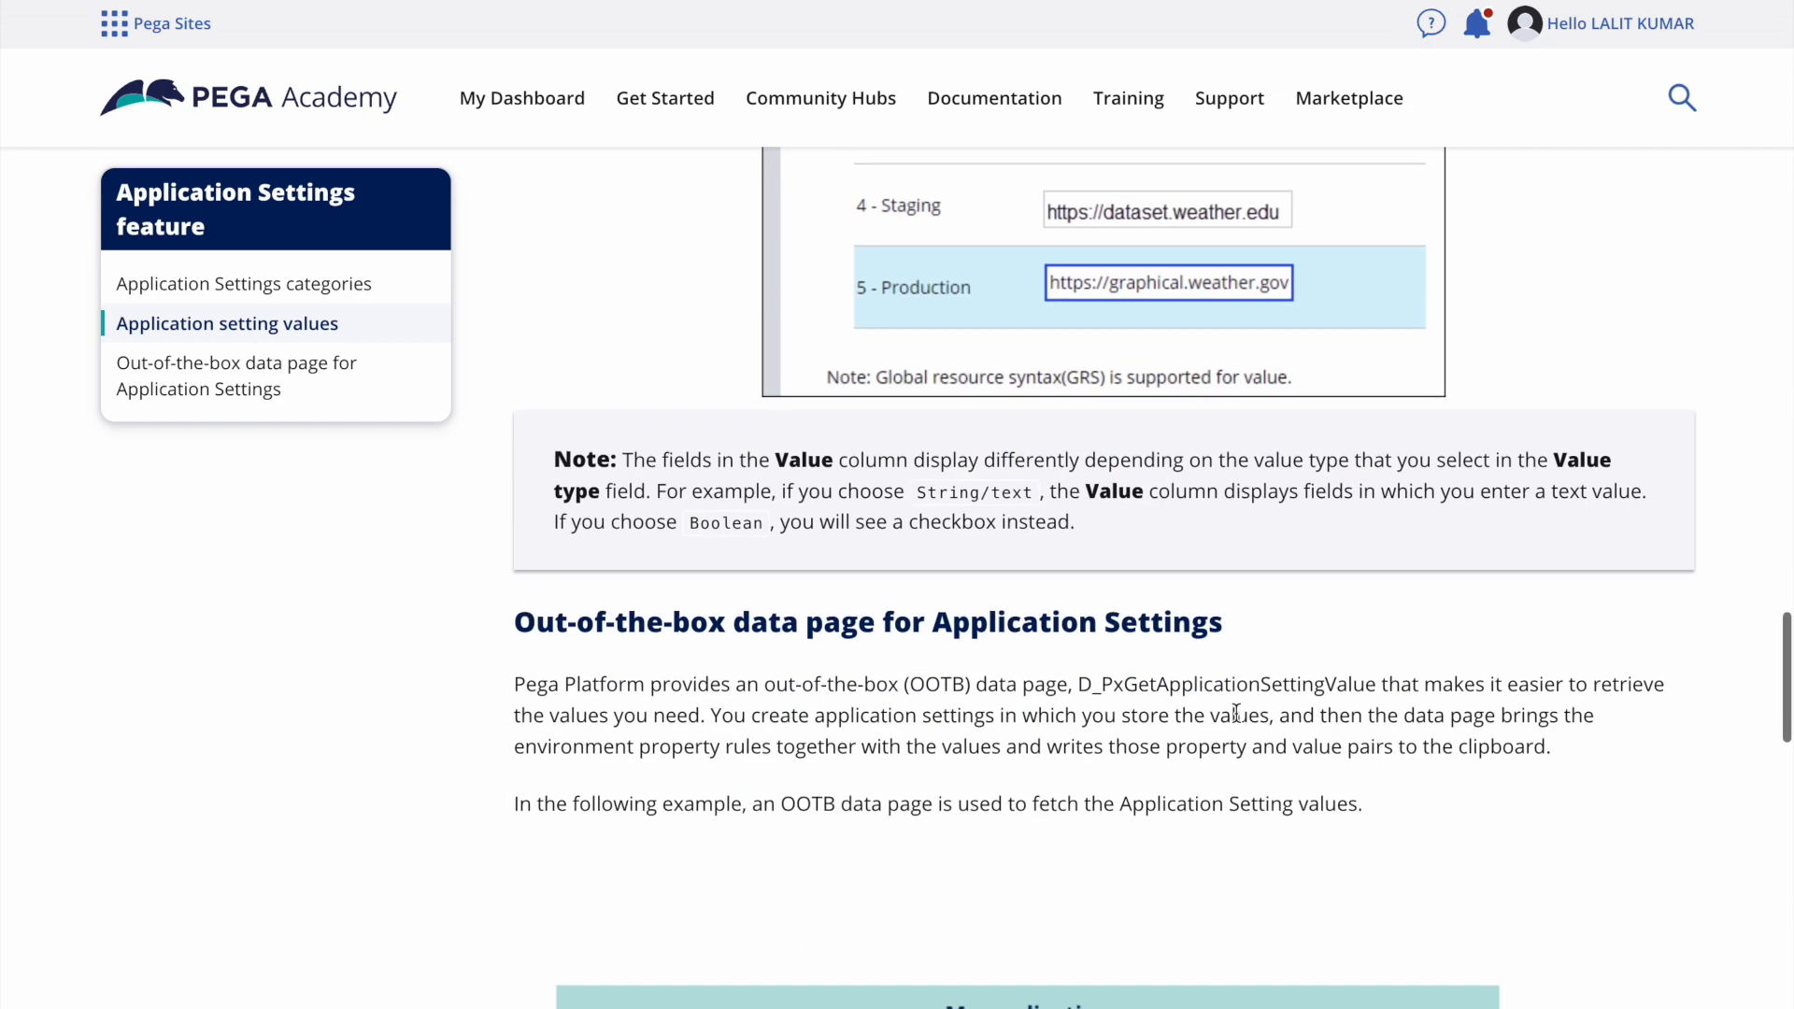
scroll(1235, 712, "up", 10)
scroll(1119, 574, "up", 2)
scroll(1118, 574, "up", 4)
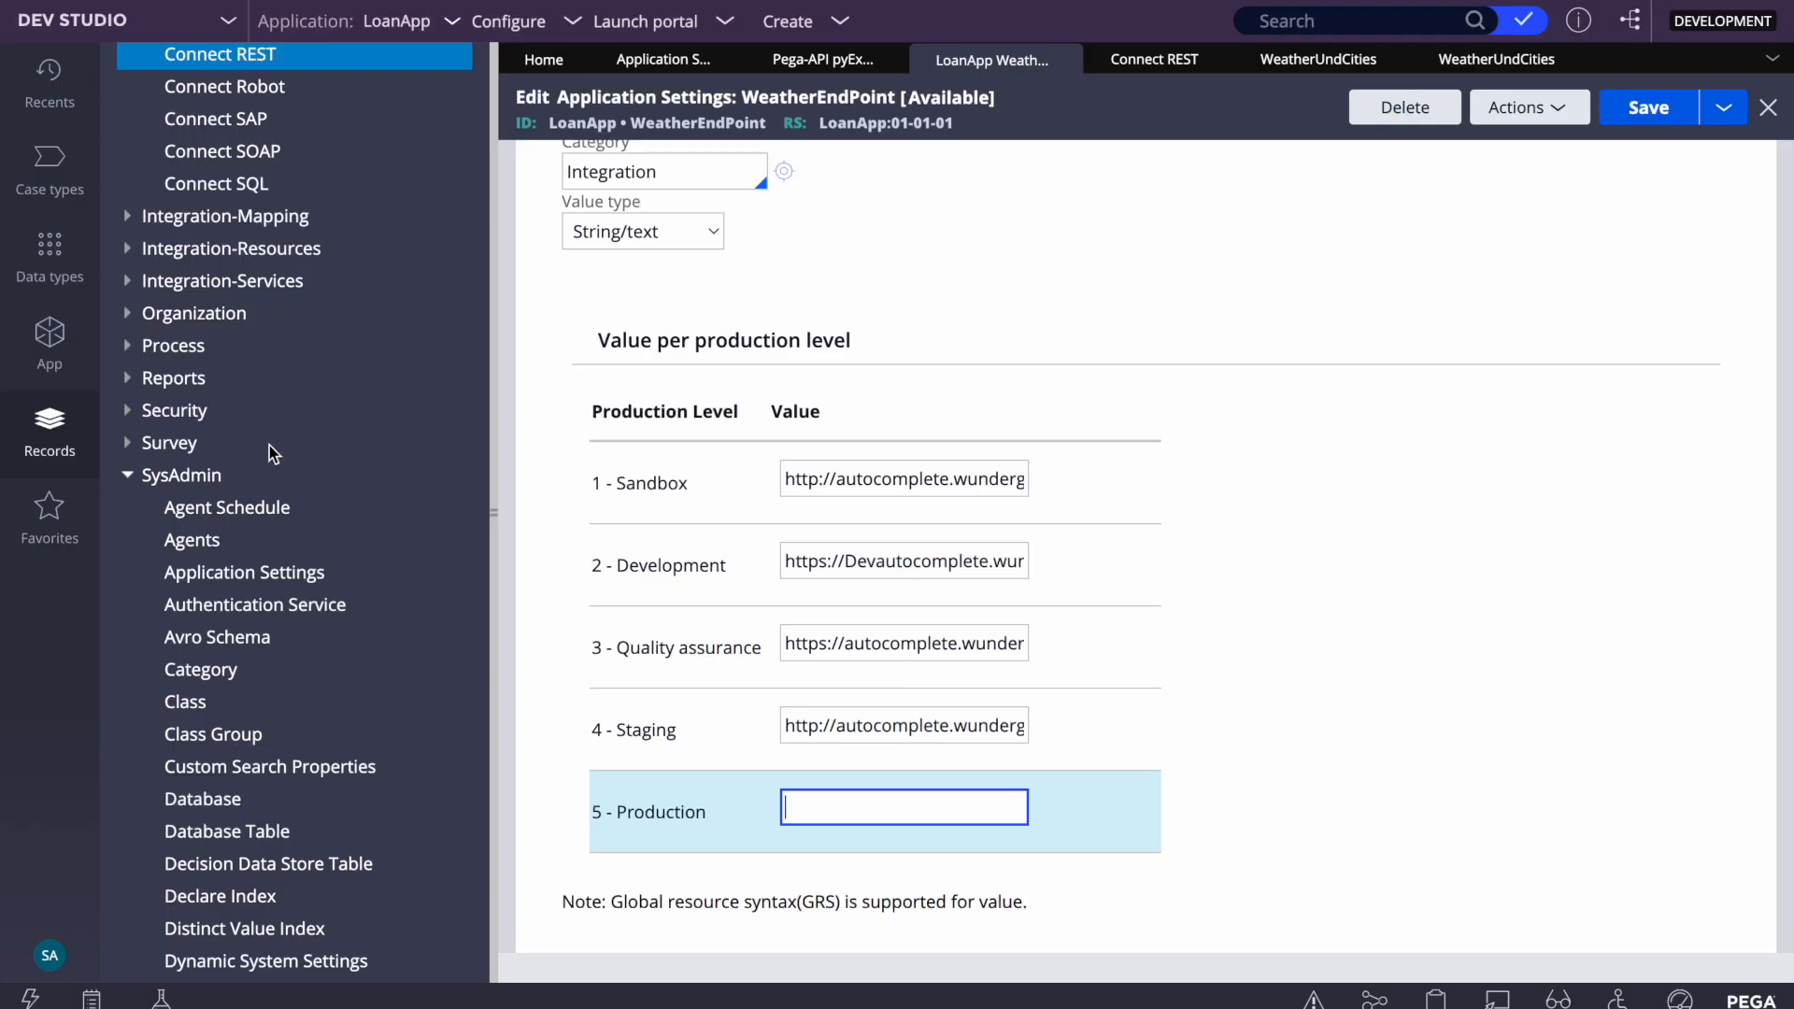
Open the D_LoanSettingsList data page from the Data Model records and copy its ID
scroll(263, 659, "up", 5)
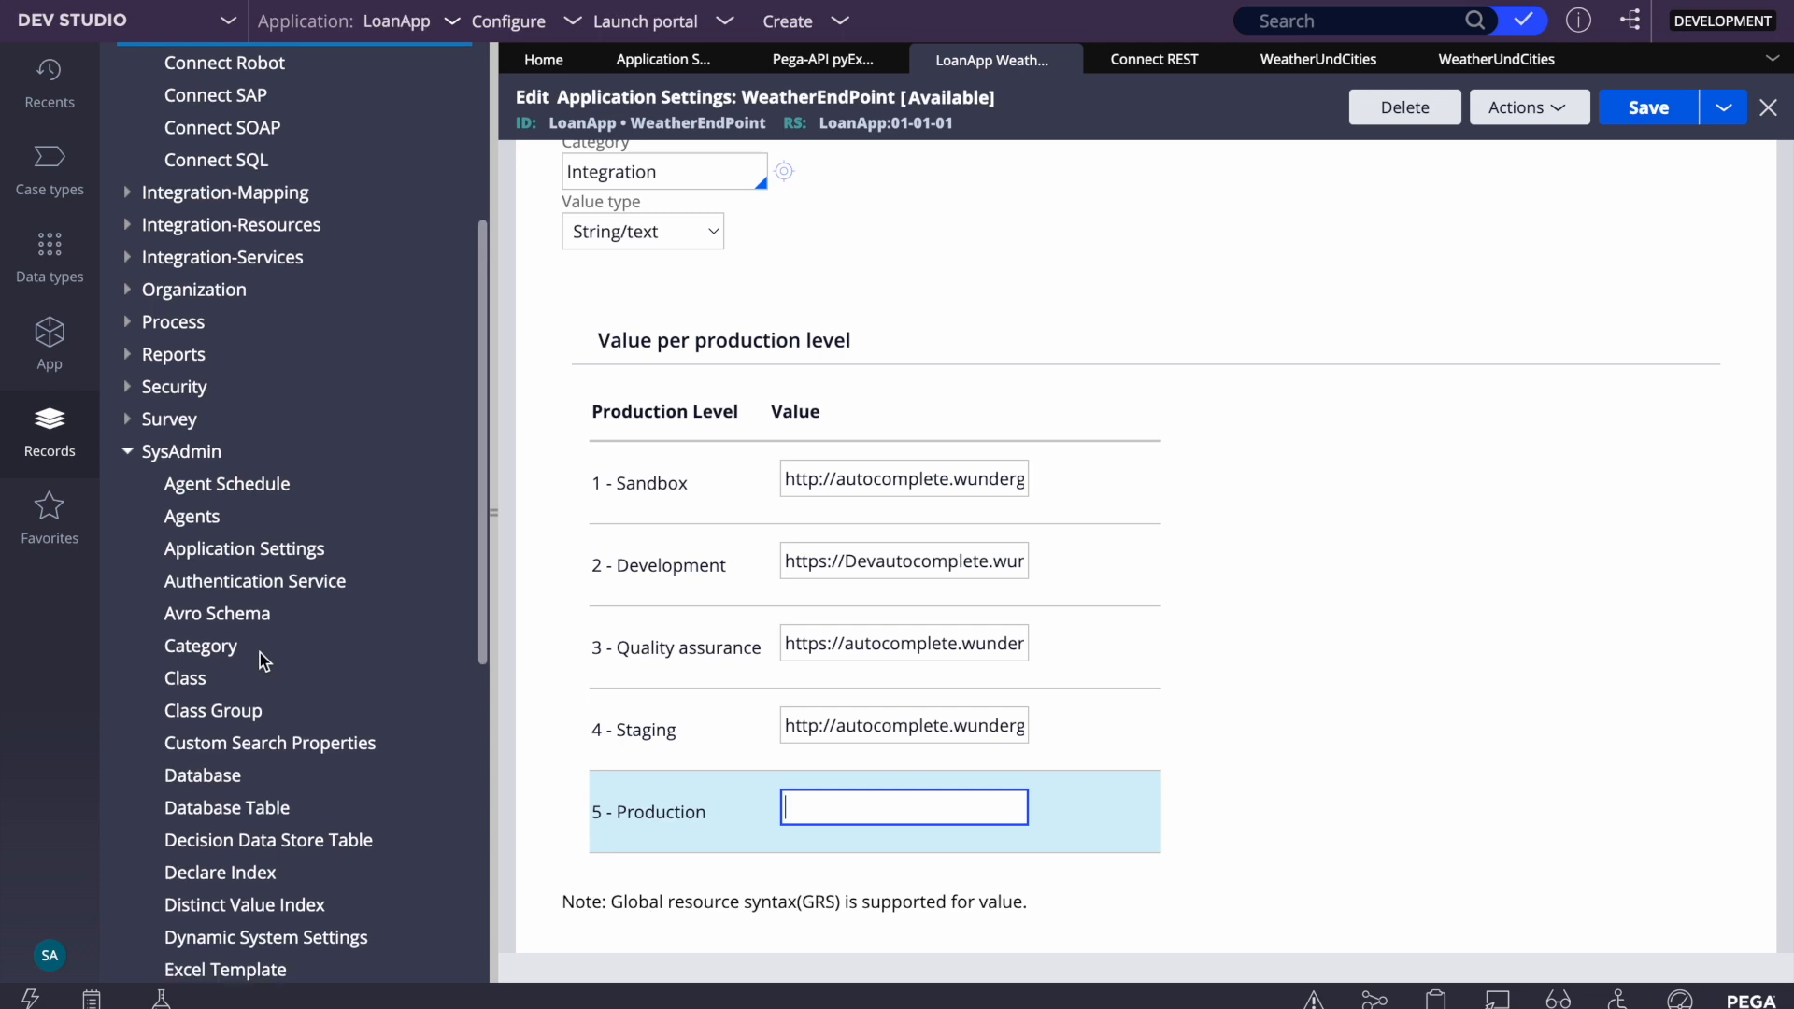
left_click(128, 137)
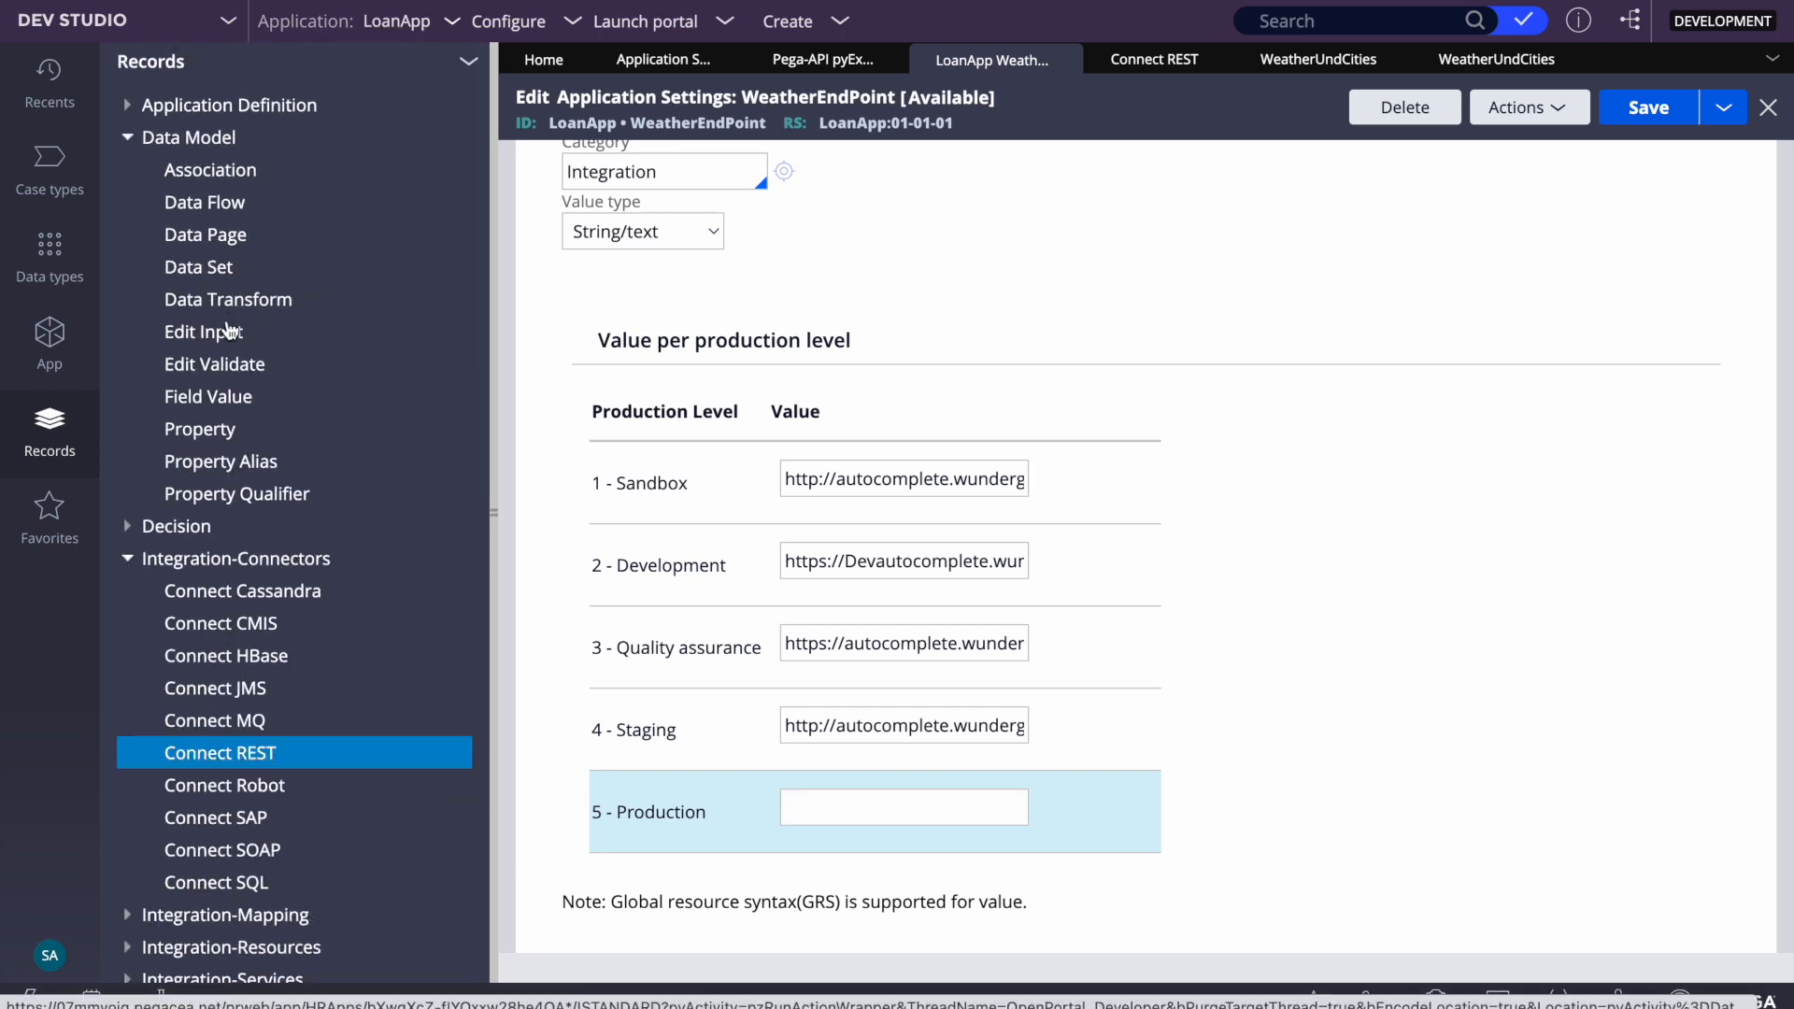
left_click(207, 236)
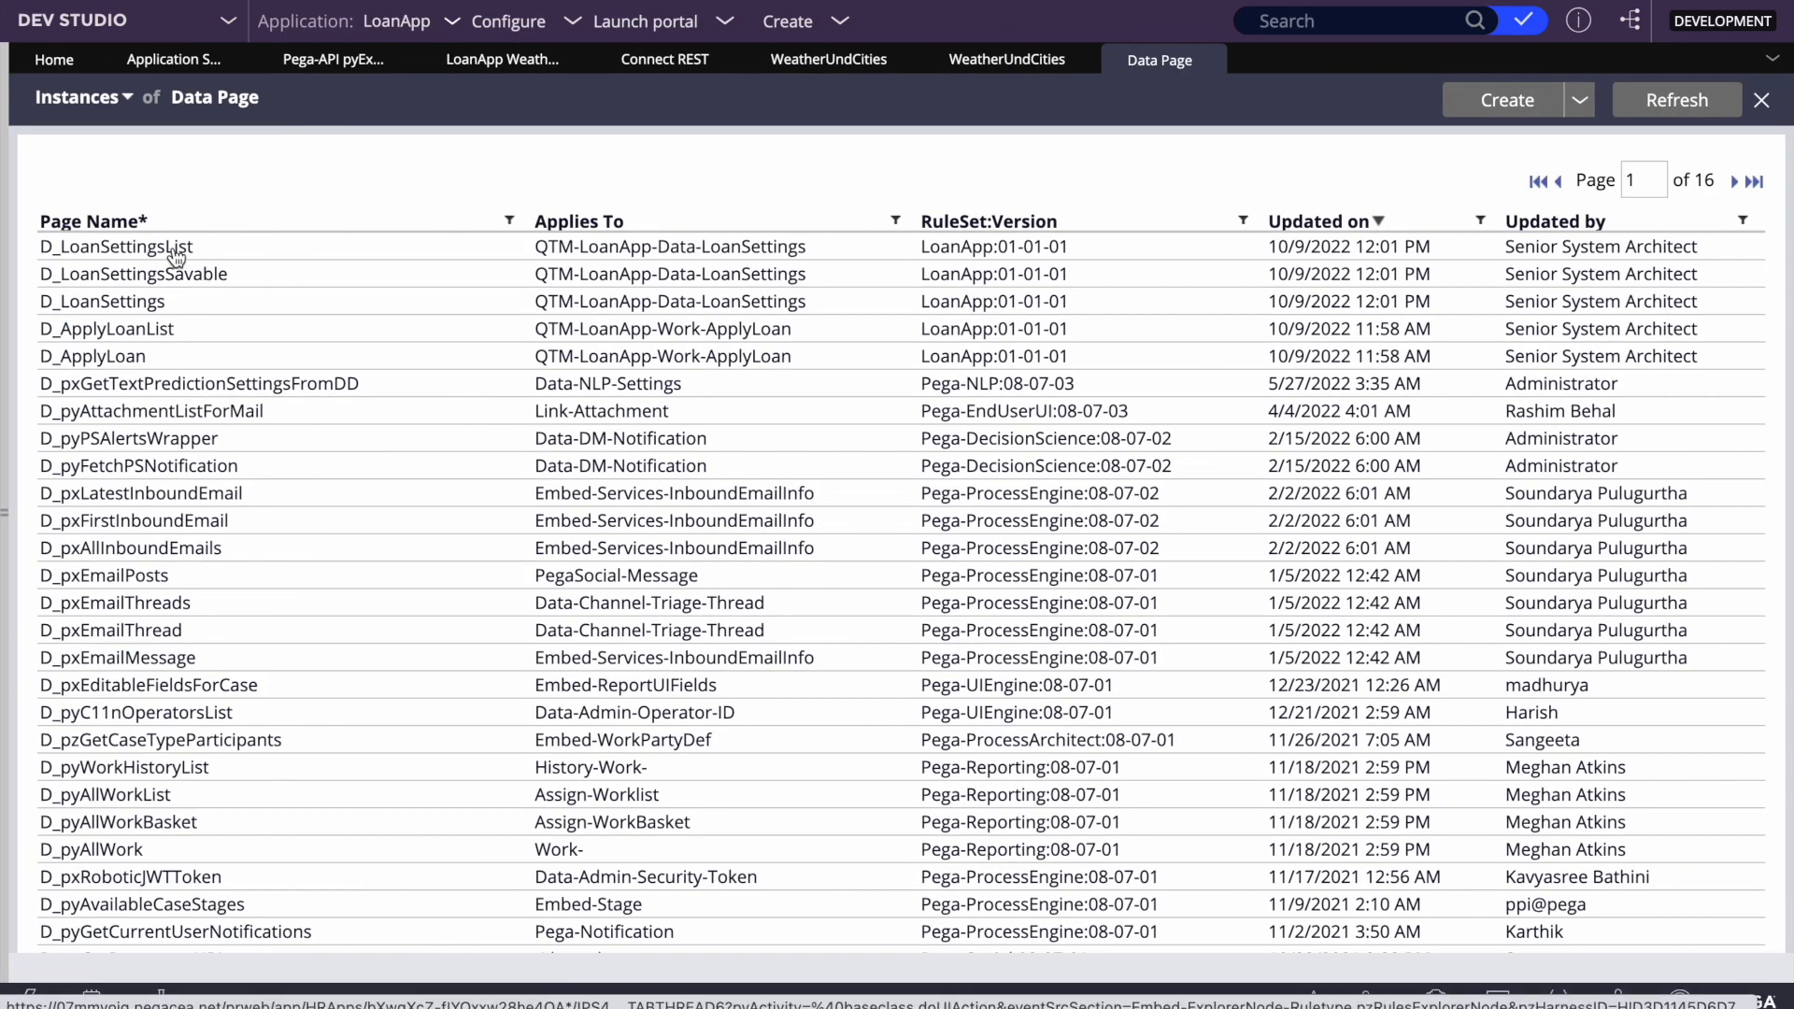
left_click(174, 247)
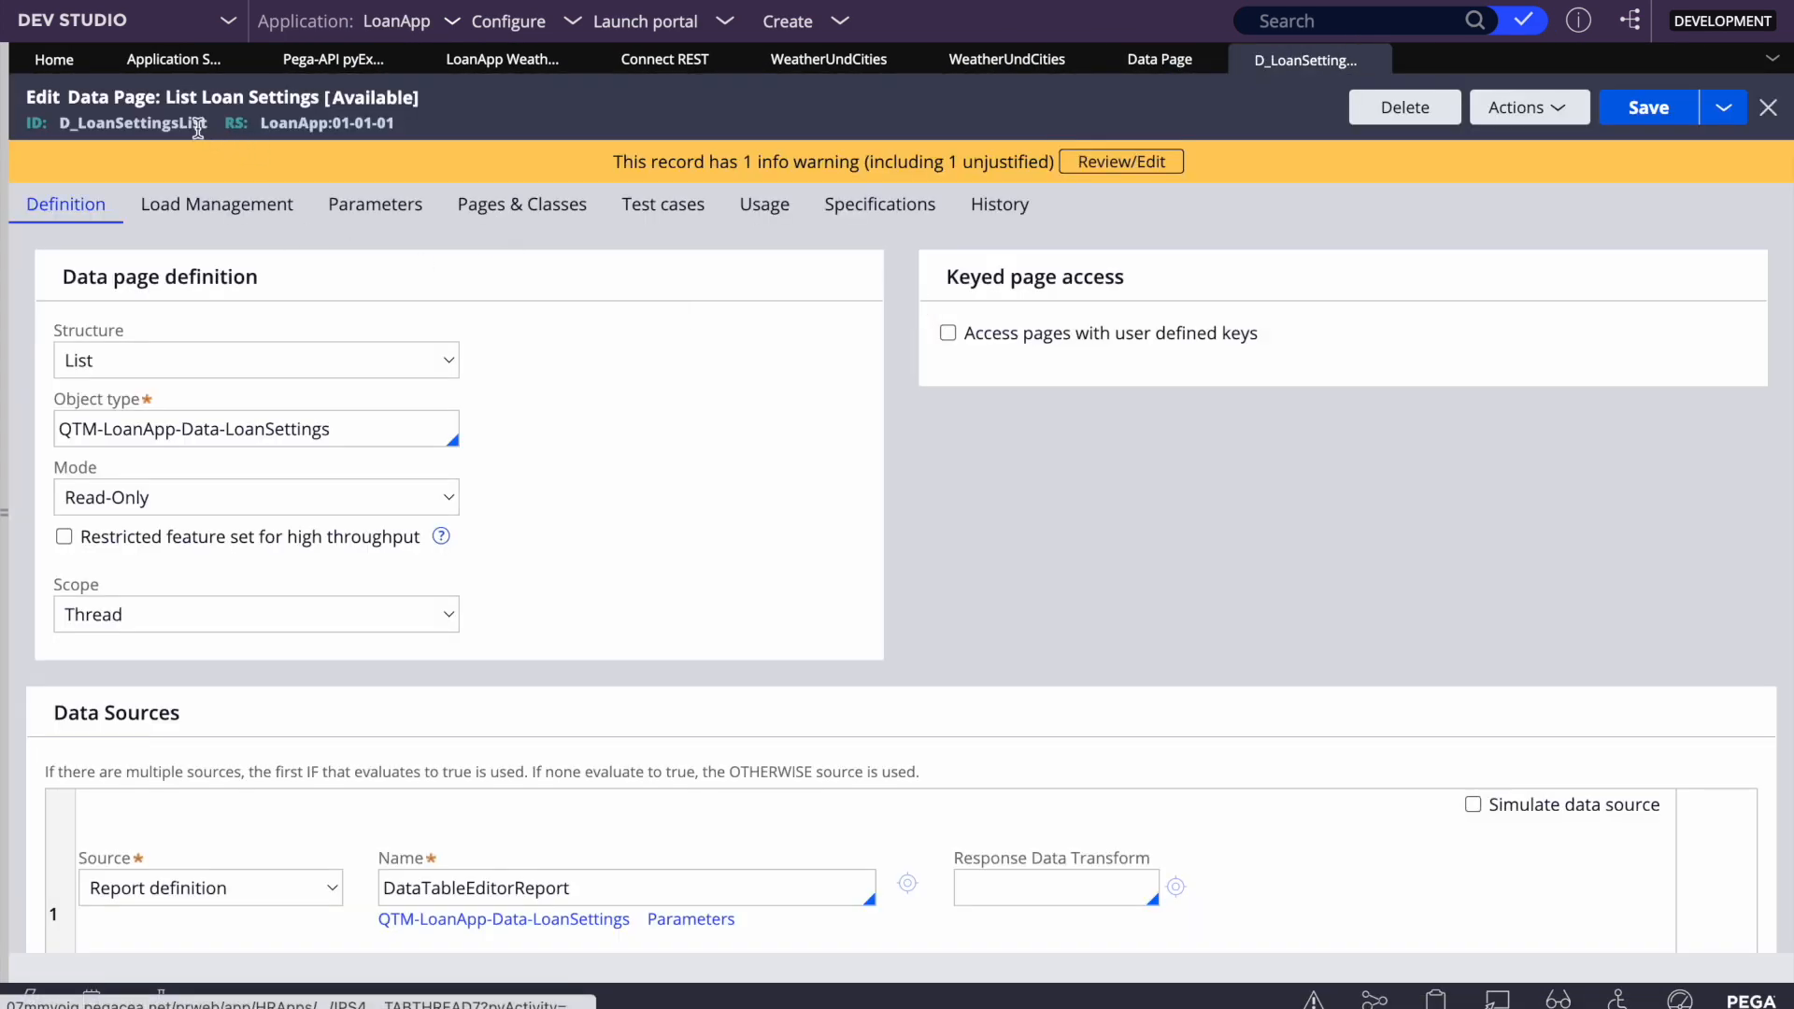
double_click(162, 122)
key("ctrl+c")
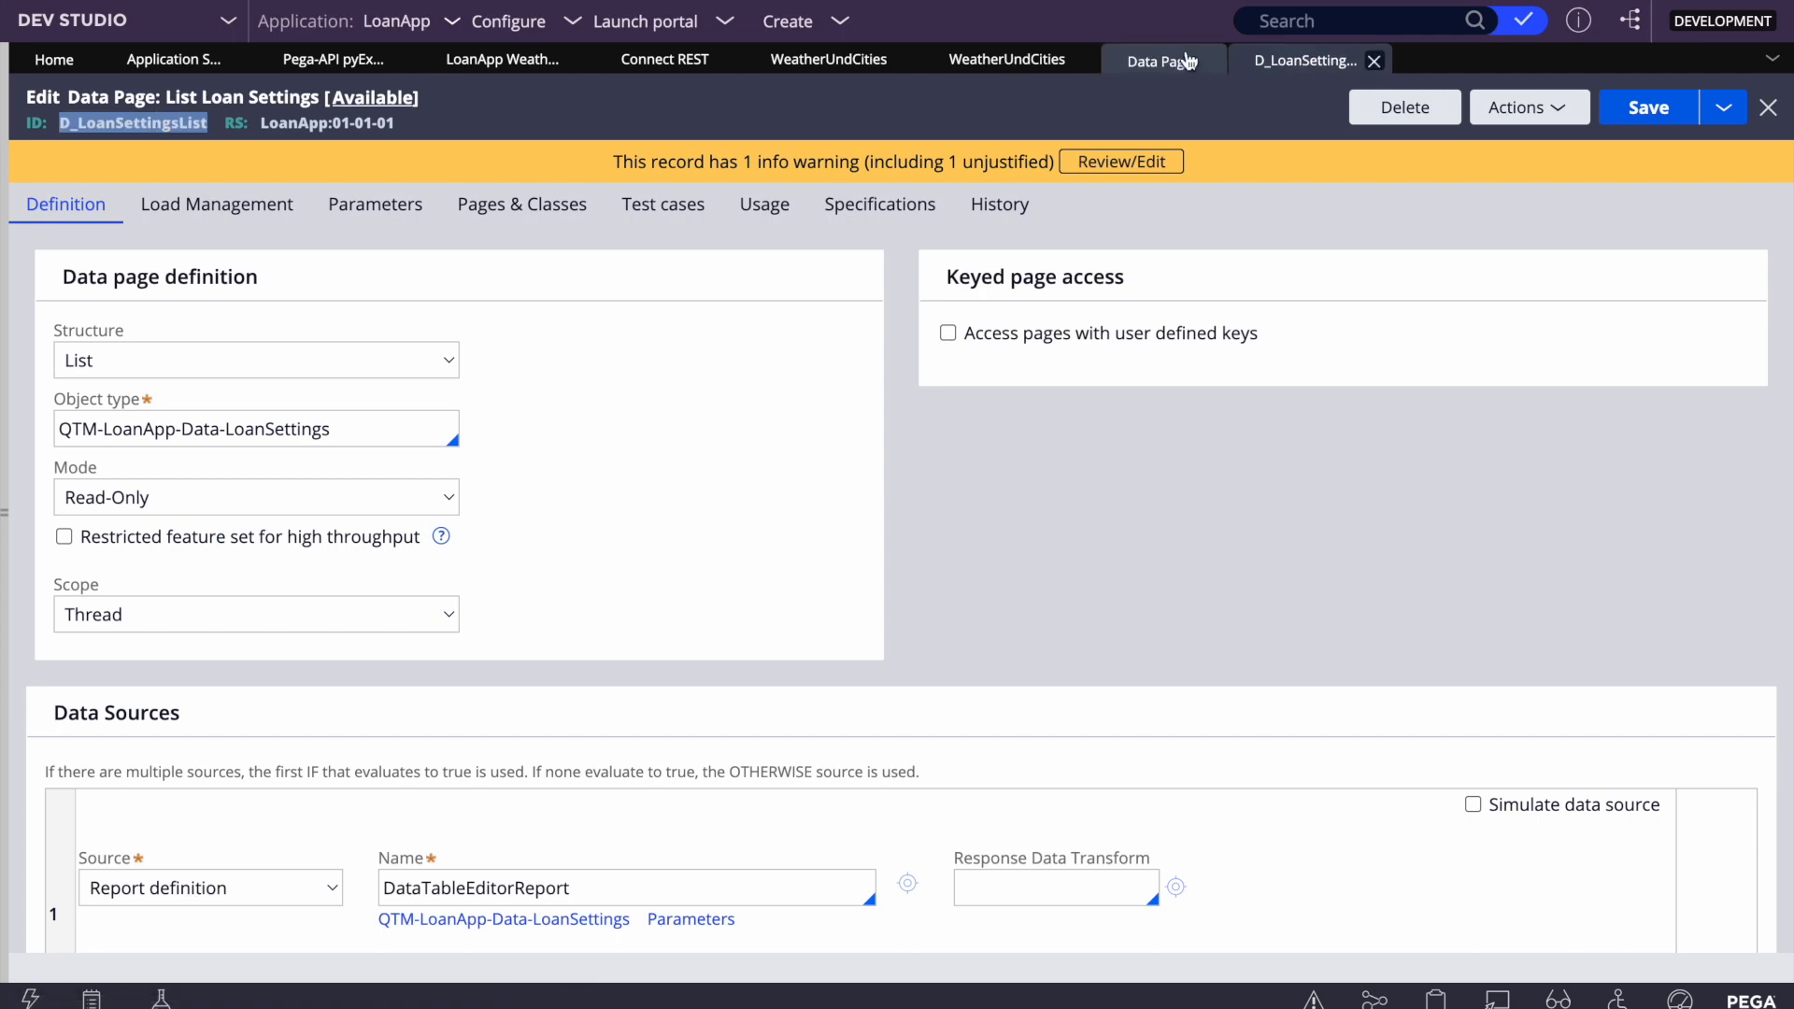
Set the WeatherEndPoint setting's Production value to "= D_LoanSettingsList.pyLabel" and save the record
left_click(1157, 60)
left_click(500, 62)
left_click(445, 805)
type("=")
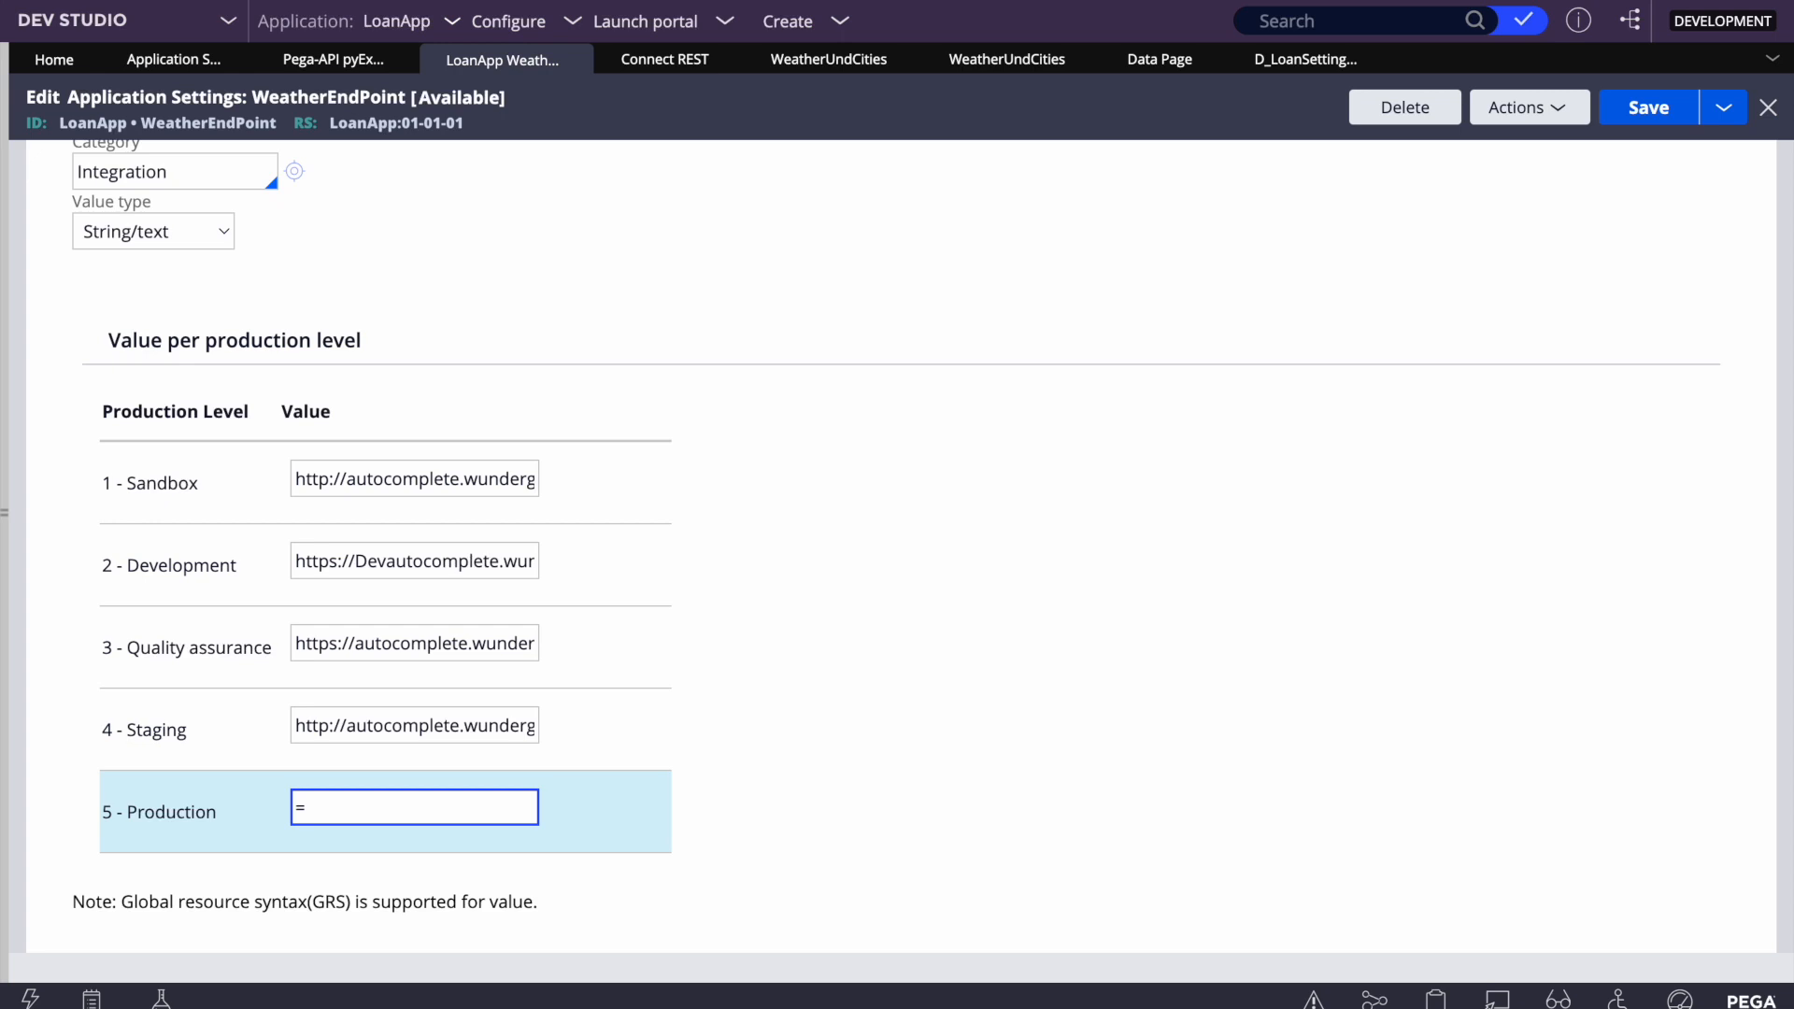
key("ctrl+v")
type(".pyLavel")
key("BackSpace")
key("BackSpace")
key("BackSpace")
type("be")
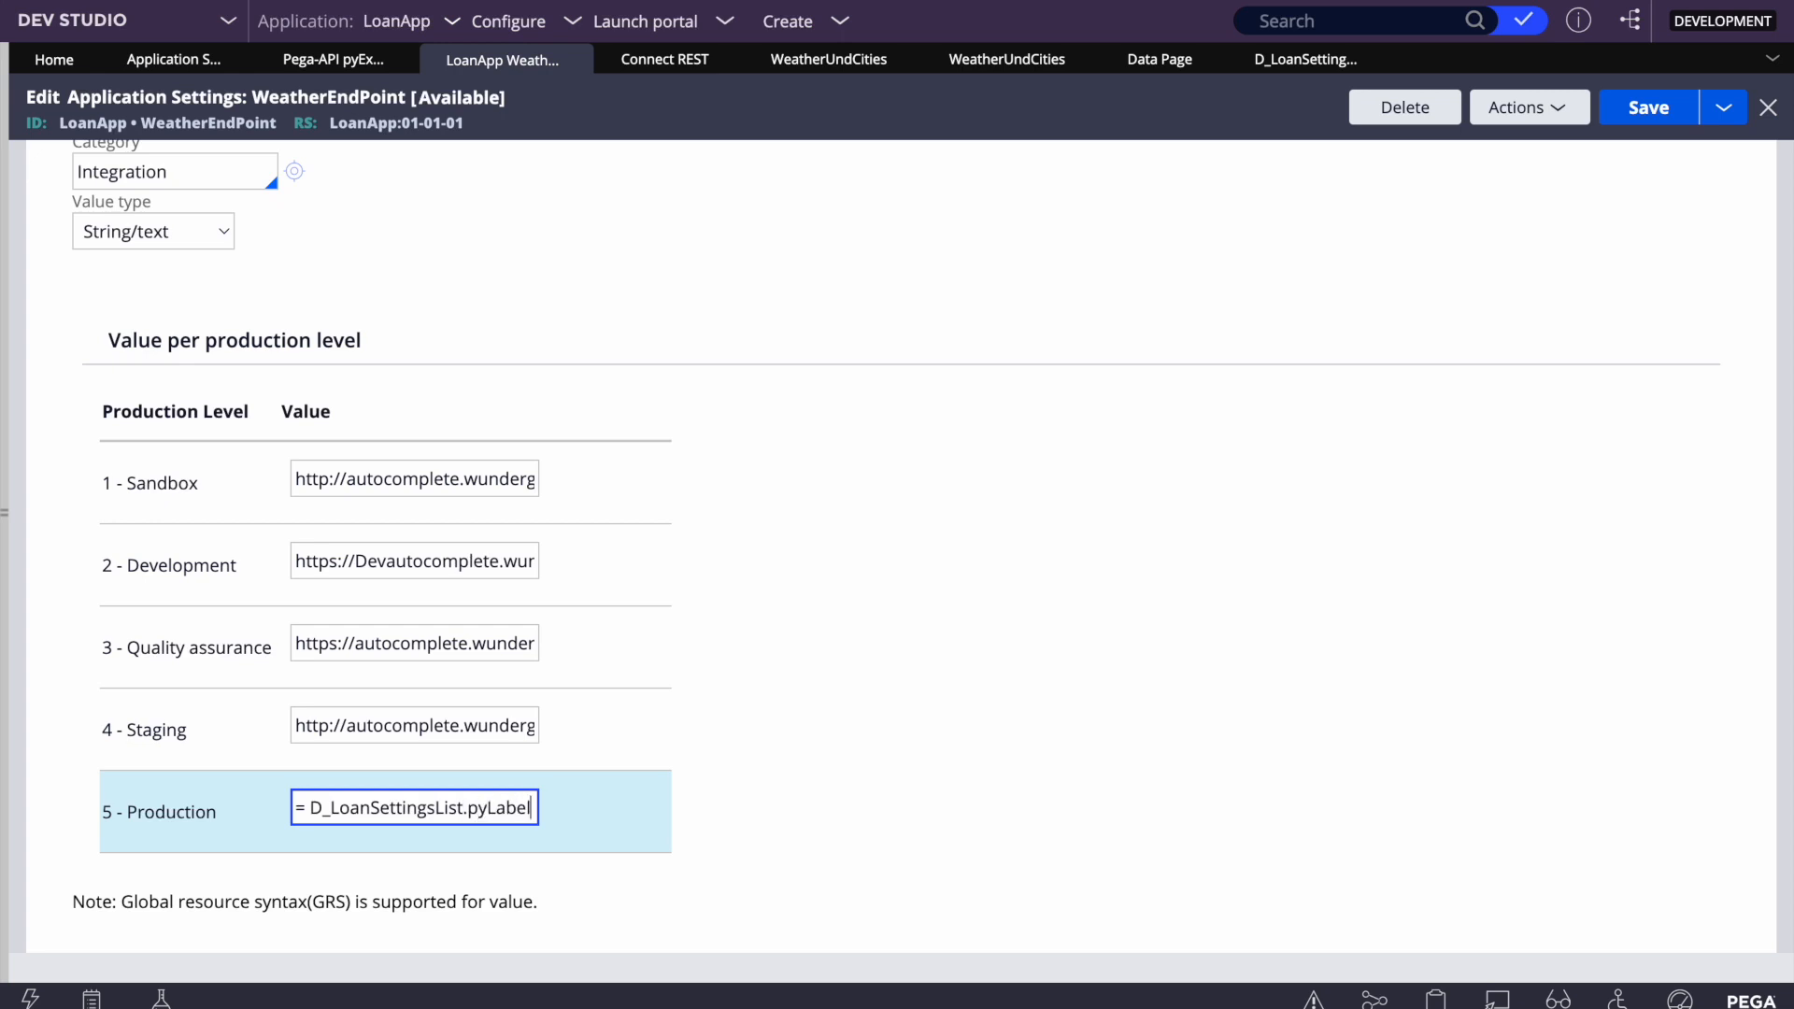
left_click(1656, 109)
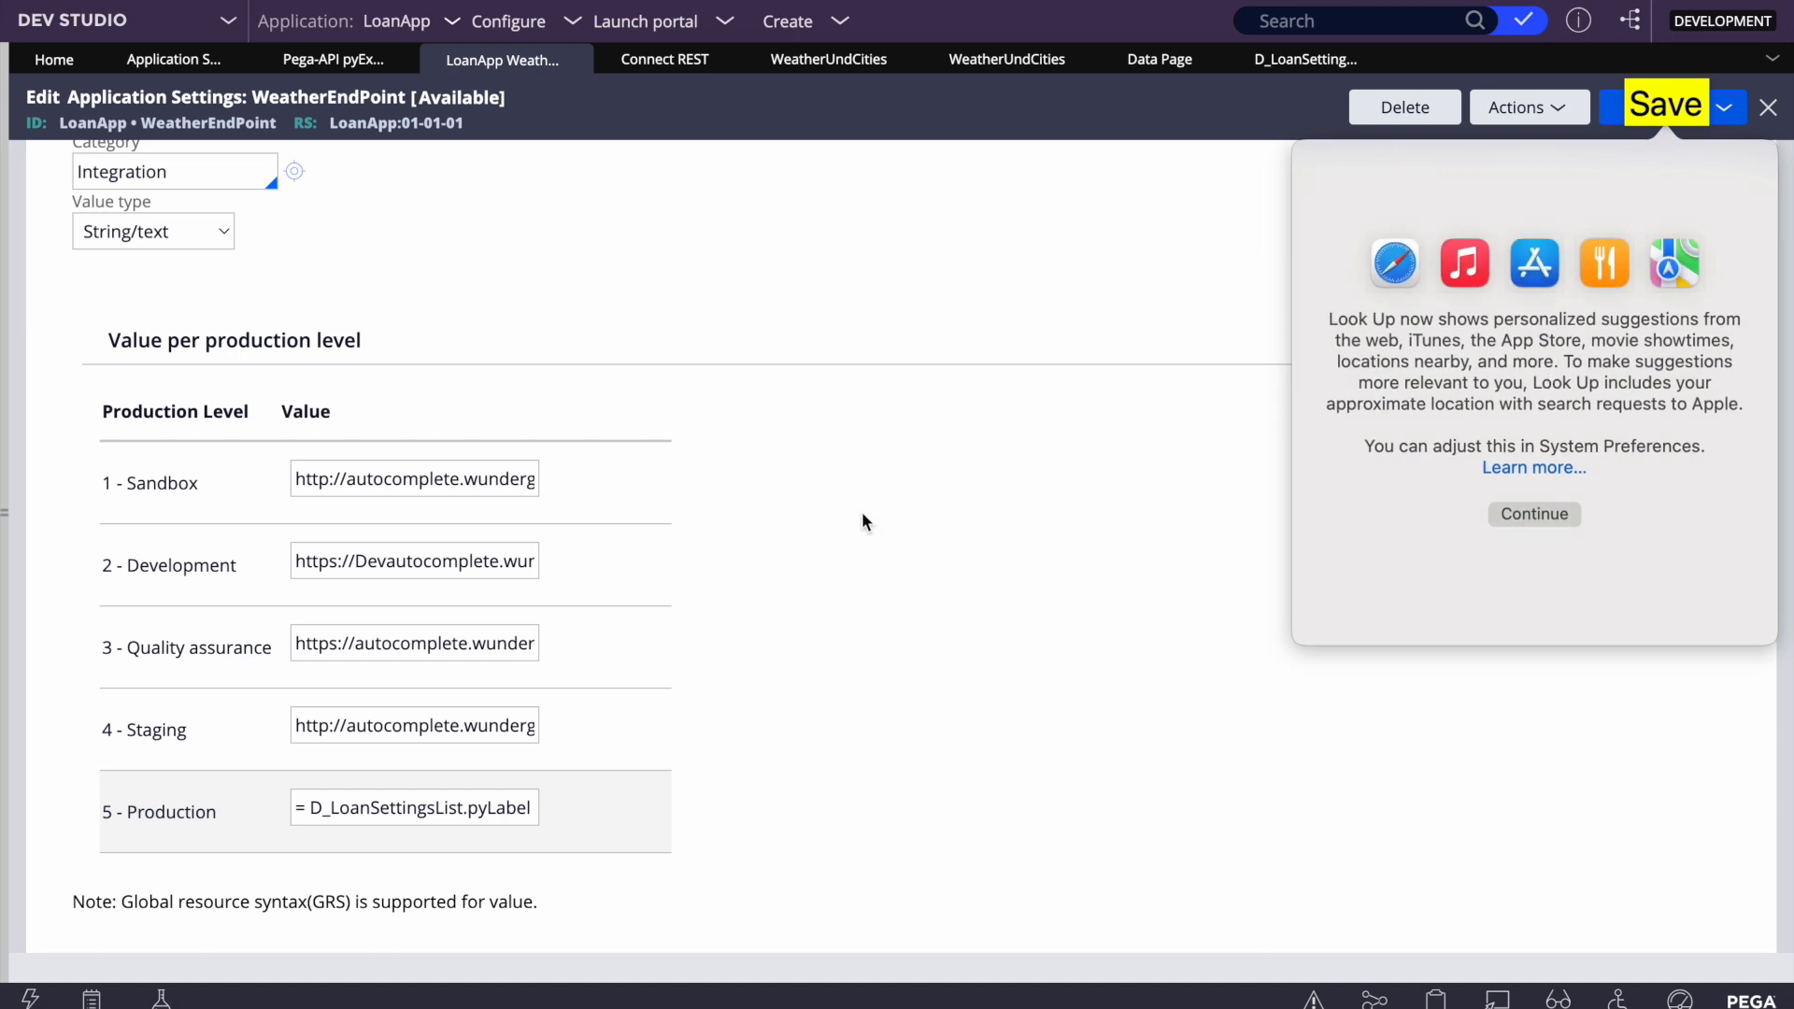
left_click(864, 522)
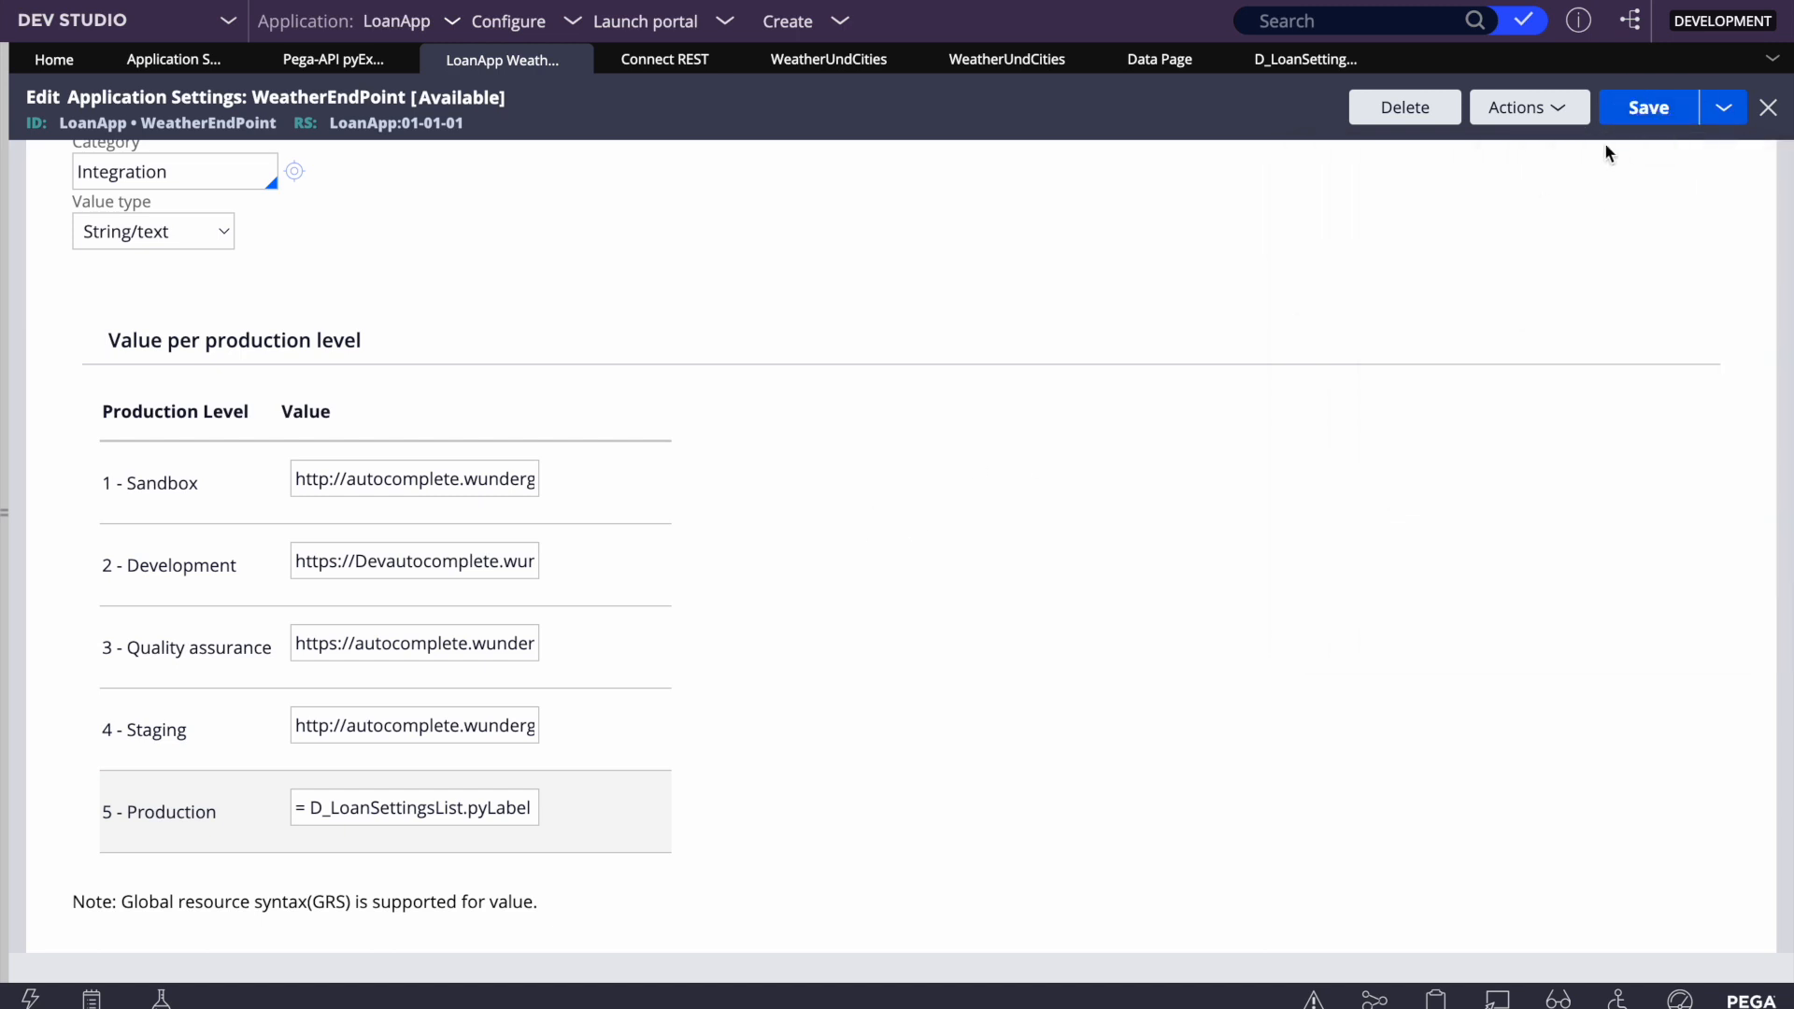
left_click(1658, 107)
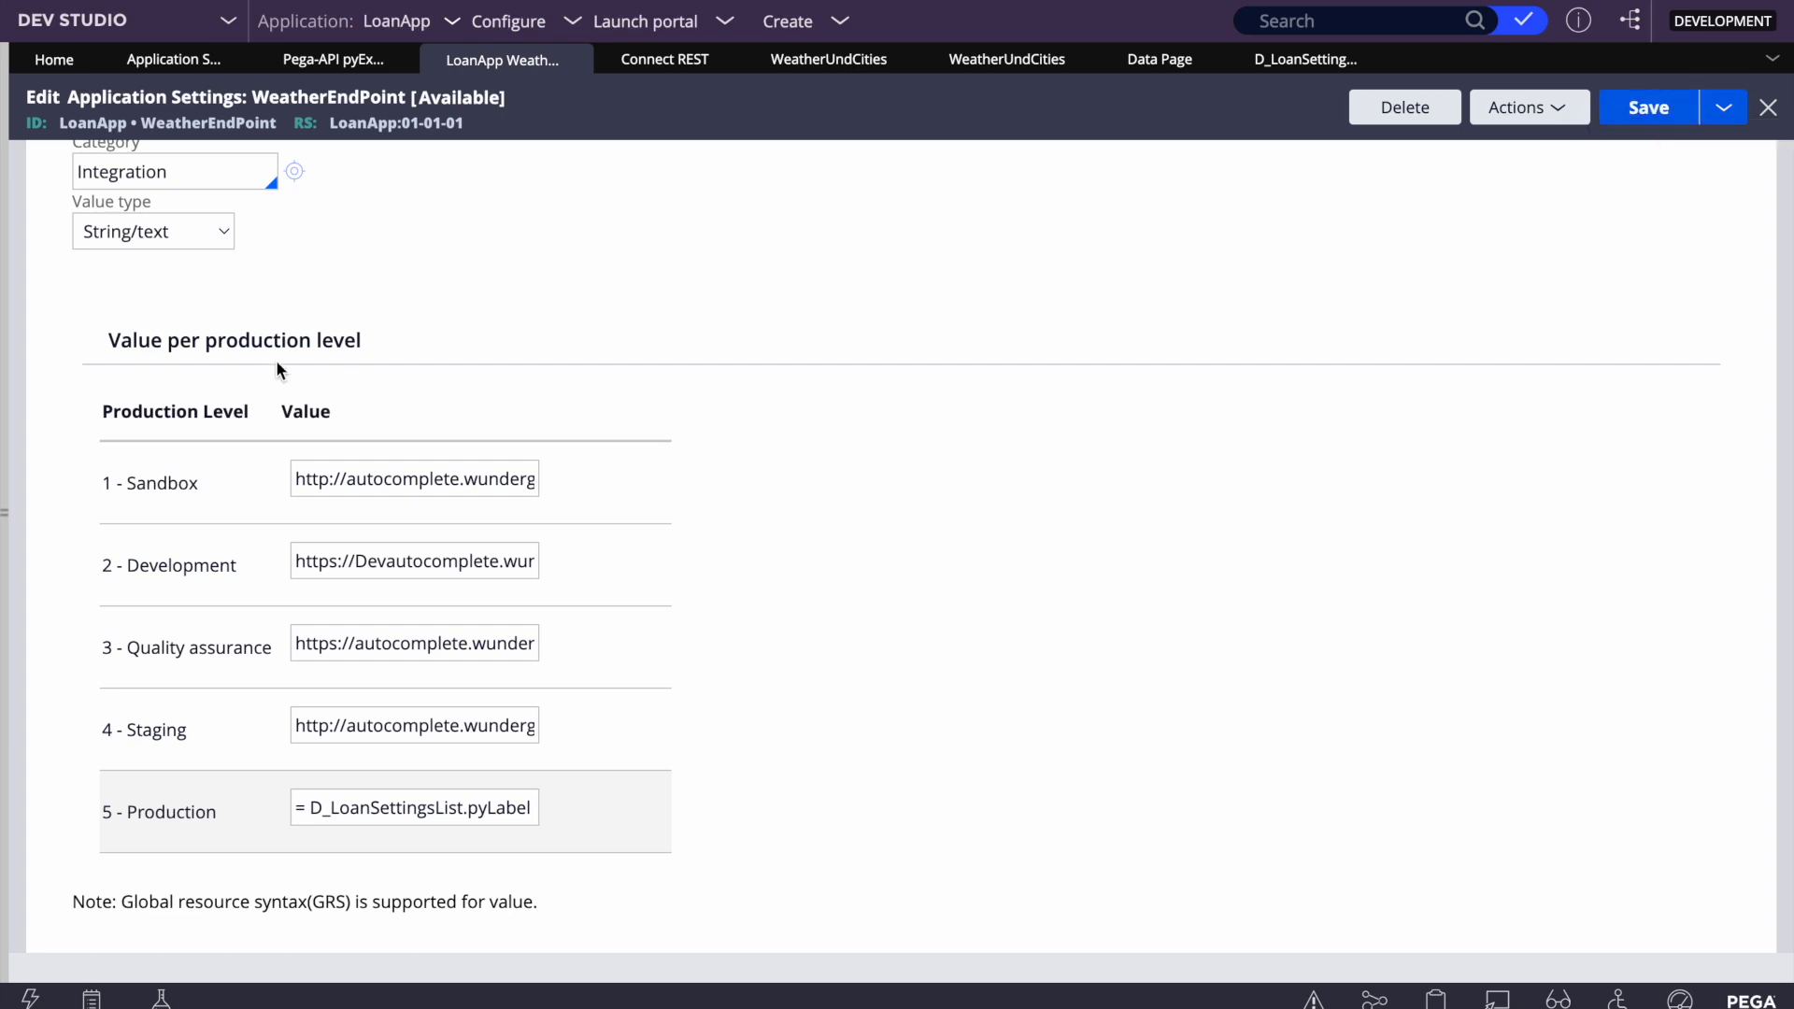
Try the Boolean value type for WeatherEndPoint, switch the type to Enumerated list and check the Sandbox choices
left_click(188, 244)
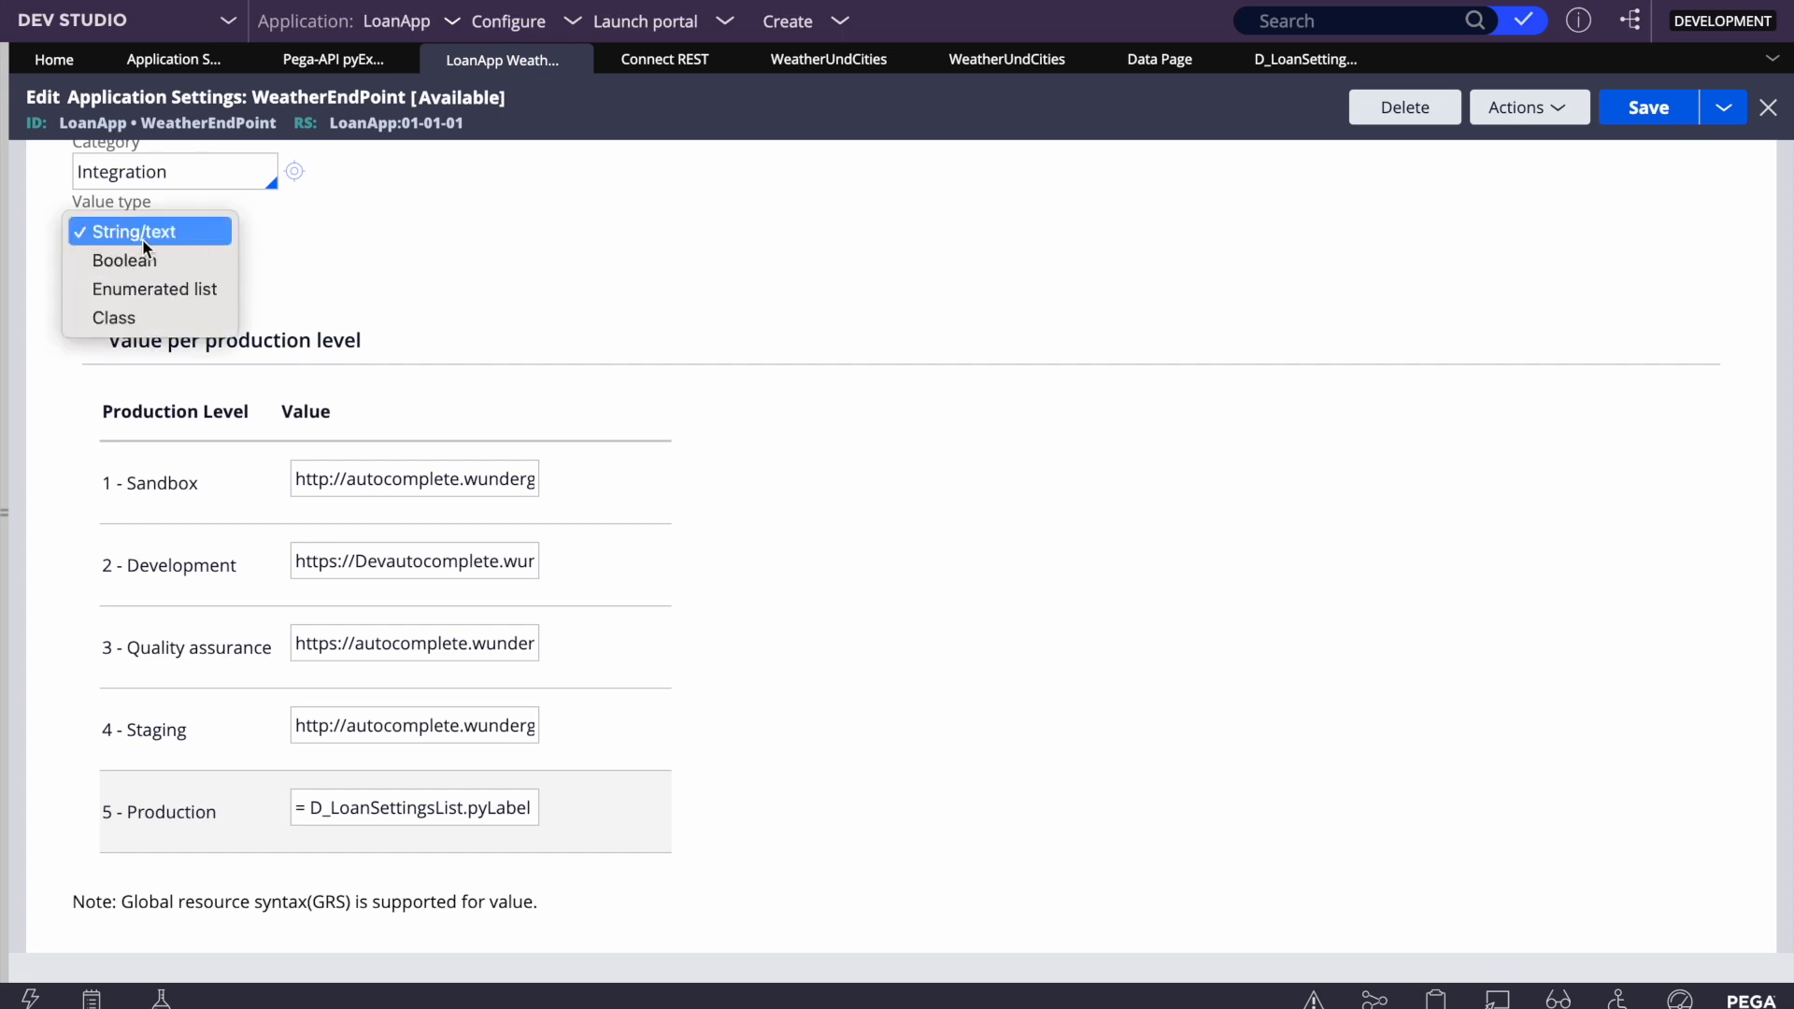
left_click(100, 259)
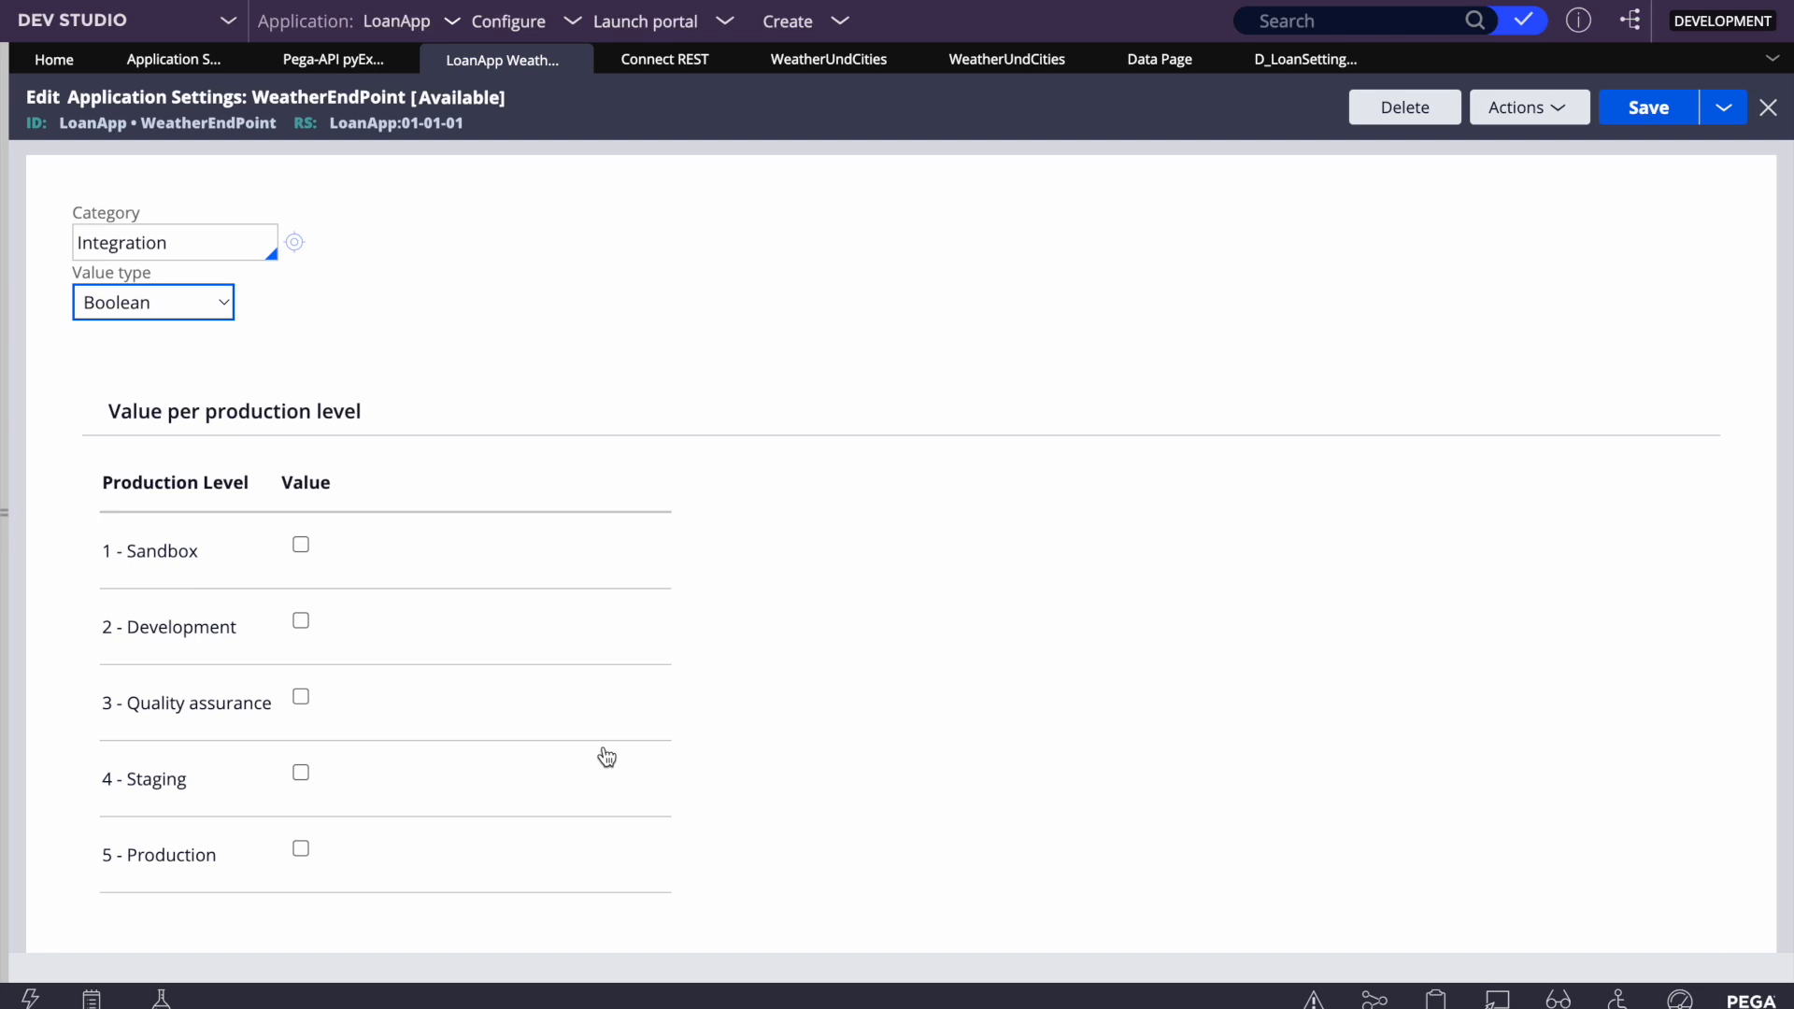
left_click(215, 304)
left_click(181, 330)
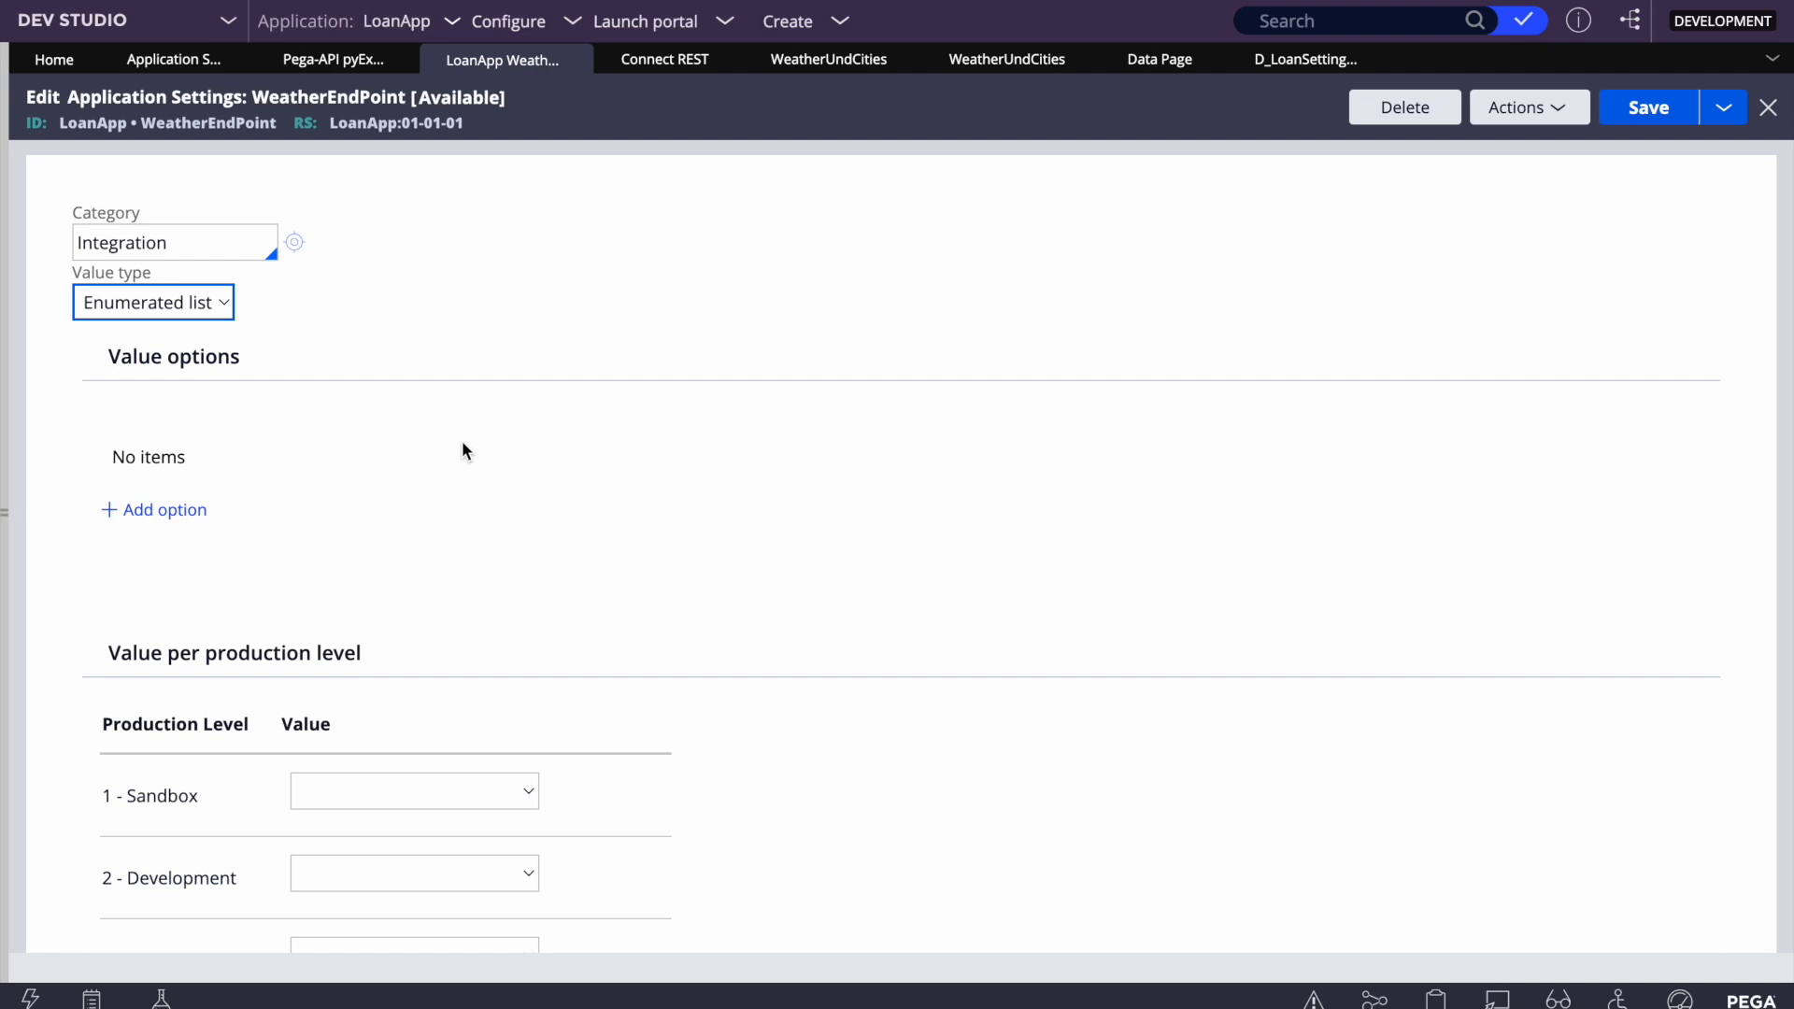
scroll(462, 440, "down", 3)
left_click(527, 613)
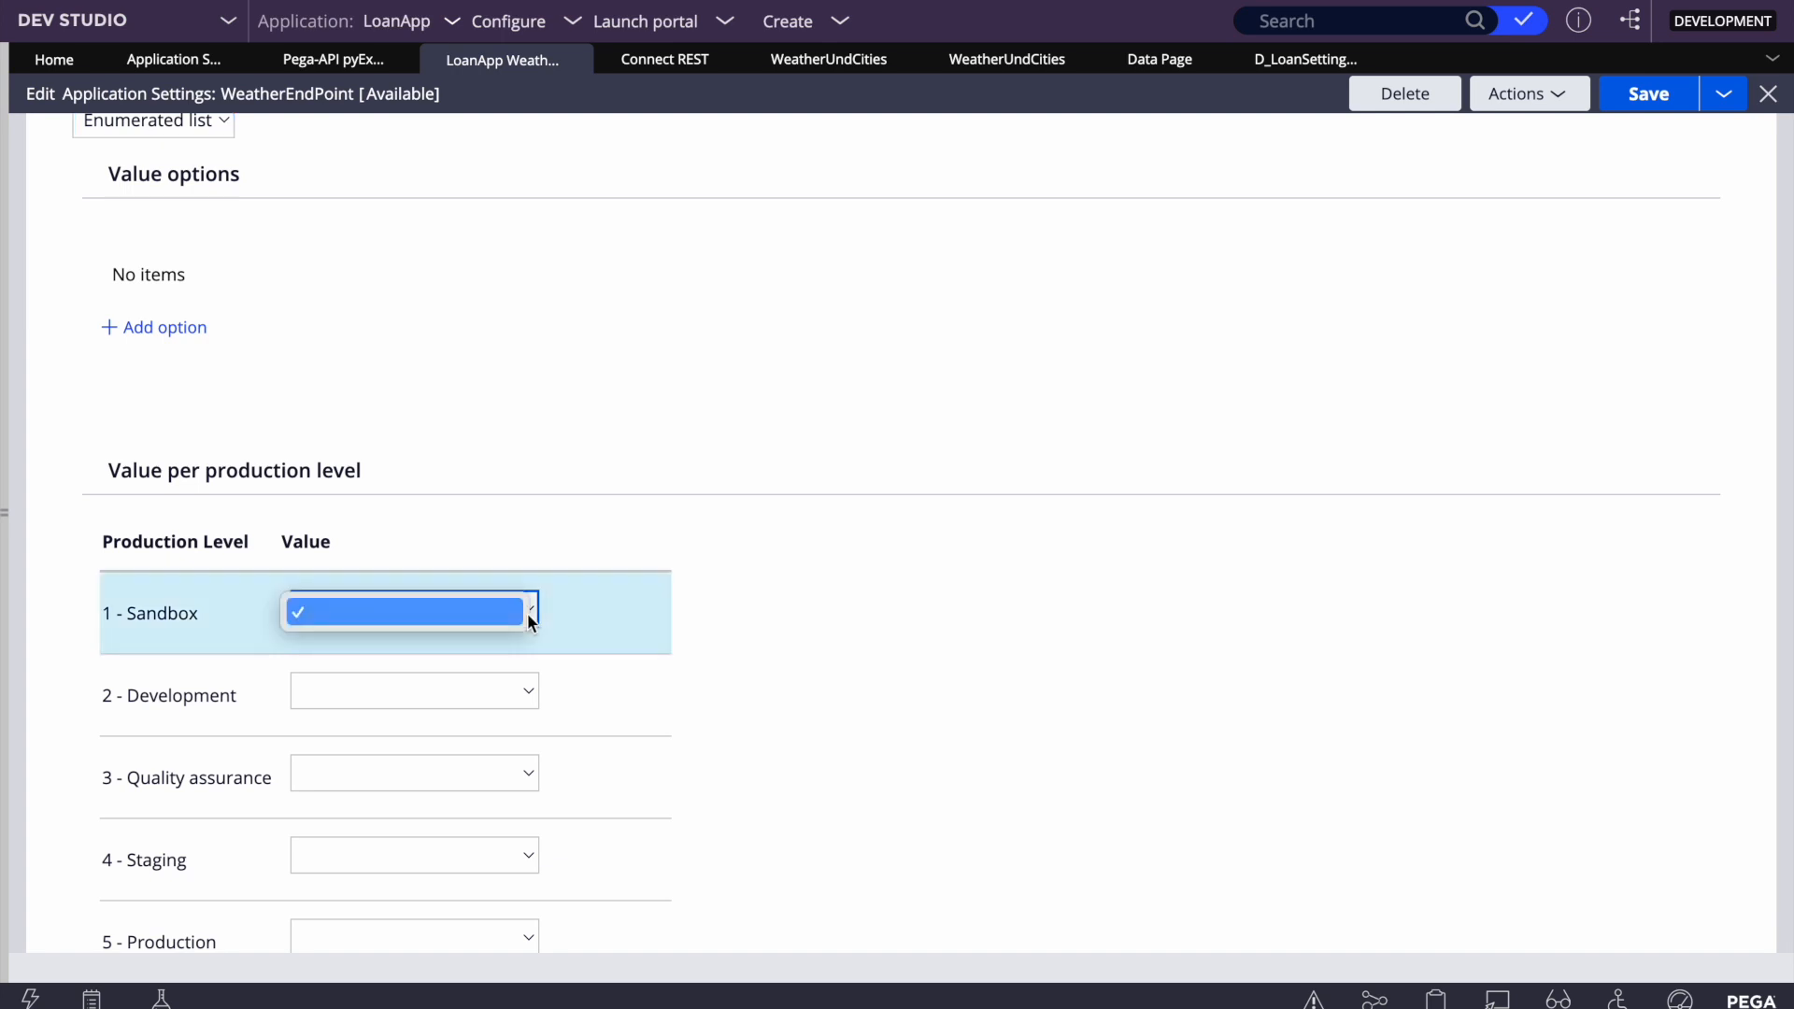
left_click(716, 574)
Add three value options to the enumerated list: Test1, Test2 and Test3
left_click(158, 321)
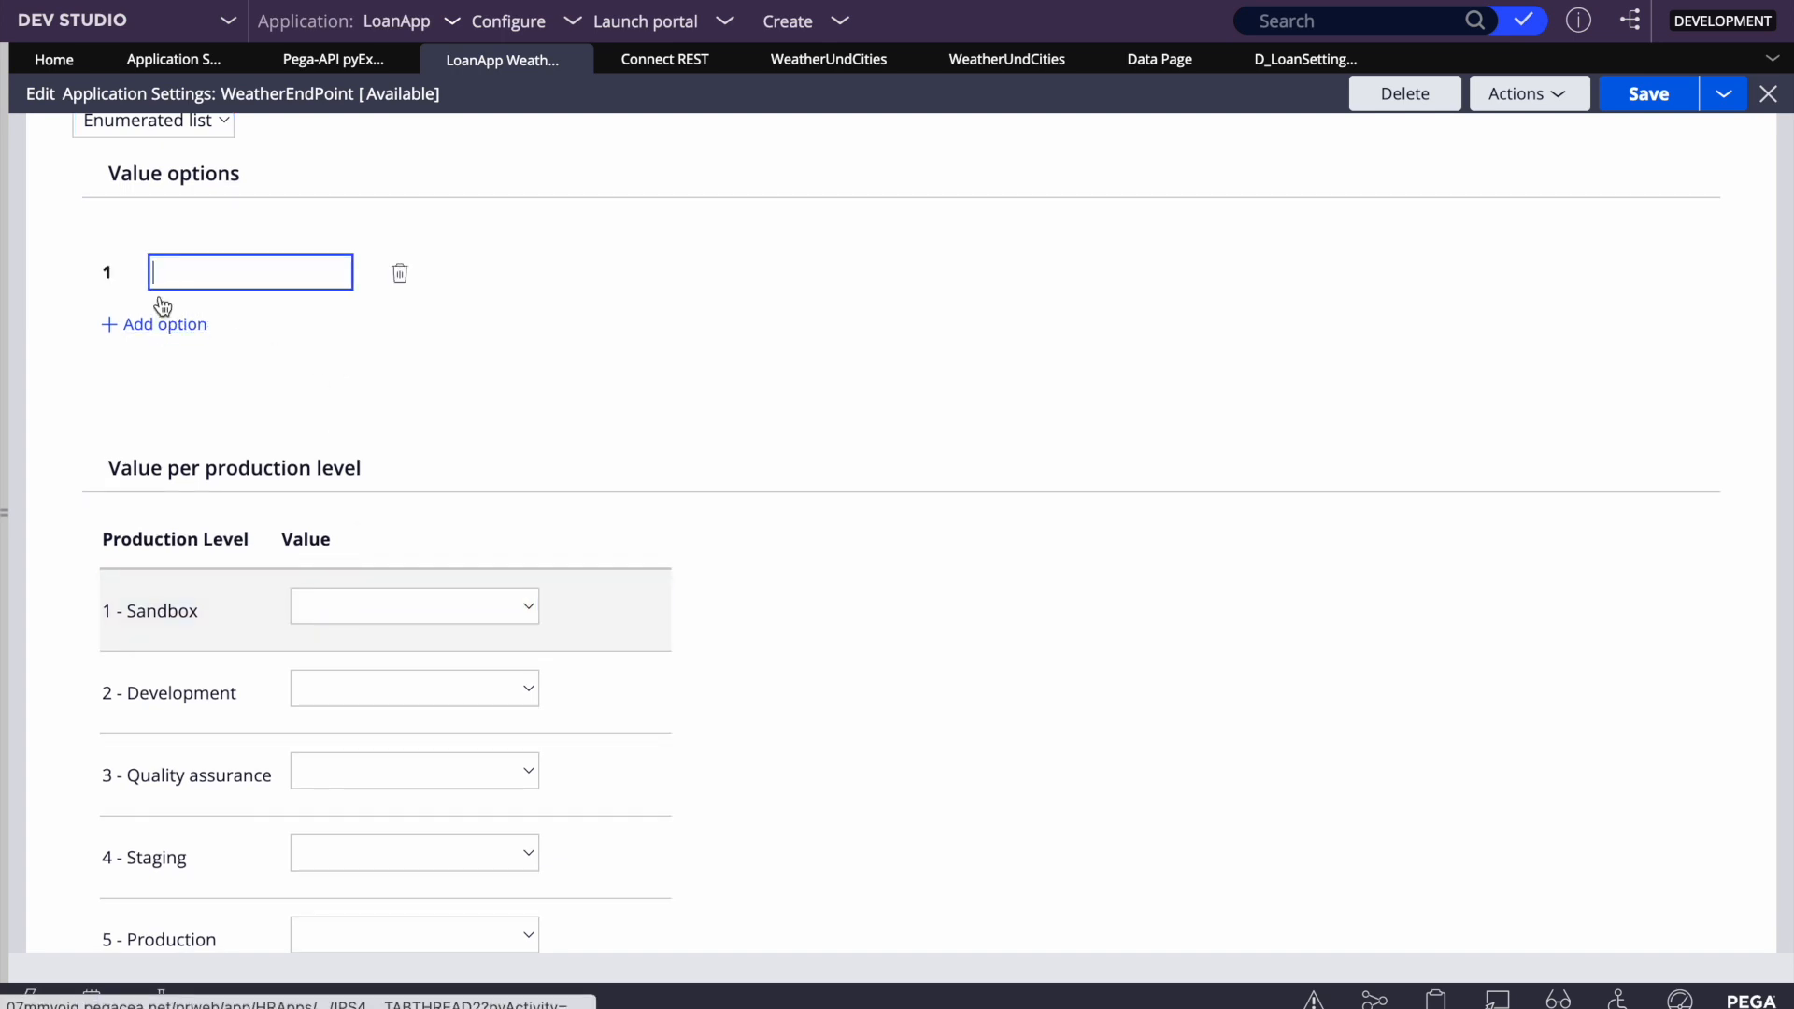
type("Test1")
left_click(200, 321)
type("Test2")
left_click(176, 373)
type("Test3")
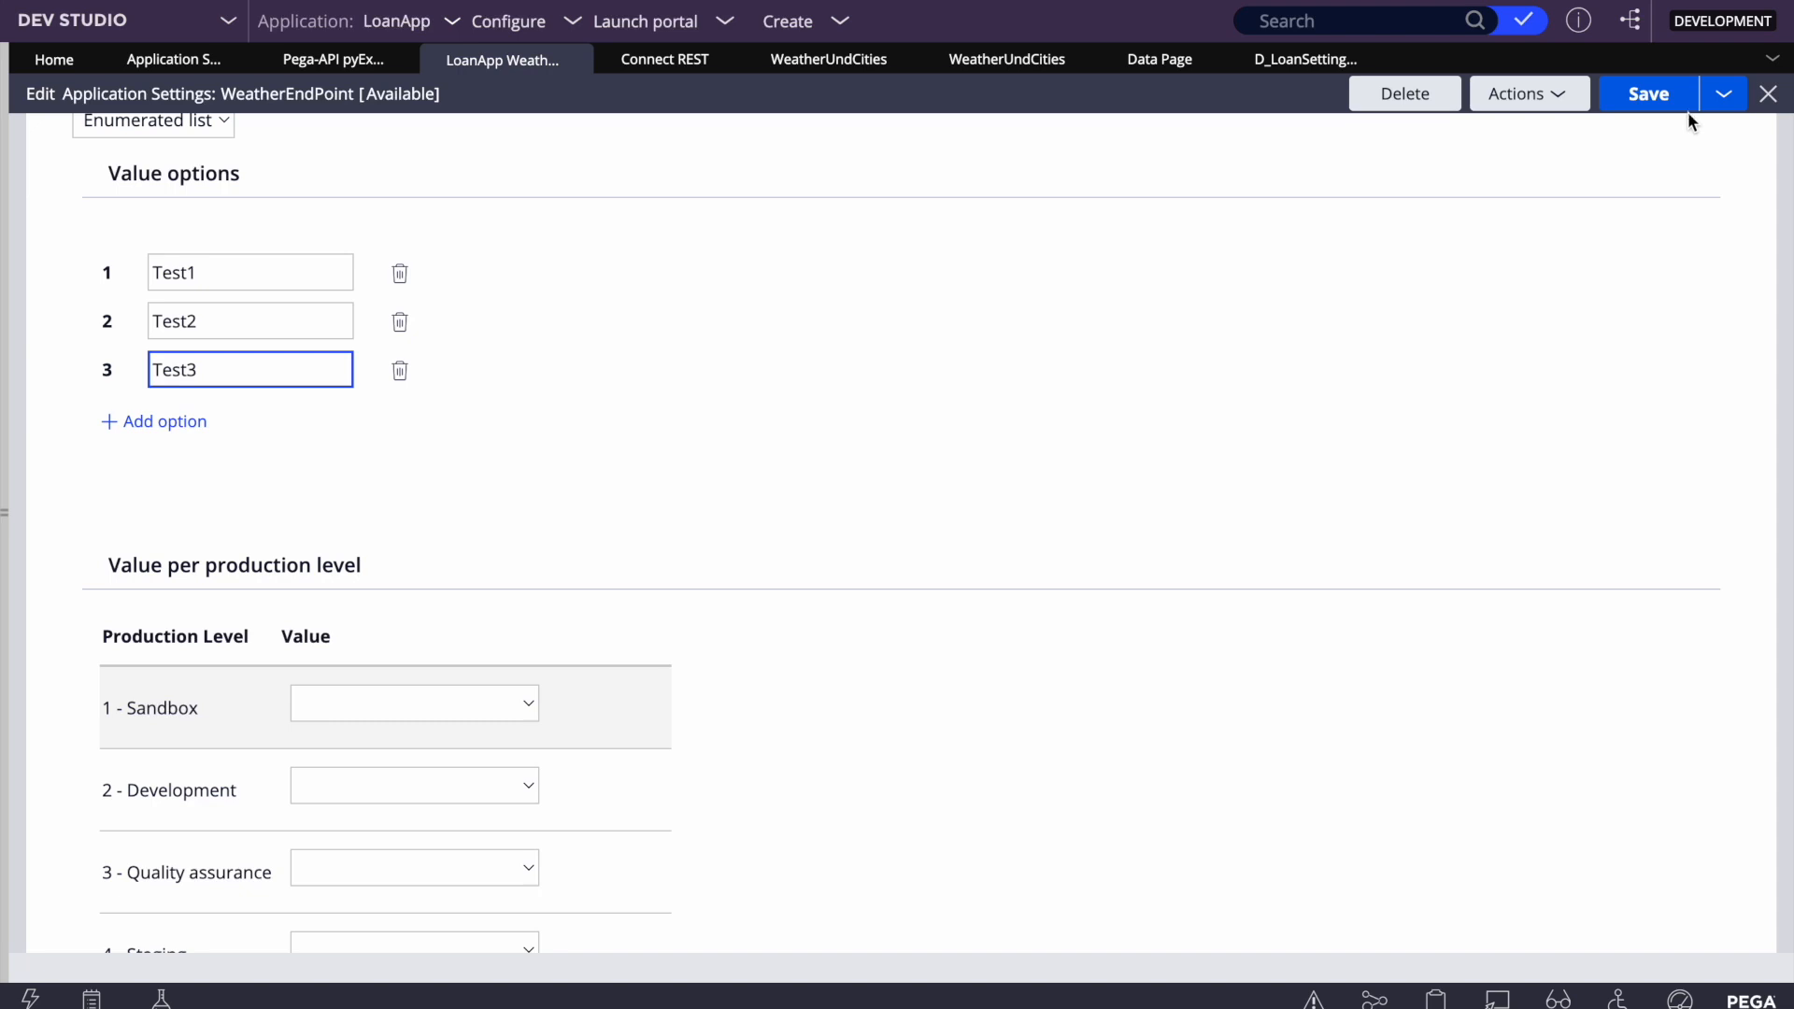
Assign Test1 to Sandbox, Test2 to Development and Test3 to Quality assurance
scroll(607, 701, "down", 2)
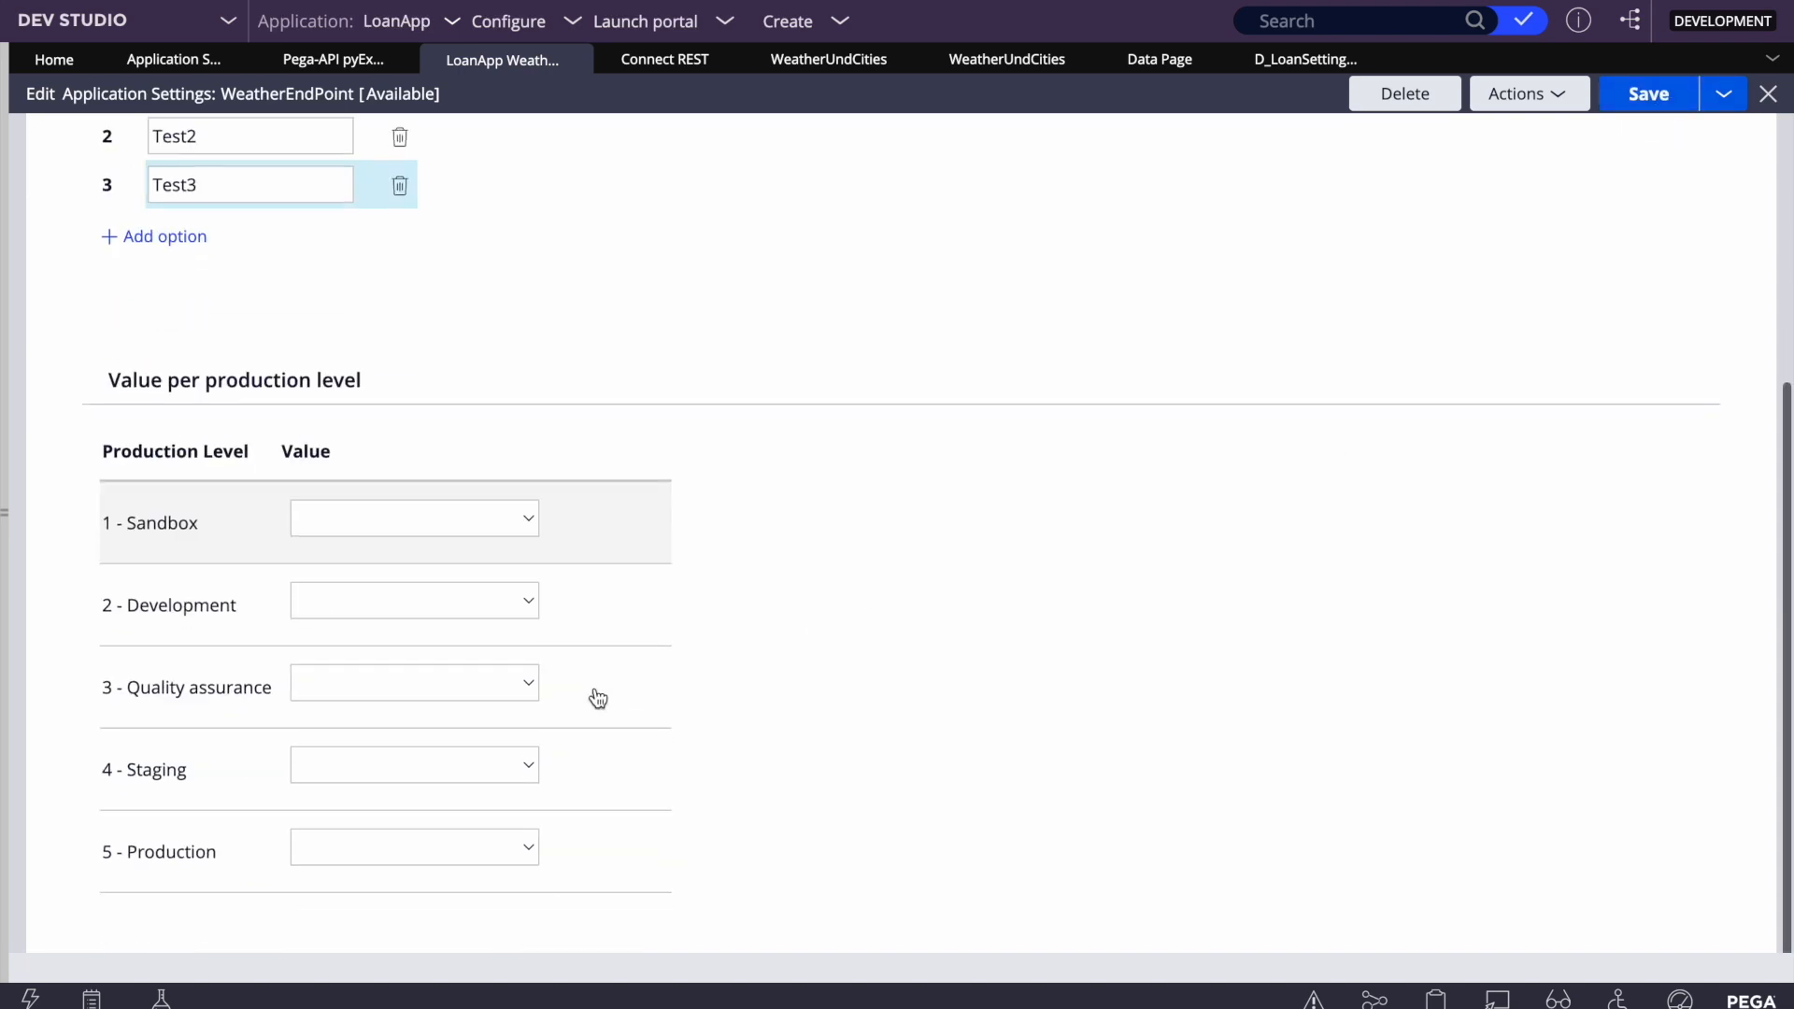
left_click(464, 512)
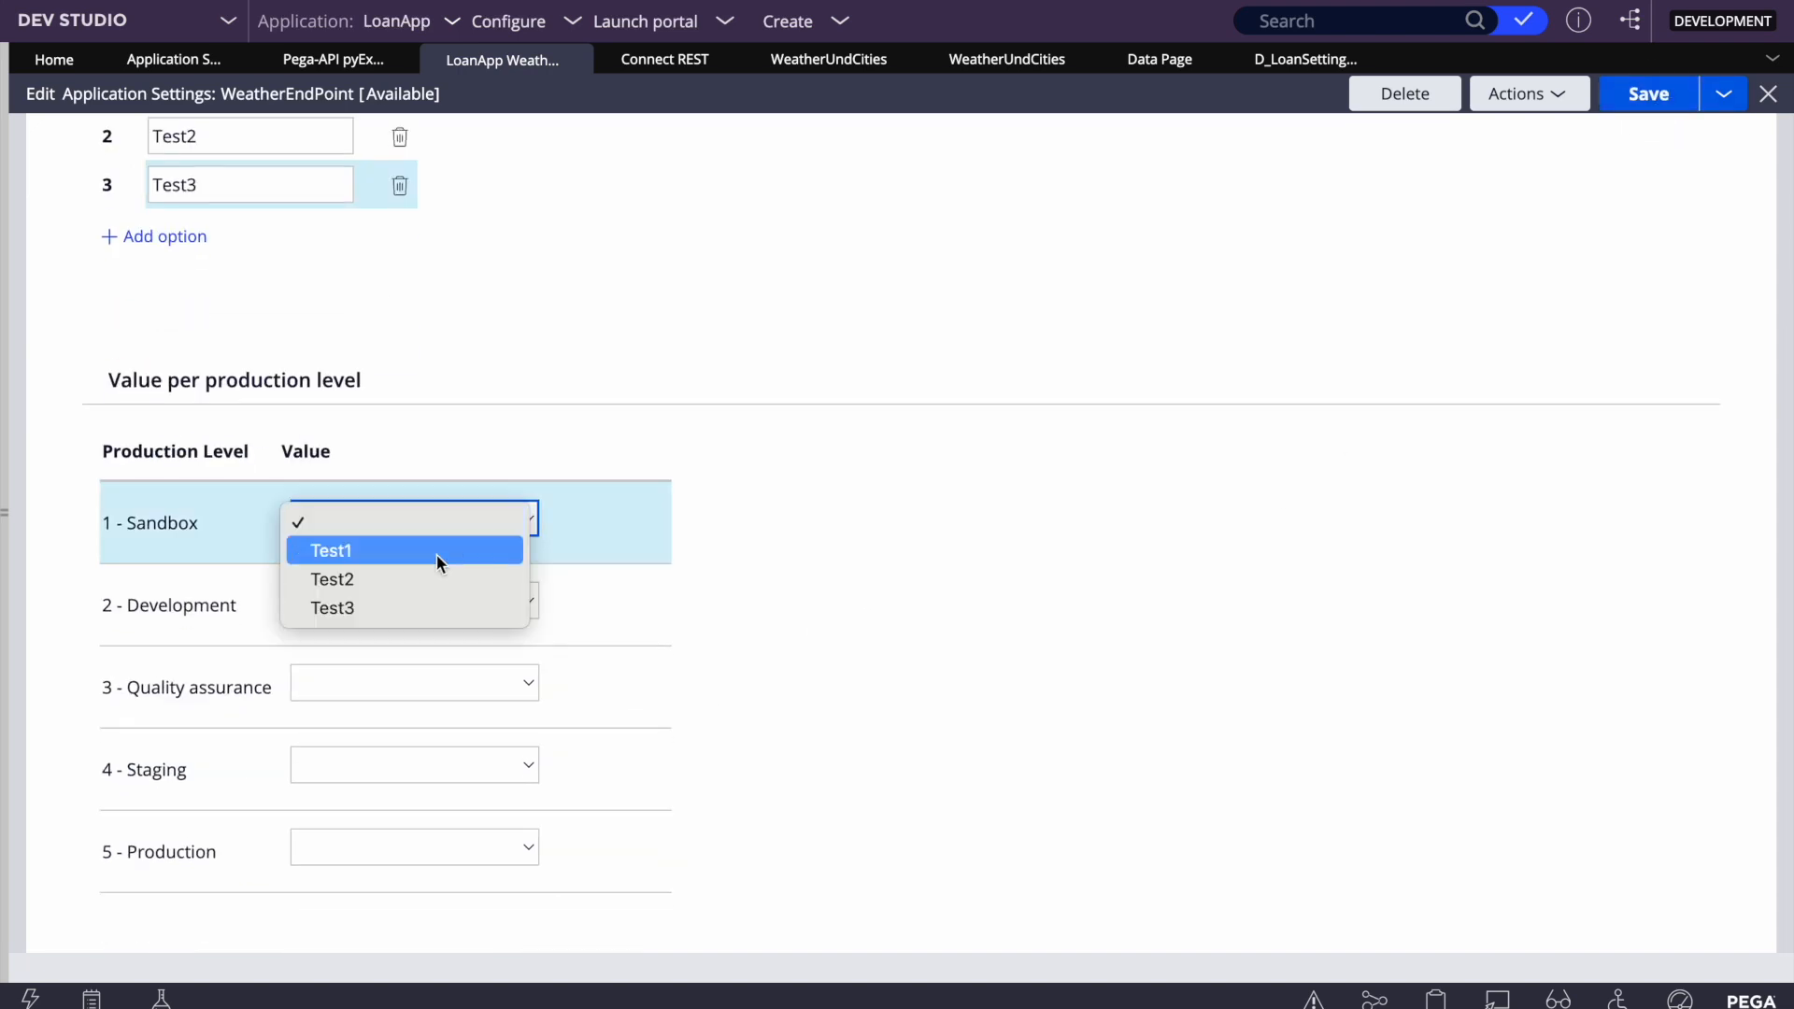
left_click(338, 579)
left_click(366, 596)
left_click(341, 685)
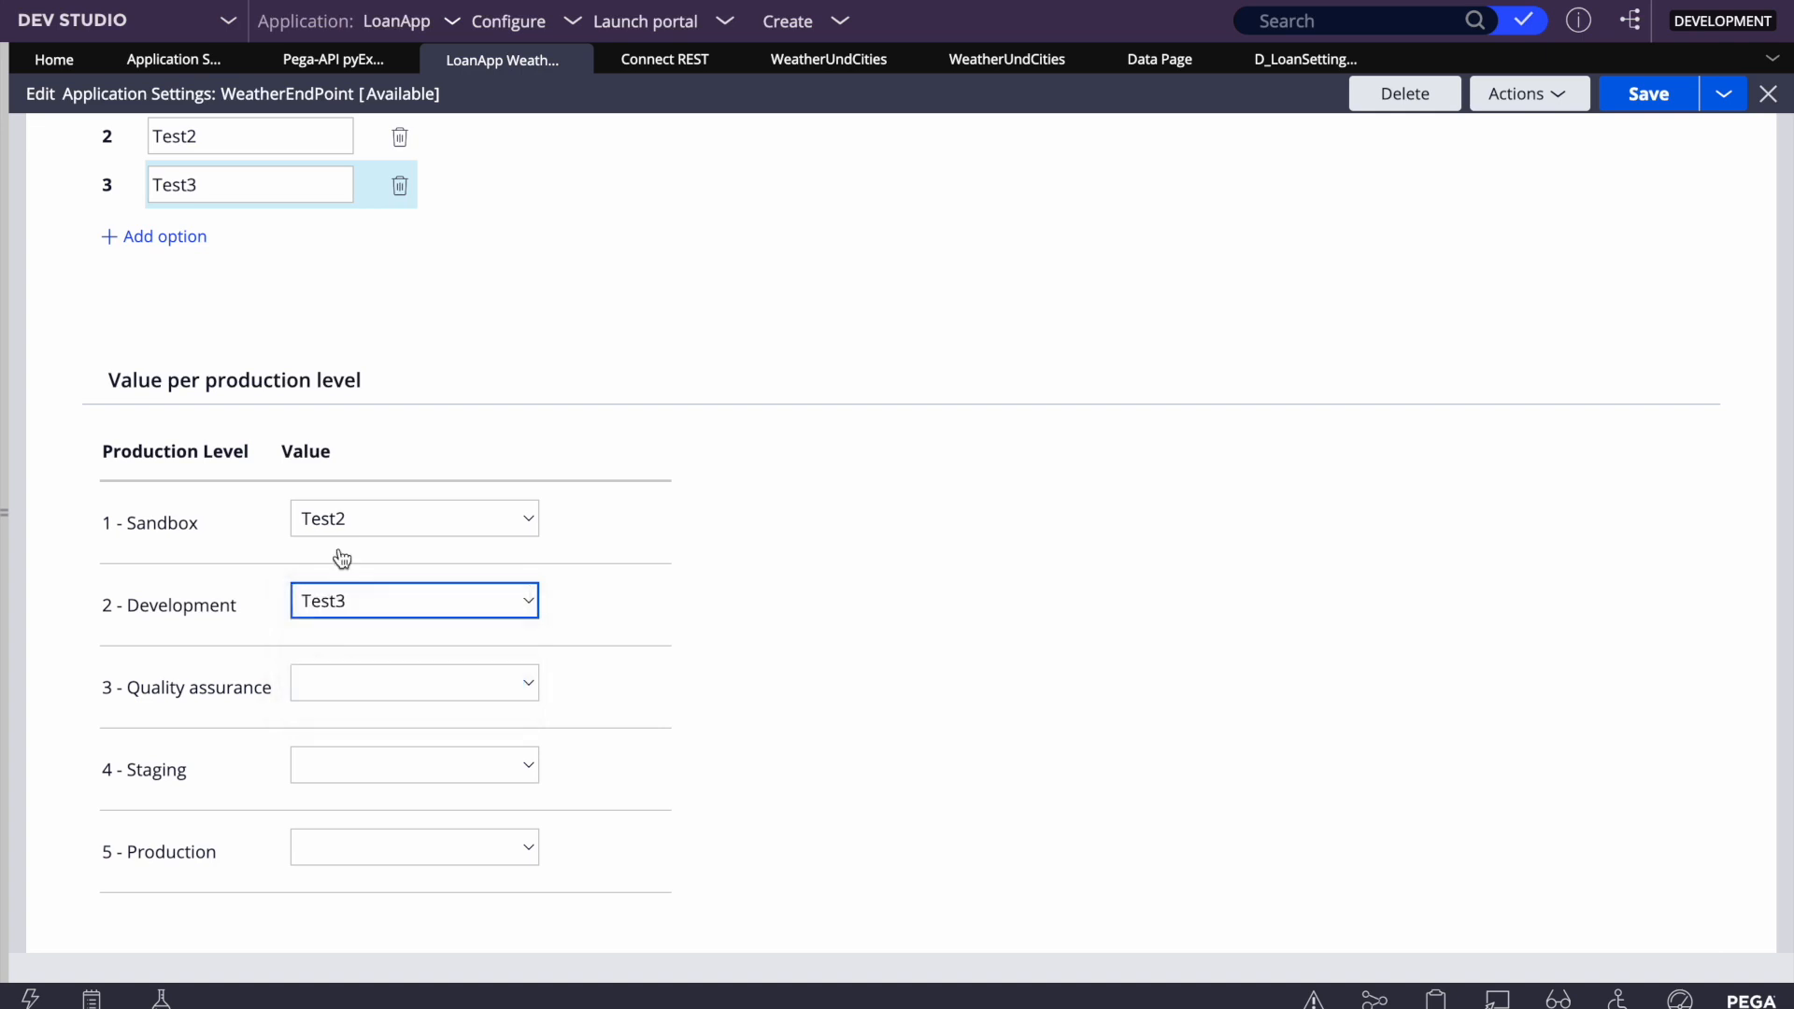
left_click(345, 520)
left_click(328, 484)
left_click(348, 601)
left_click(341, 572)
left_click(374, 681)
left_click(334, 773)
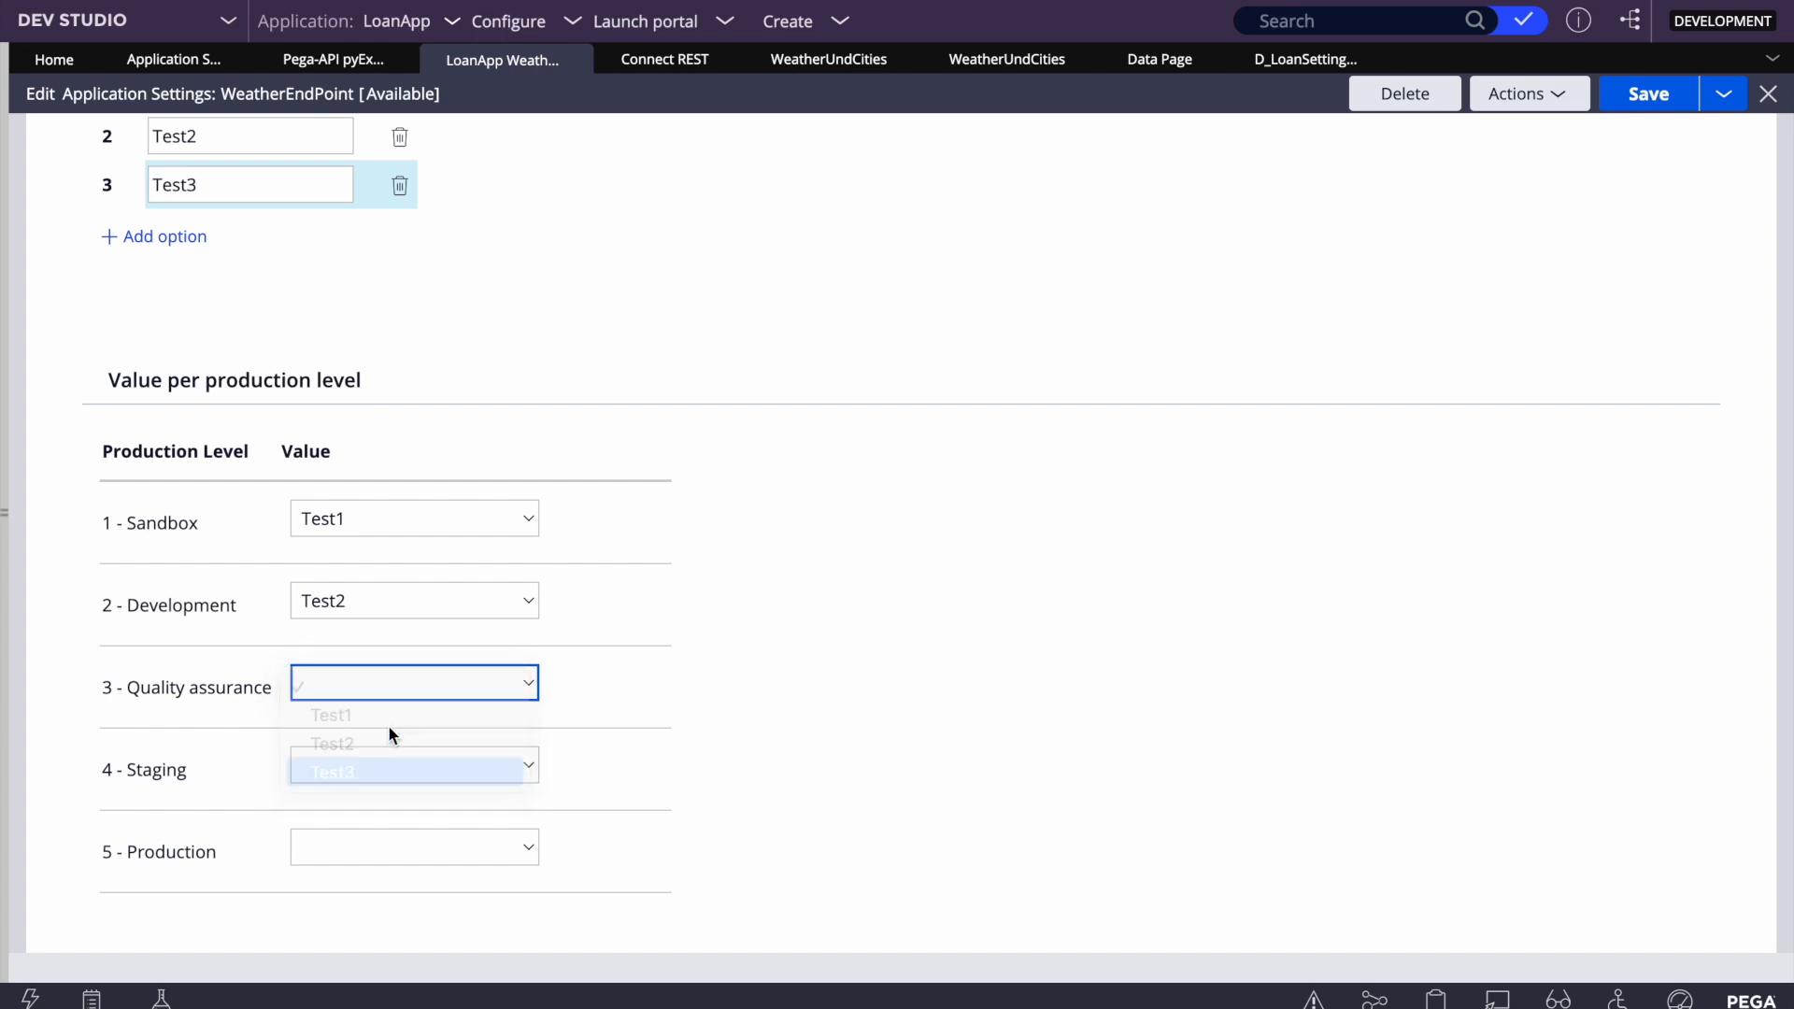
Change the setting's value type to Class and try to save the record without a value definition
scroll(721, 636, "up", 5)
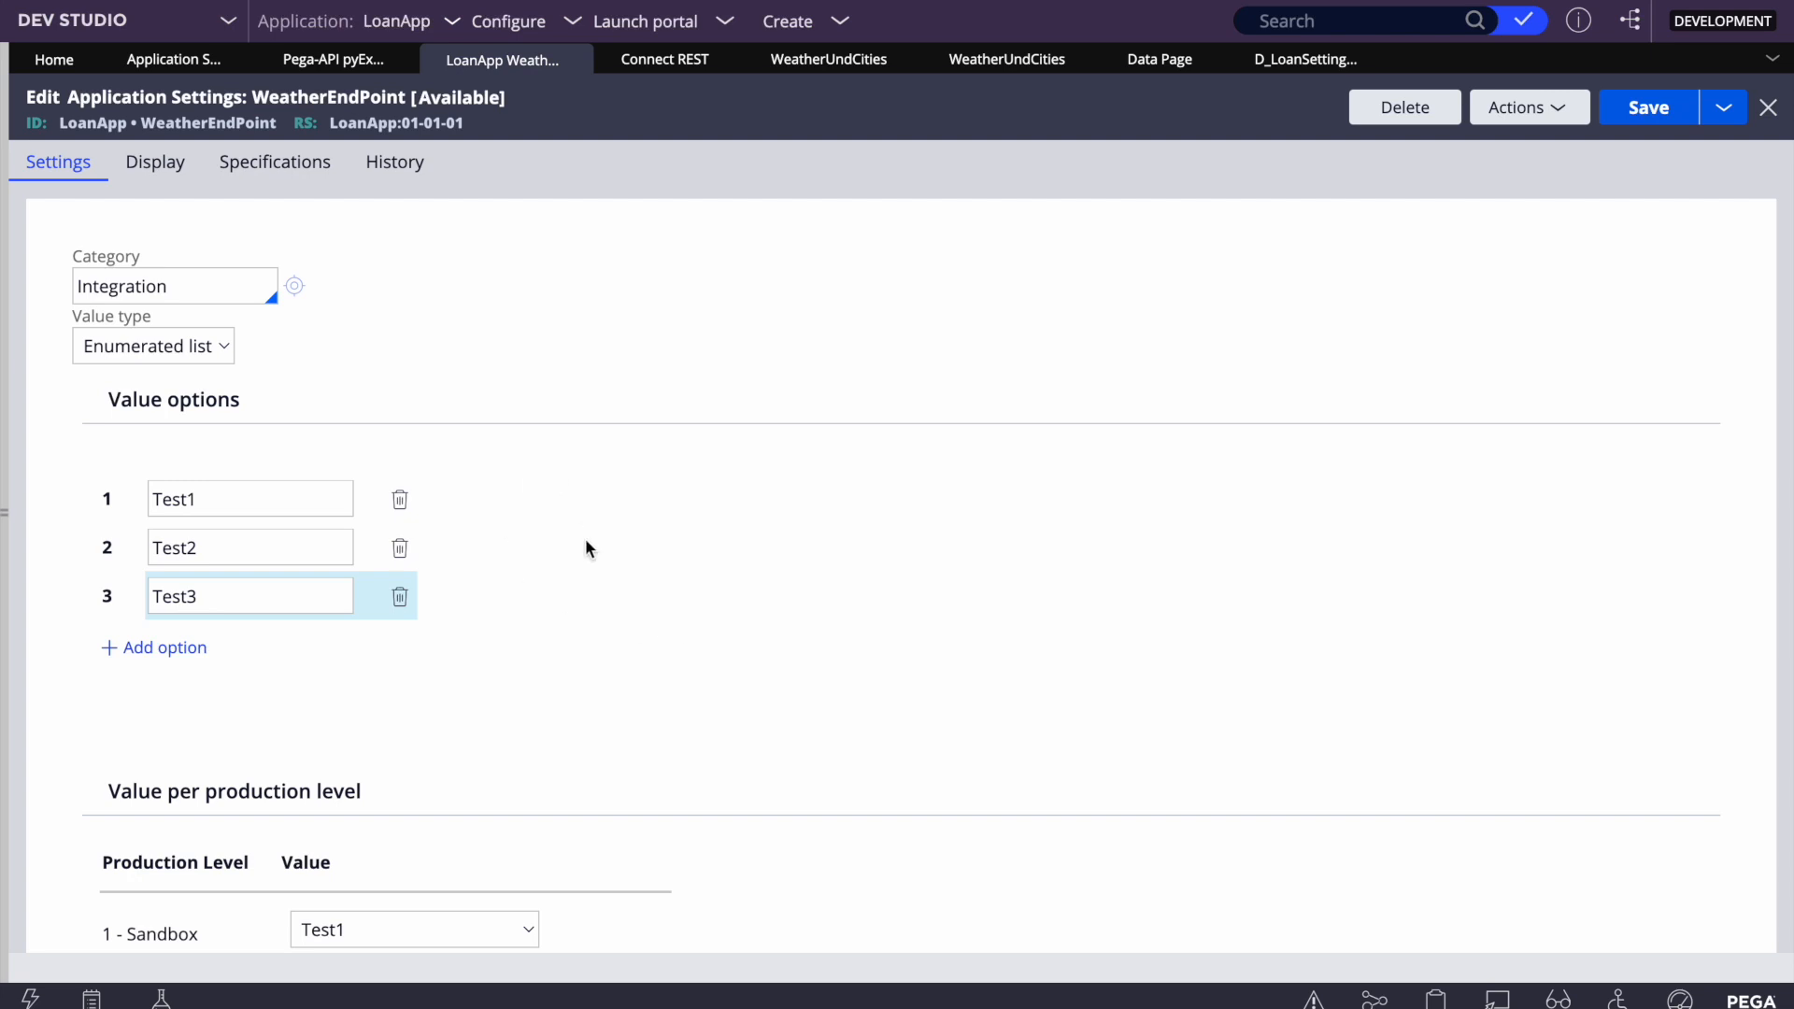
scroll(587, 541, "down", 3)
scroll(587, 542, "up", 3)
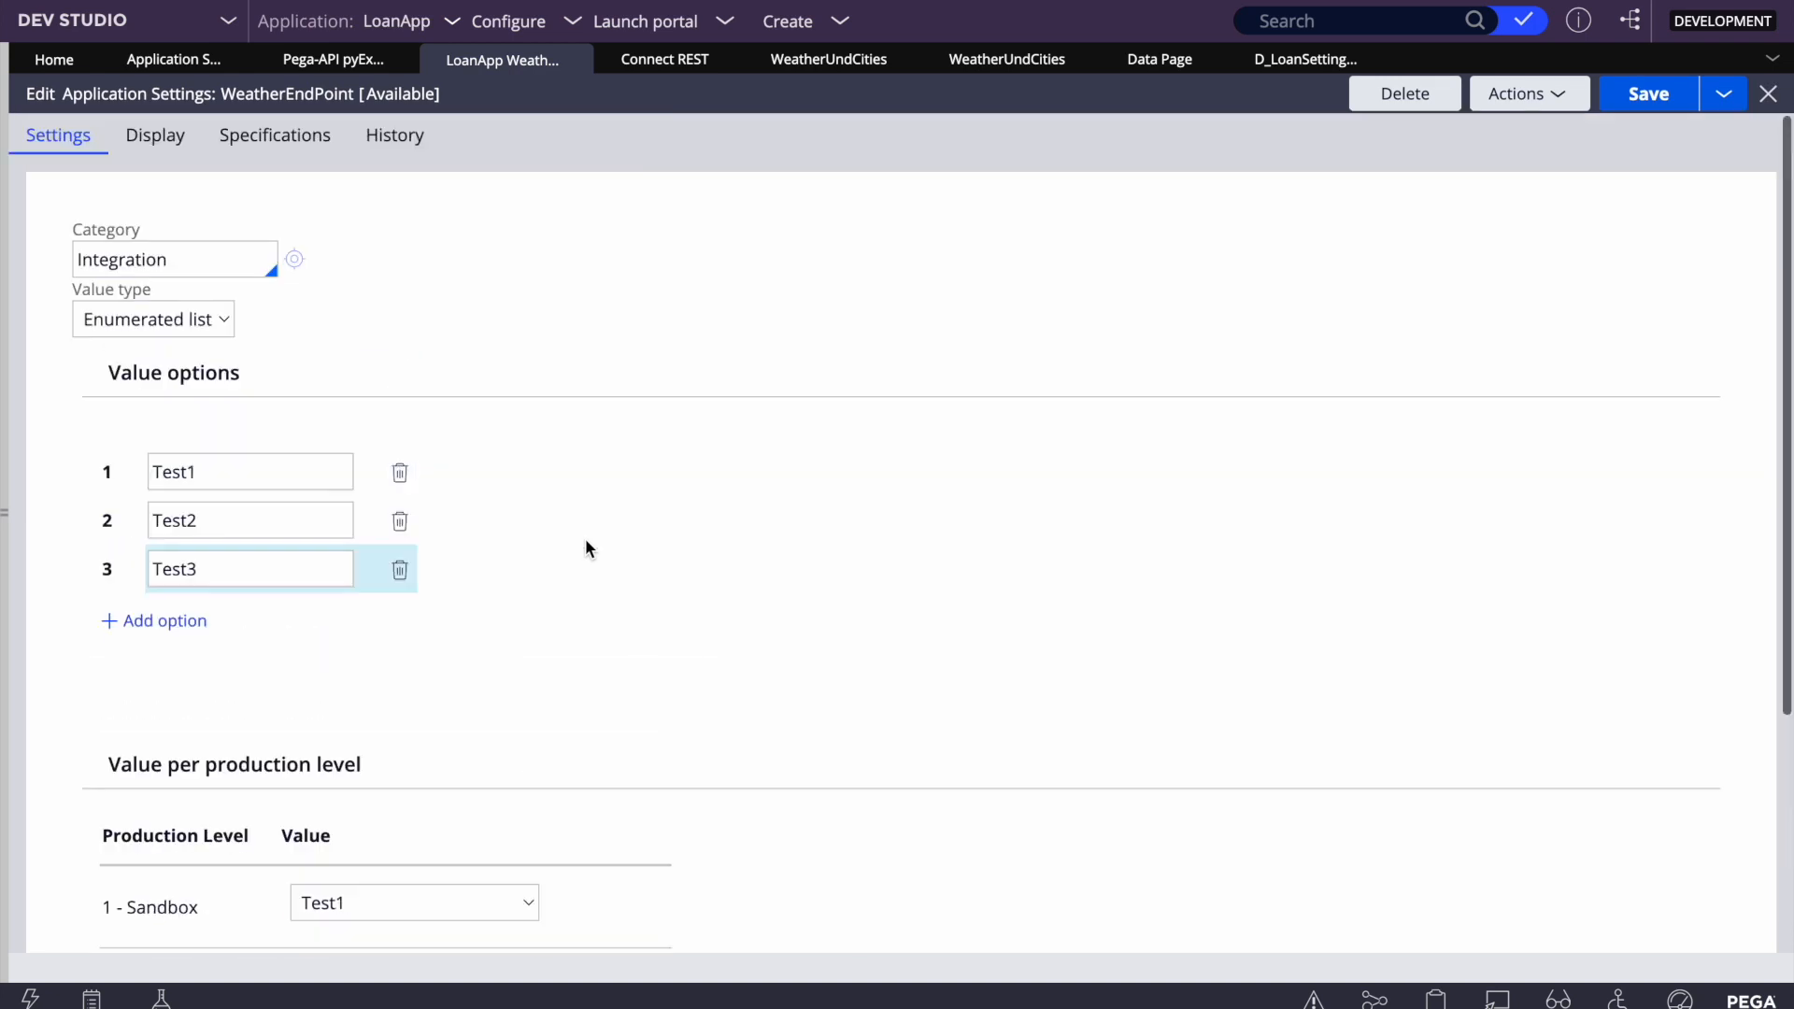
left_click(209, 353)
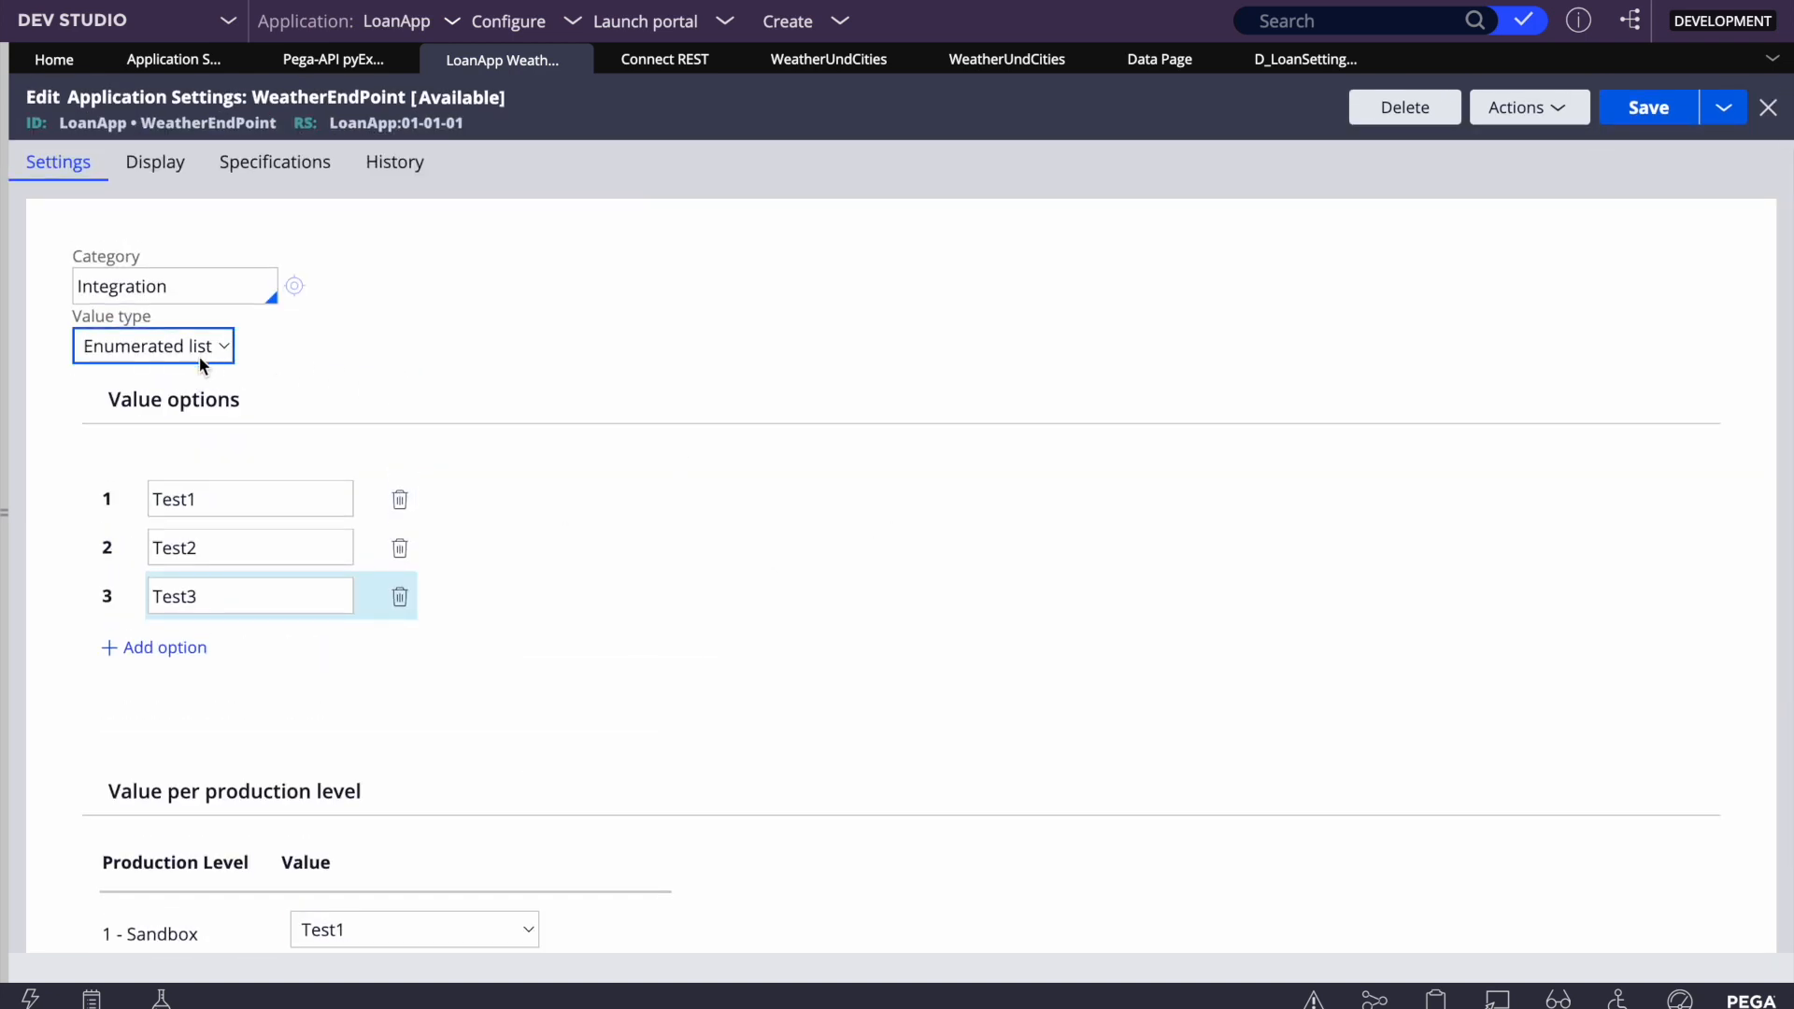
left_click(158, 377)
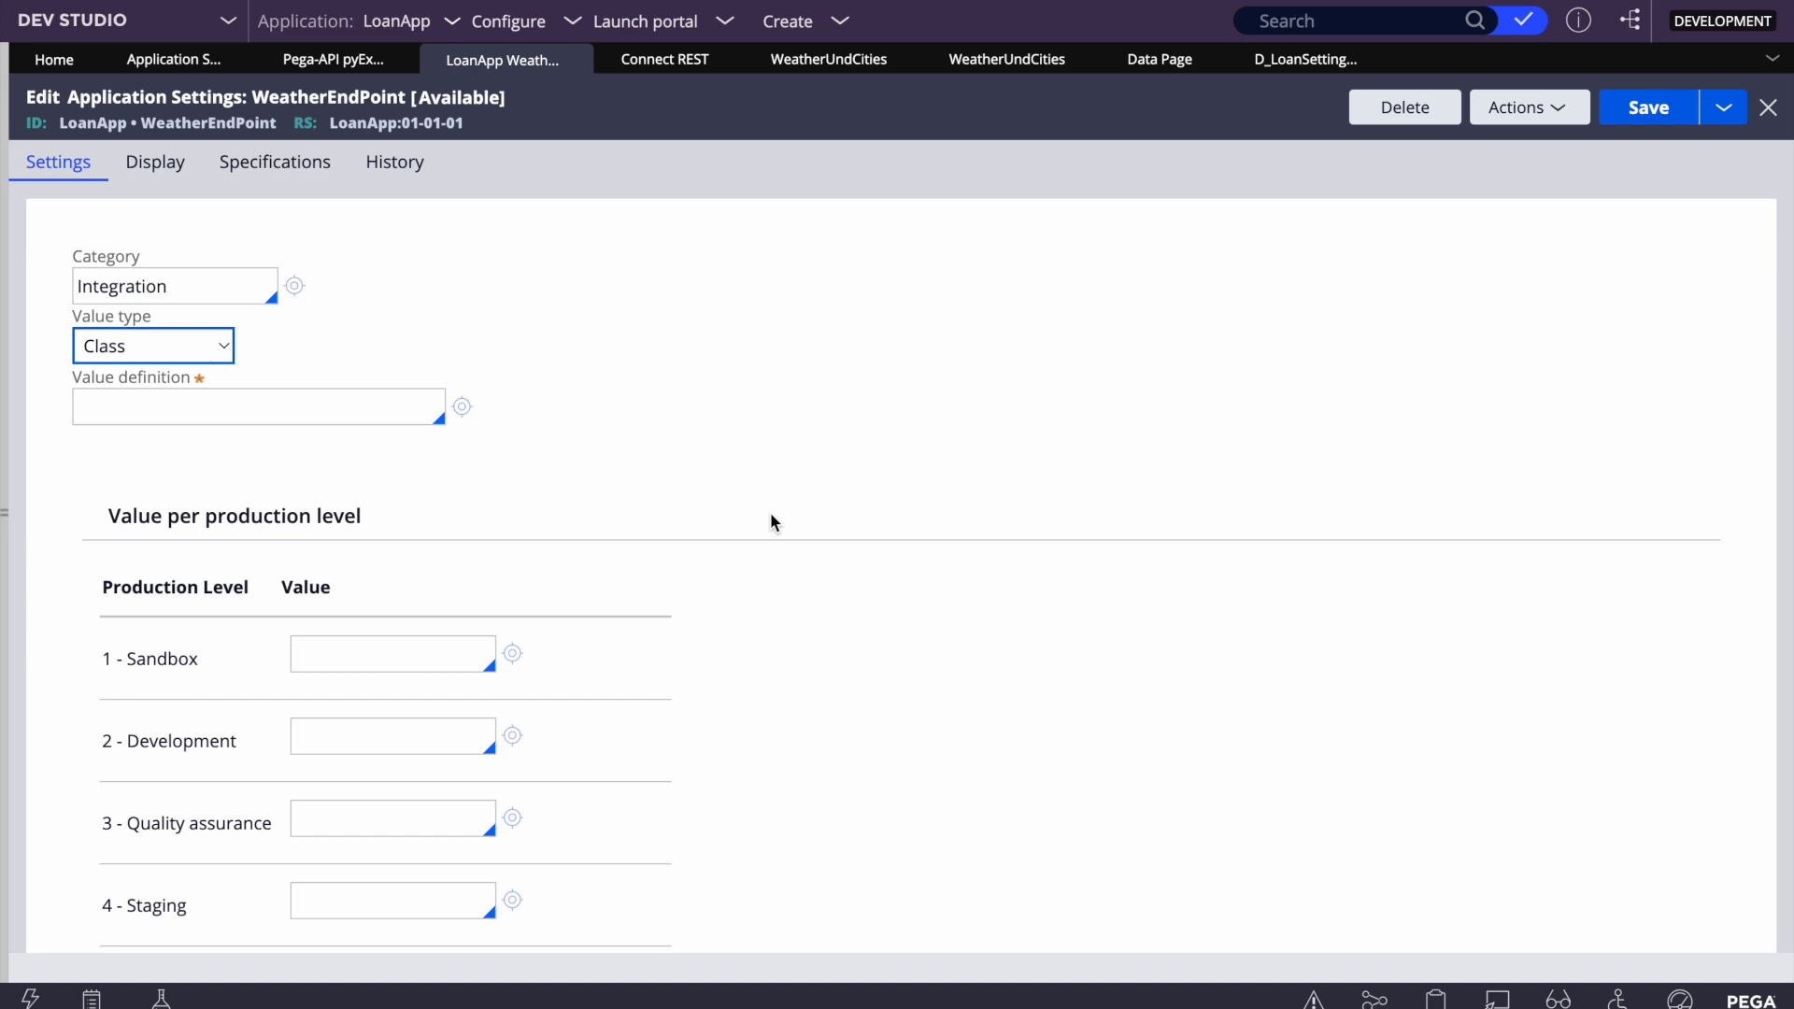
left_click(1649, 108)
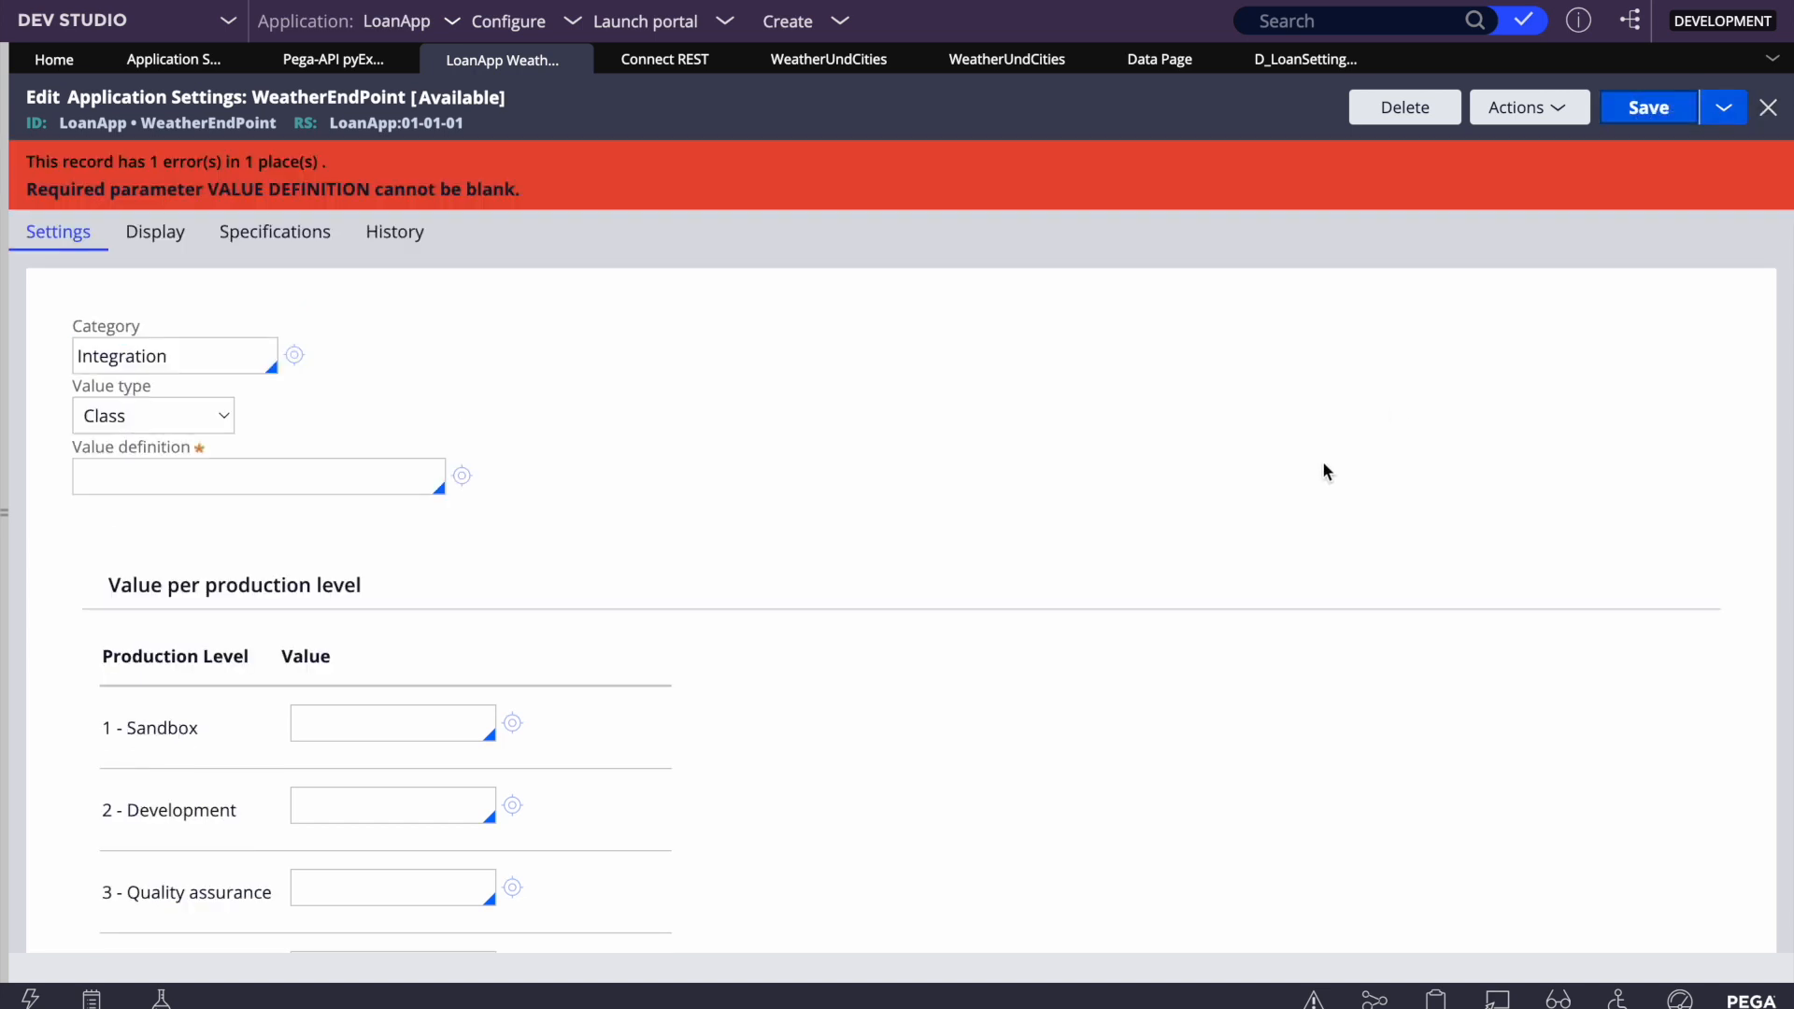
Open the Loan Settings data type and review its data model and its records in local data storage
left_click(9, 482)
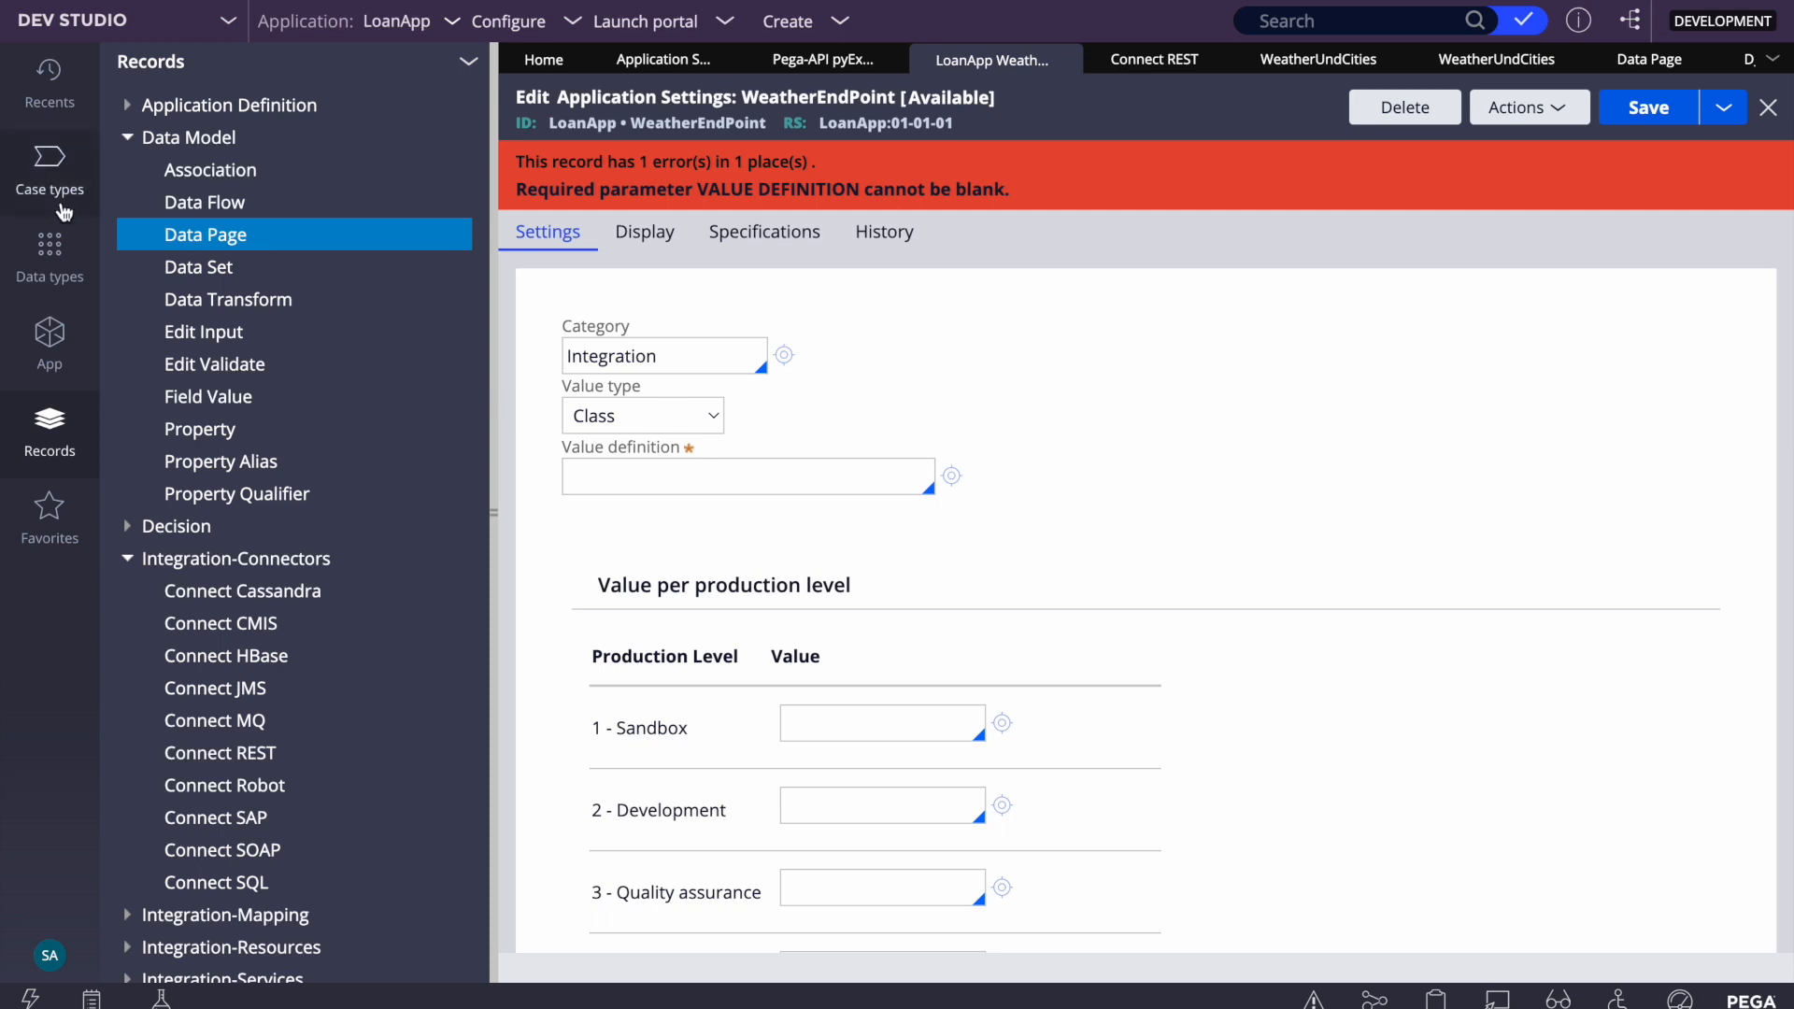
left_click(44, 267)
left_click(224, 149)
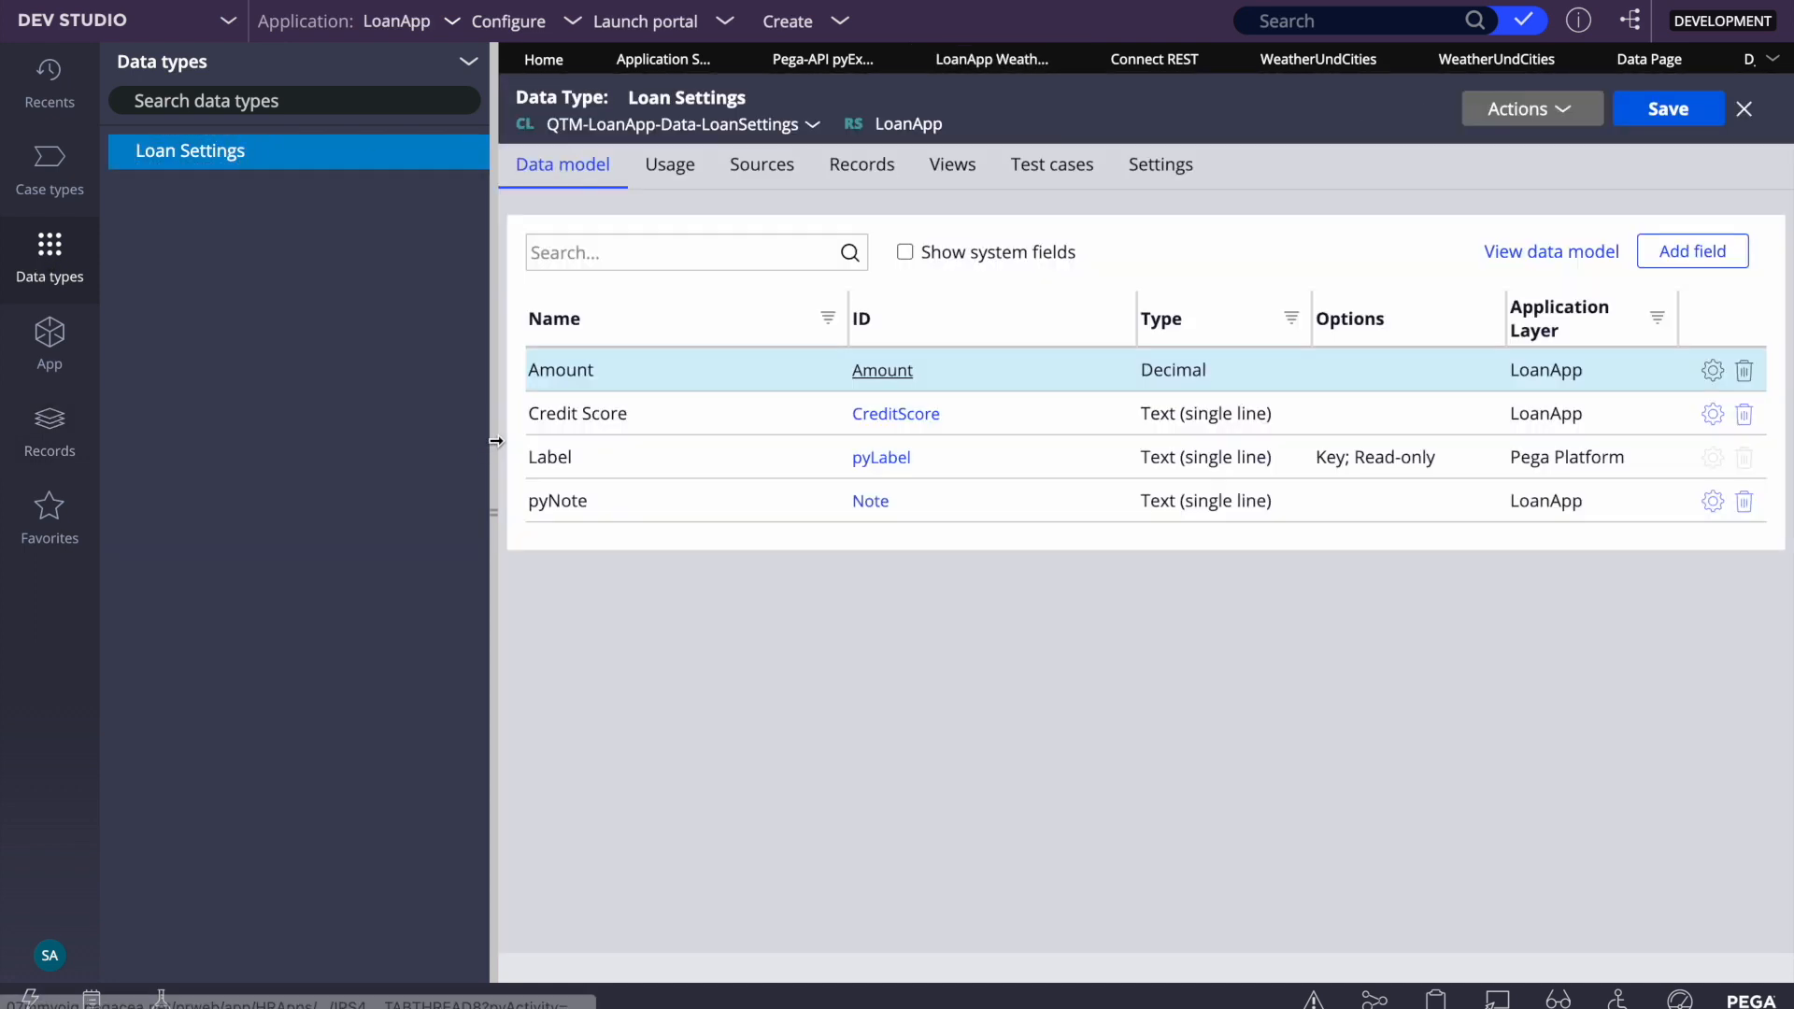
left_click(494, 441)
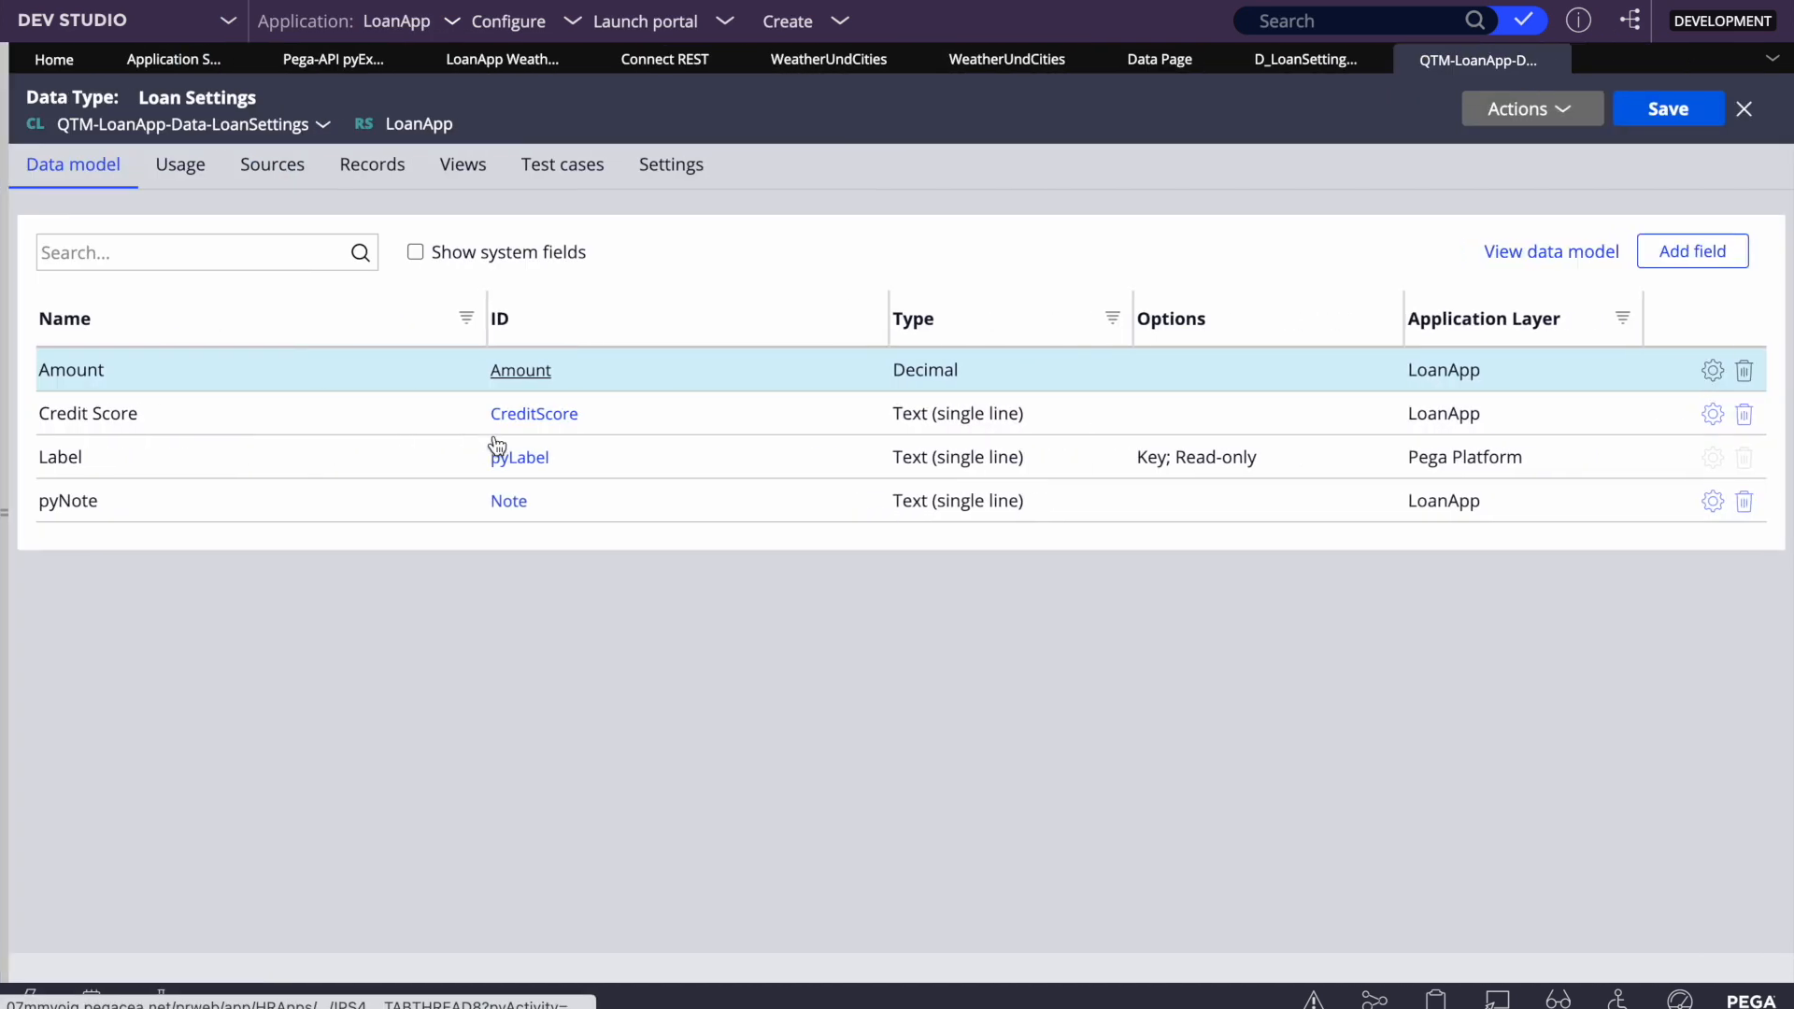
left_click(387, 172)
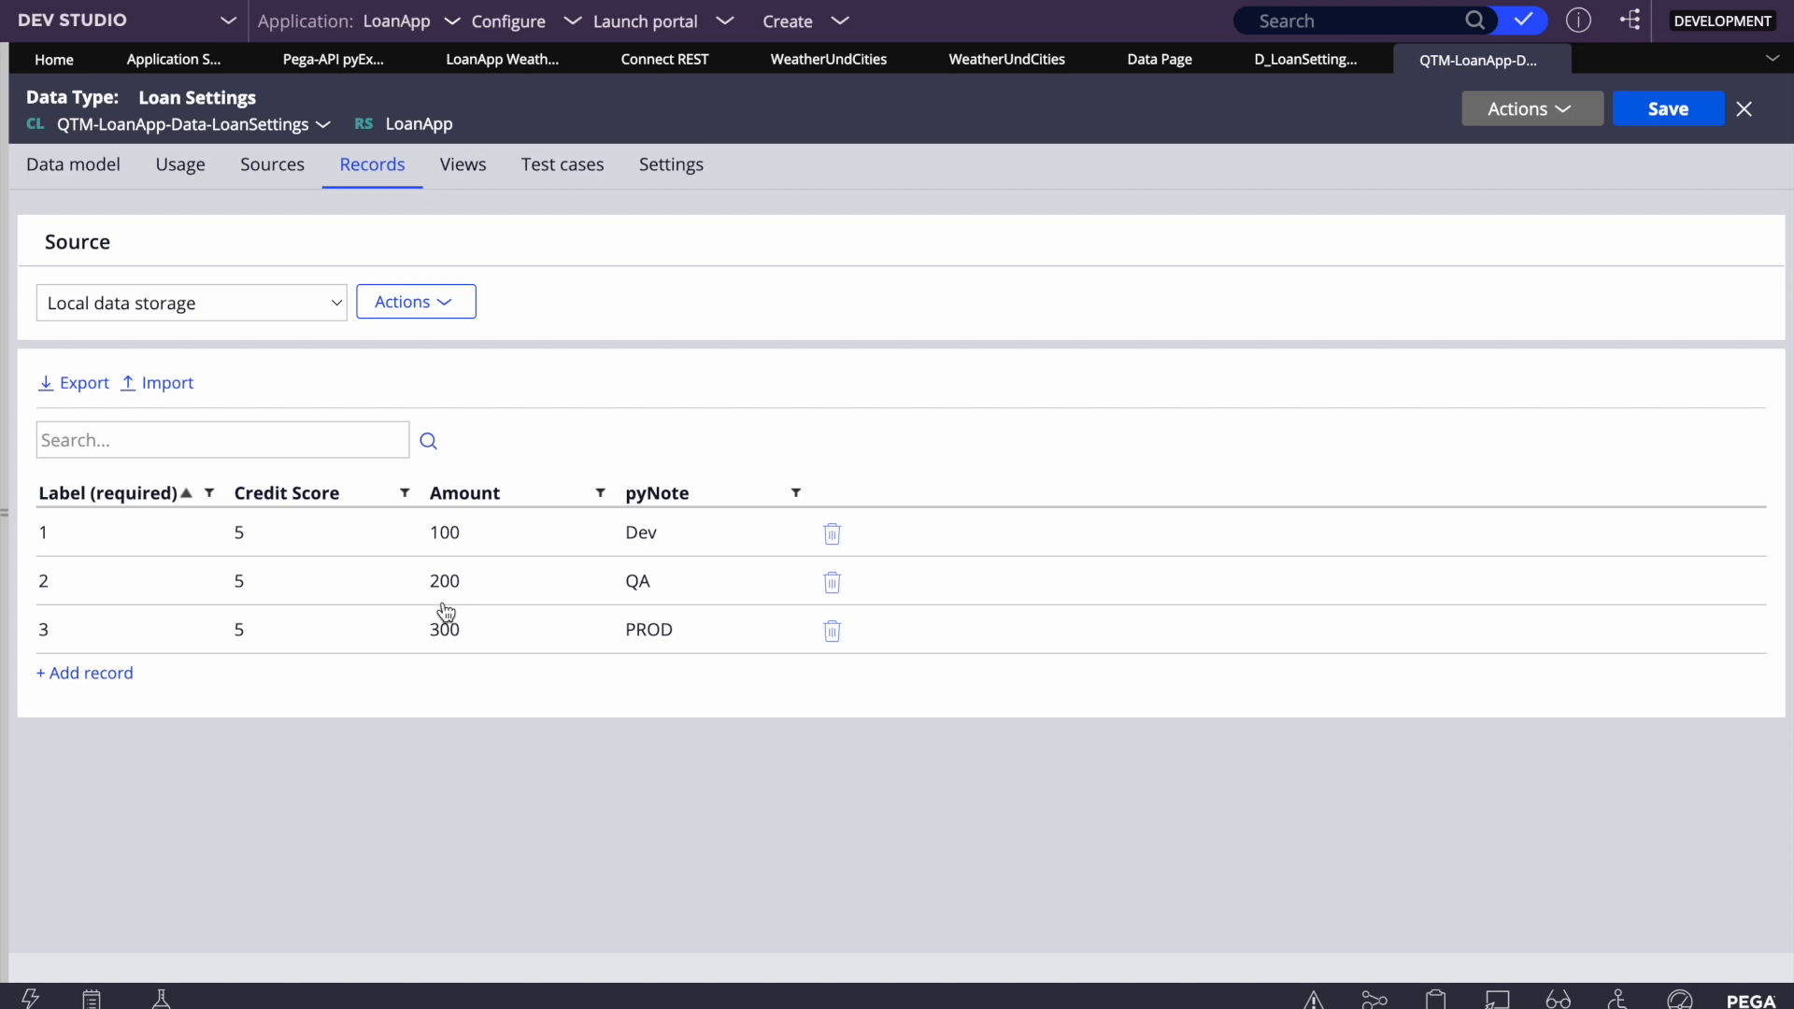
Copy the Loan Settings class name QTM-LoanApp-Data-LoanSettings into WeatherEndPoint's value definition and save the record
left_click(488, 67)
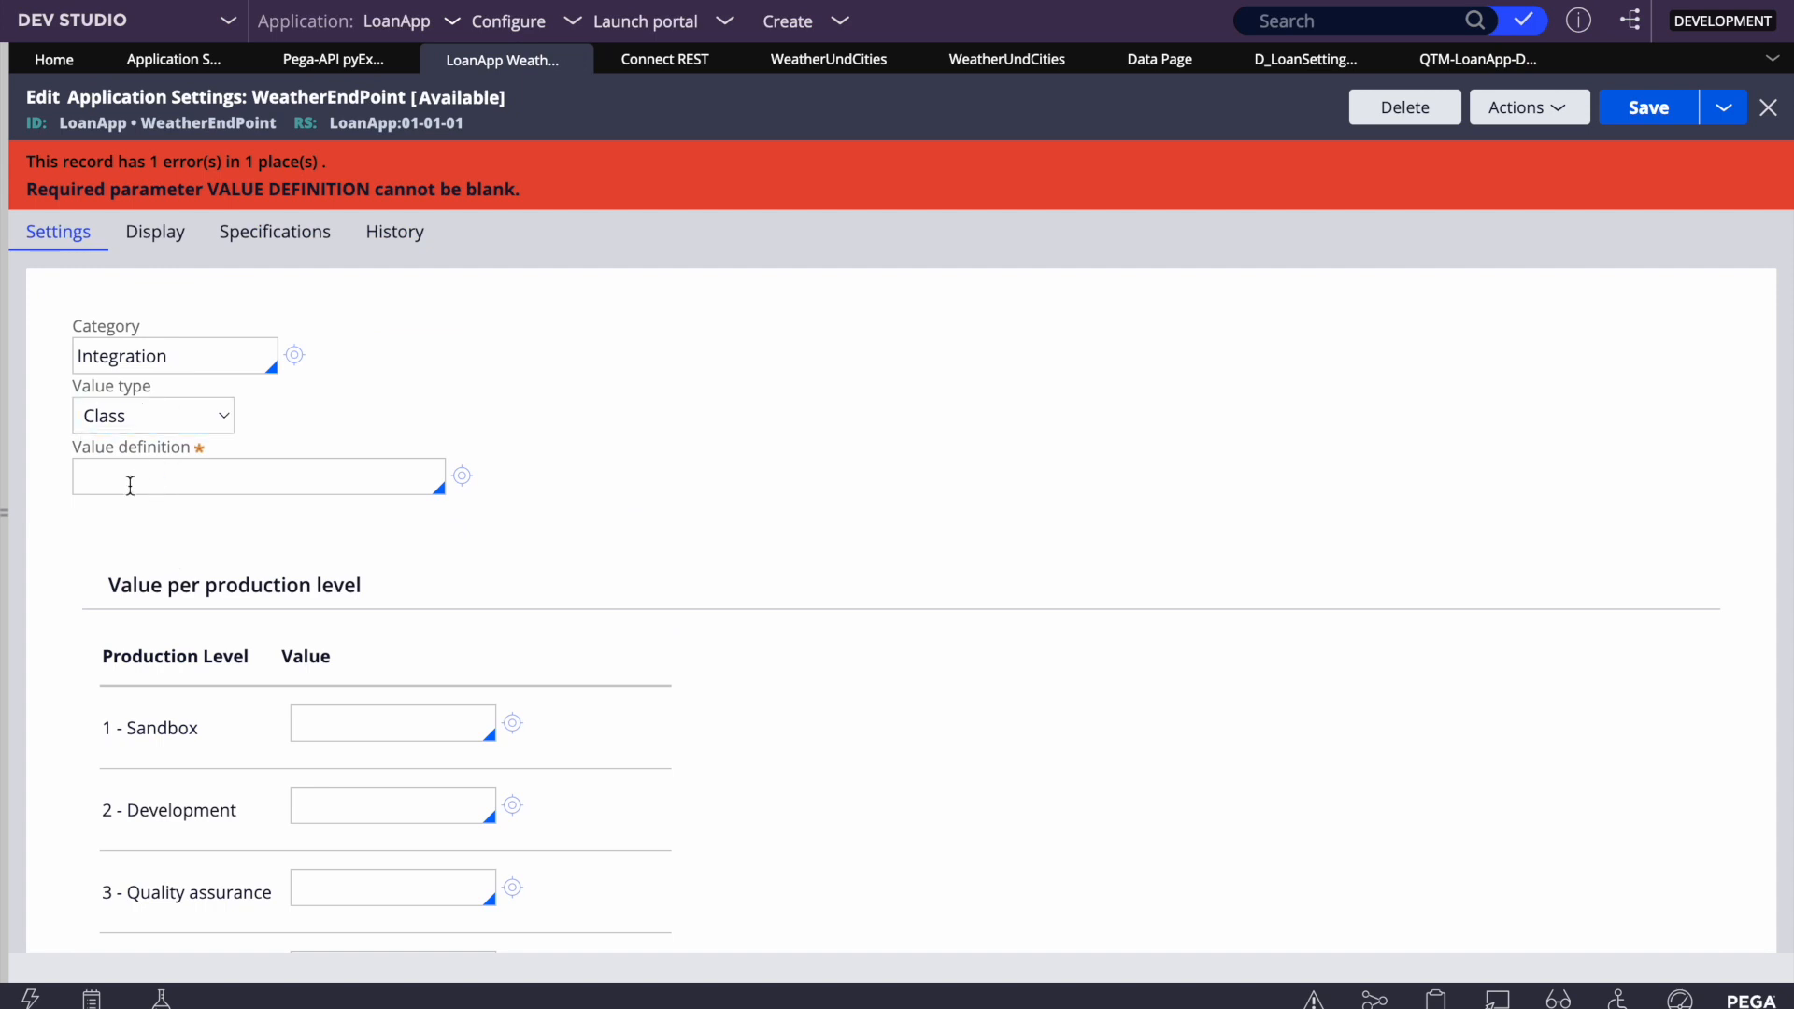
left_click(1463, 60)
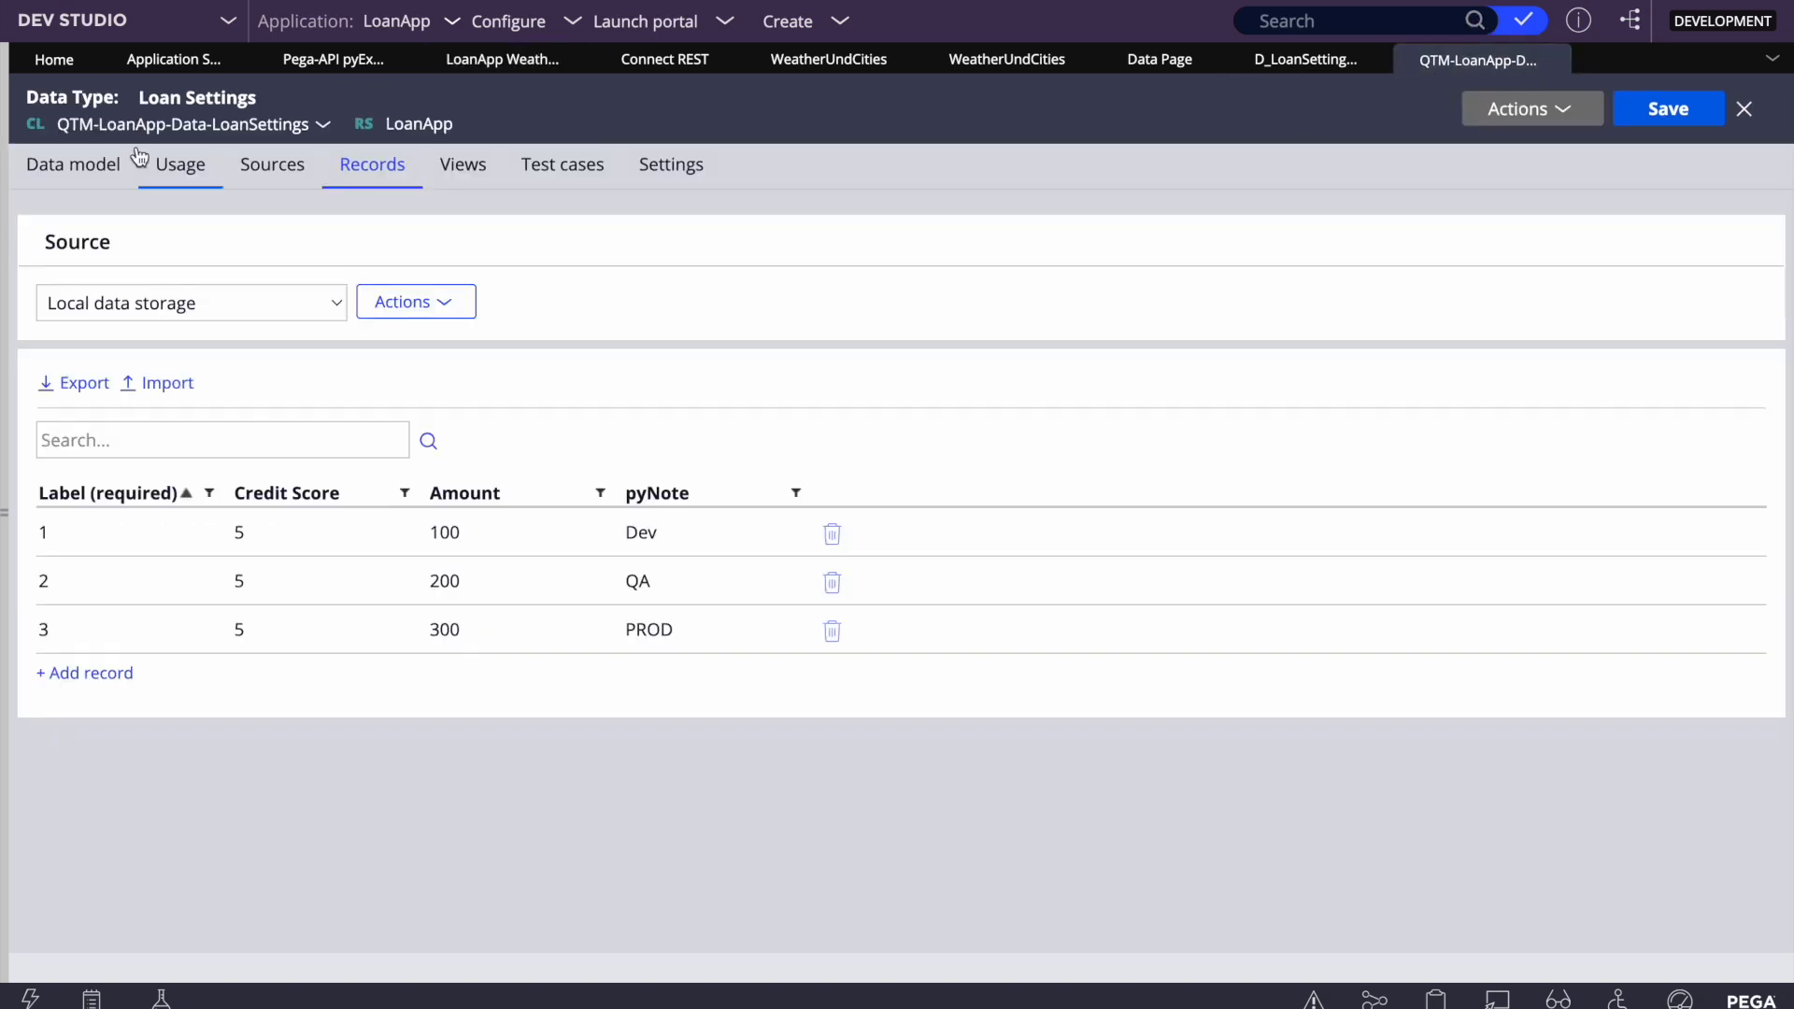
left_click_drag(57, 127, 313, 122)
key("ctrl+c")
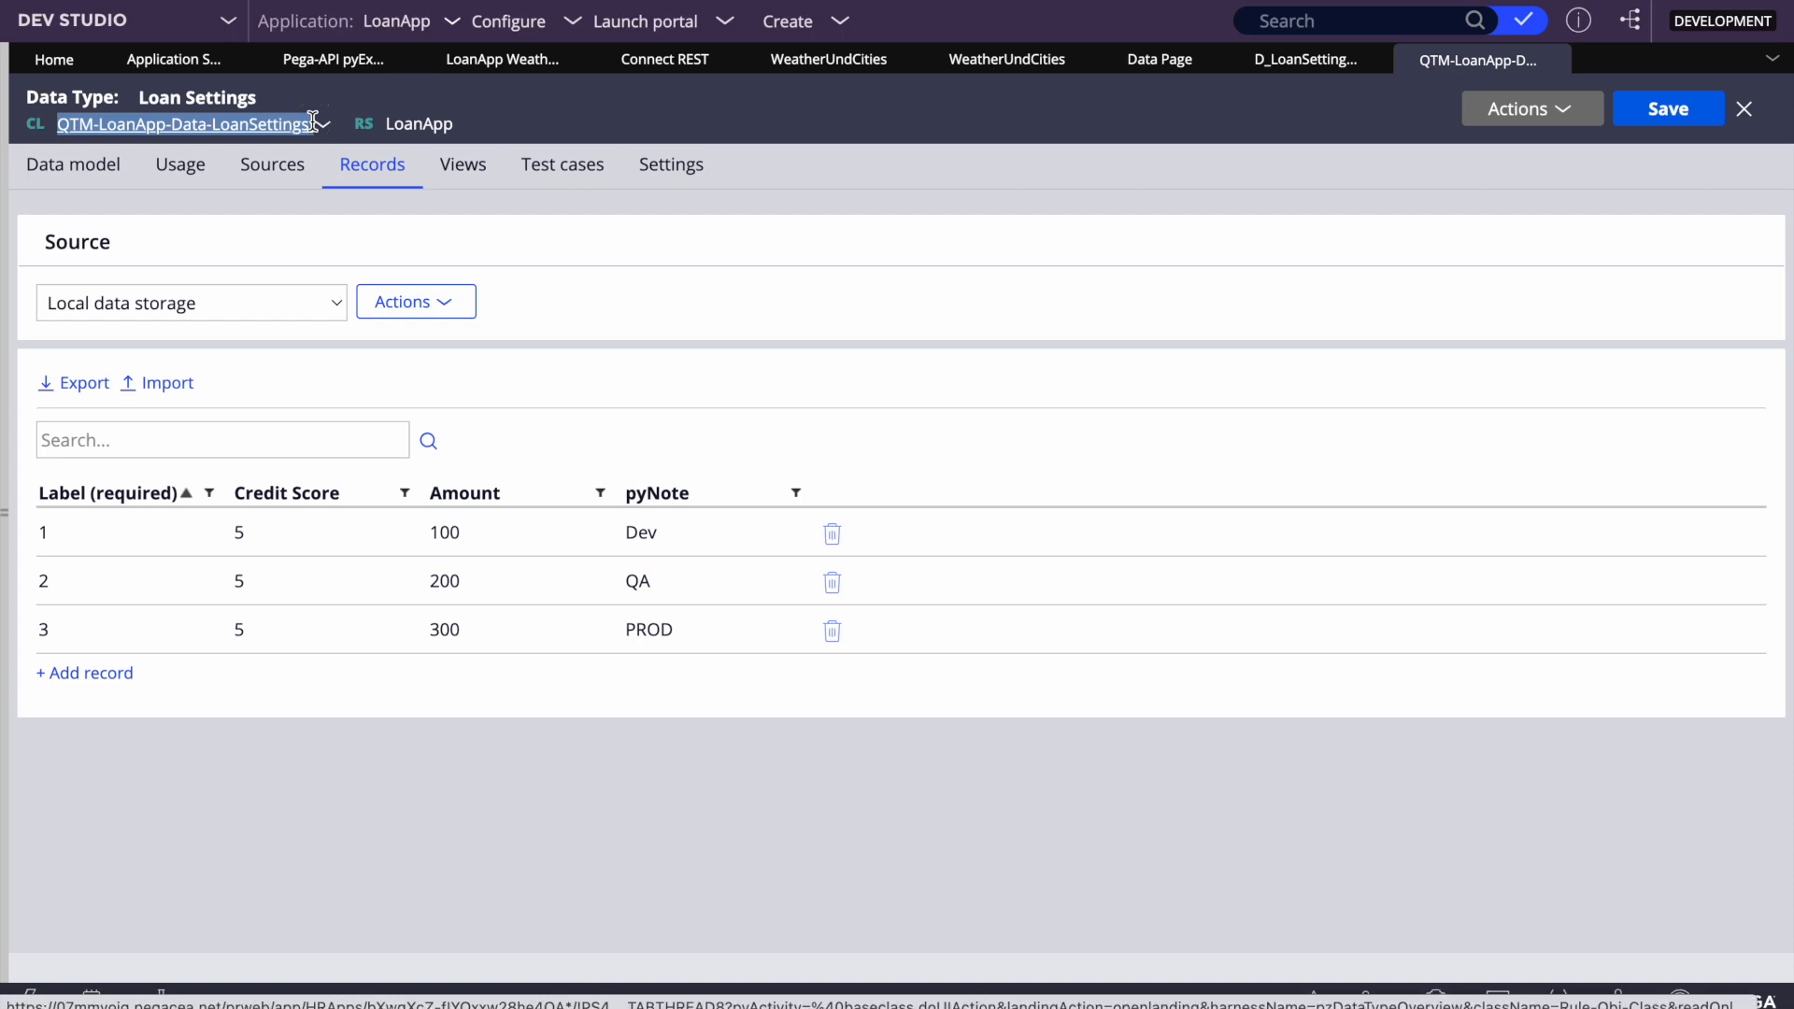
left_click(500, 61)
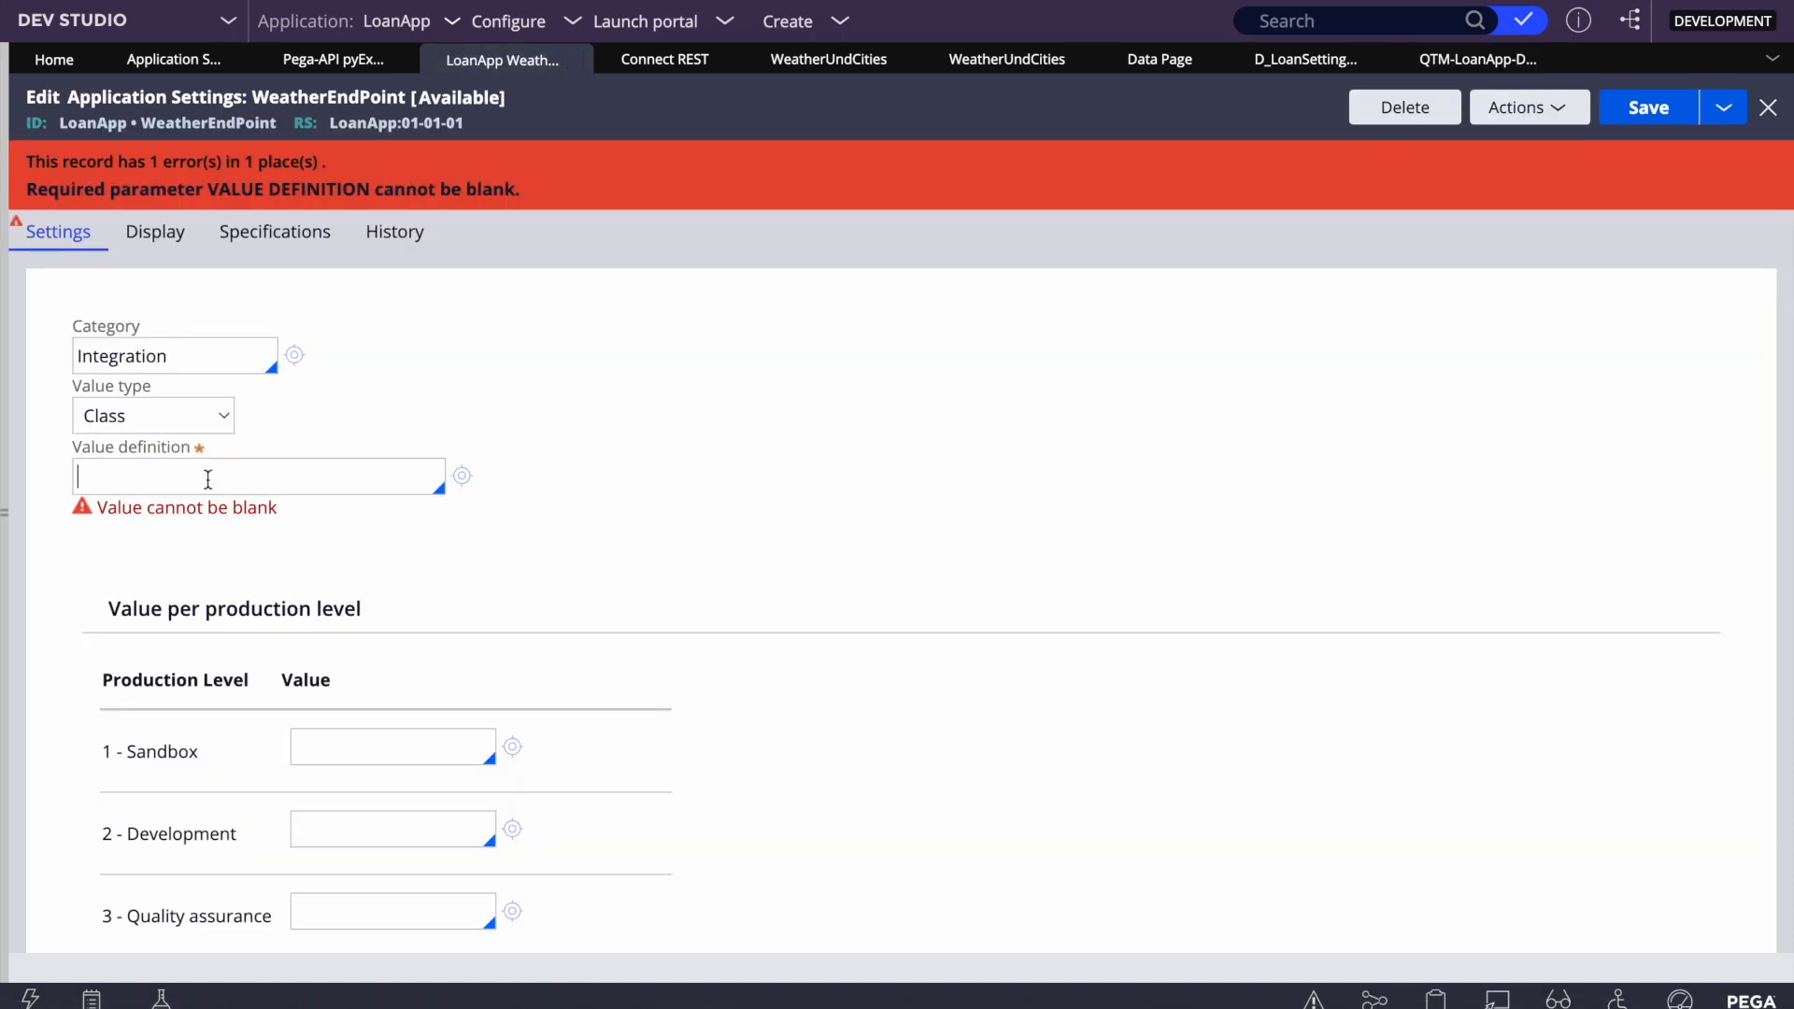
key("ctrl+v")
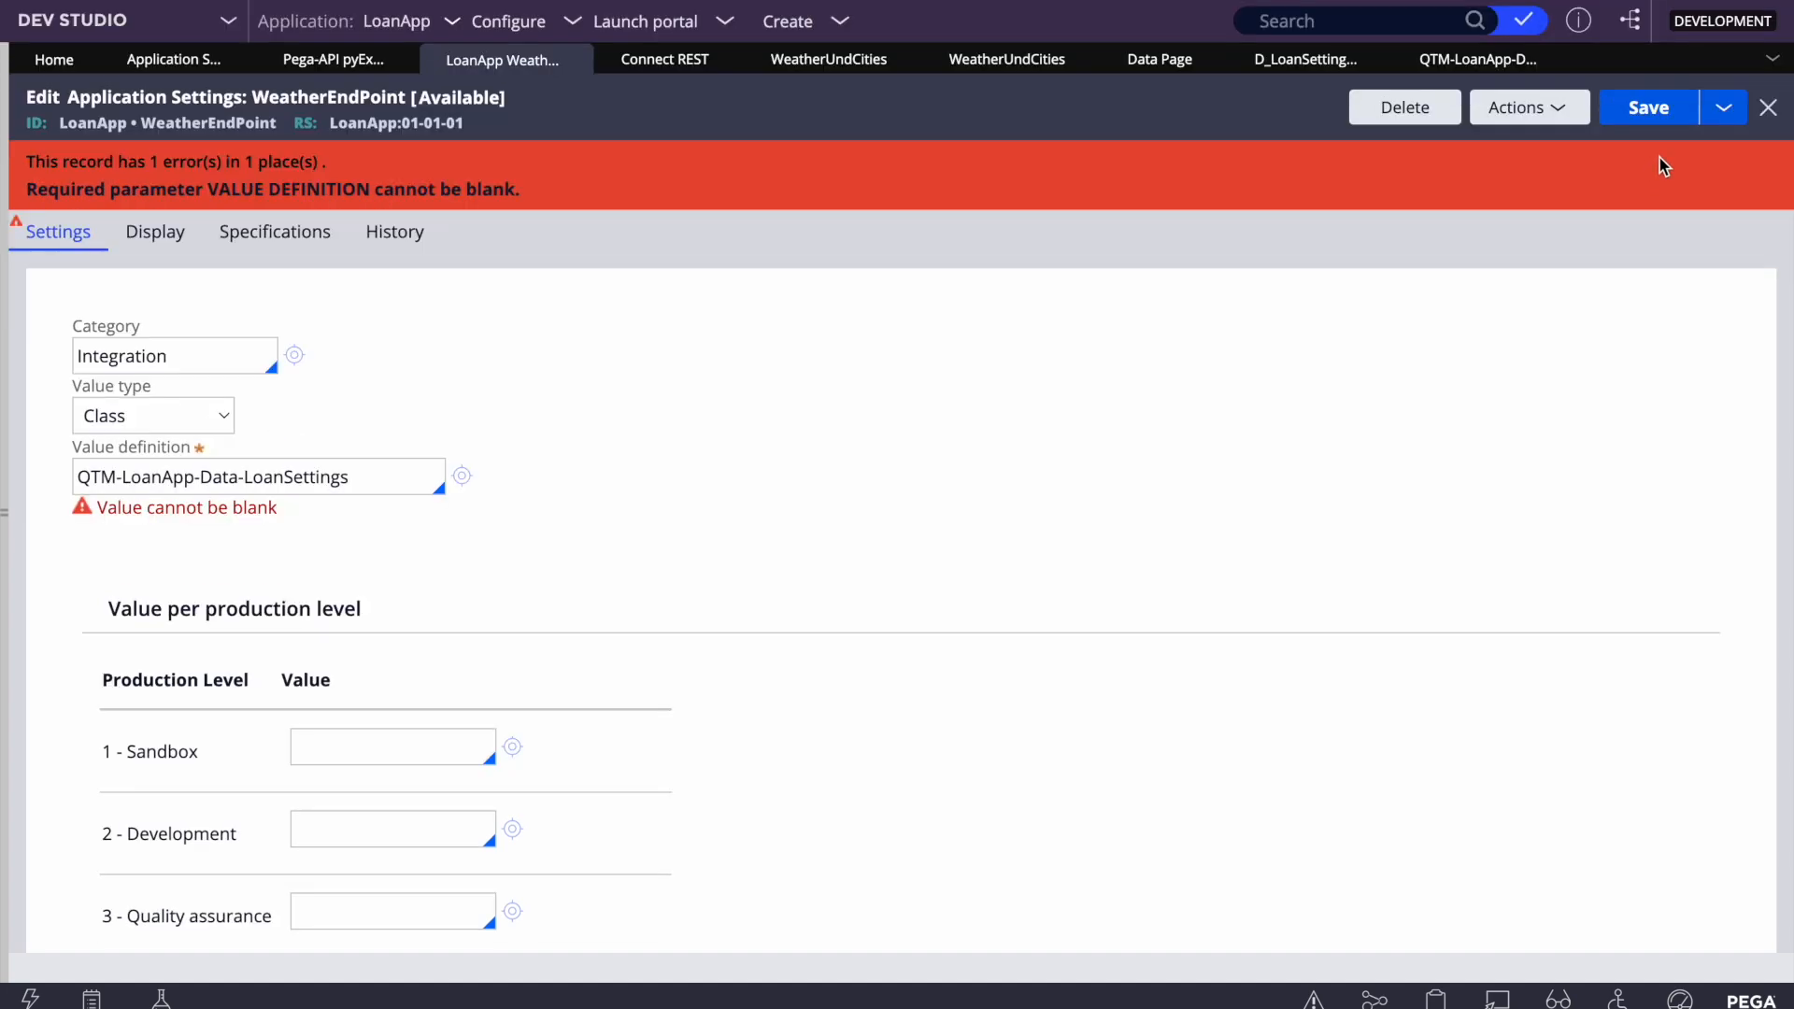
left_click(1650, 124)
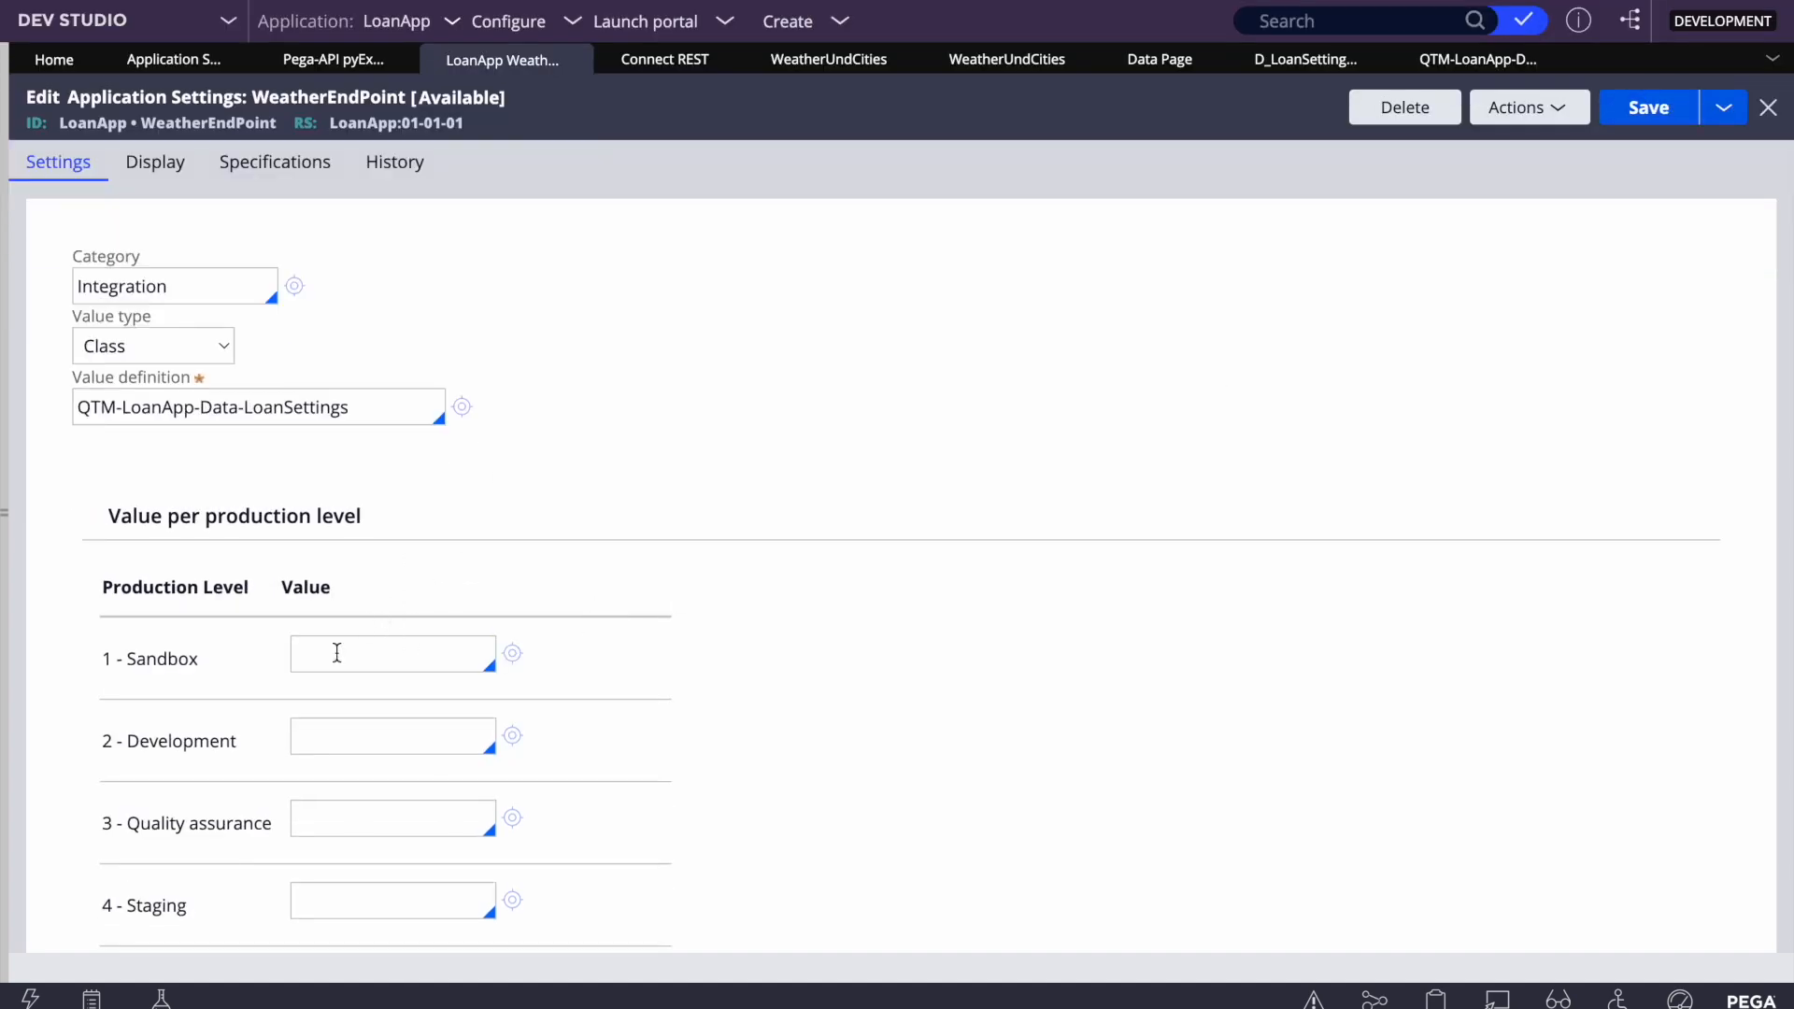
Set the production level values to 1 for Sandbox, 2 for Development and 3 for Quality assurance, and save the record
left_click(336, 652)
type("1")
left_click(340, 740)
type("2")
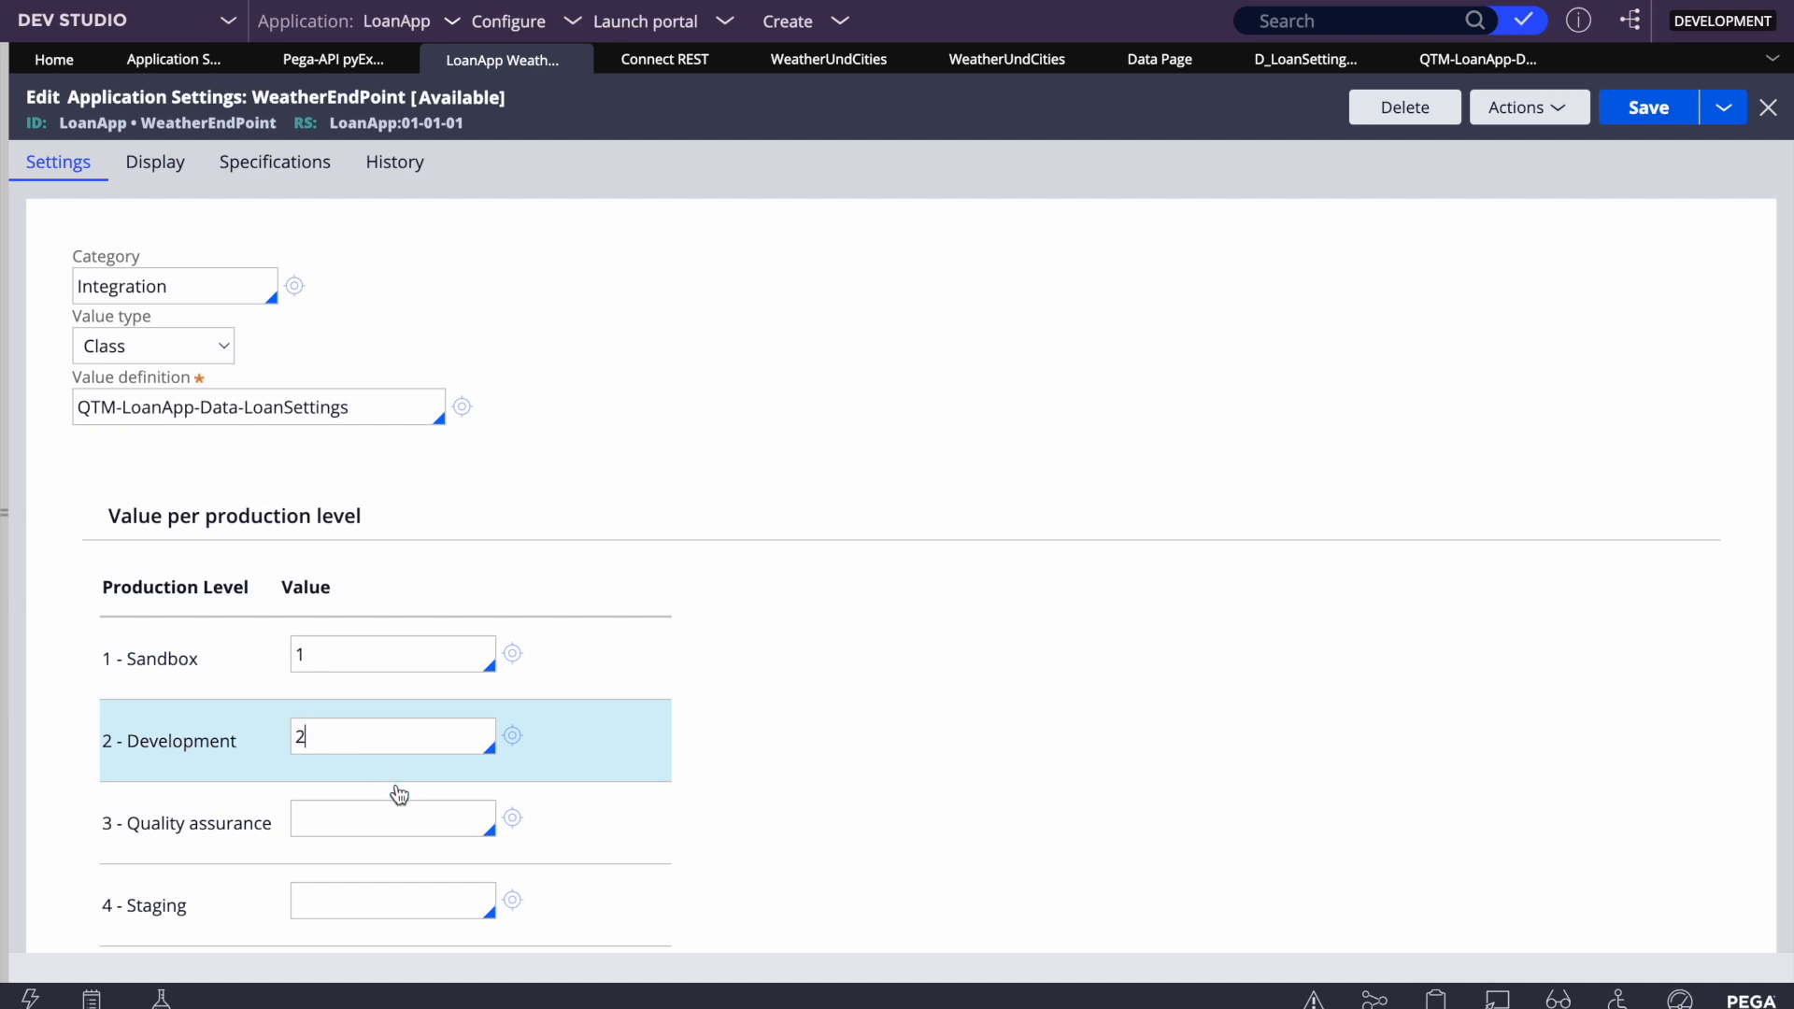
left_click(348, 817)
type("3")
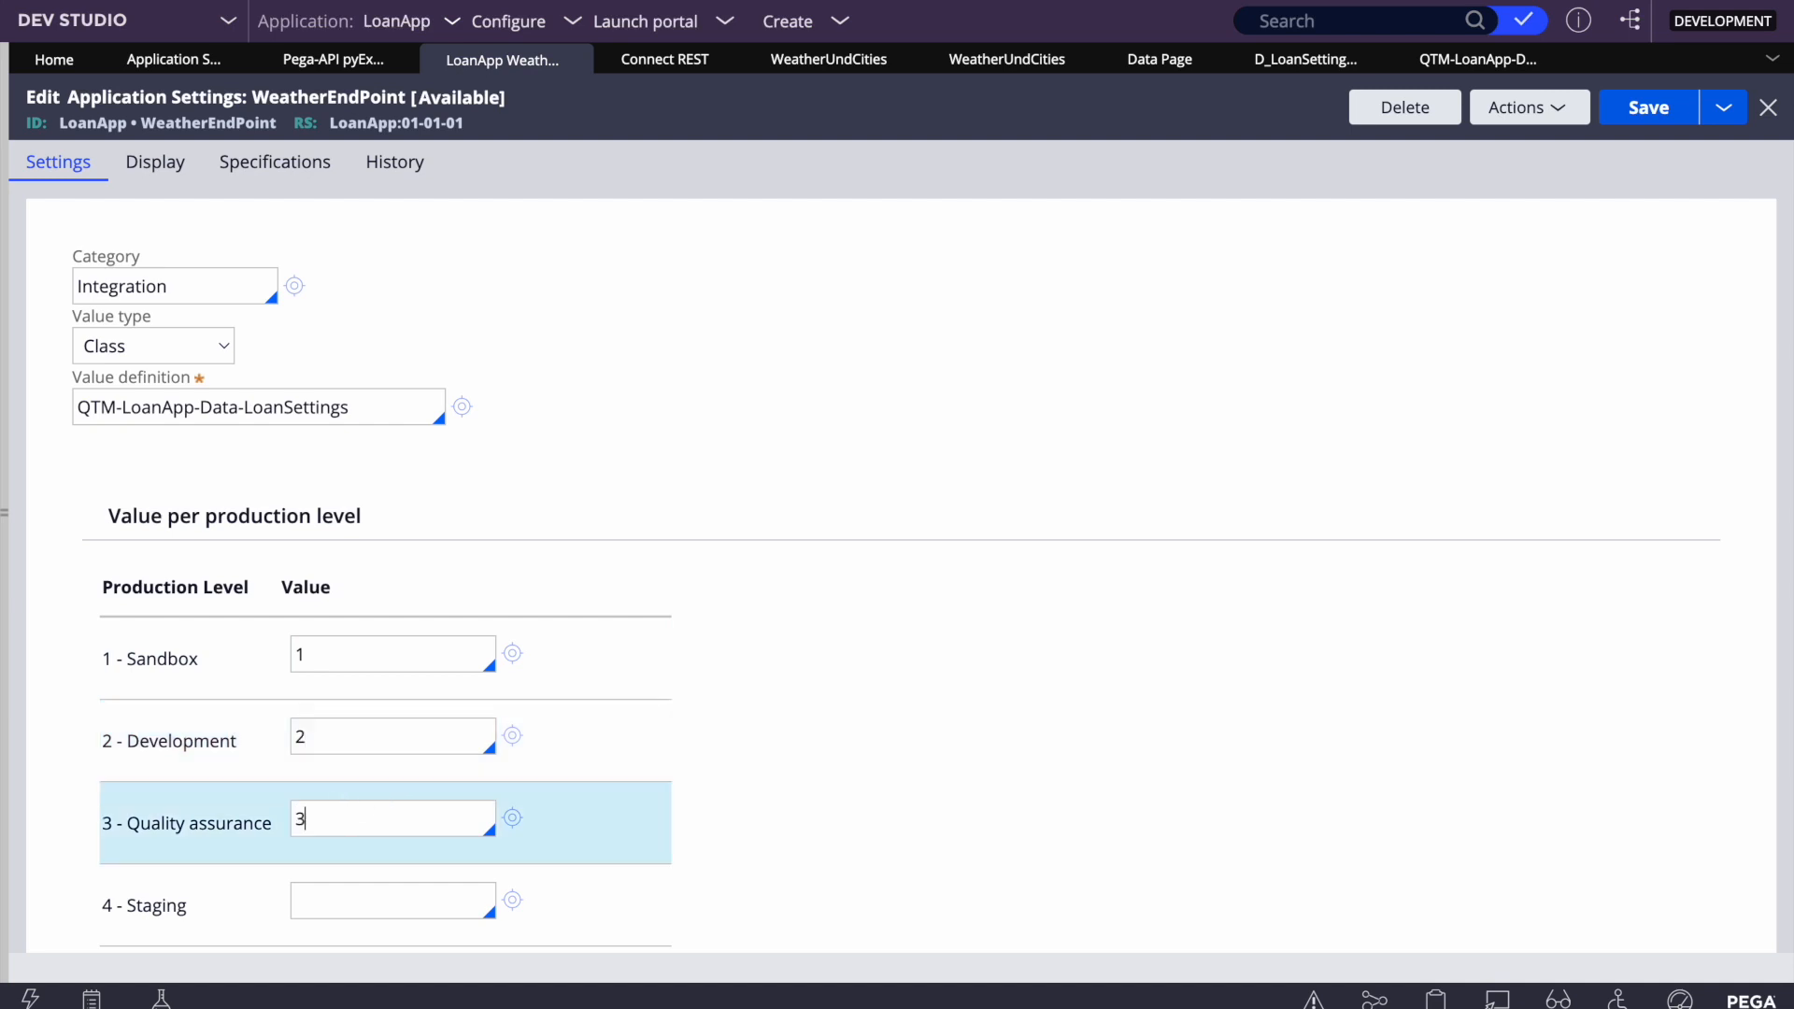
left_click(1649, 108)
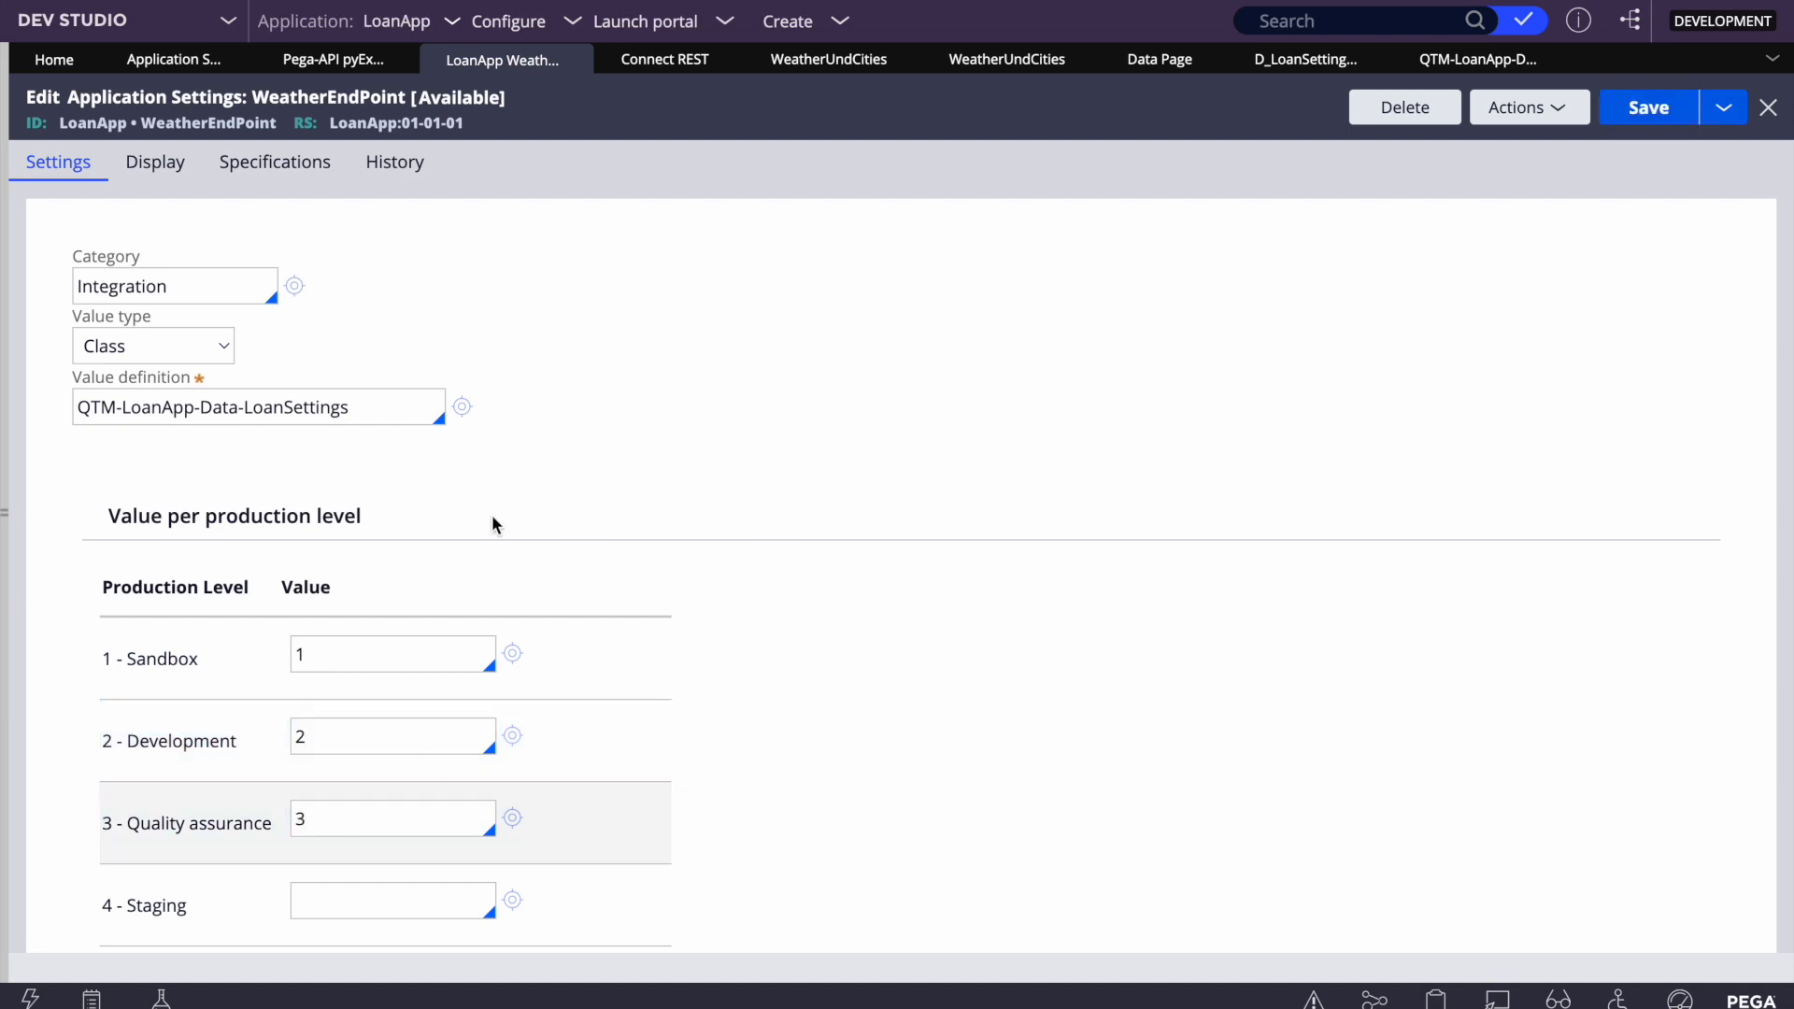
Review WeatherEndPoint's value for each production level and compare them with the Loan Settings data records
scroll(721, 576, "down", 2)
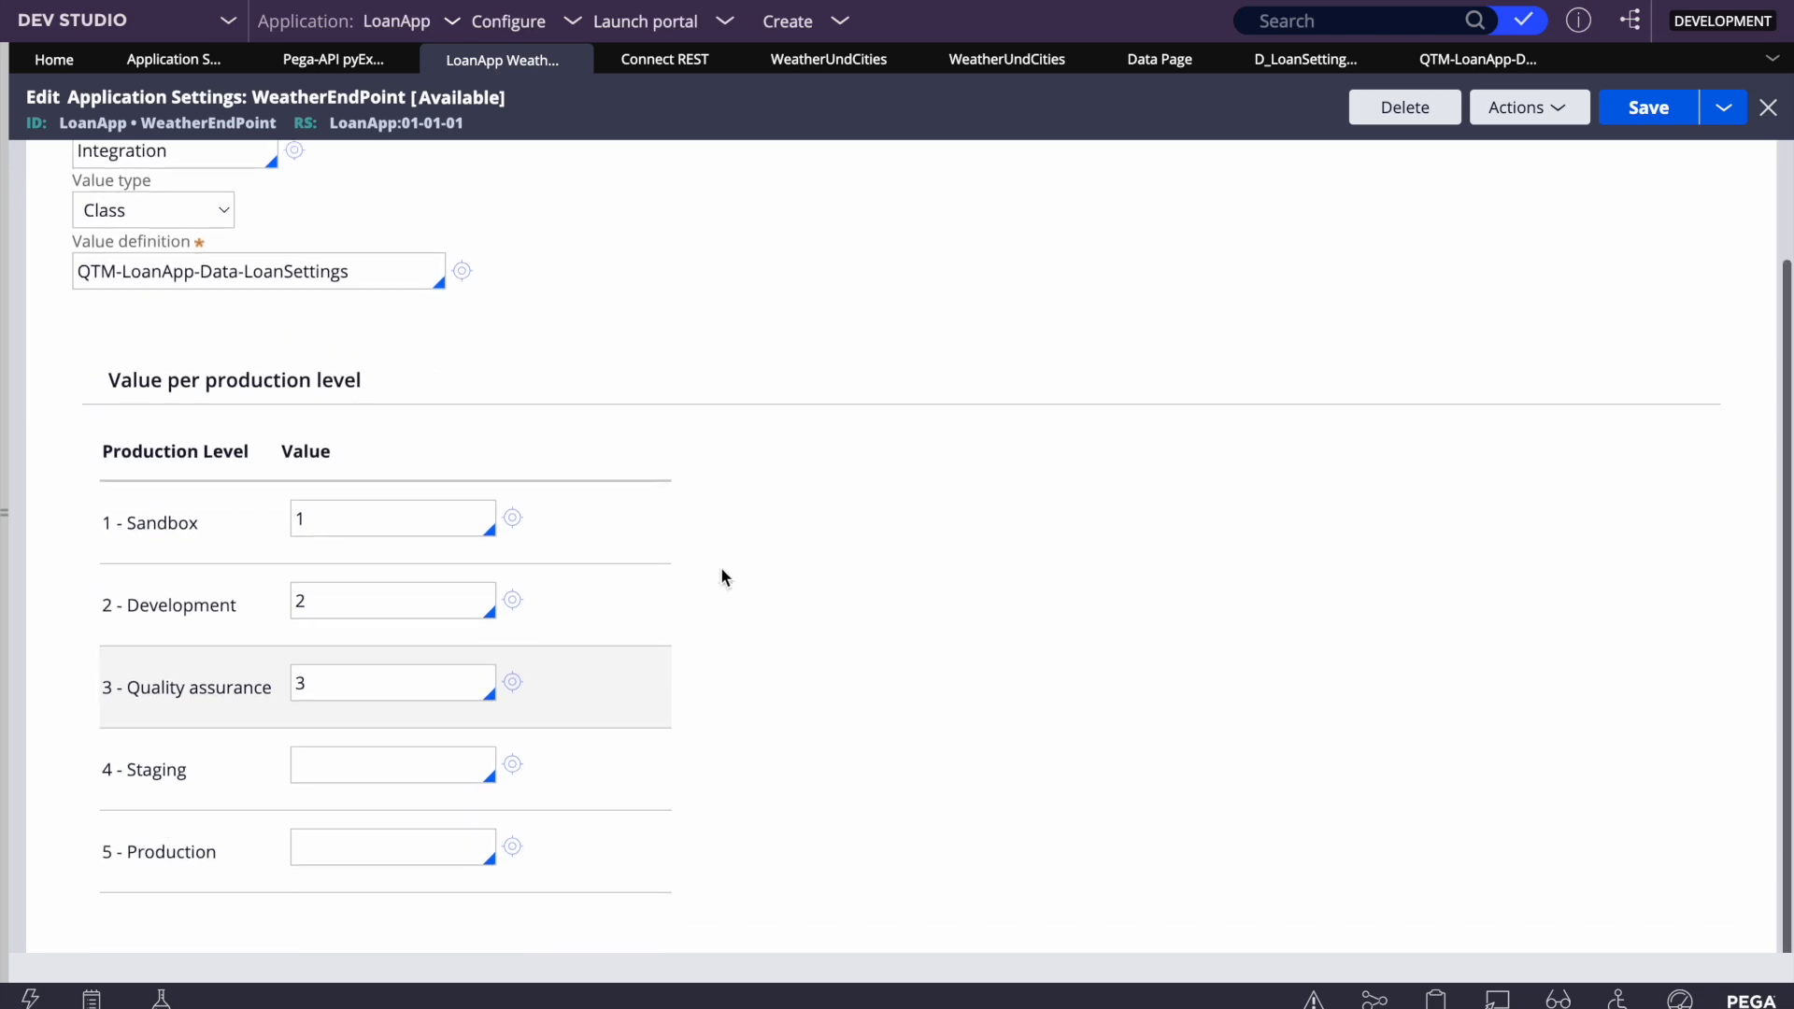
scroll(590, 366, "up", 2)
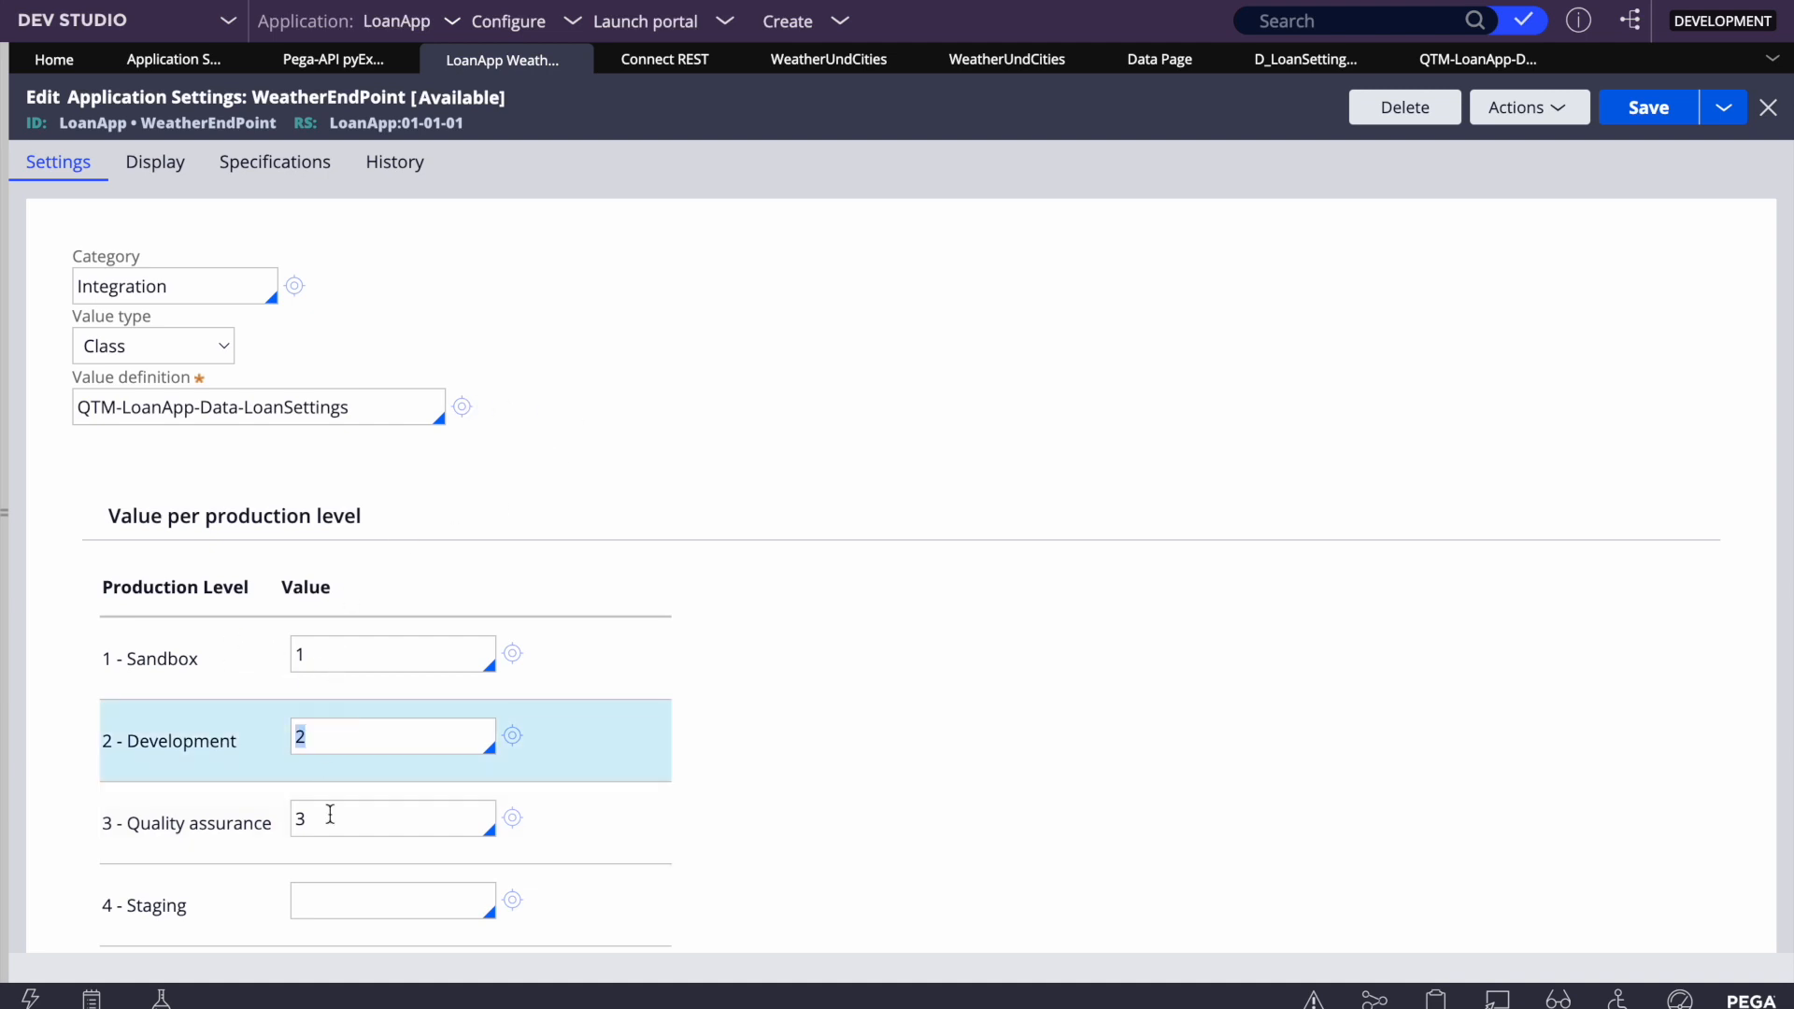
scroll(328, 809, "down", 2)
double_click(317, 696)
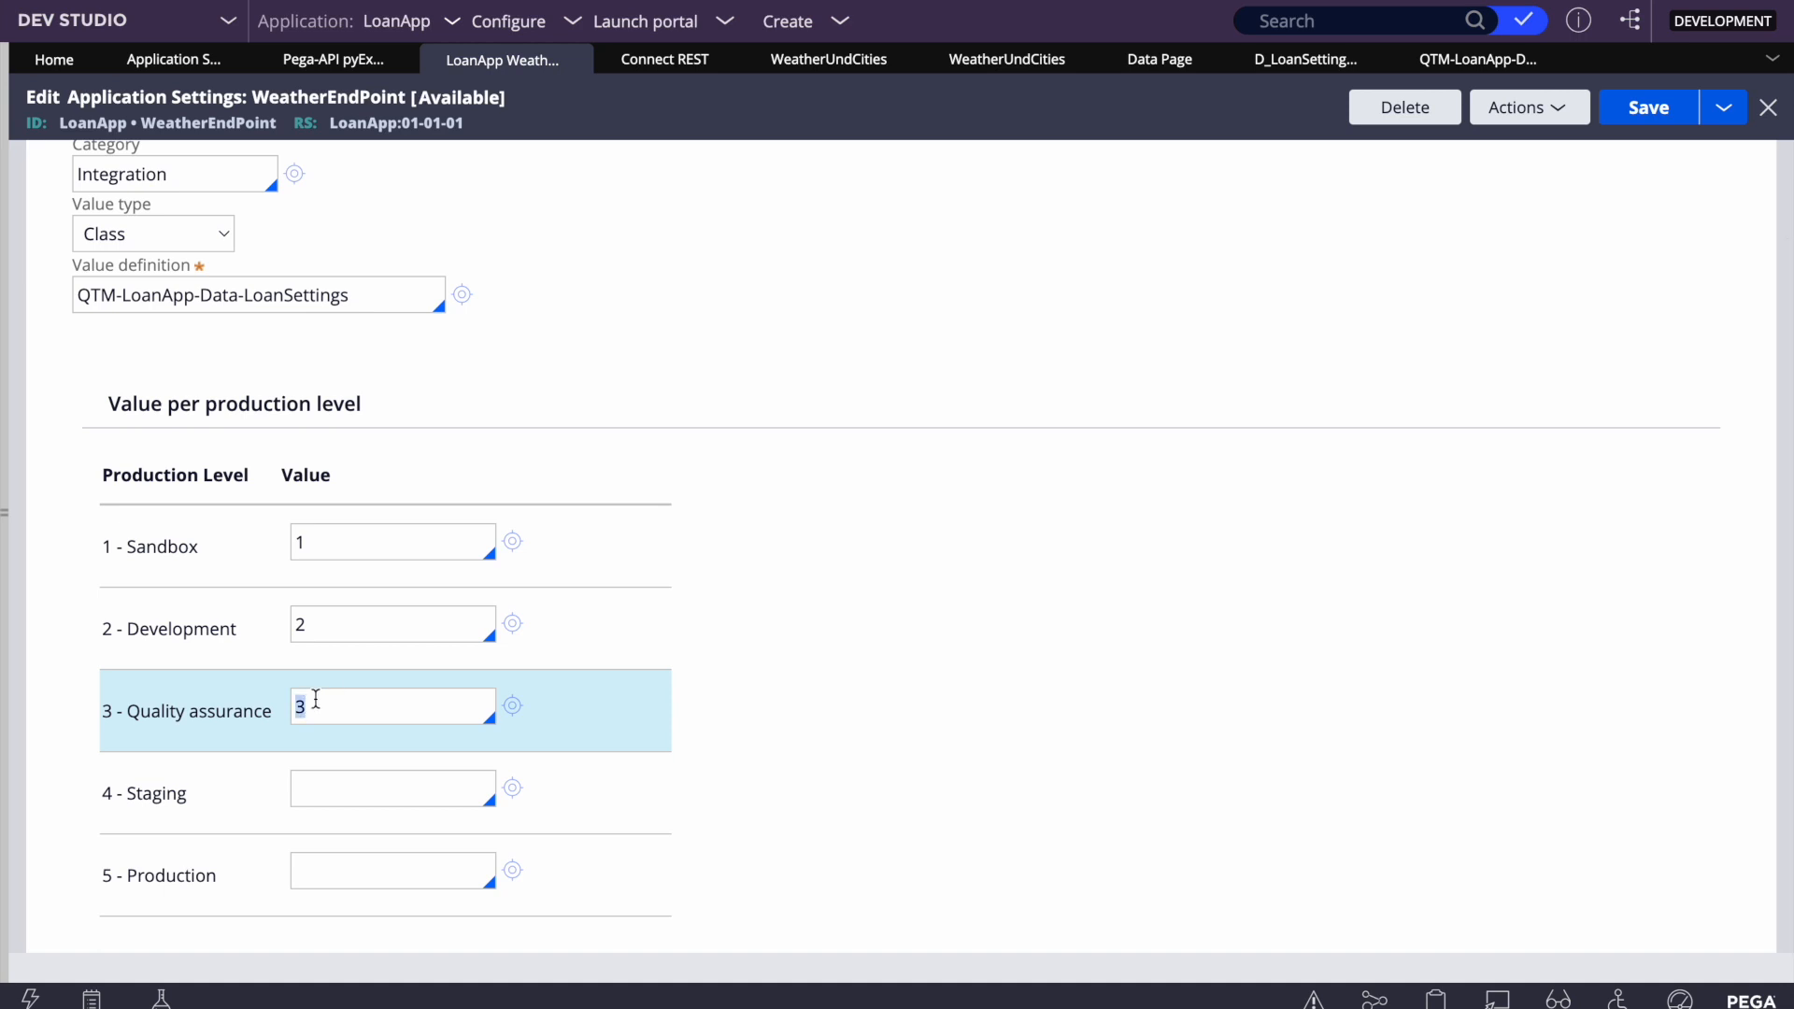
left_click(1477, 60)
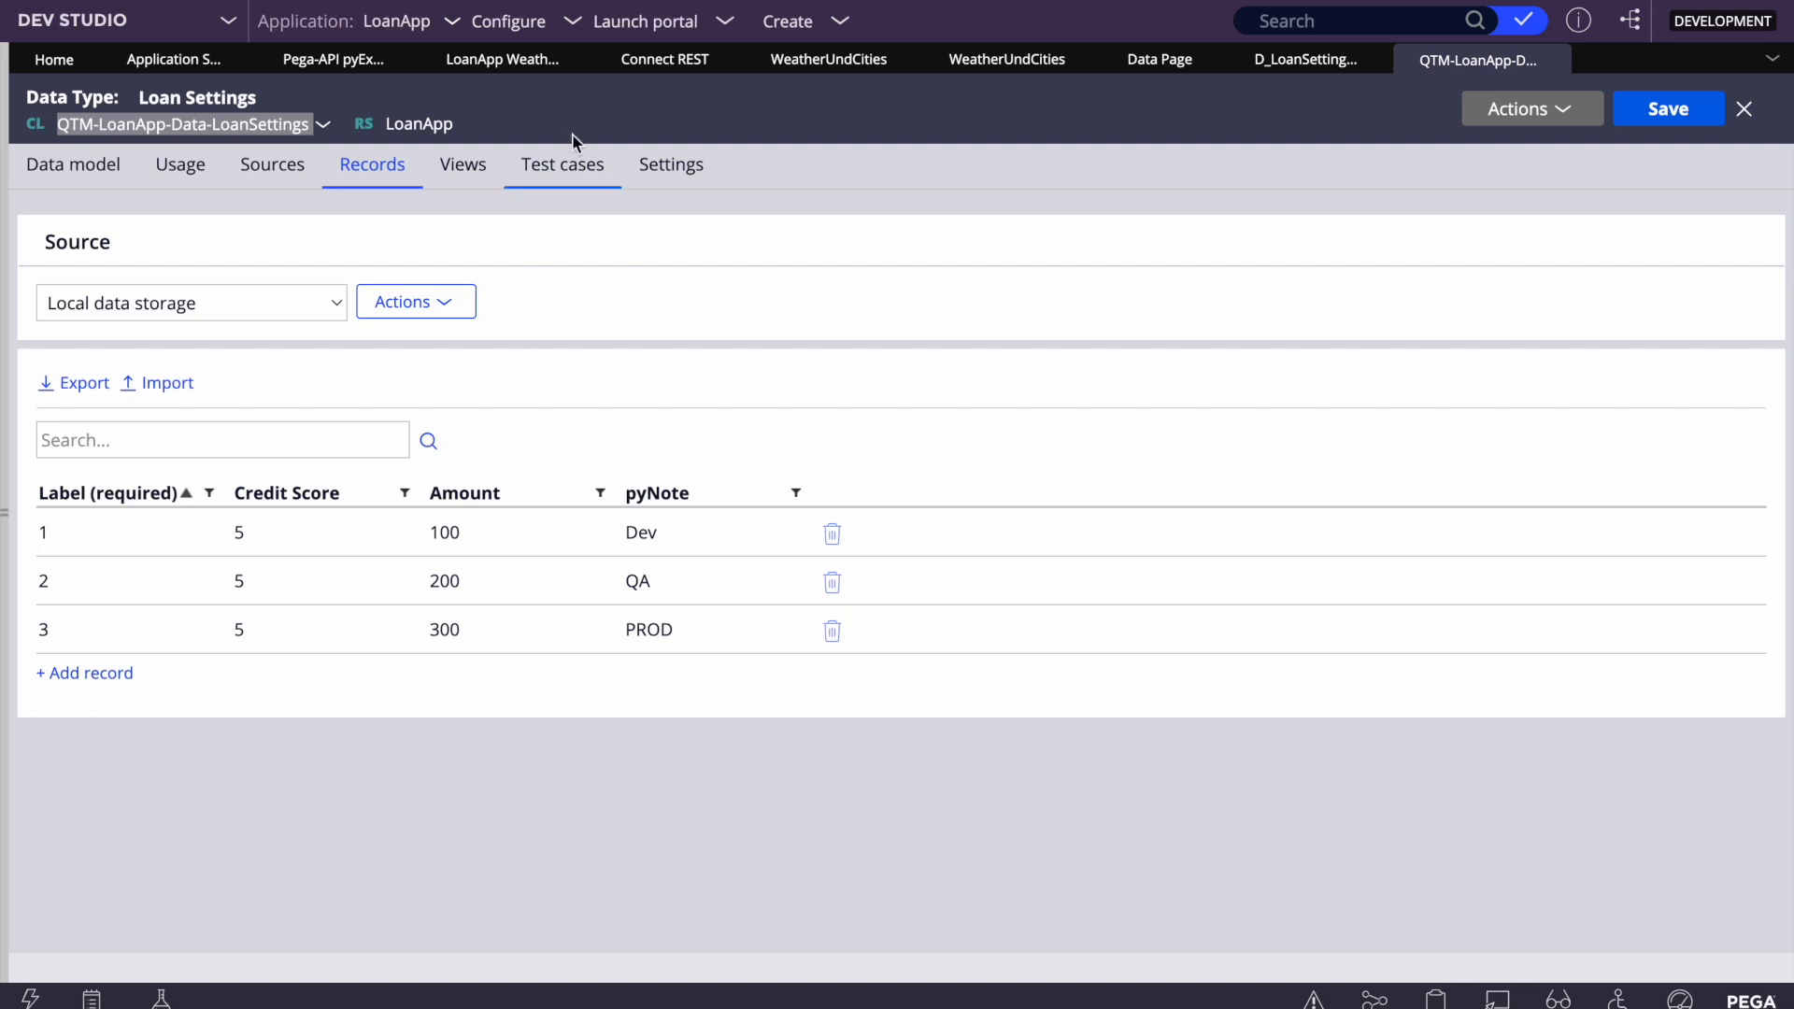
left_click(510, 62)
Switch WeatherEndPoint's value type from Class to Enumerated list
scroll(421, 397, "up", 2)
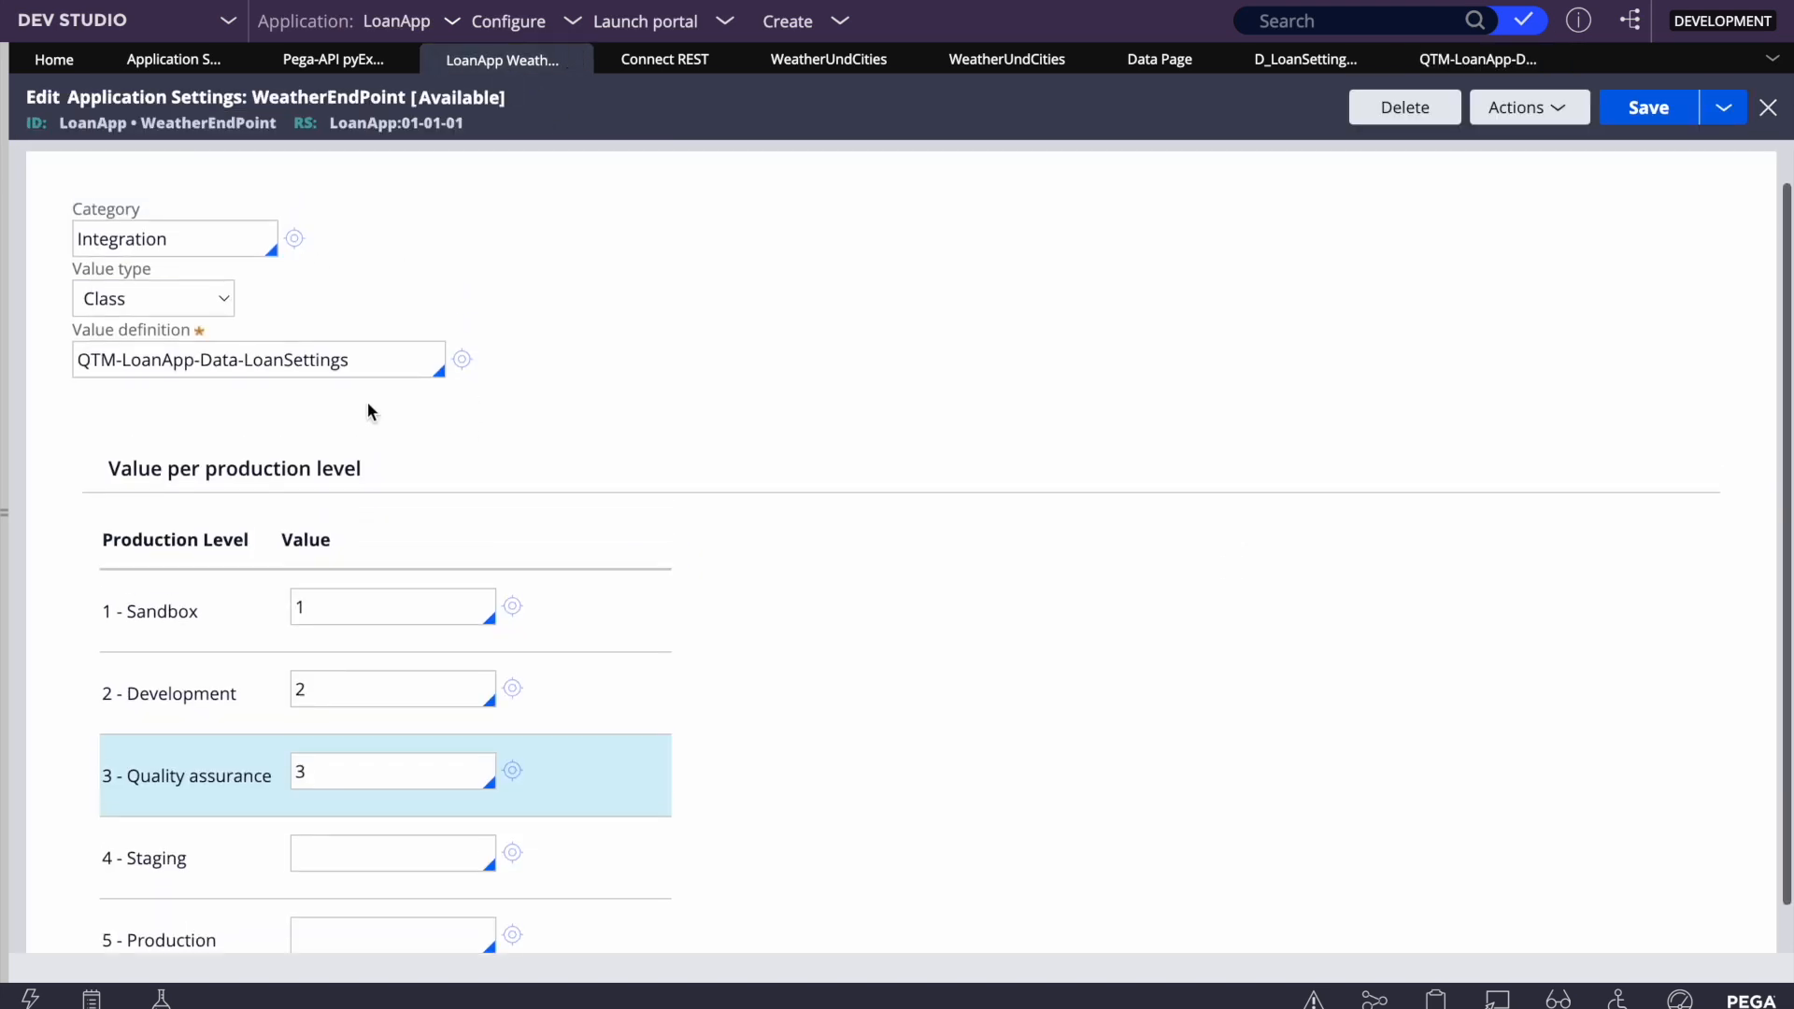
left_click(161, 305)
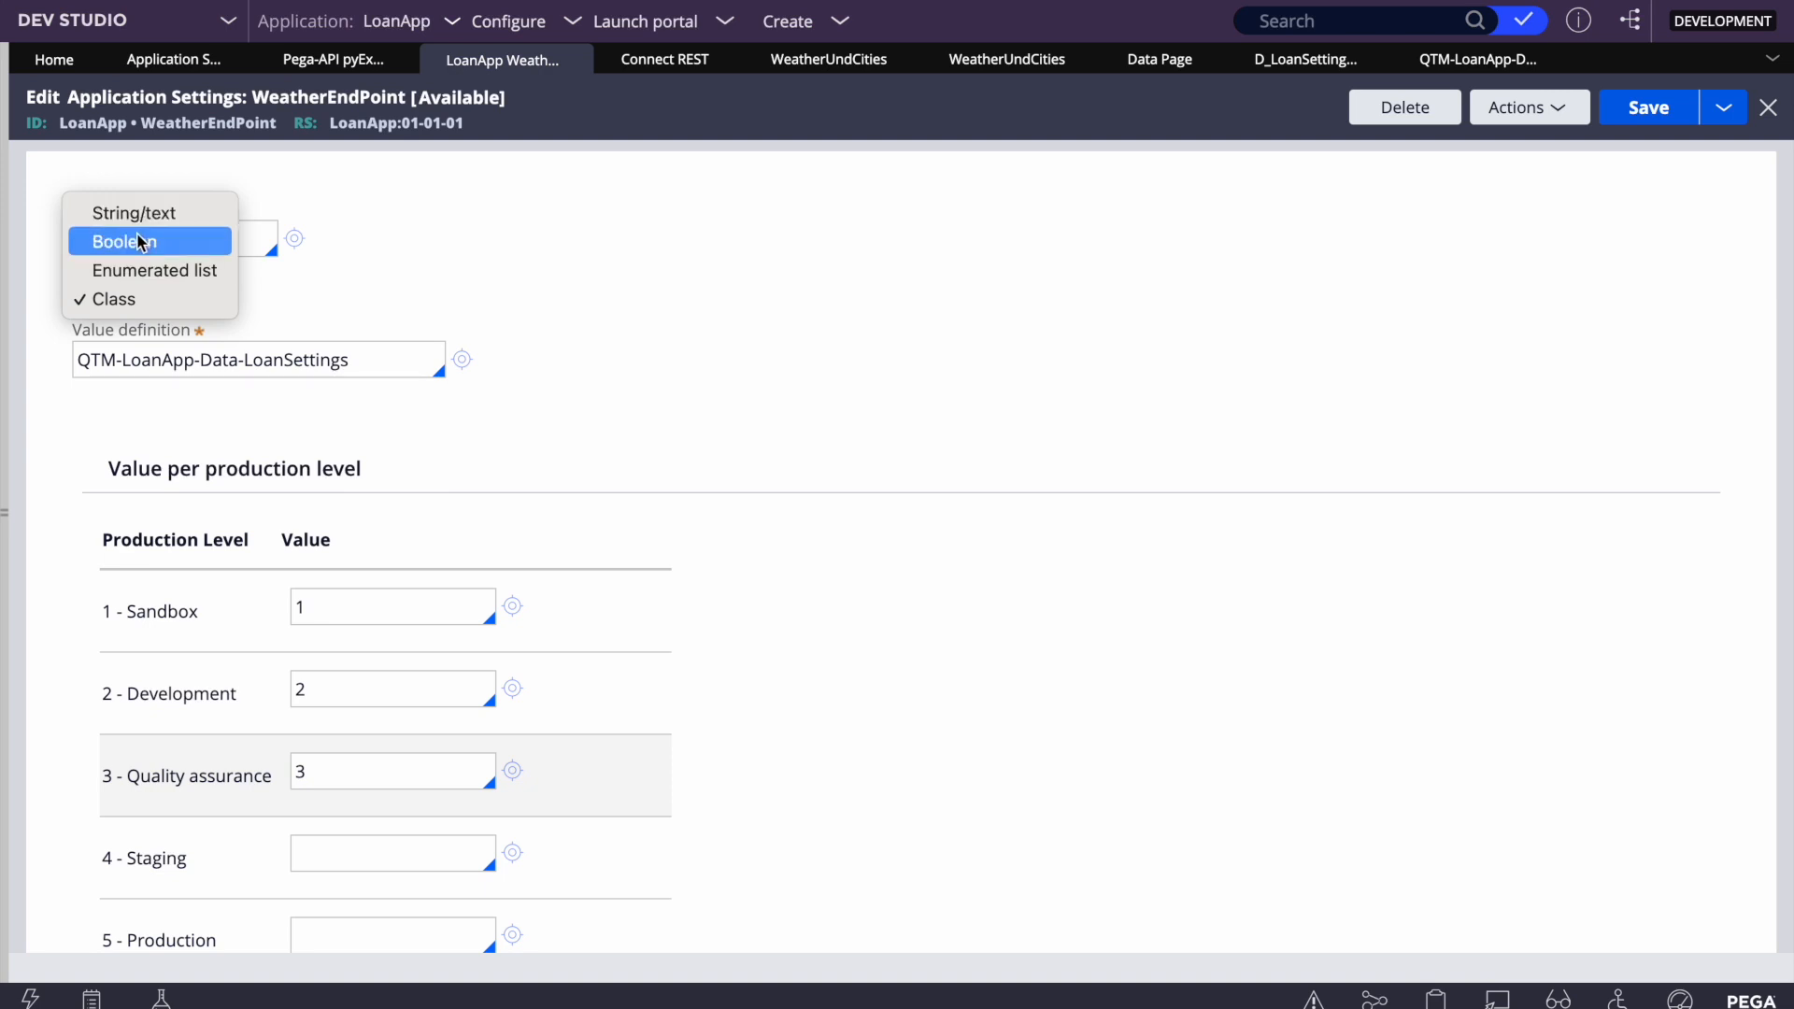
left_click(150, 271)
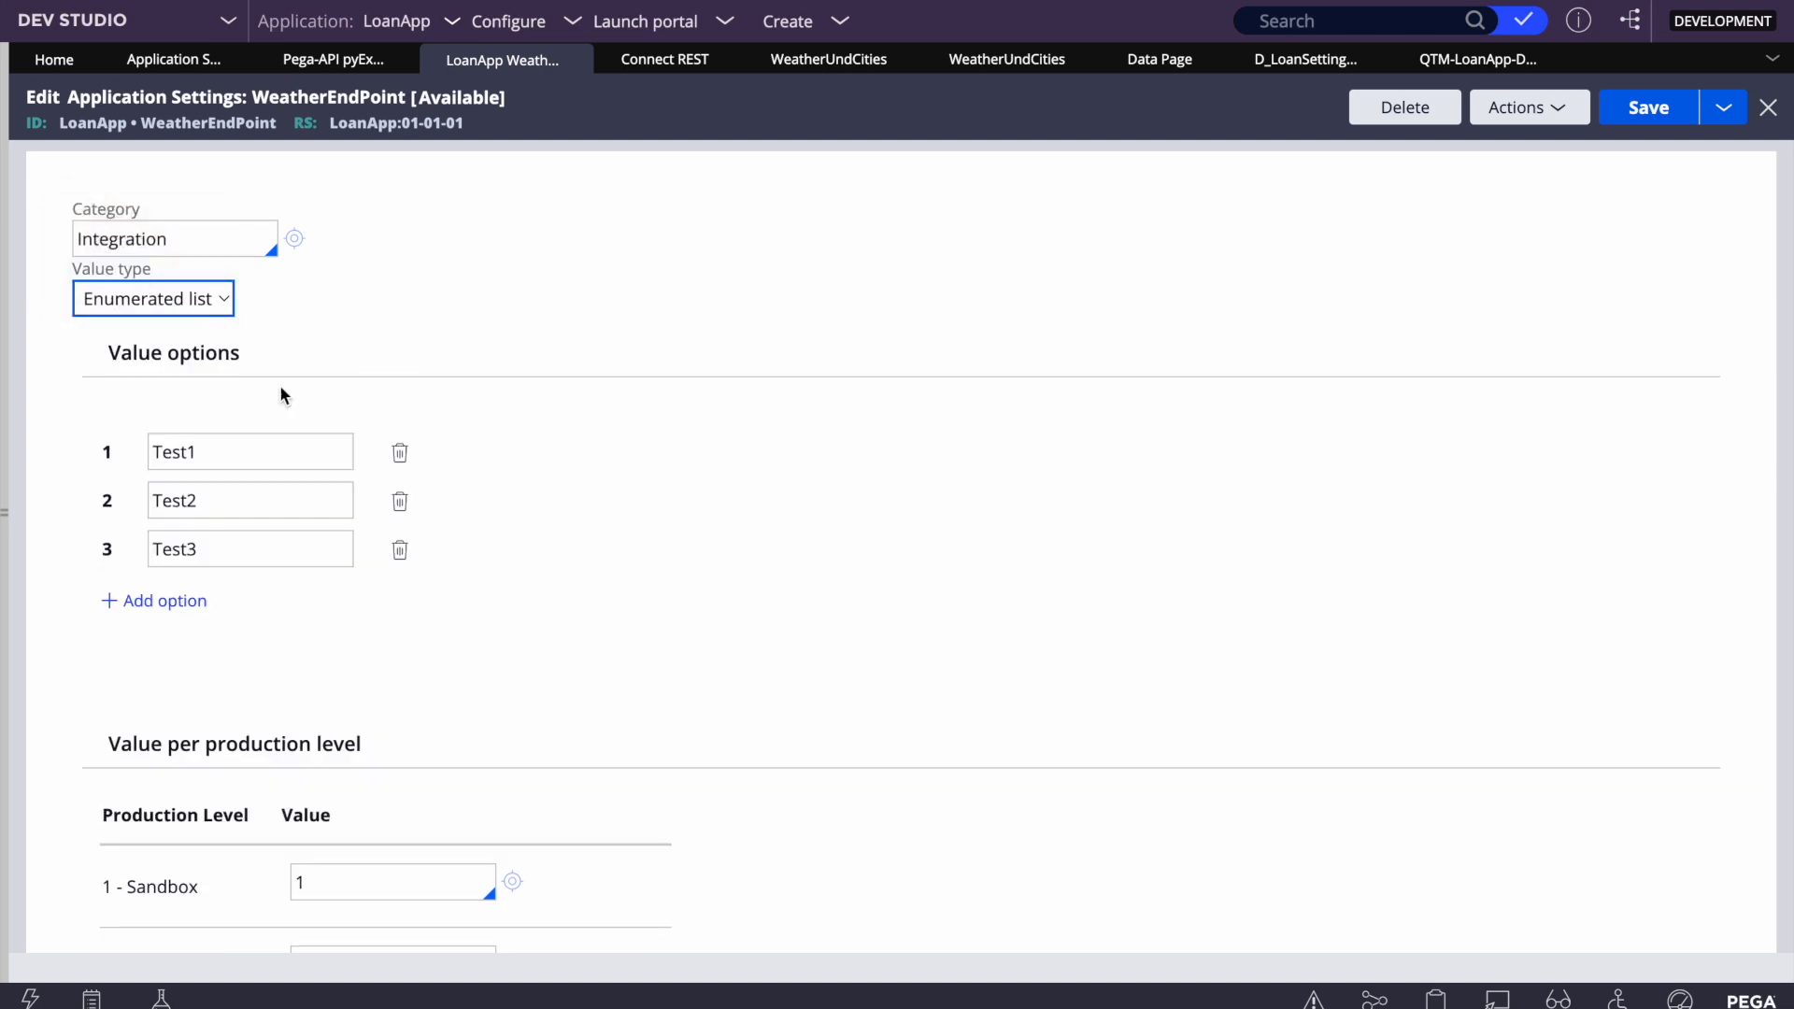
Set WeatherEndPoint's enumerated list value for the Sandbox production level to Test1
scroll(455, 766, "down", 1)
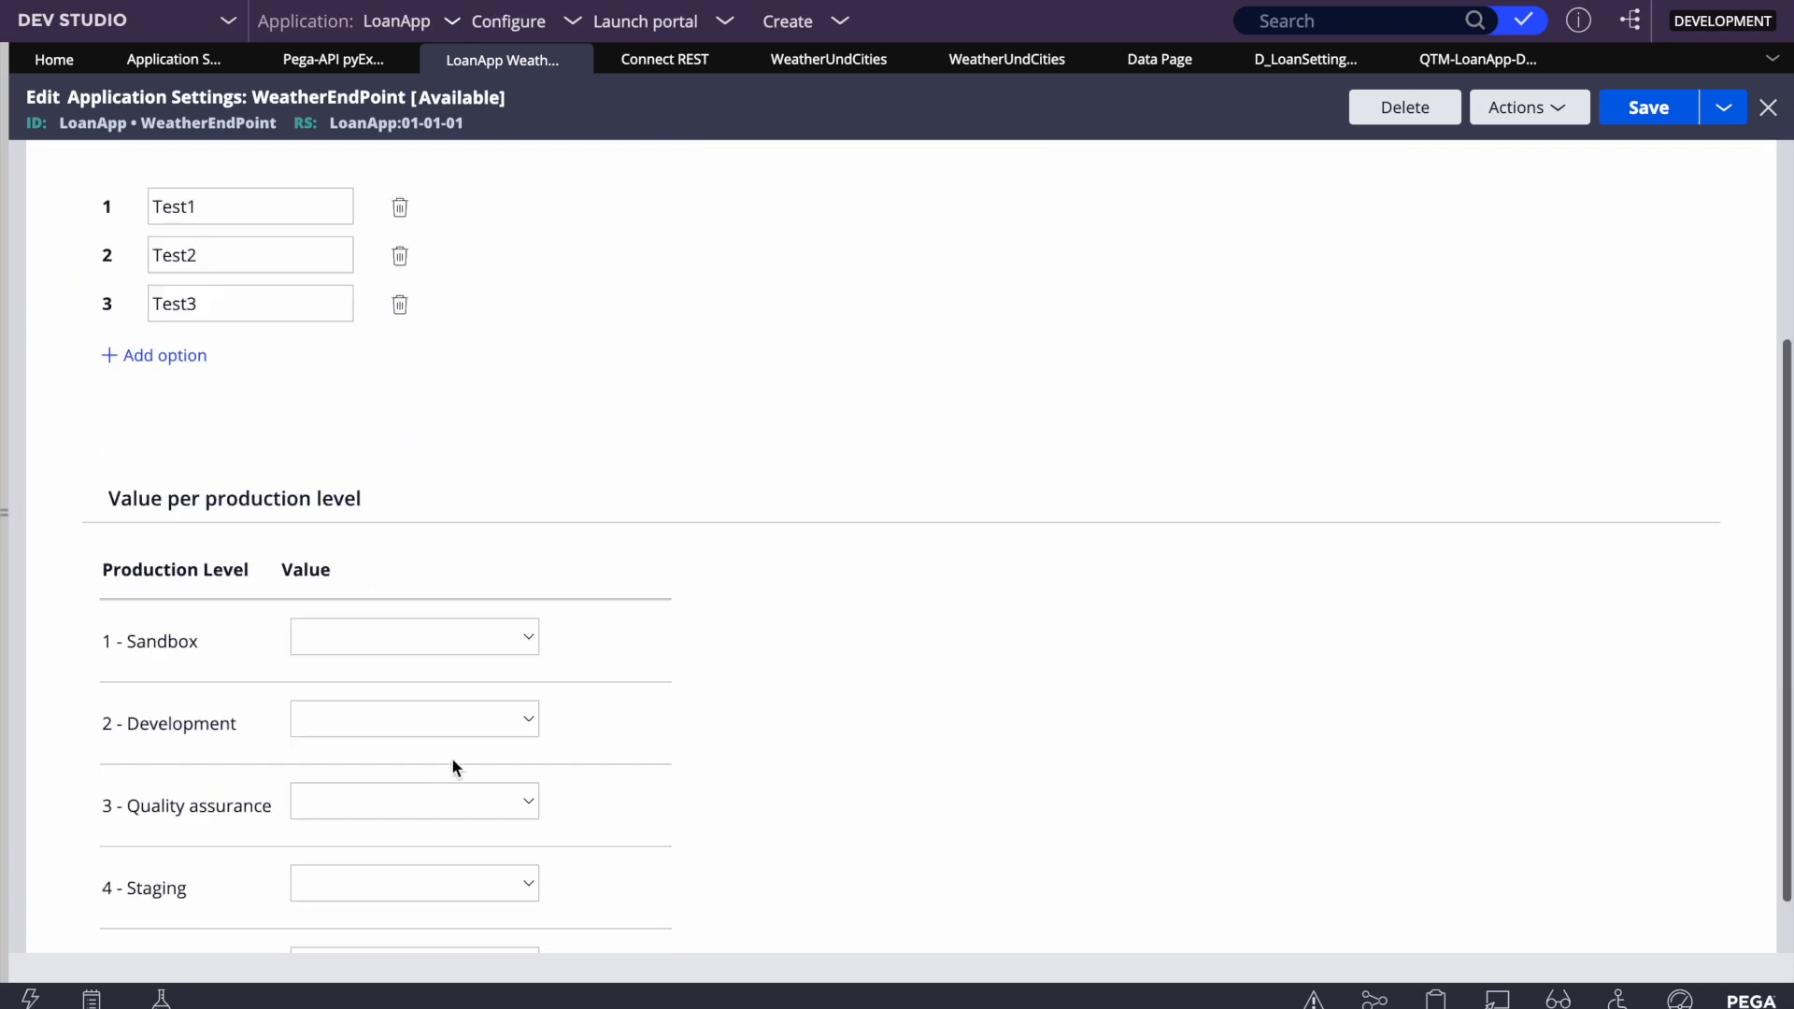
scroll(451, 757, "down", 3)
left_click(444, 523)
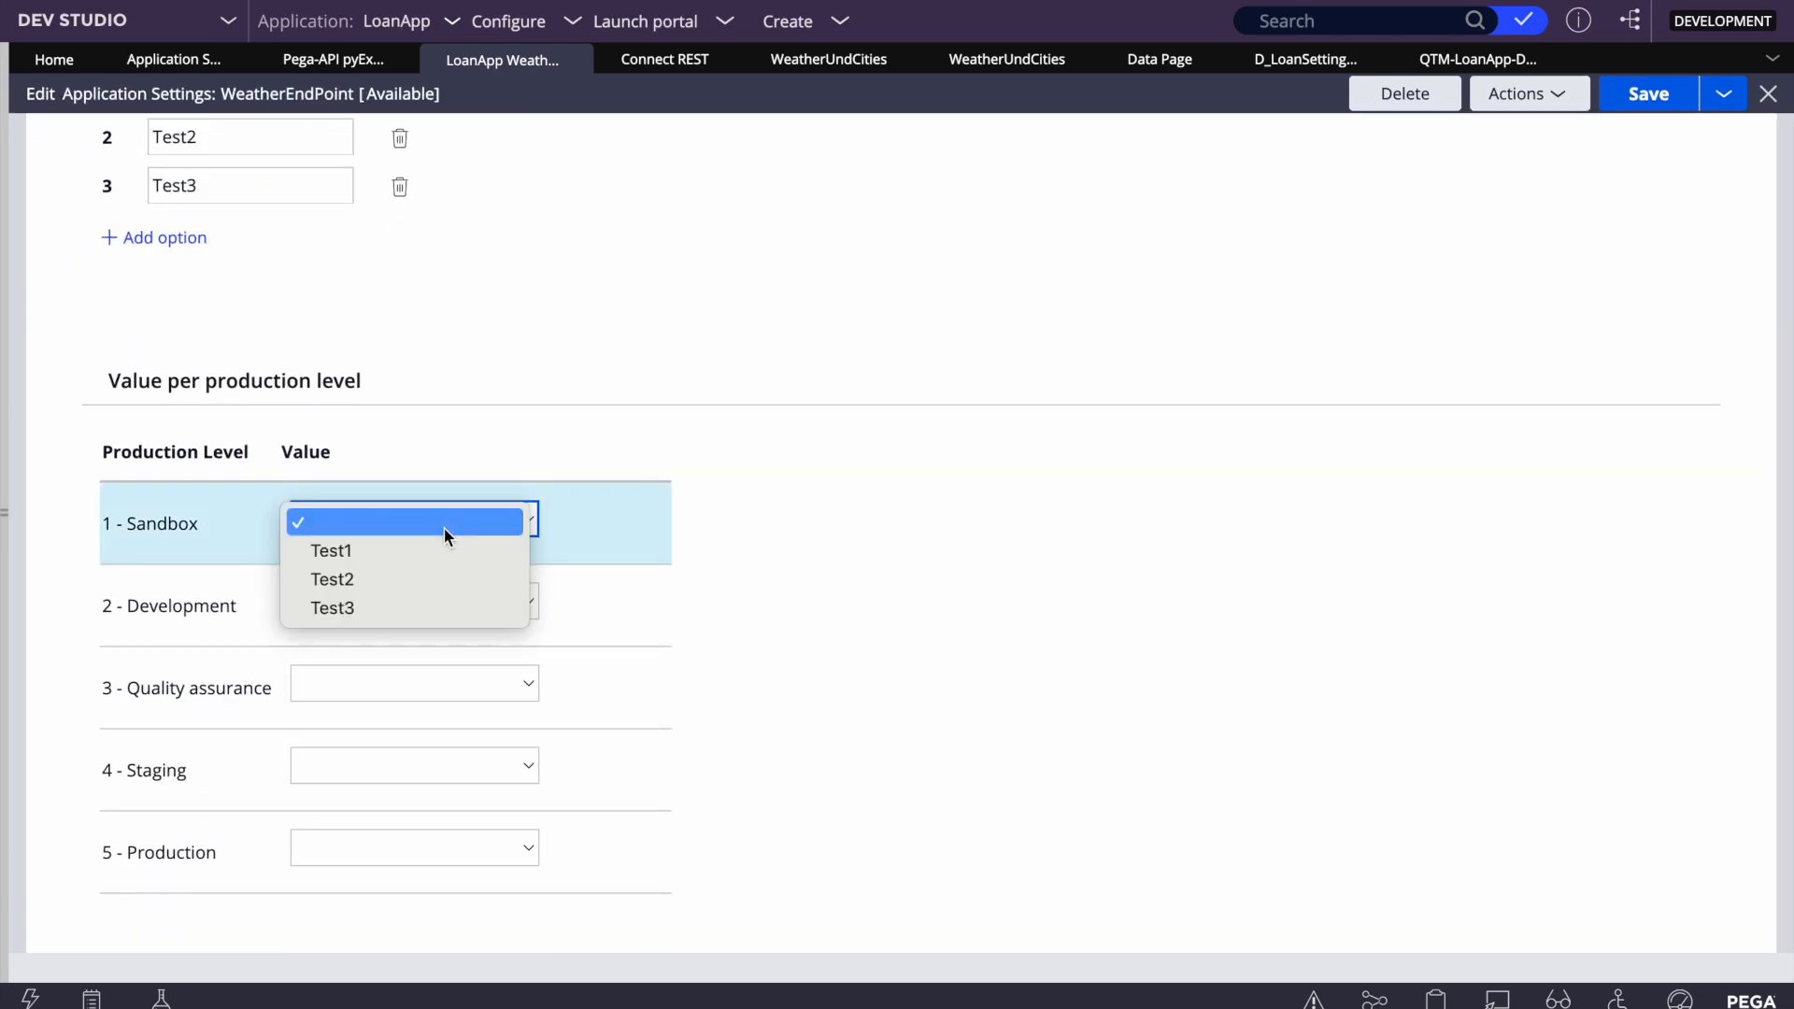
left_click(355, 555)
scroll(392, 607, "up", 3)
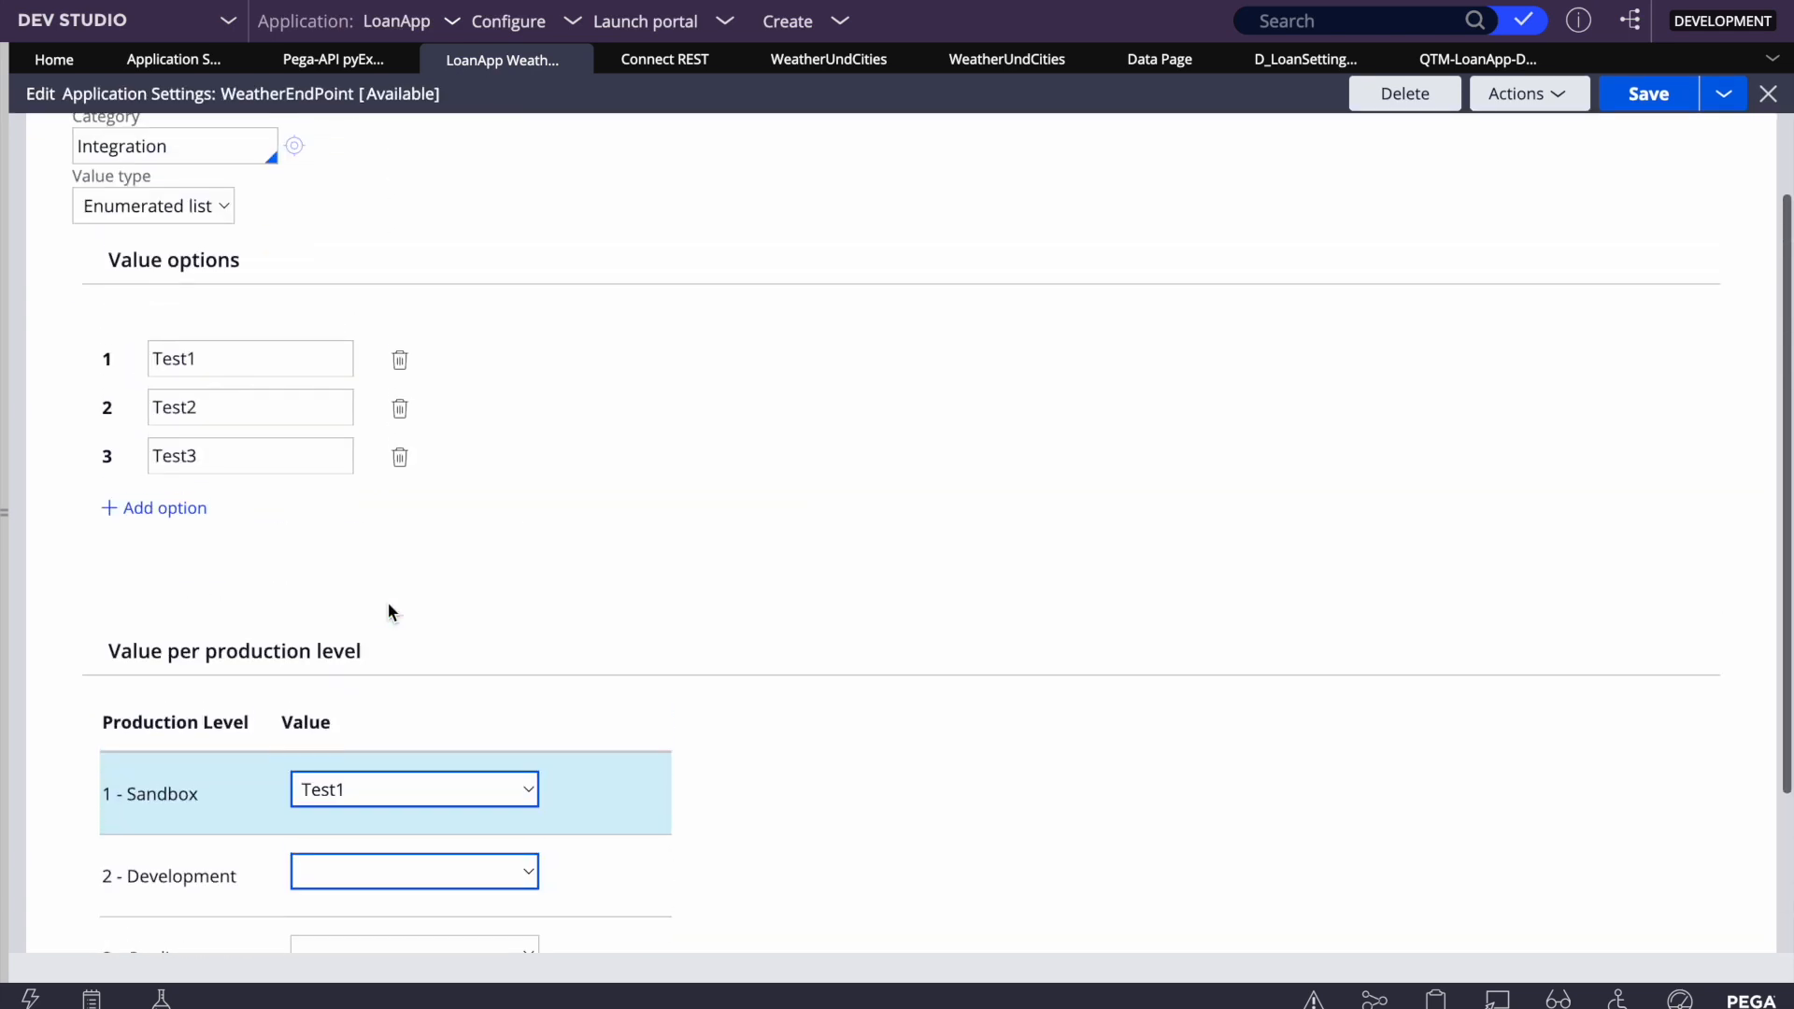
Switch WeatherEndPoint's value type to Class and set Sandbox to 1, Development to 2 and Quality assurance to 3
left_click(187, 301)
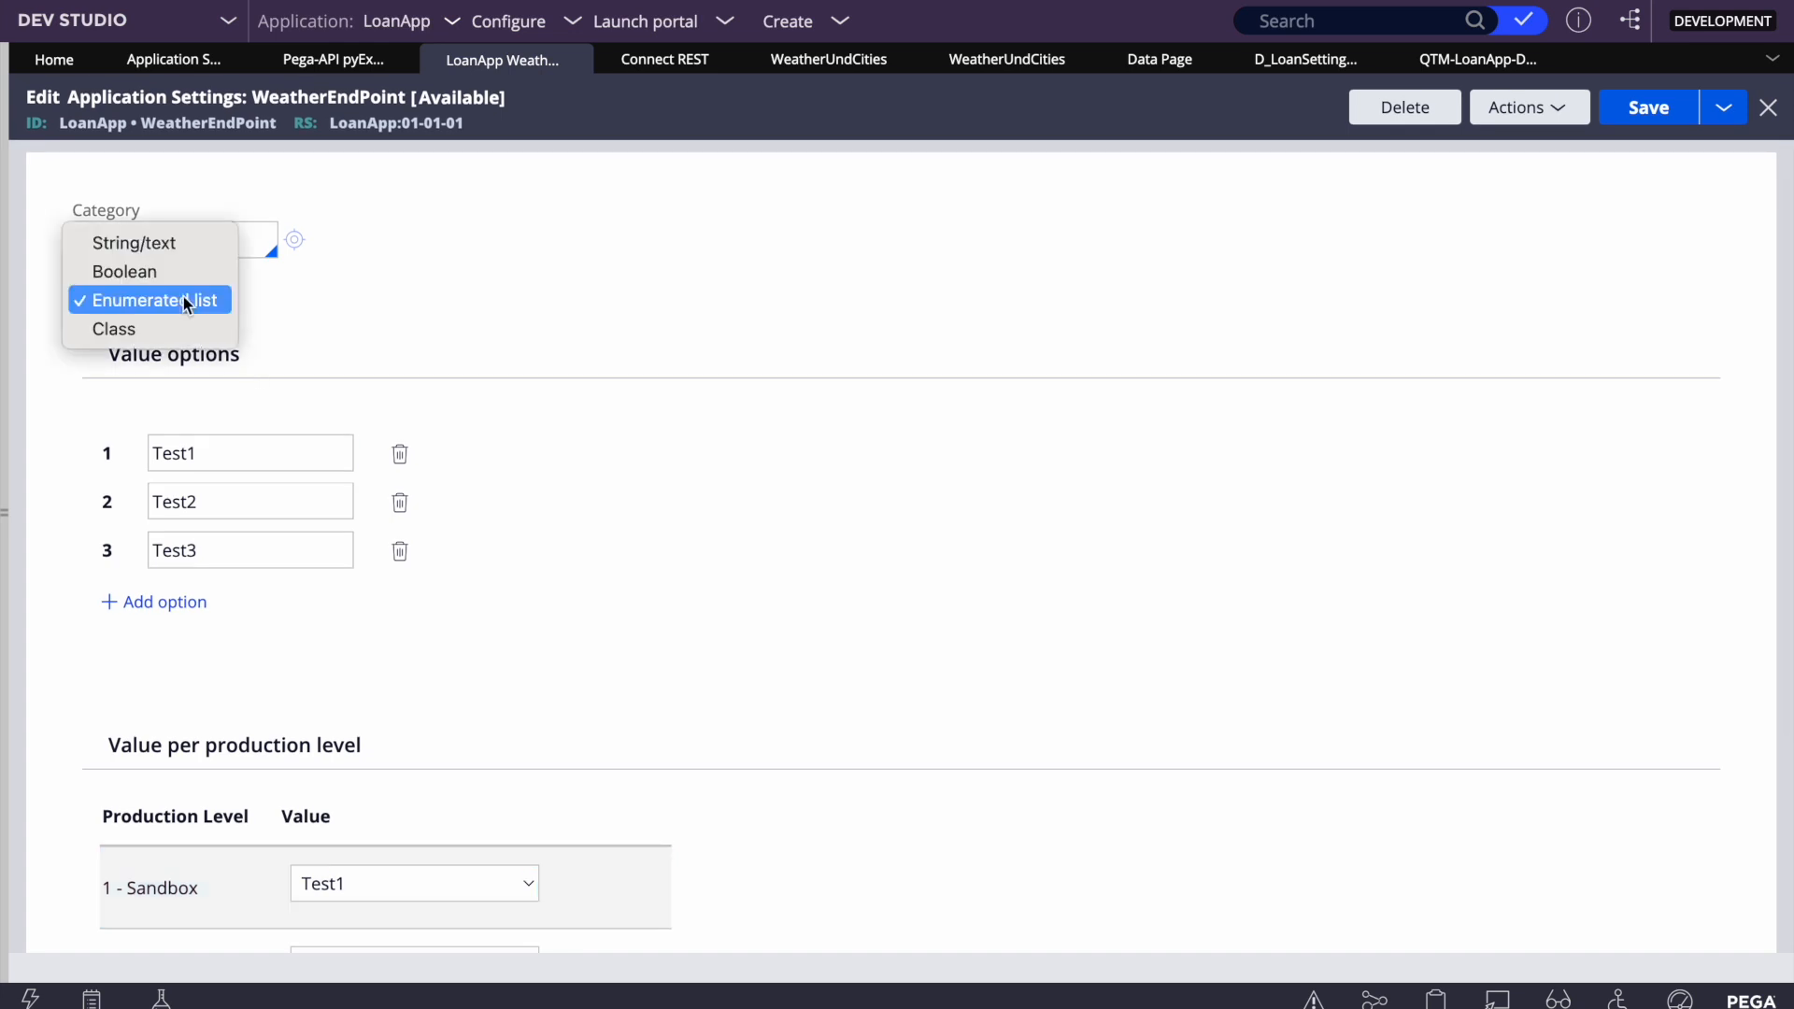
left_click(136, 329)
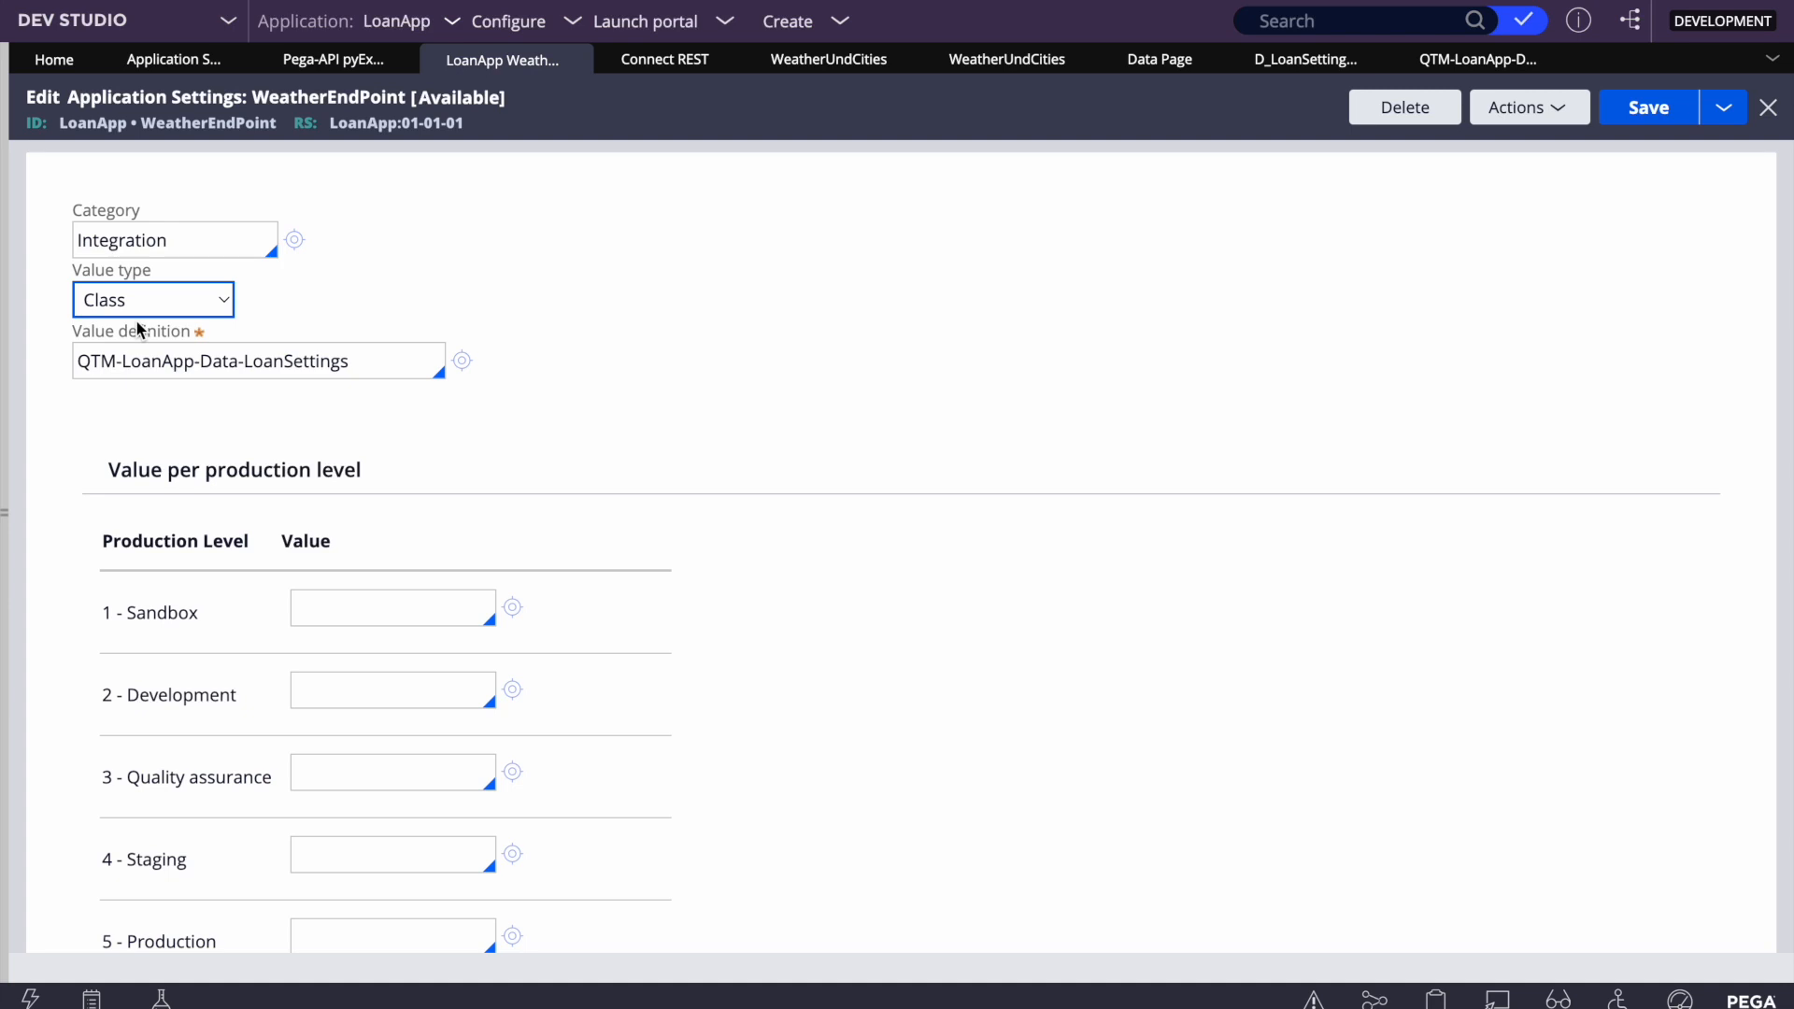
left_click(341, 606)
type("1")
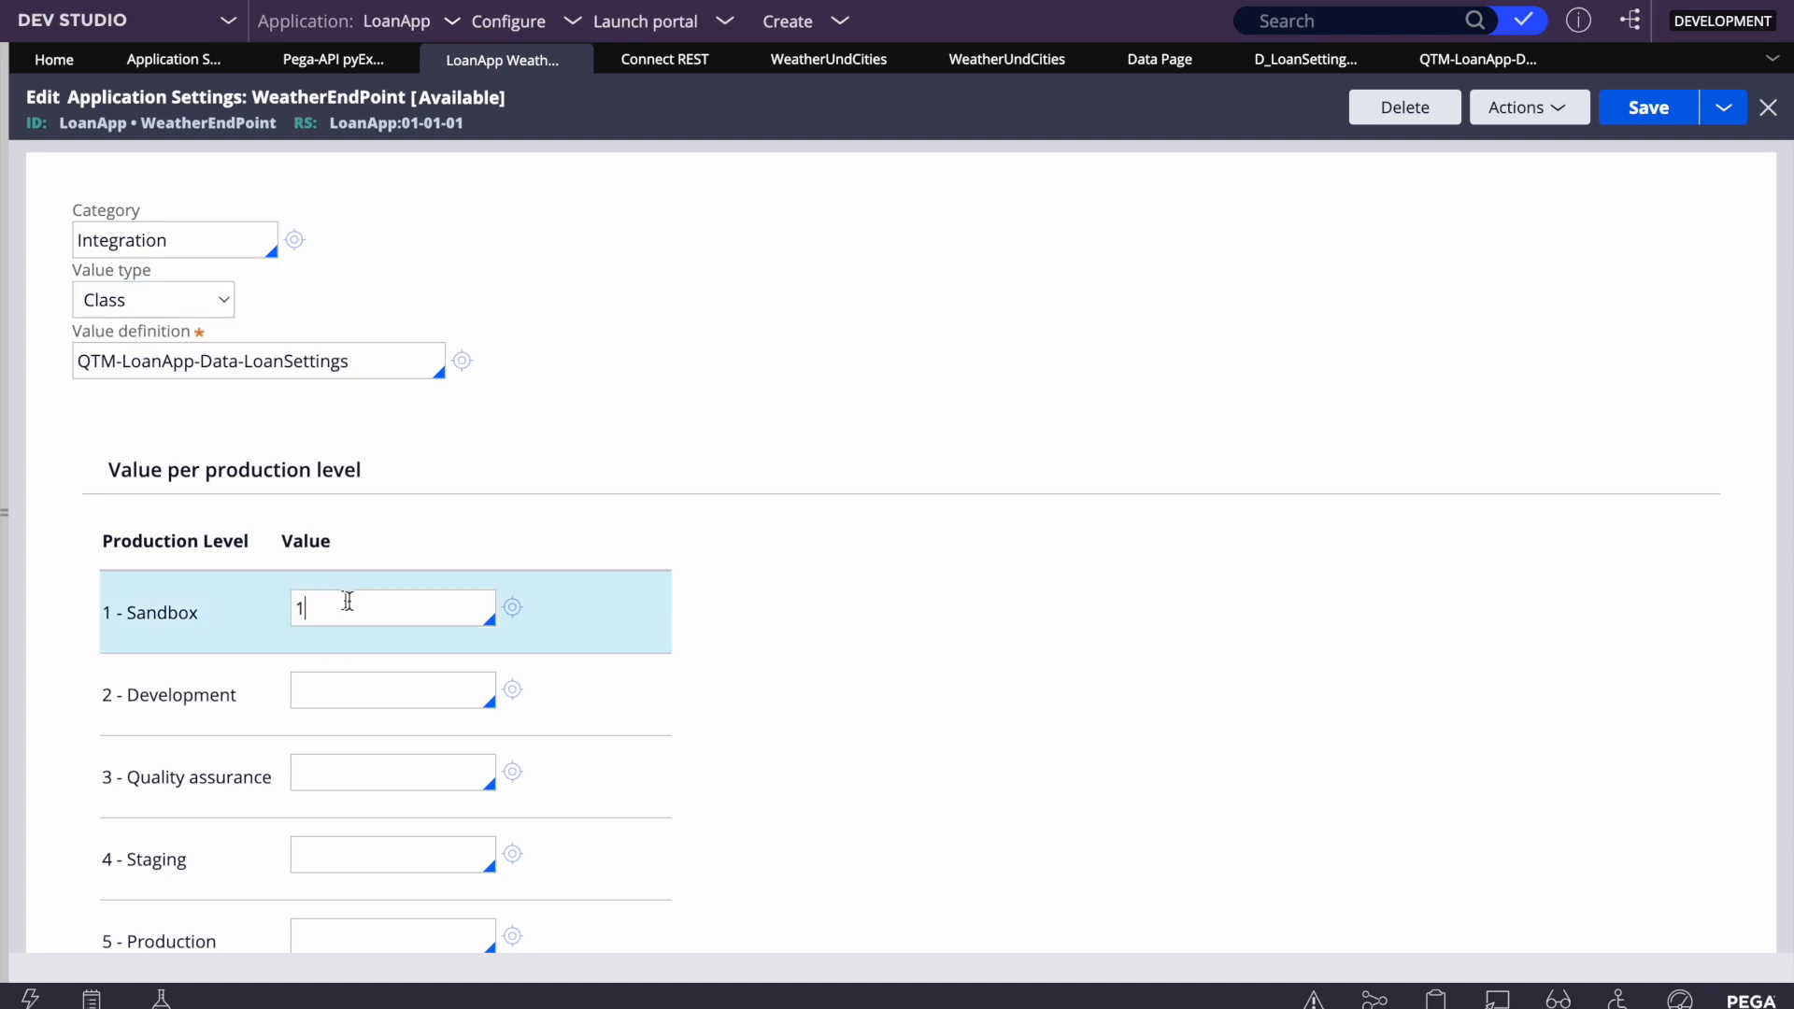
left_click(326, 688)
type("2")
left_click(317, 773)
type("3")
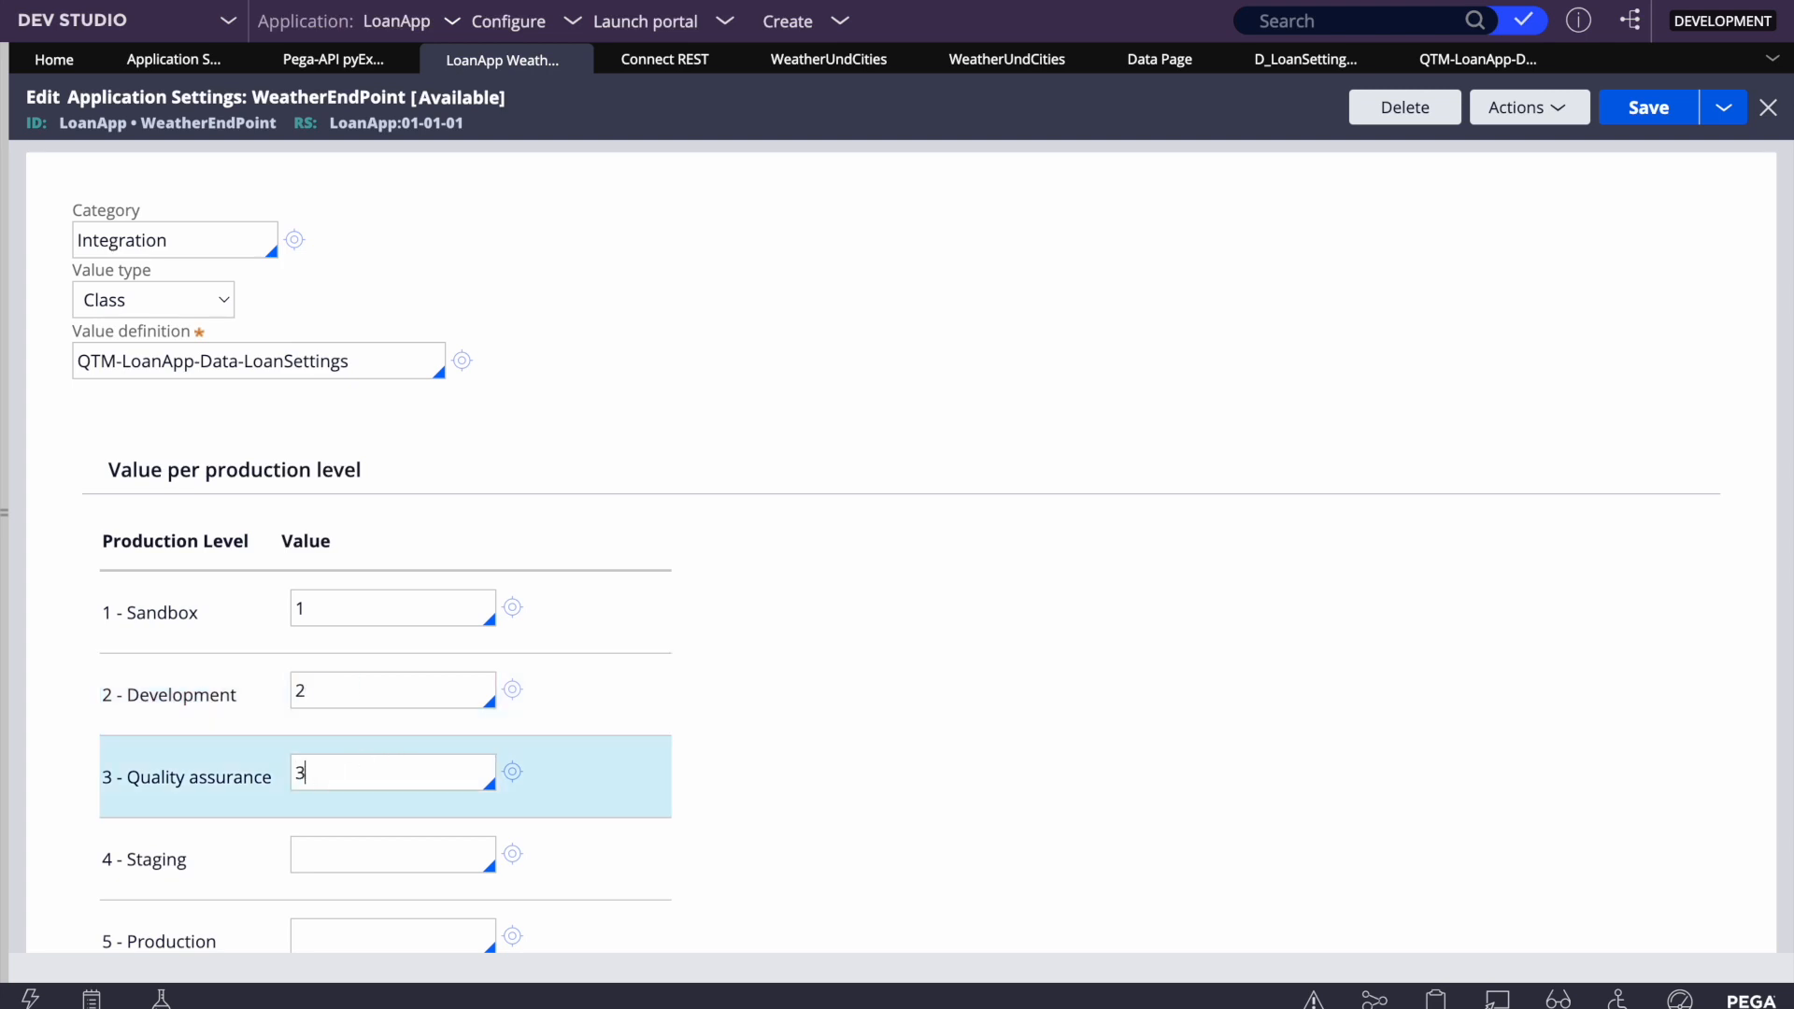
Set the Staging value to 4 and the Production value to 6, and try to save the record
left_click(363, 852)
type("45")
key("BackSpace")
scroll(467, 902, "down", 1)
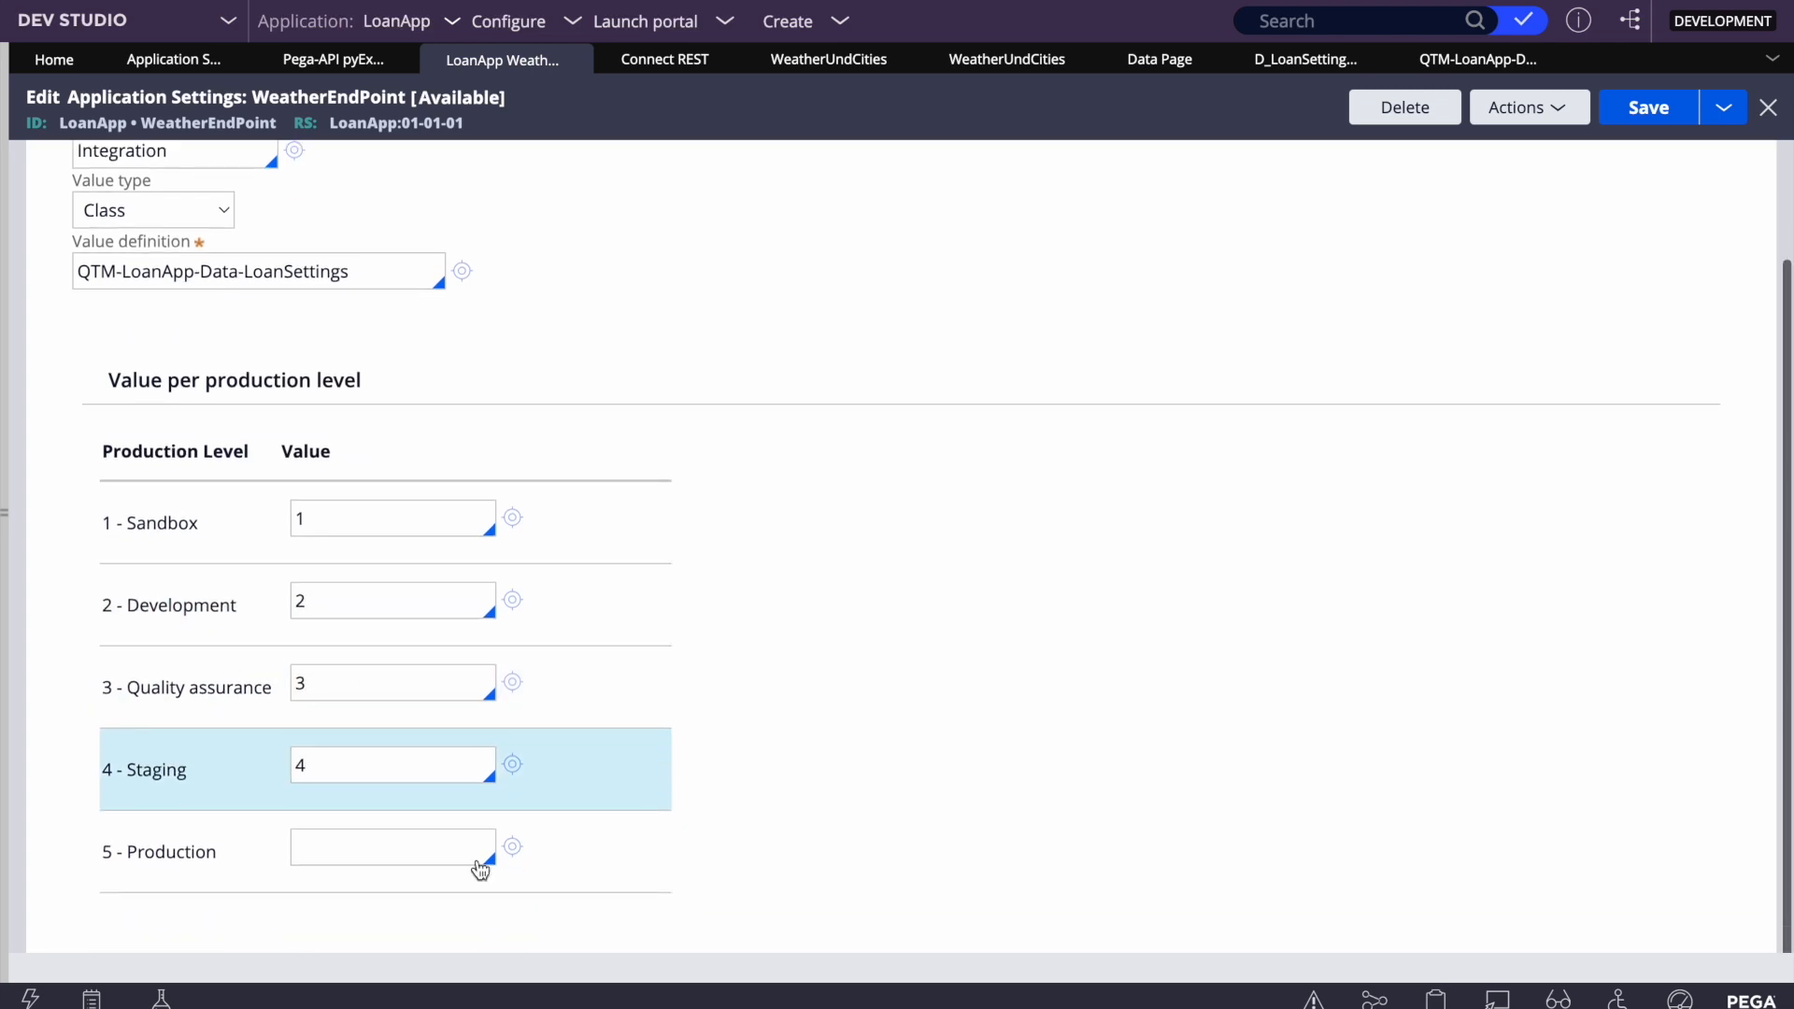
left_click(360, 844)
type("6")
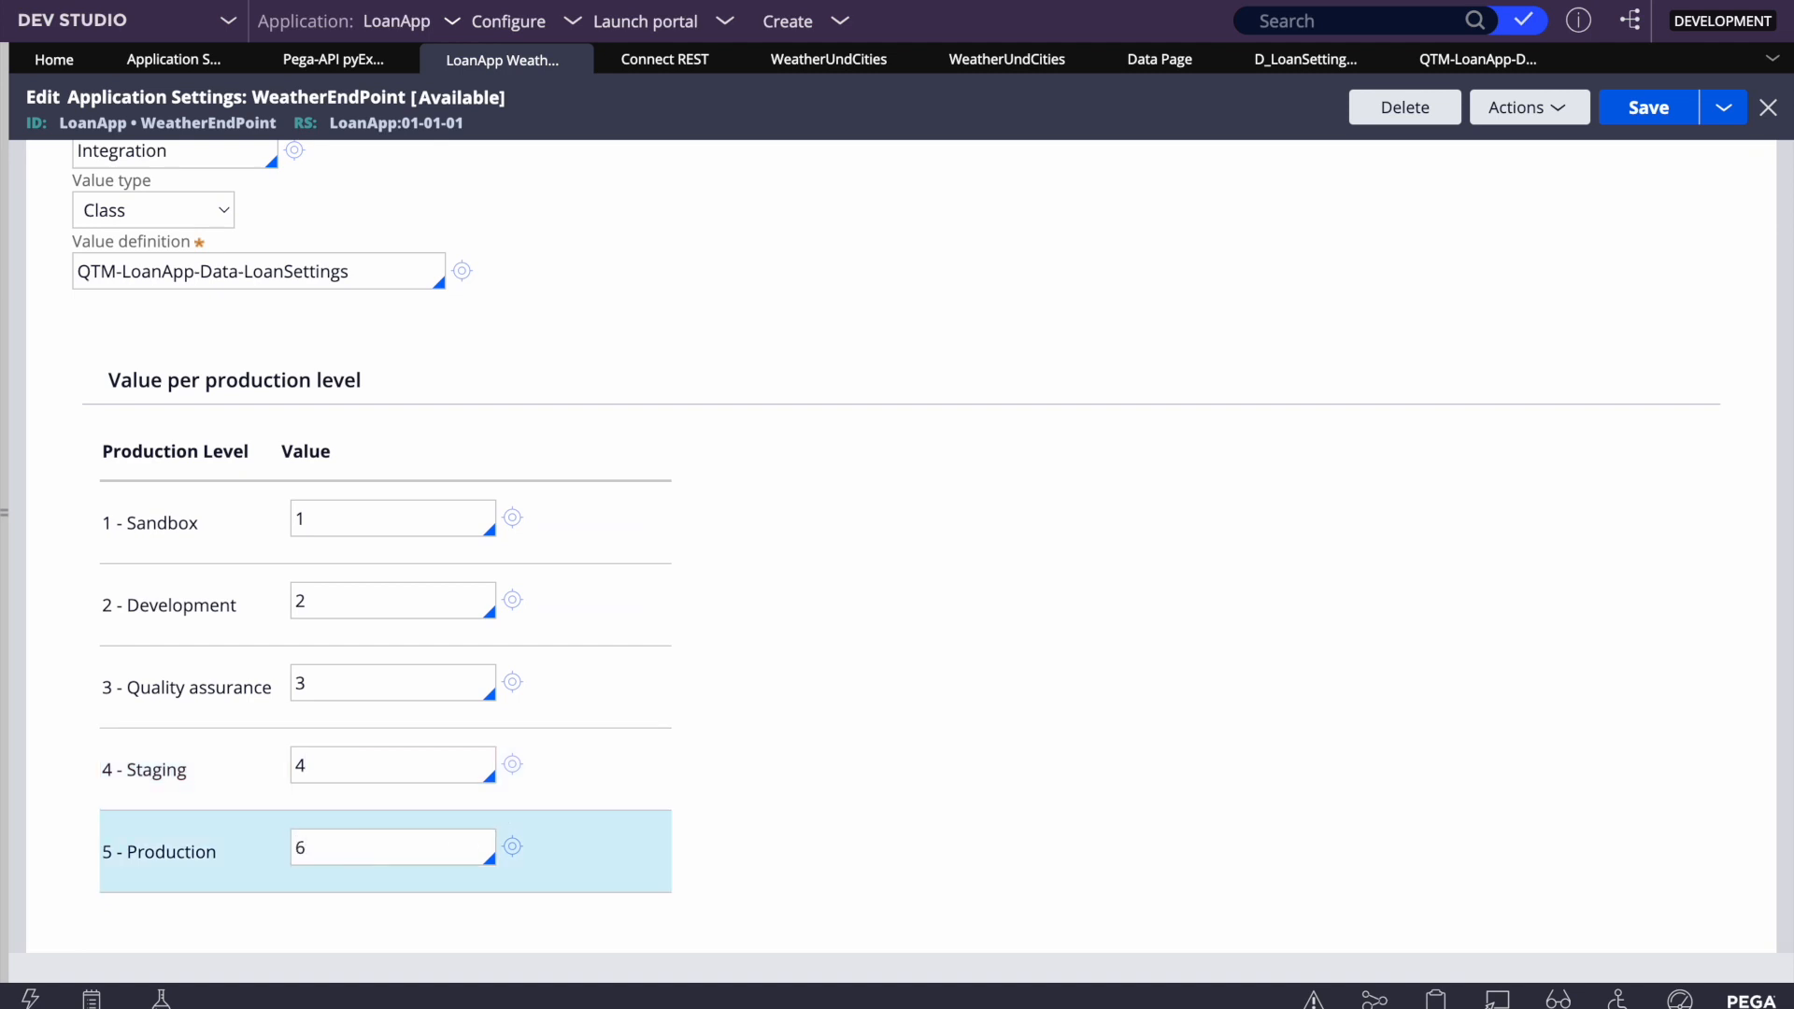
left_click(1637, 111)
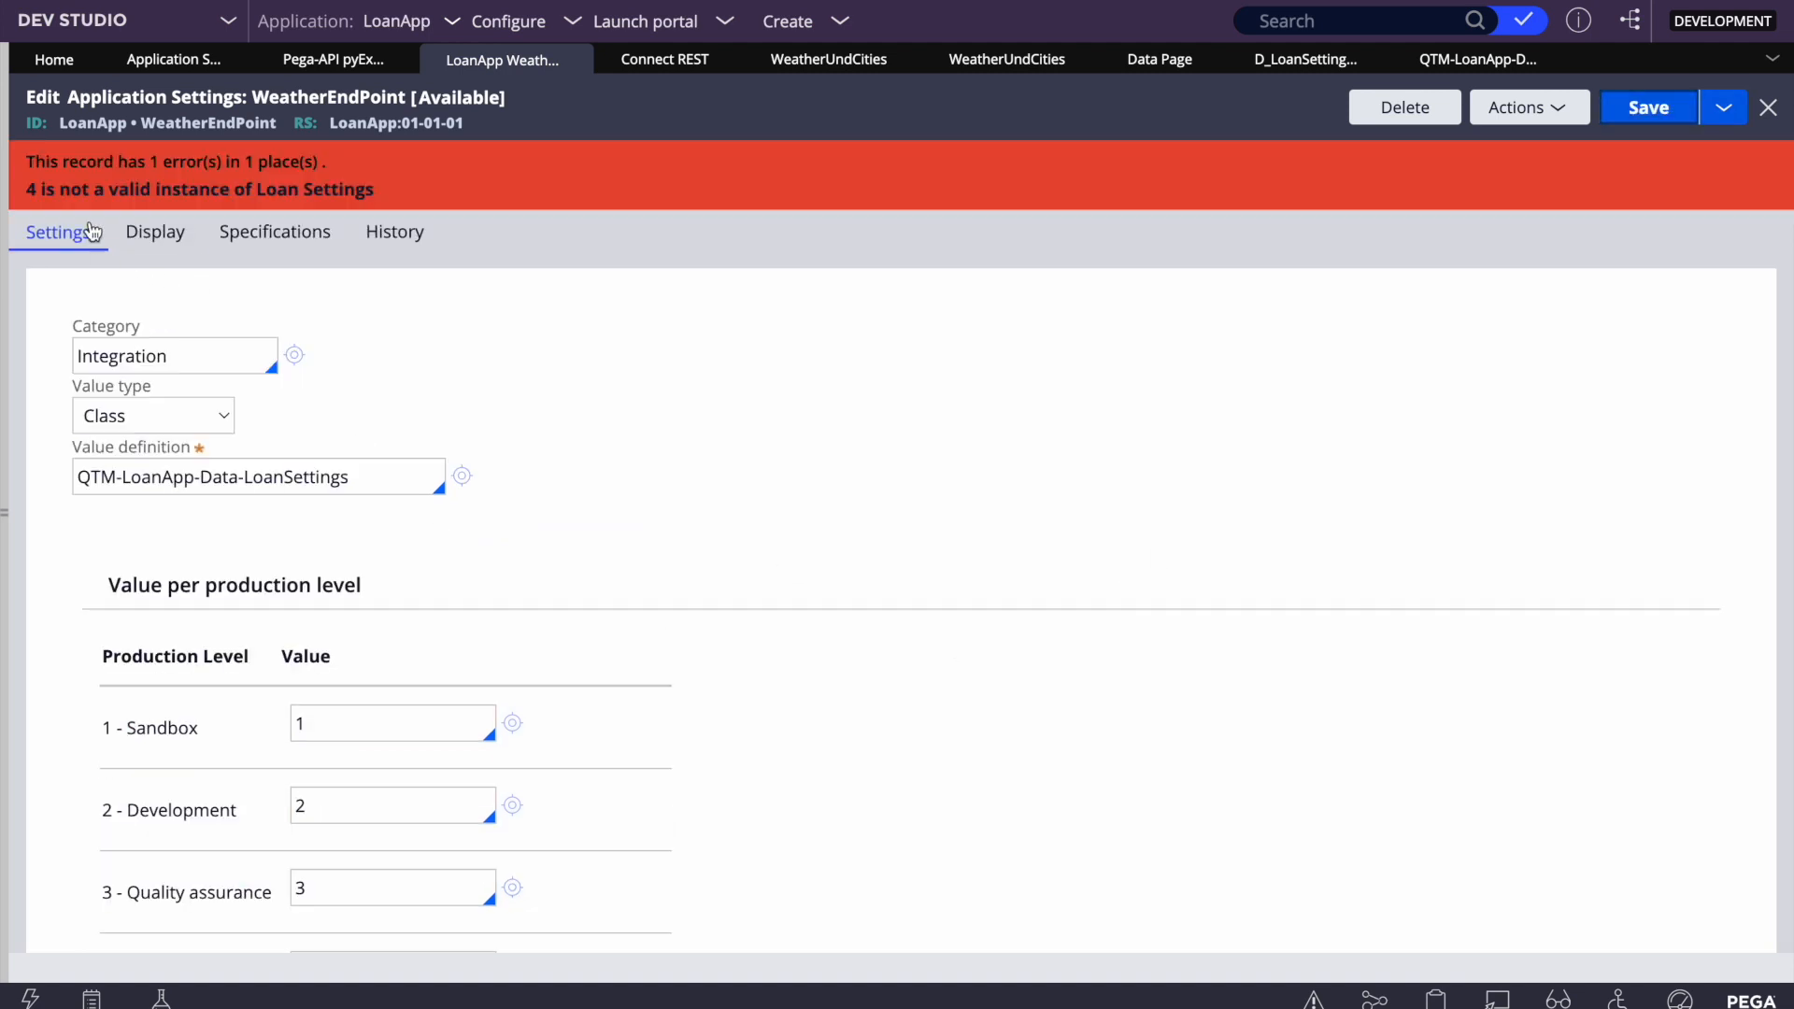
Clear the Staging production level's value and try to save the record again
scroll(540, 338, "down", 2)
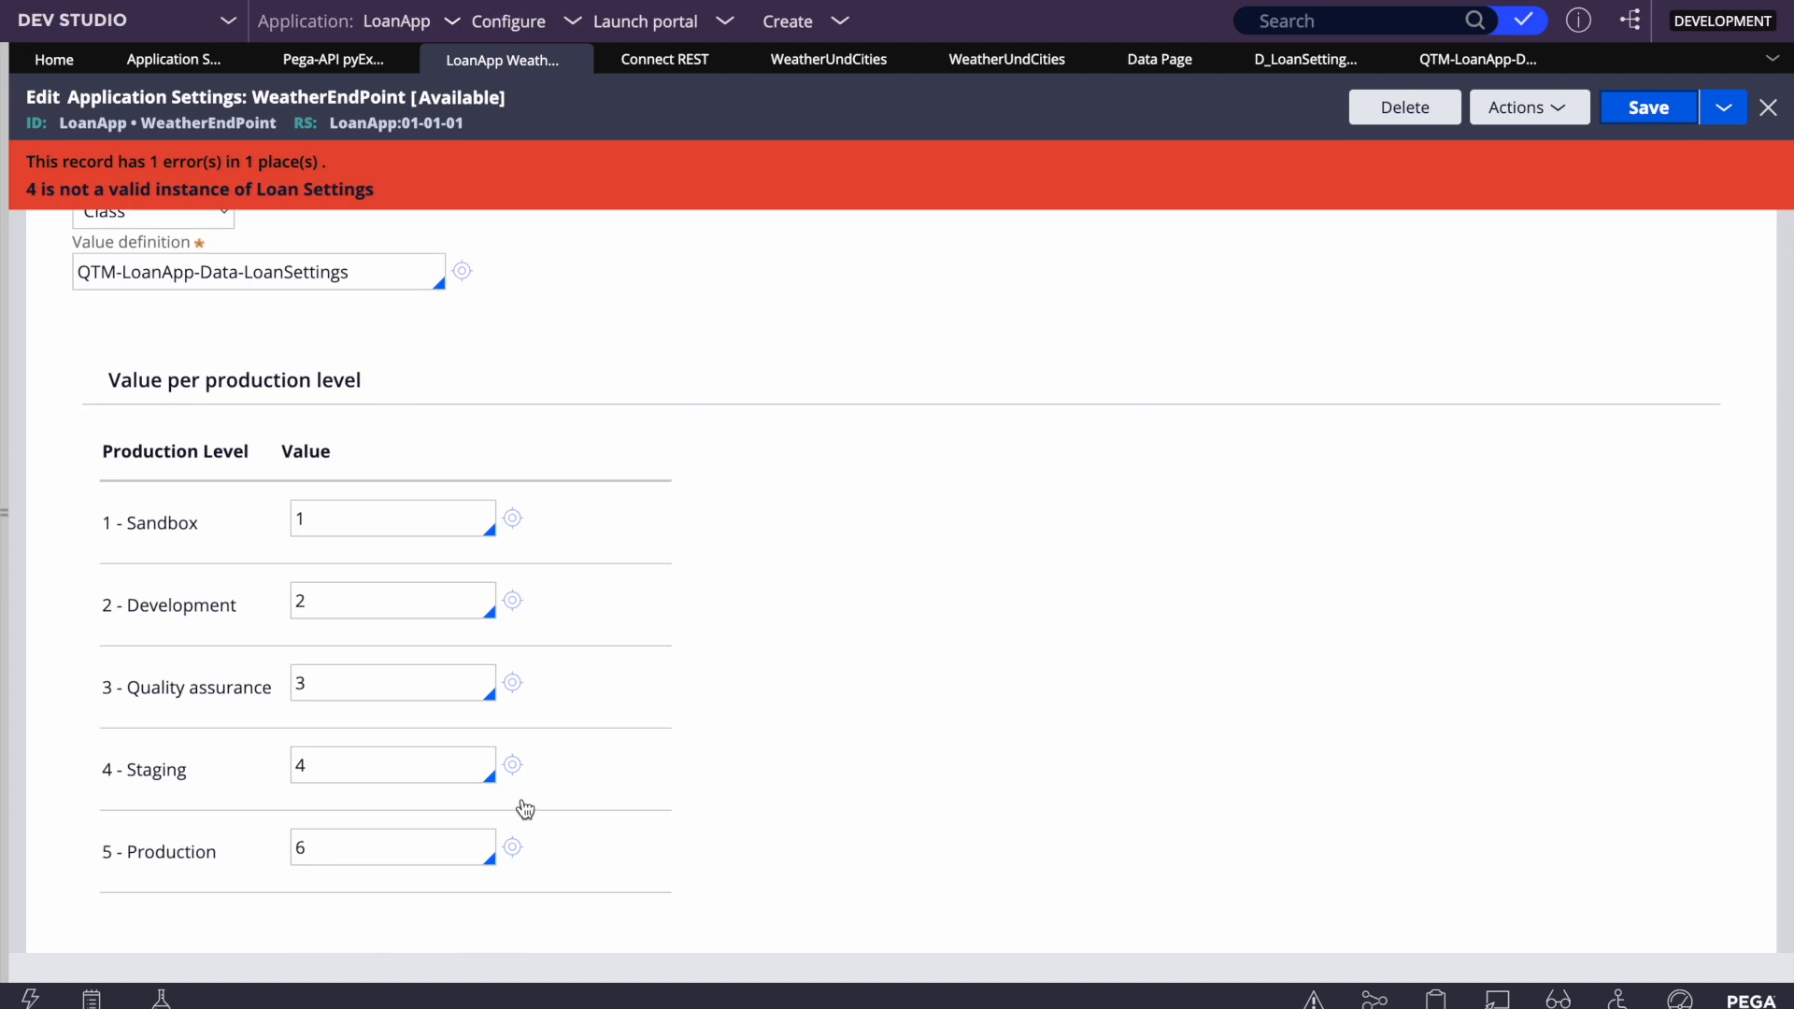
double_click(419, 763)
key("BackSpace")
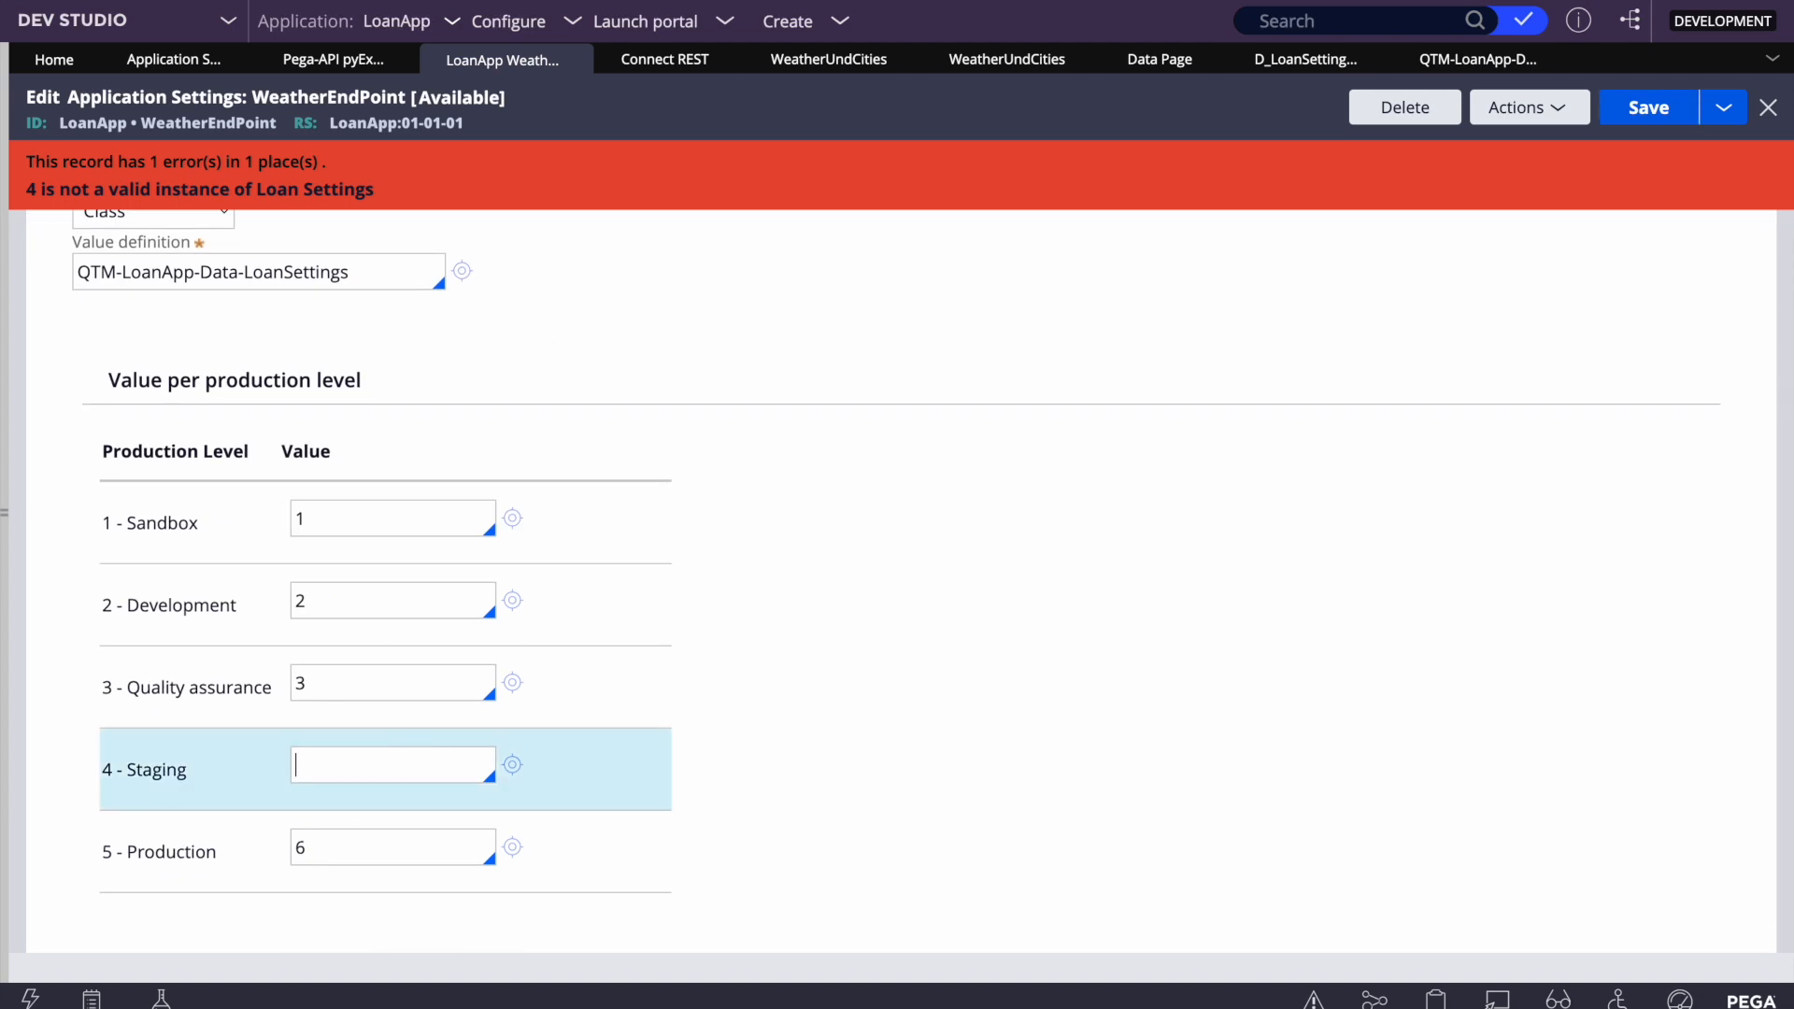
left_click(1625, 105)
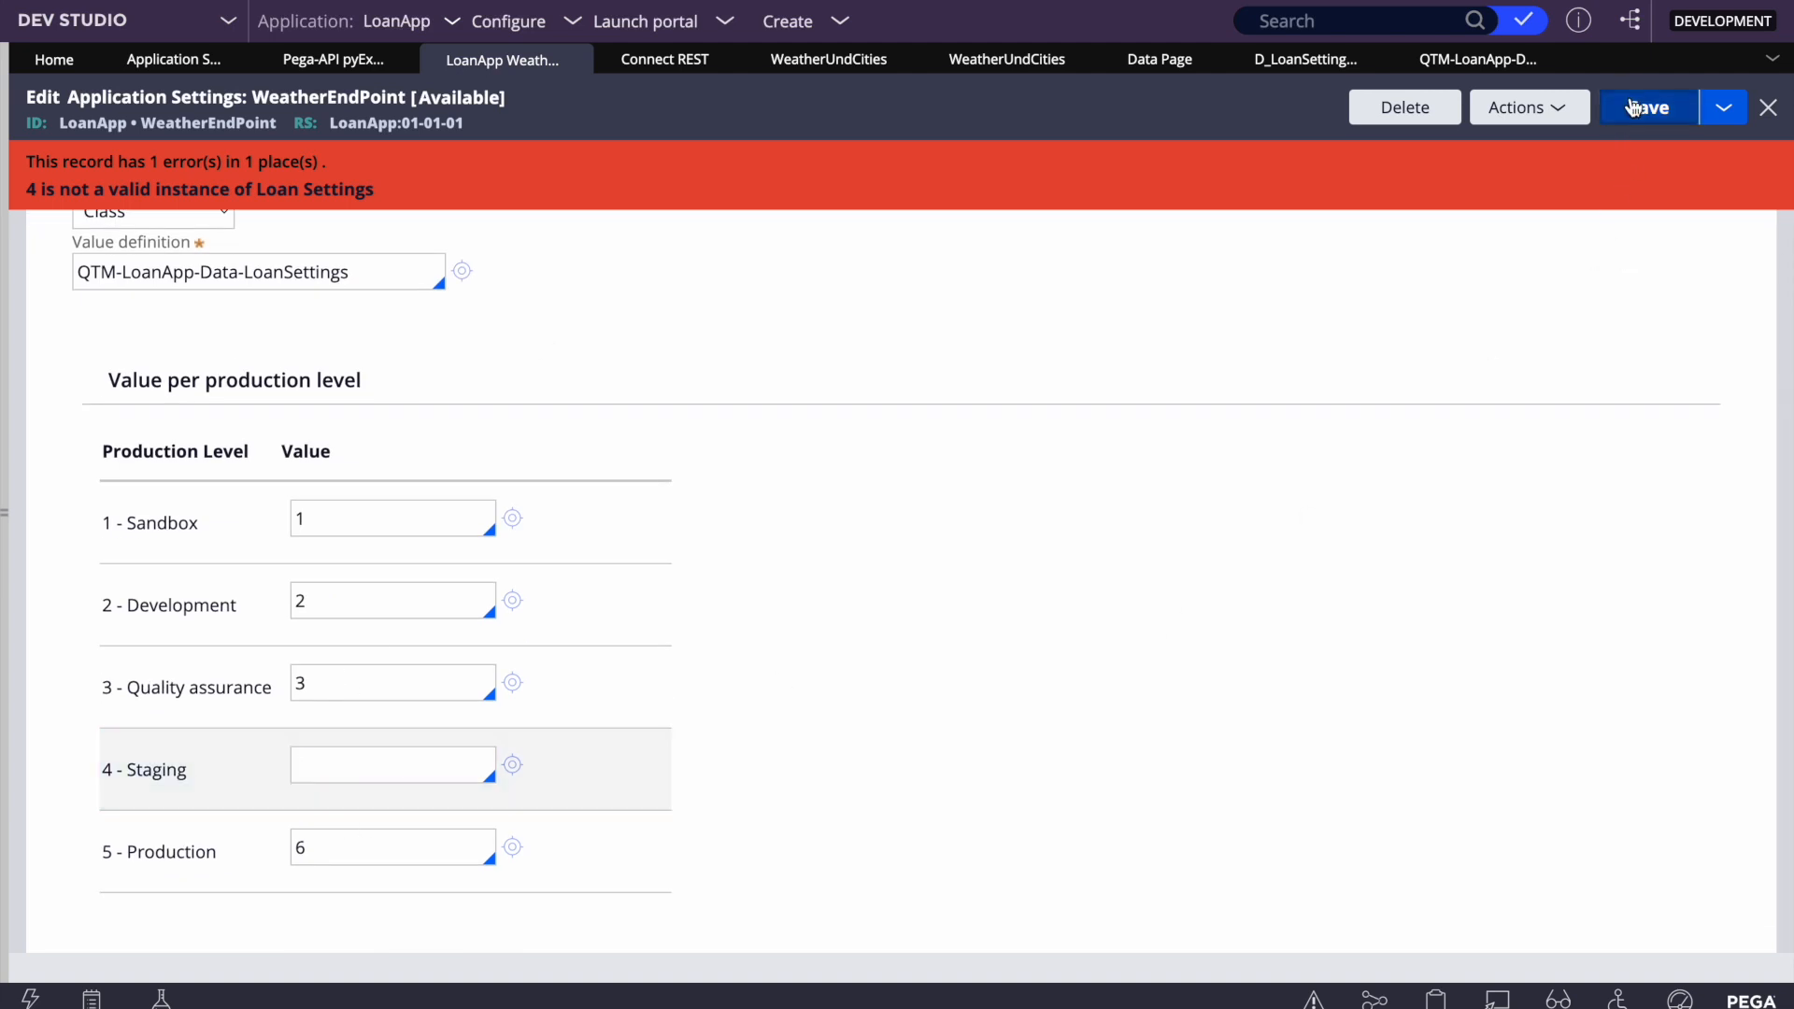
Check the Loan Settings data records, set WeatherEndPoint's Staging value to 1 and Production value to 2, and save the record
scroll(471, 619, "down", 2)
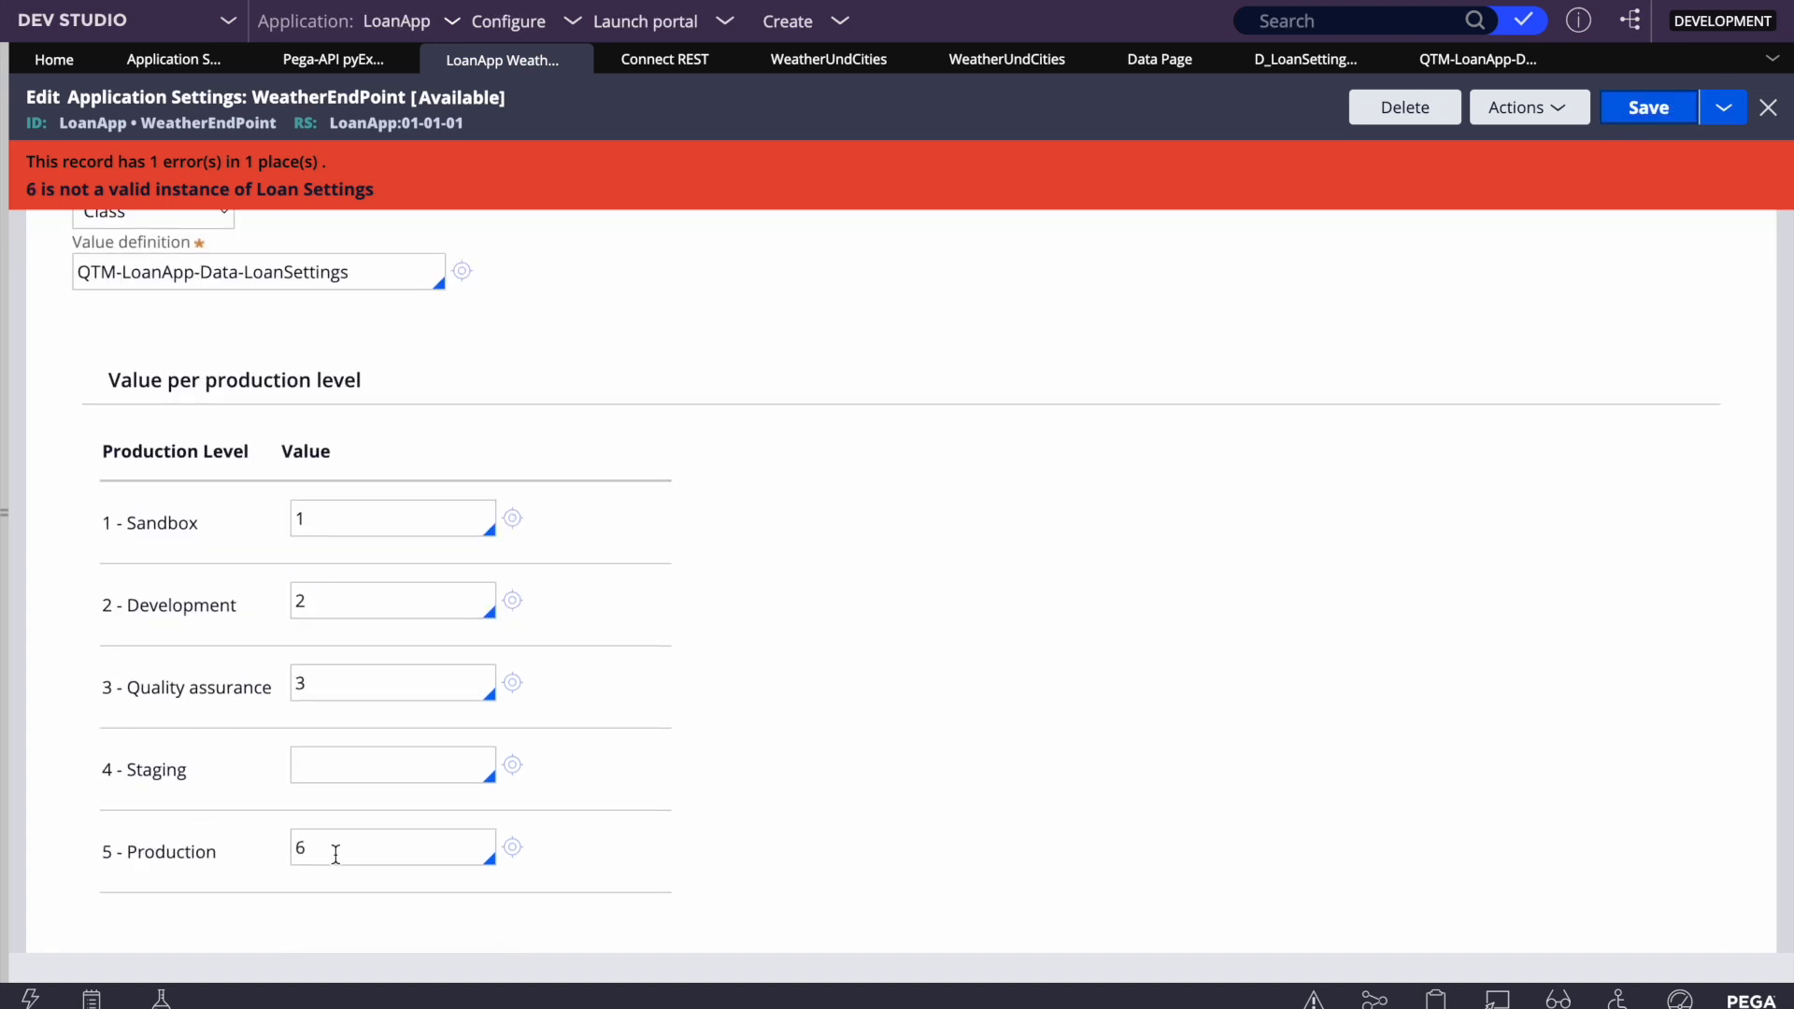
left_click(332, 853)
left_click(1481, 60)
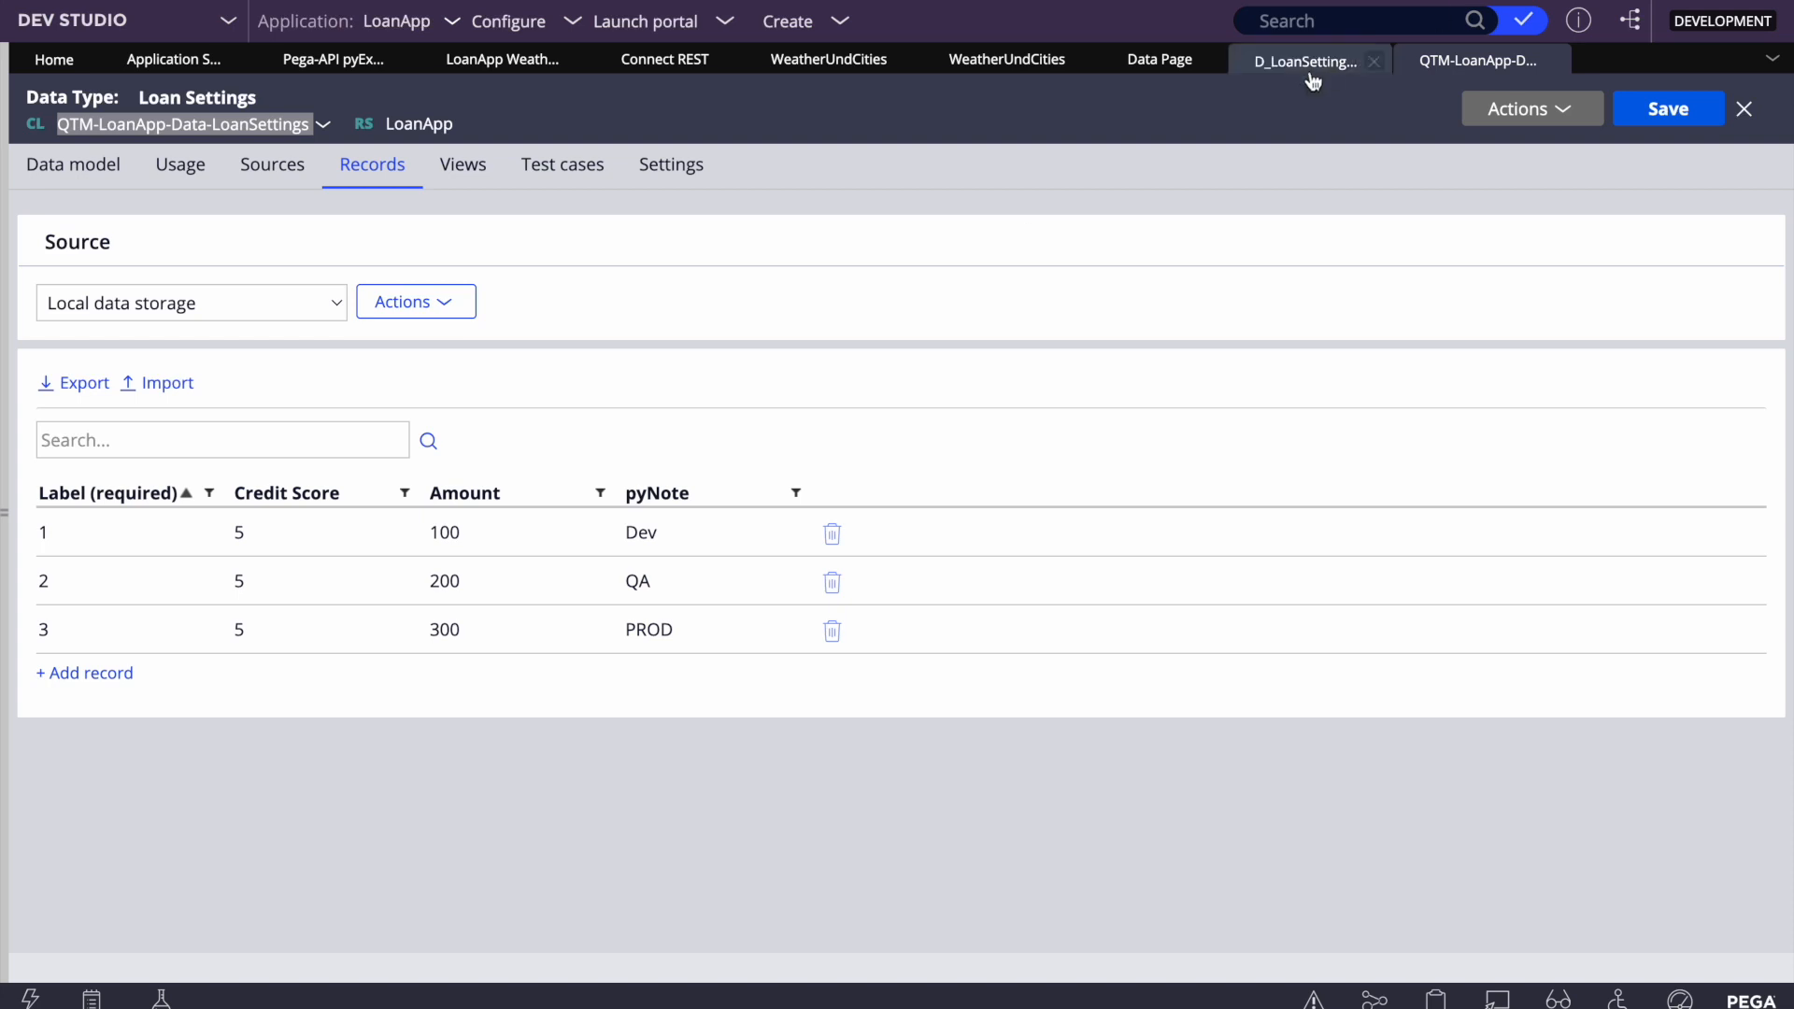
left_click(497, 63)
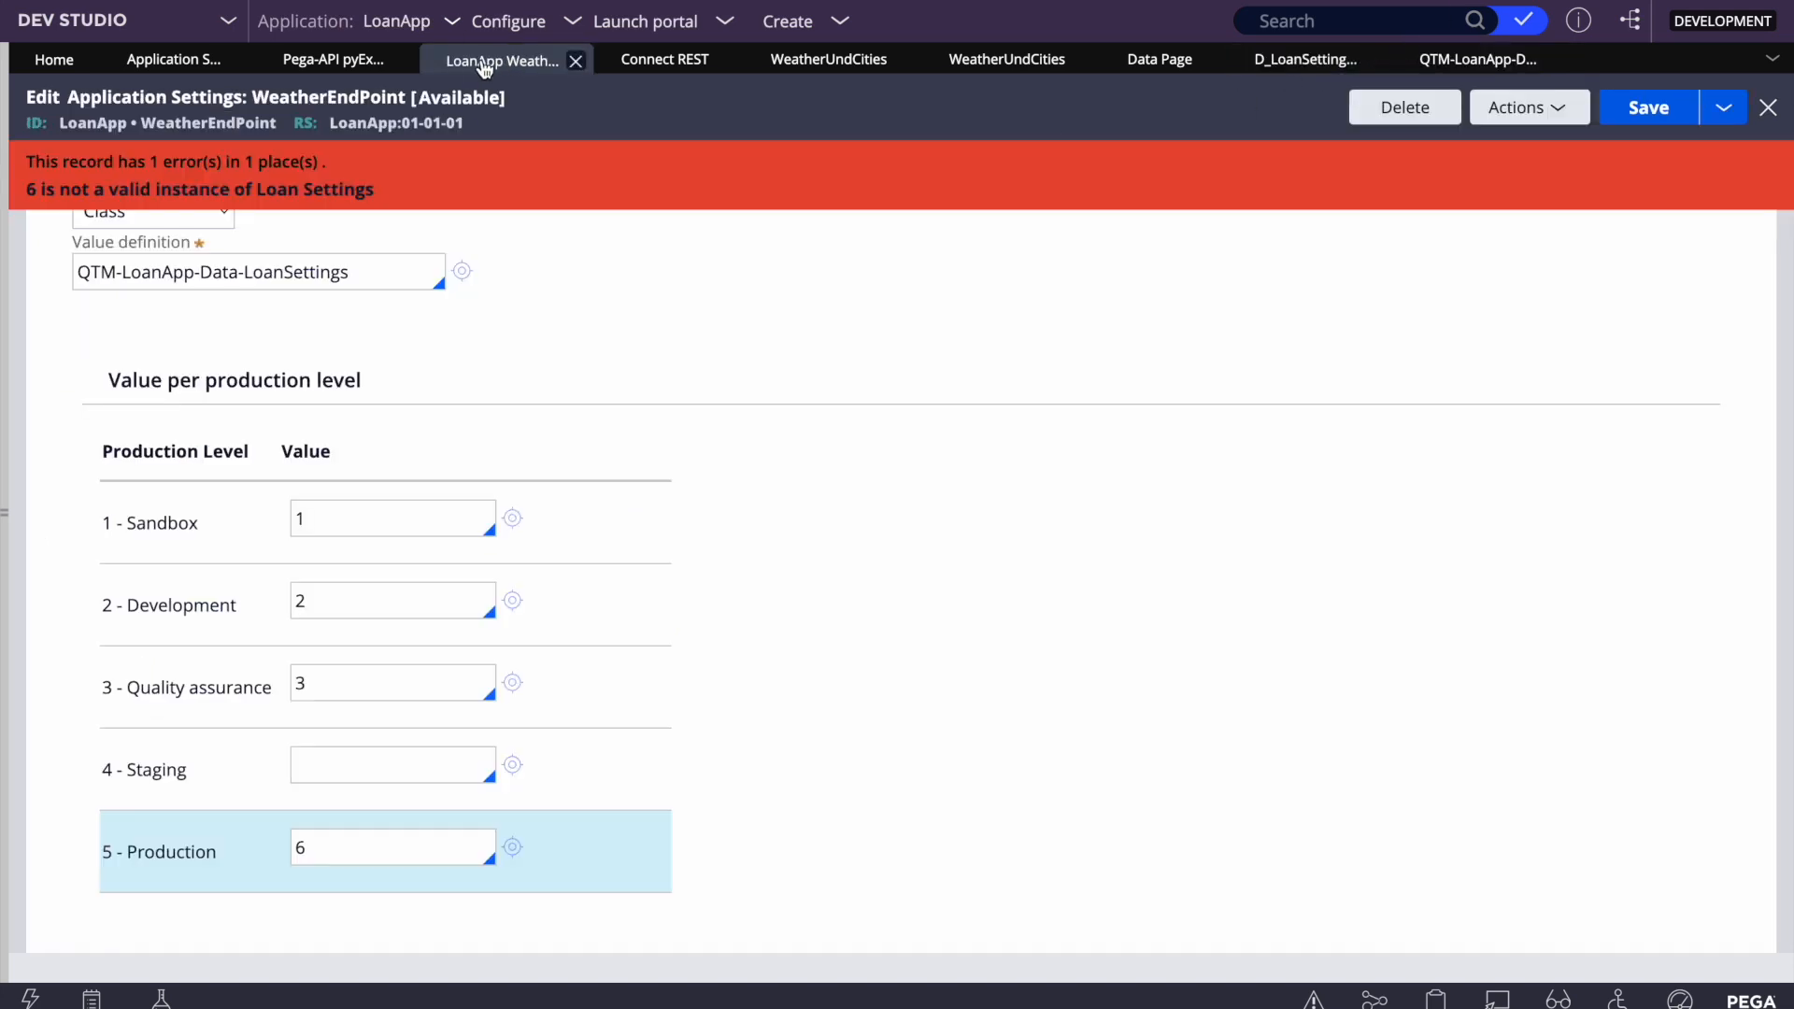
left_click(334, 781)
type("1")
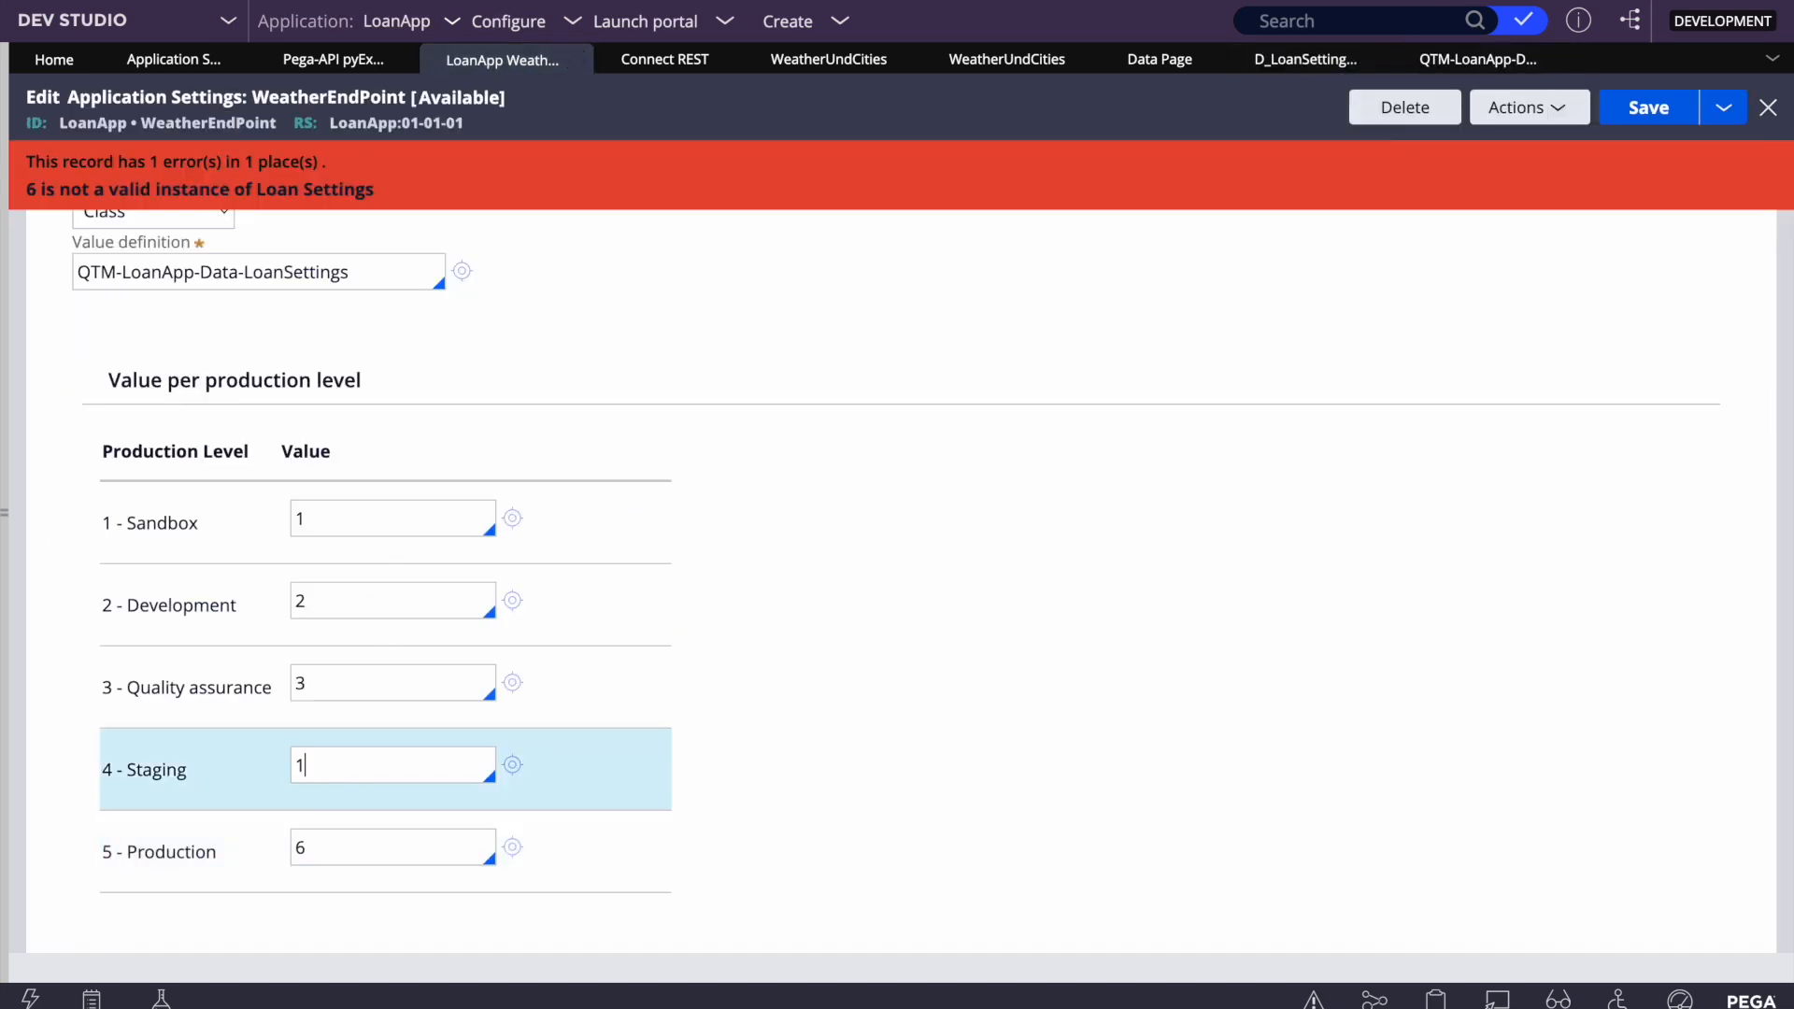
left_click(336, 852)
key("BackSpace")
type("2")
left_click(1649, 108)
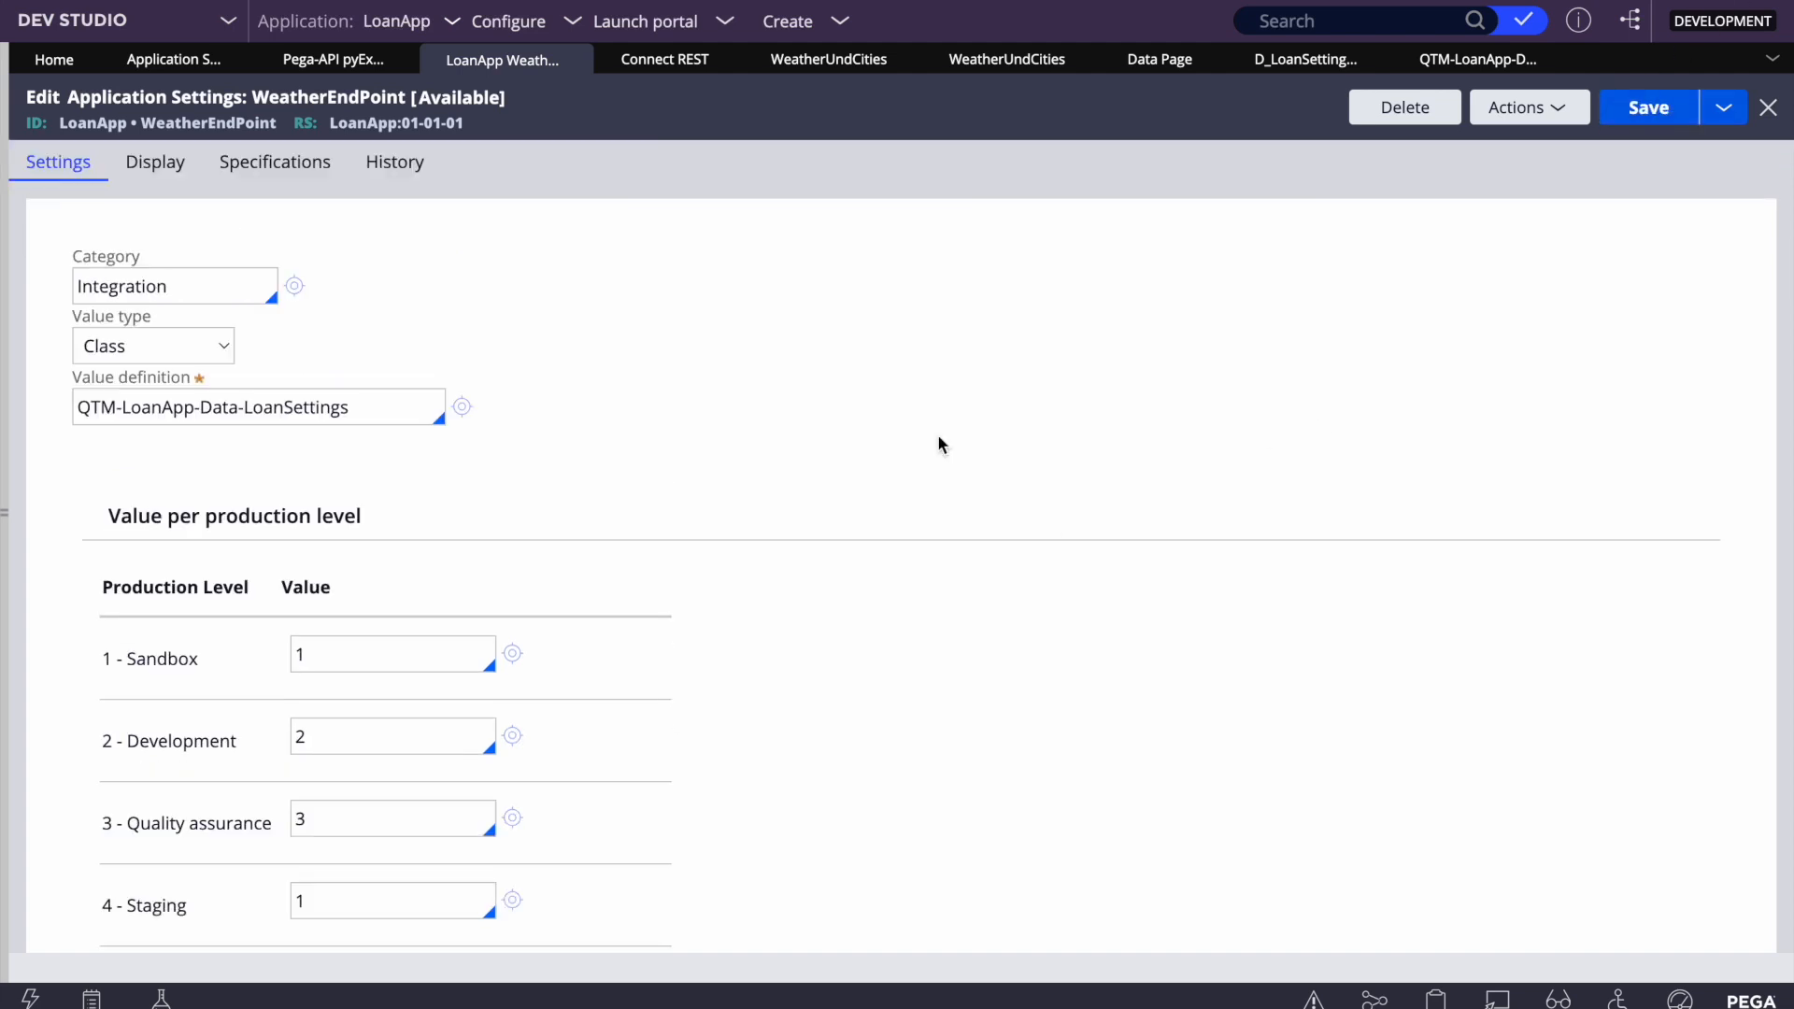
Close the connectivity test results of the editable WeatherUndCities connector and review its URL configuration
double_click(276, 411)
left_click(1137, 509)
left_click(1017, 60)
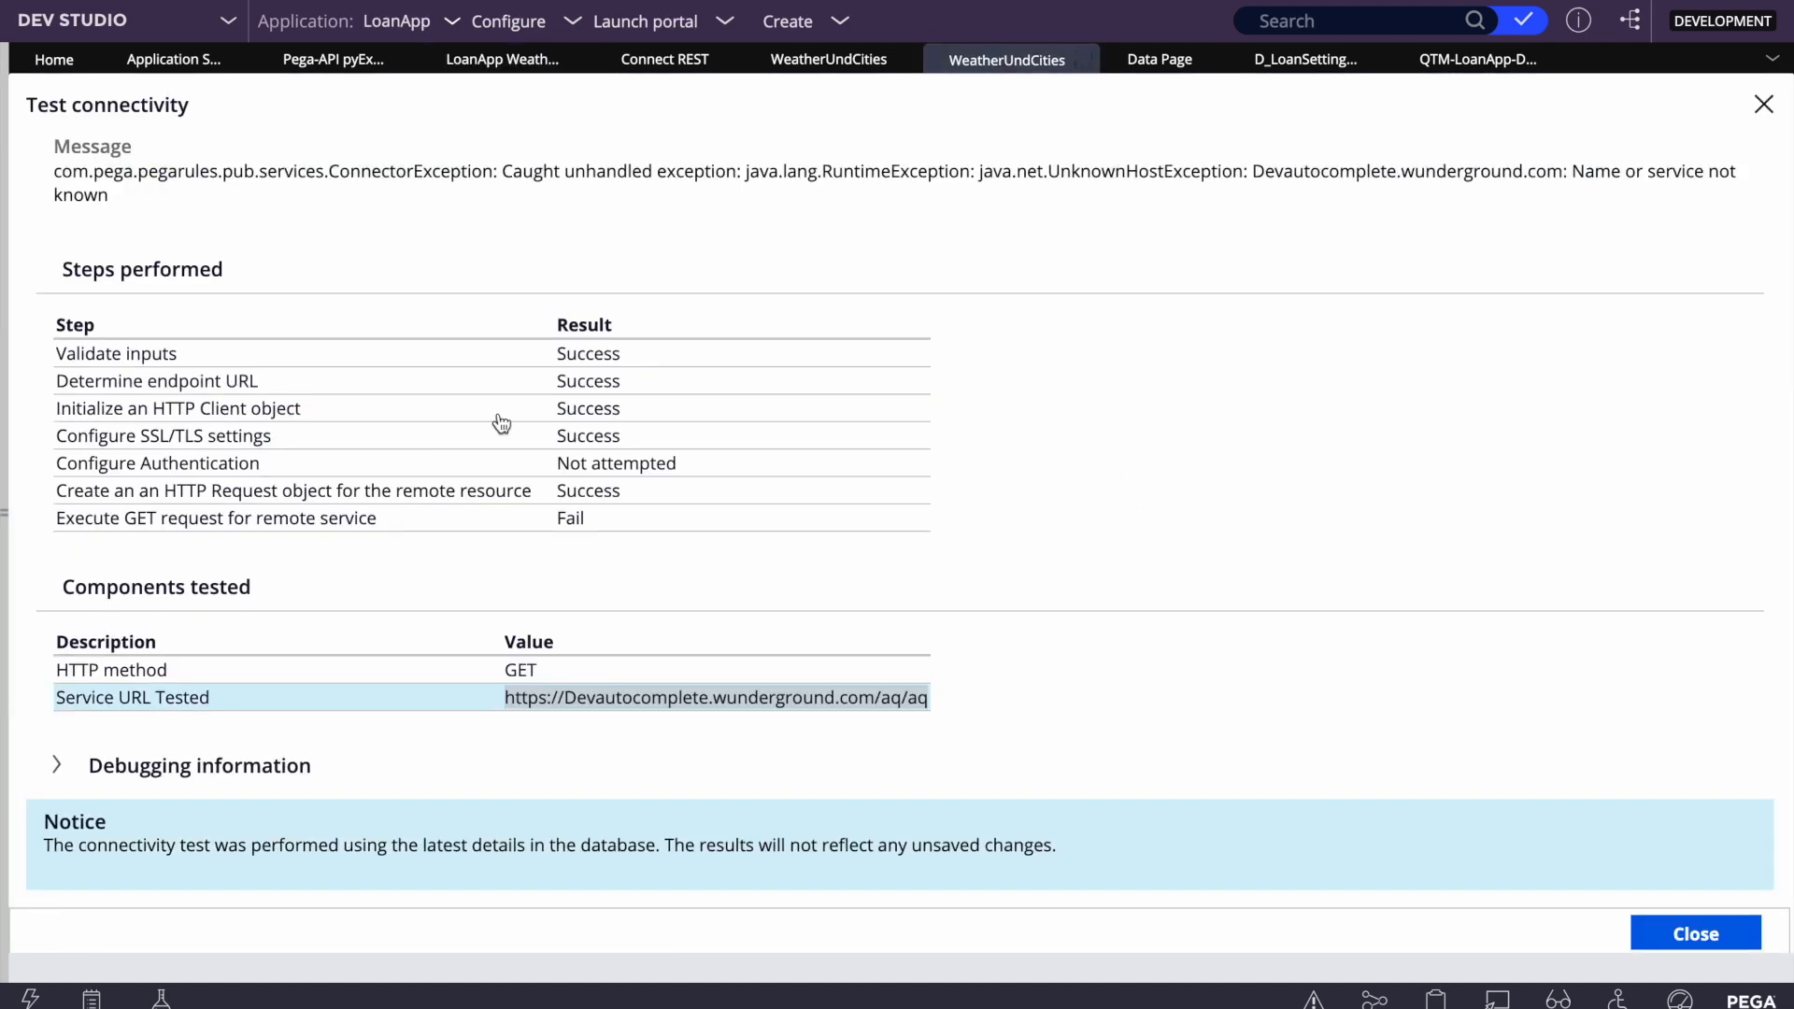
left_click(1764, 103)
scroll(560, 317, "up", 10)
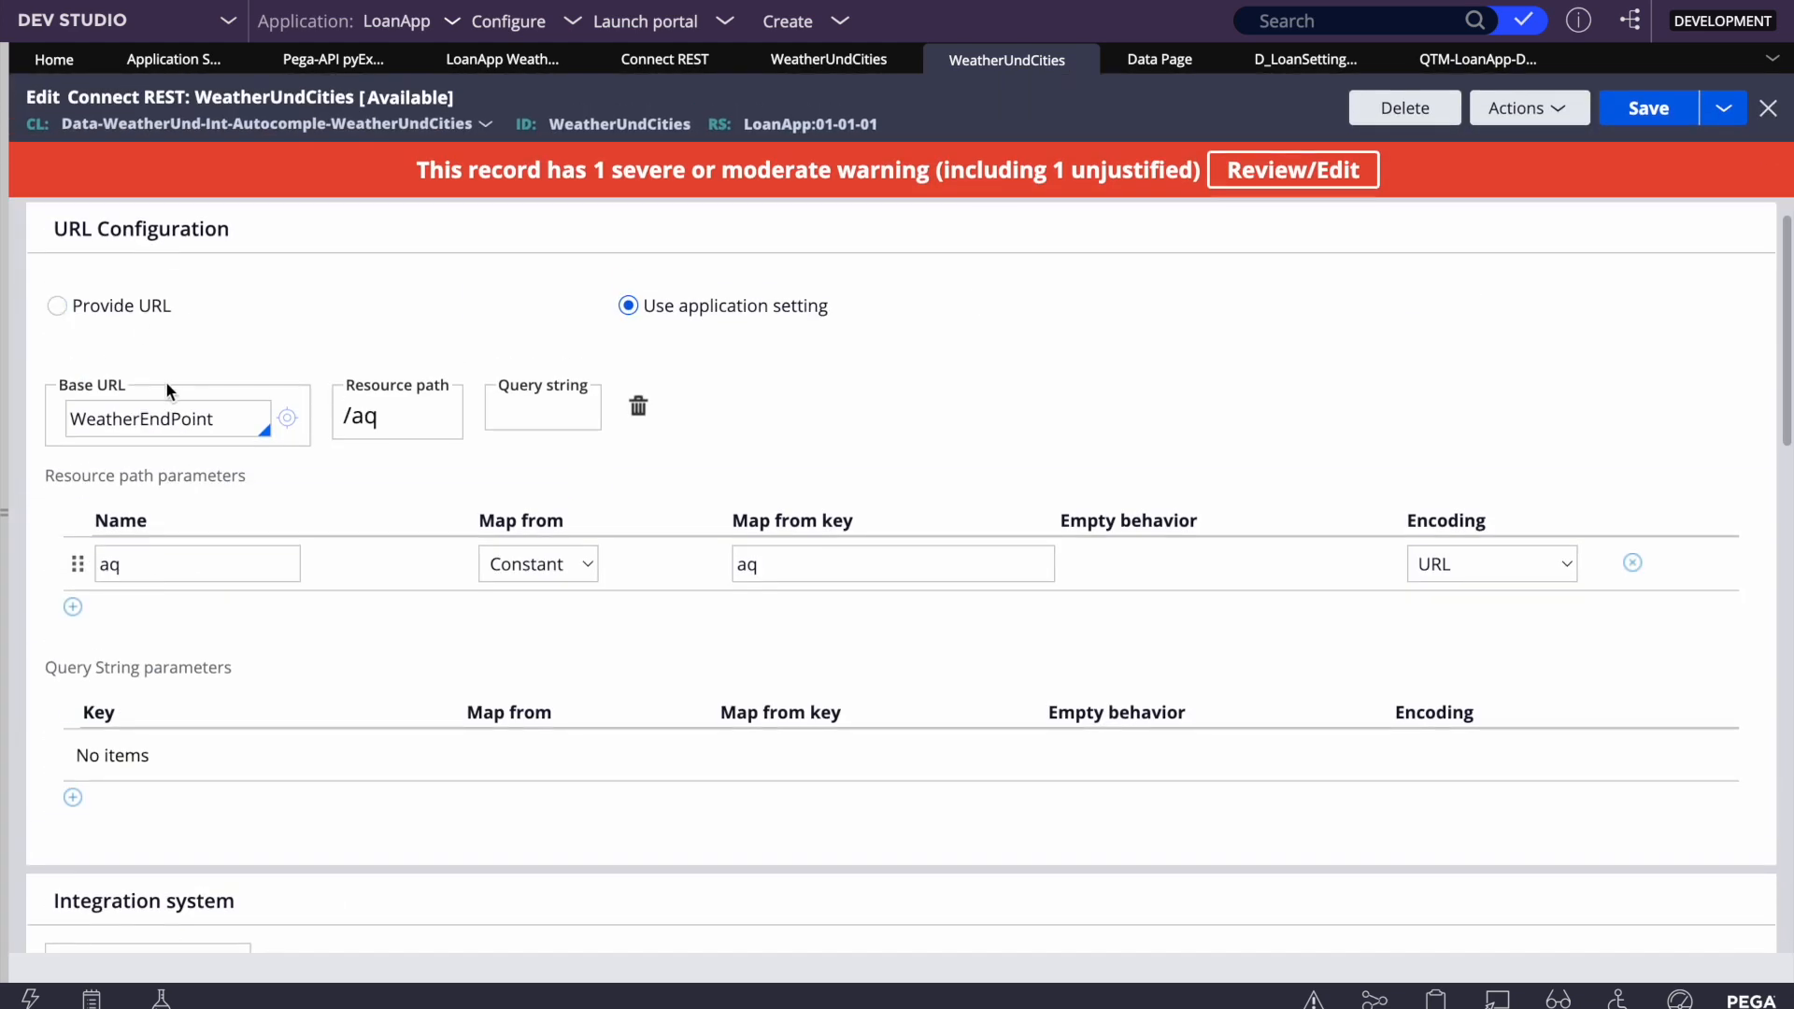
scroll(312, 385, "up", 1)
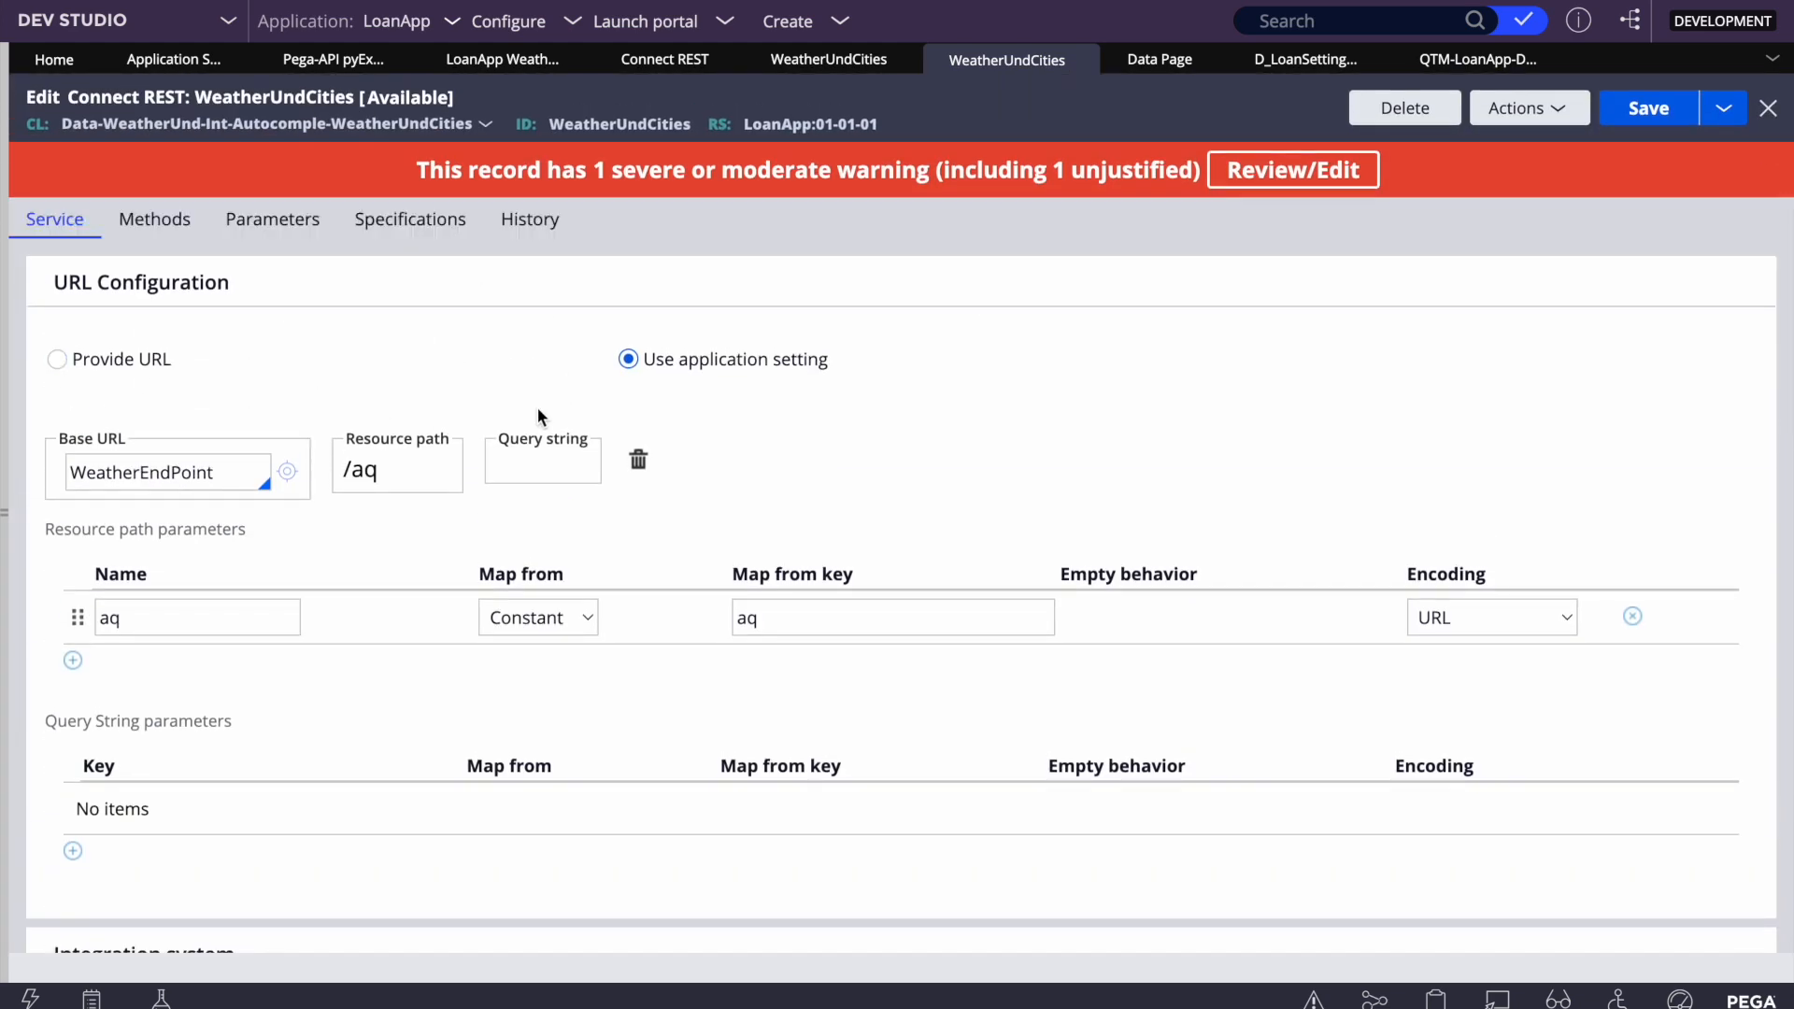
Examine the response timeout and connection ID in the WeatherUndCities connector's Connection settings
scroll(537, 407, "down", 10)
scroll(182, 738, "down", 3)
left_click(108, 727)
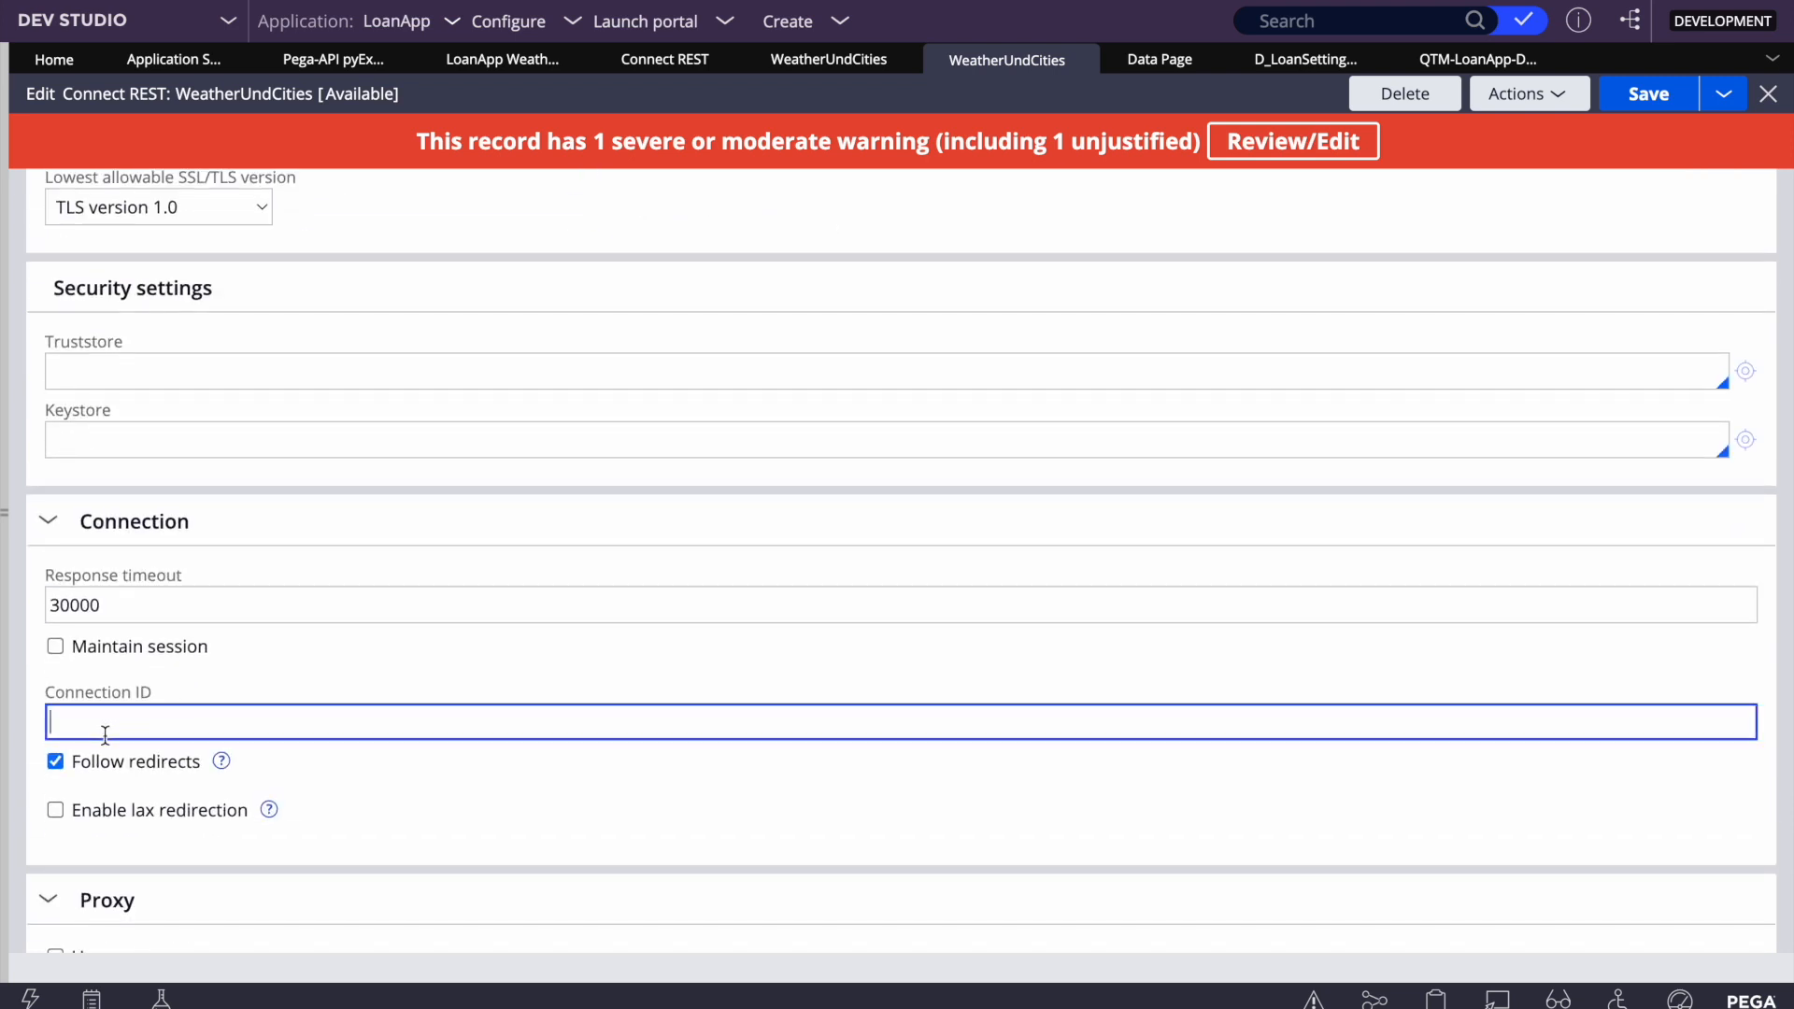
double_click(135, 596)
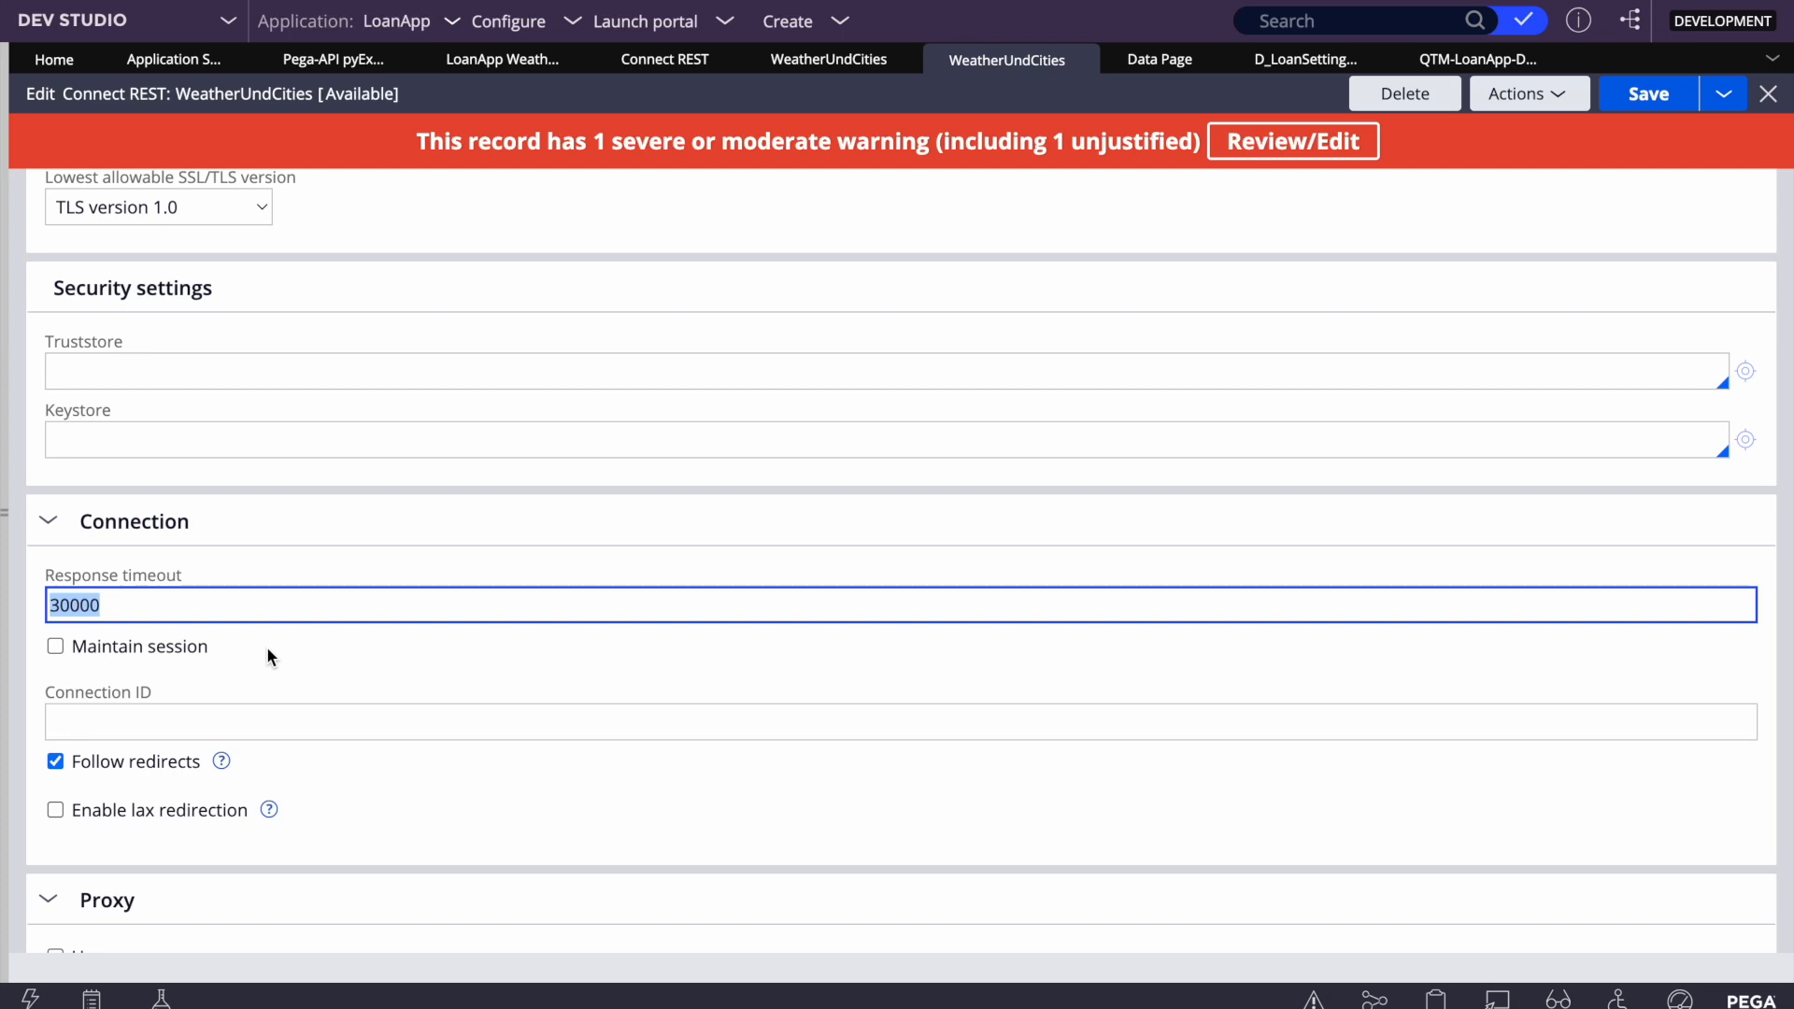
left_click(106, 725)
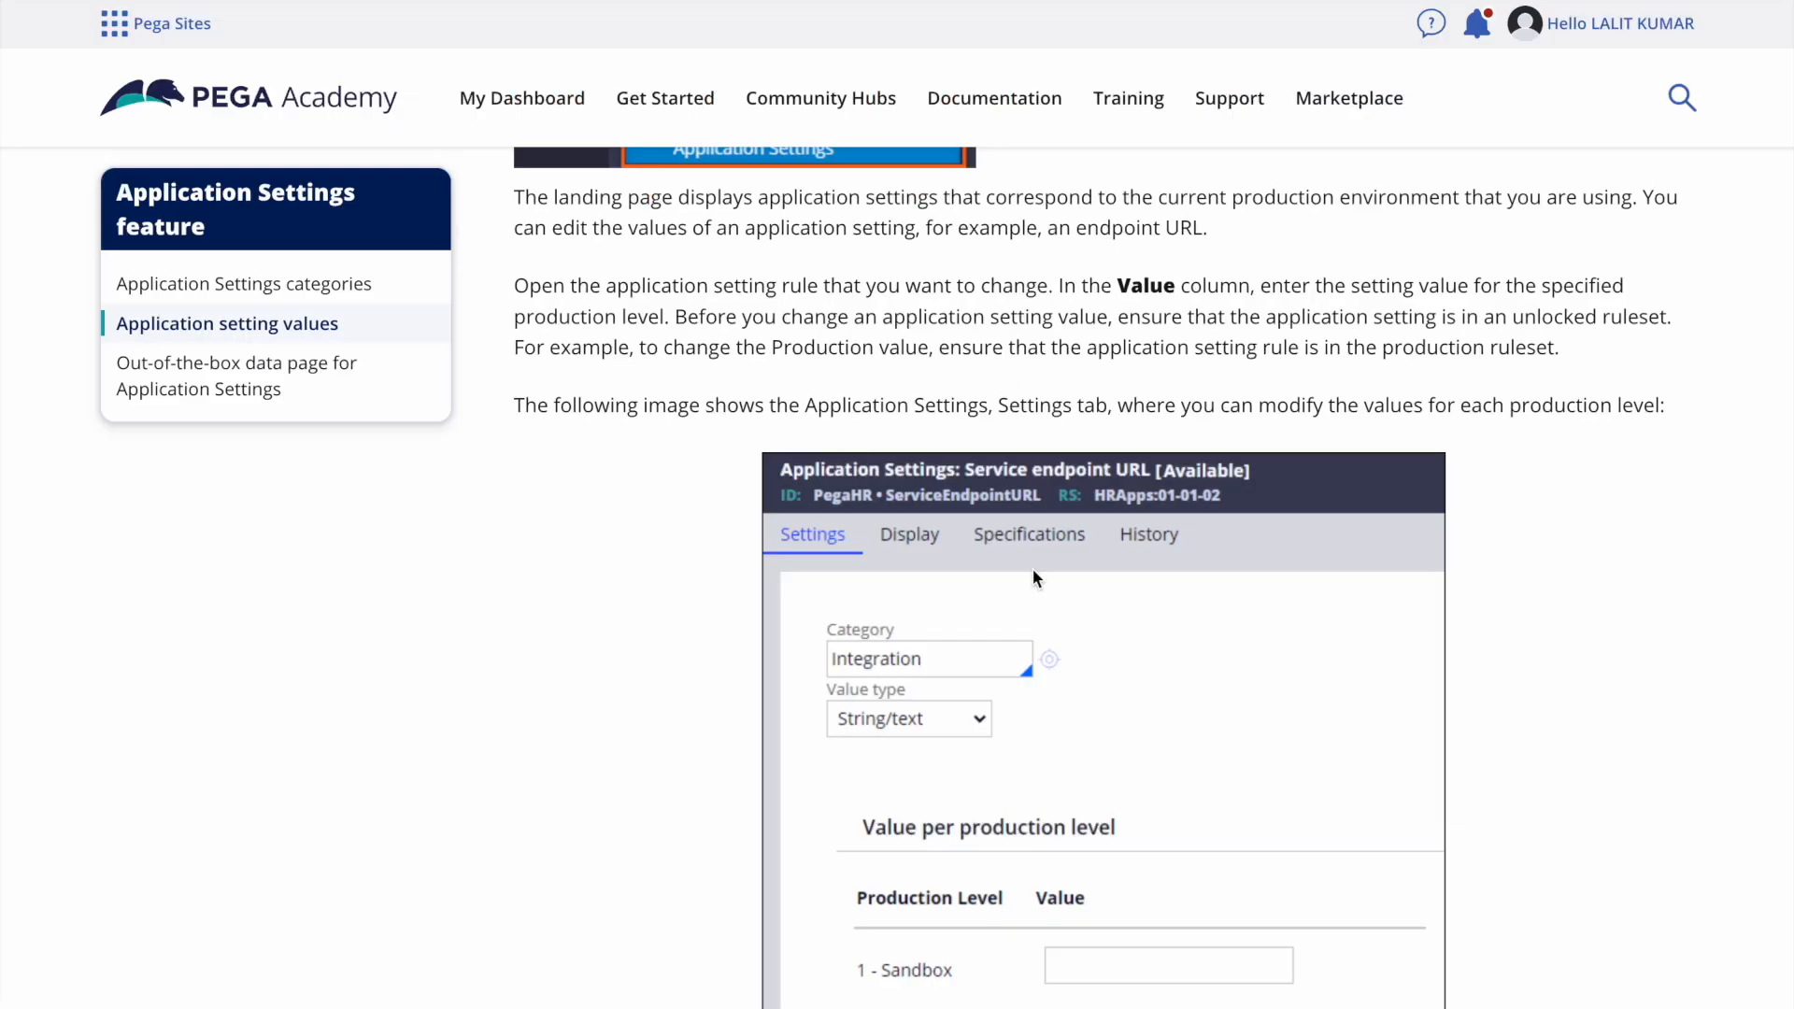
Copy the data page name D_pxGetApplicationSettingValue from the Pega Academy article, search for it in Dev Studio and open the data page
scroll(1033, 568, "down", 10)
scroll(1034, 568, "up", 5)
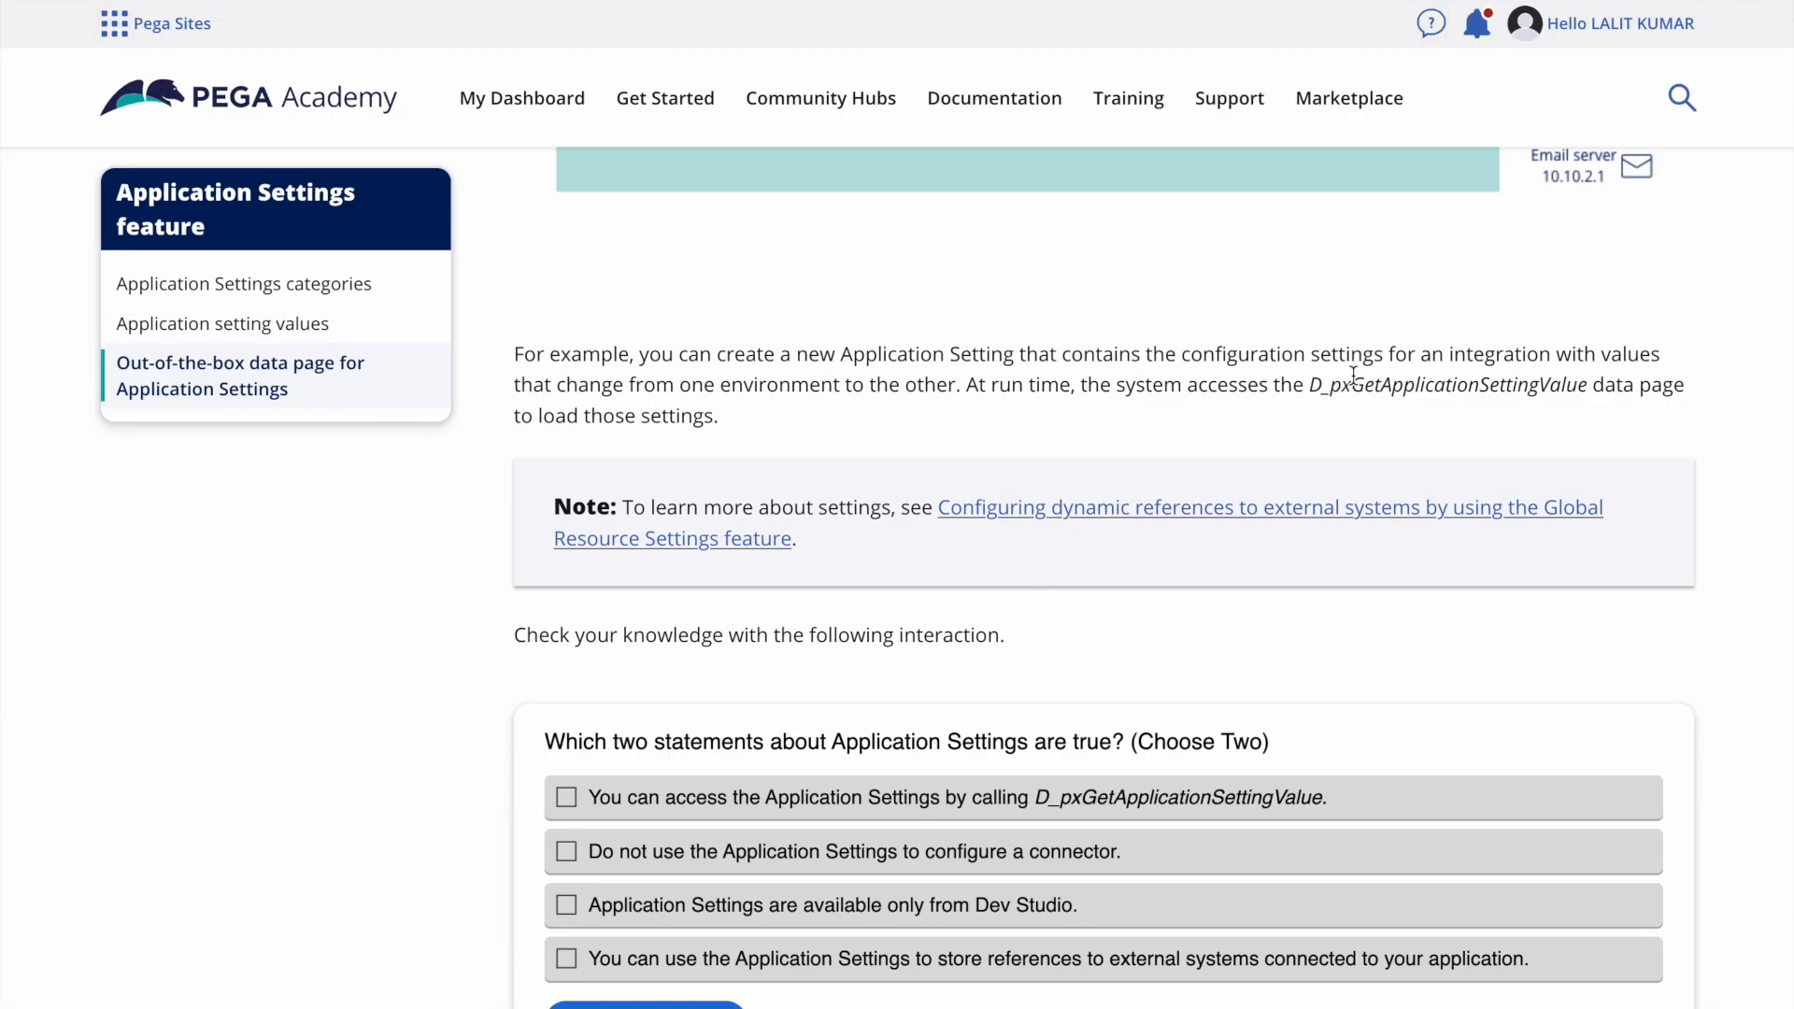
double_click(1354, 383)
key("ctrl+c")
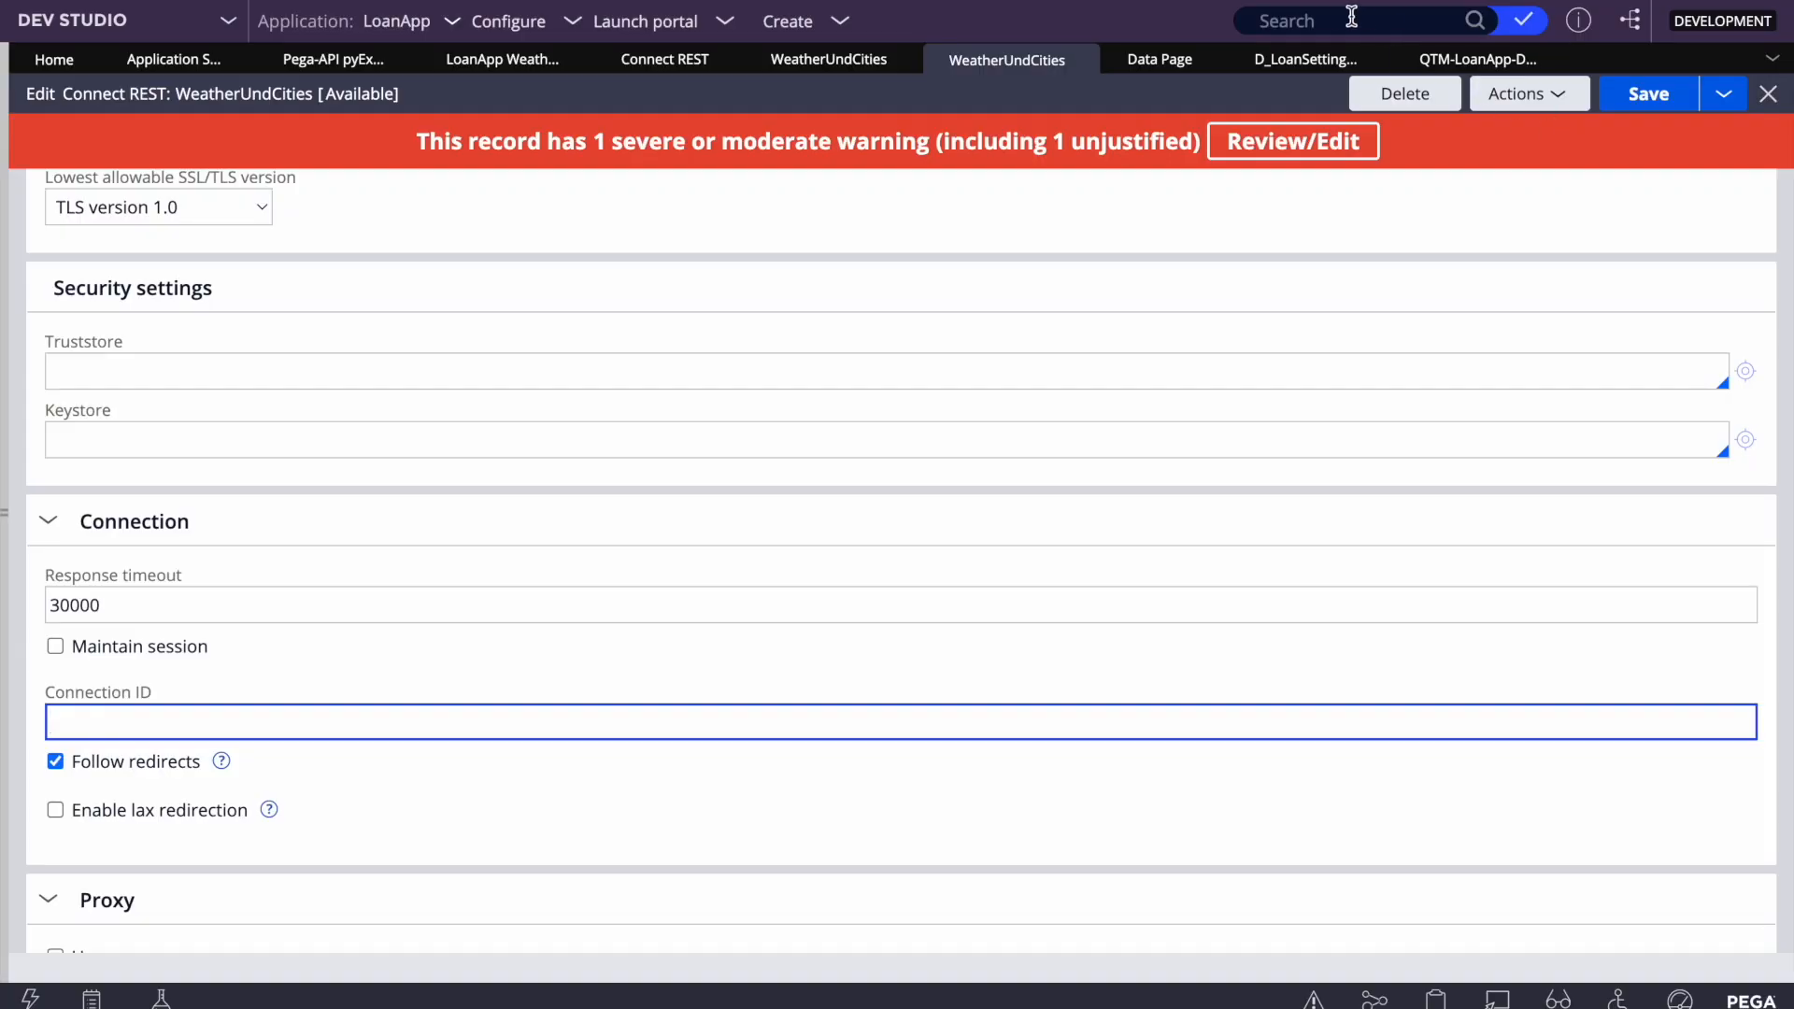
left_click(1351, 19)
key("ctrl+v")
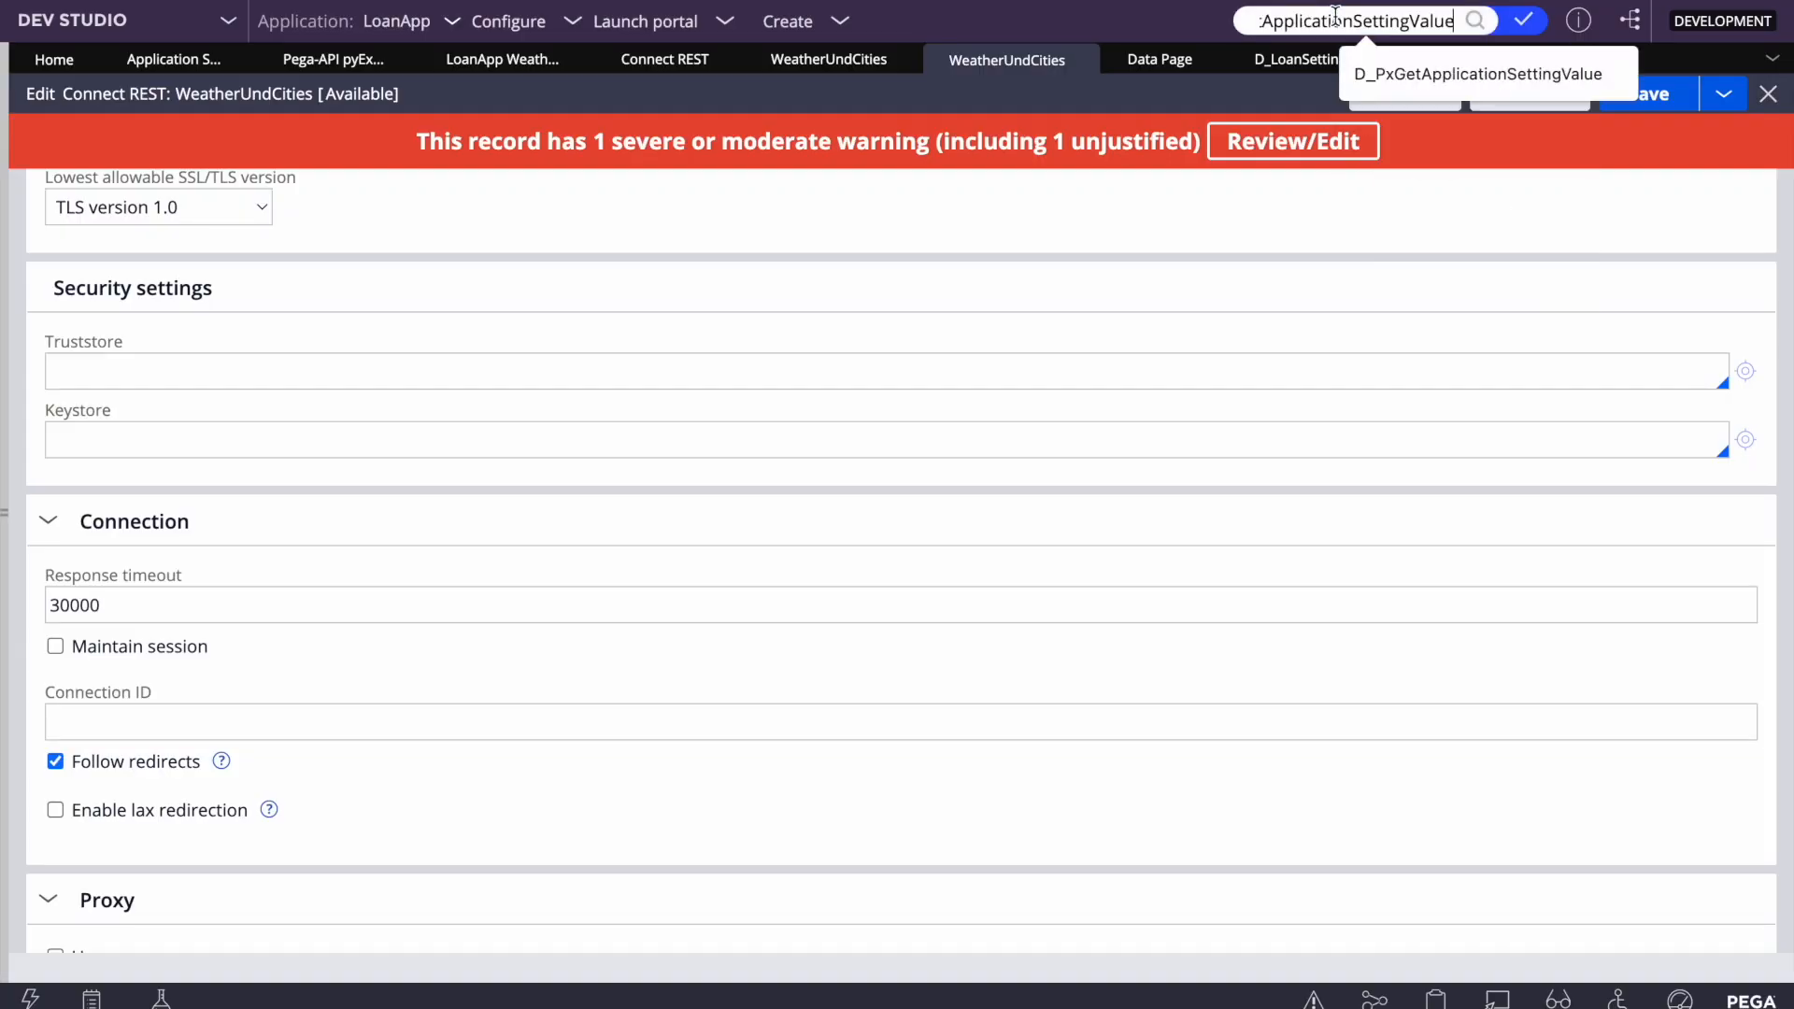
key("Return")
left_click(1025, 146)
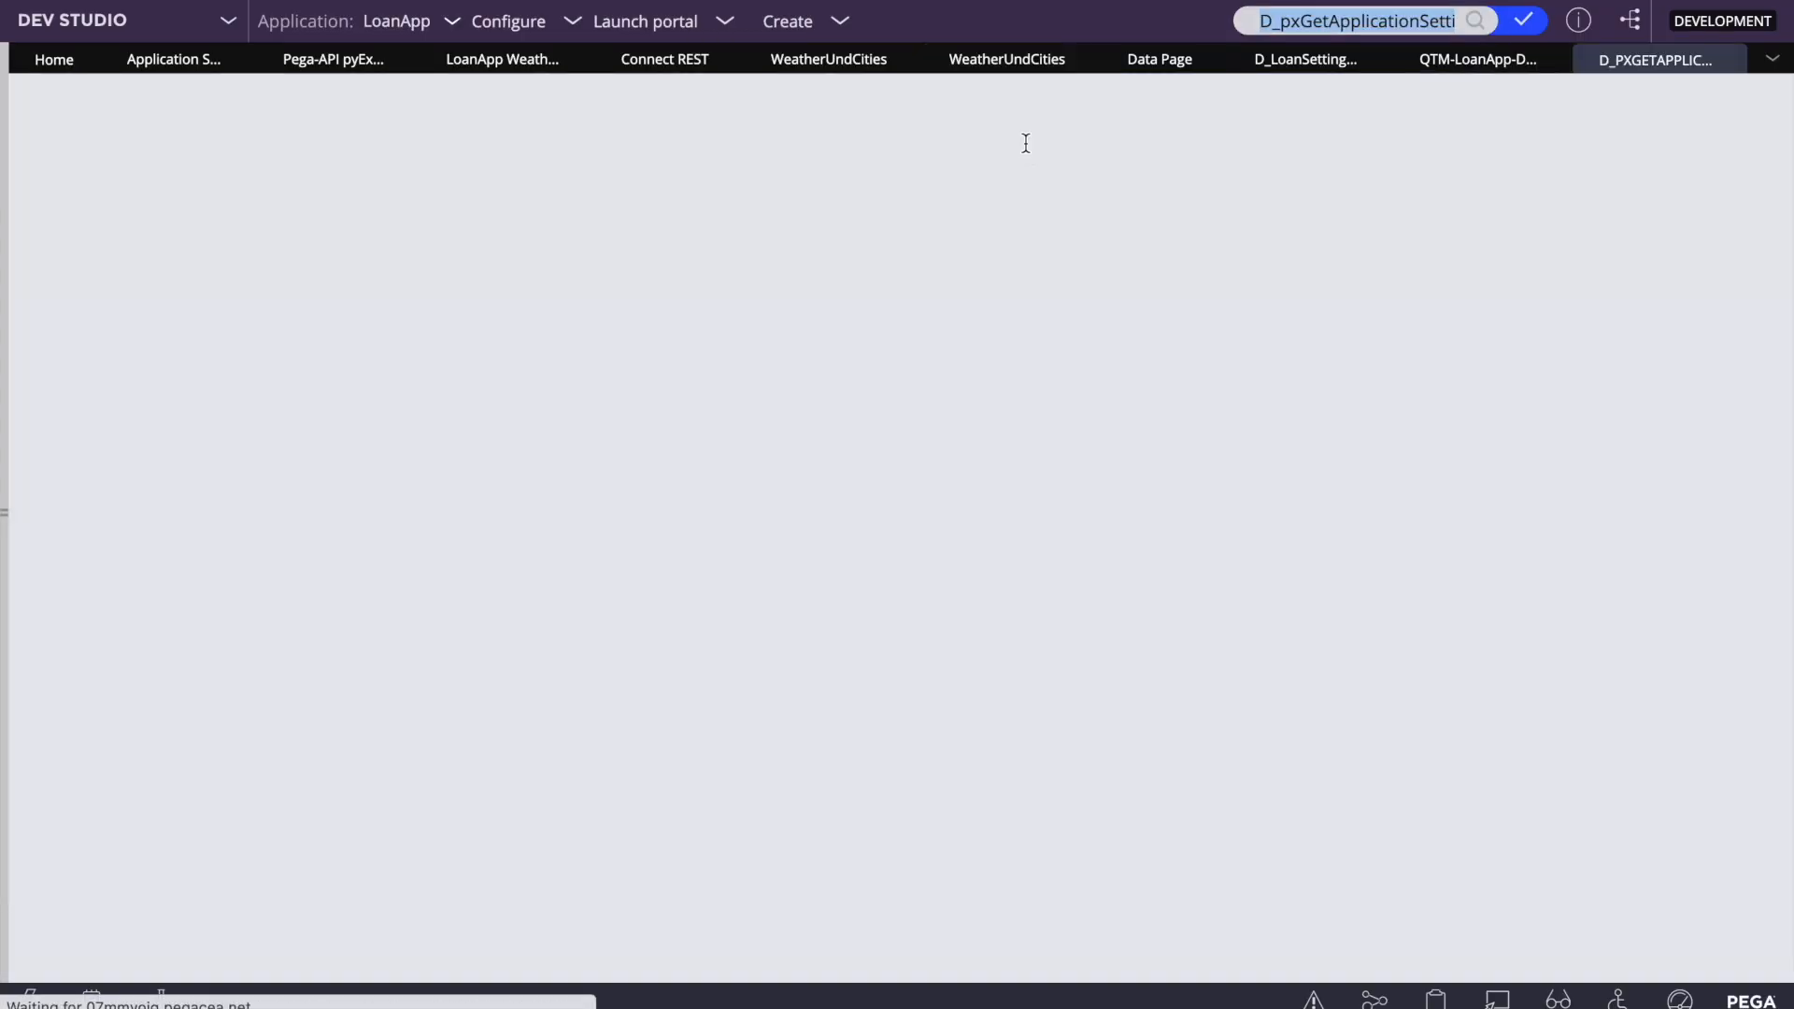
Enter D_pxGetApplicationSettingValue[] as the connection ID in the locked WeatherUndCities connector
left_click(497, 58)
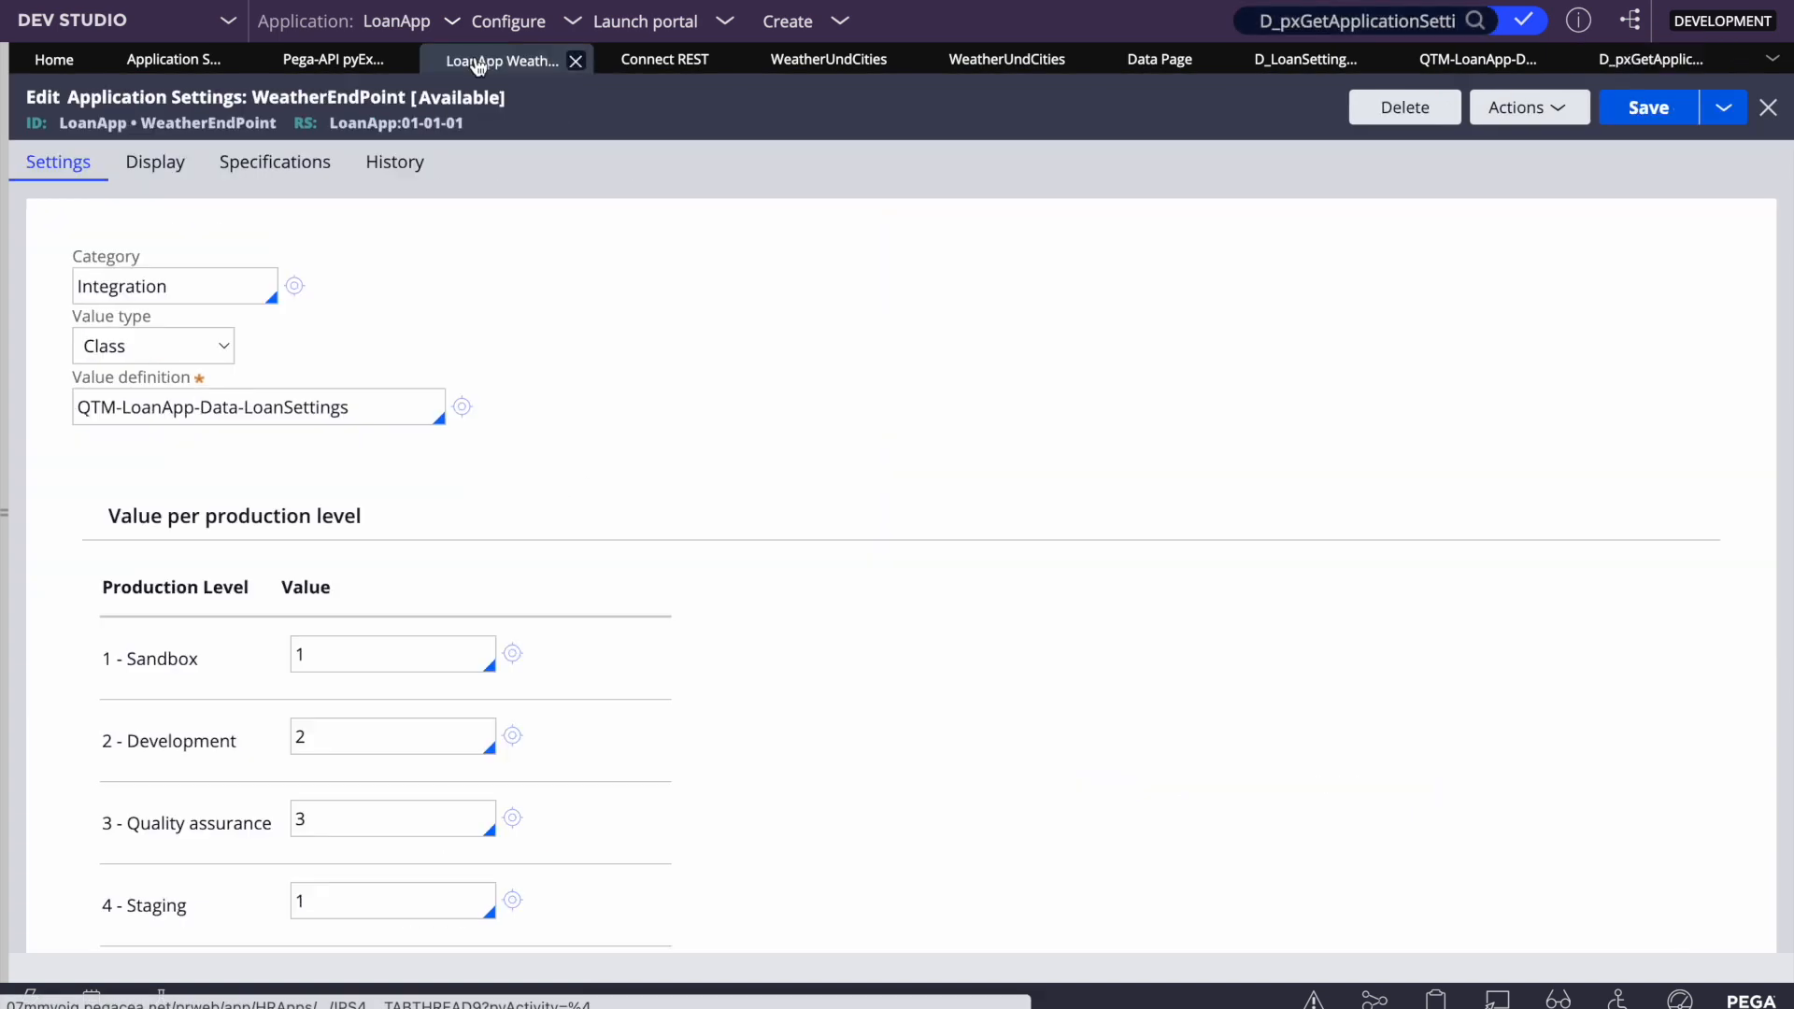
left_click(822, 60)
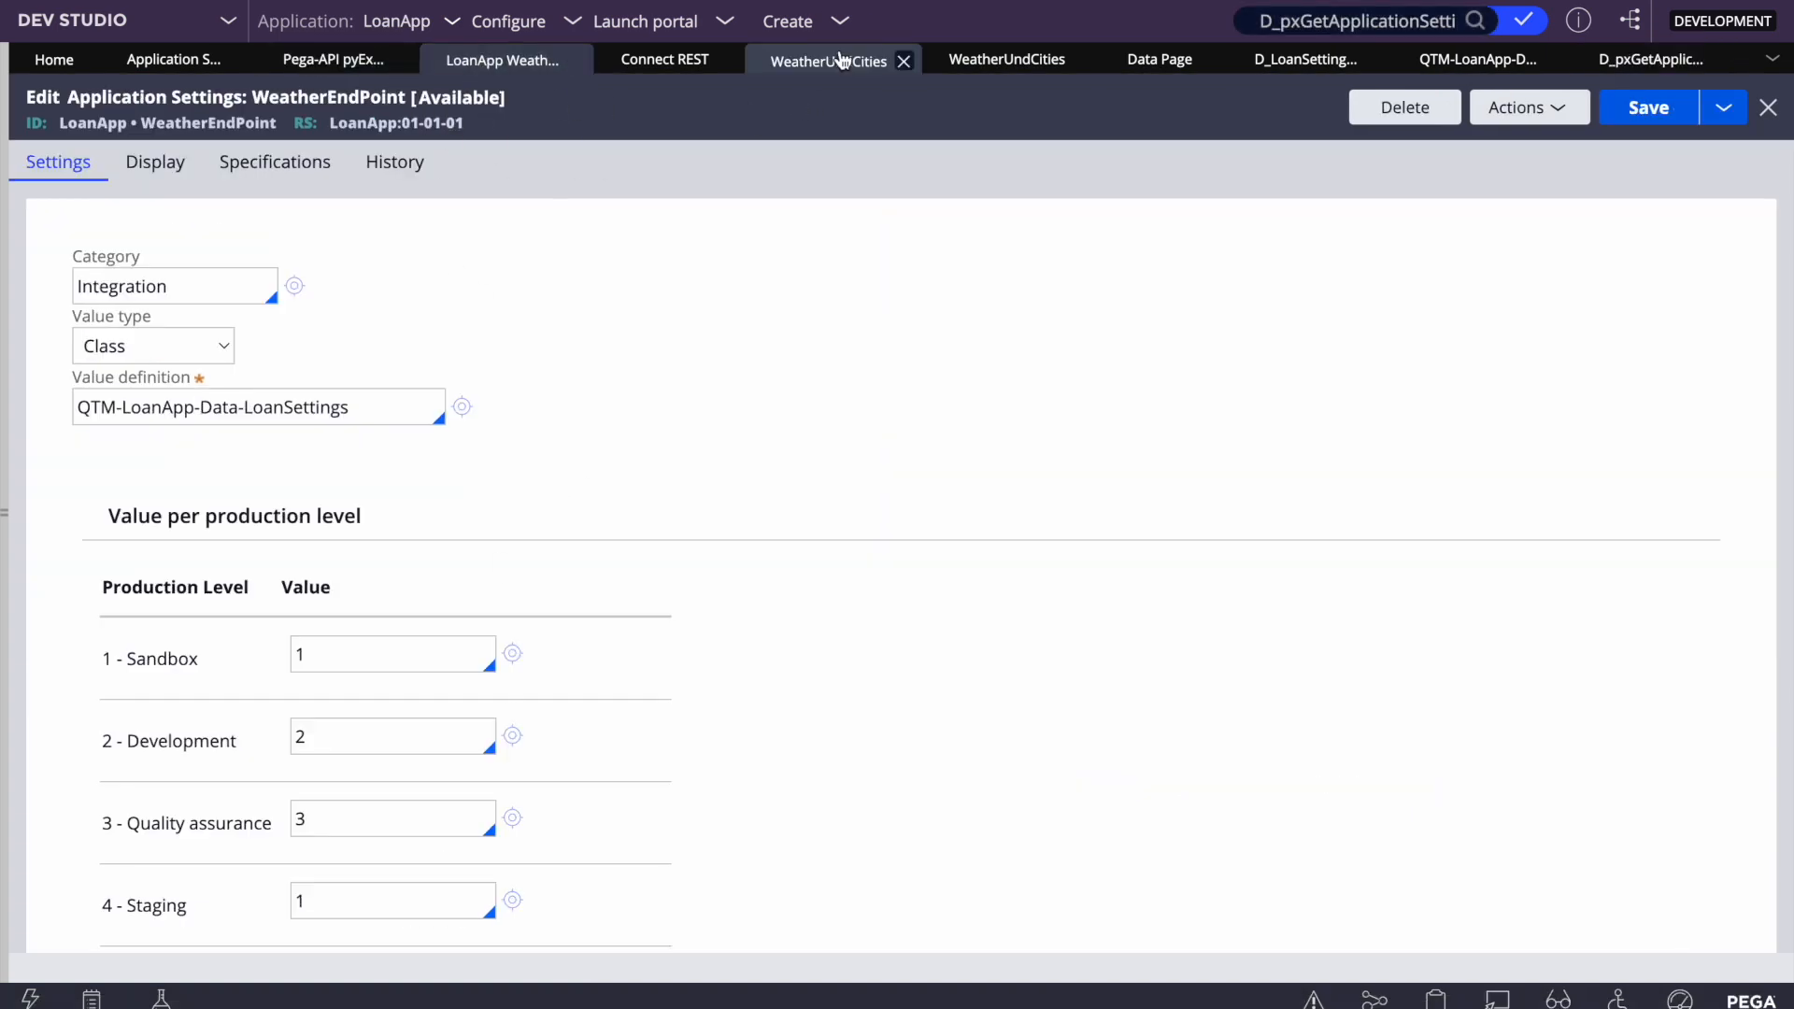
scroll(485, 710, "down", 5)
scroll(502, 658, "down", 2)
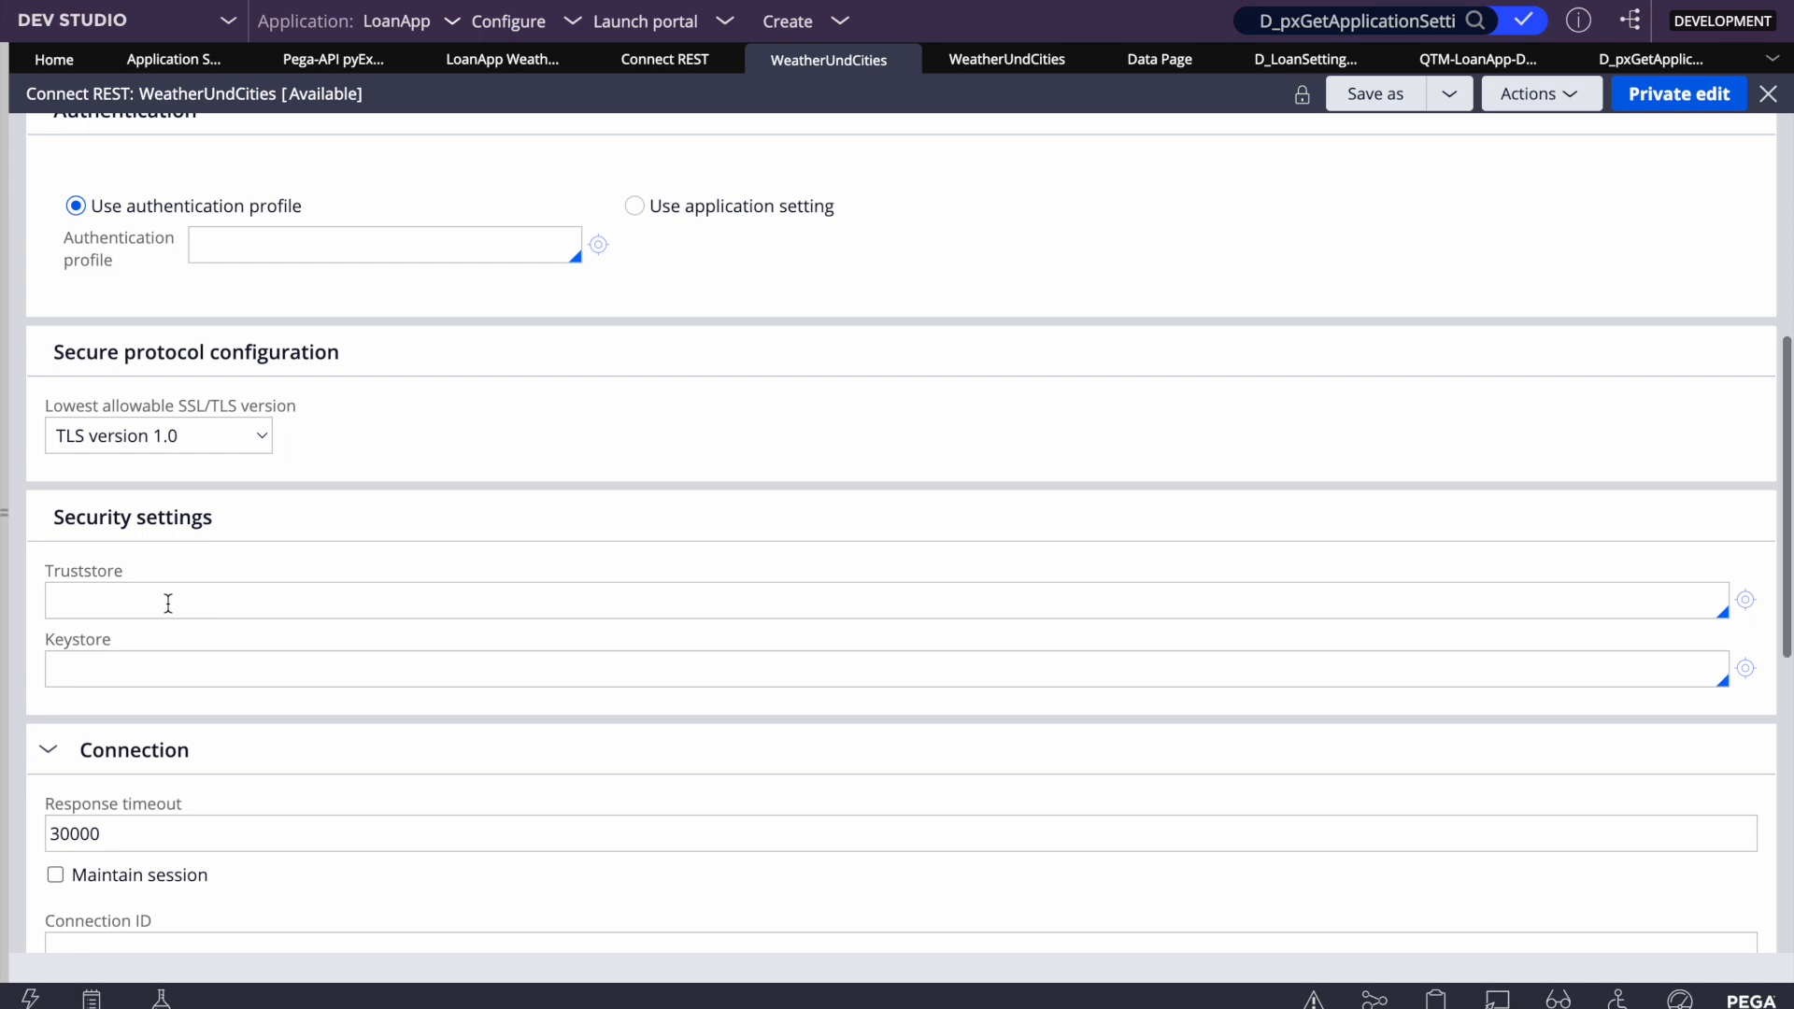
scroll(164, 605, "down", 2)
left_click(150, 819)
key("ctrl+v")
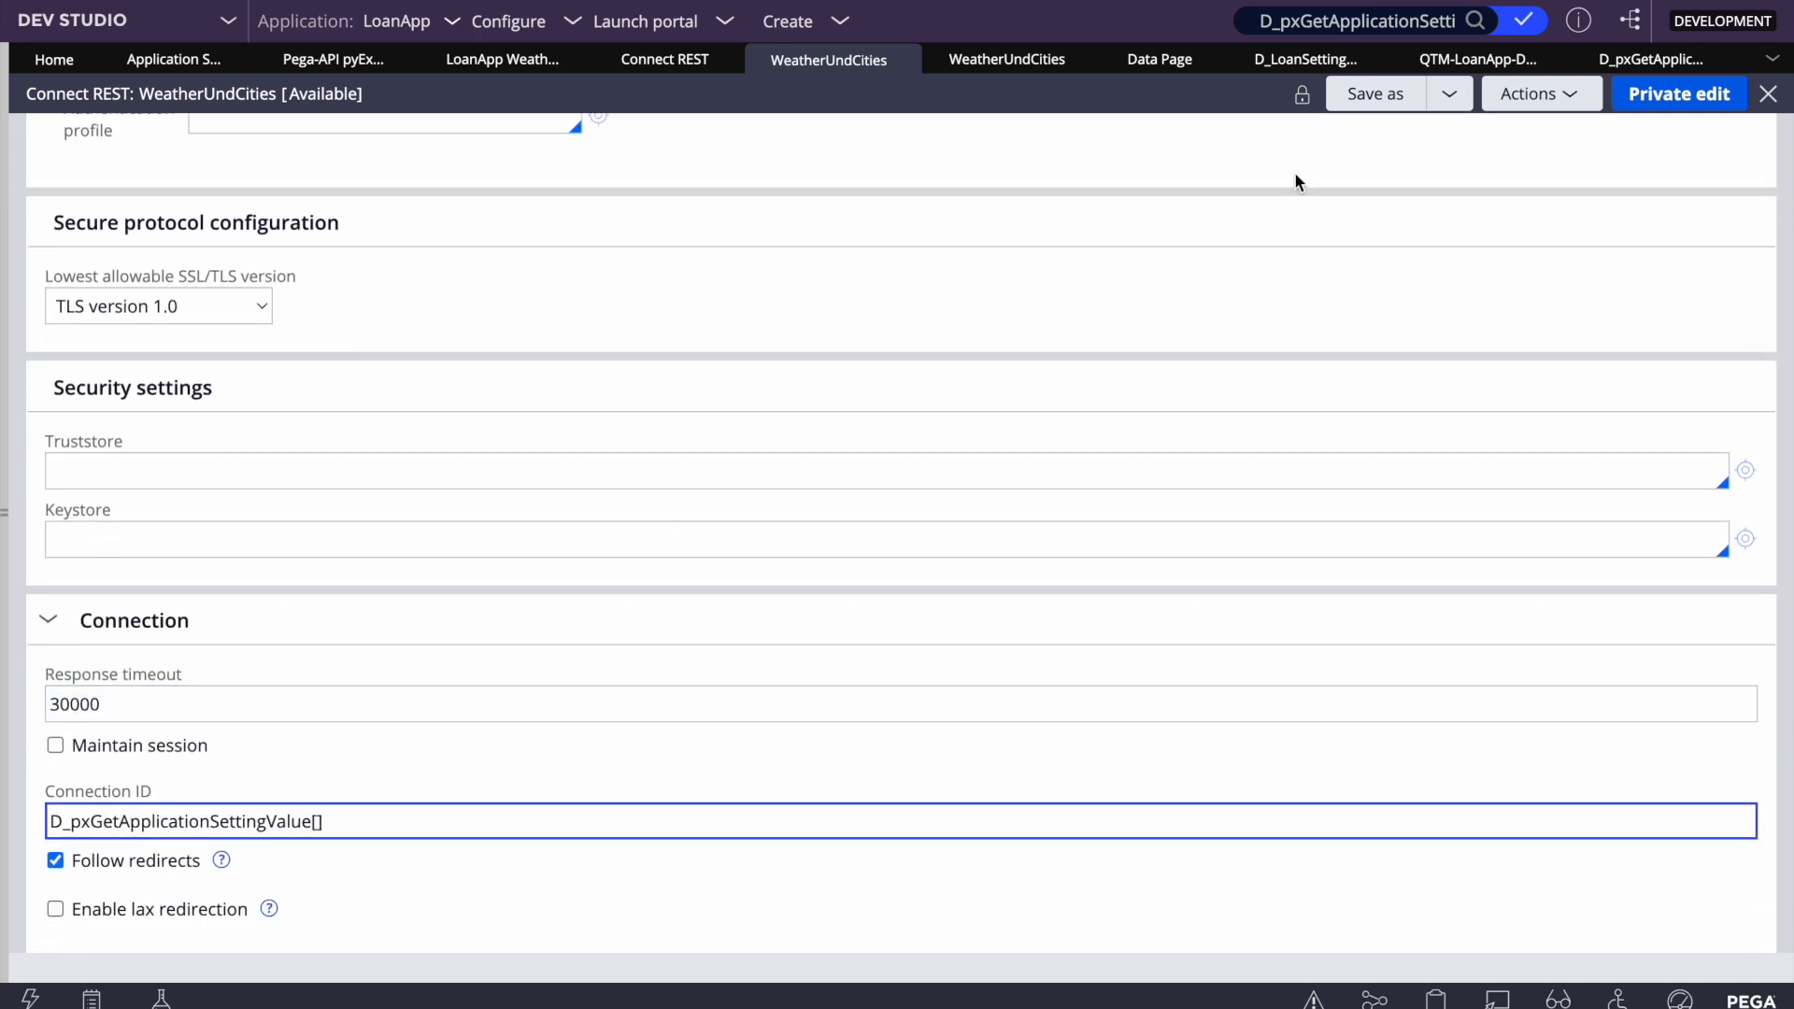
Review the load management and parameters of the D_pxGetApplicationSettingValue data page, and return to the editable WeatherUndCities connector
left_click(1651, 59)
left_click(216, 163)
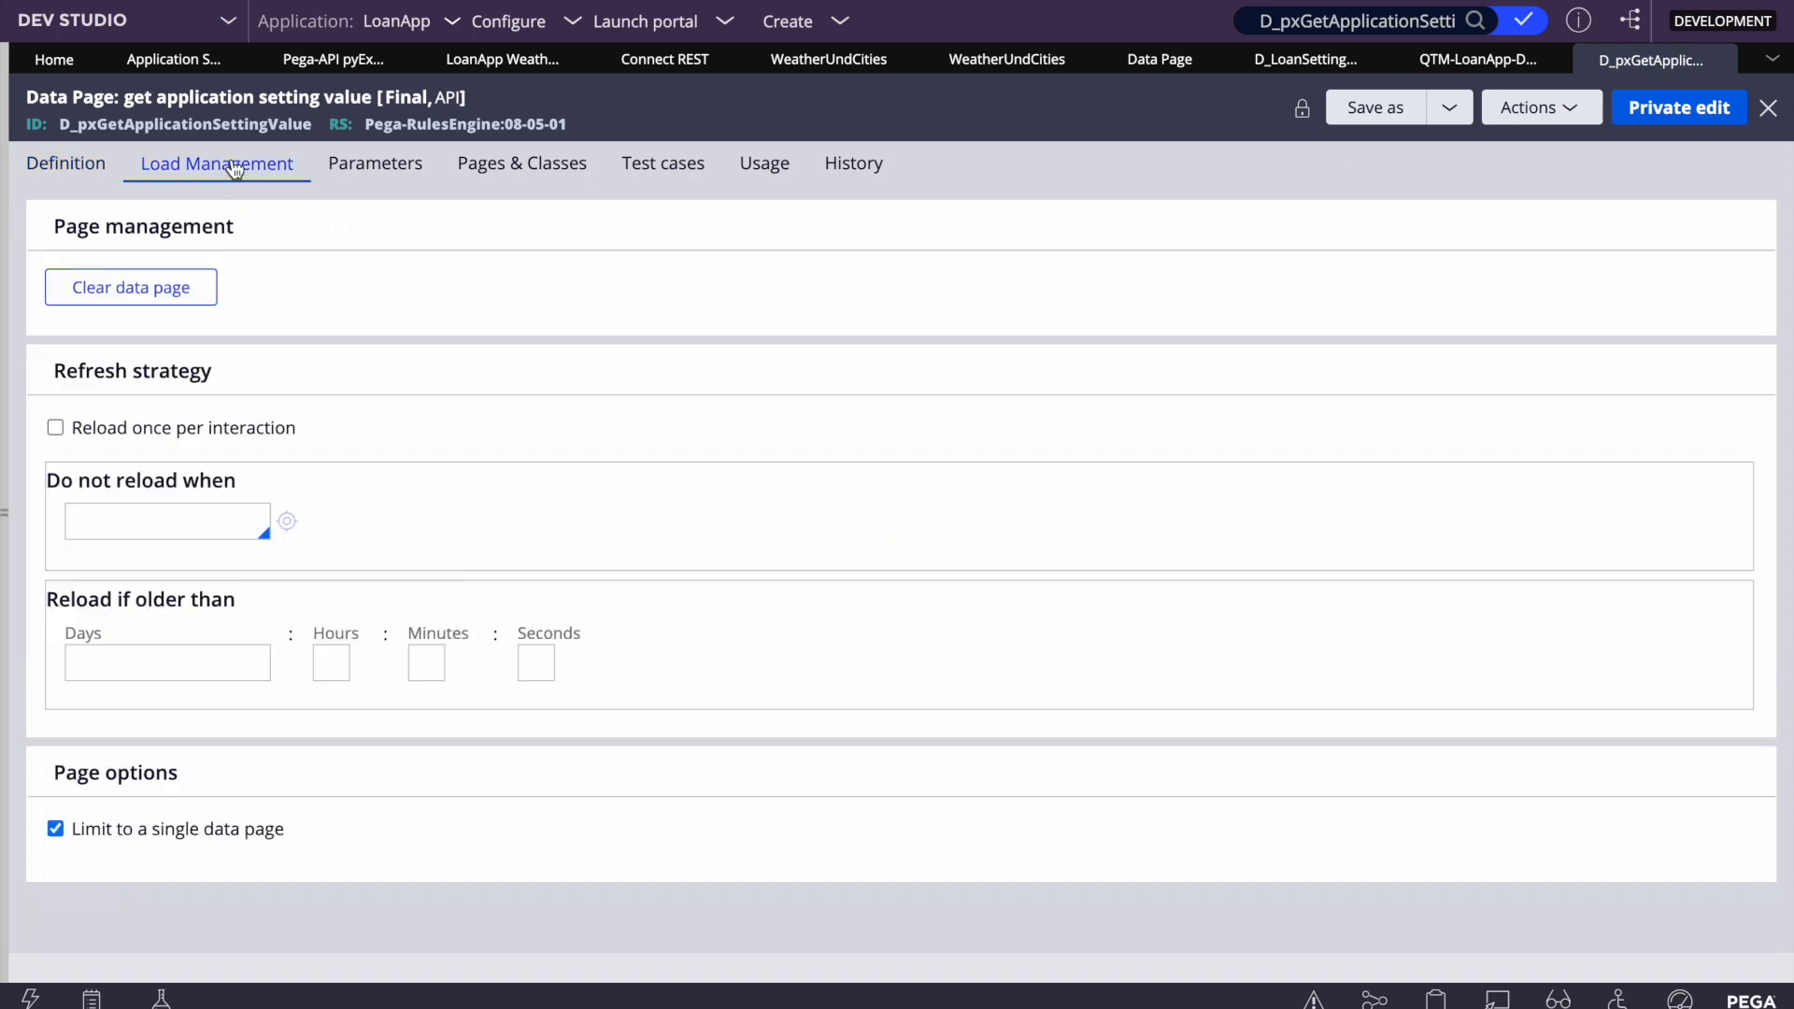
left_click(378, 167)
double_click(144, 392)
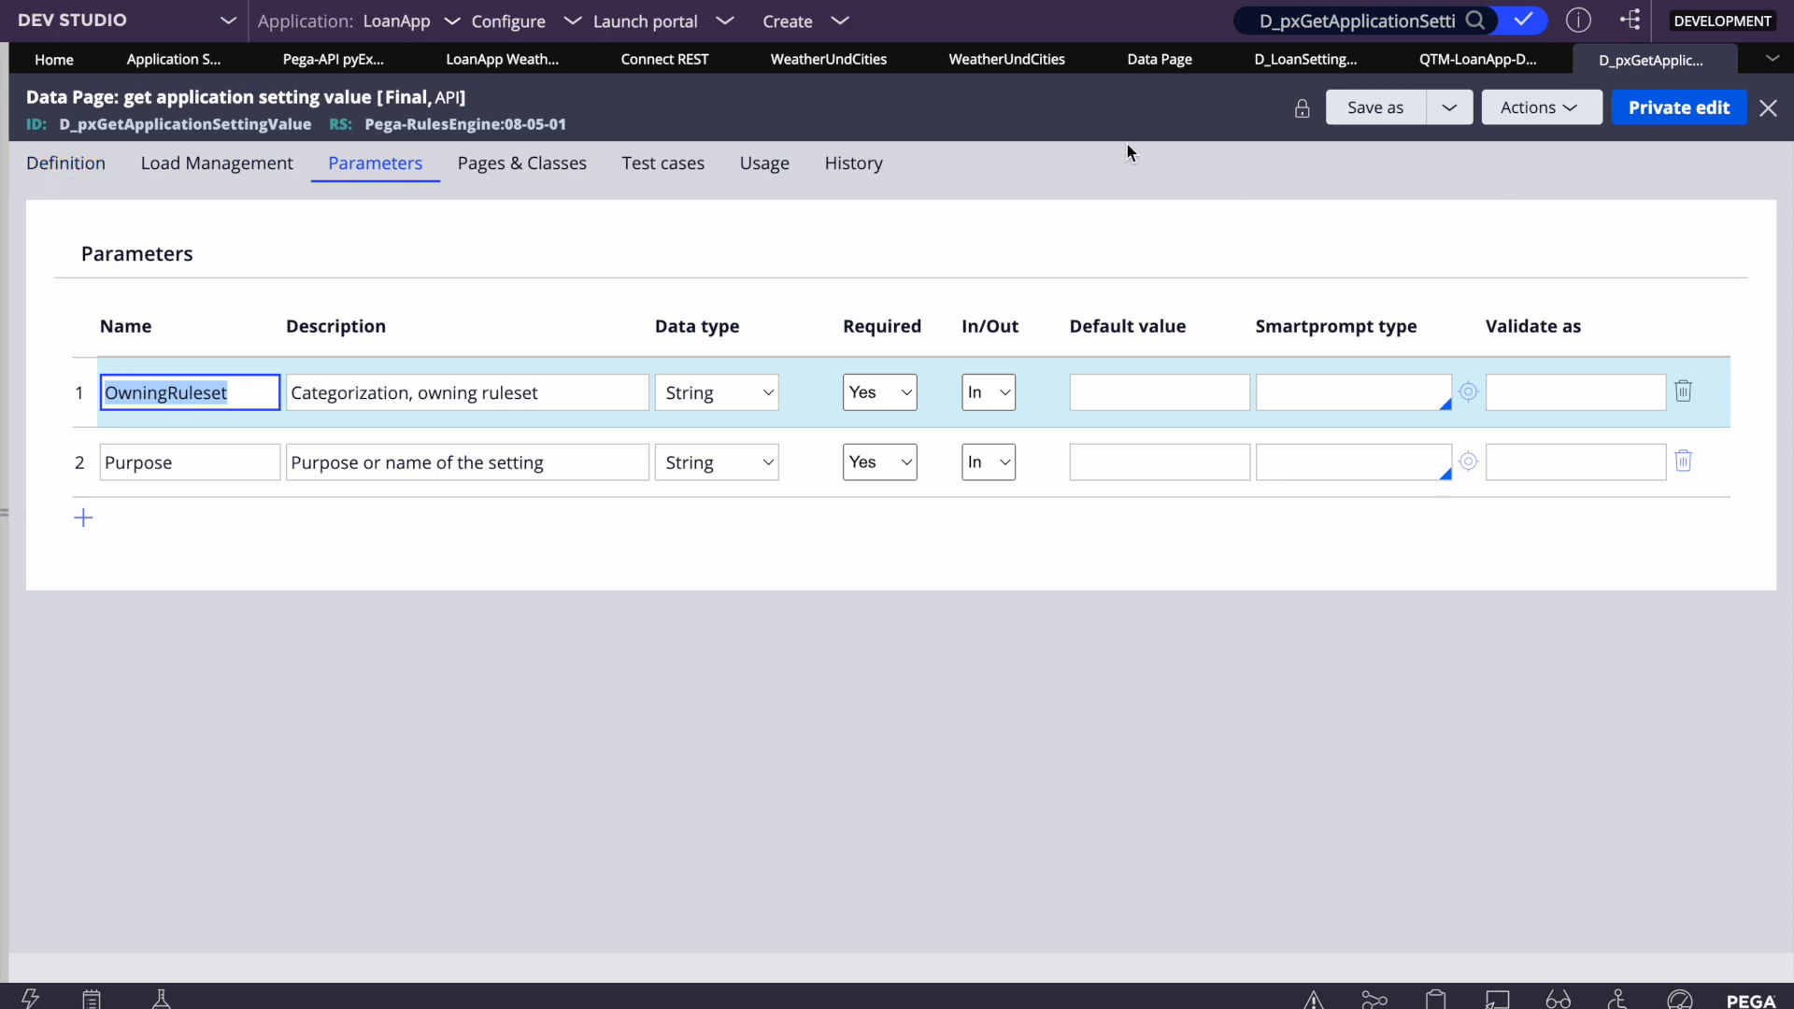
left_click(1011, 66)
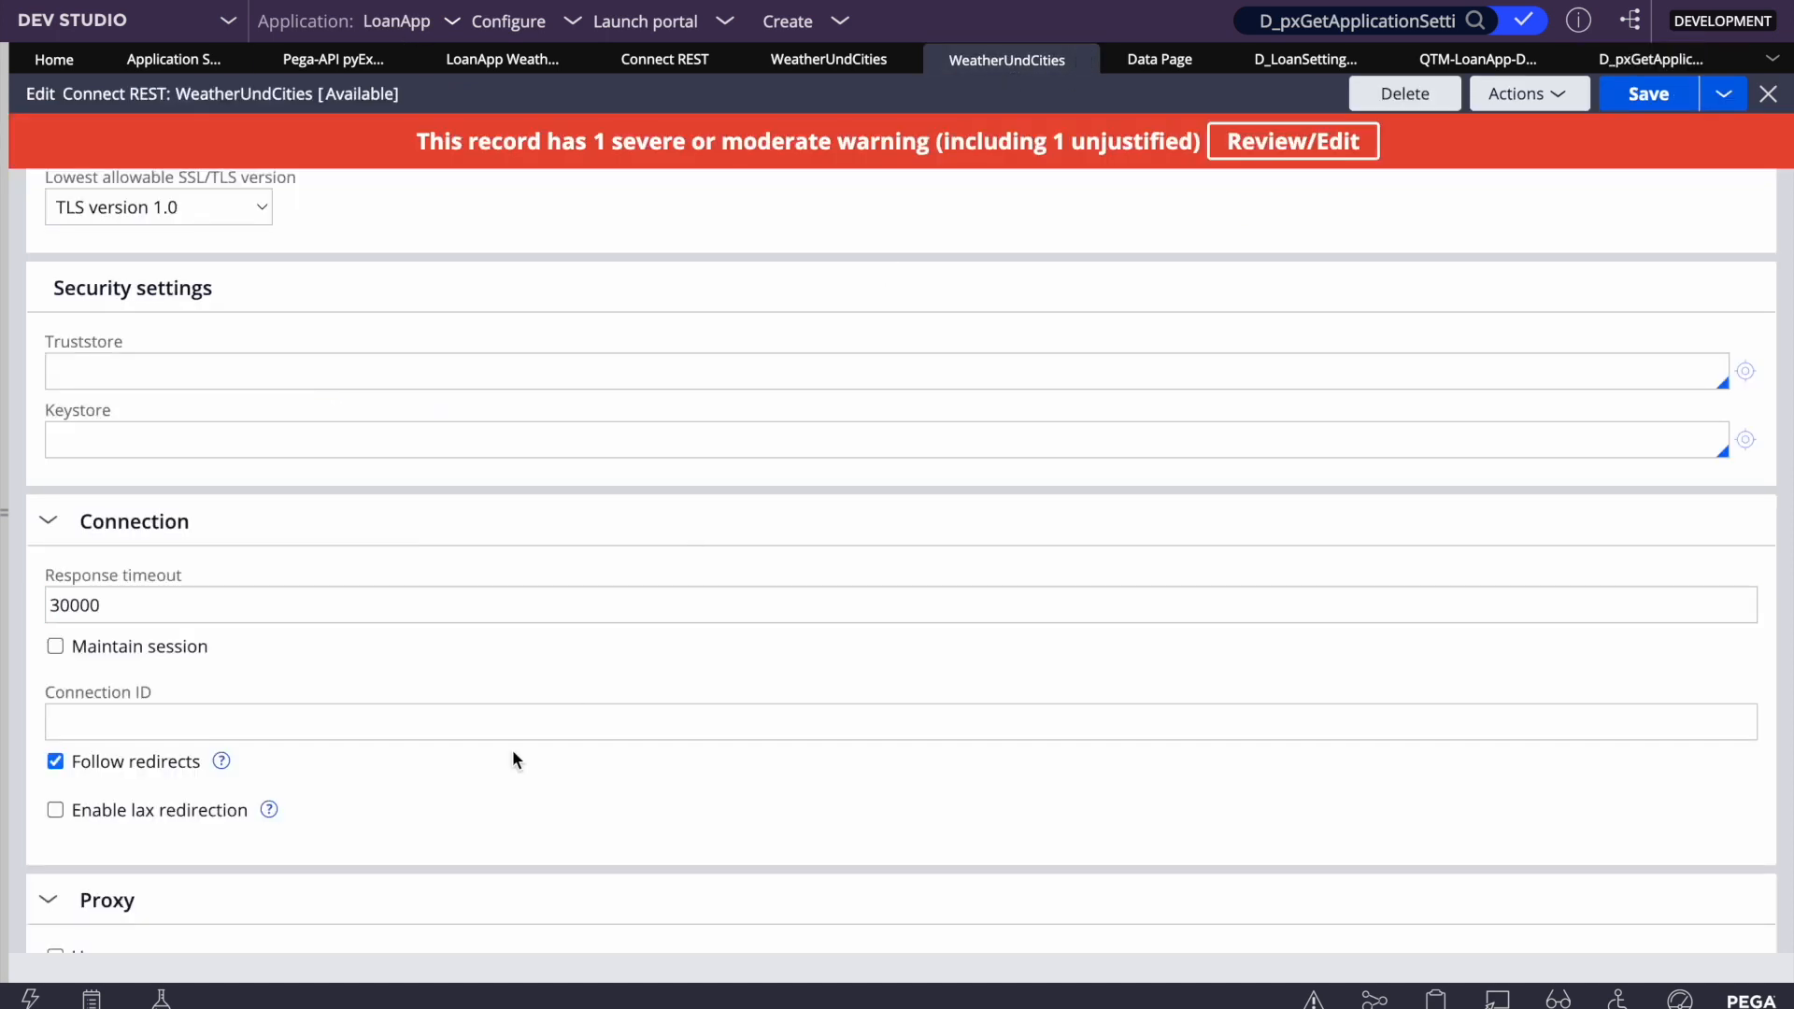
Open the run window for the D_pxGetApplicationSettingValue data page, and return to the WeatherEndPoint application setting and save it
left_click(1609, 61)
left_click(1540, 108)
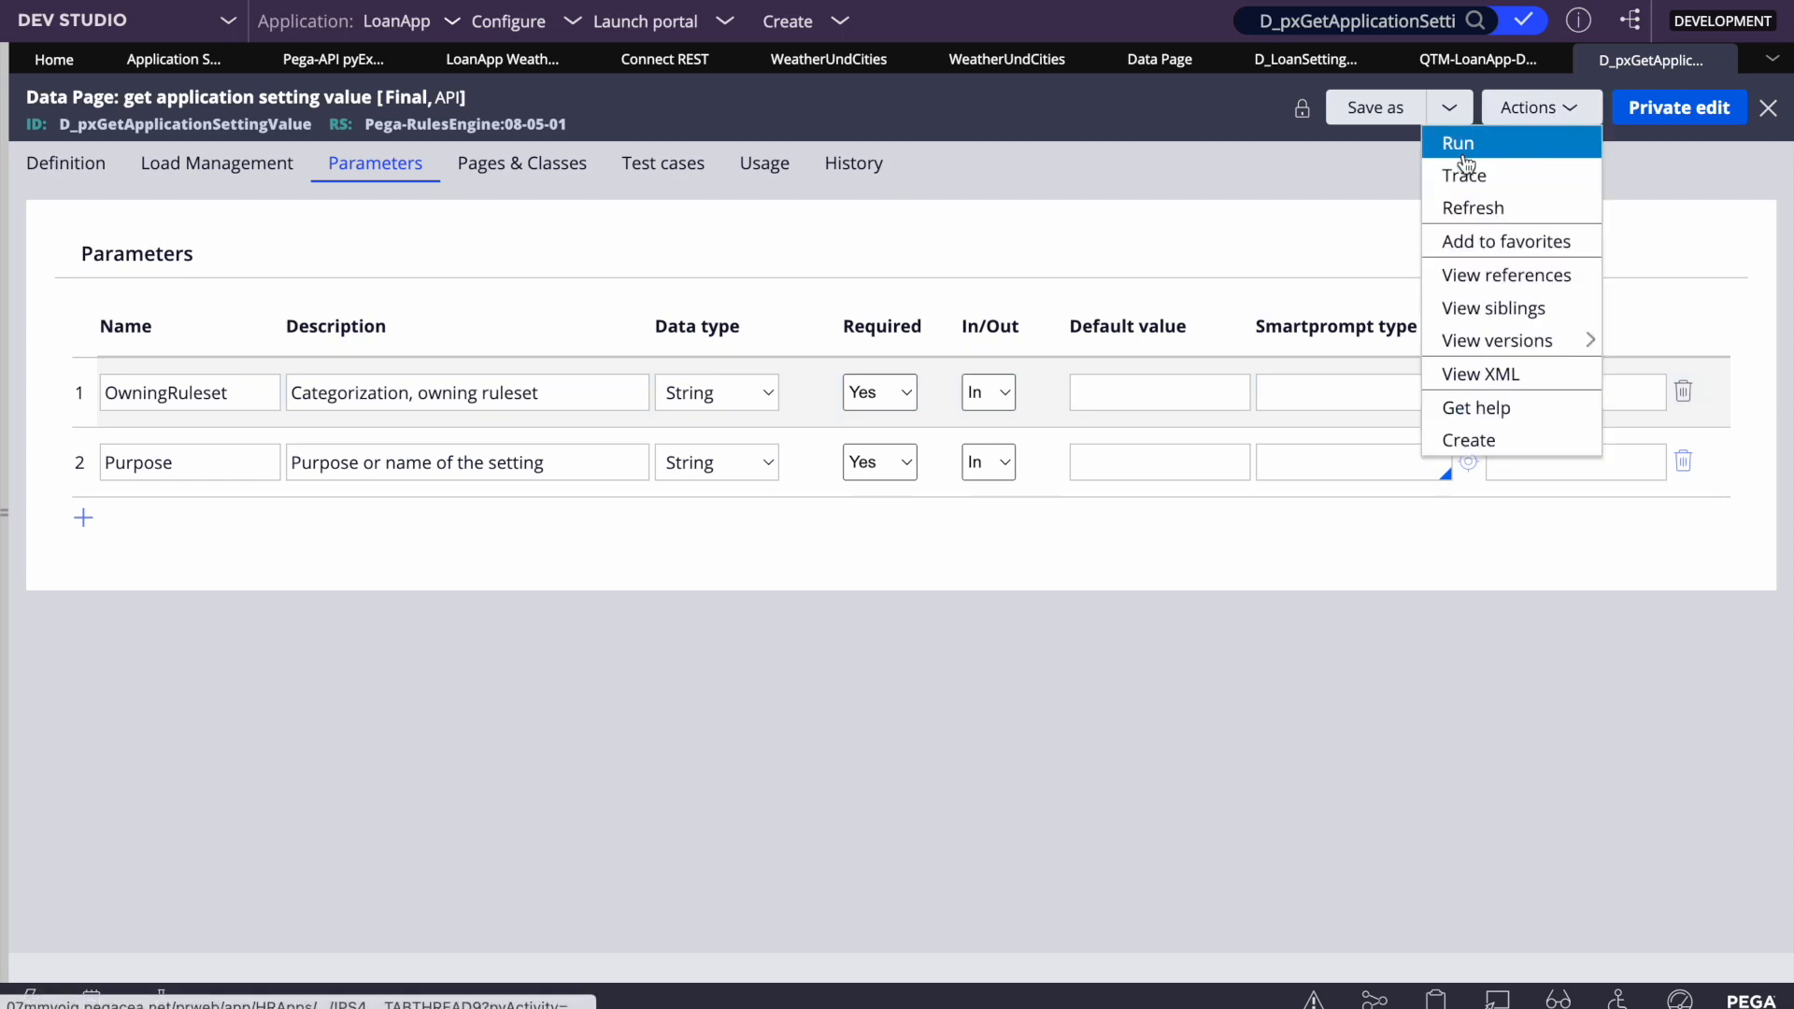
left_click(1479, 154)
key("alt+Tab")
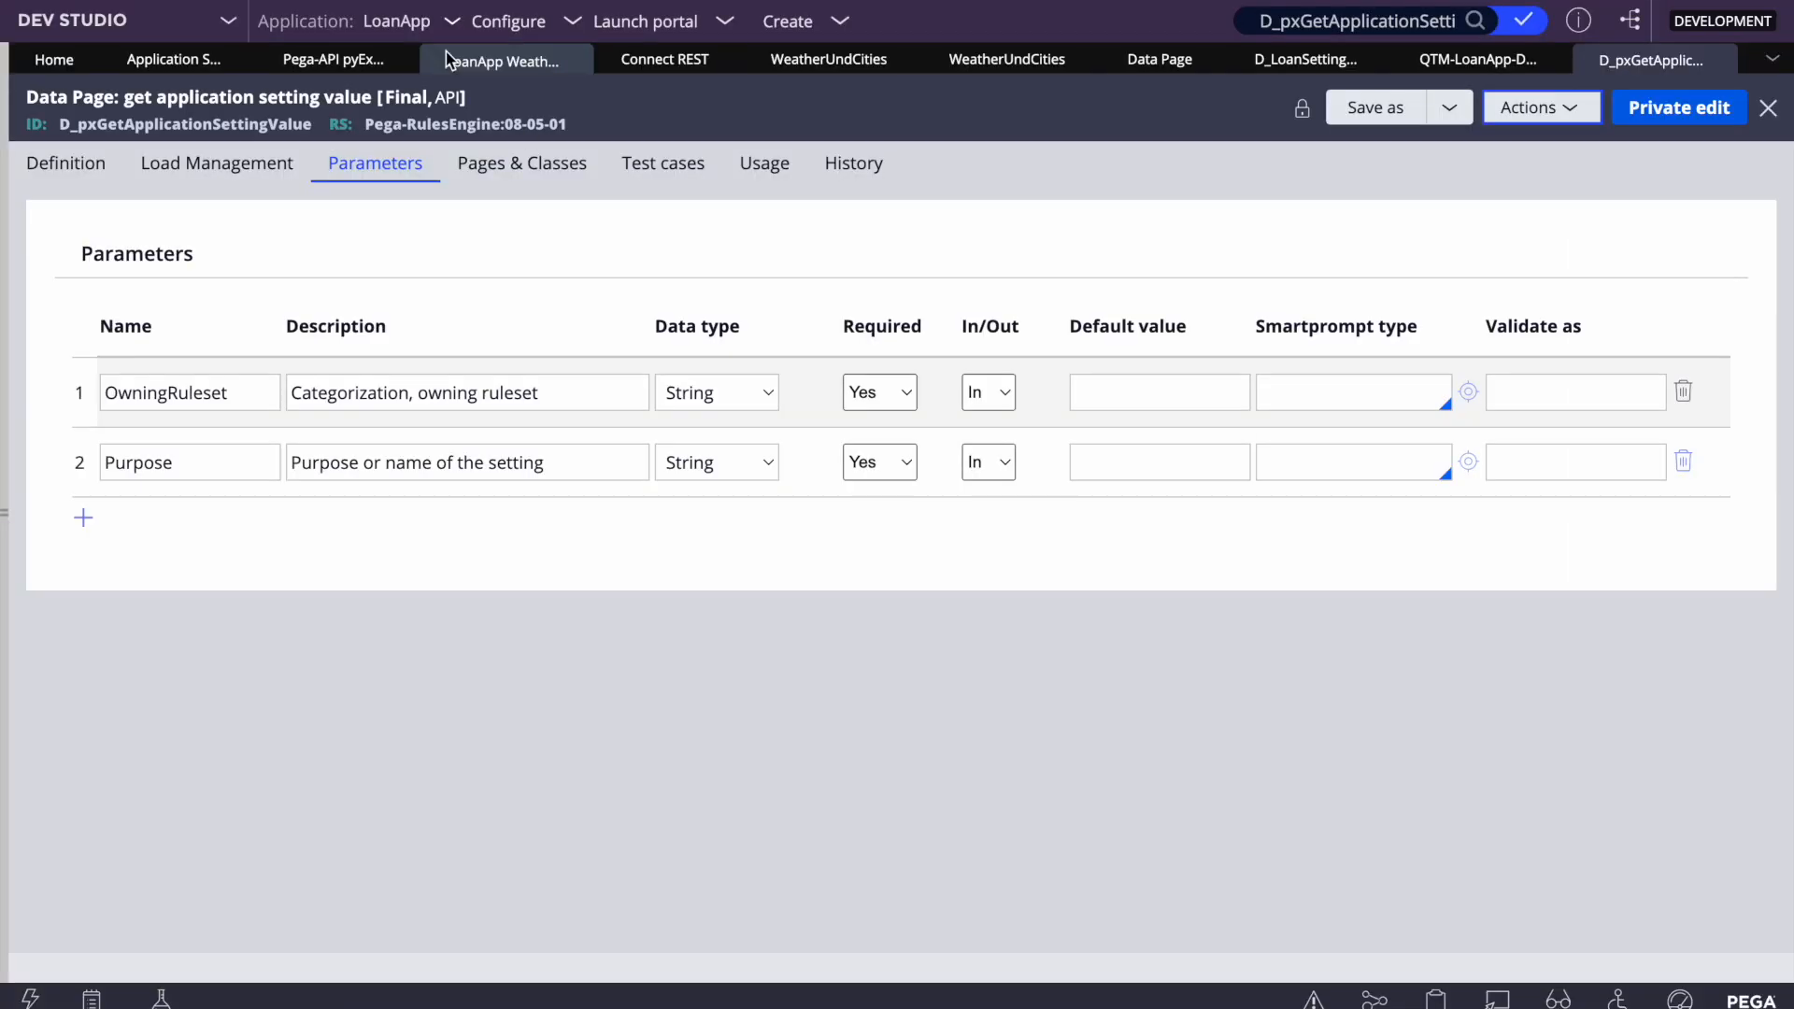
left_click(502, 60)
left_click(1650, 108)
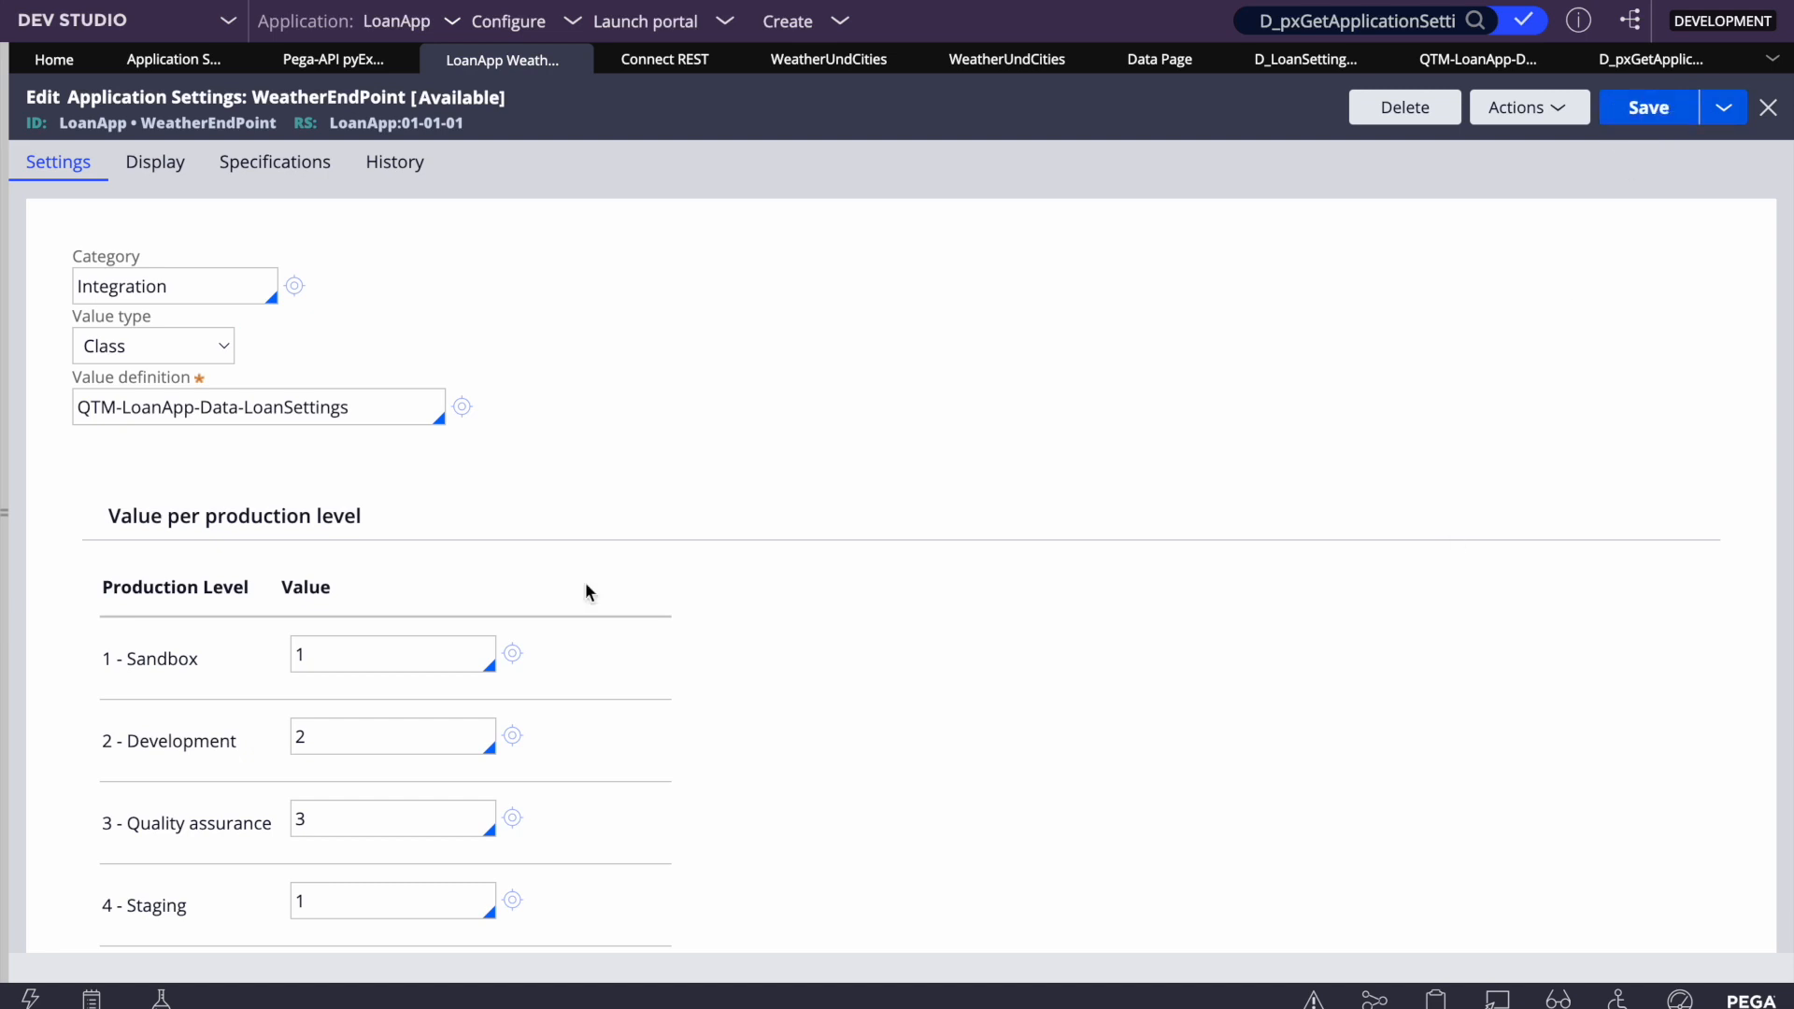
Set the run parameters OwningRuleset to LoanApp and Purpose to WeatherEndPoint, and enable flushing all data page instances before execution
double_click(102, 131)
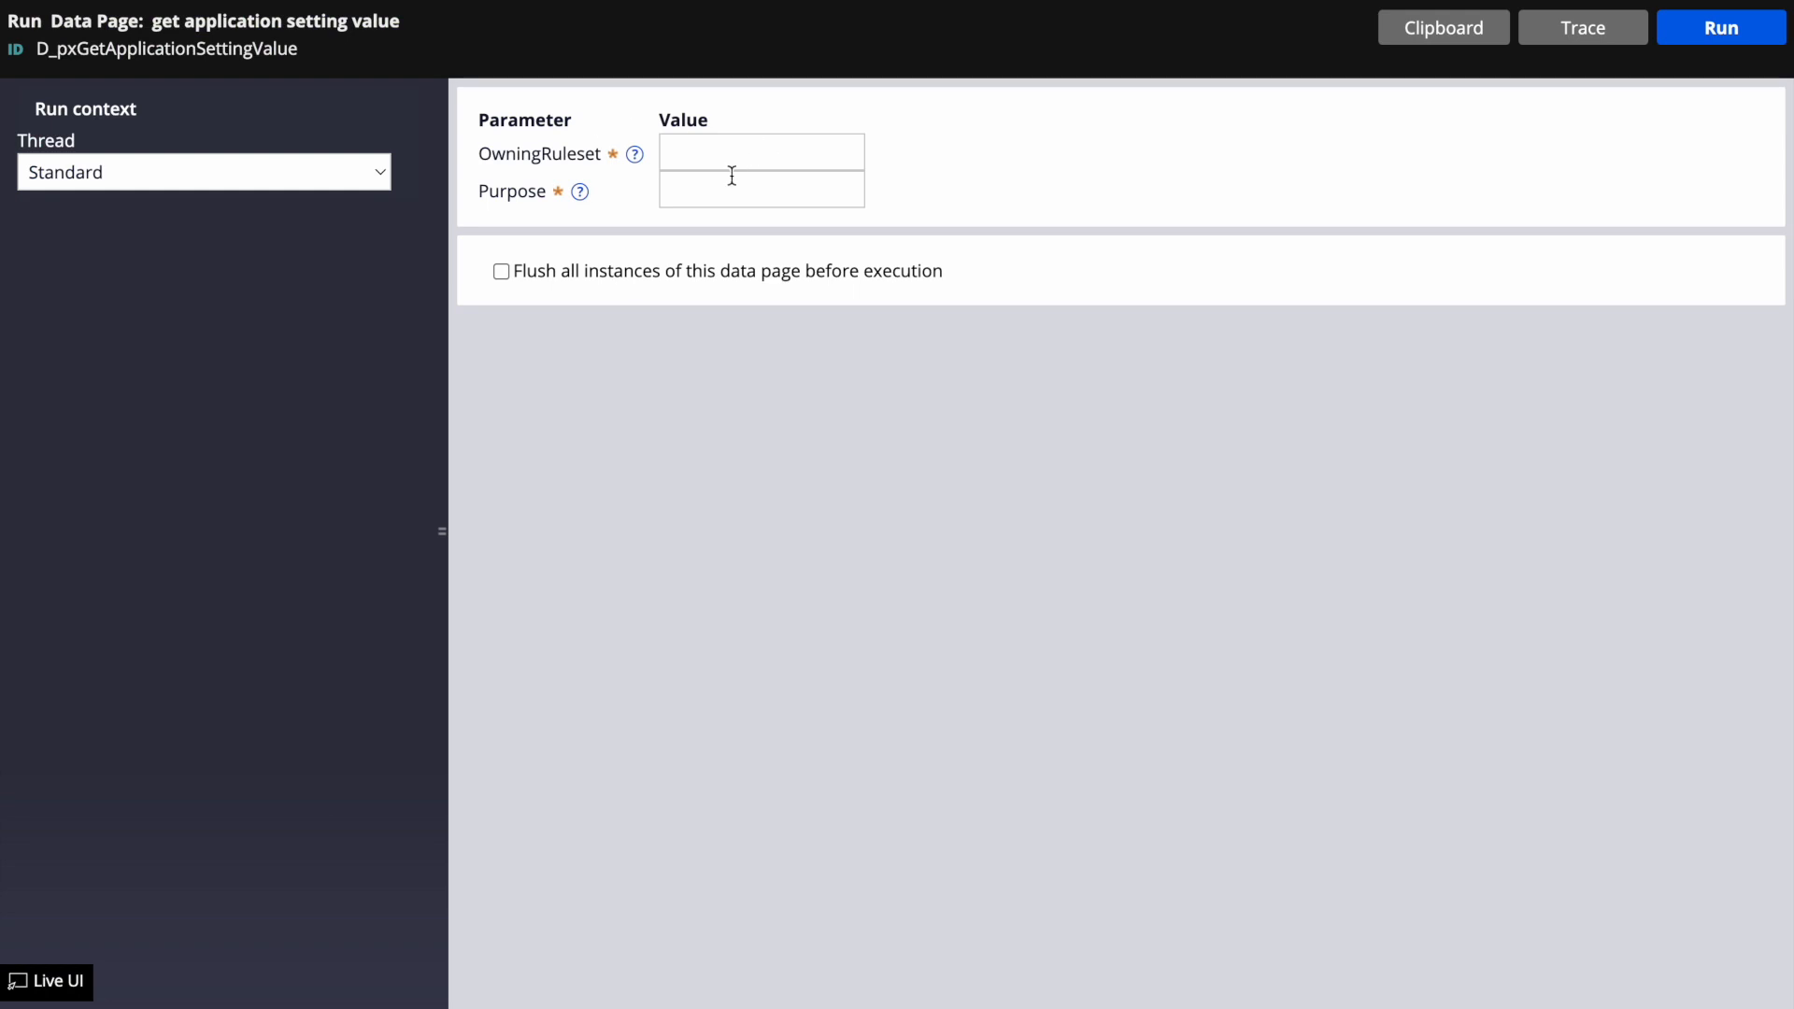
type("LoanApp")
type("LoanApp")
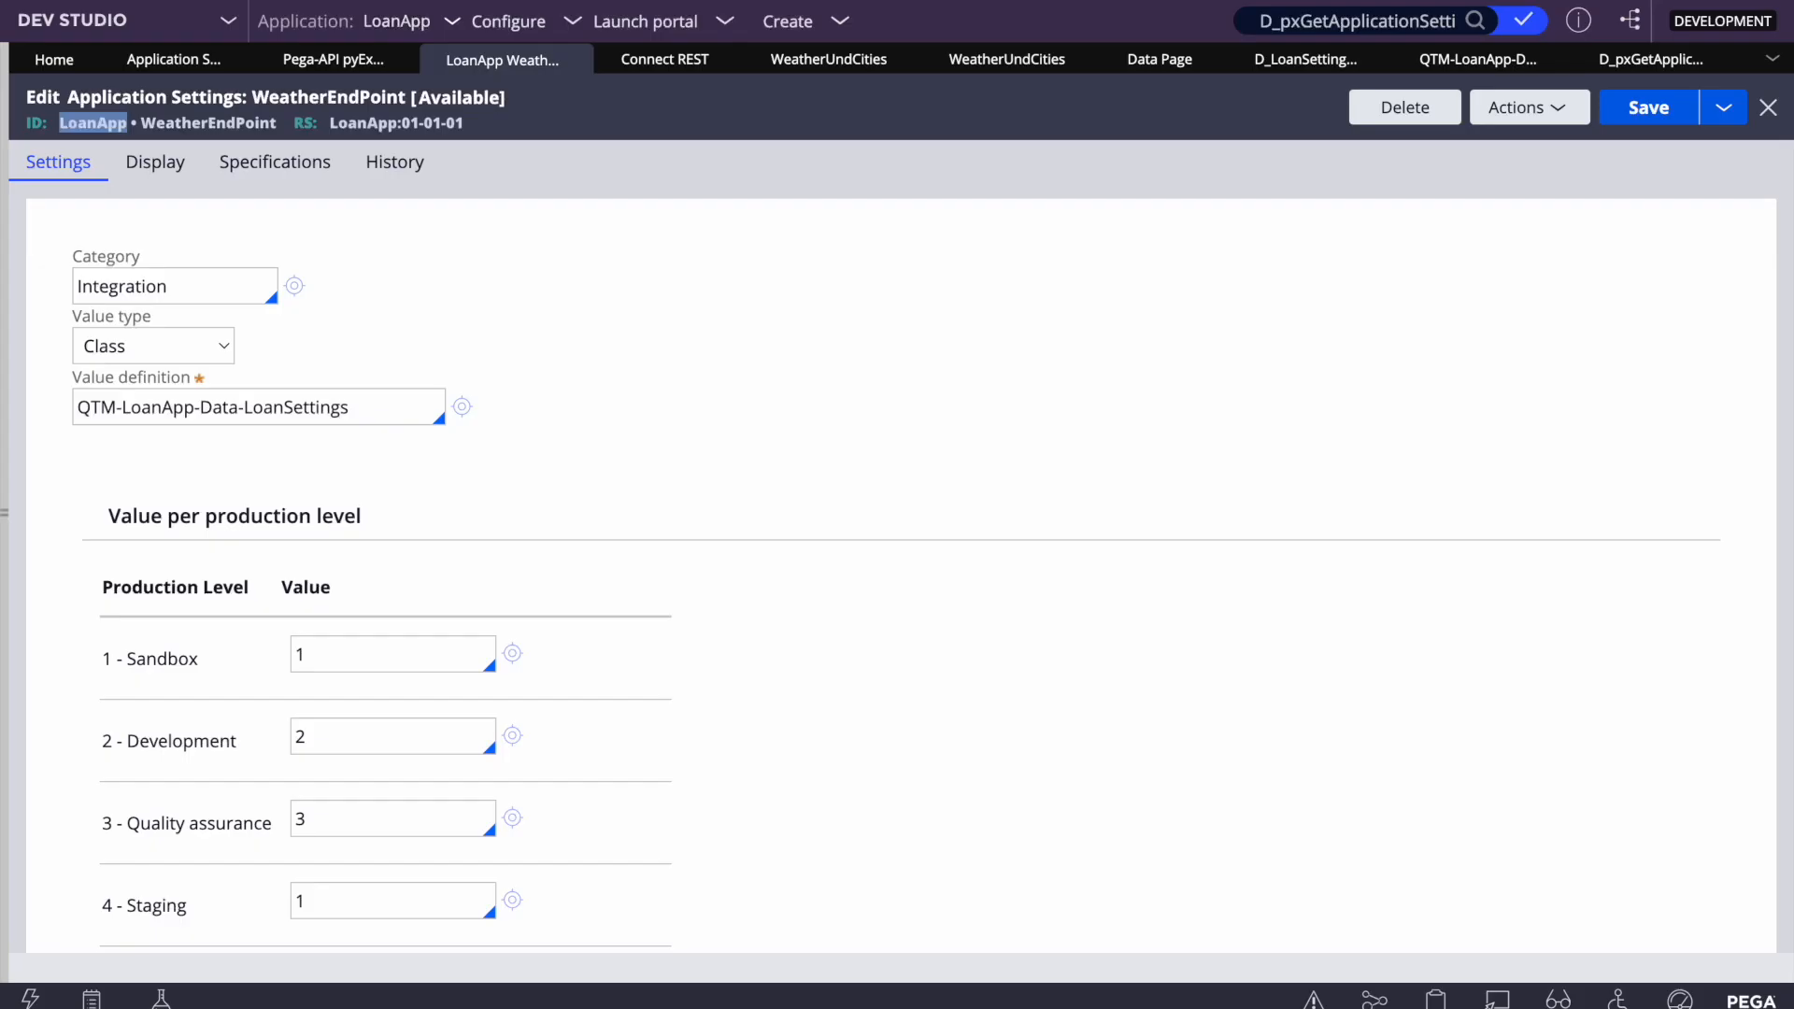
double_click(241, 123)
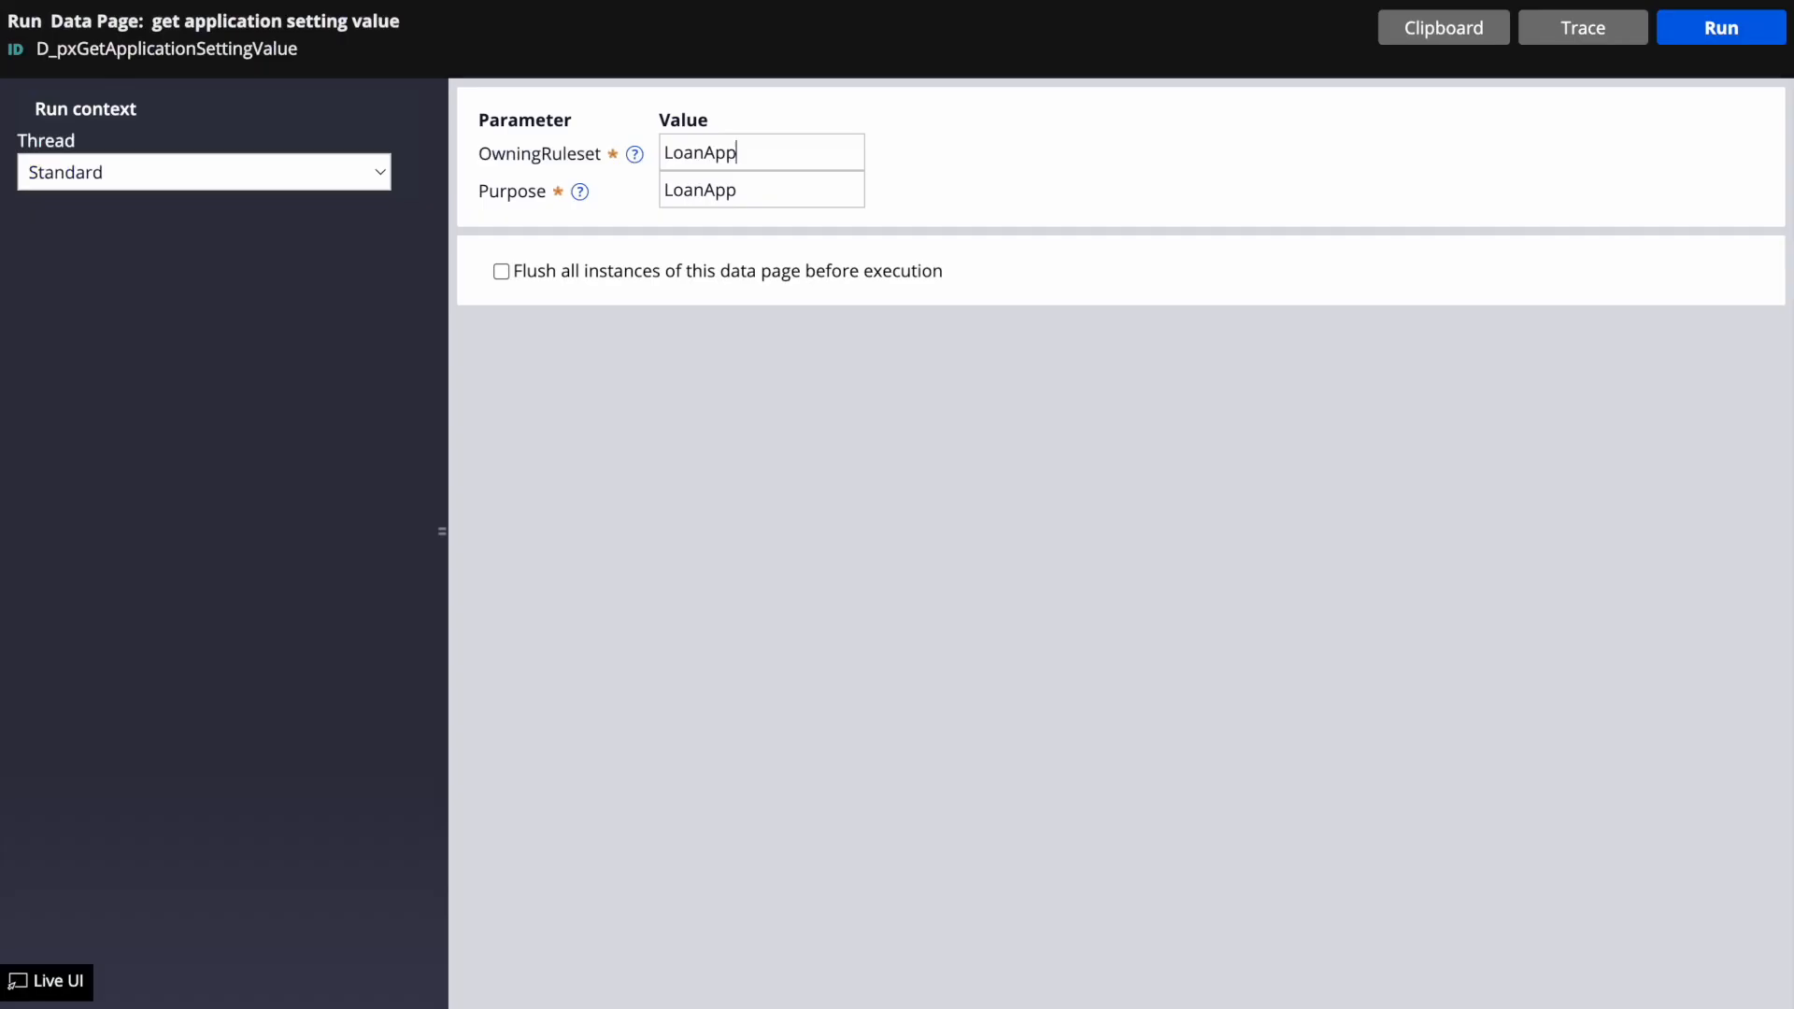
type("WeatherEndPoint")
left_click(512, 273)
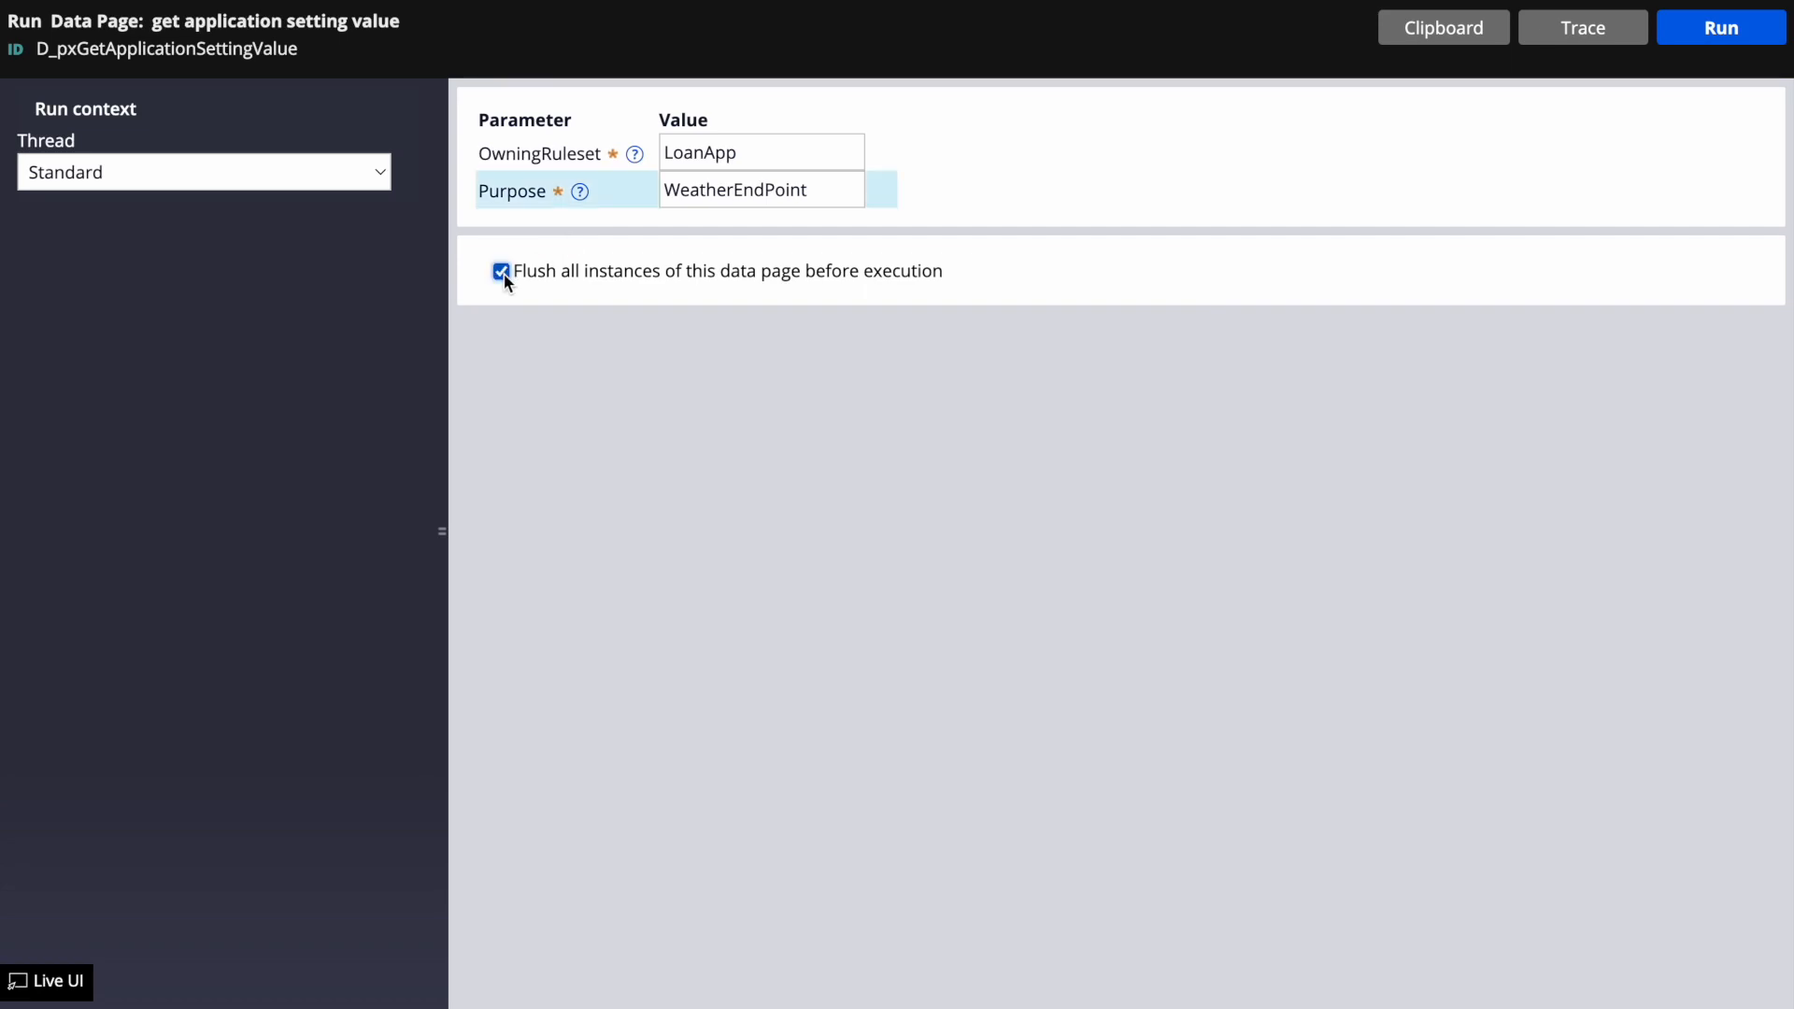
Start a trace and run the data page, and compare the returned pySettingValue with WeatherEndPoint's Development value
left_click(1575, 28)
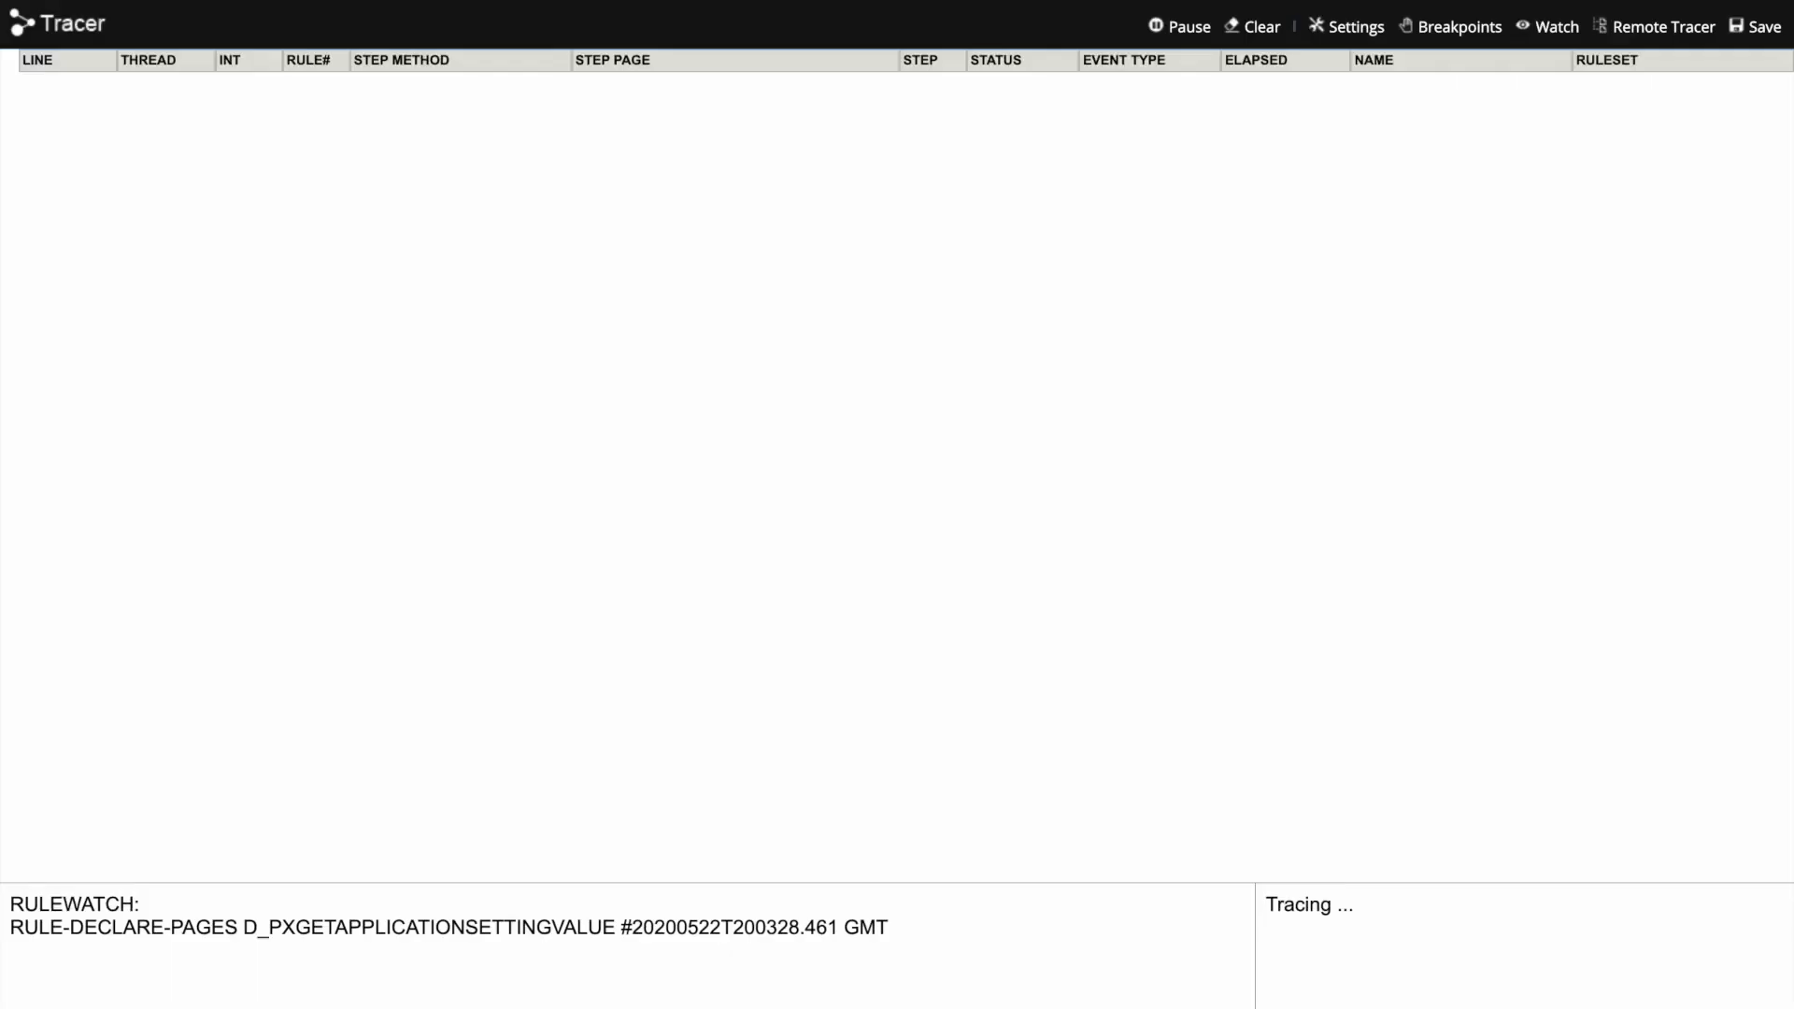
key("alt+Tab")
left_click(1729, 31)
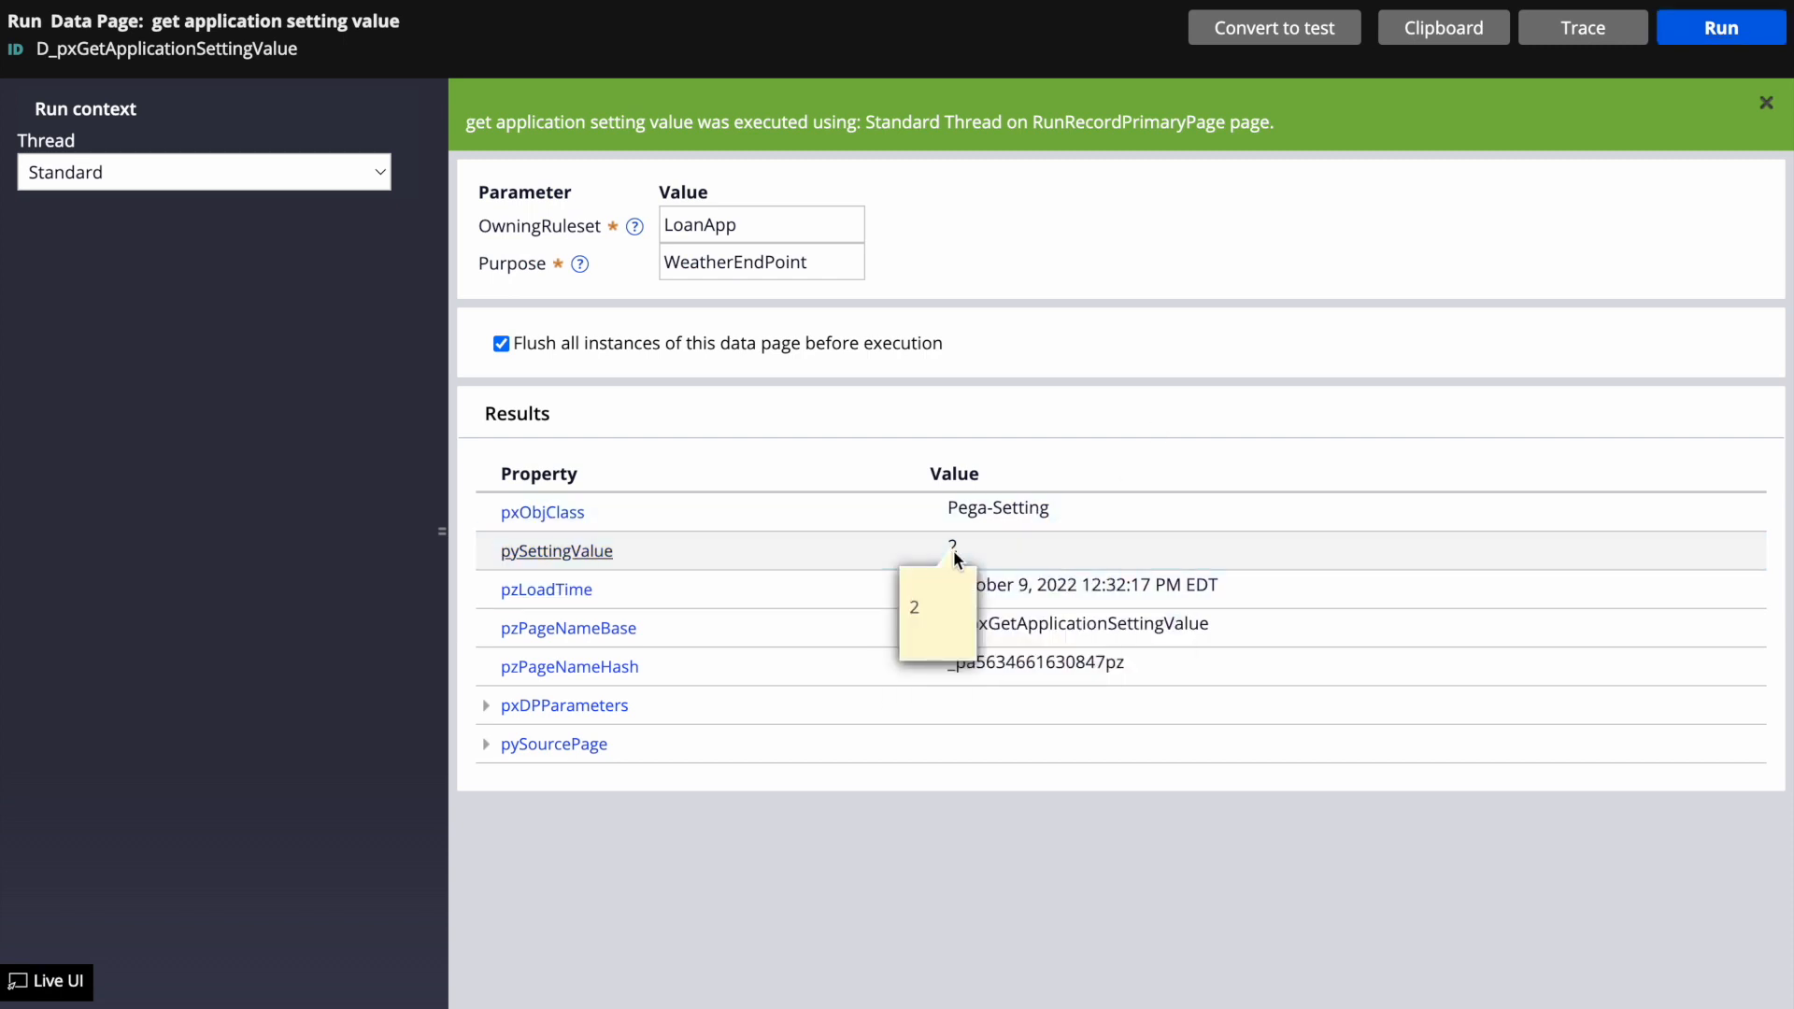
key("alt+Tab")
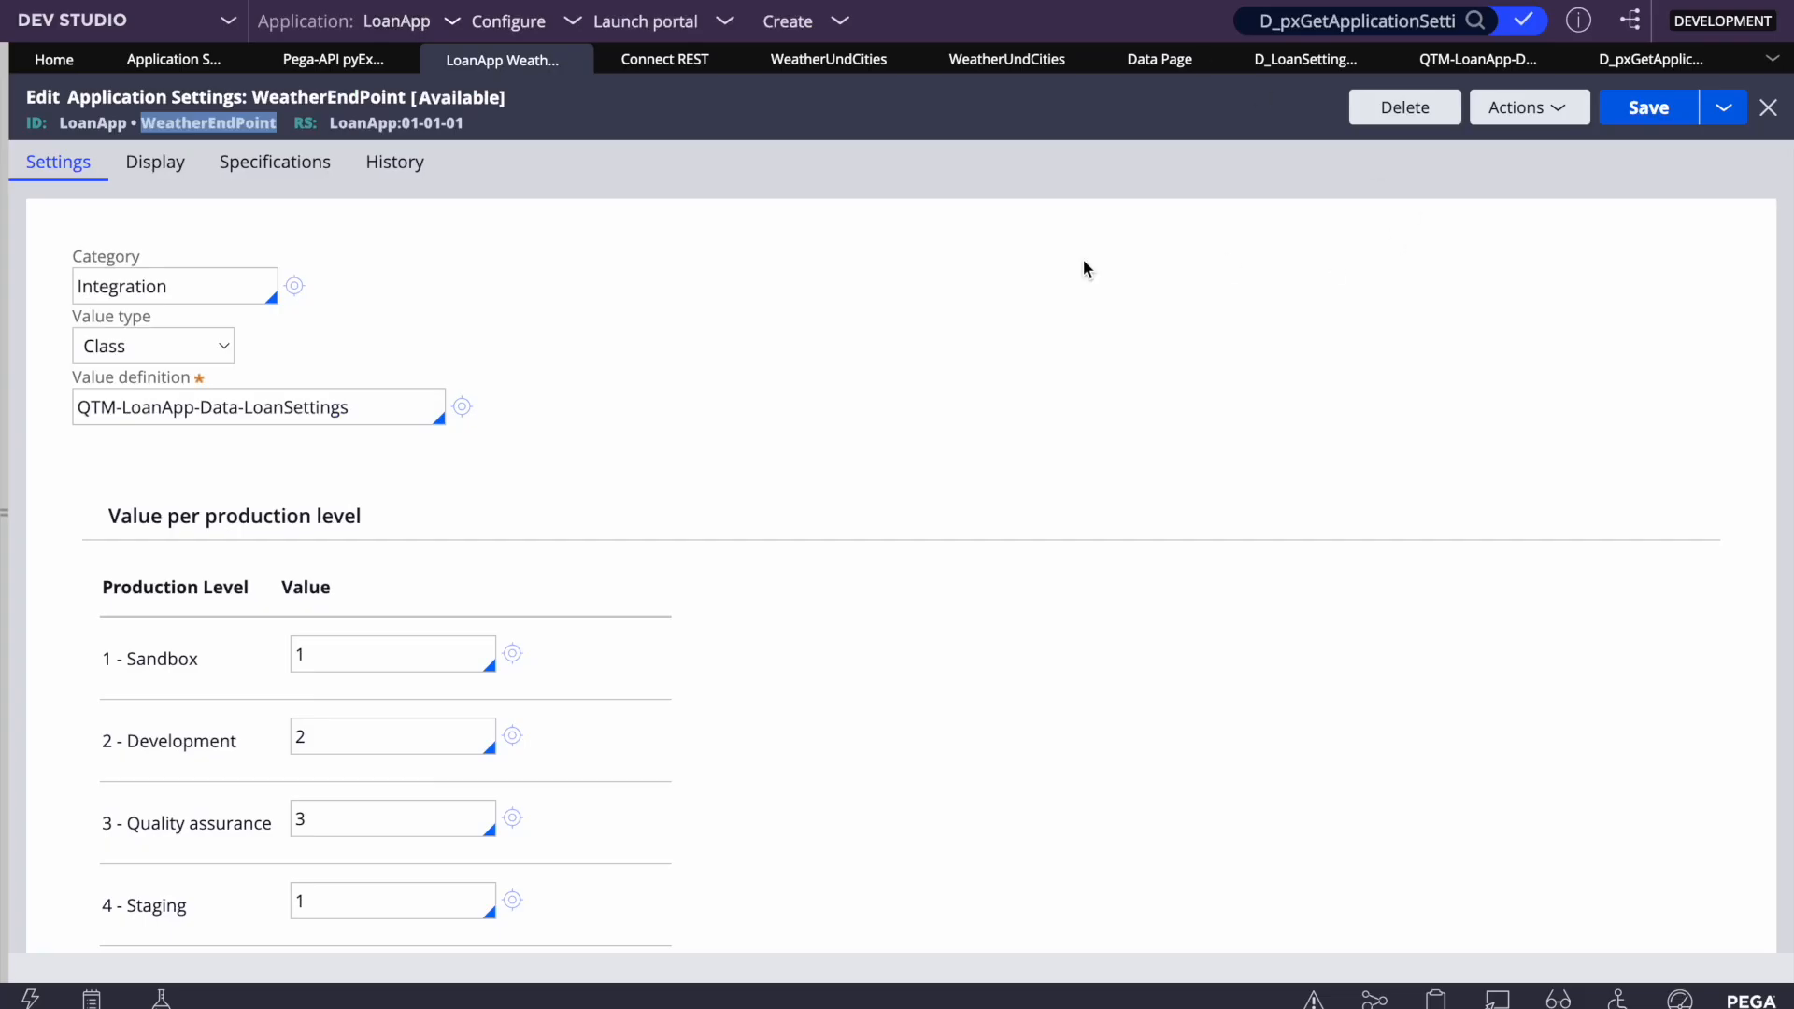
double_click(318, 738)
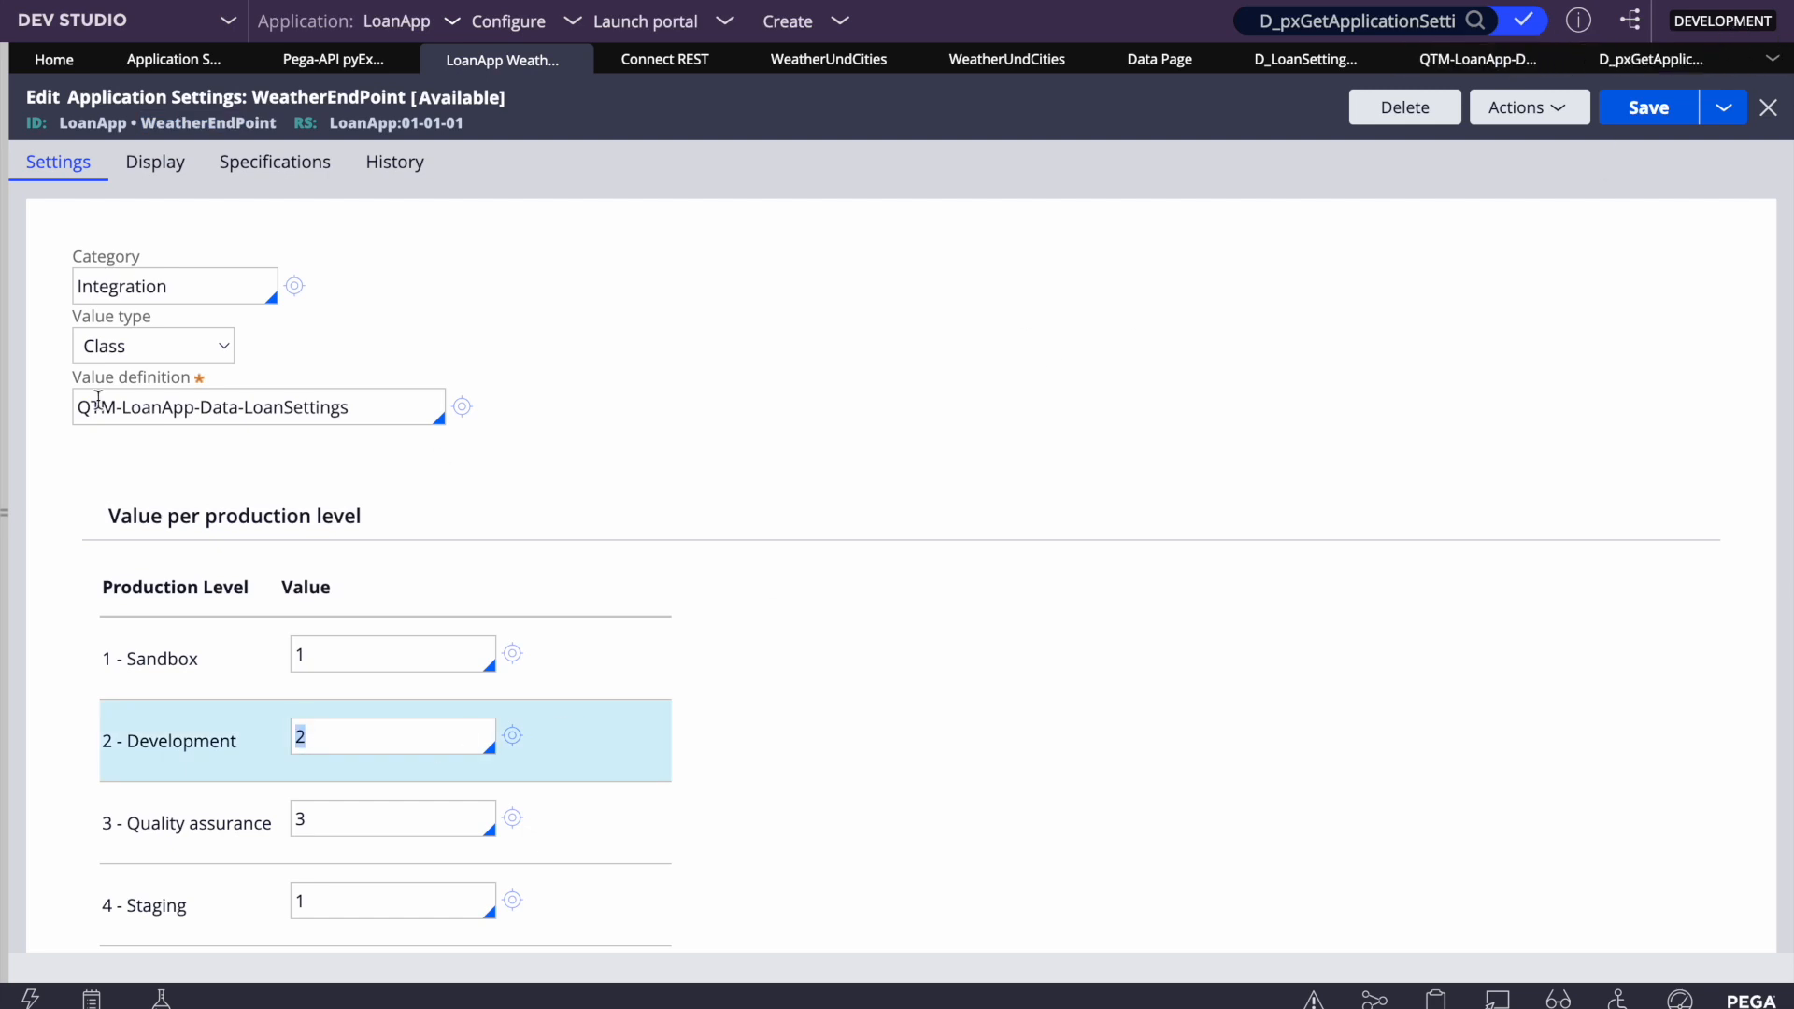
Save WeatherEndPoint as an enumerated list with Test1 for Sandbox and Test2 for Development, and rerun the data page
left_click(147, 349)
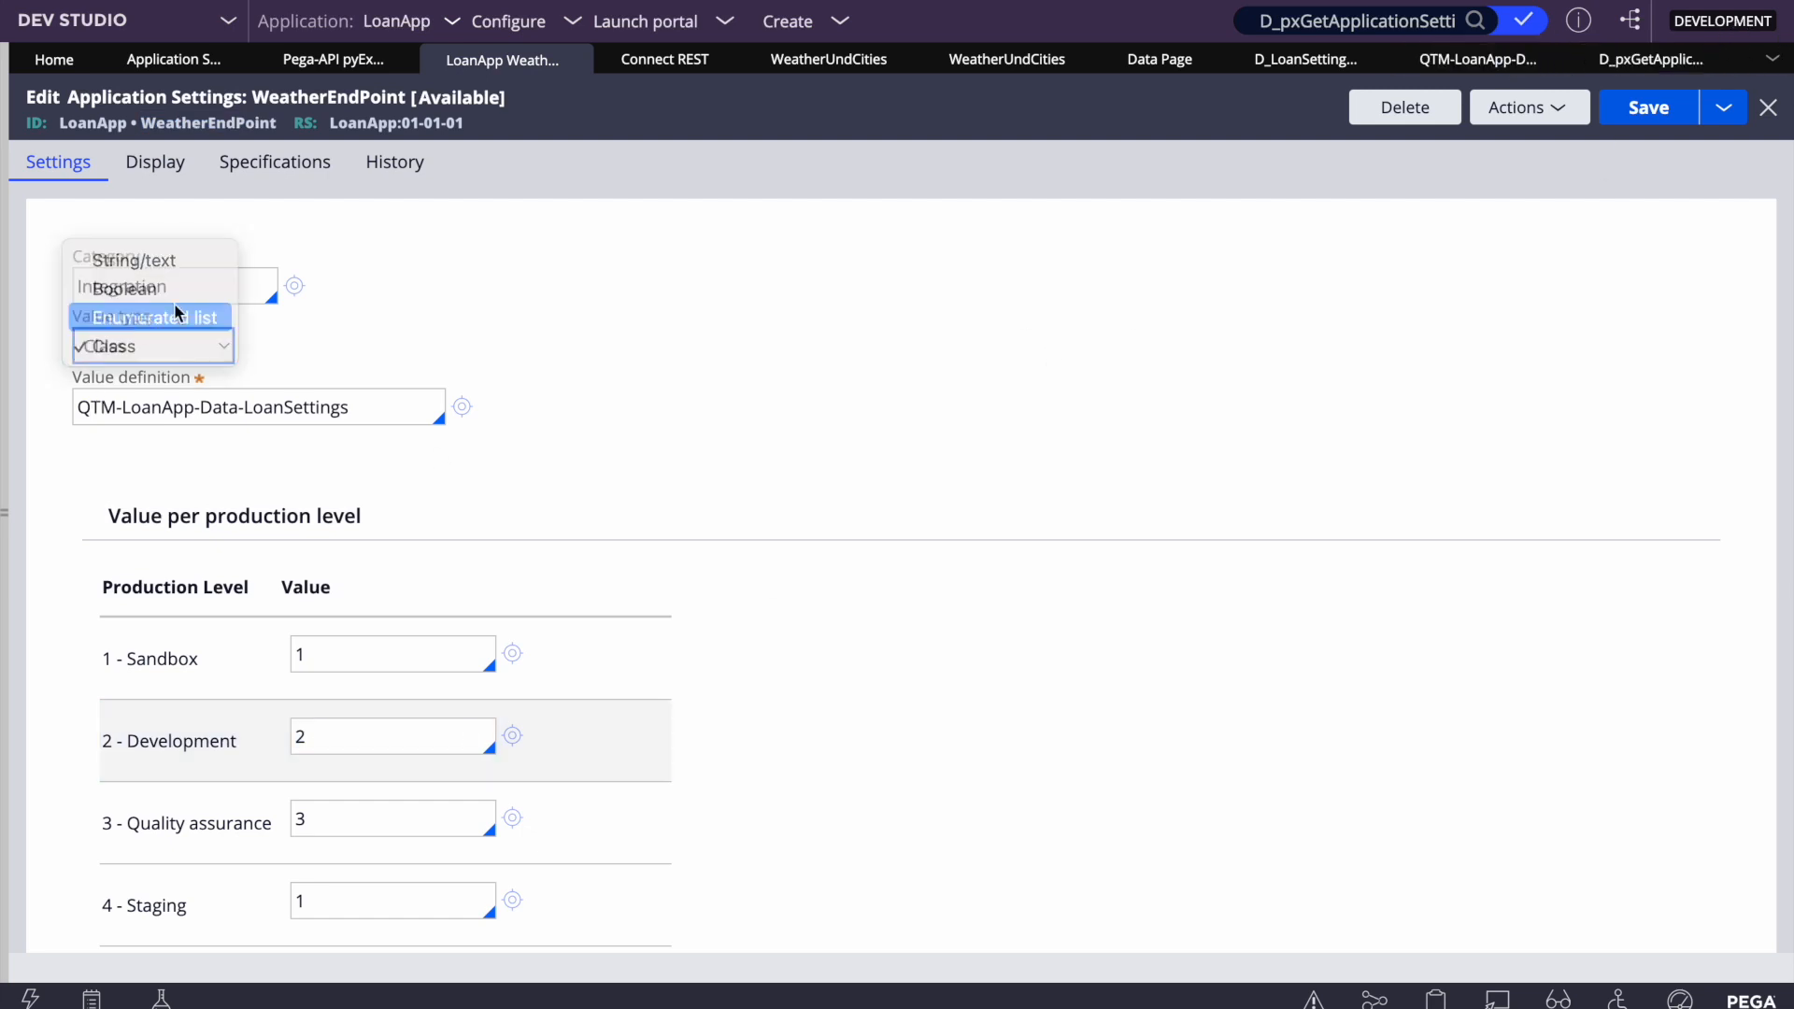
left_click(145, 319)
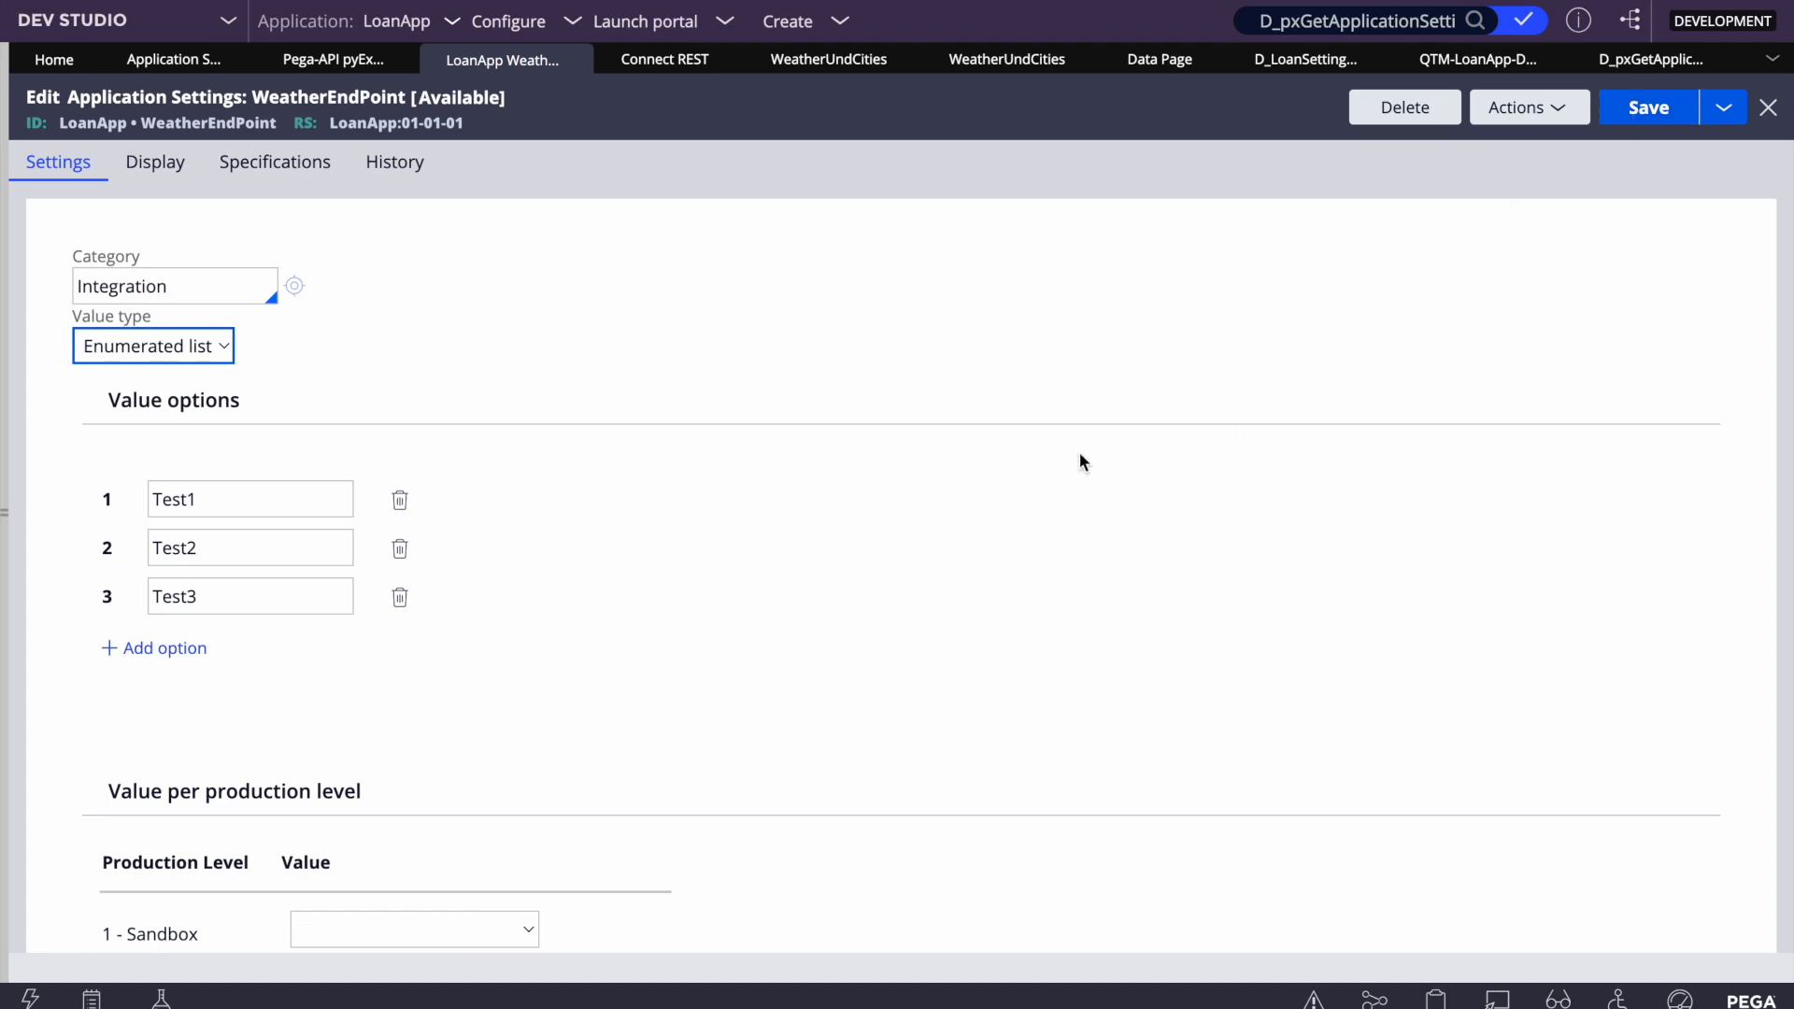
scroll(1079, 463, "down", 5)
left_click(349, 521)
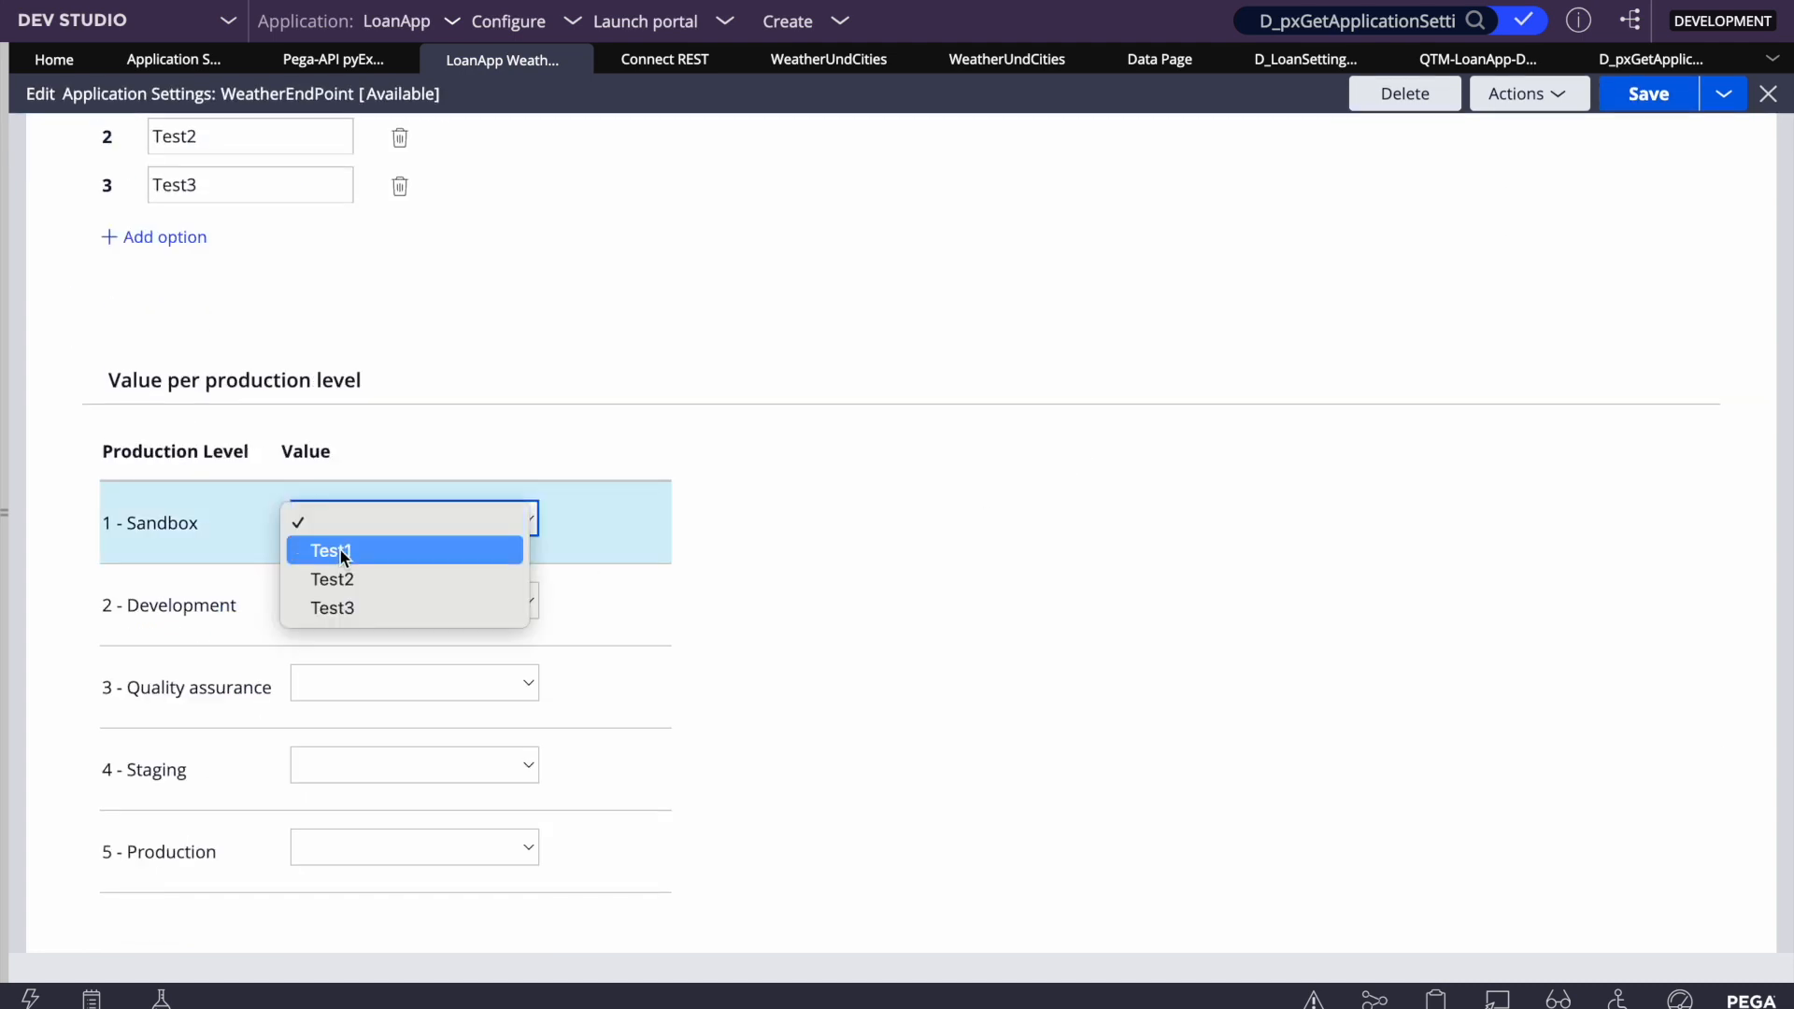
left_click(342, 551)
left_click(367, 604)
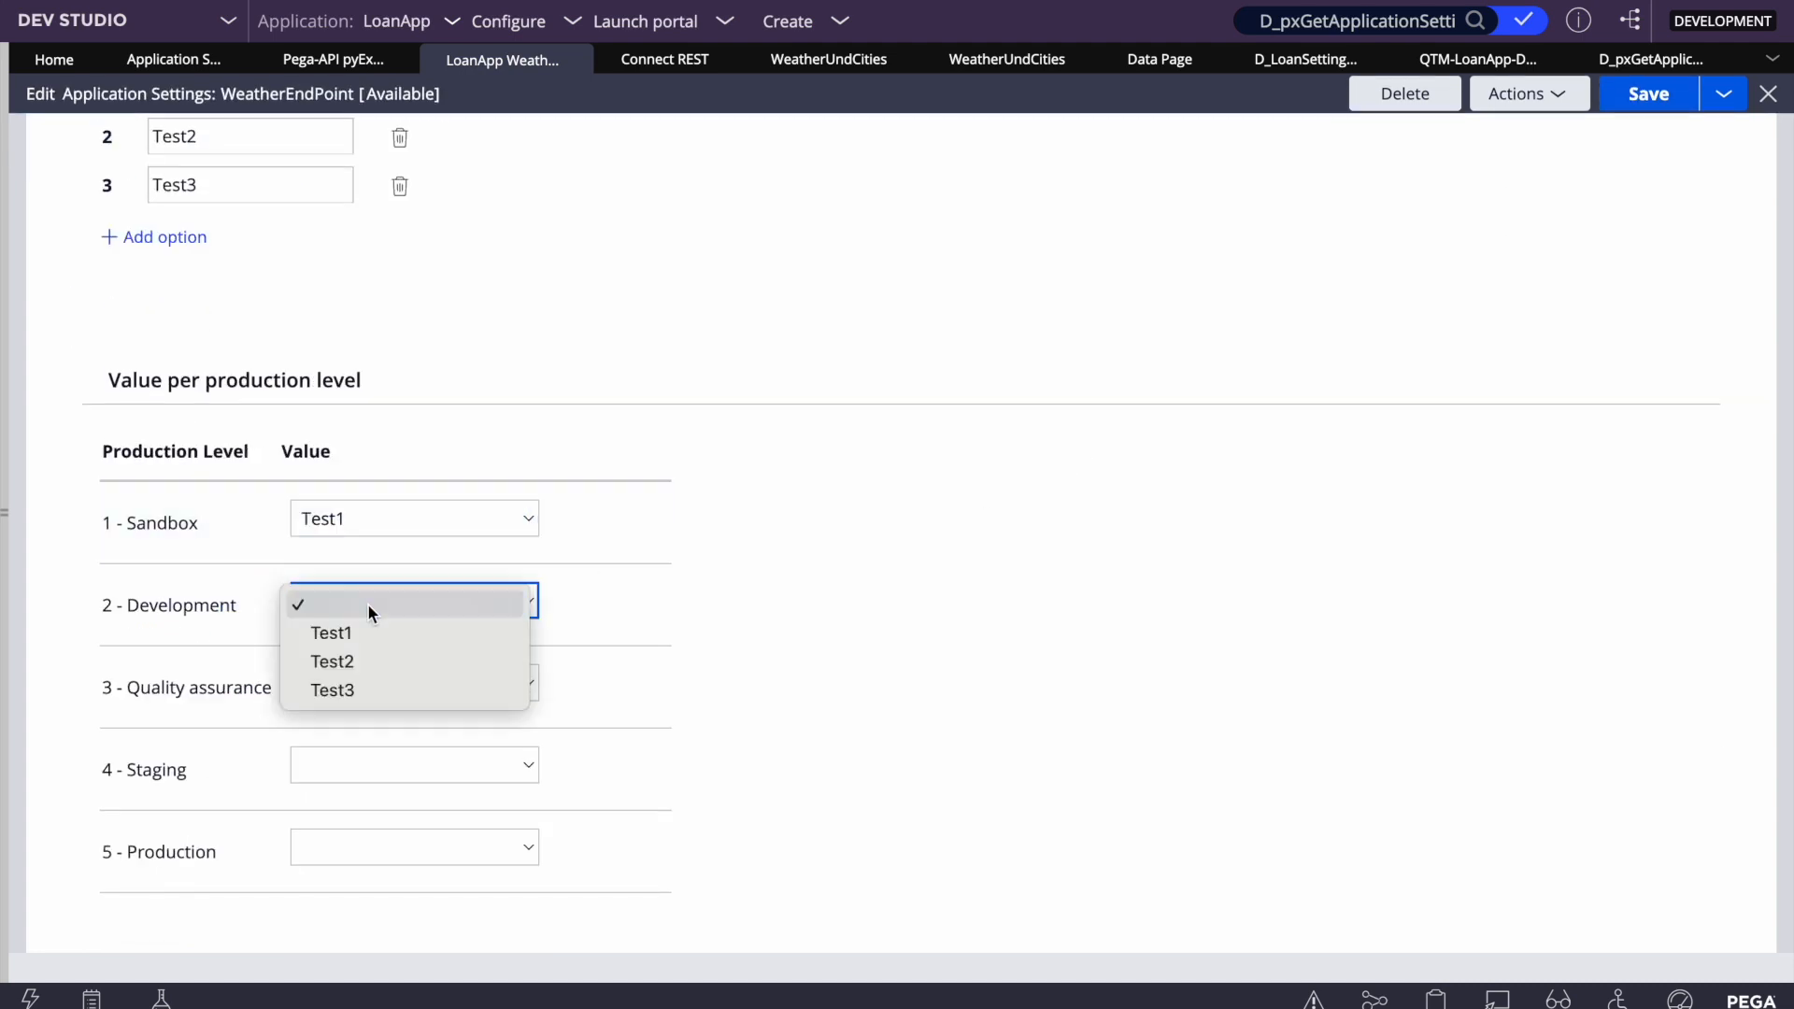
left_click(362, 659)
left_click(1649, 93)
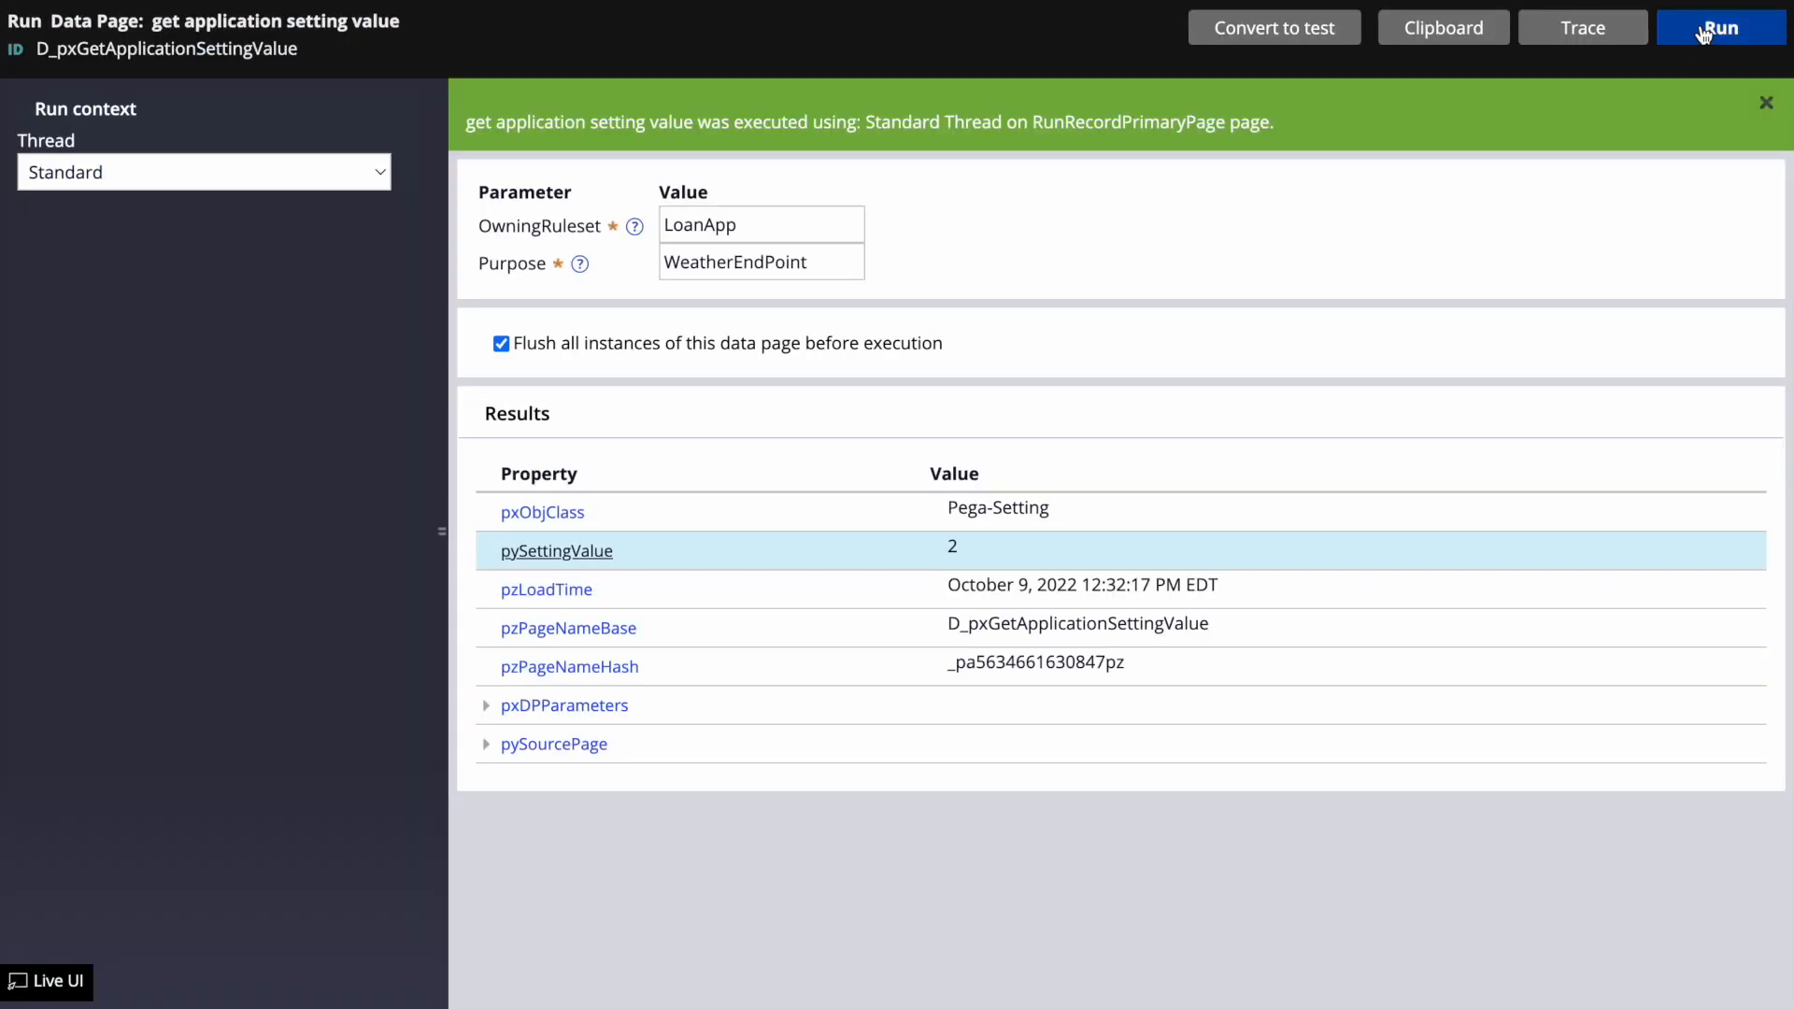
left_click(1703, 35)
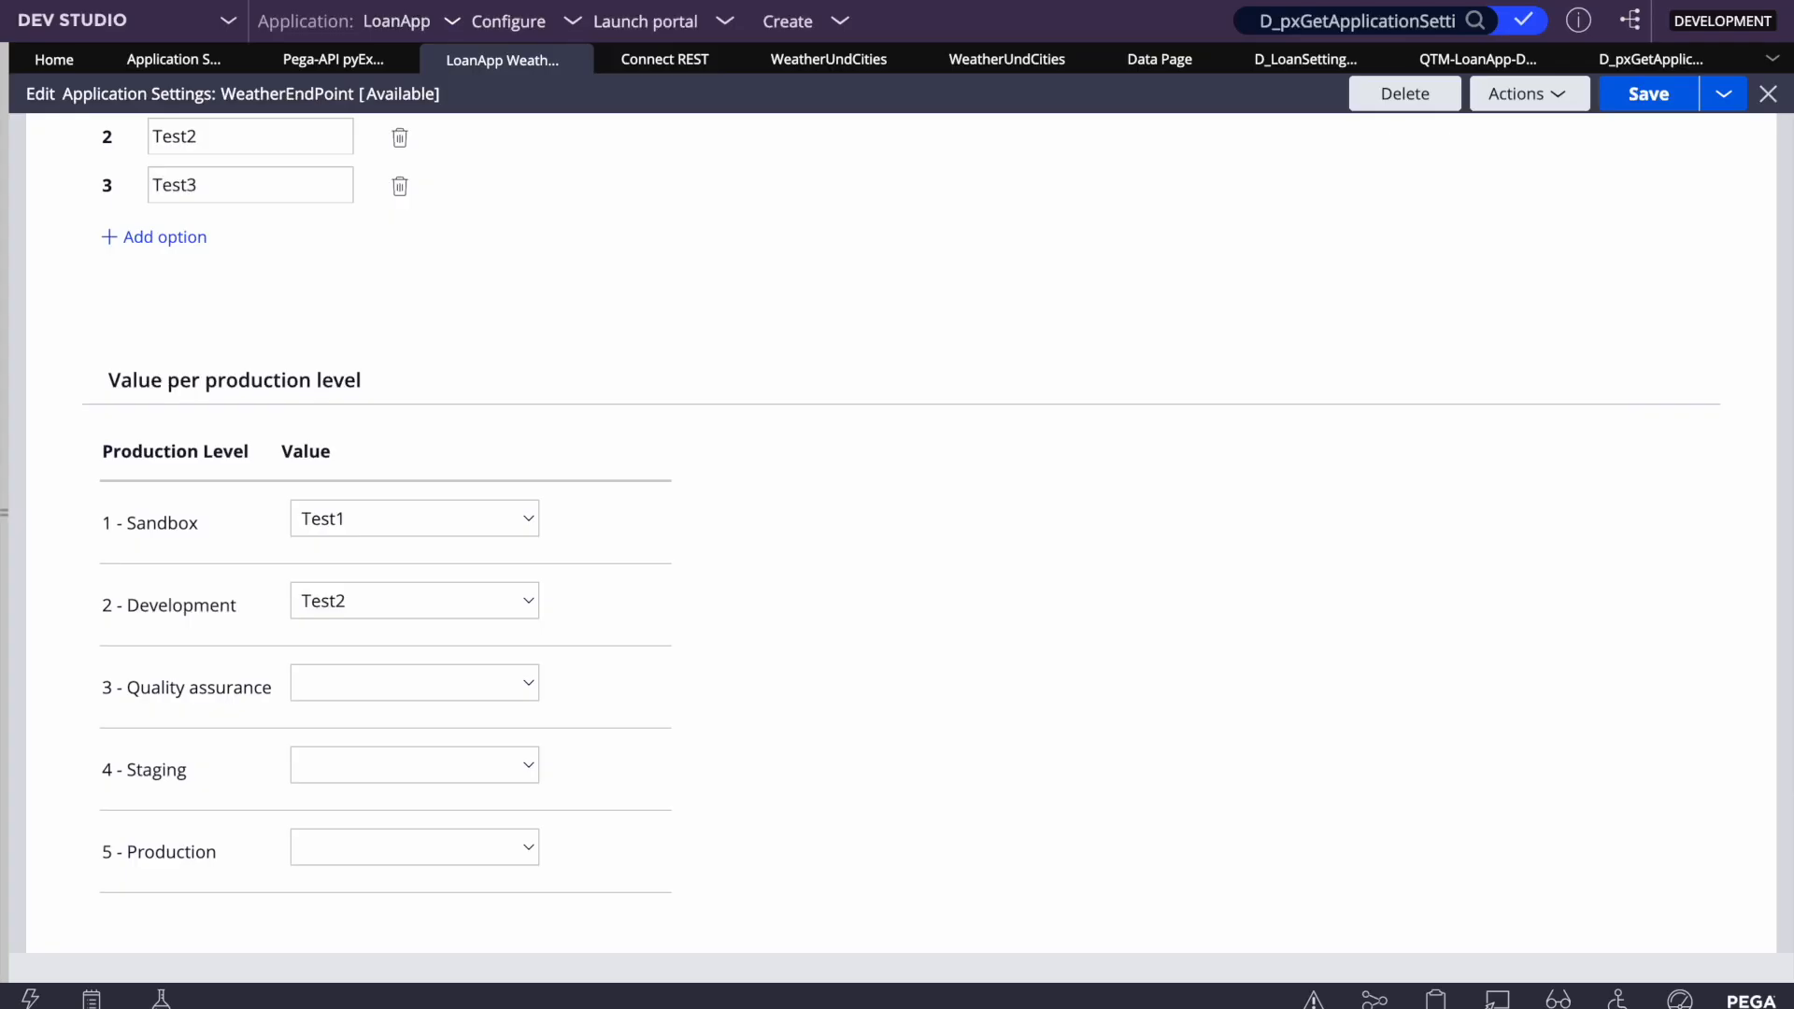
Change WeatherEndPoint's value type to Boolean, save the setting and rerun the D_pxGetApplicationSettingValue data page
left_click(256, 169)
scroll(281, 384, "up", 5)
left_click(234, 355)
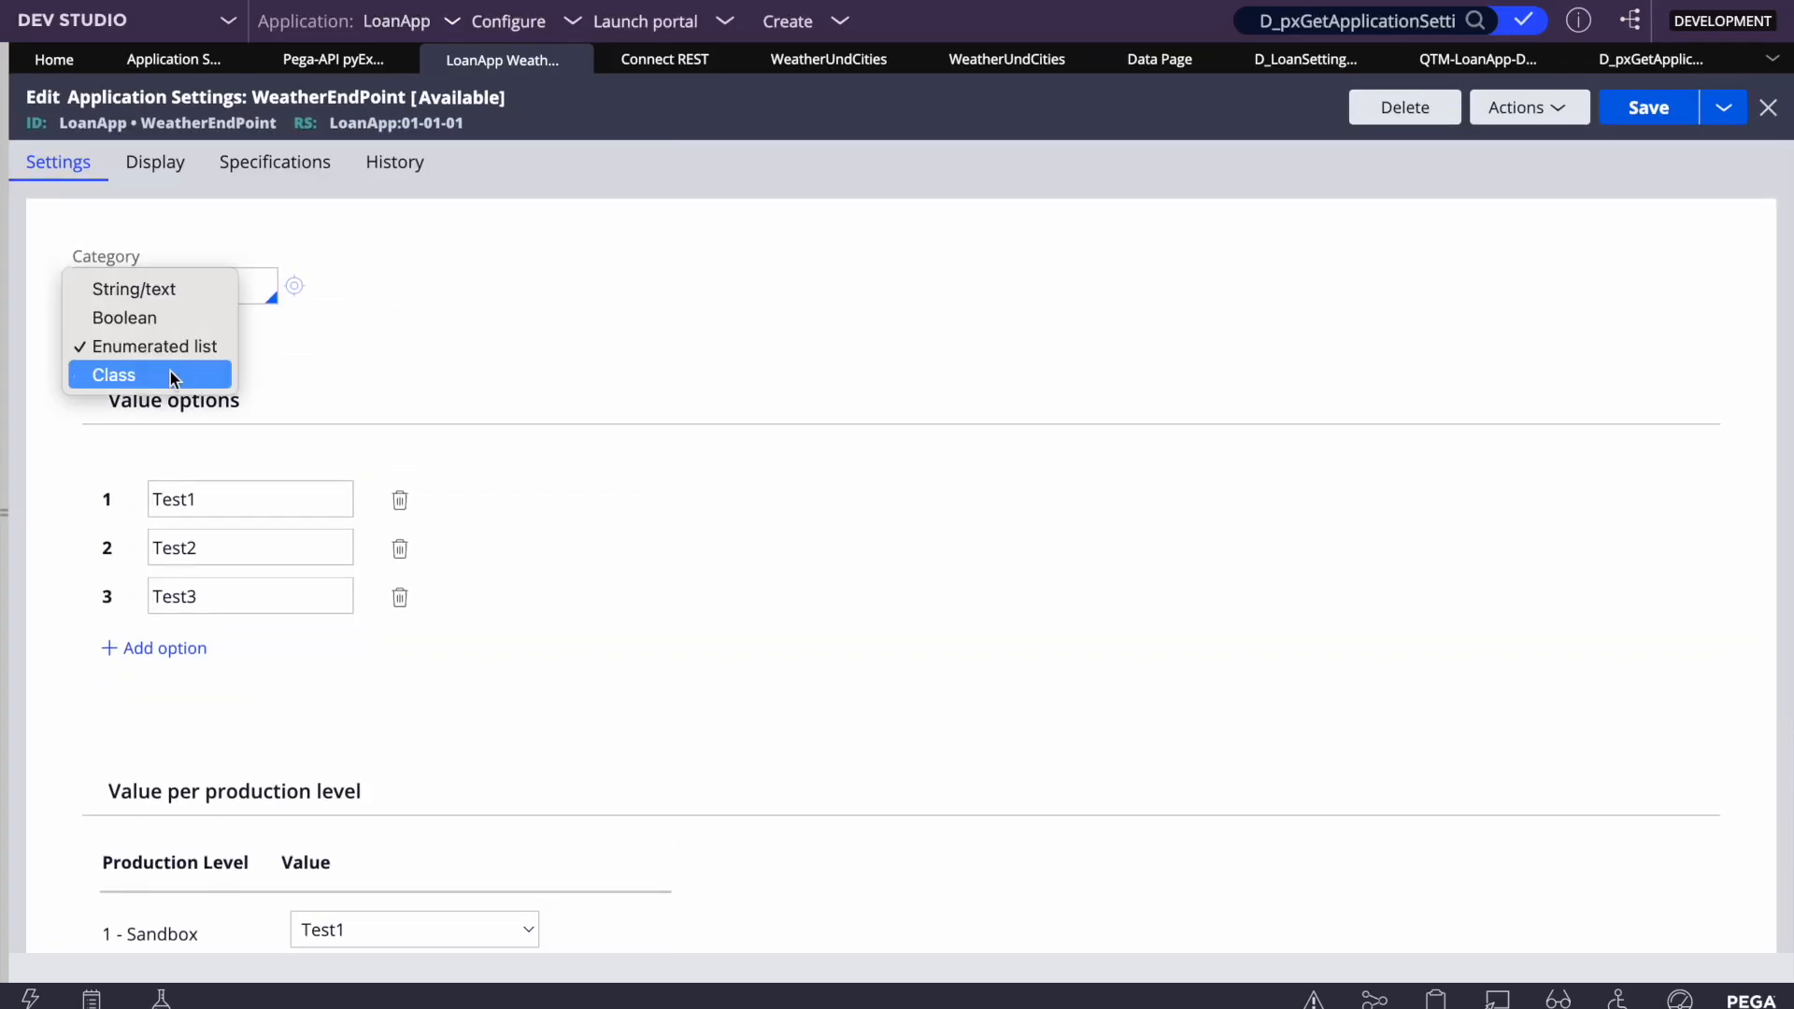
left_click(140, 319)
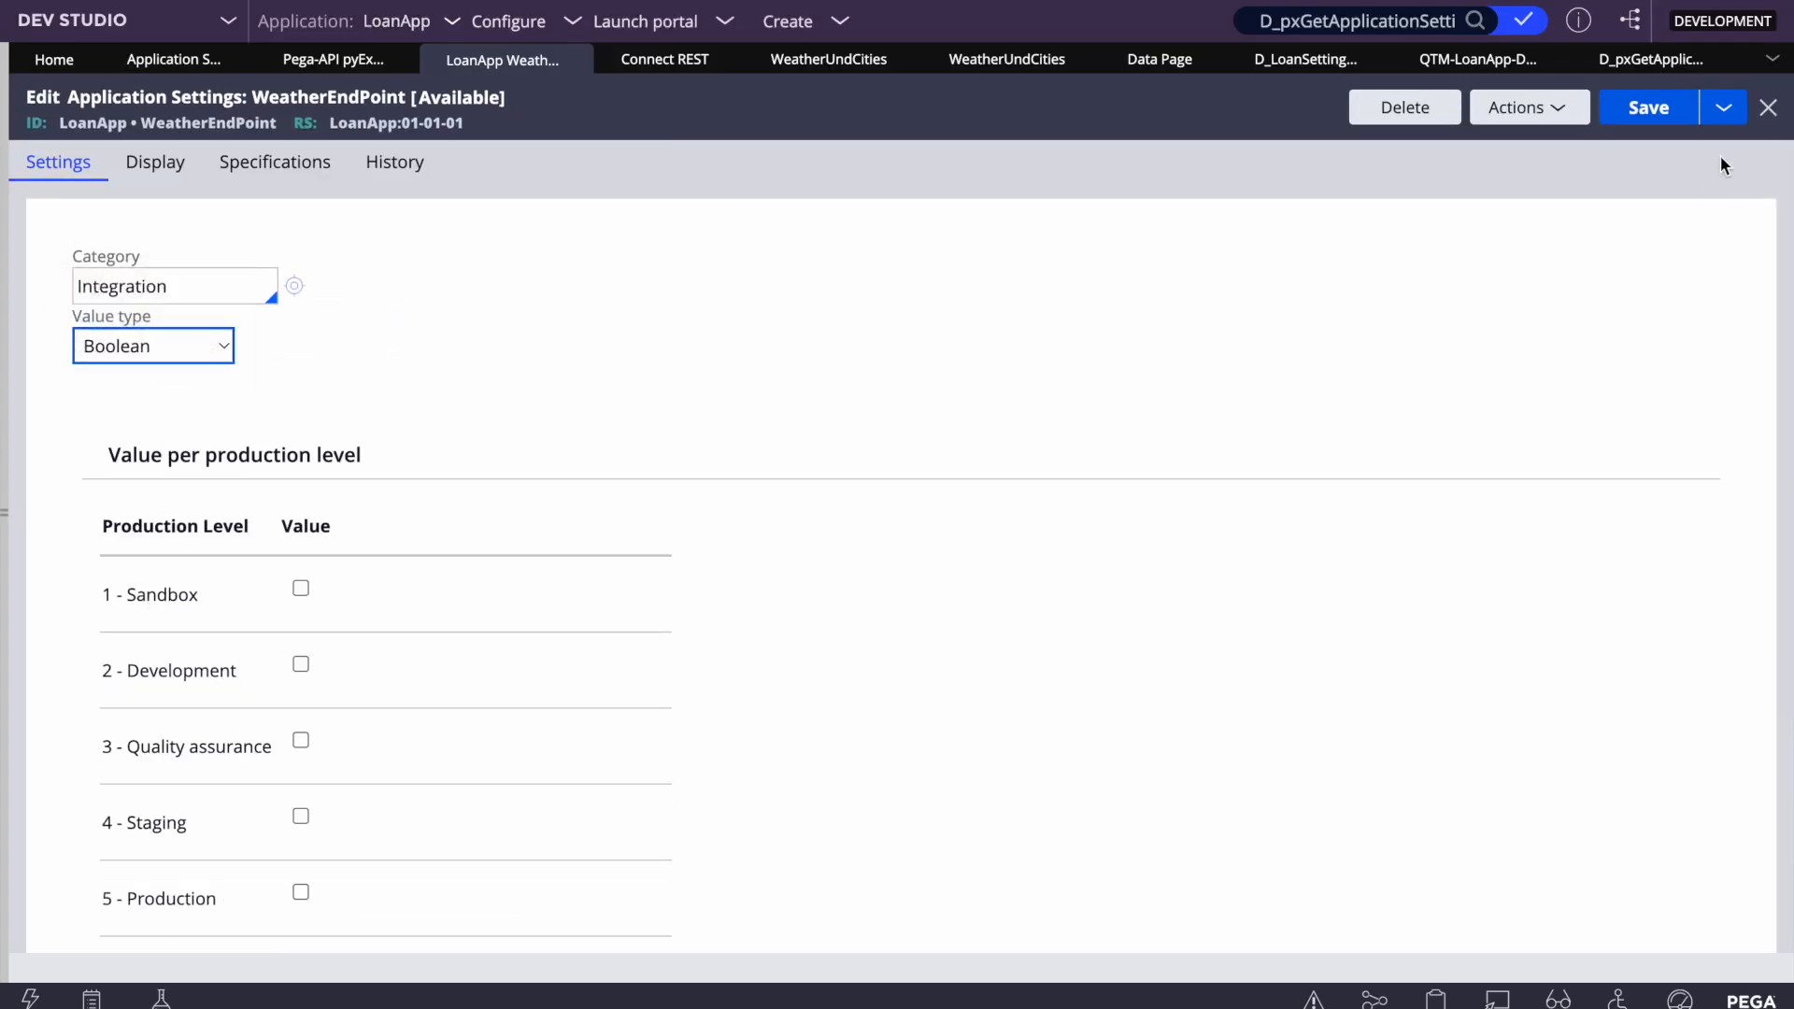
left_click(1673, 114)
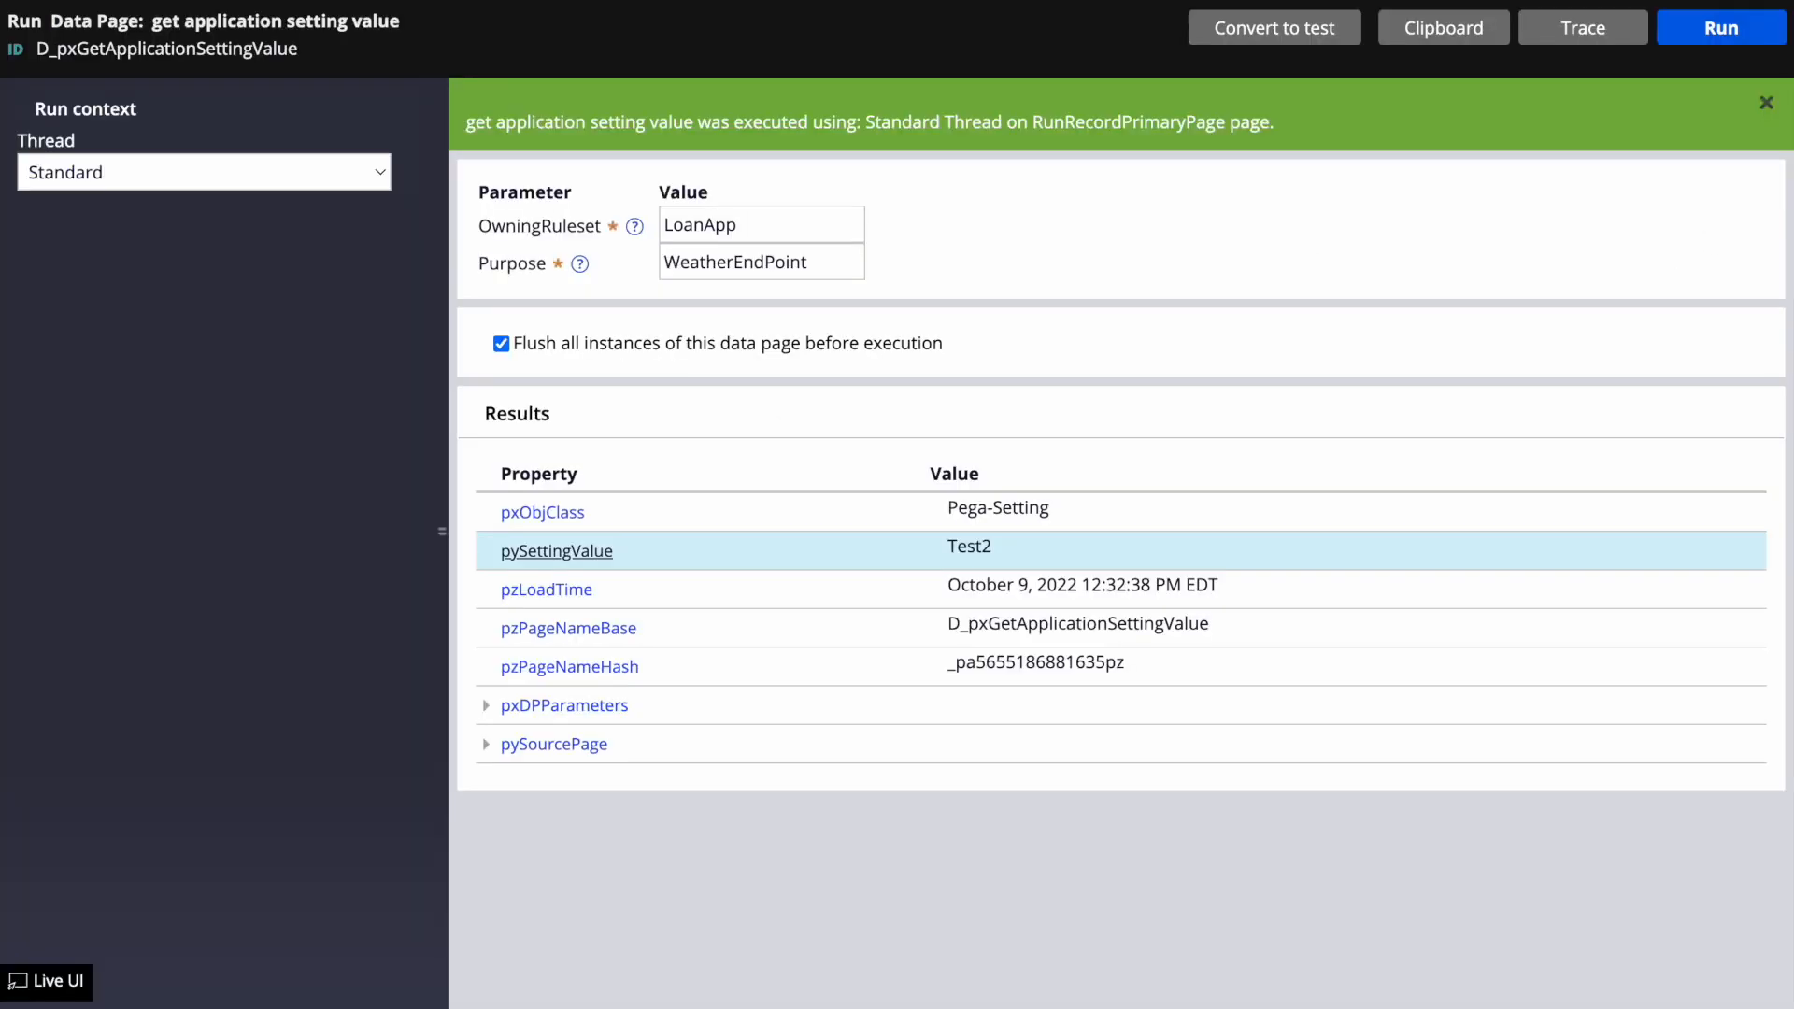
left_click(1722, 27)
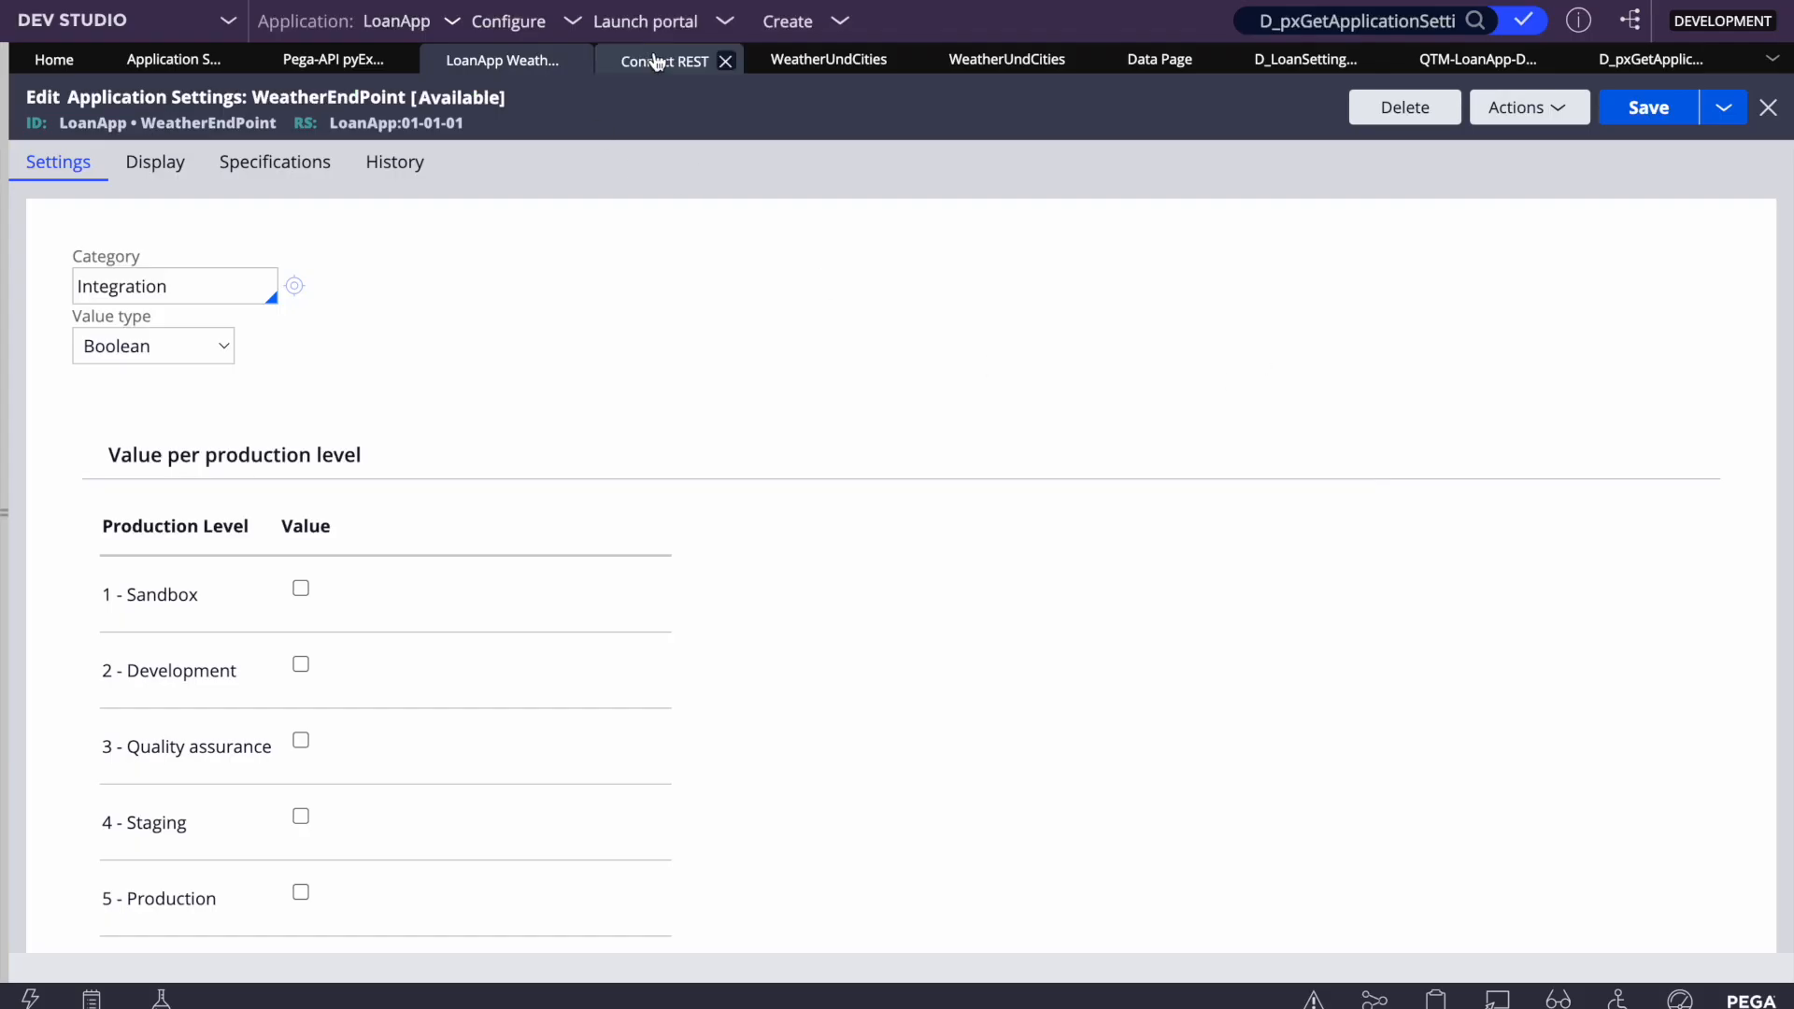
Bring up the Connect REST instances, switch to PowerPoint and review the slide's agenda items on usage, supported value types, and create and apply
left_click(657, 62)
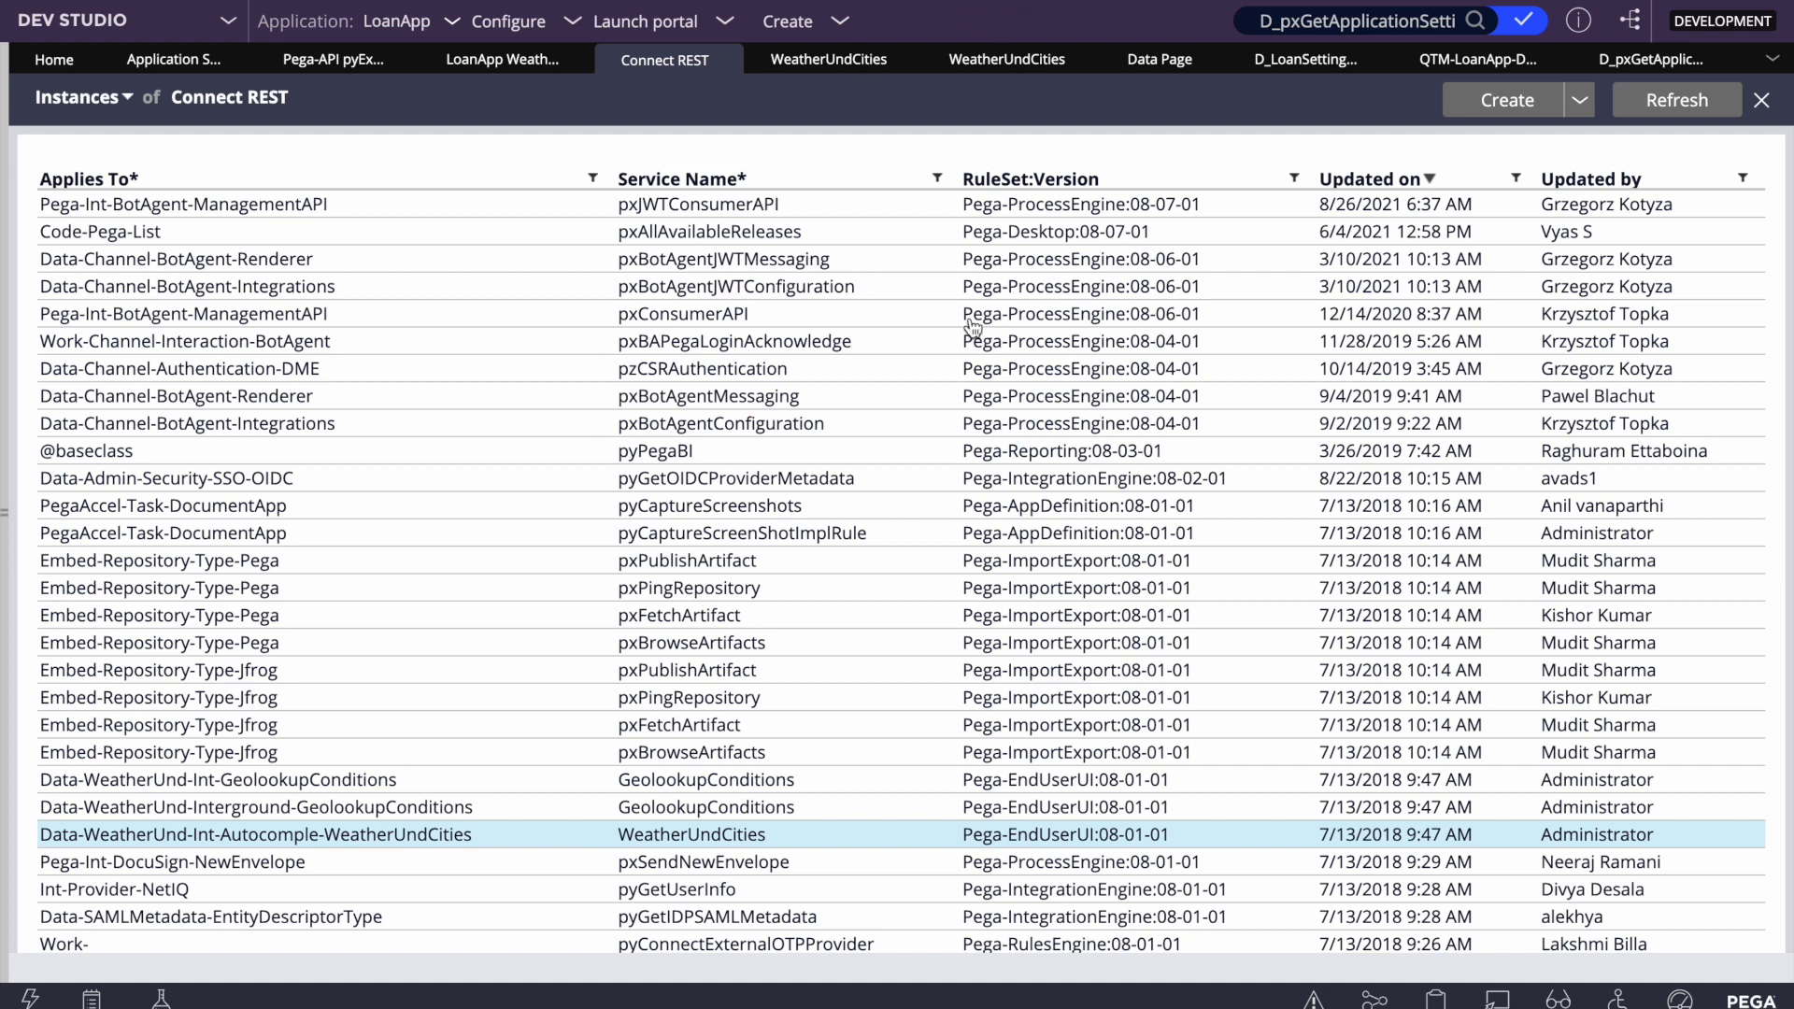
key("F4")
left_click(1030, 977)
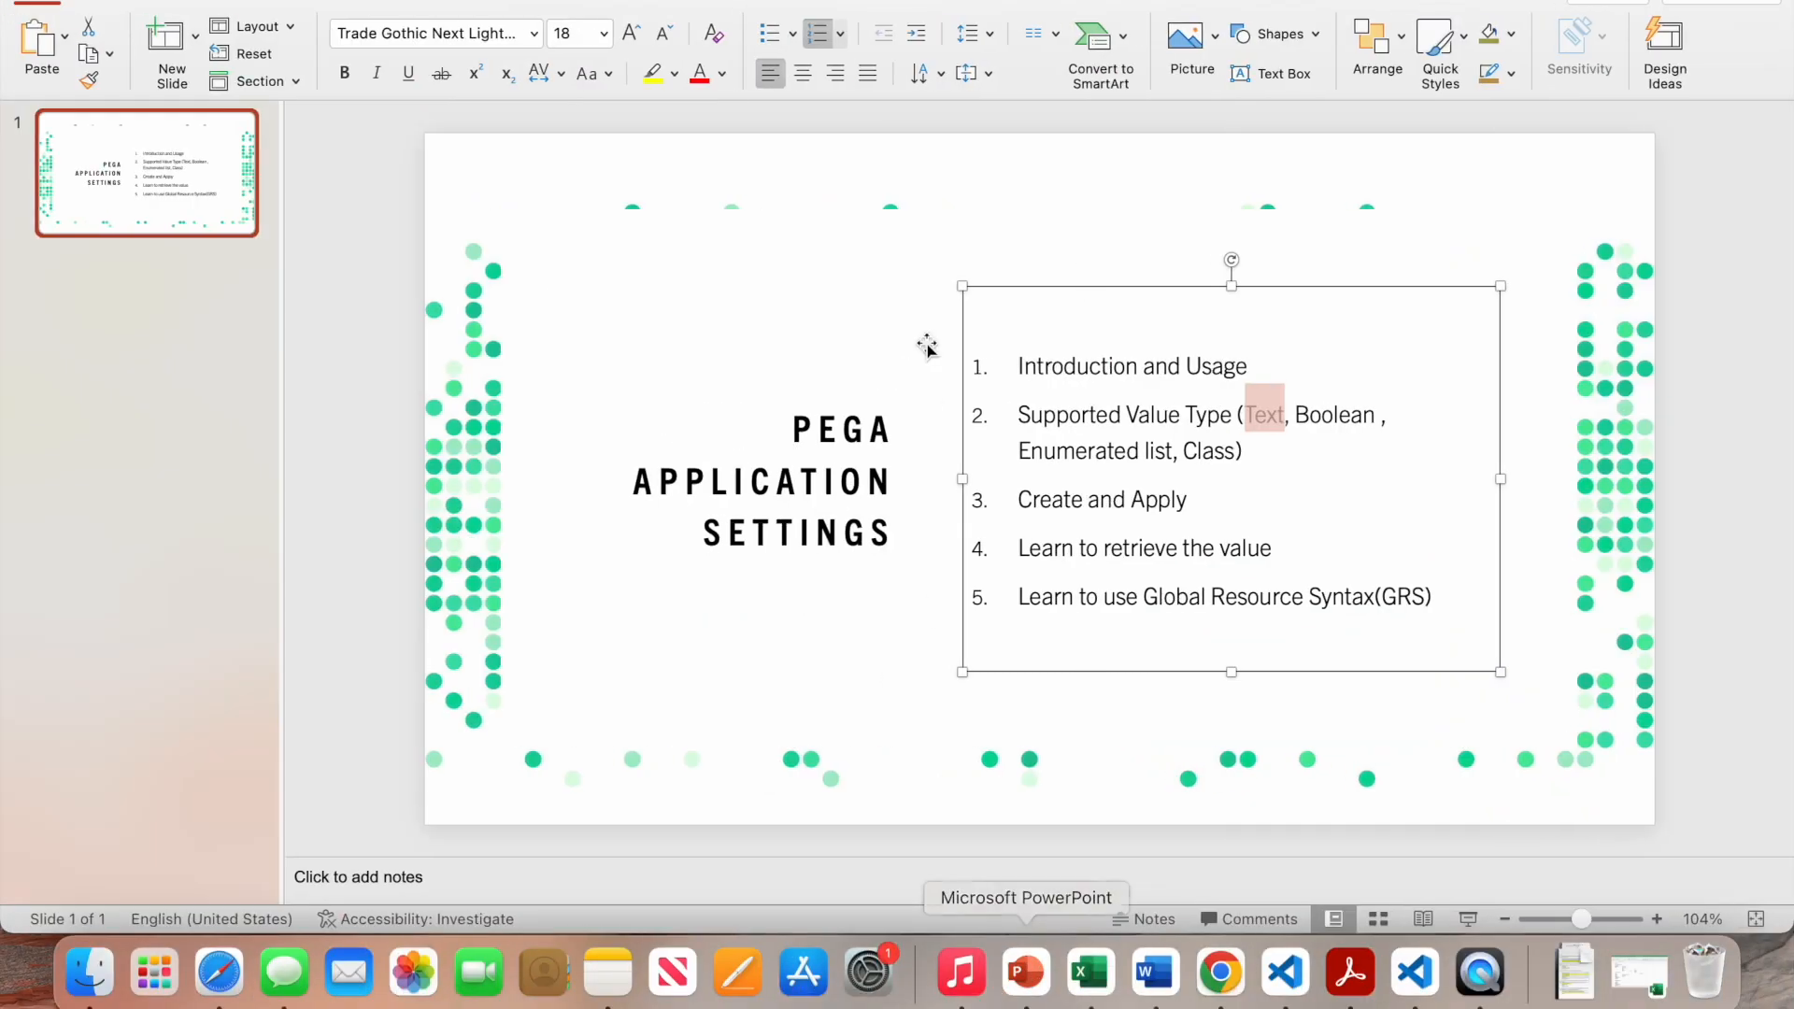
triple_click(1112, 365)
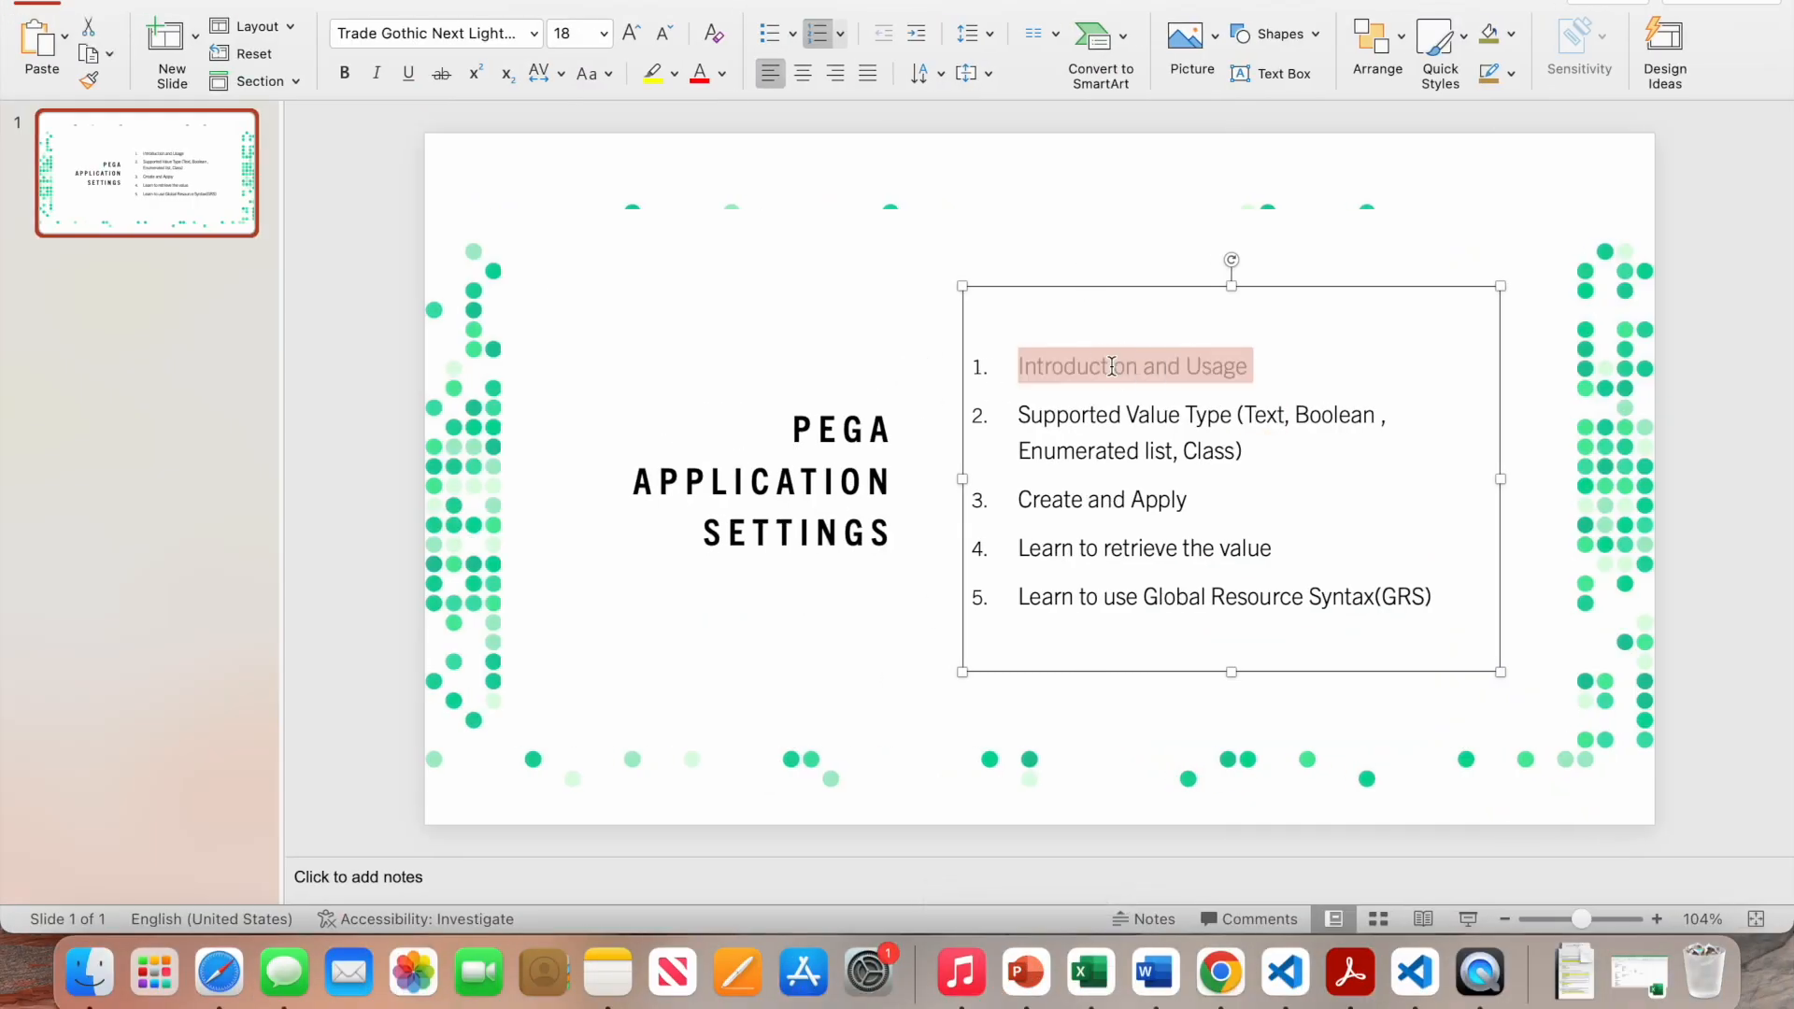
double_click(1137, 416)
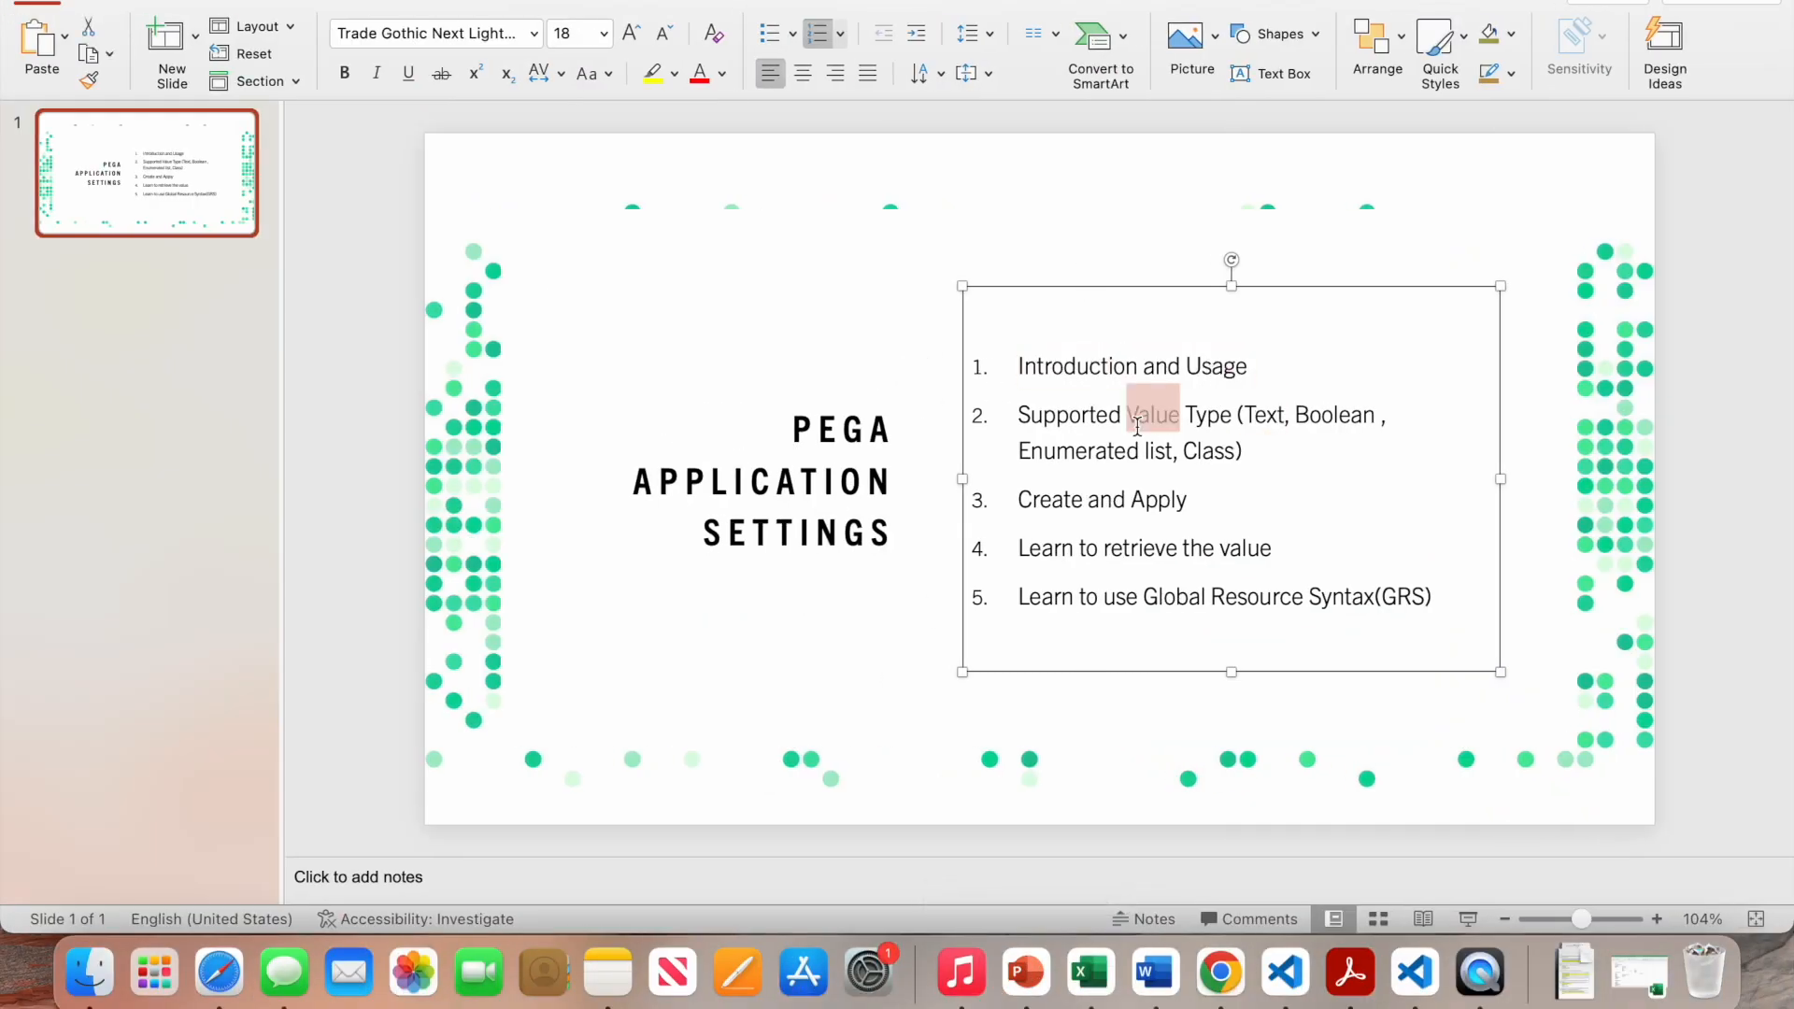
triple_click(1084, 491)
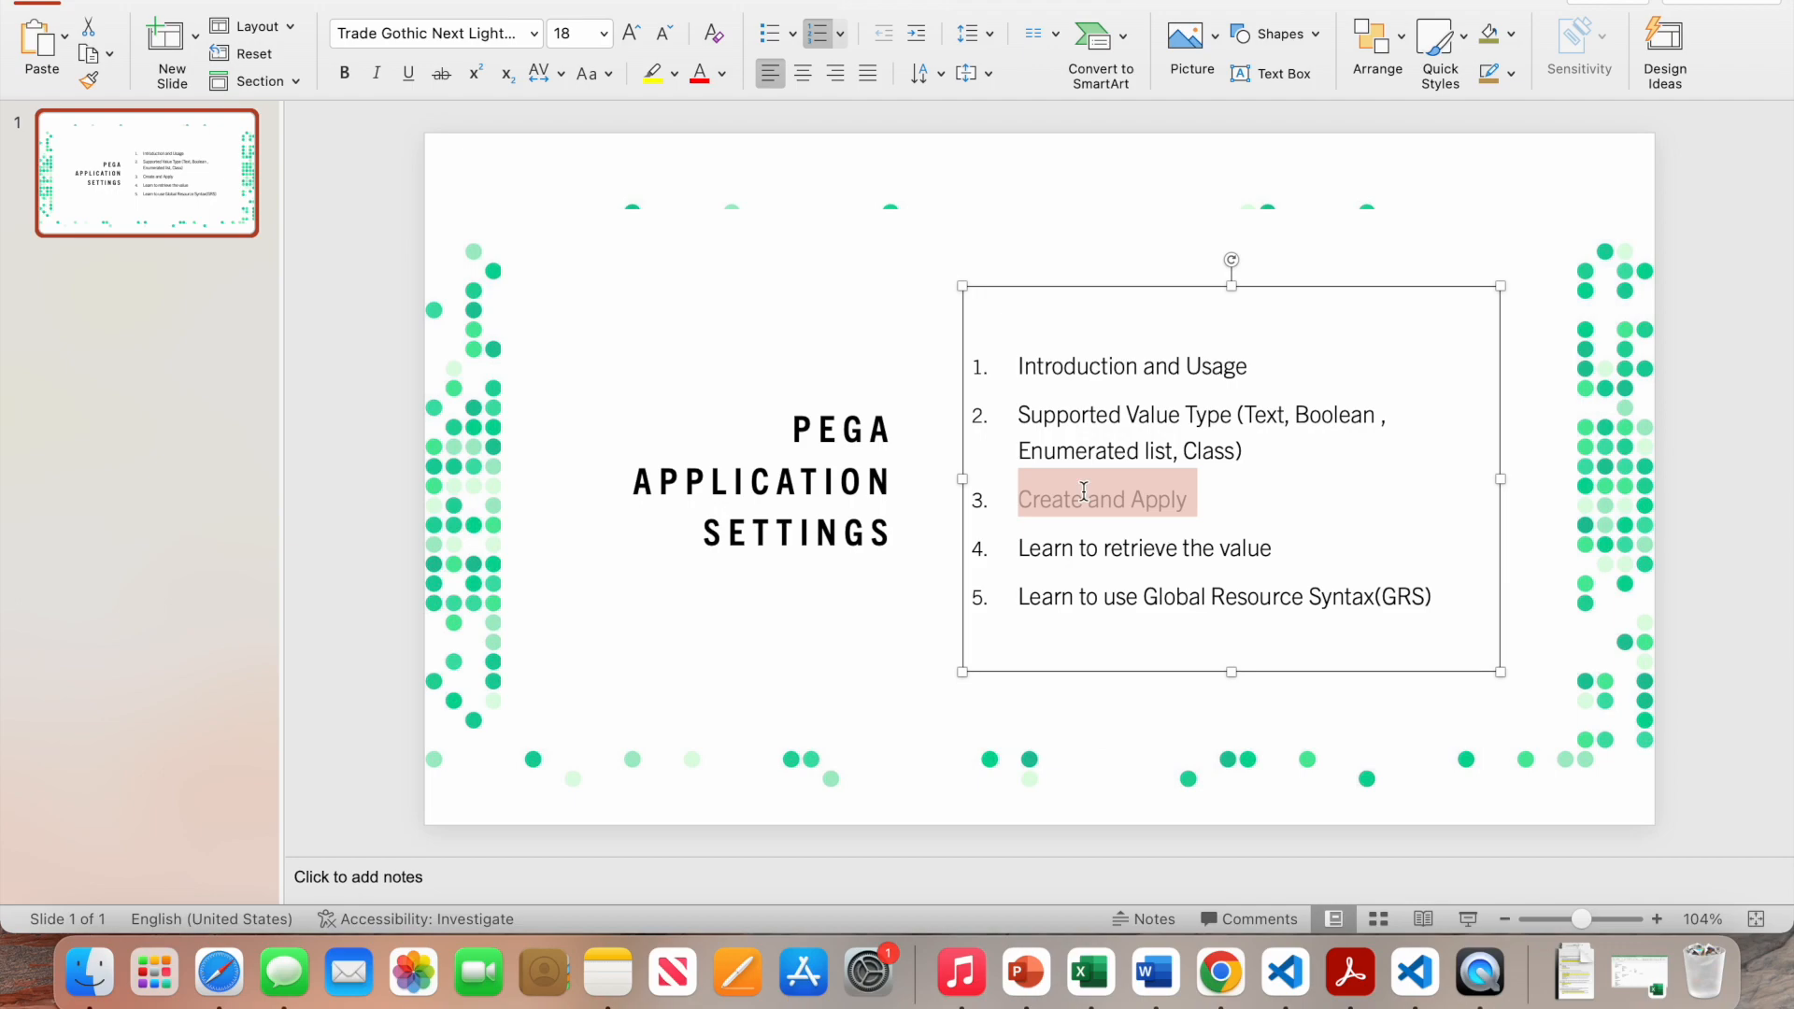
Switch to Dev Studio in Chrome and review the ID and parameters of the D_pxGetApplicationSettingValue data page
left_click(1220, 971)
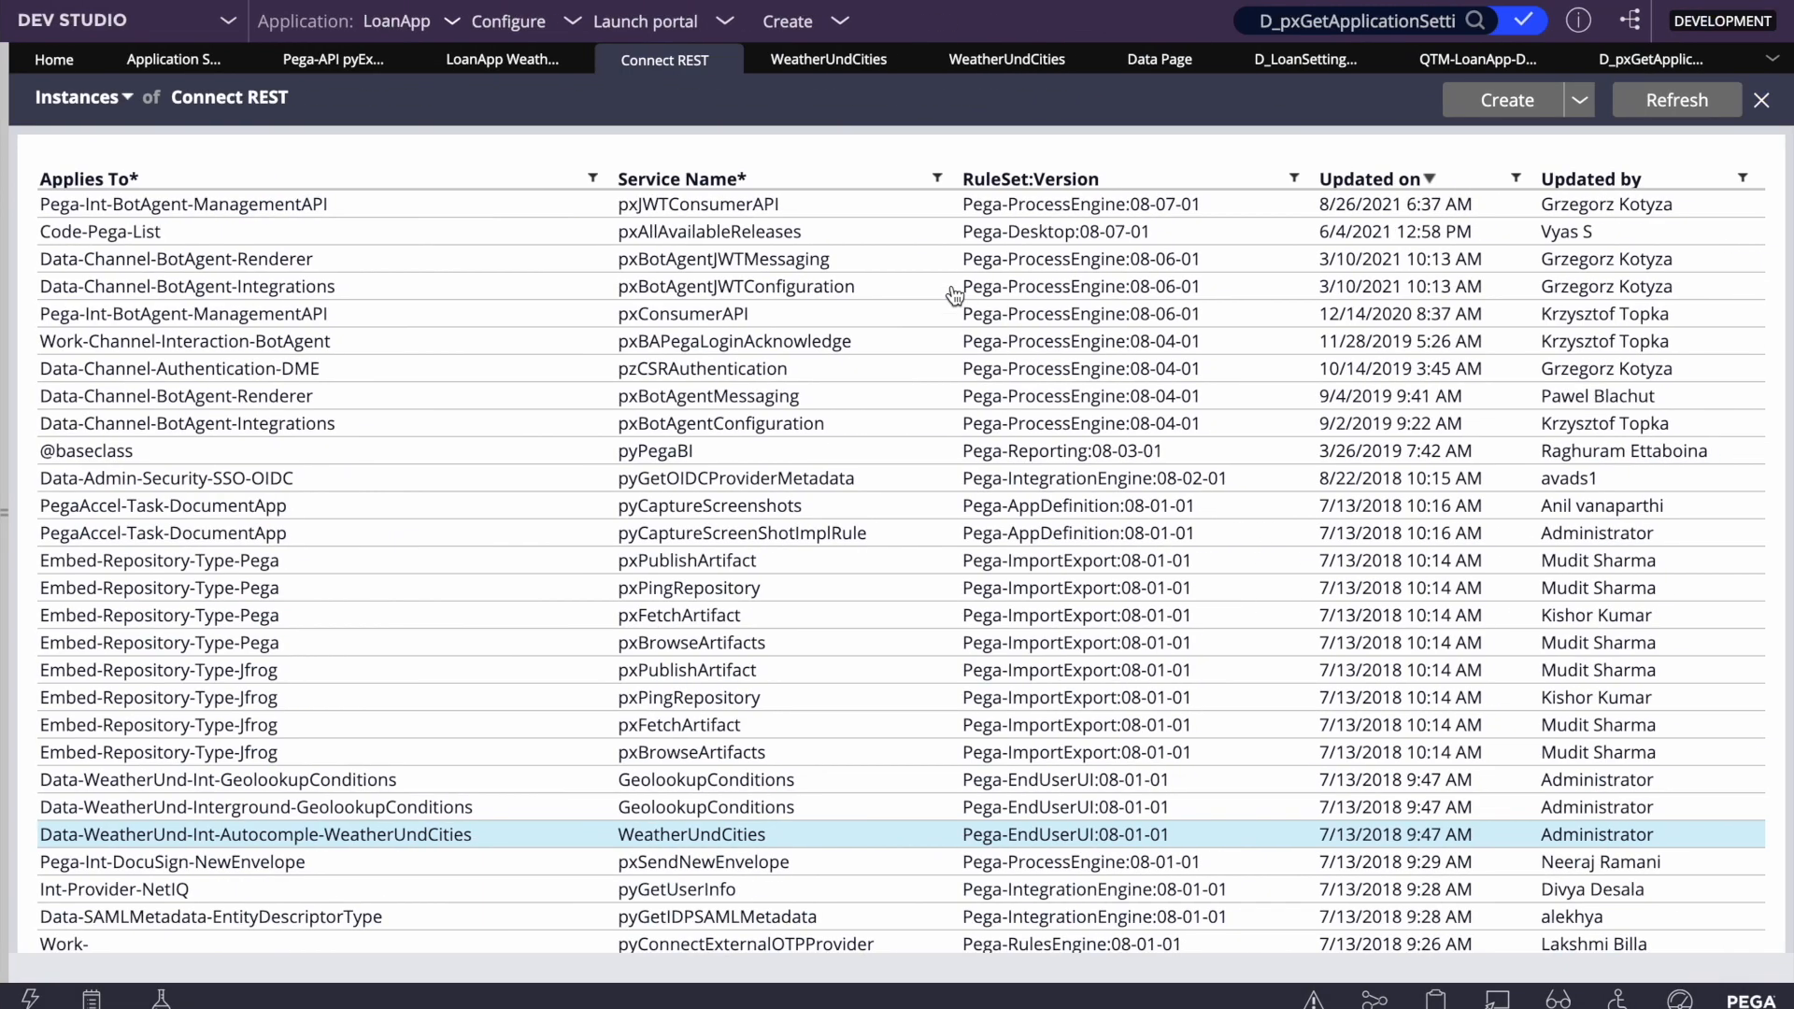
left_click(1636, 58)
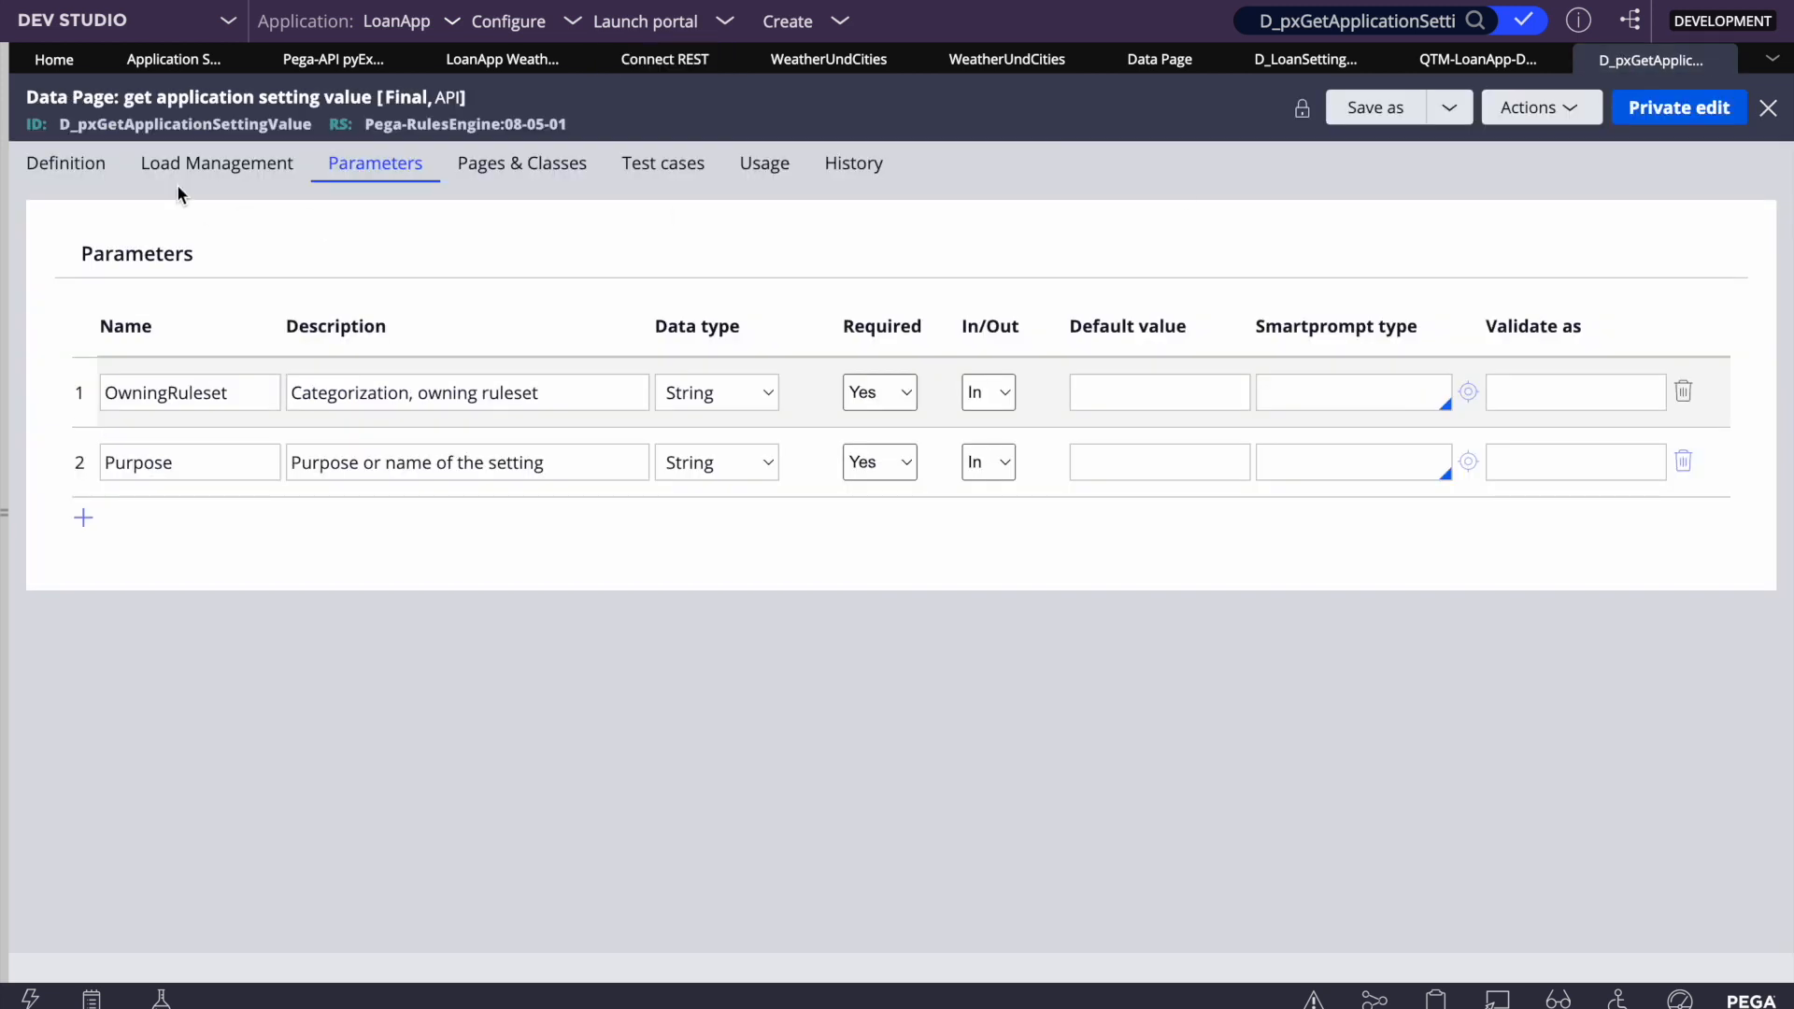
double_click(160, 126)
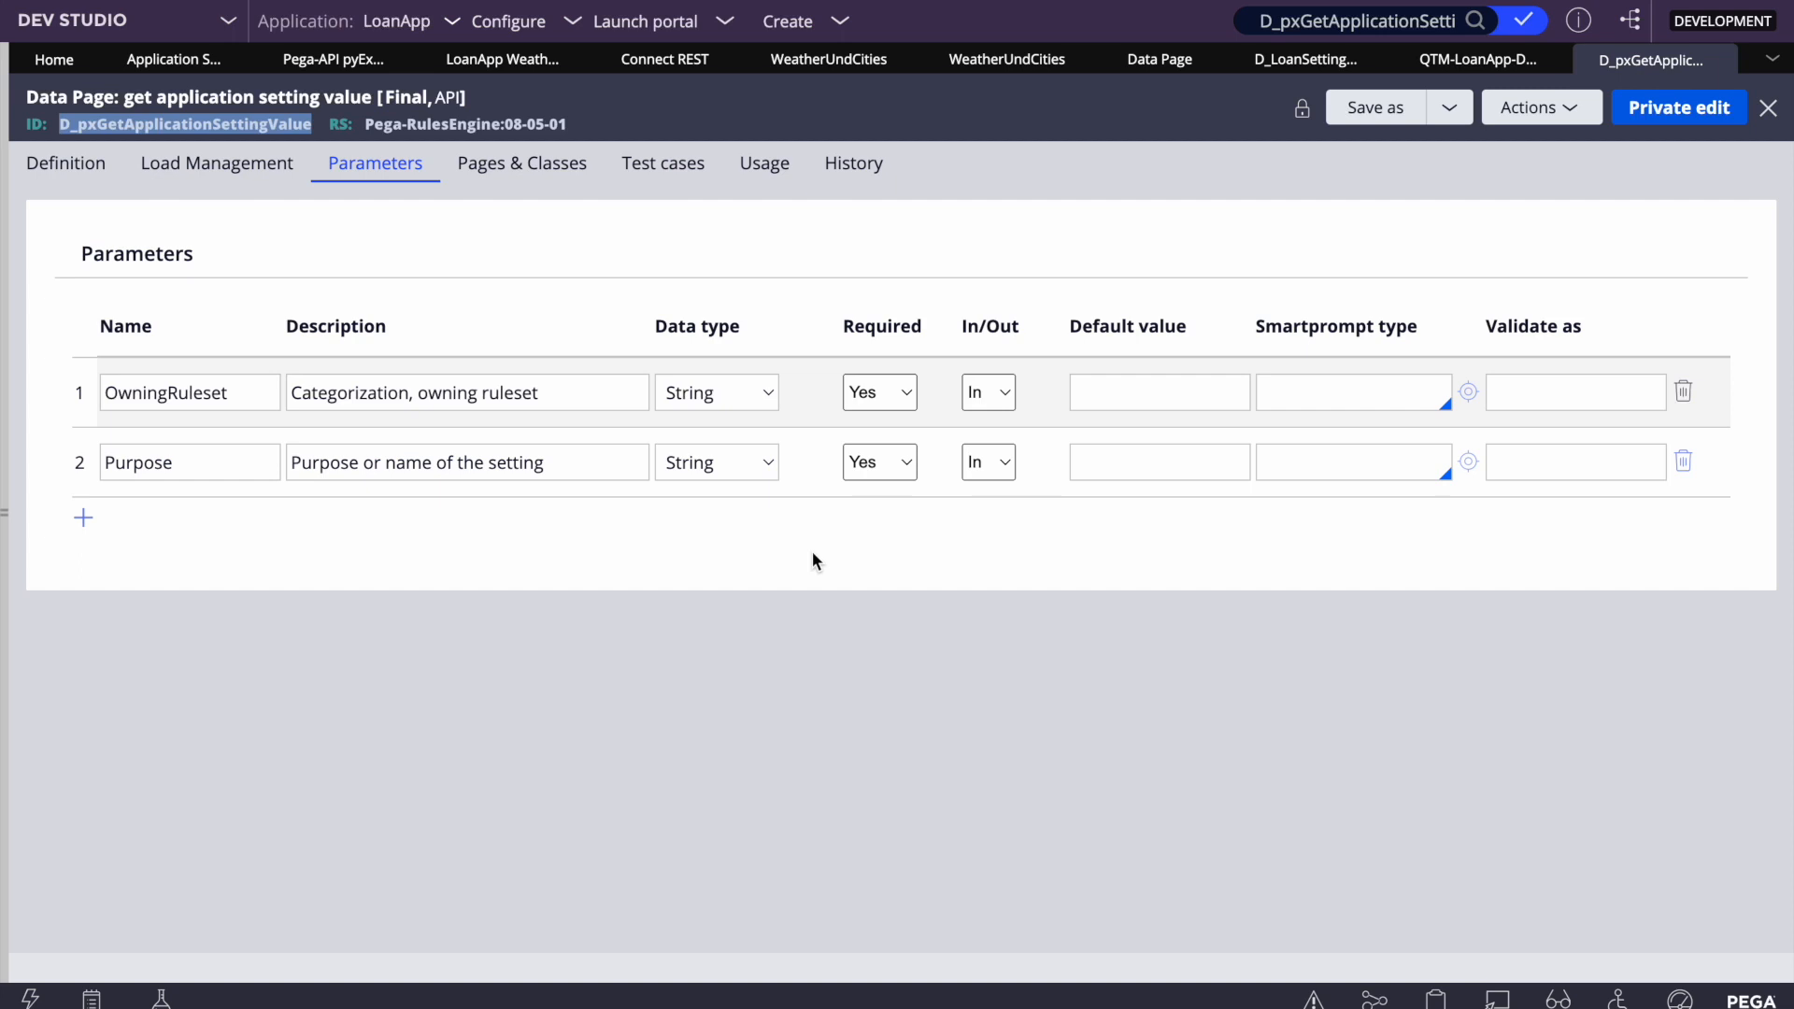
left_click(1089, 635)
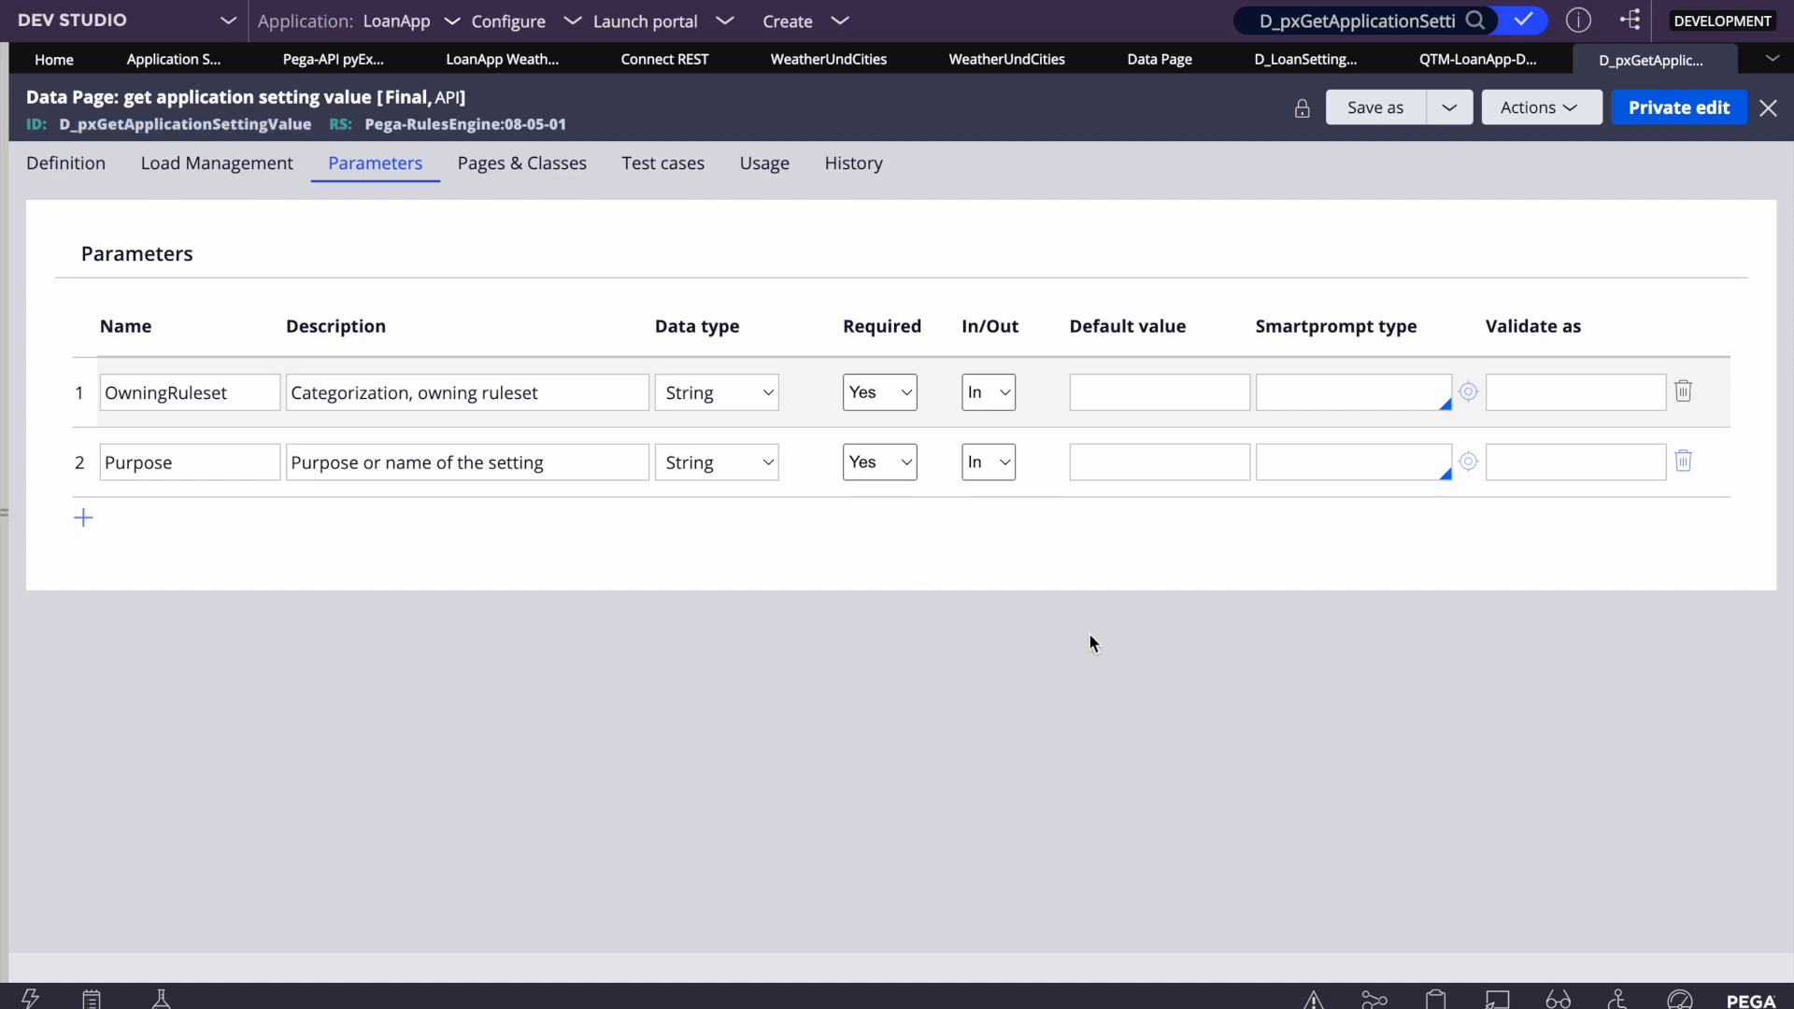
Switch to PowerPoint and examine the agenda item on using Global Resource Syntax (GRS)
key("F4")
left_click(1025, 972)
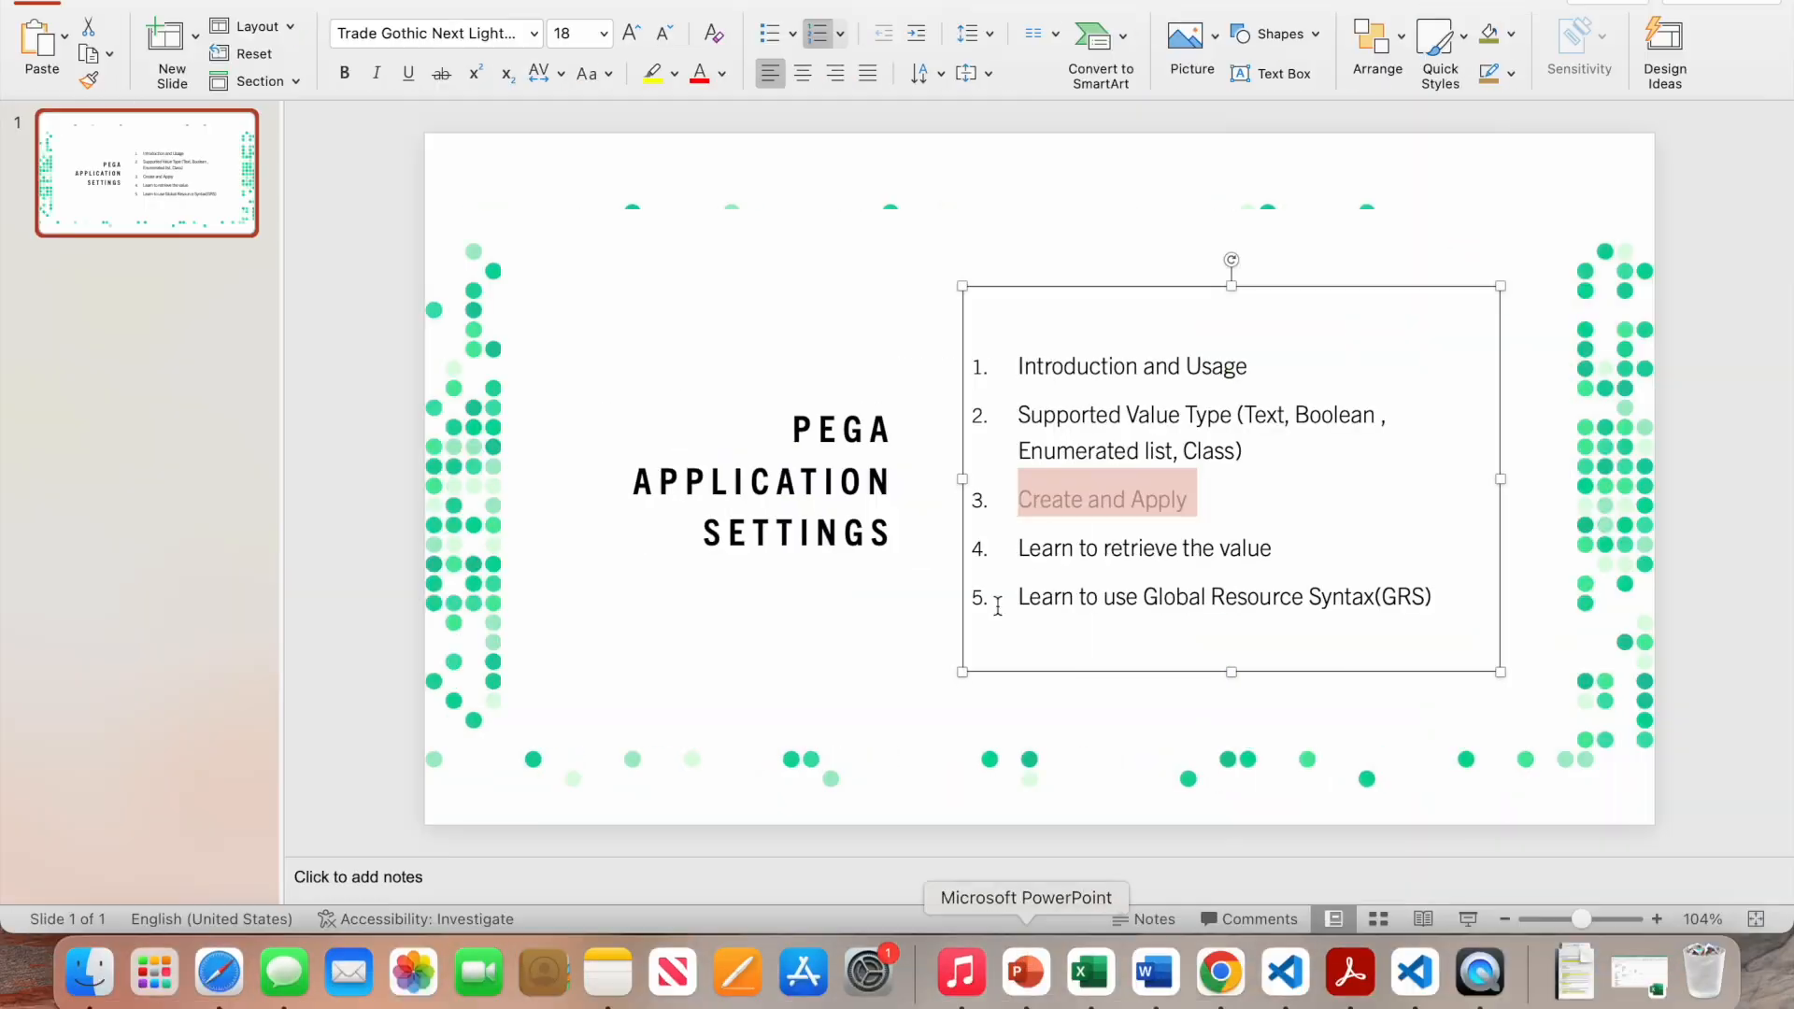
double_click(1088, 598)
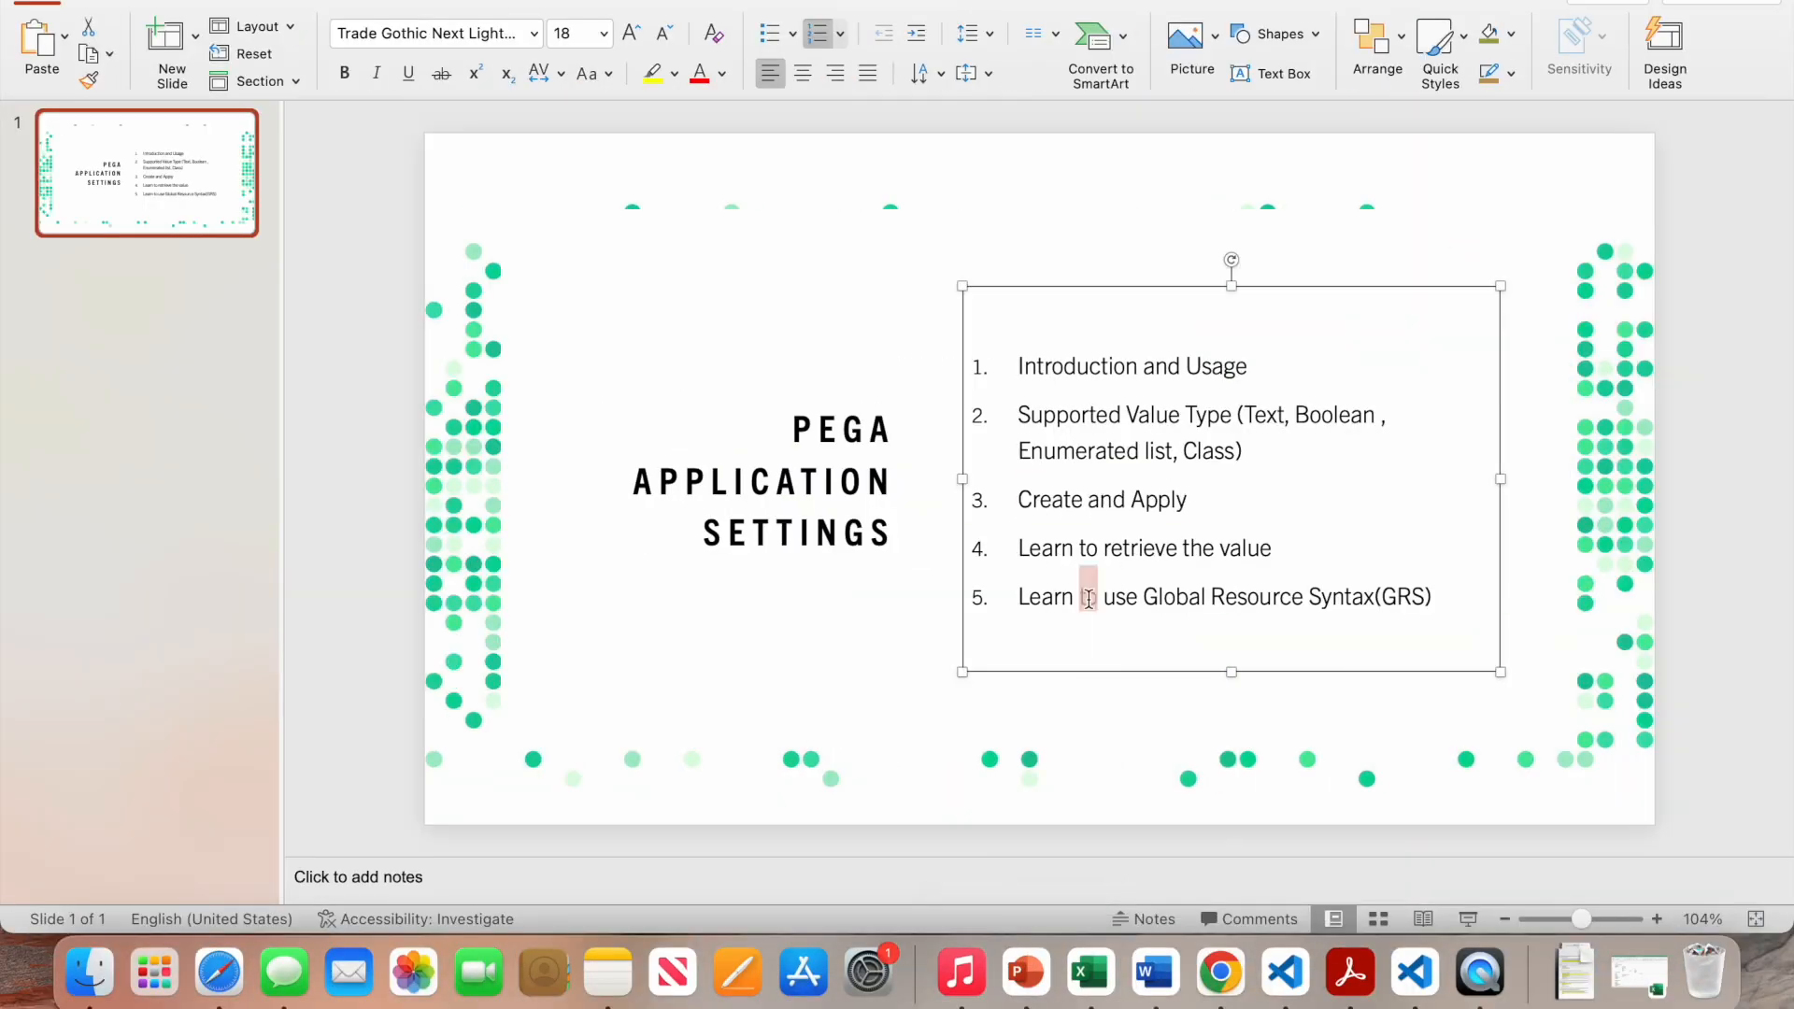
Return to Dev Studio in Chrome and examine the WeatherEndPoint setting's values per production level
left_click(1224, 973)
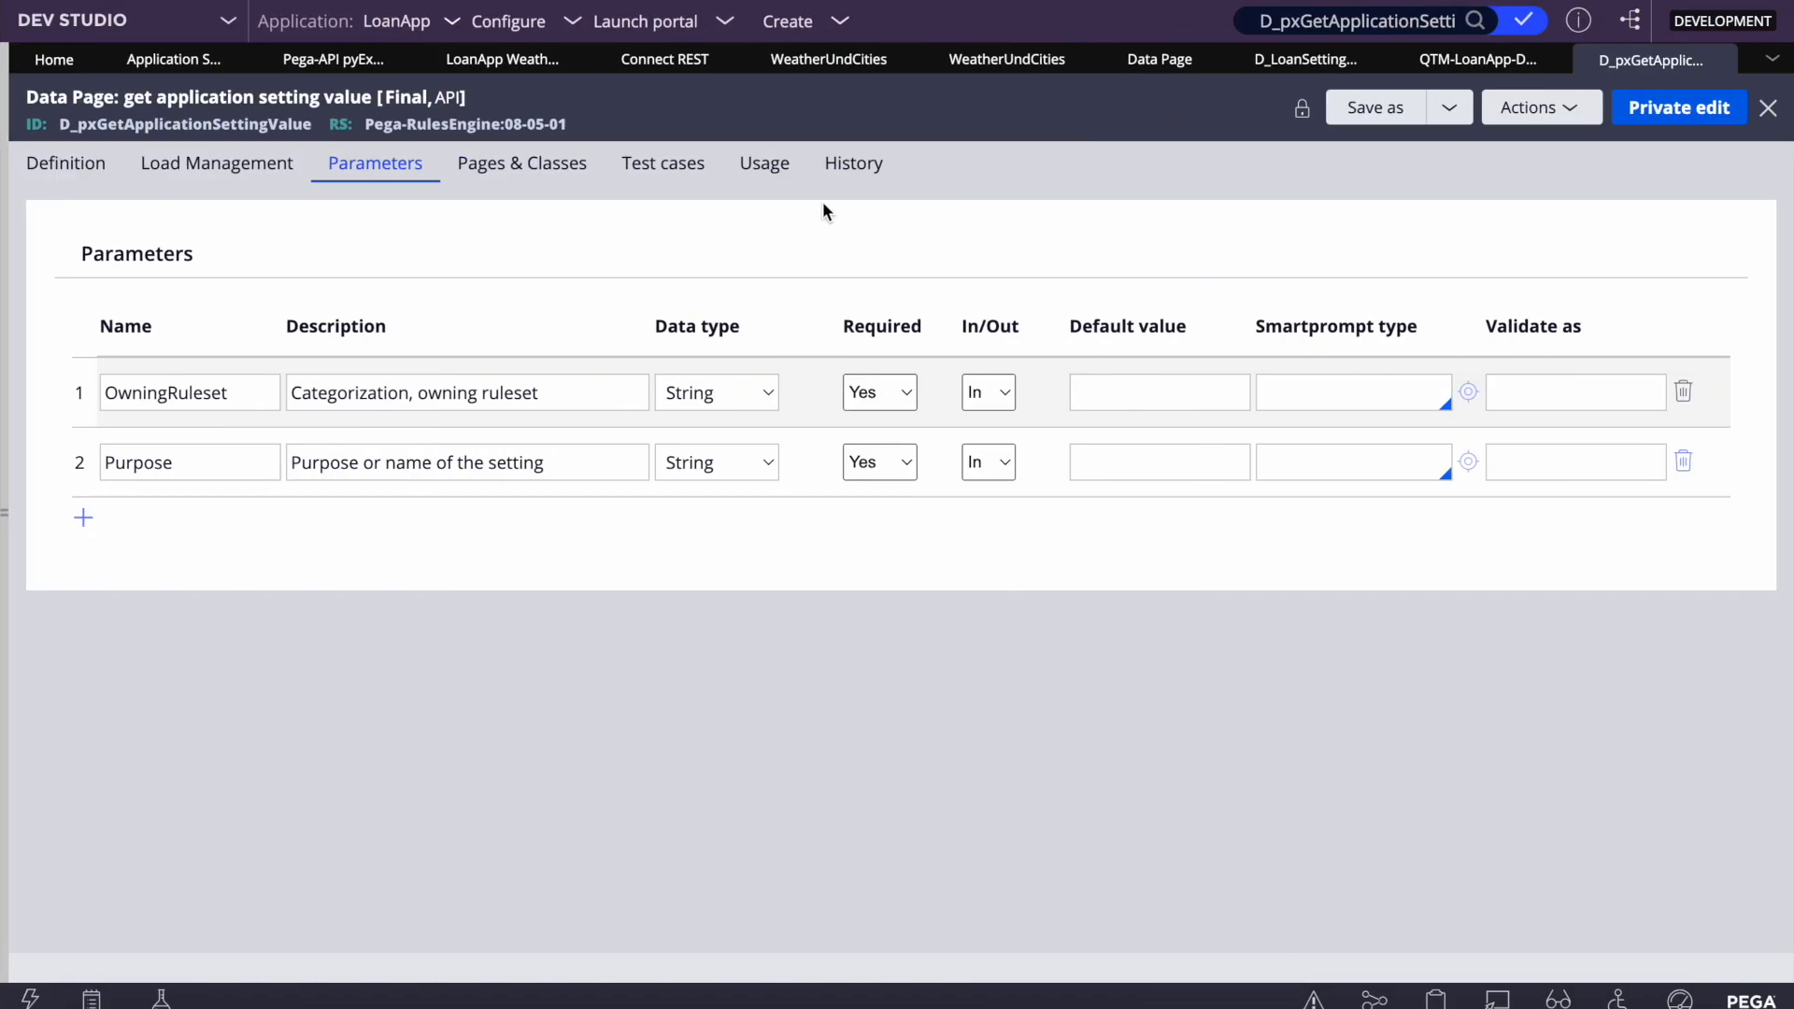
left_click(502, 59)
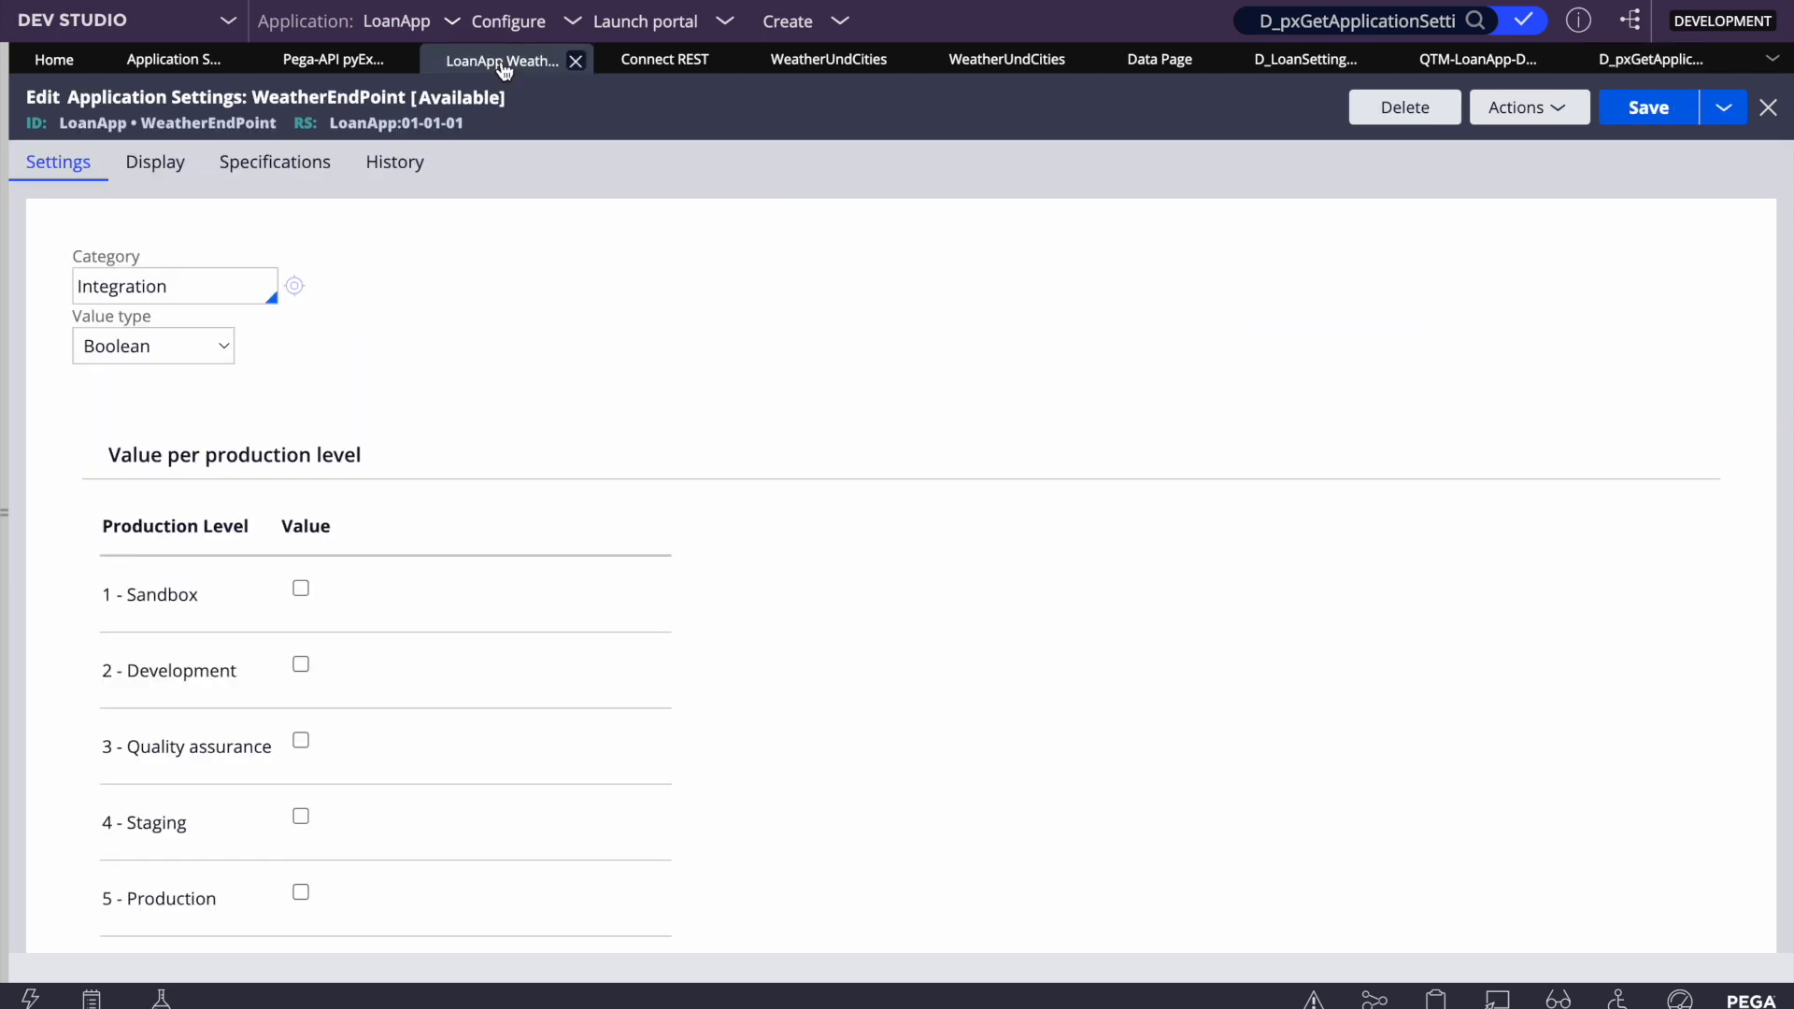
scroll(299, 645, "down", 1)
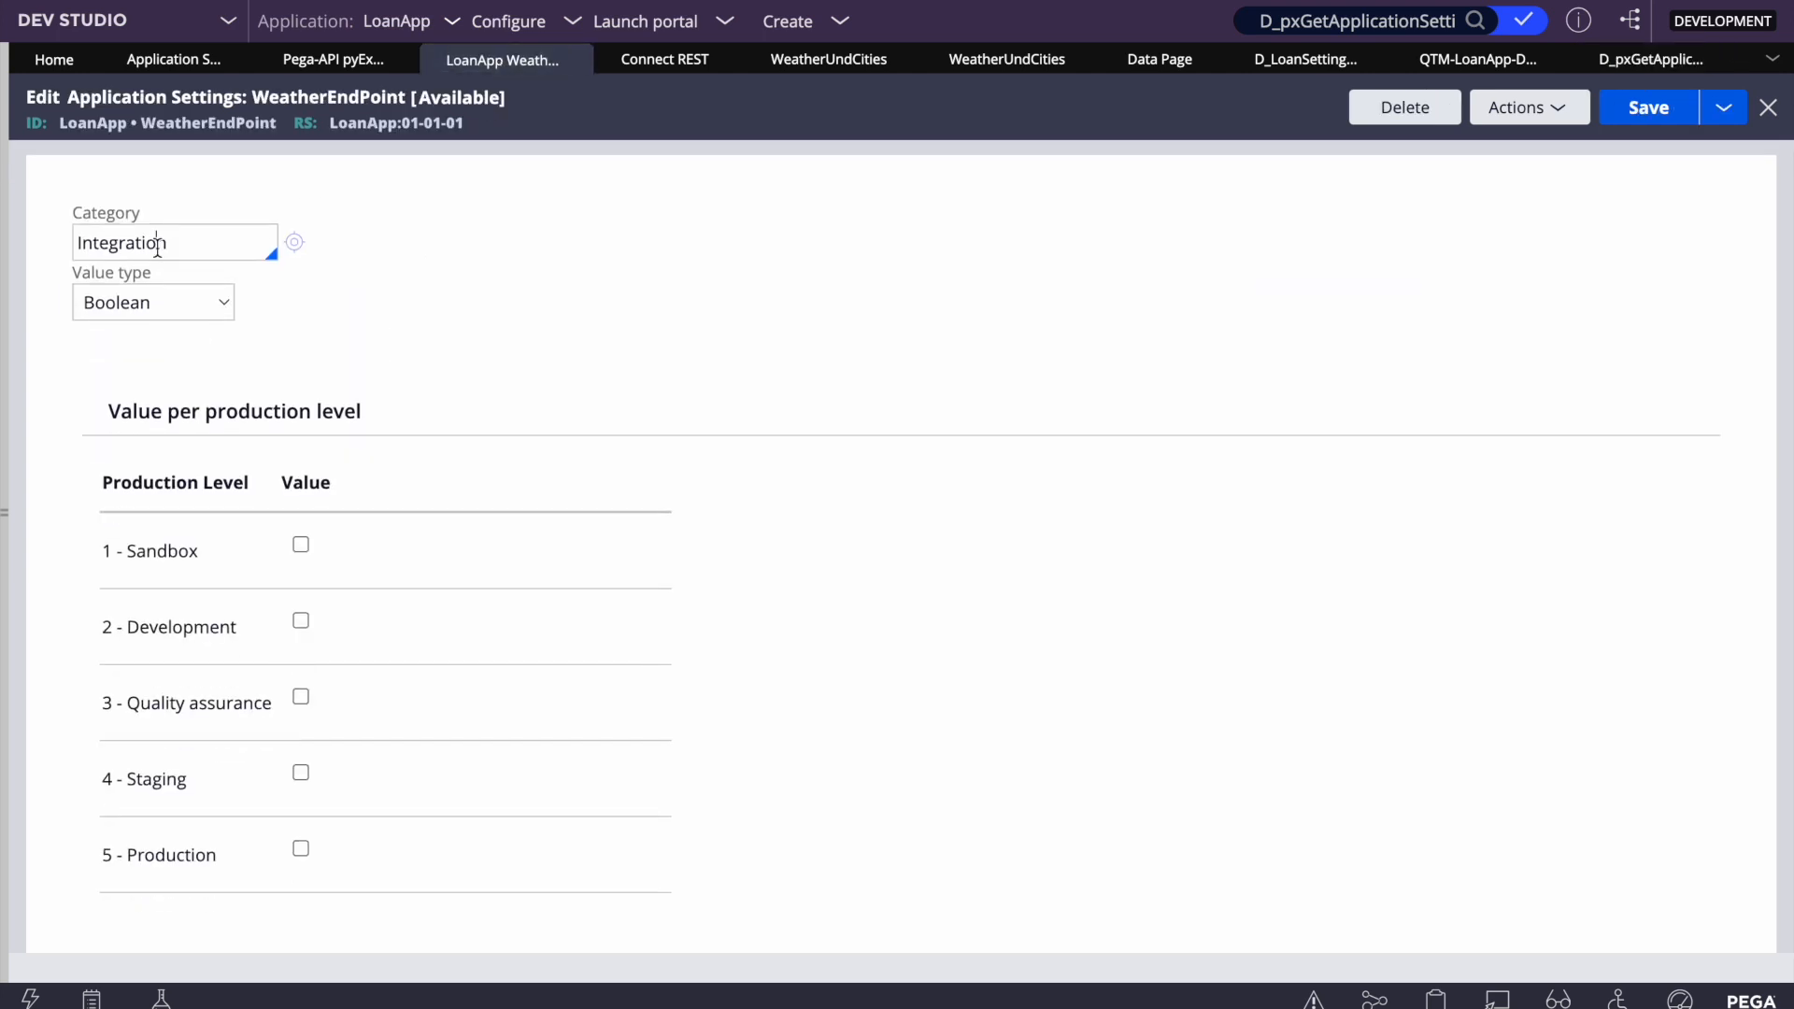
Set the WeatherEndPoint value type to String/text and enter "=" as the 5 - Production value
left_click(147, 304)
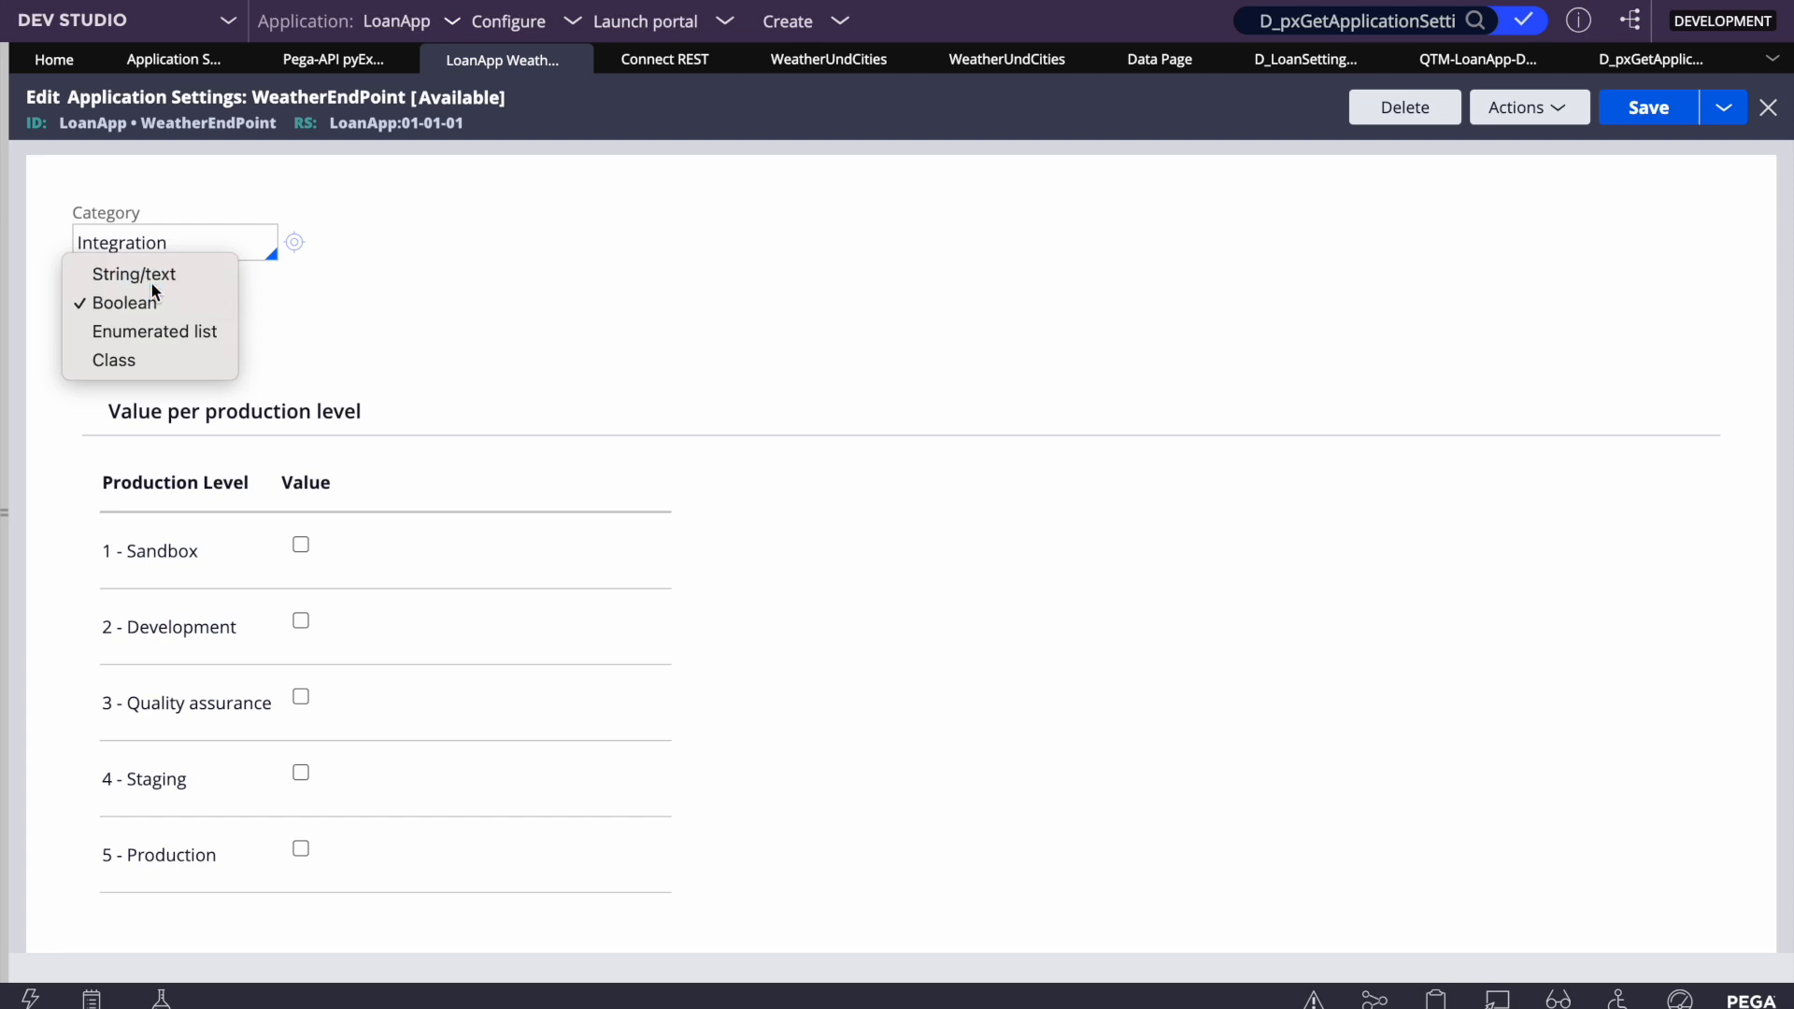
left_click(141, 269)
scroll(615, 561, "down", 1)
left_click(342, 815)
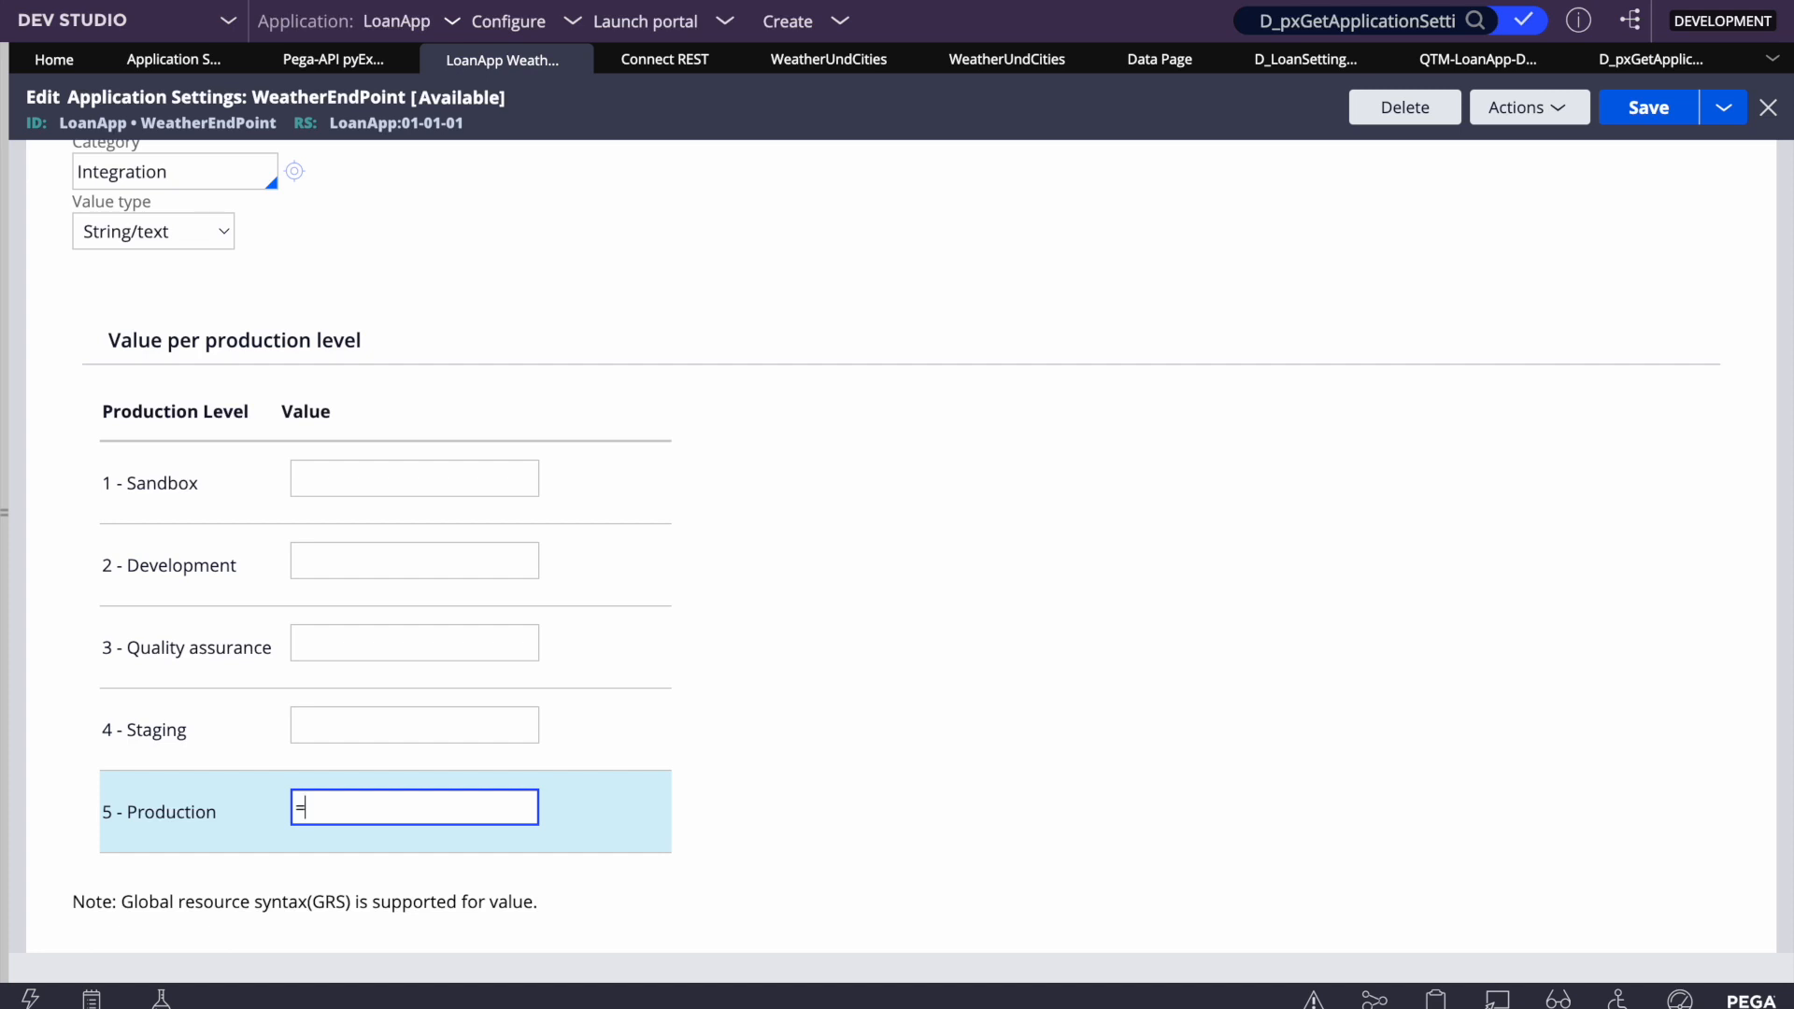
scroll(596, 439, "up", 2)
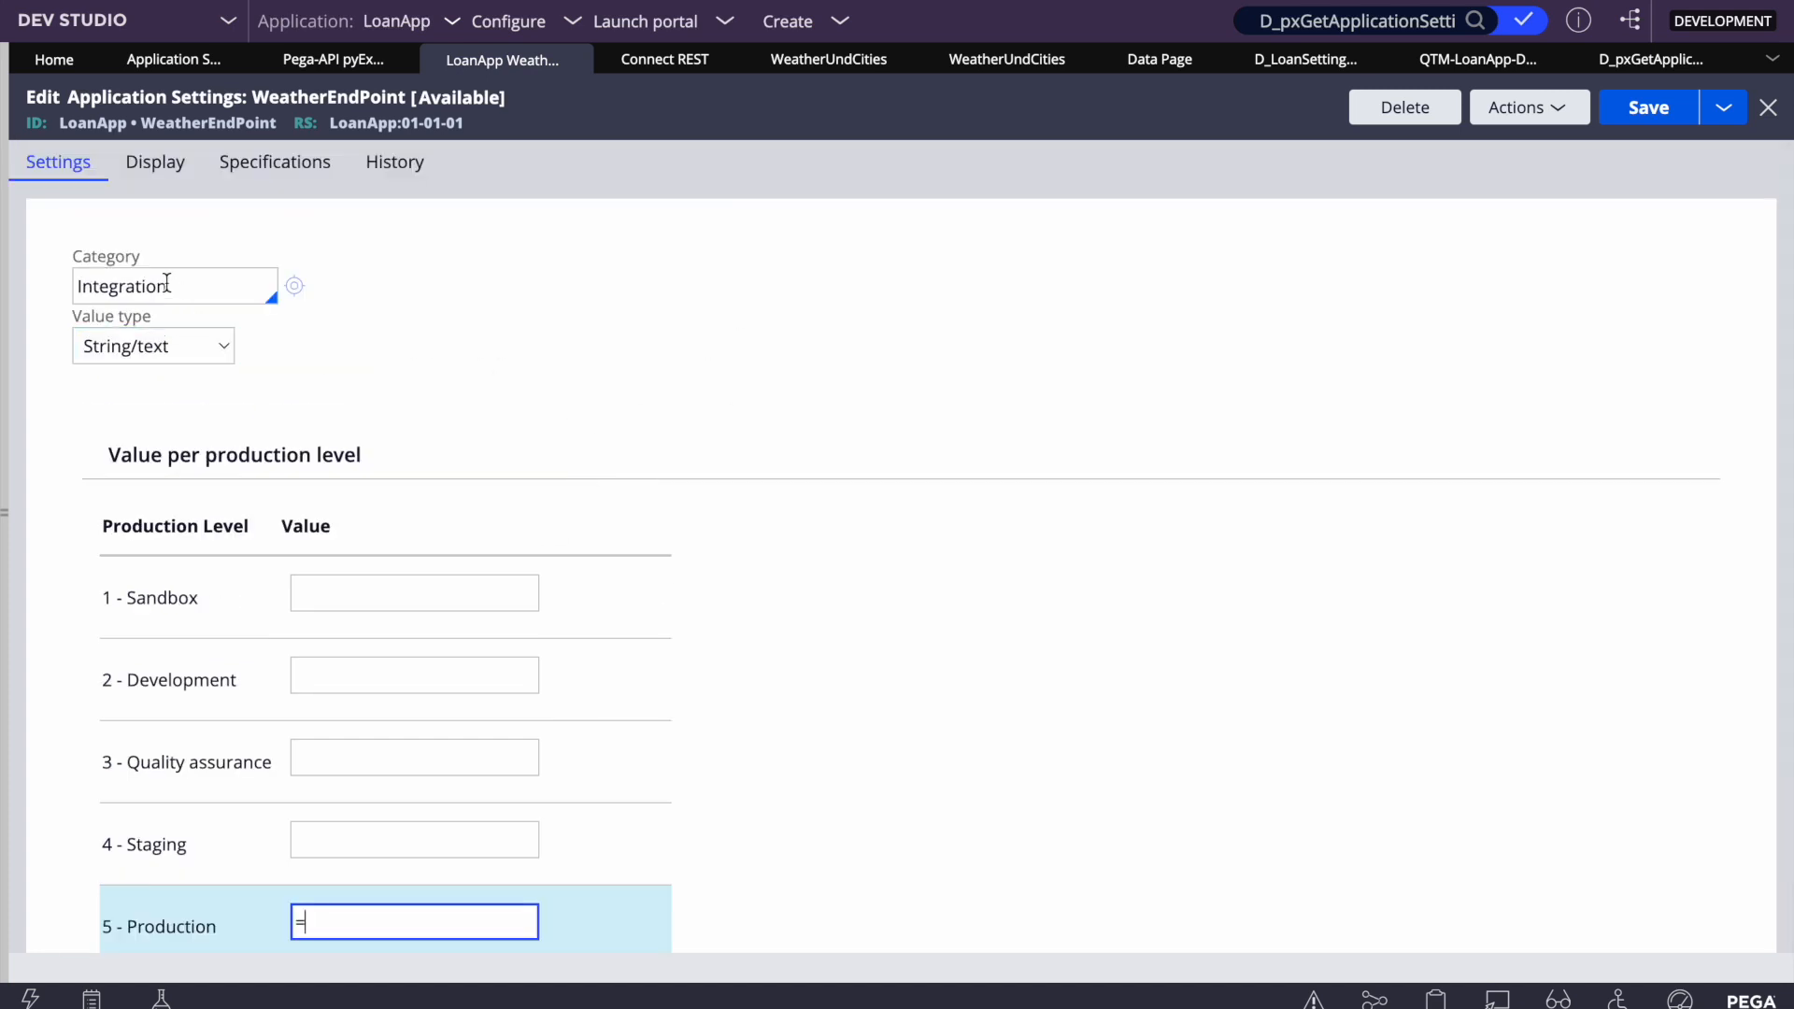
Examine the category assigned to the WeatherEndPoint setting
double_click(118, 282)
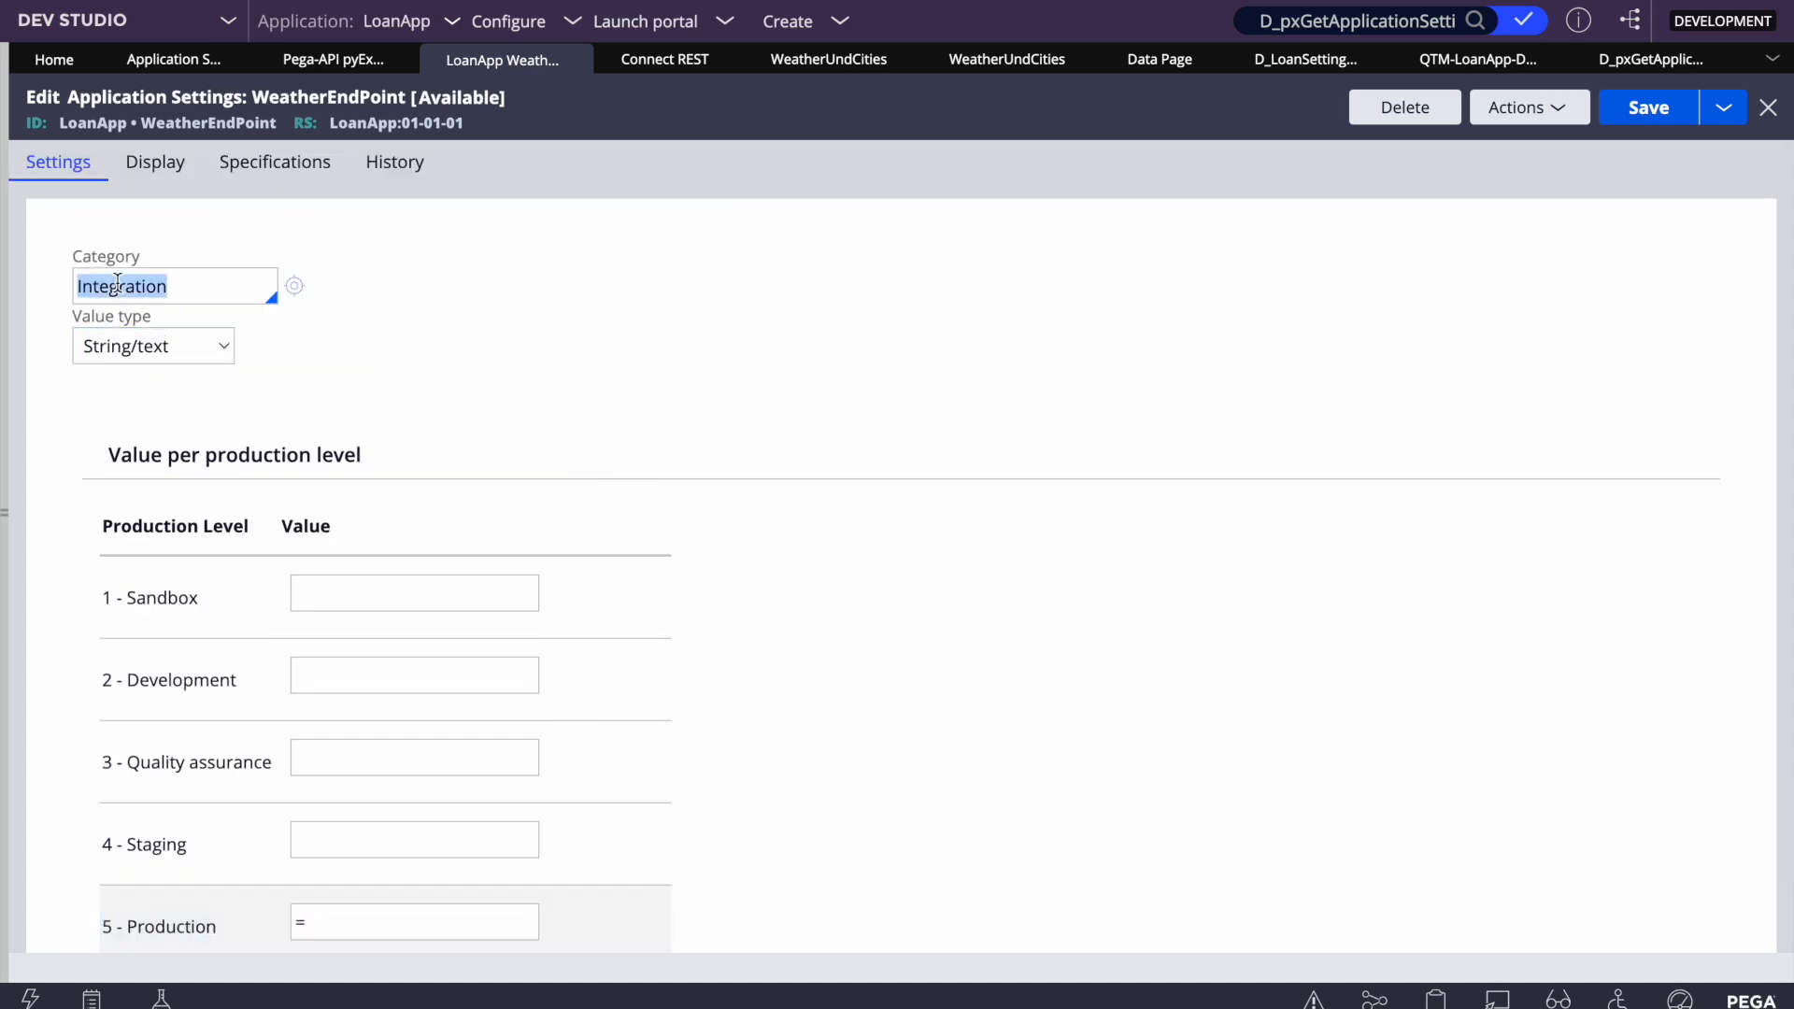
left_click(590, 364)
double_click(127, 281)
left_click(737, 329)
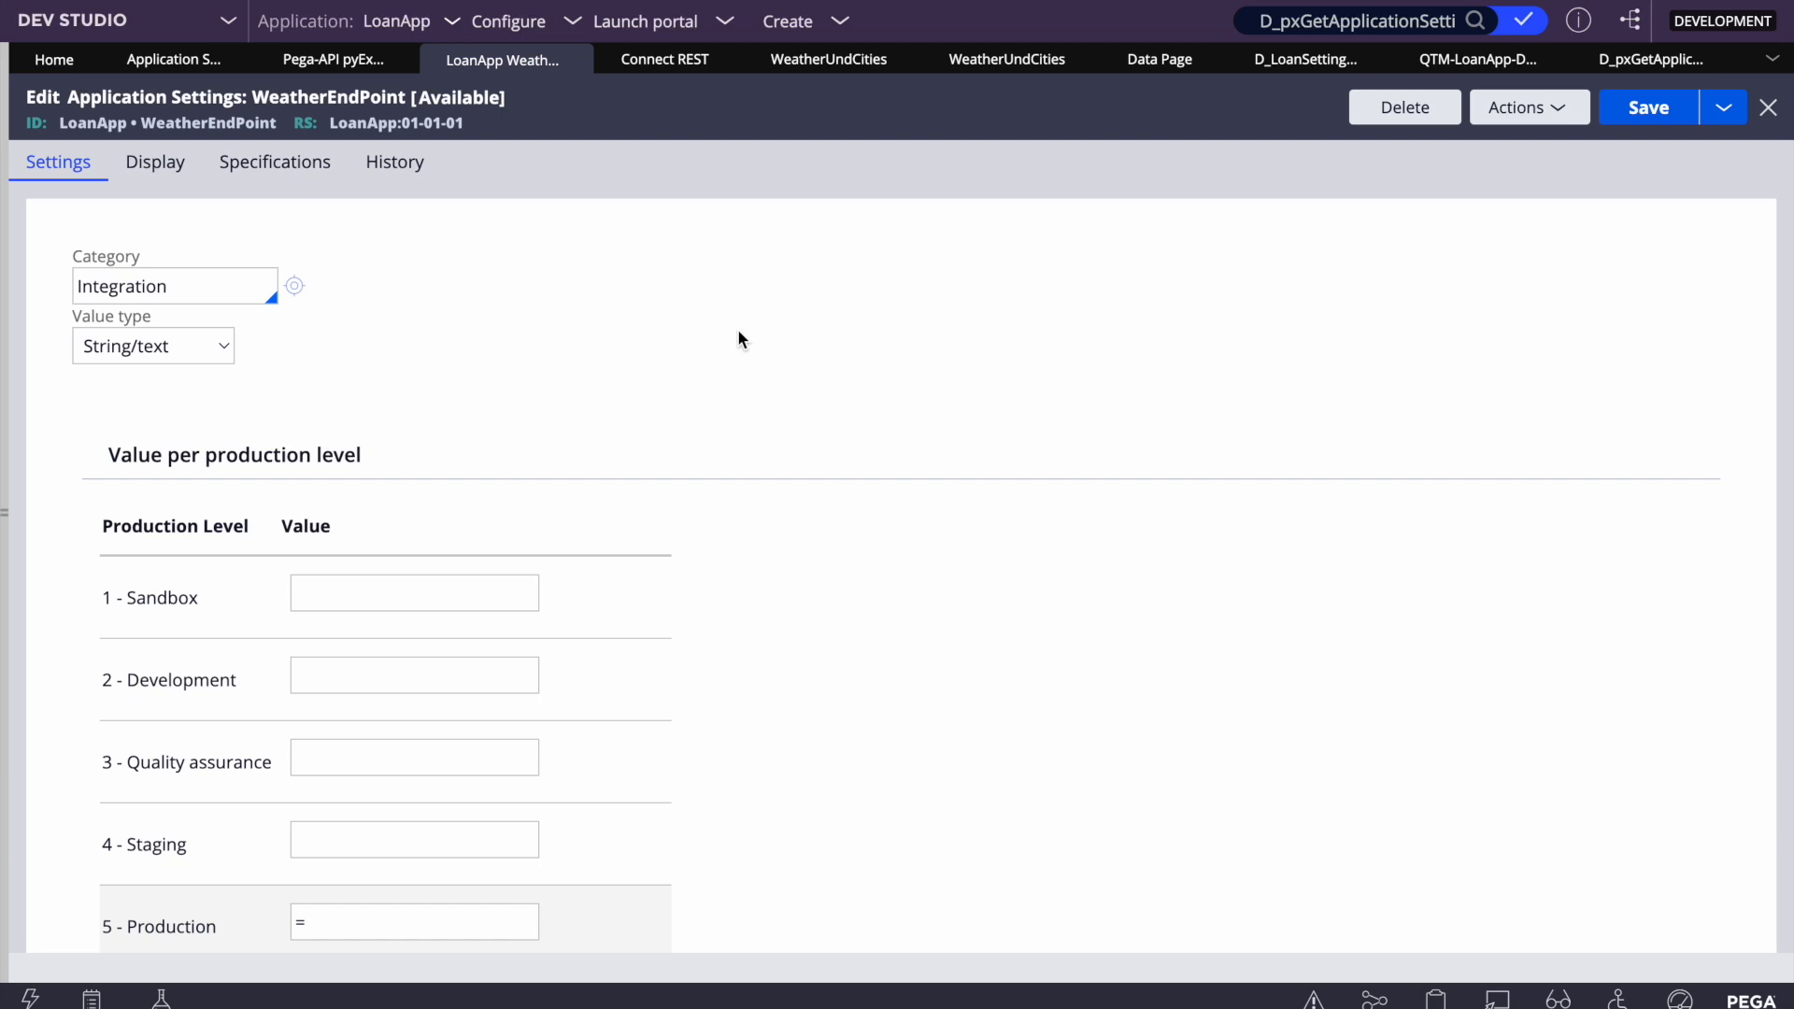
Switch to App Studio and check the Remote applications category in LoanApp's application settings
left_click(103, 21)
left_click(167, 73)
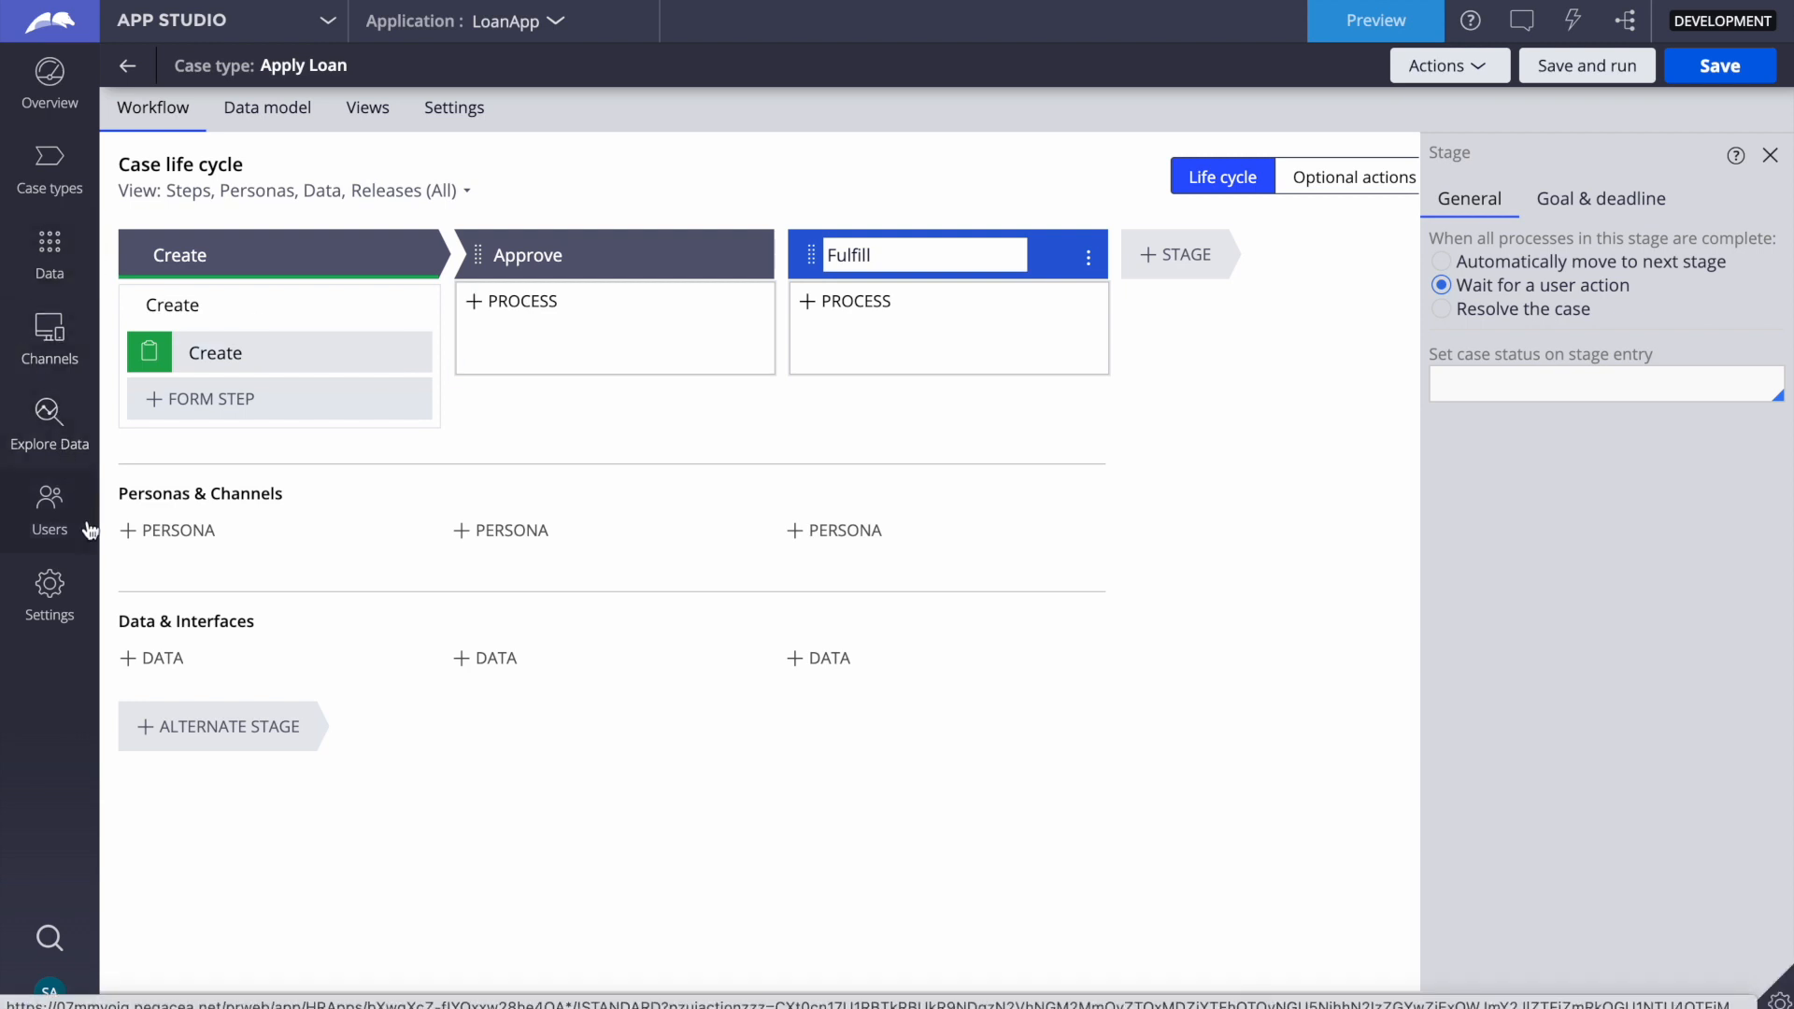
left_click(50, 588)
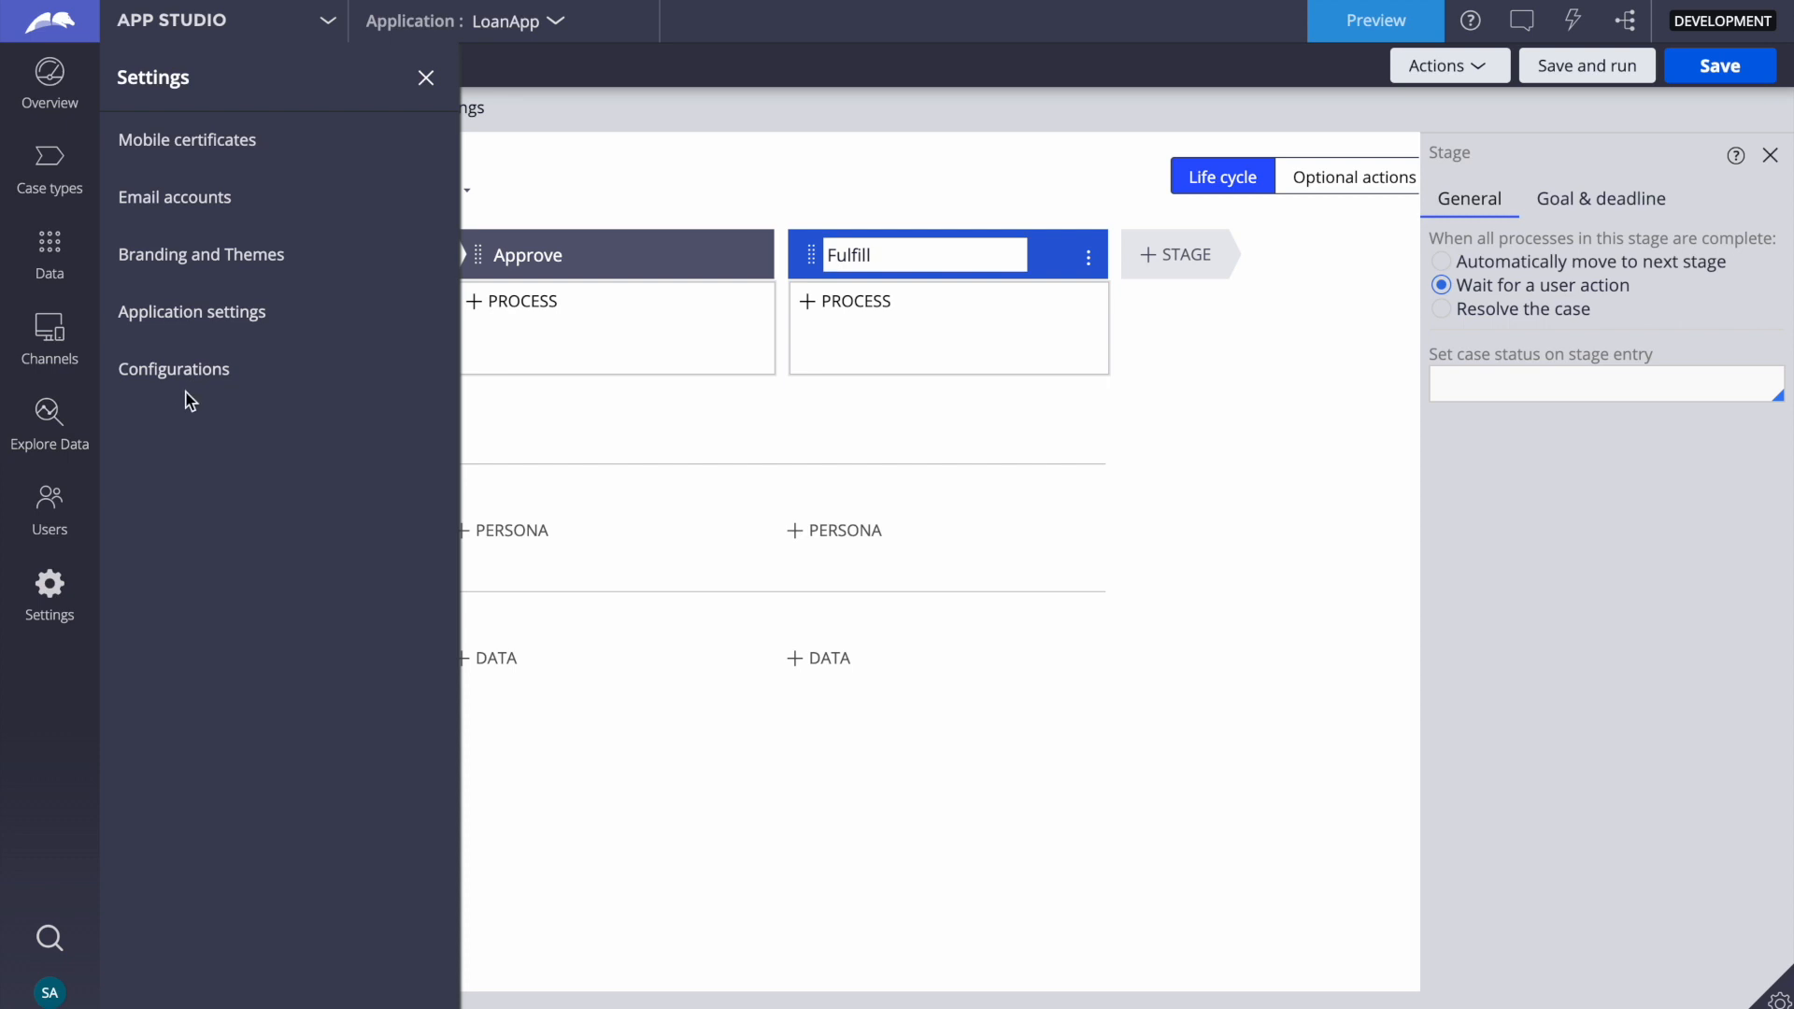
left_click(183, 311)
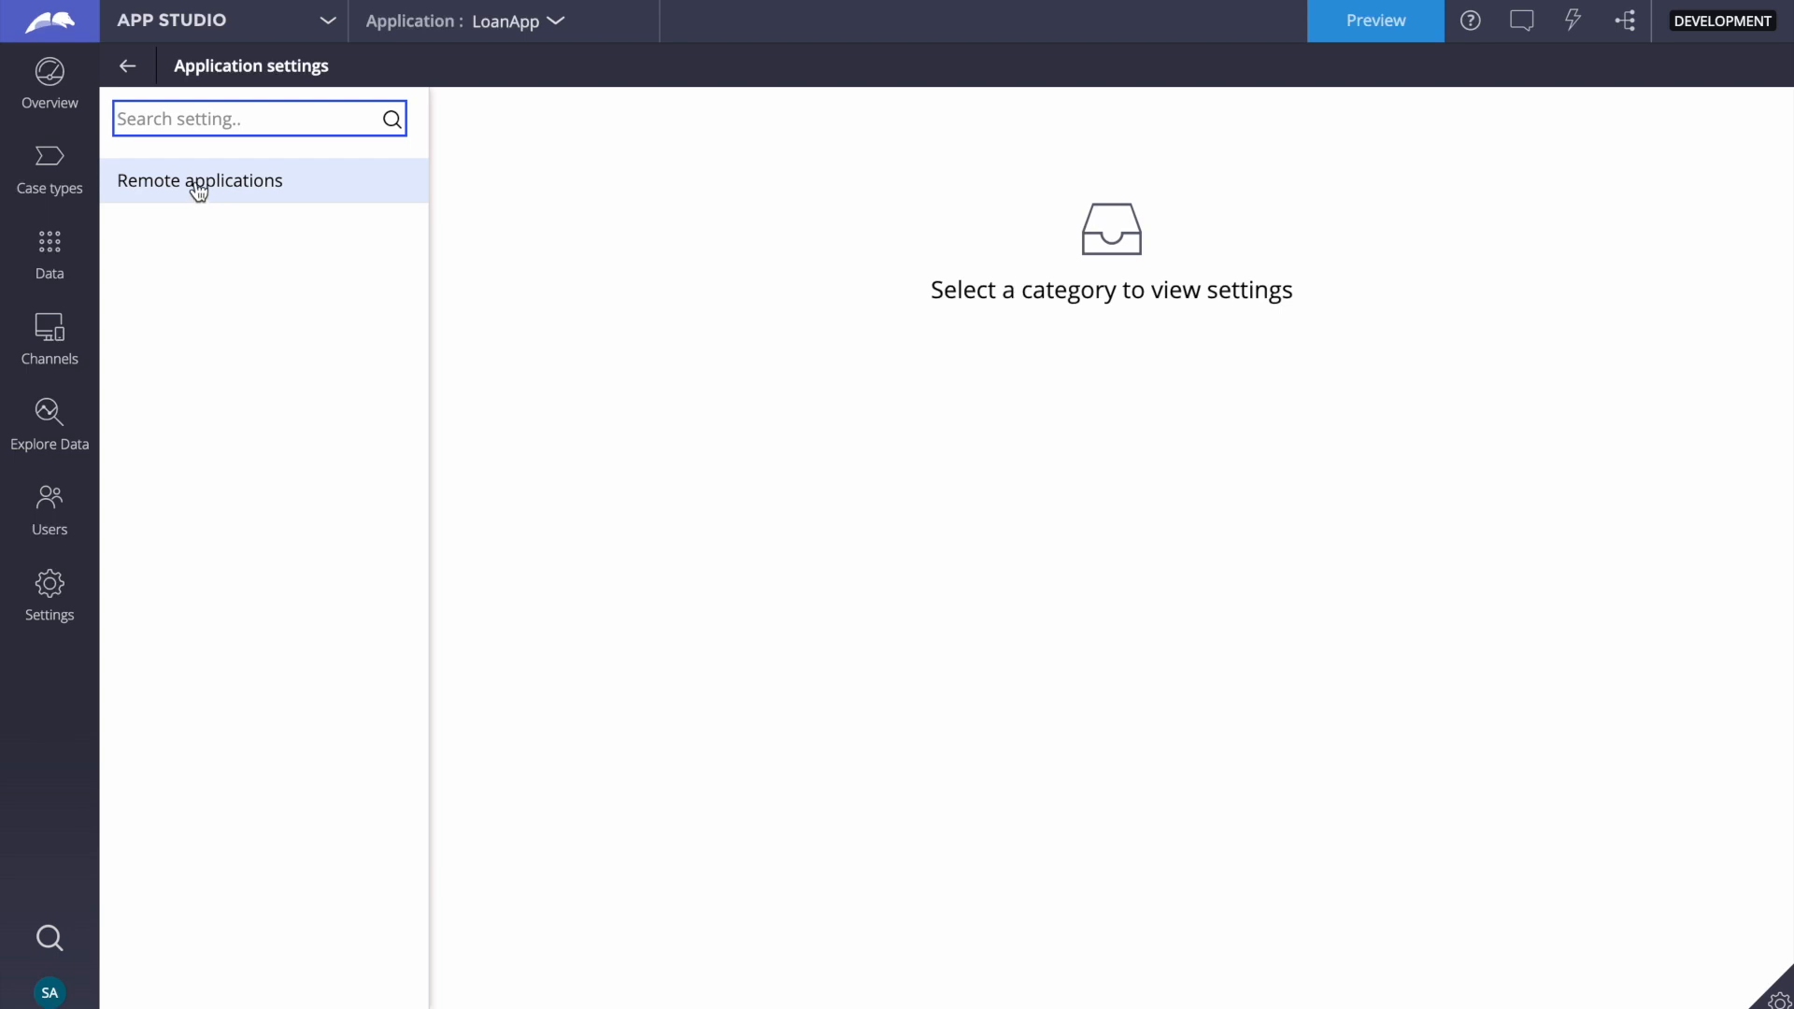
left_click(198, 190)
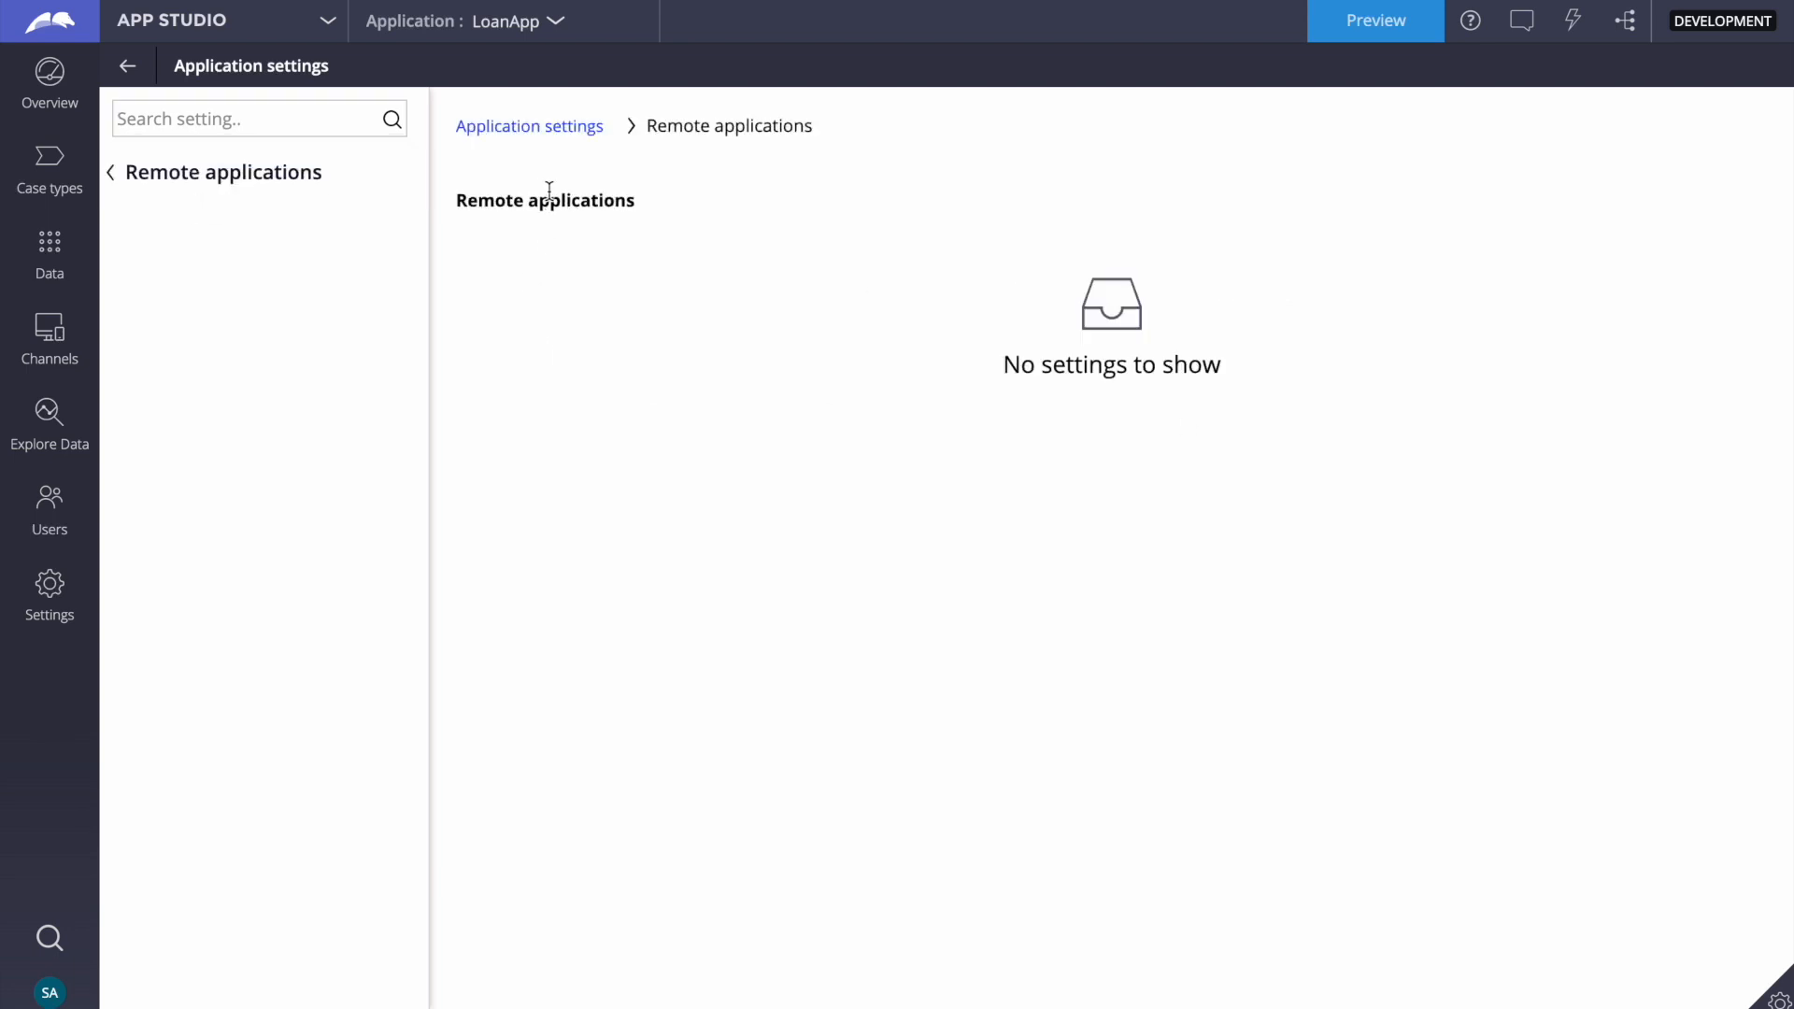
left_click(534, 131)
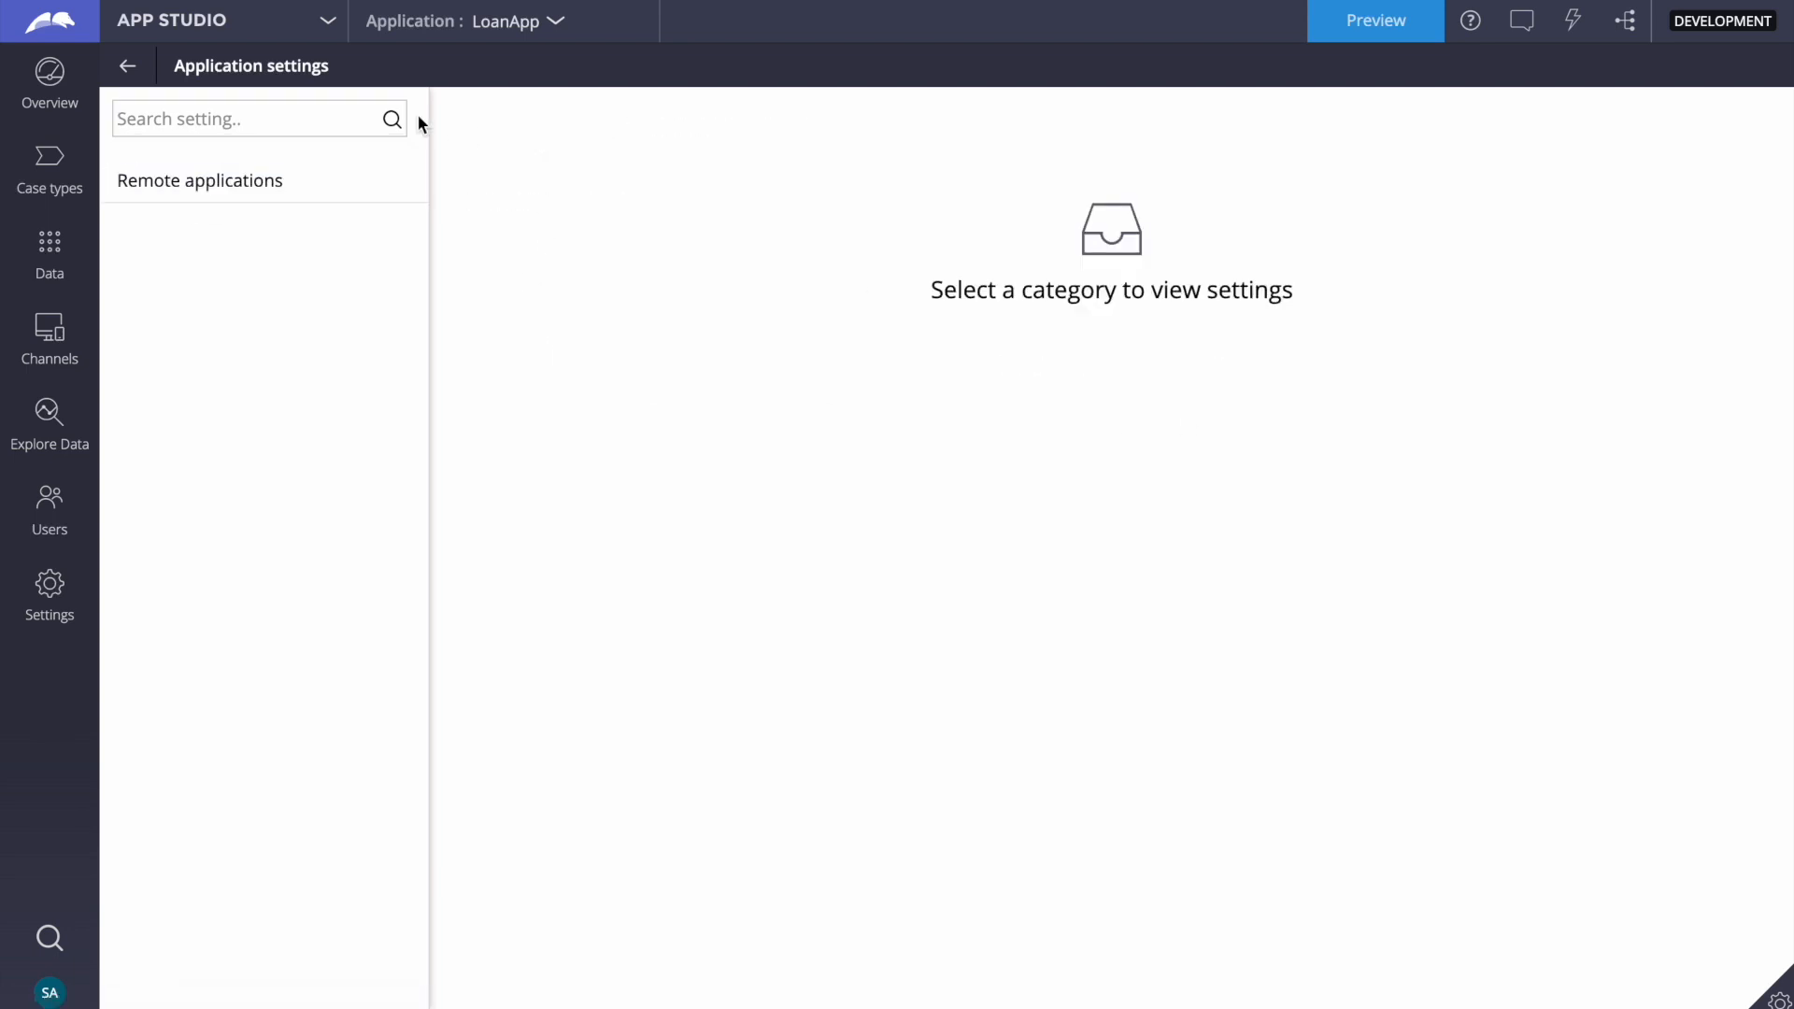
Return to Dev Studio, save the WeatherEndPoint setting and open its Integration category record
left_click(185, 30)
left_click(180, 107)
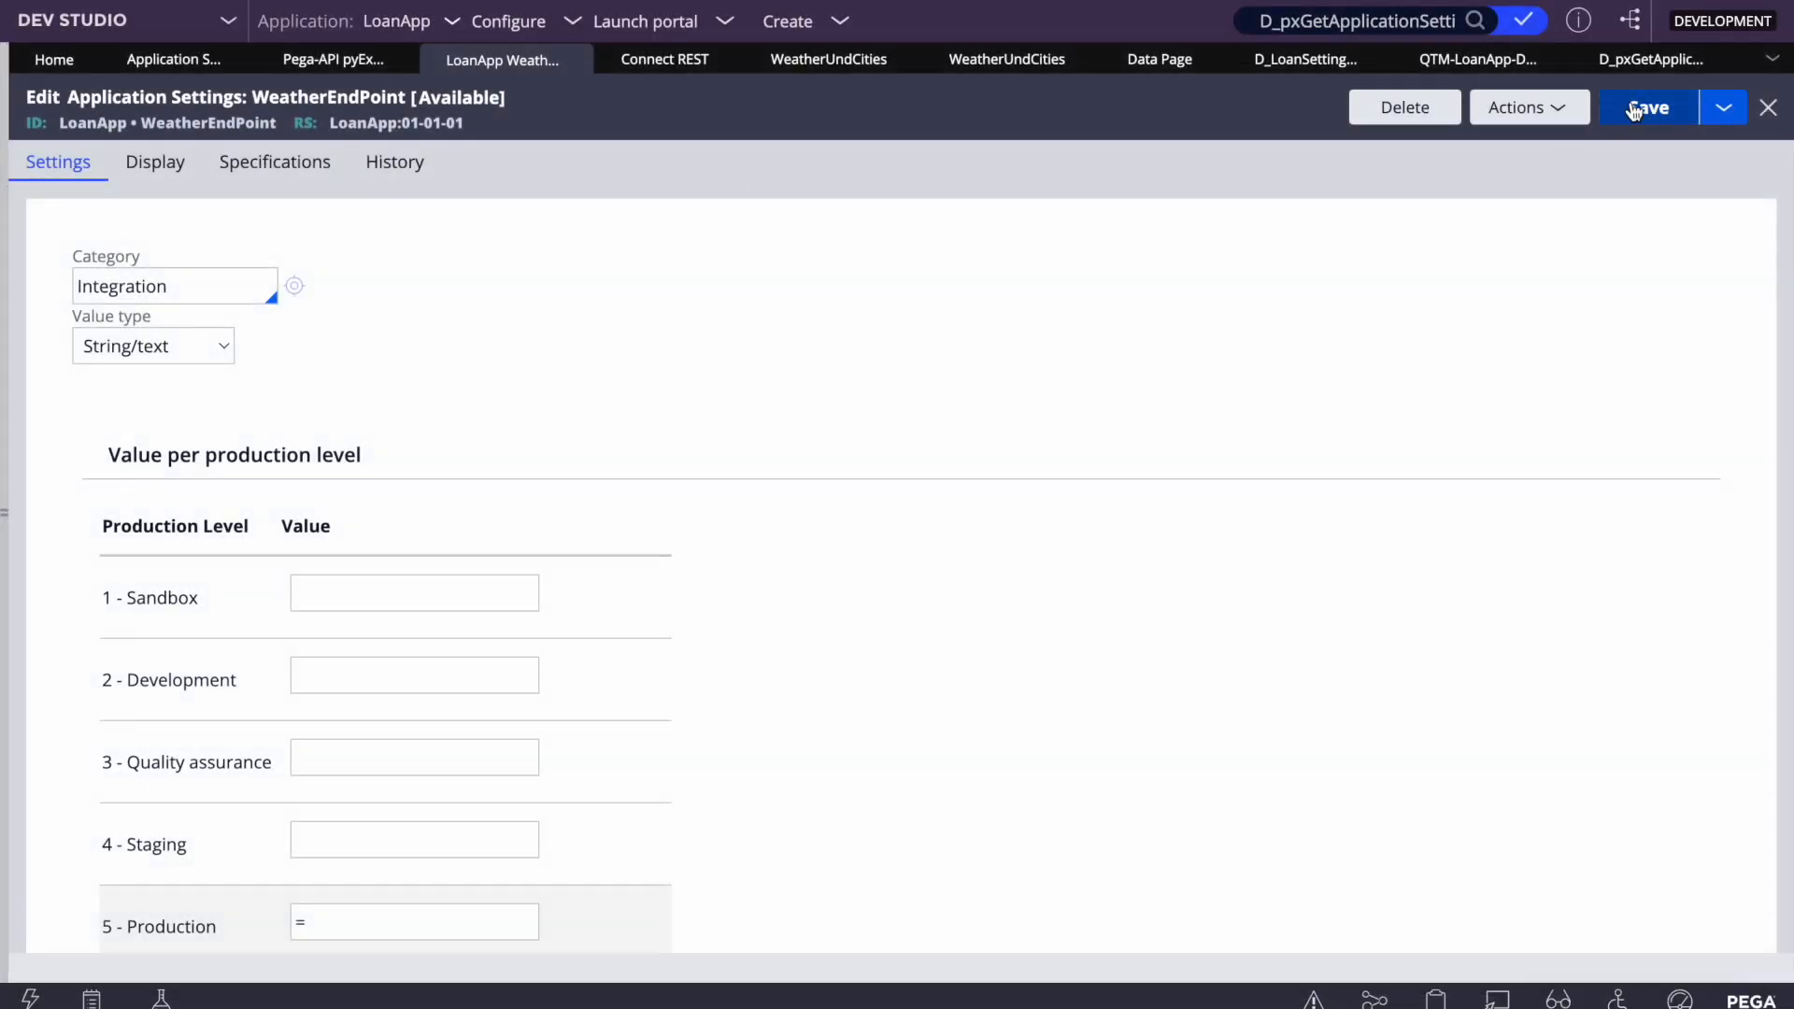
left_click(1634, 110)
left_click(293, 284)
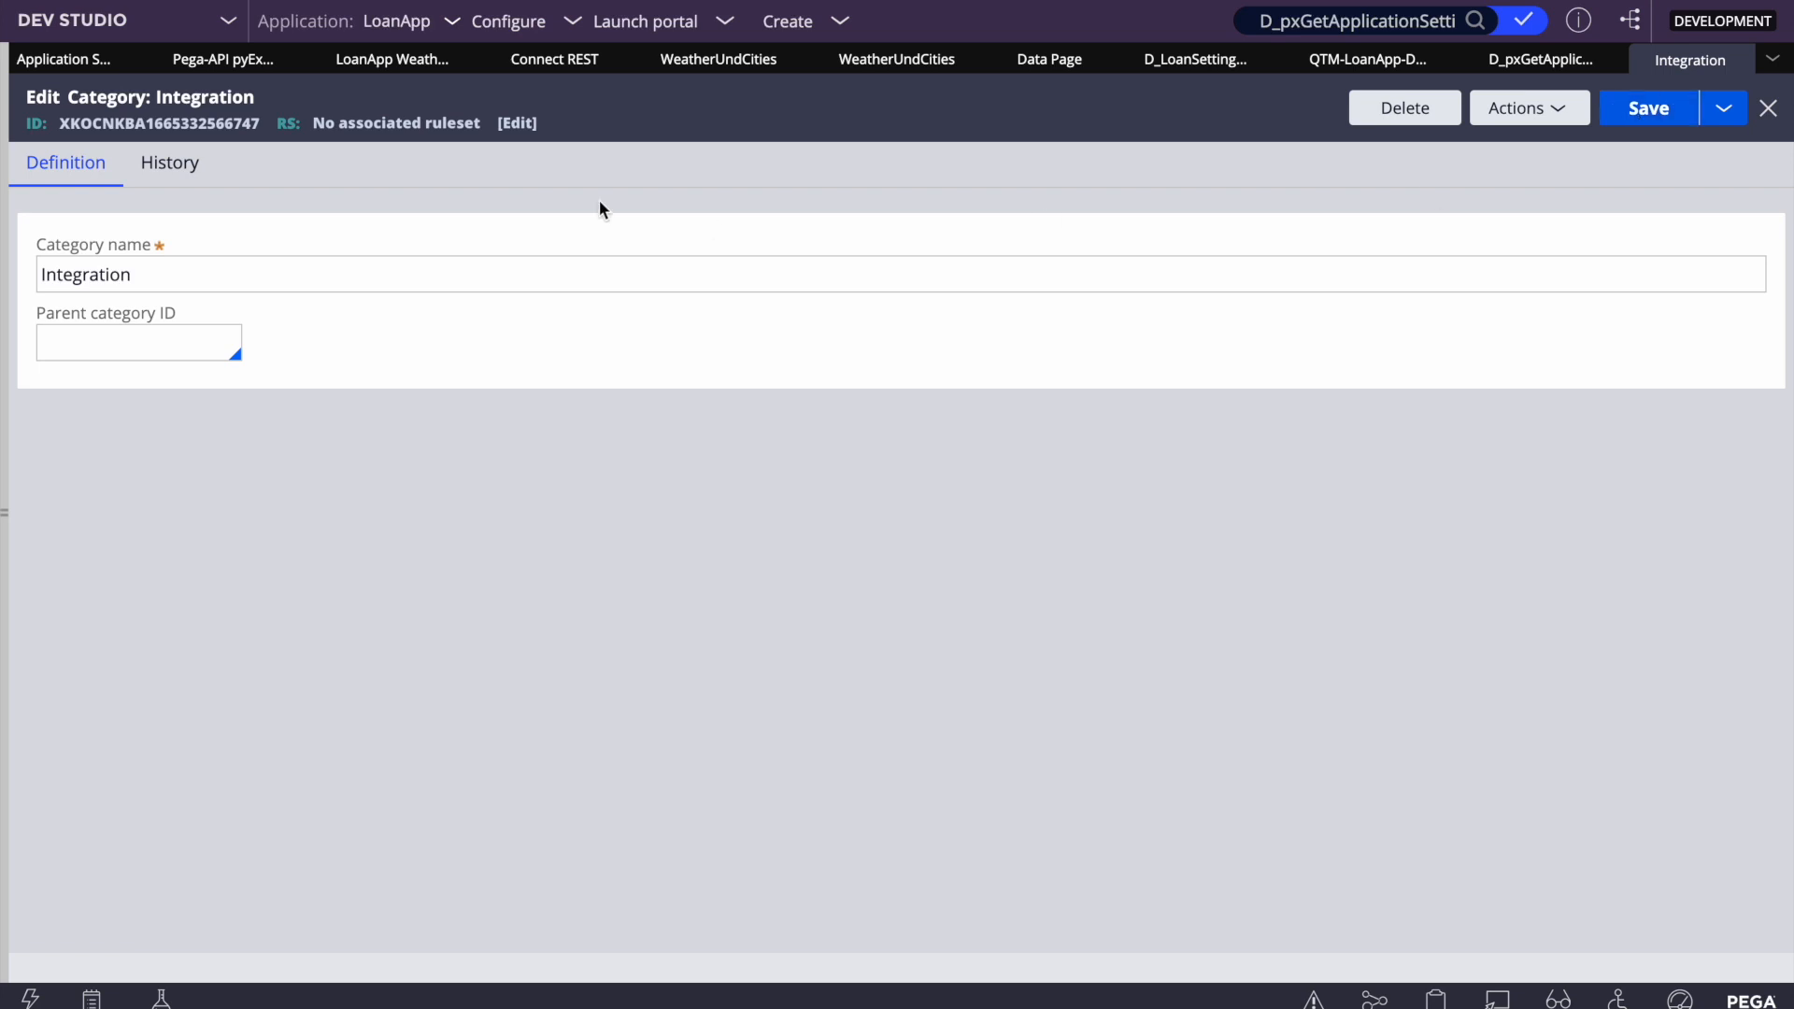
Log the current operator off from Dev Studio
left_click(8, 335)
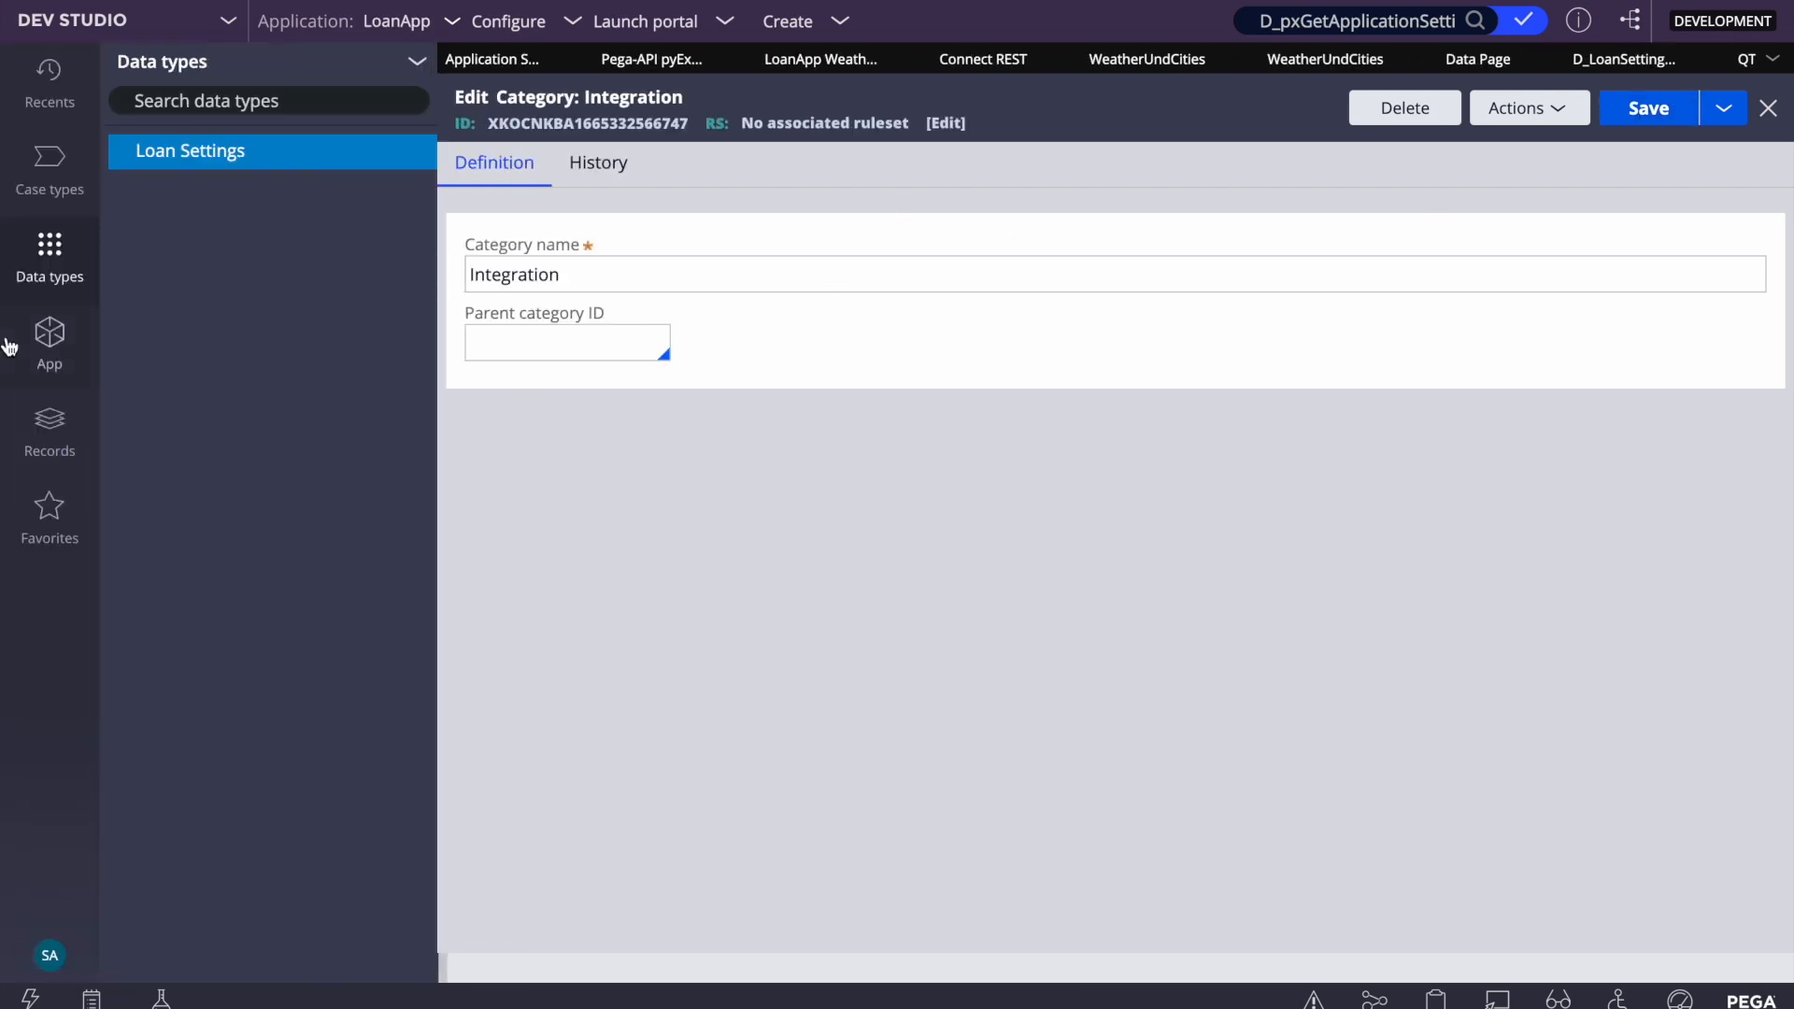
left_click(49, 954)
left_click(121, 925)
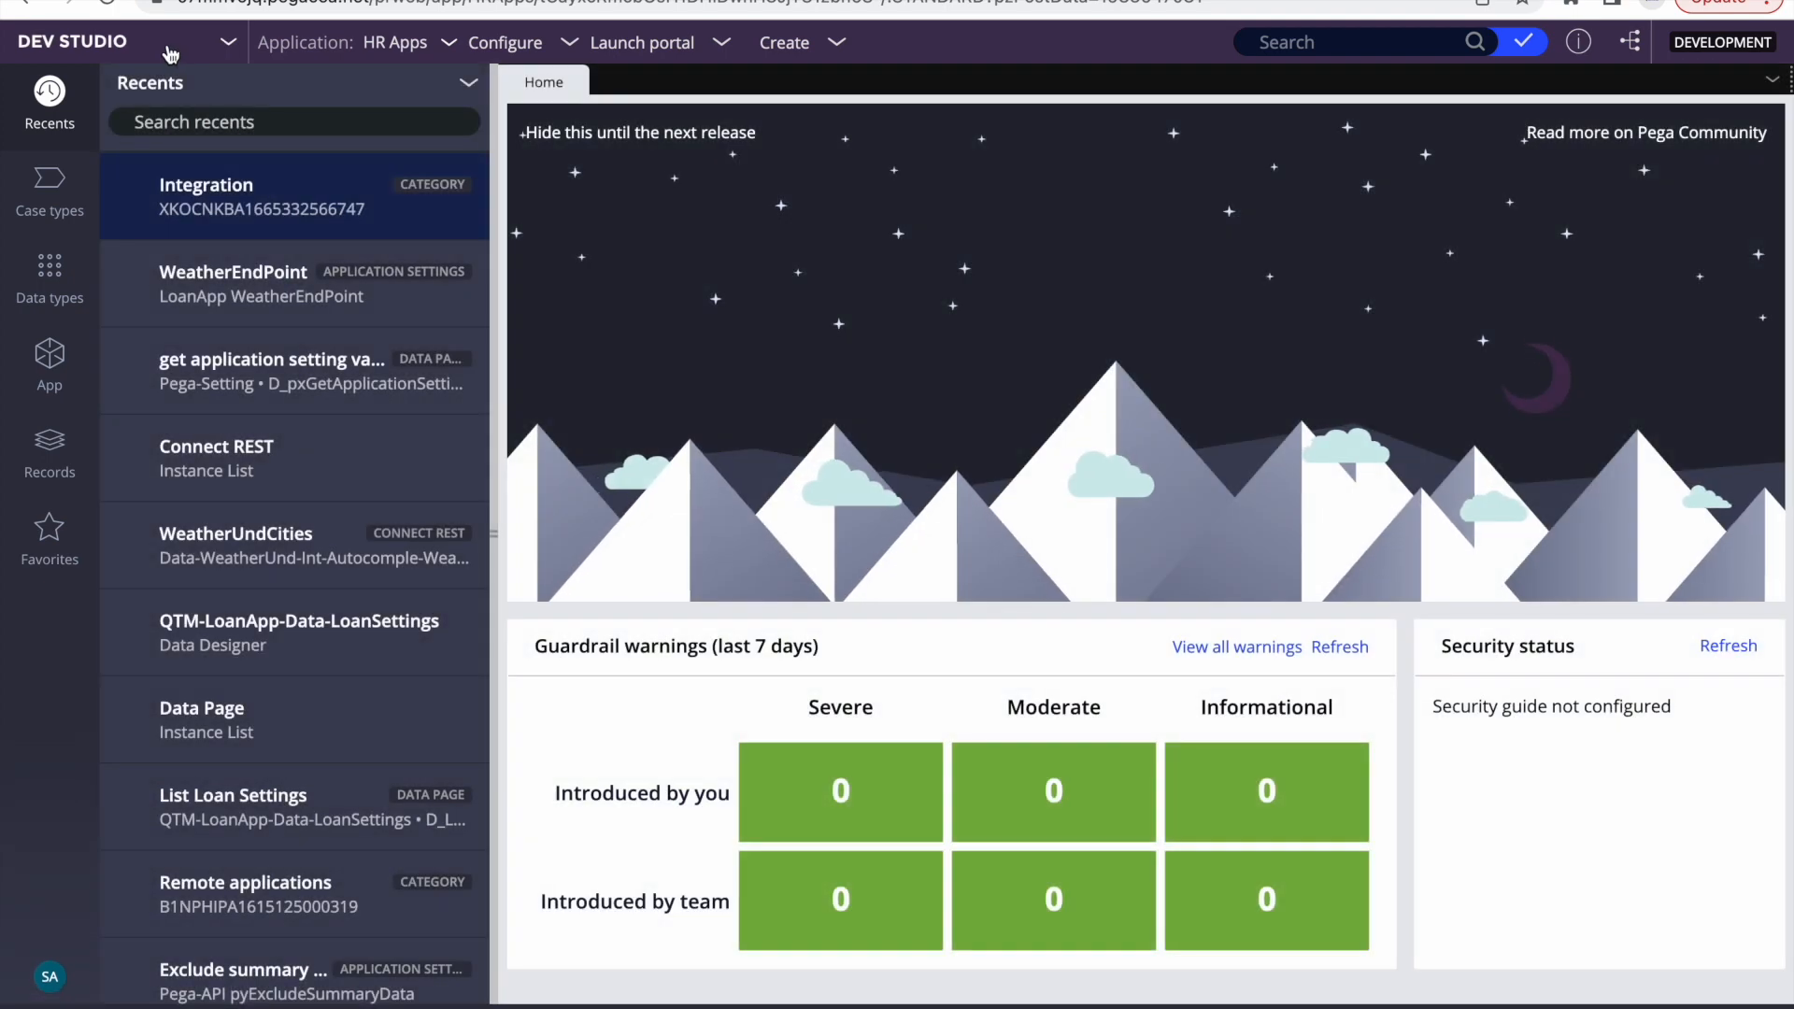
left_click(227, 42)
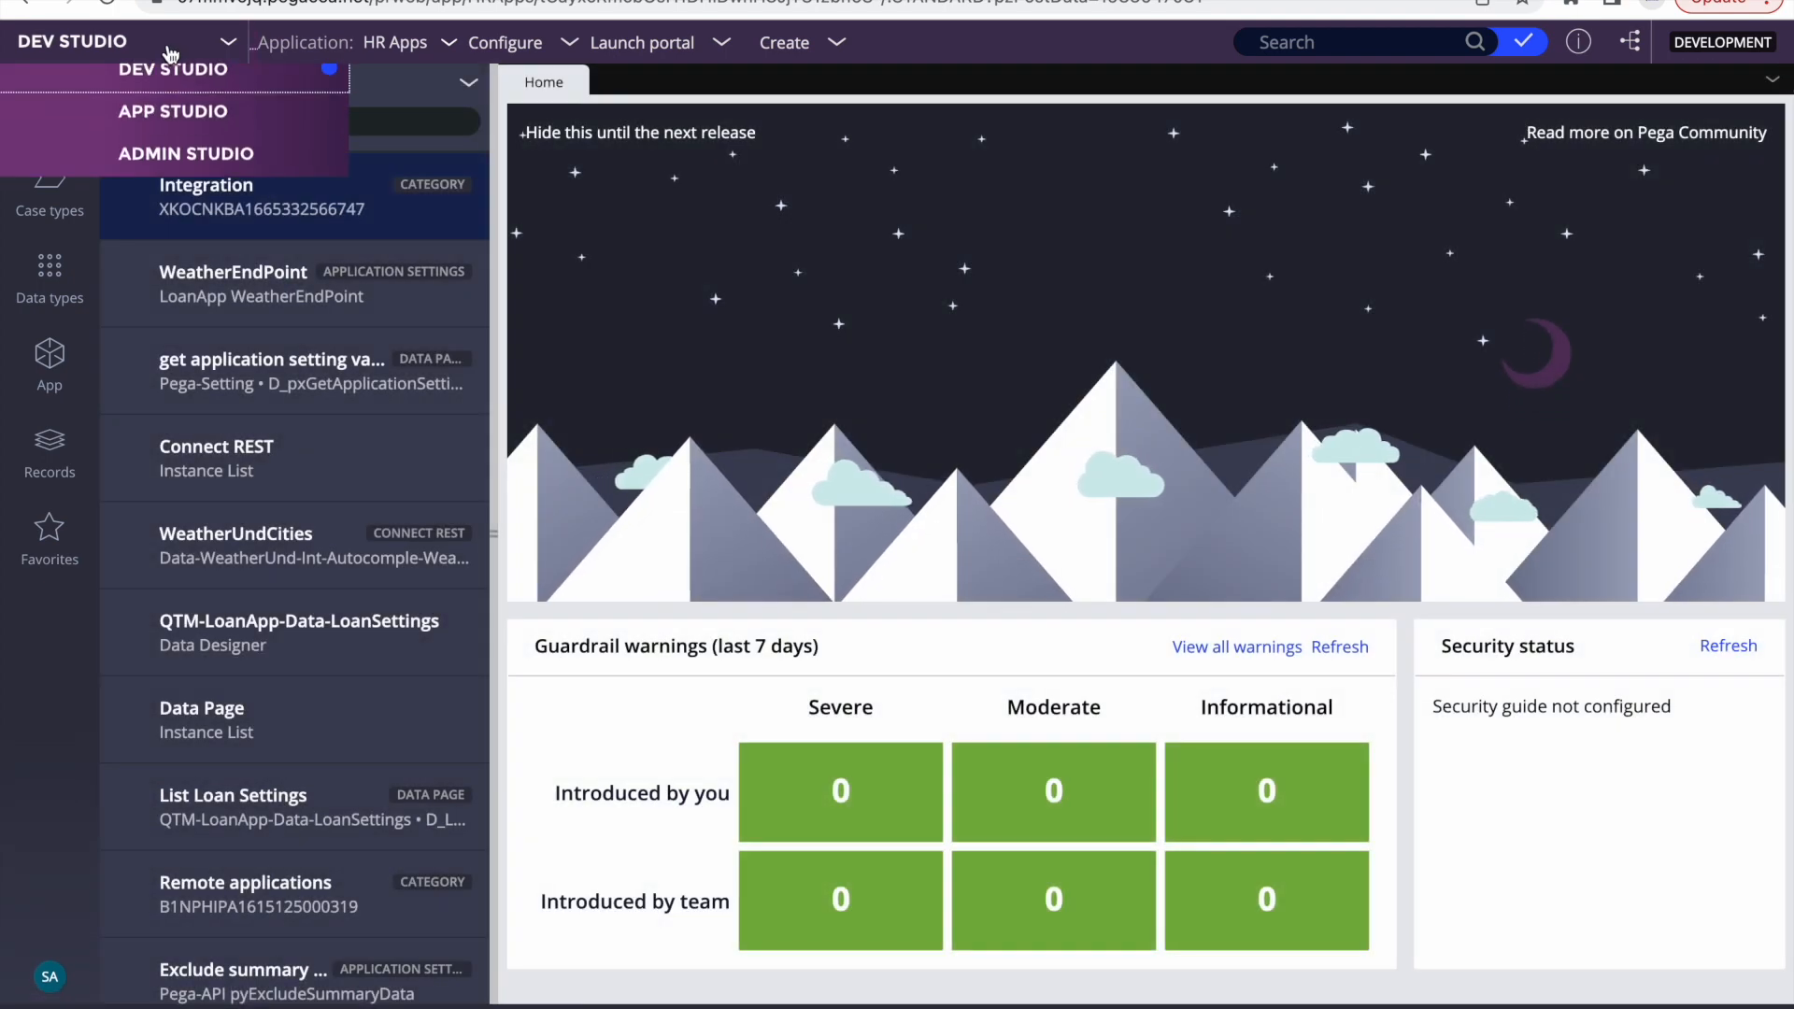
left_click(161, 126)
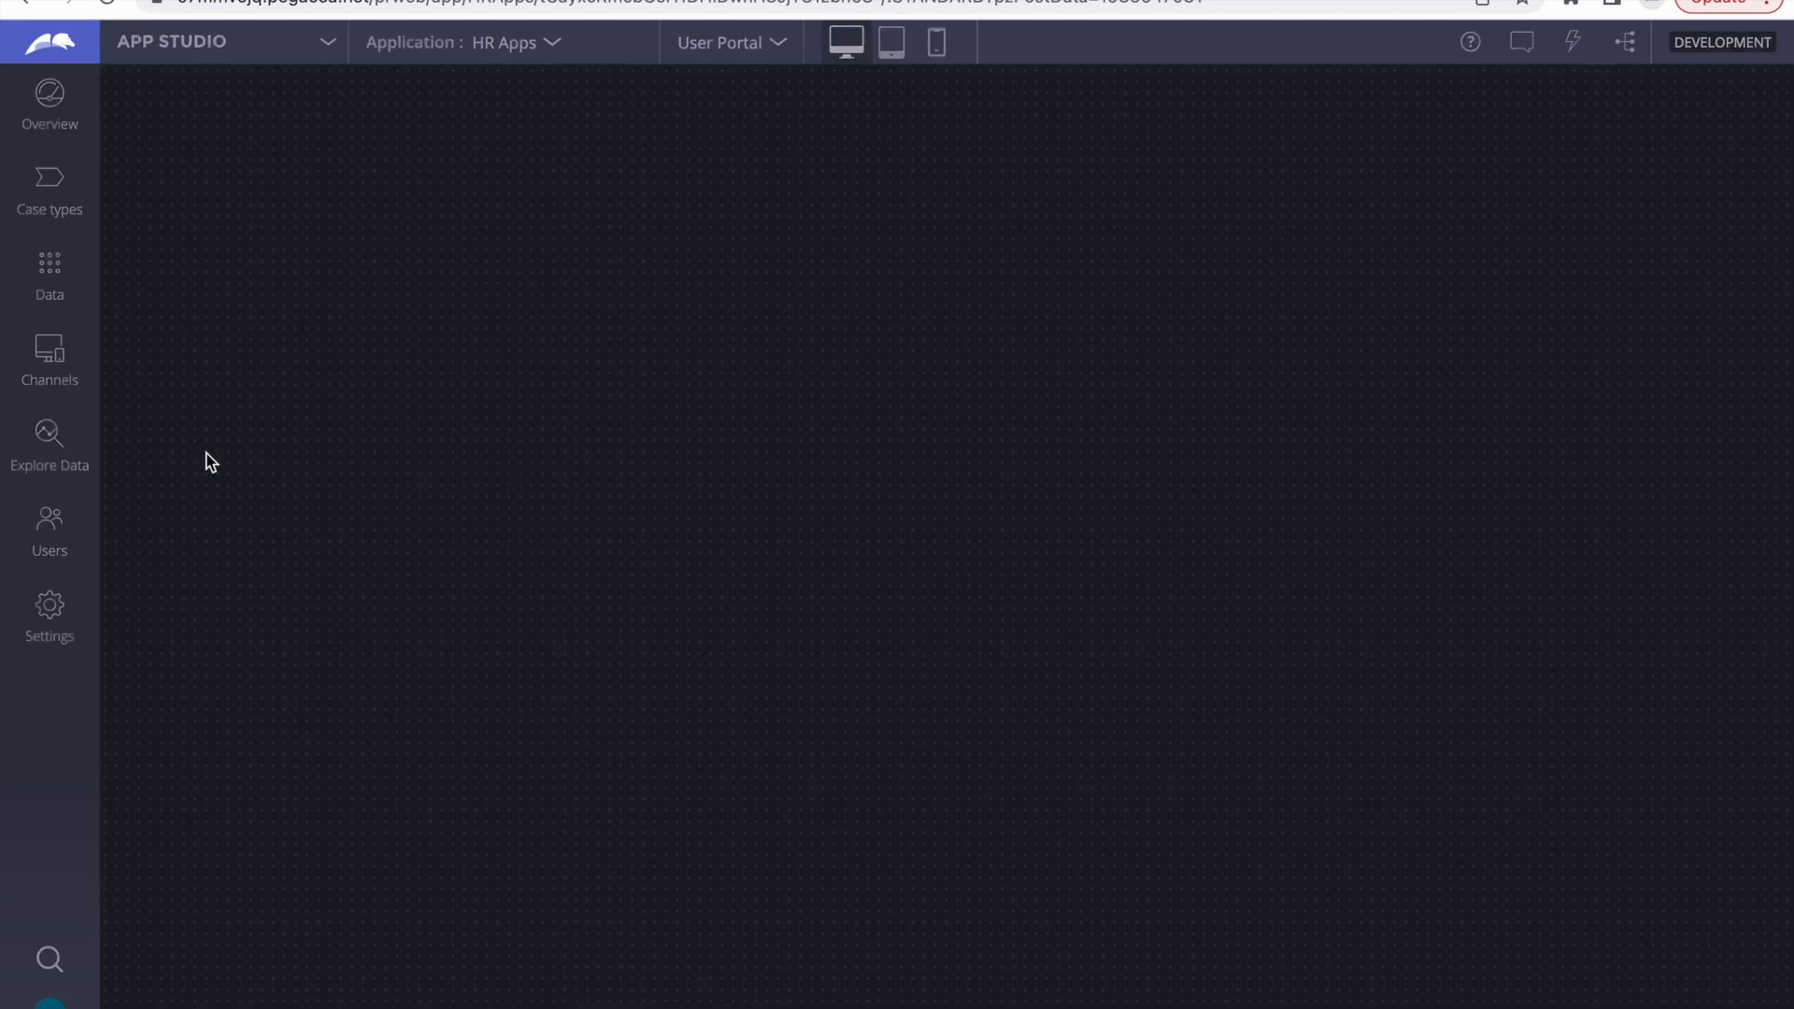
left_click(36, 618)
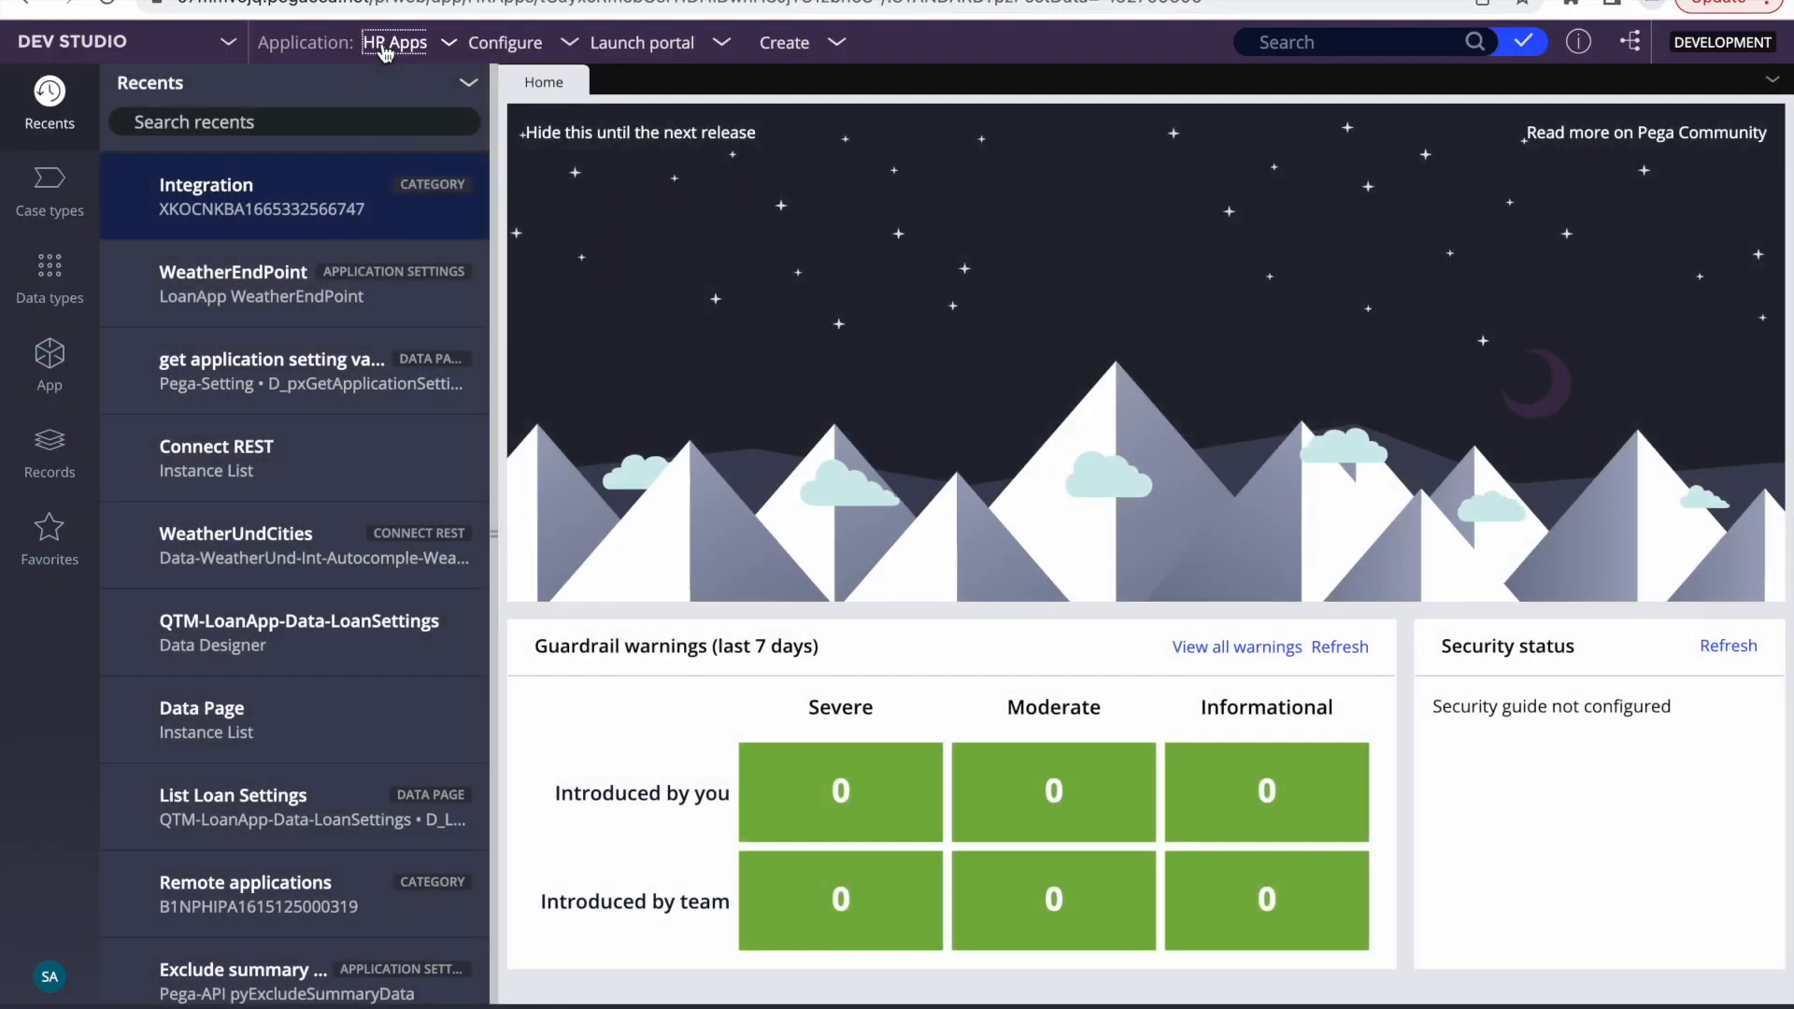
Switch the active application from HR Apps to LoanApp
left_click(396, 42)
mouse_move(450, 236)
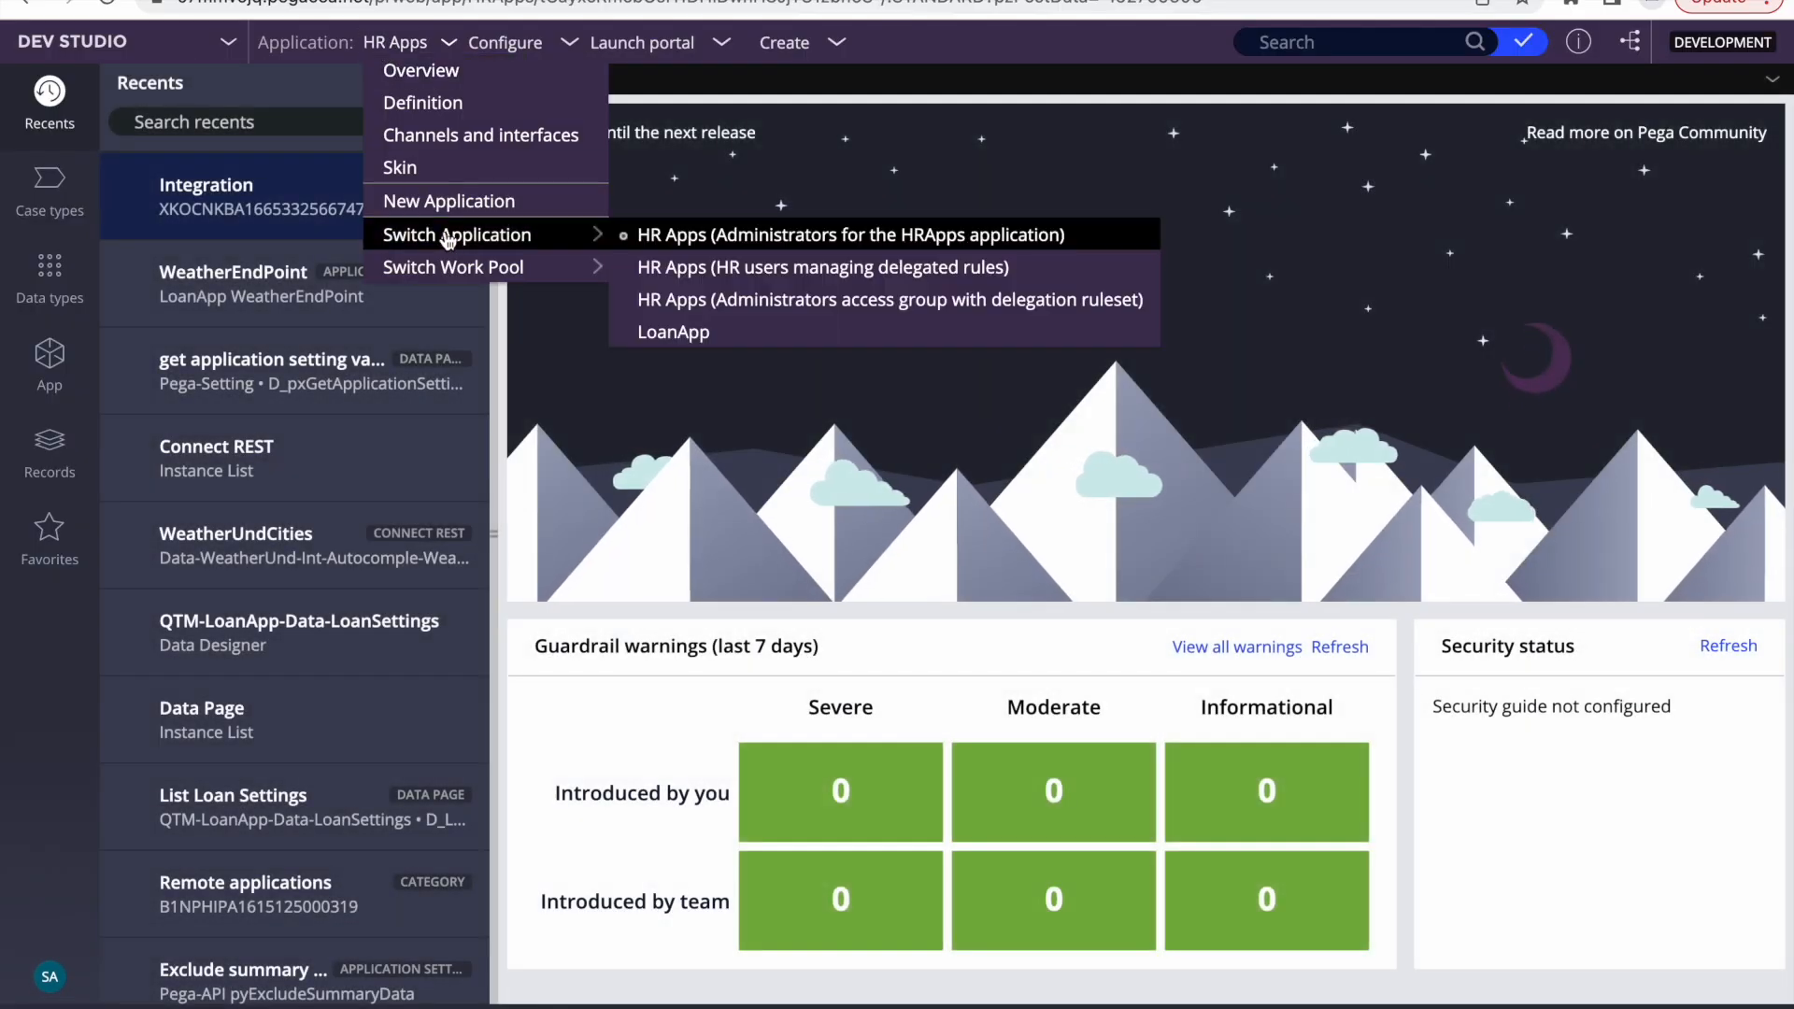
left_click(674, 333)
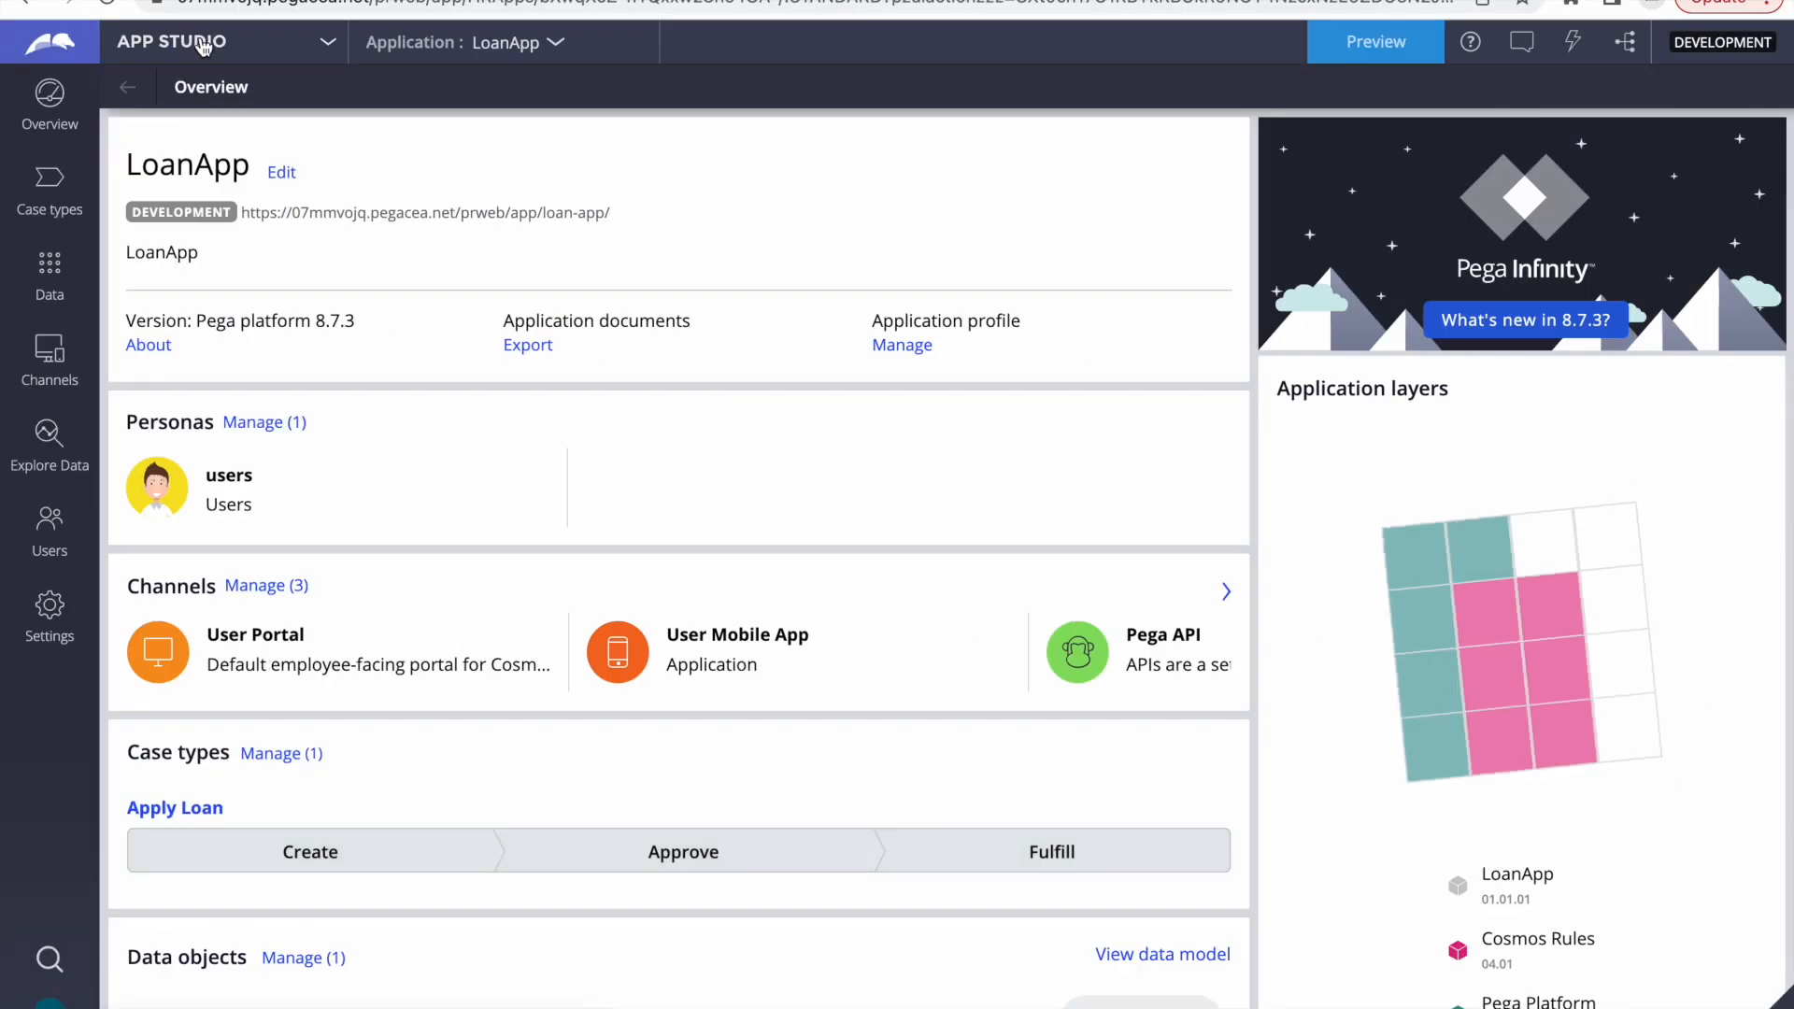
Open LoanApp's application settings in App Studio and view the Remote applications category
left_click(203, 47)
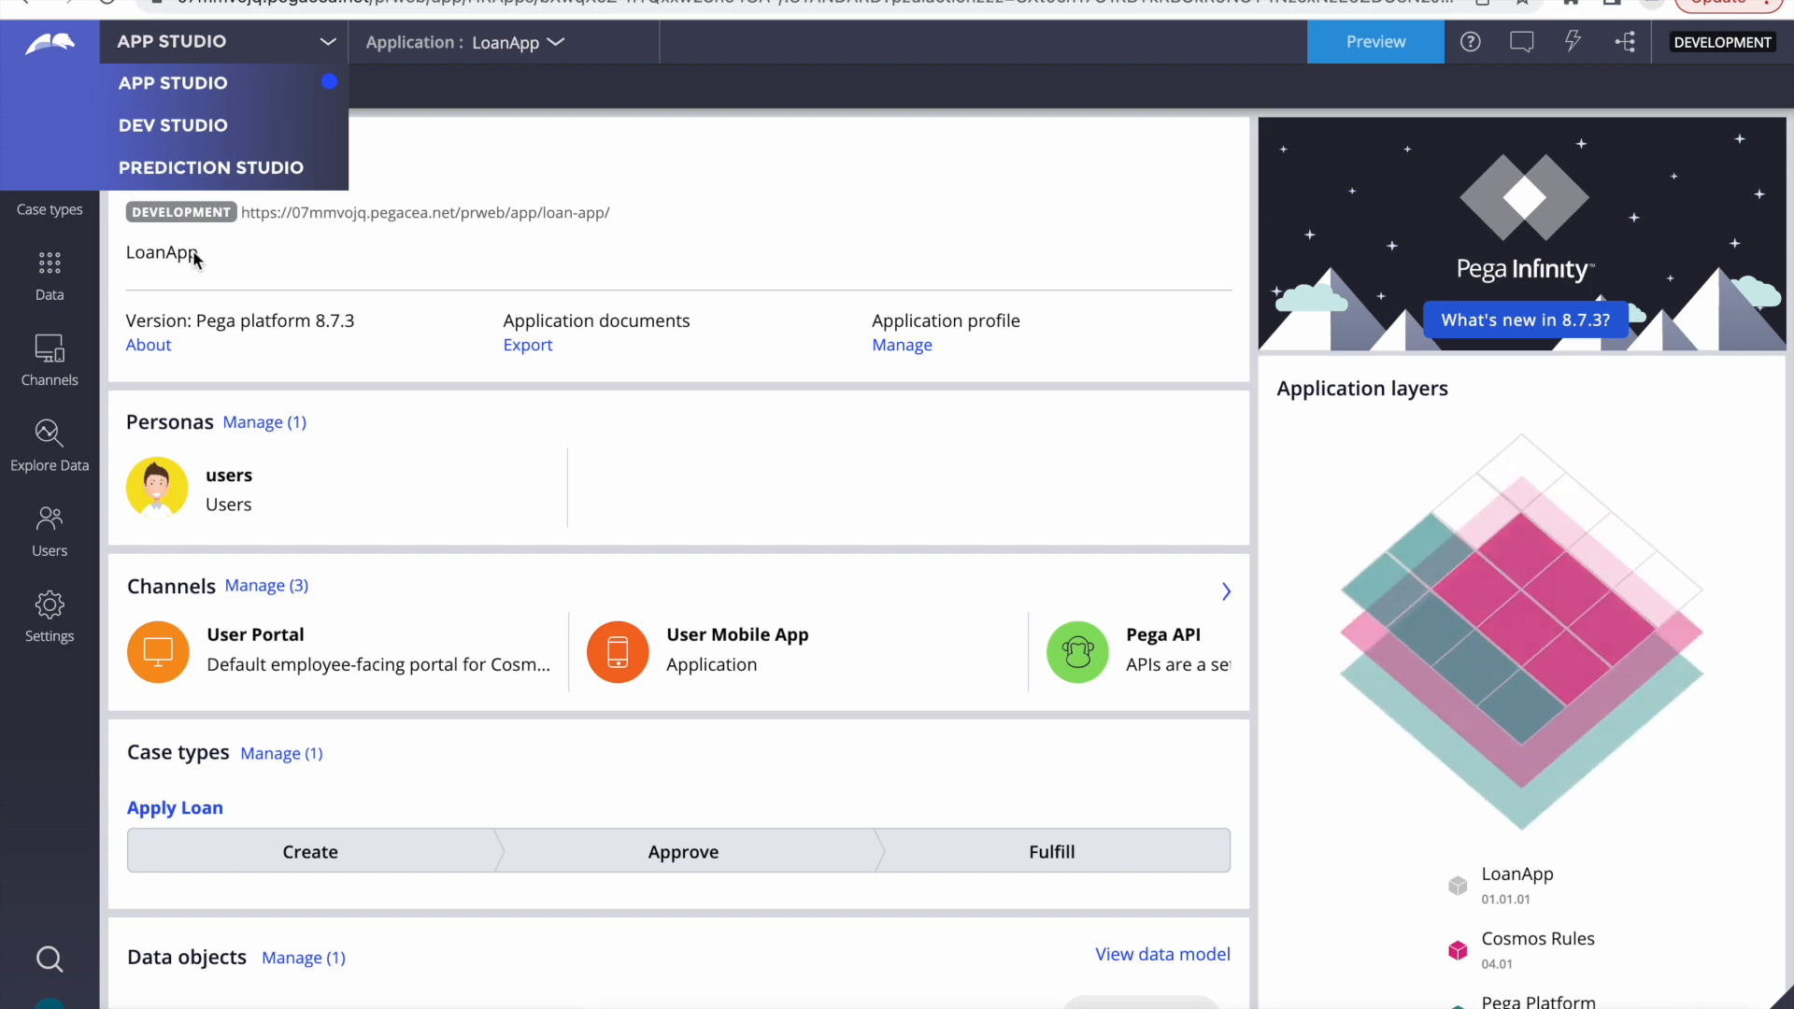
left_click(49, 608)
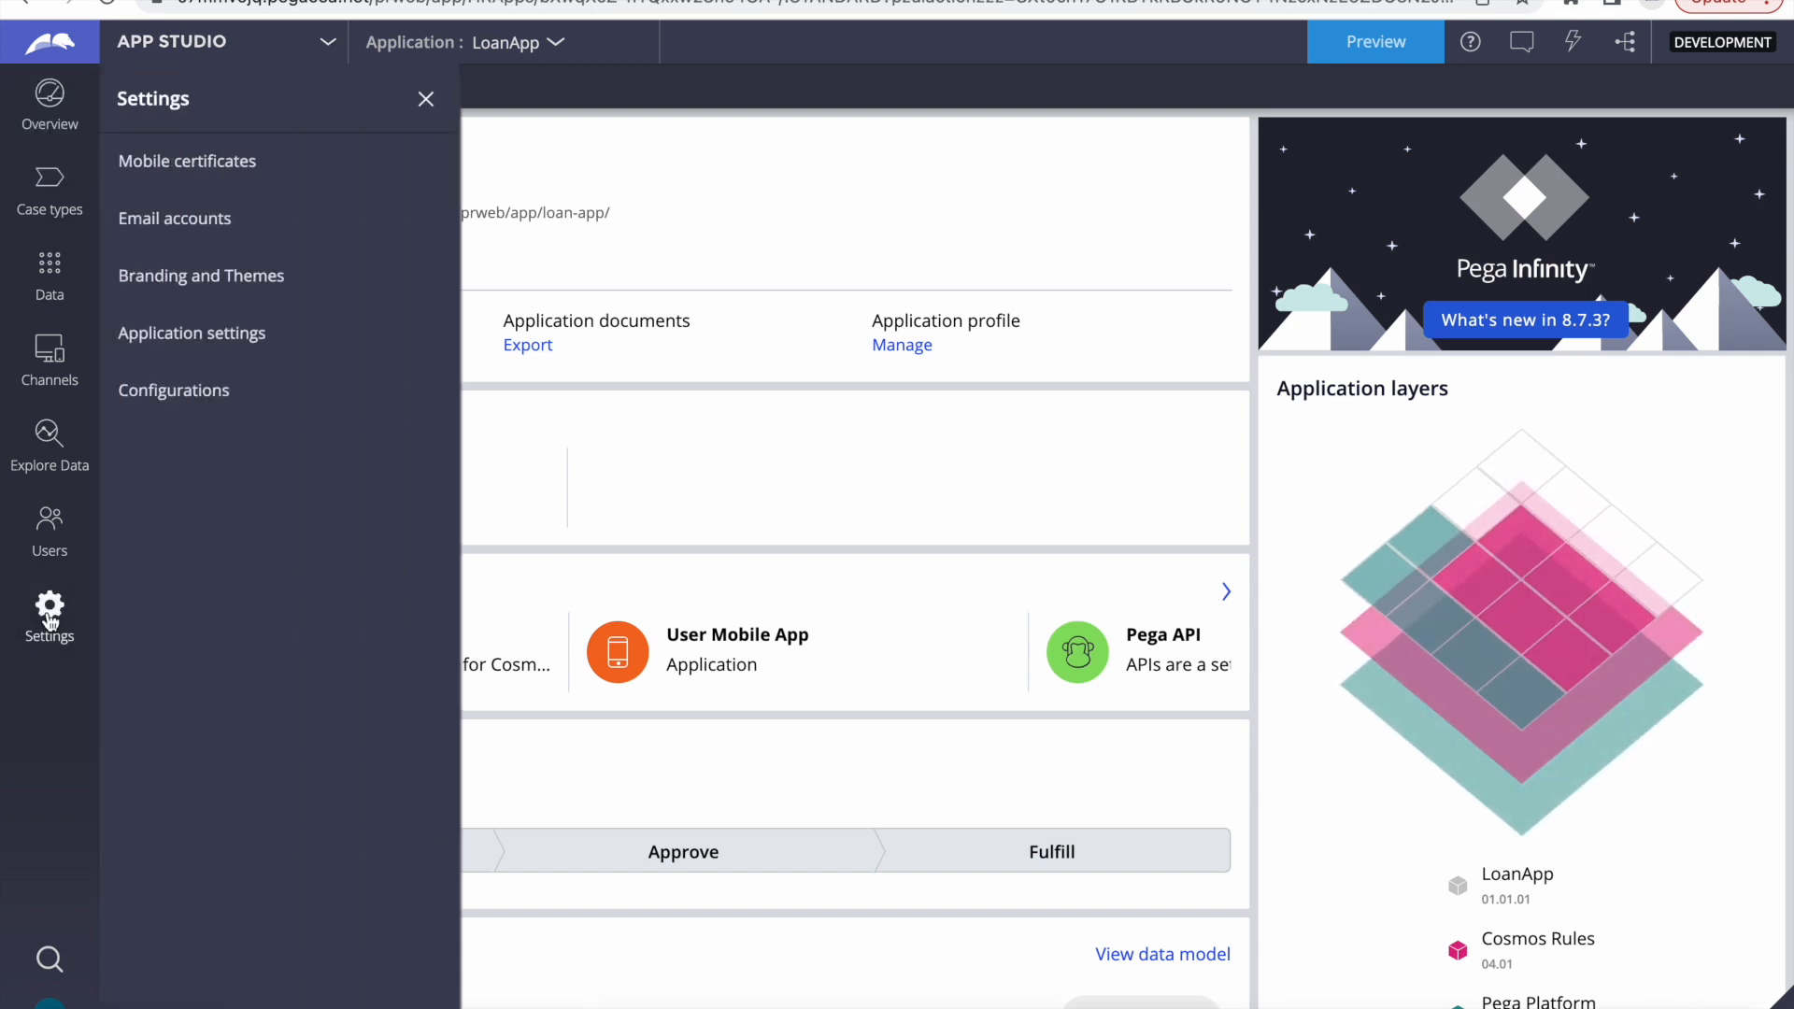
left_click(175, 336)
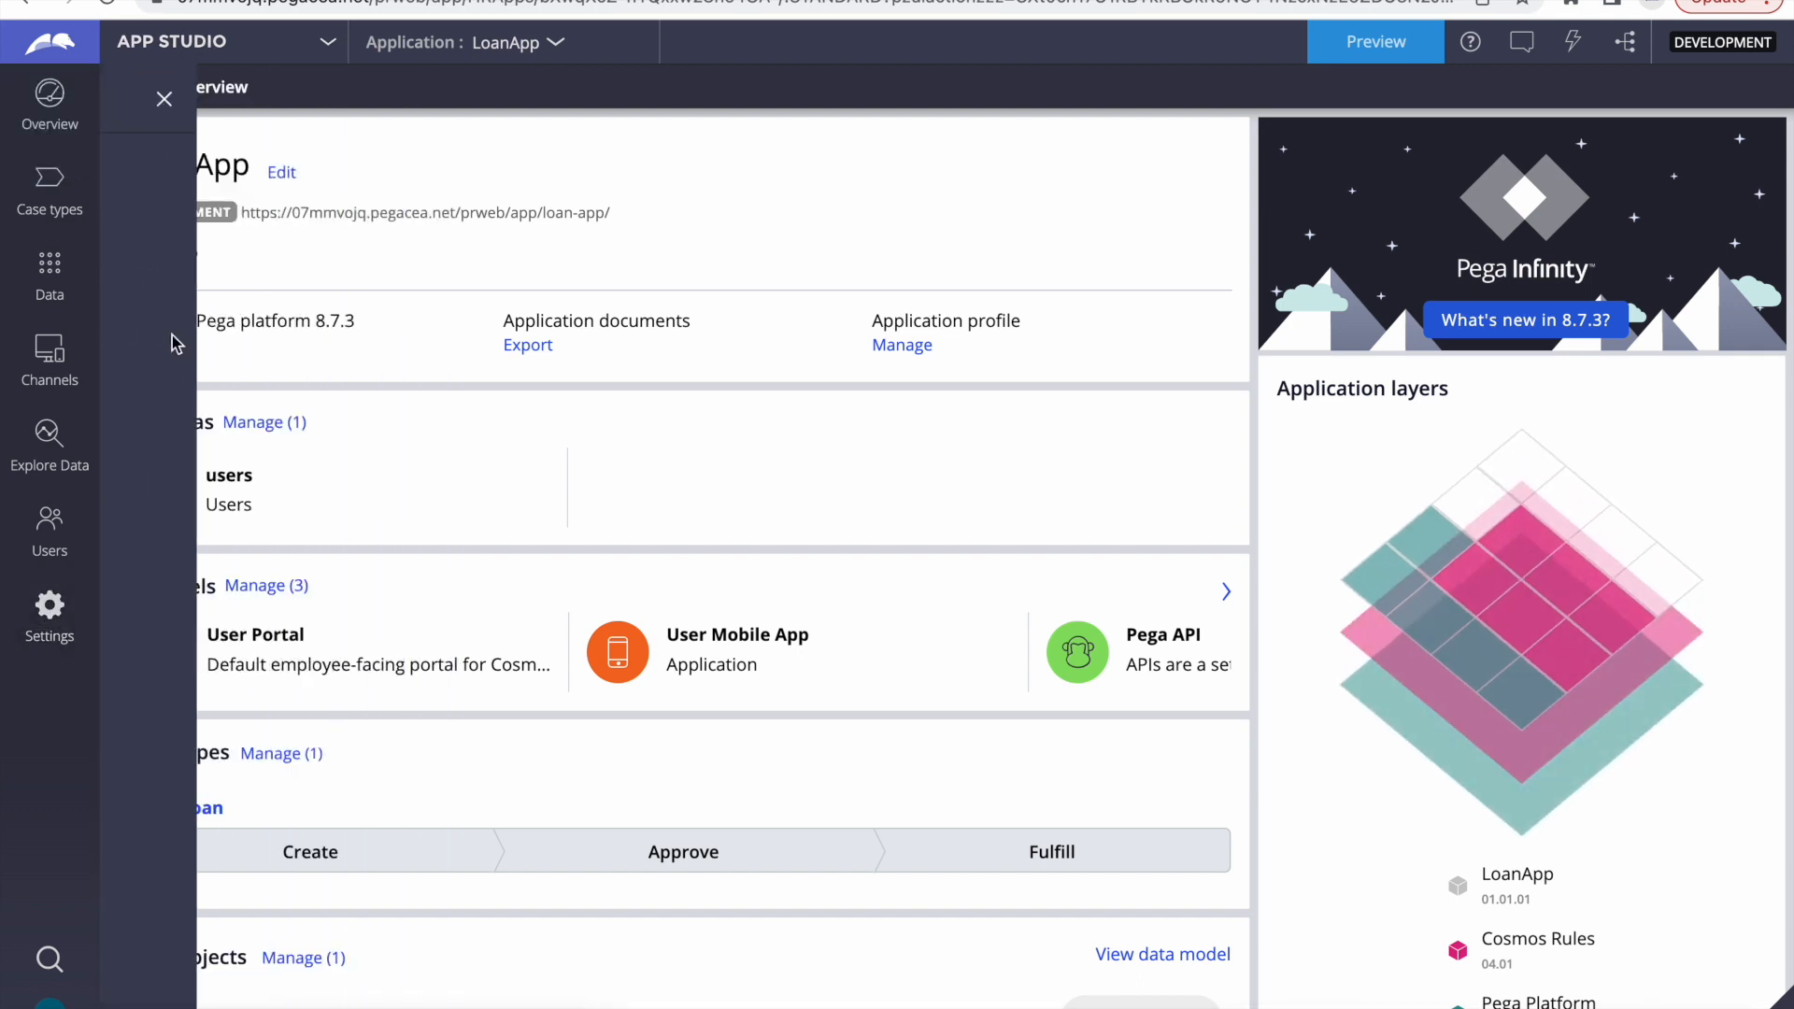
left_click(234, 202)
Search the application settings for "inte" and go back to the category list
left_click(207, 139)
type("inte")
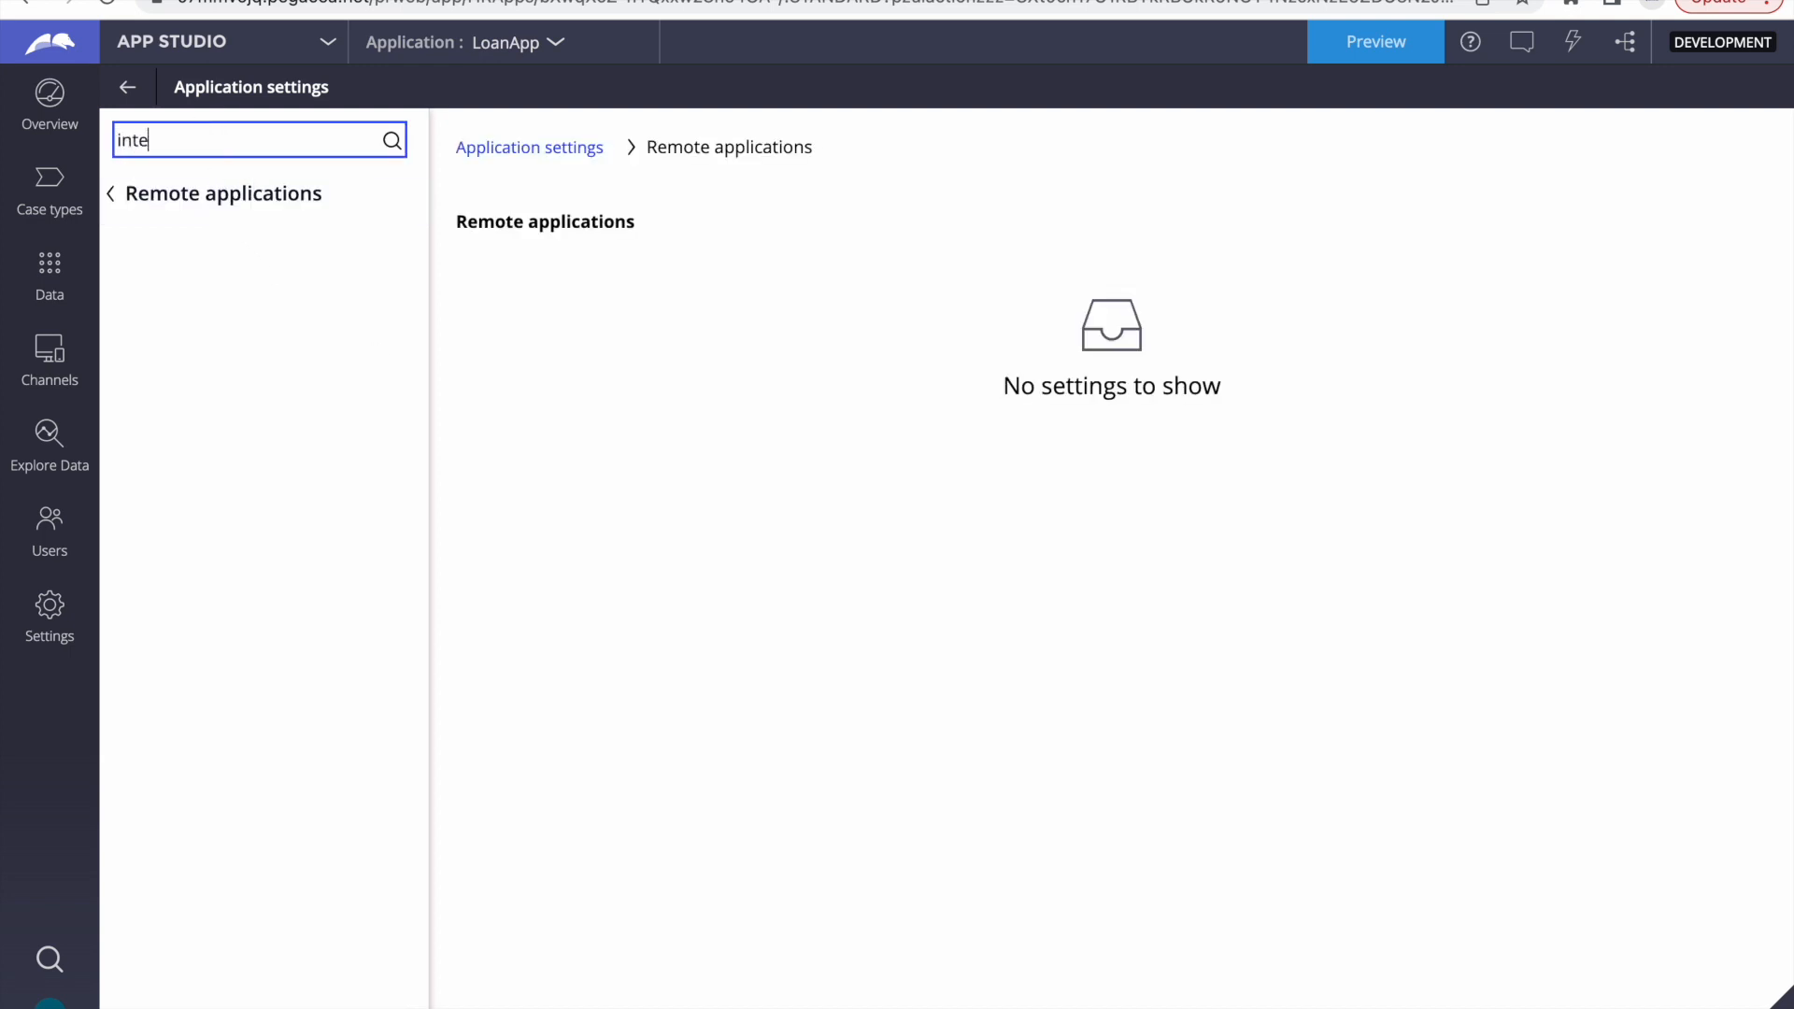
key("BackSpace")
left_click(535, 224)
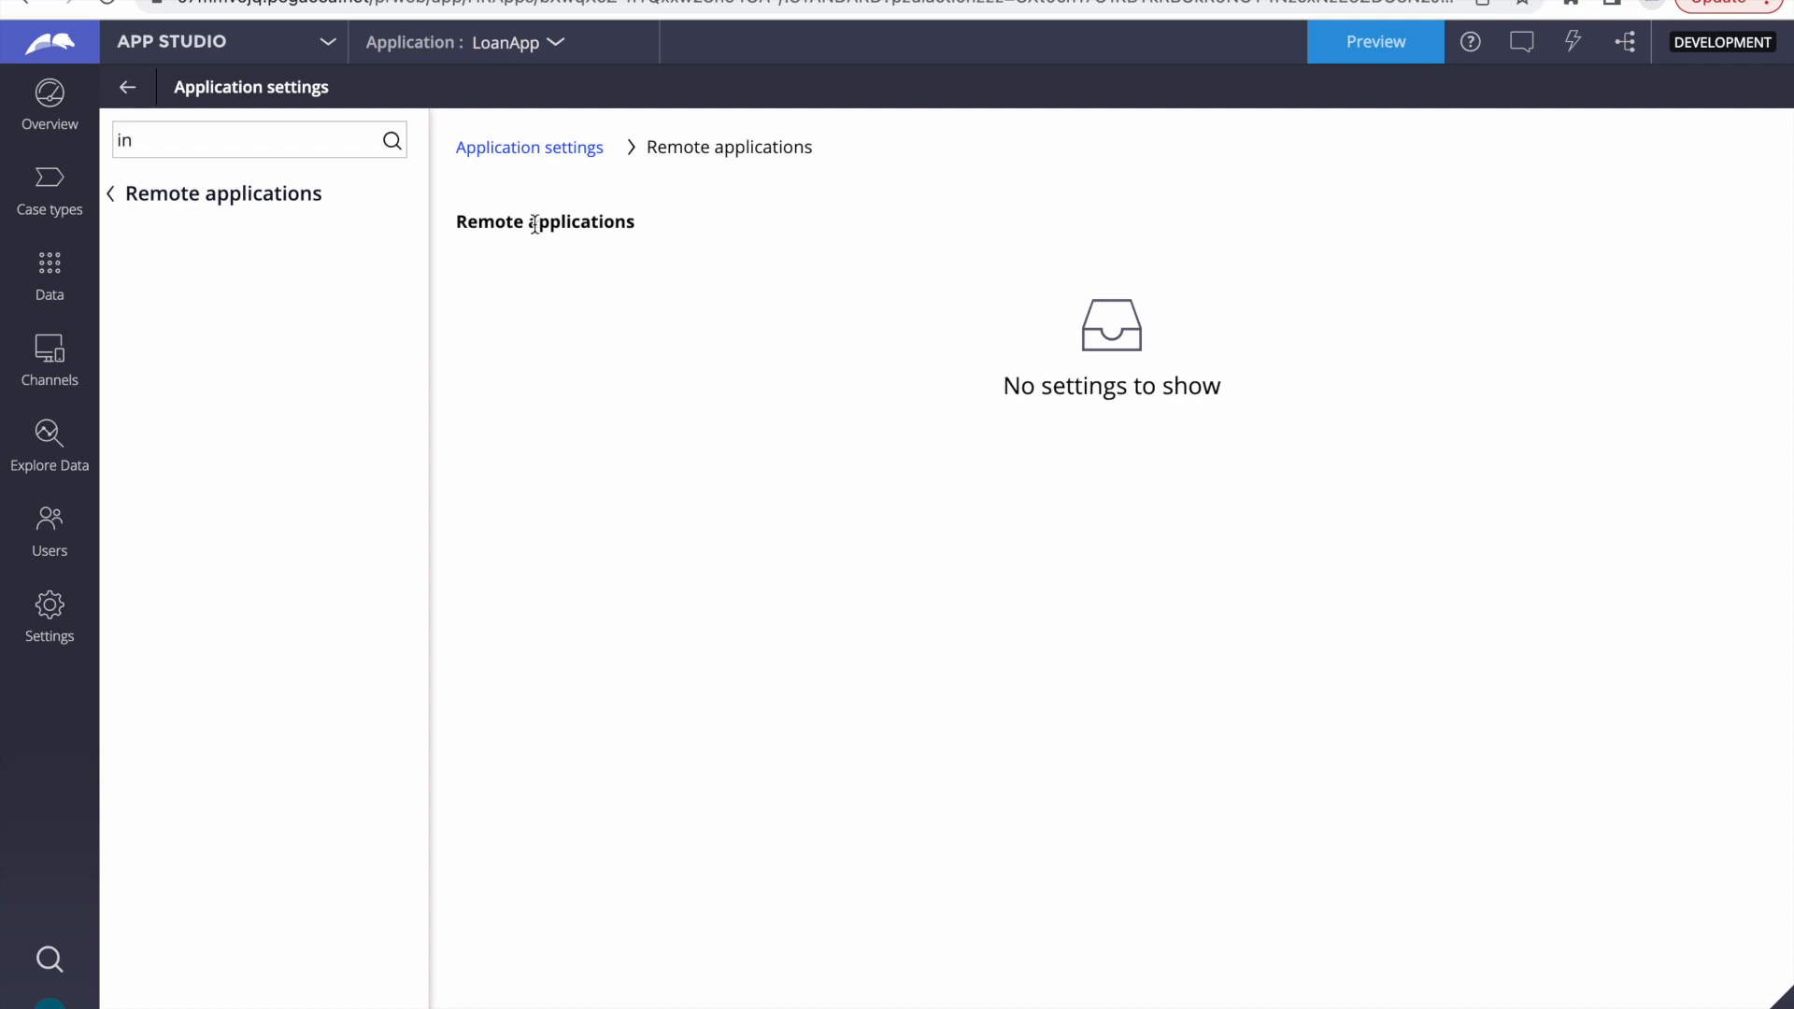
left_click(524, 151)
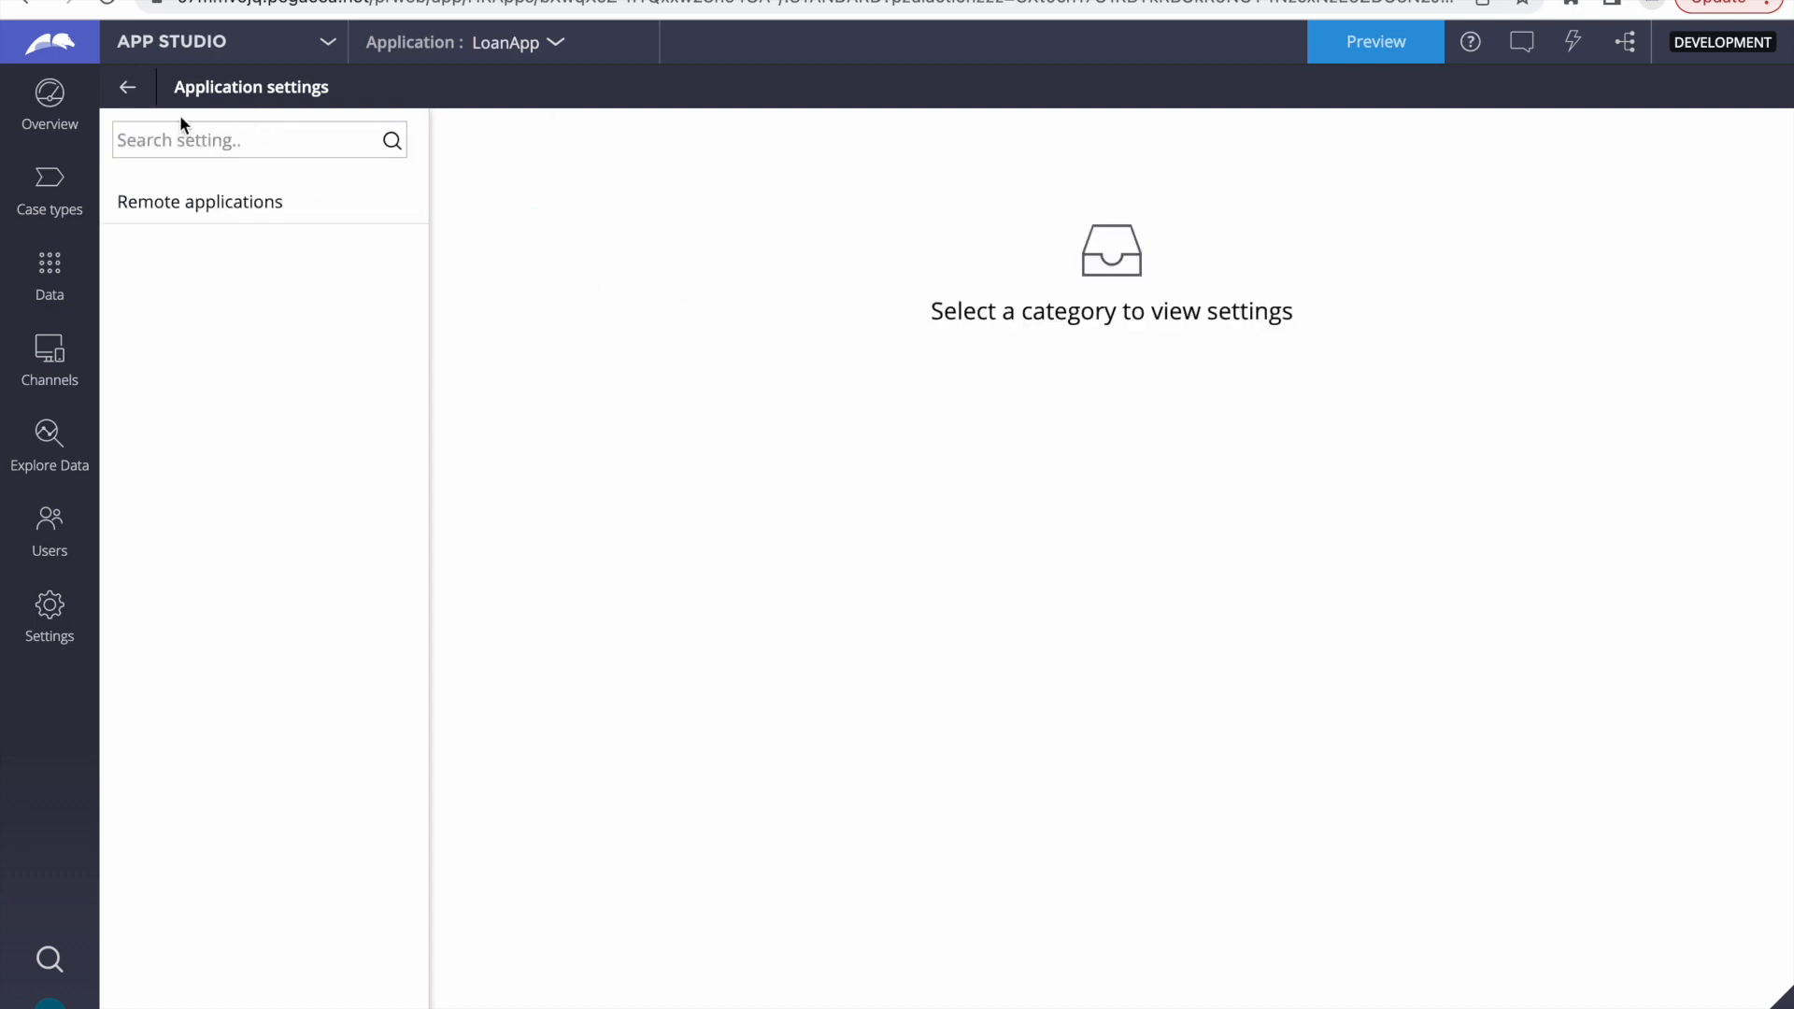
Leave the application settings, discarding unsaved changes, and switch LoanApp back to Dev Studio
left_click(131, 90)
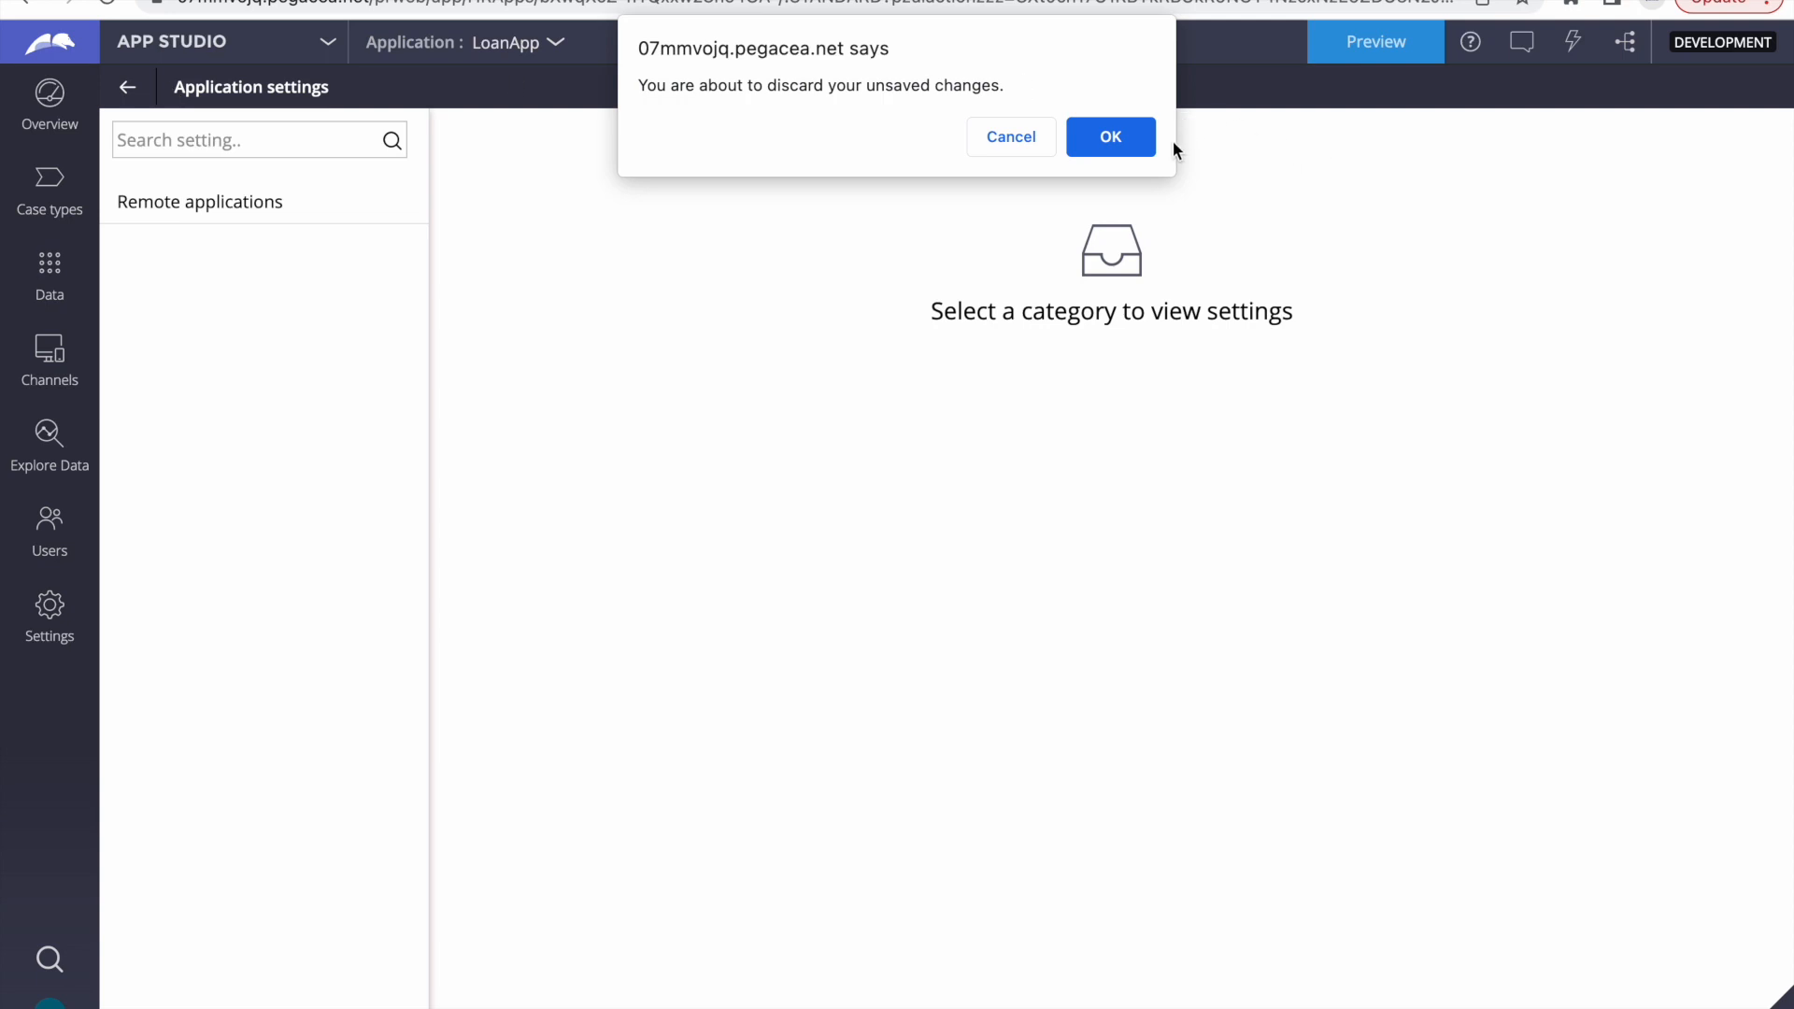
left_click(1112, 138)
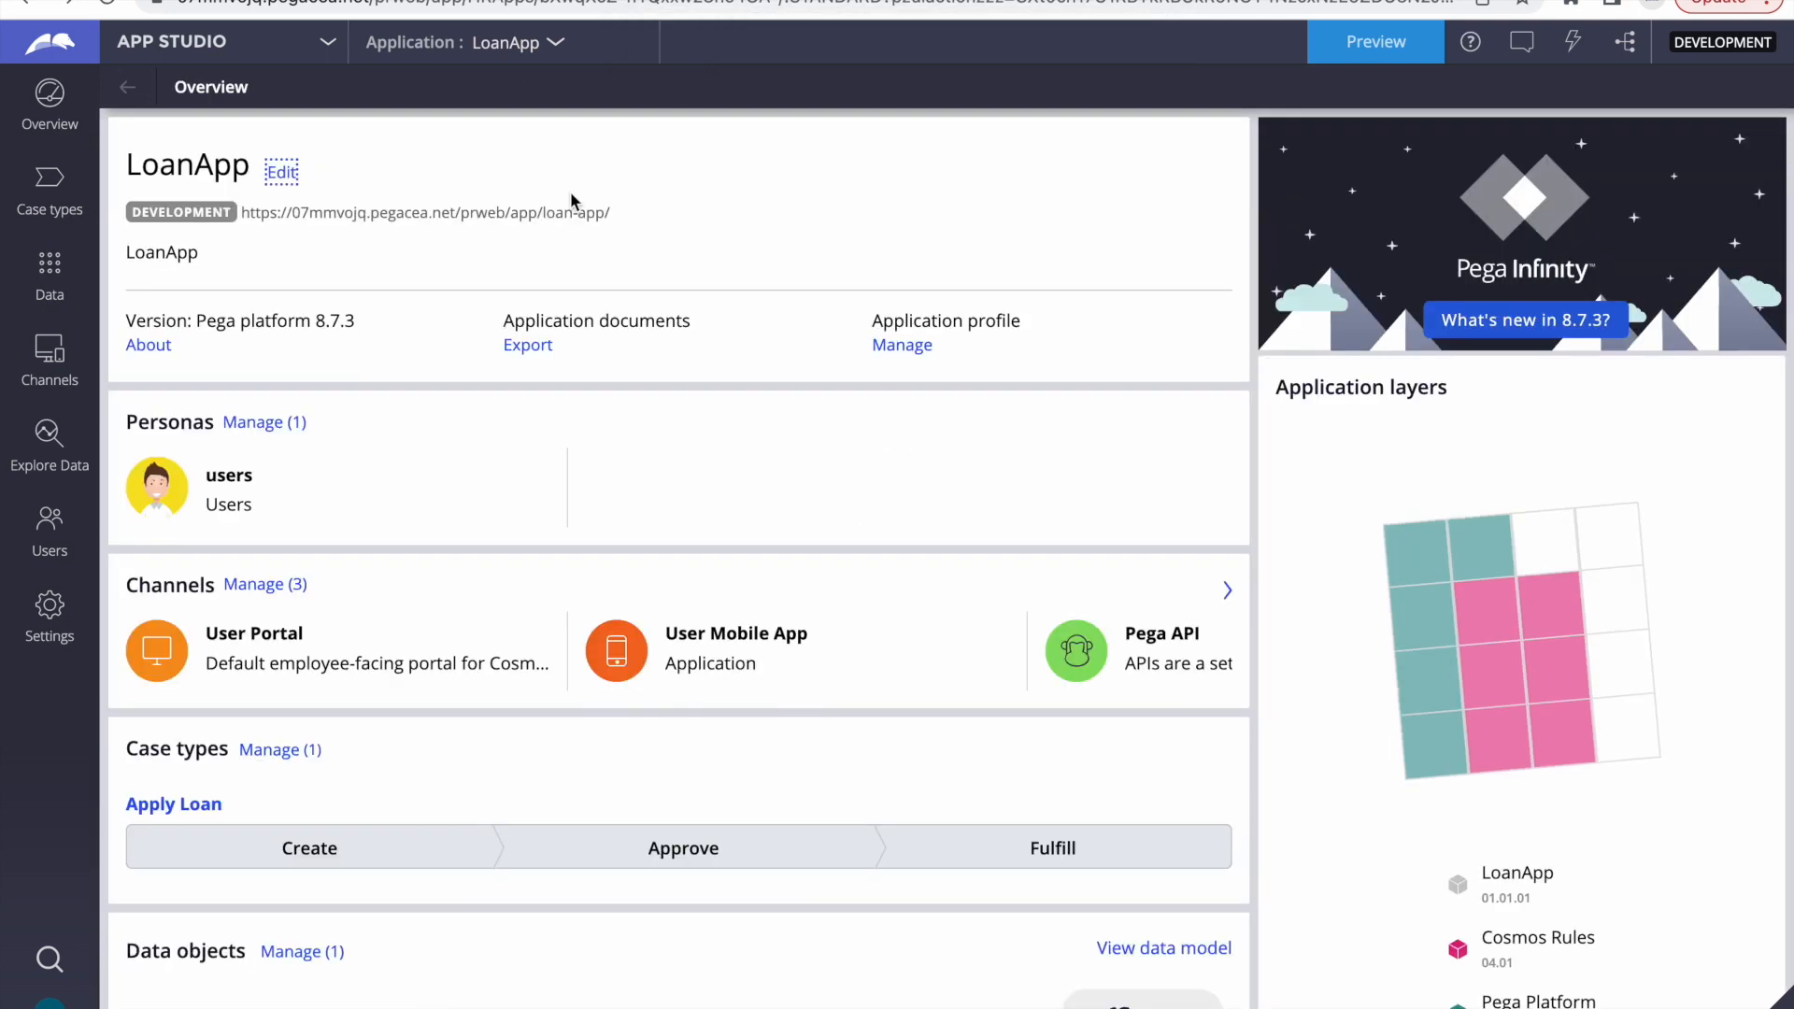
left_click(239, 48)
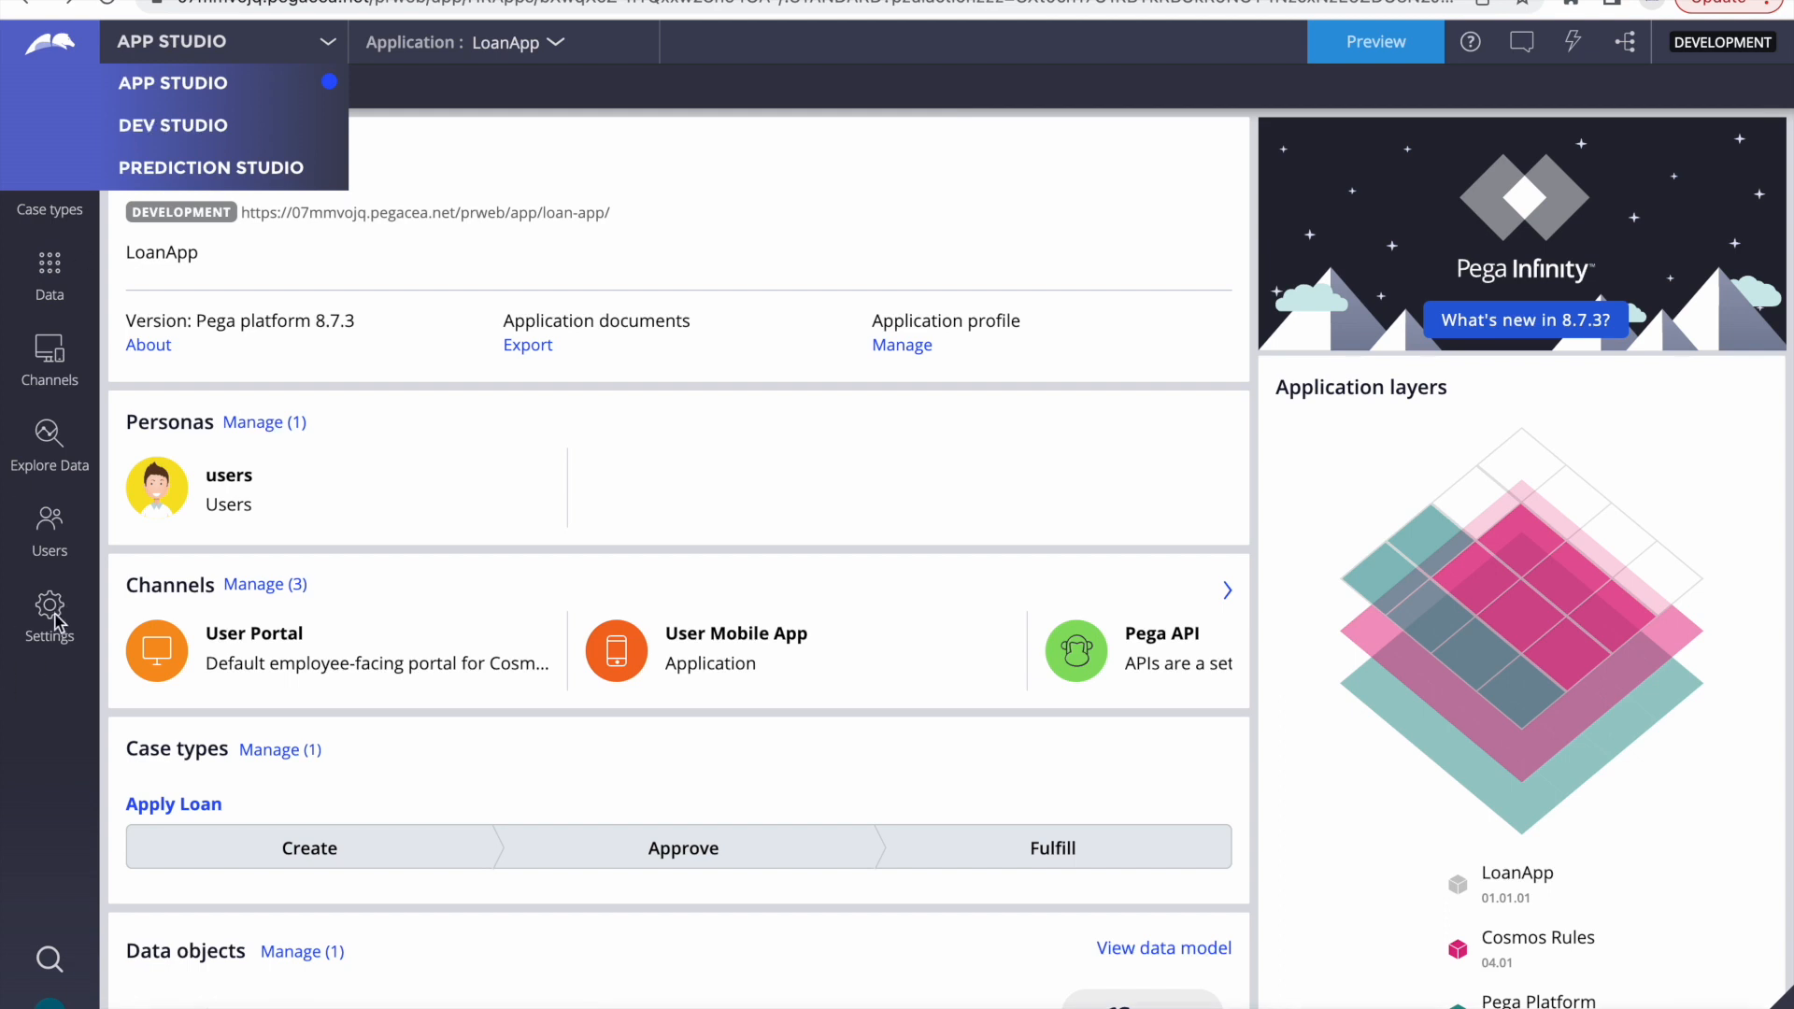
left_click(154, 121)
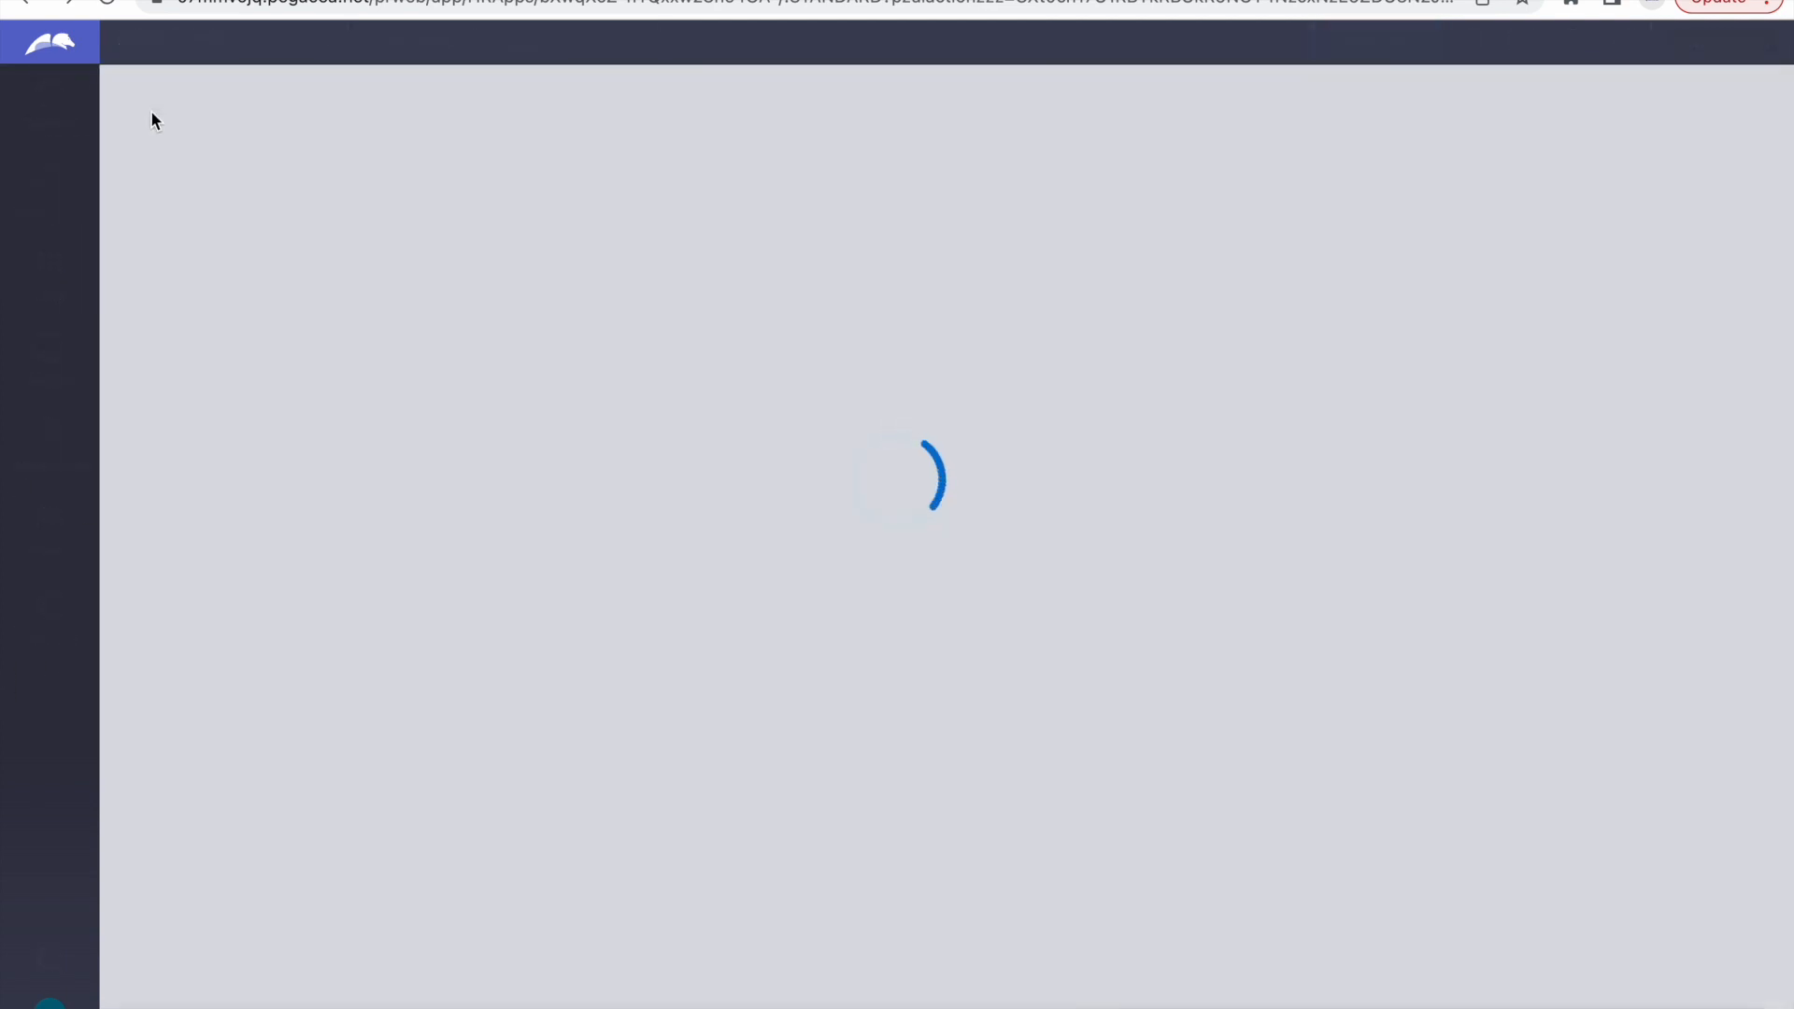
Switch to PowerPoint and review the agenda item on using Global Resource Syntax (GRS)
key("F4")
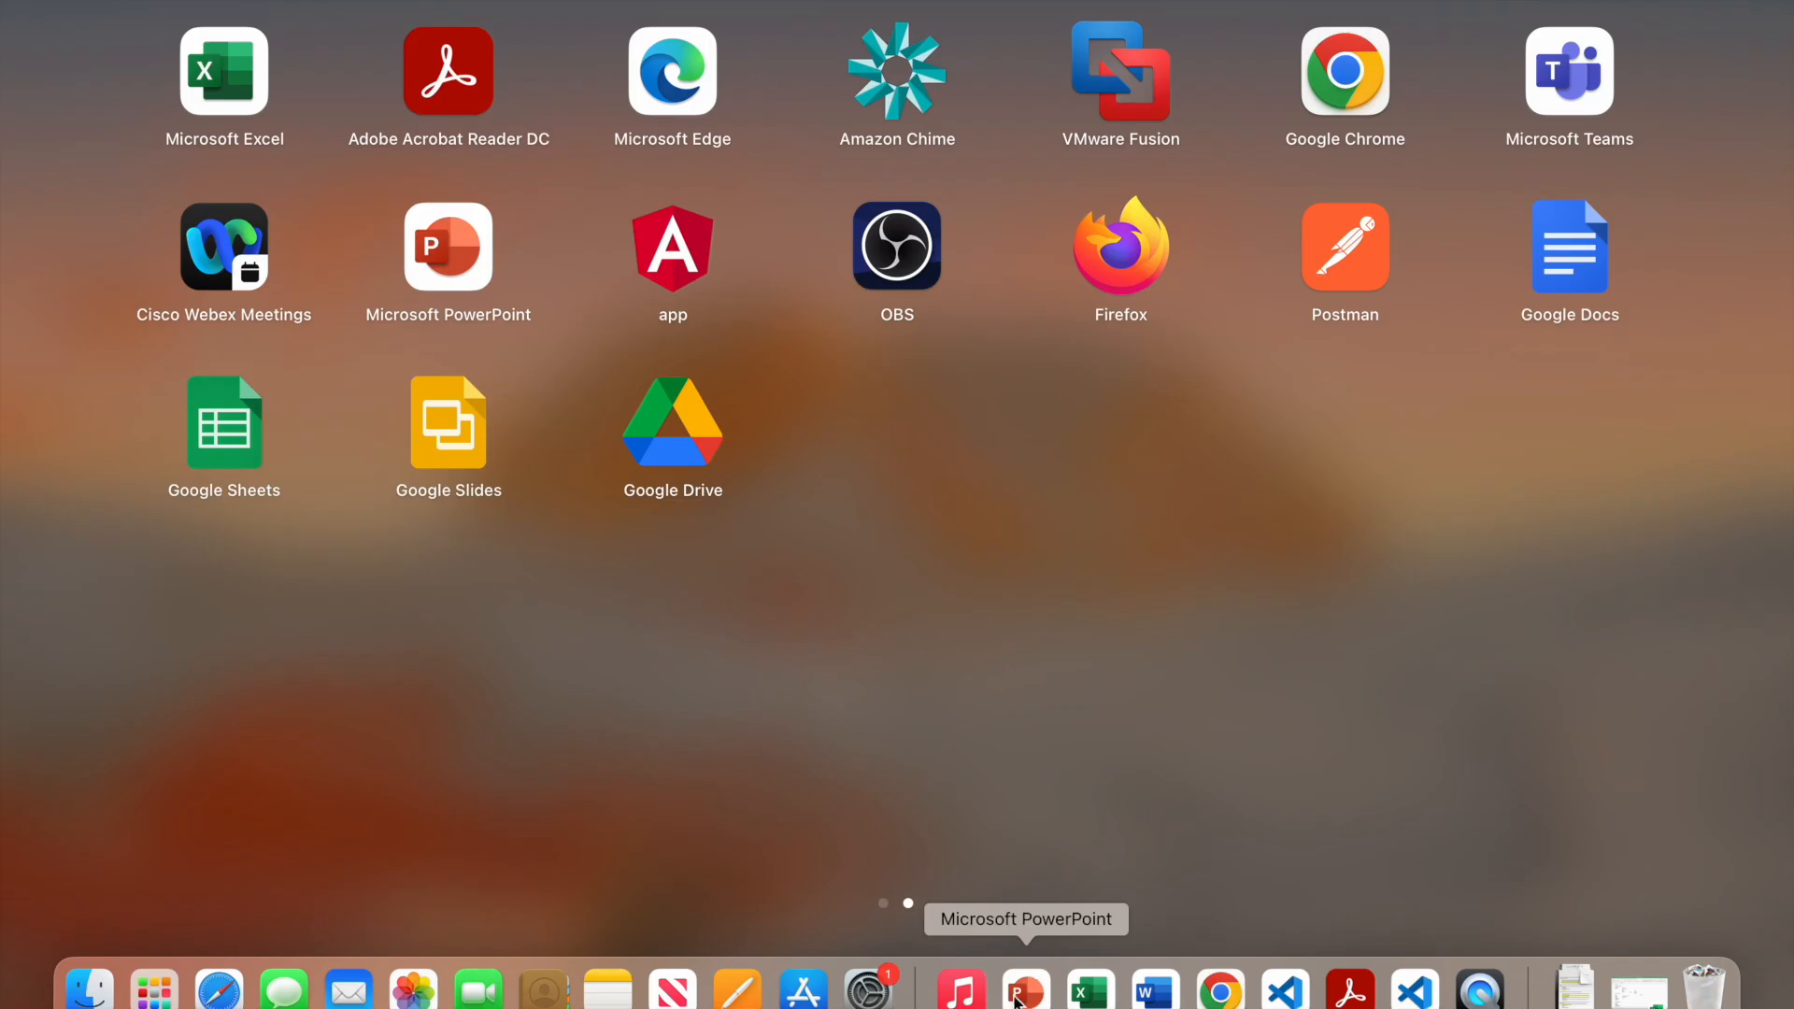
left_click(1023, 994)
left_click(1207, 592)
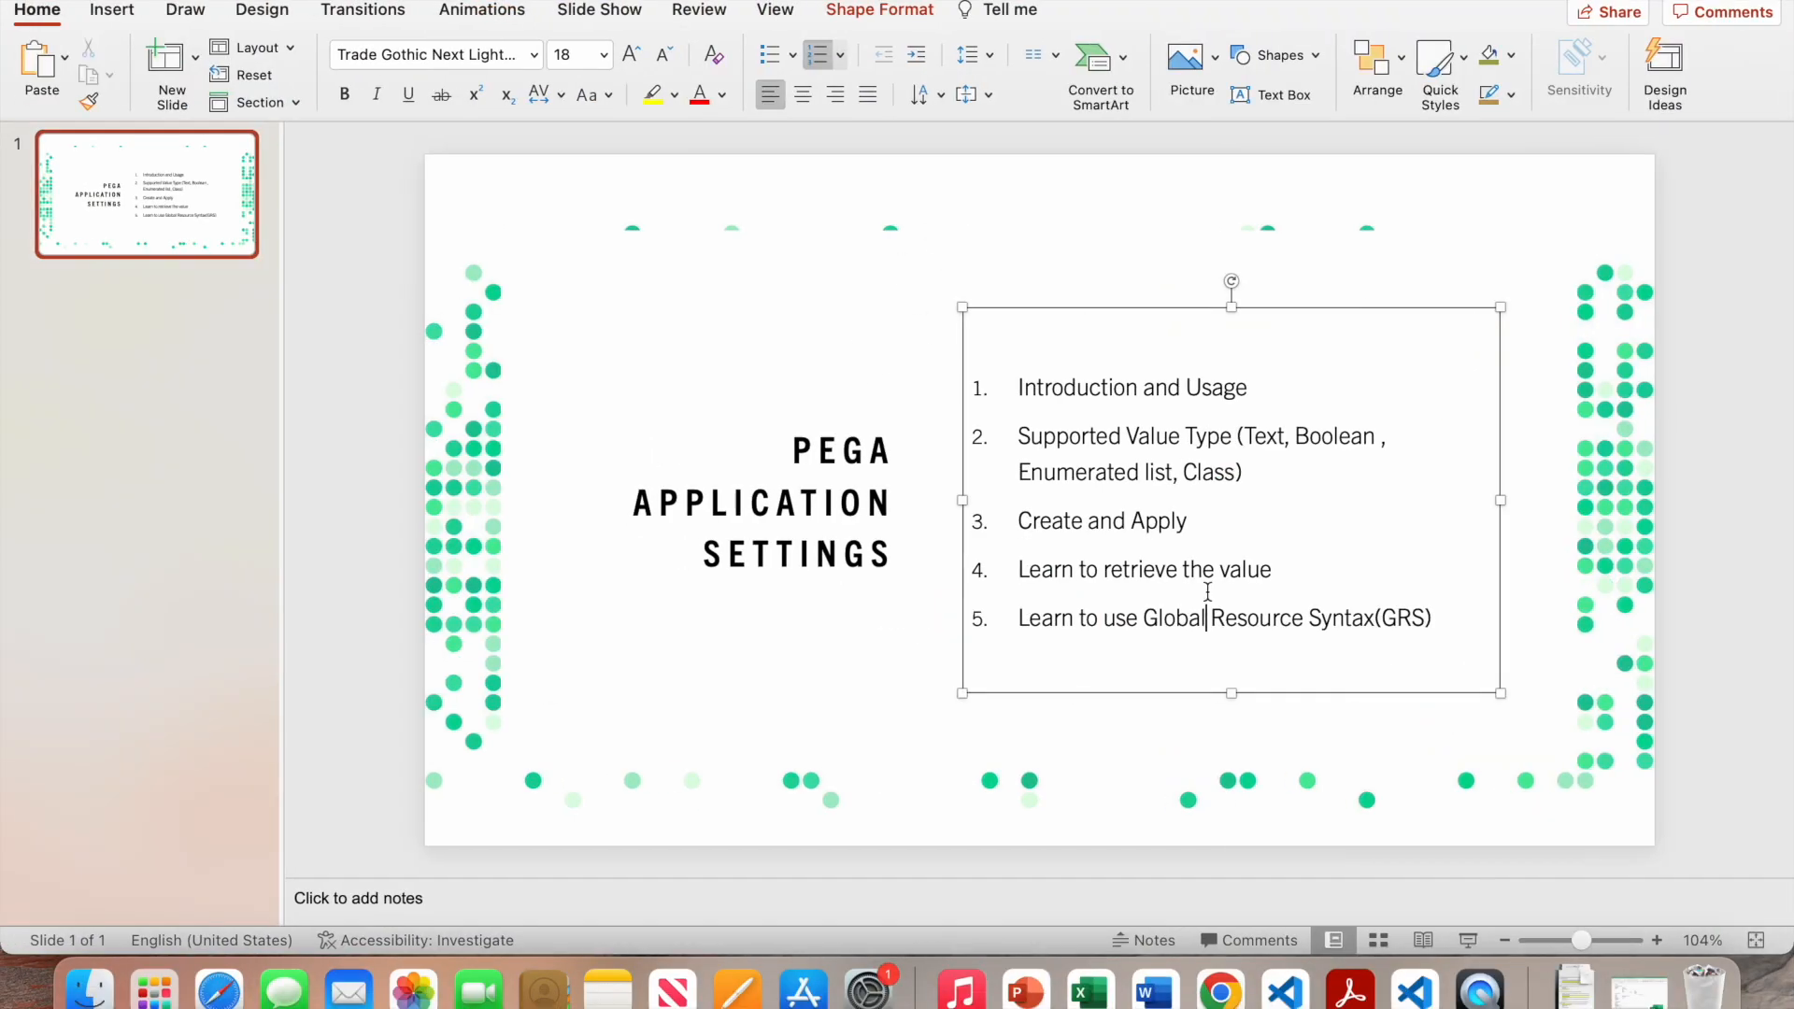